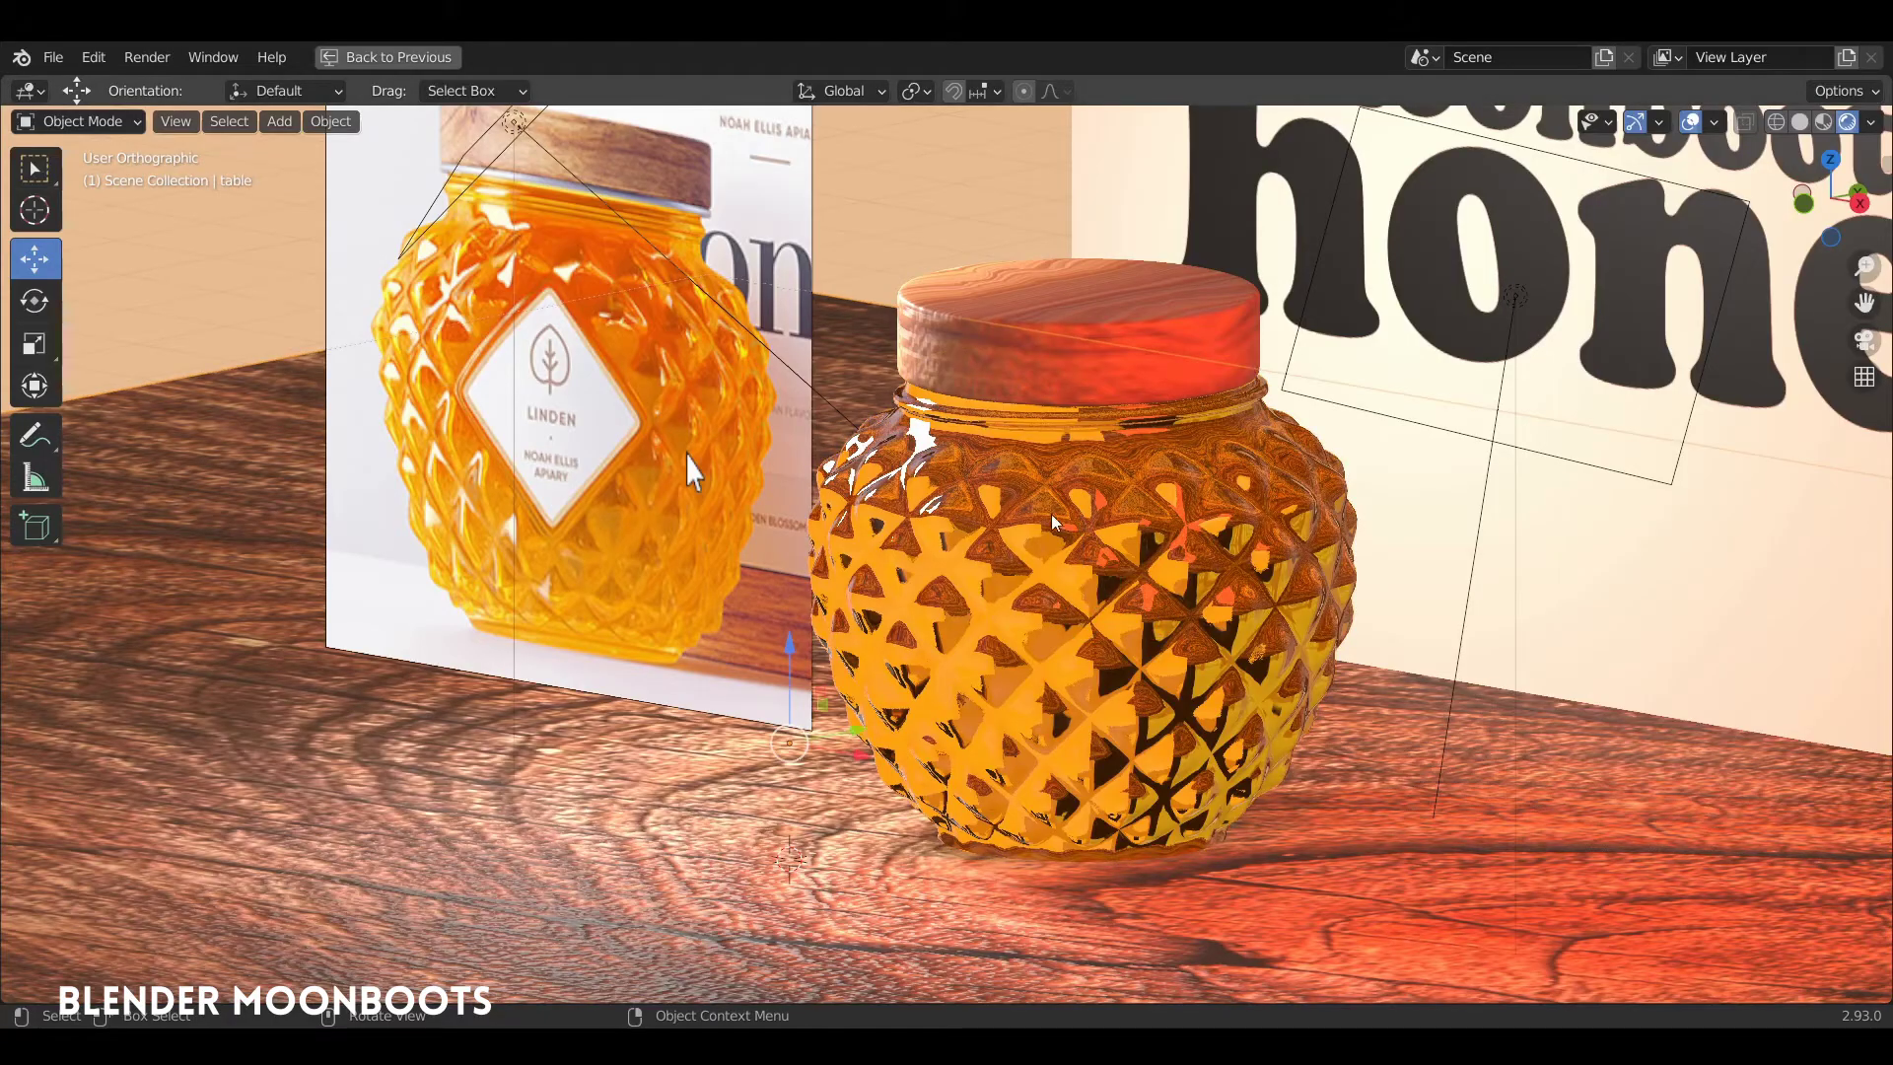
Orbit and pan around the finished amber honey jar to inspect it
click(1029, 564)
middle_drag(1029, 564, 1250, 552)
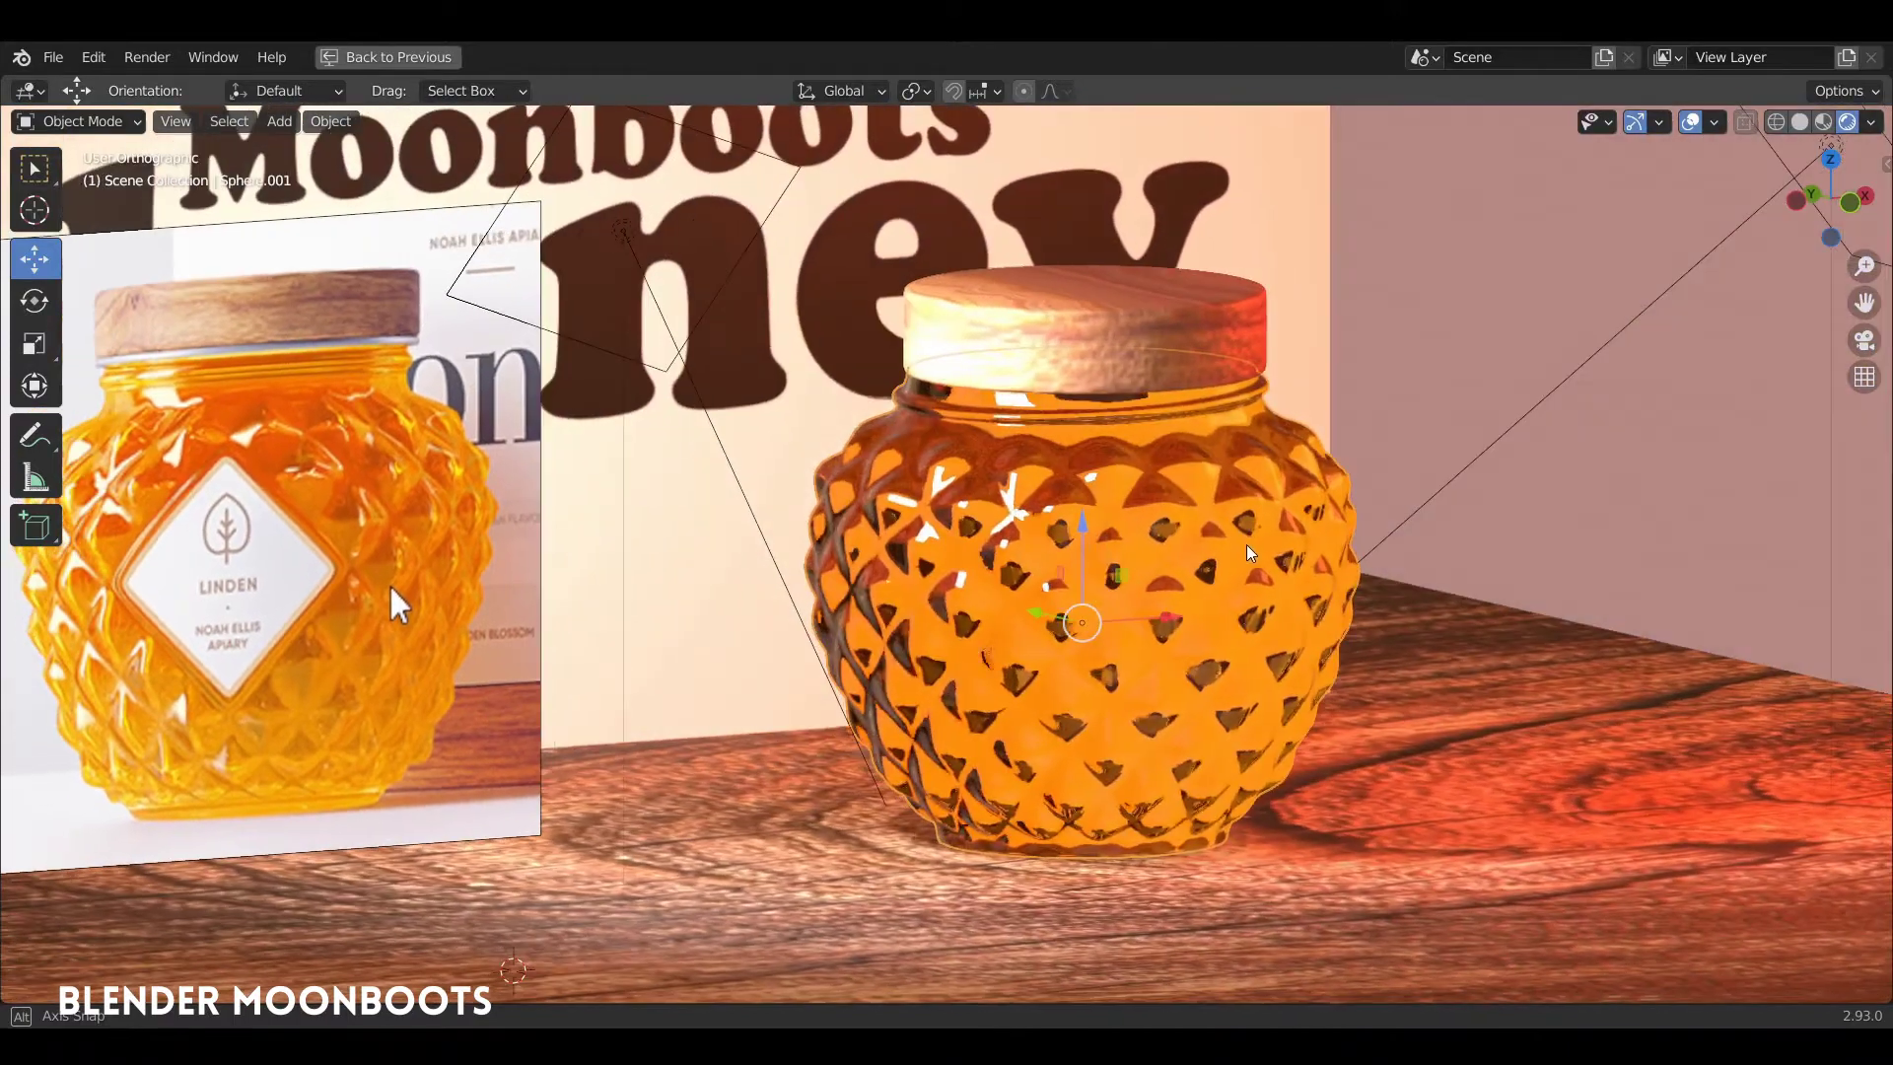
shift+middle_drag(391, 588, 505, 570)
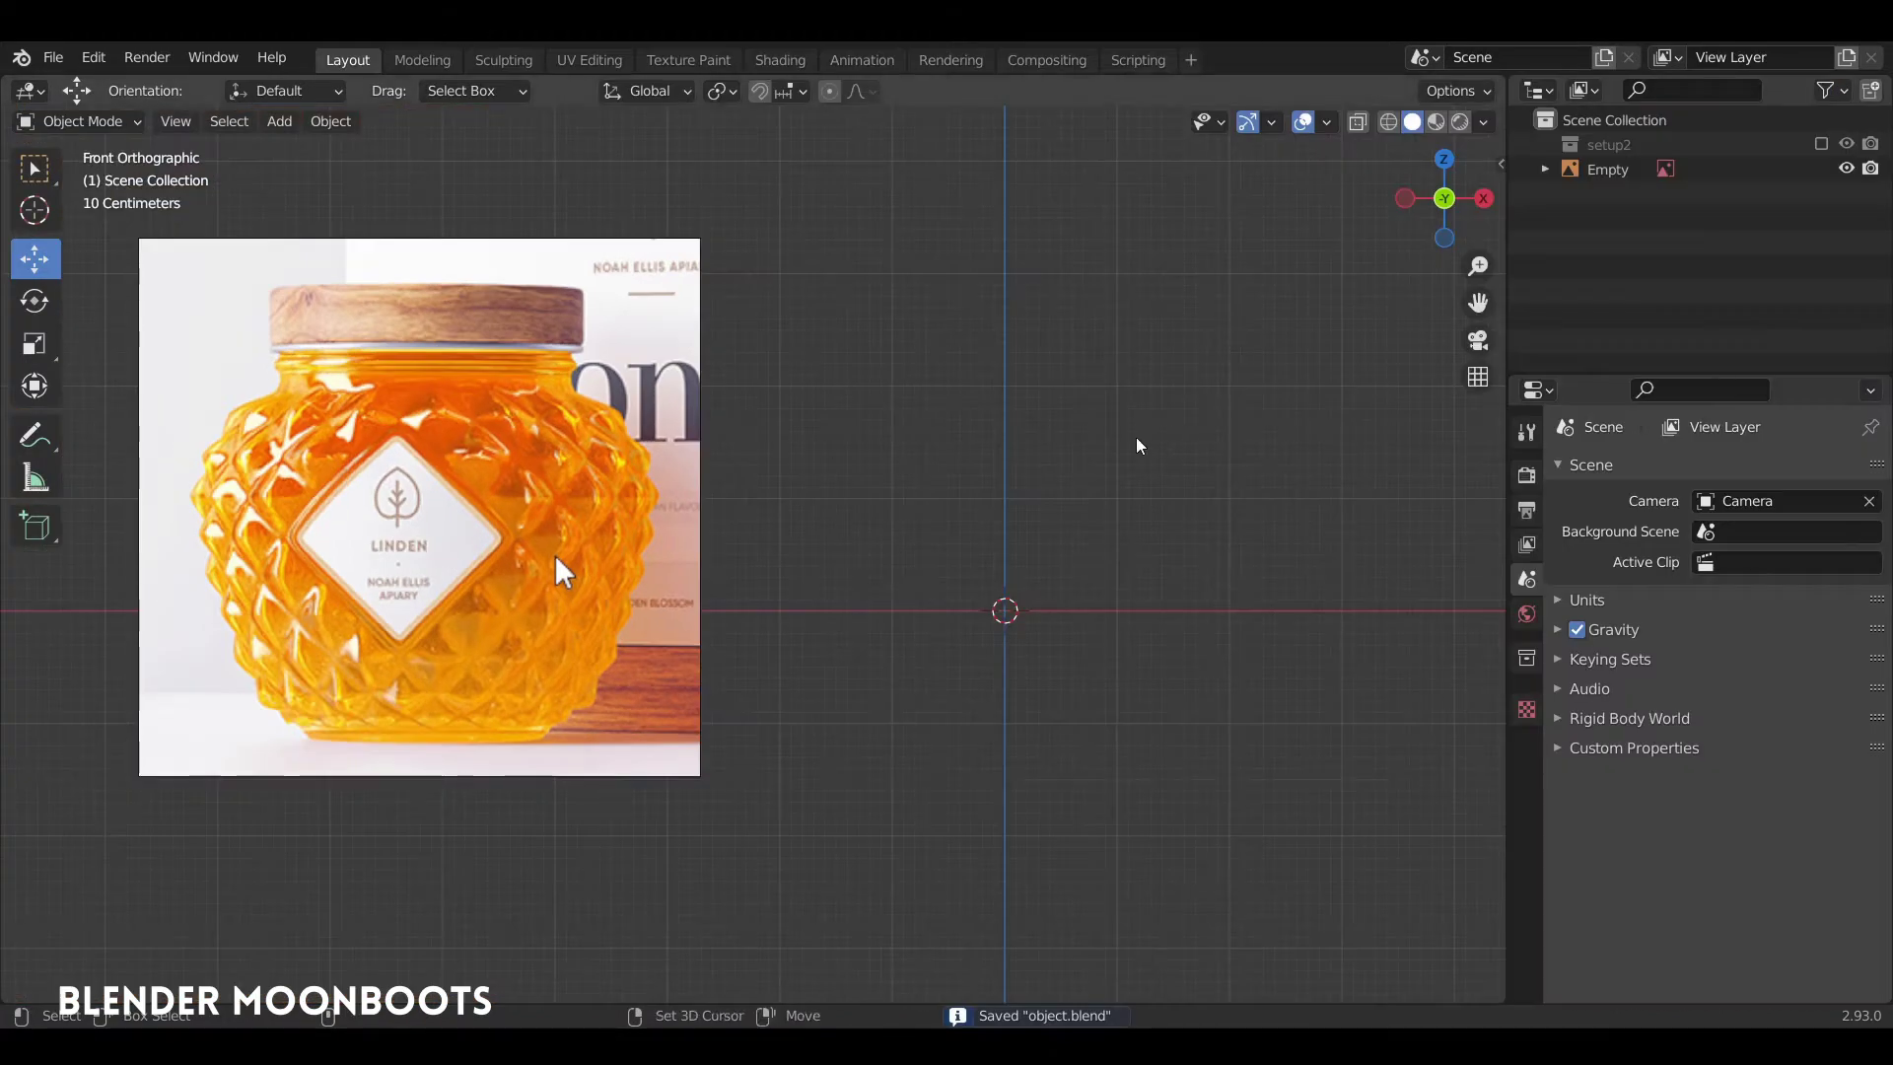
Add a 1 m UV sphere (32 segments, 16 rings) and edit its mesh with the Edge menu ready
key(shift+a)
mouse_move(1027, 222)
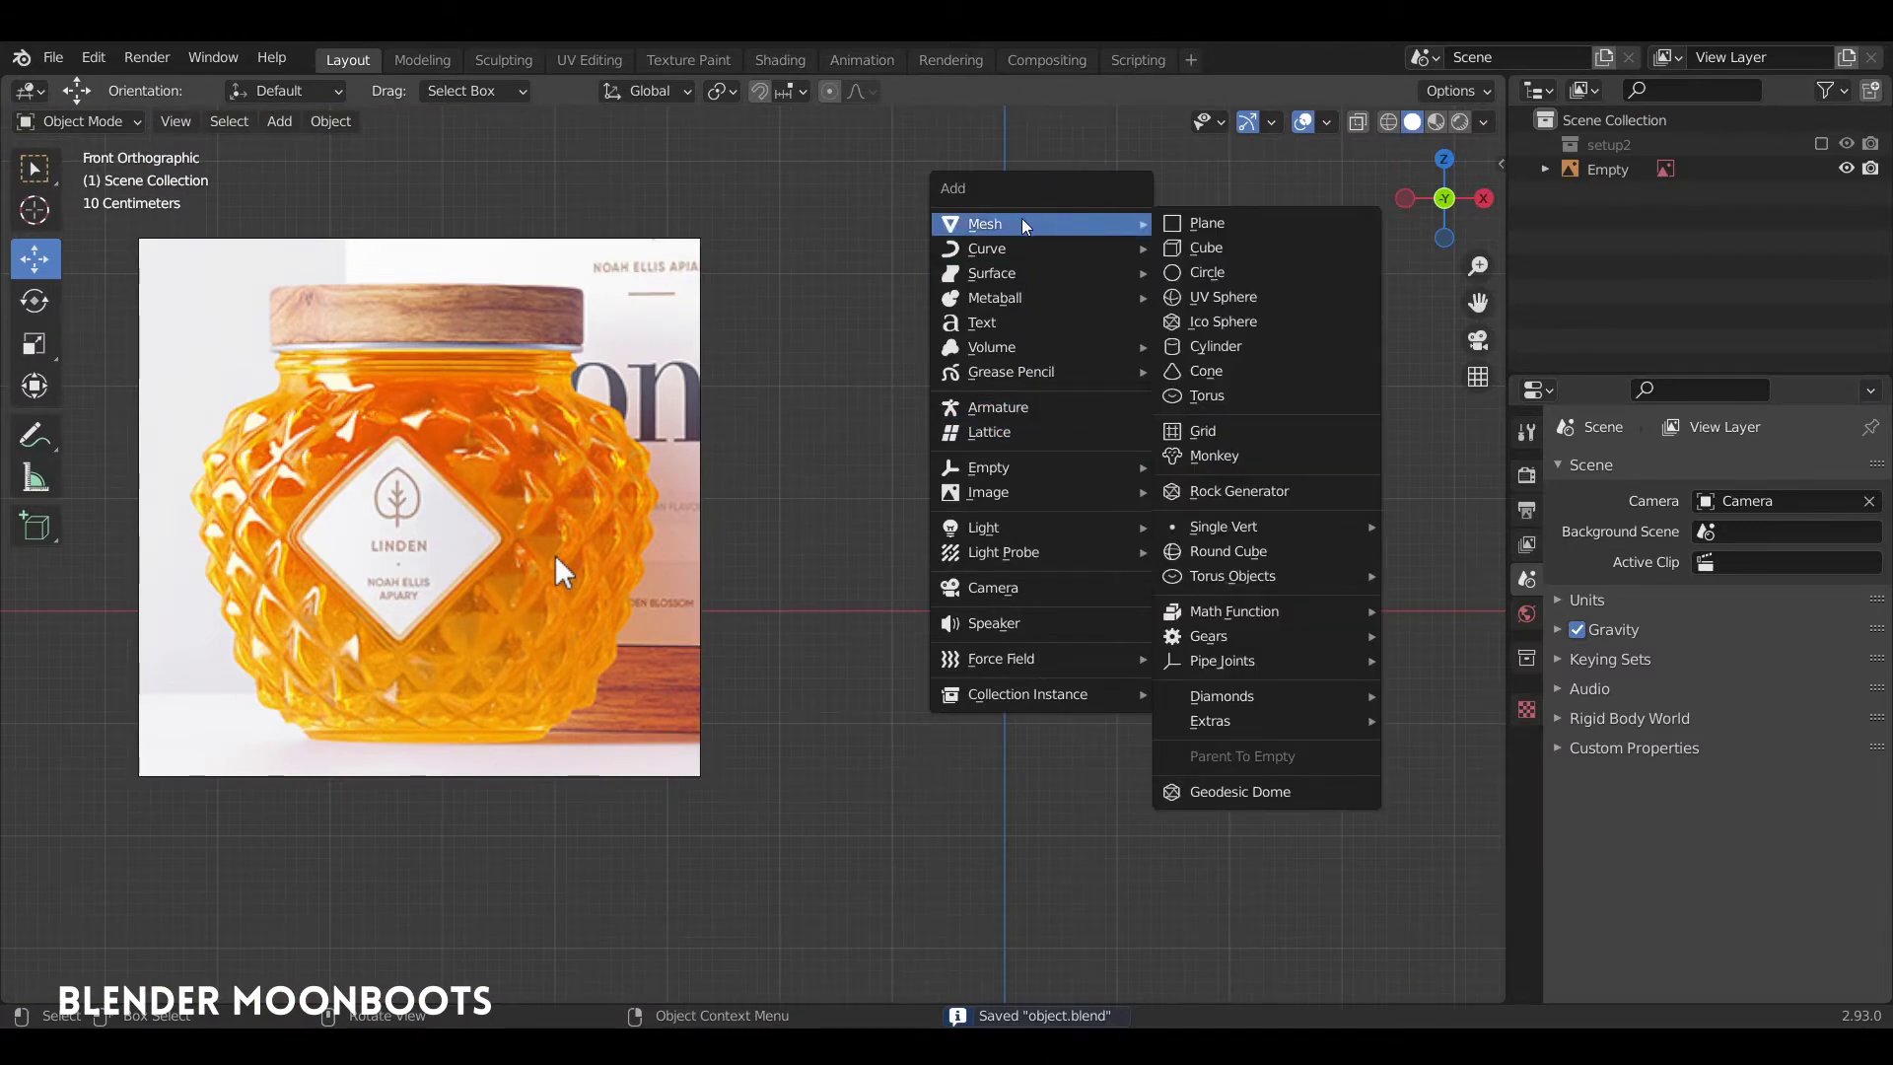
click(1263, 297)
scroll(1089, 434, up, 2)
scroll(1105, 431, up, 1)
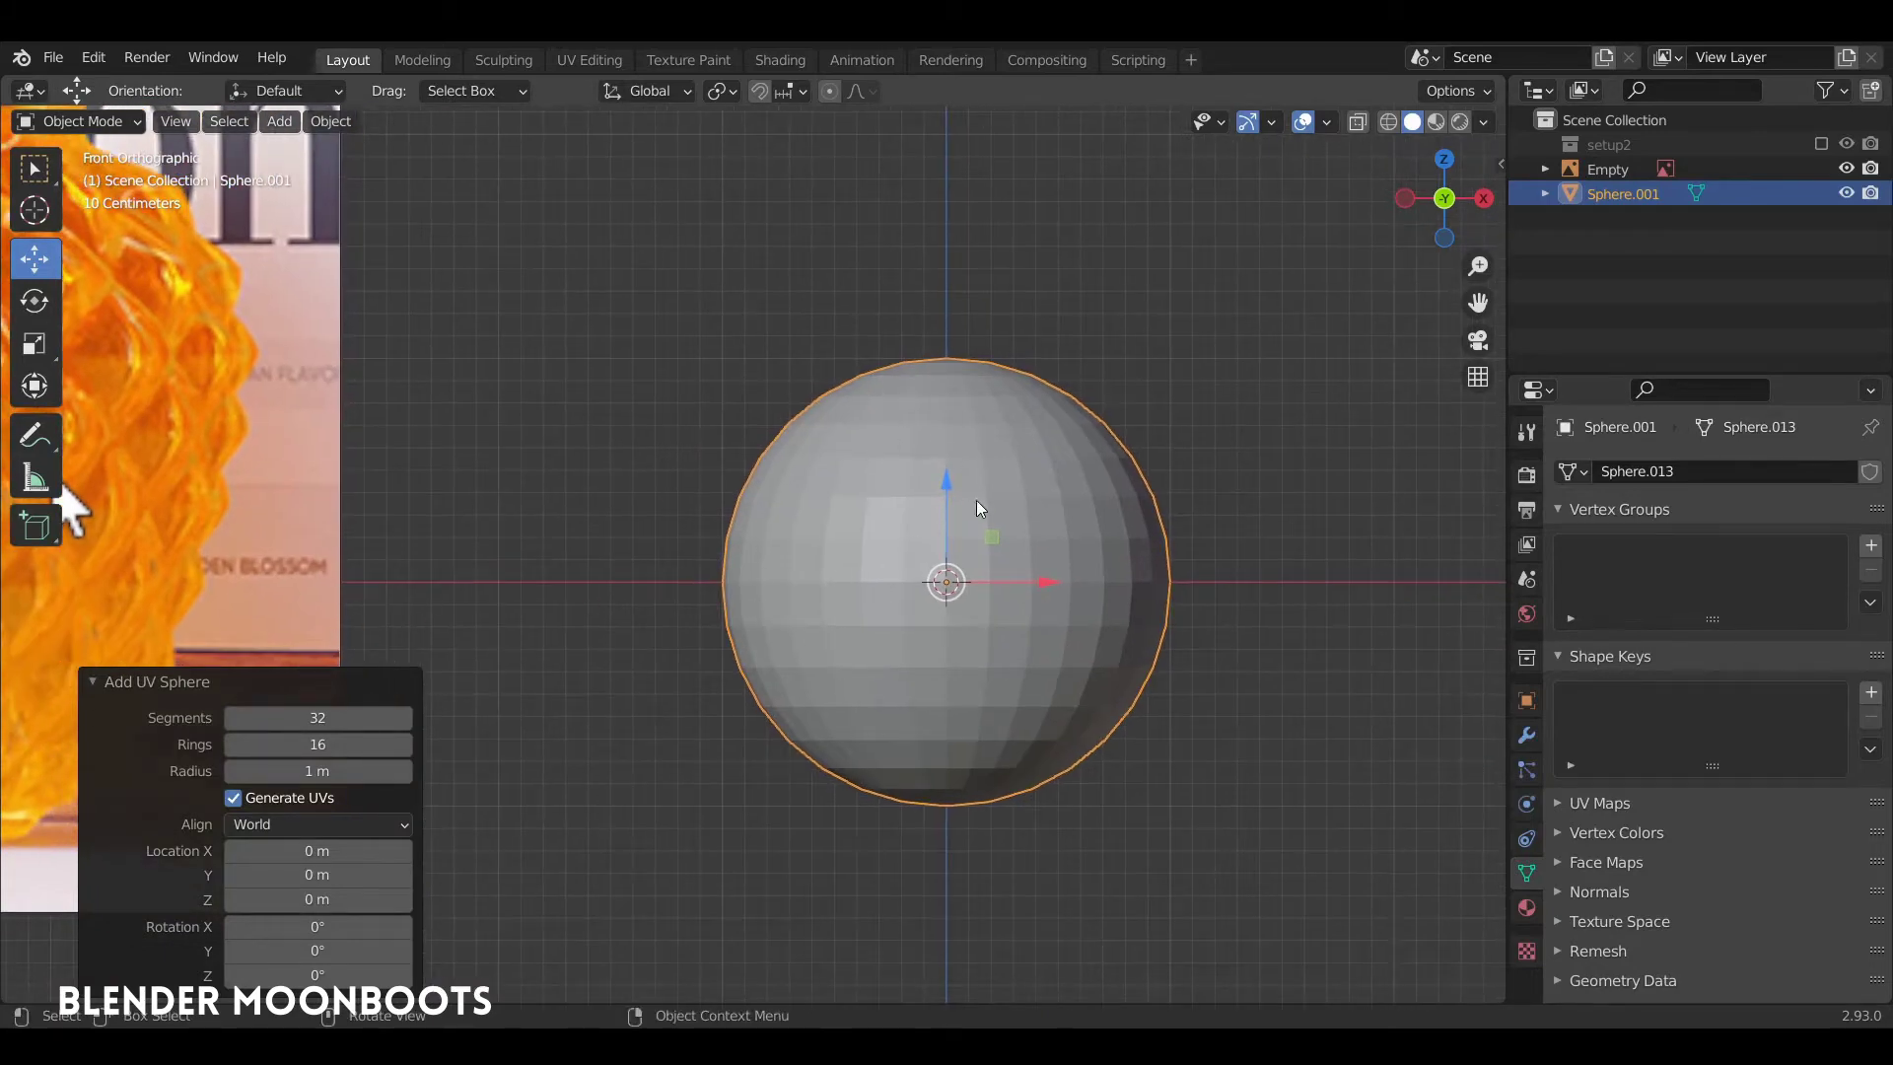
key(Tab)
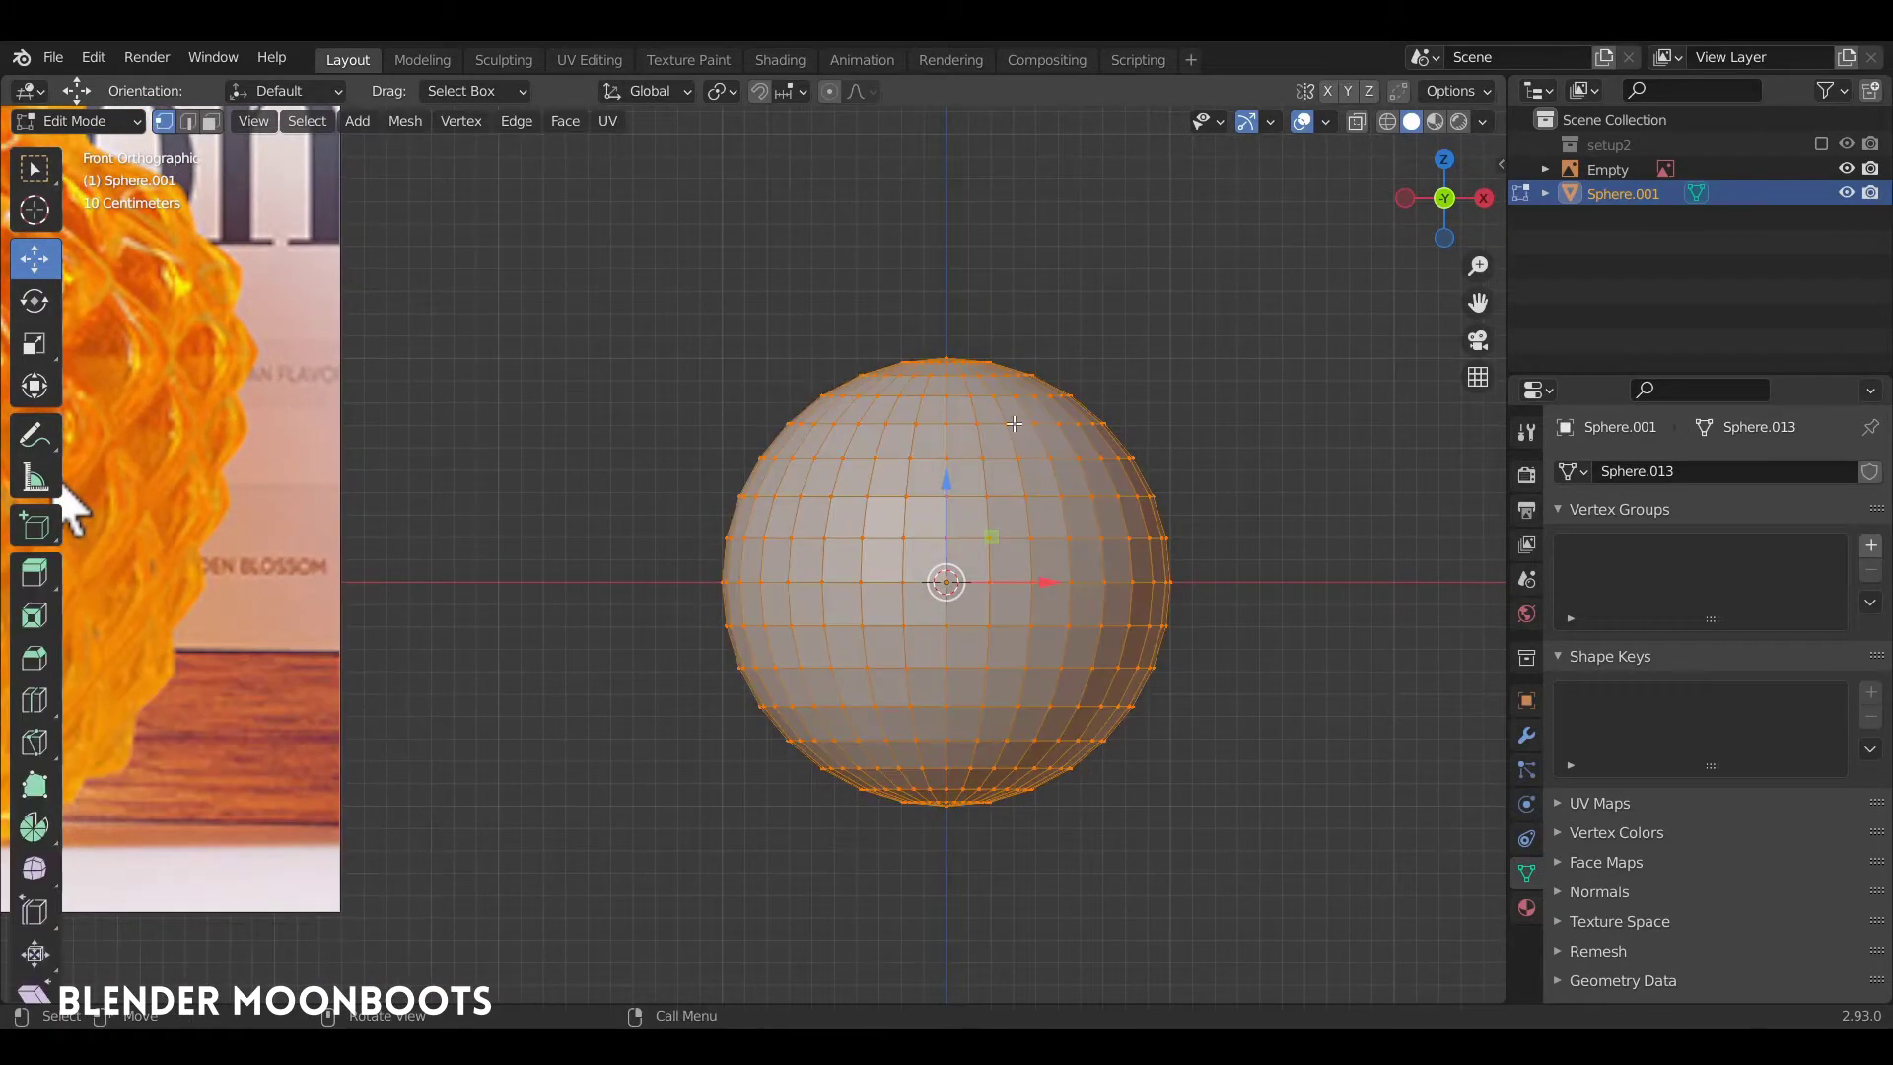
click(512, 121)
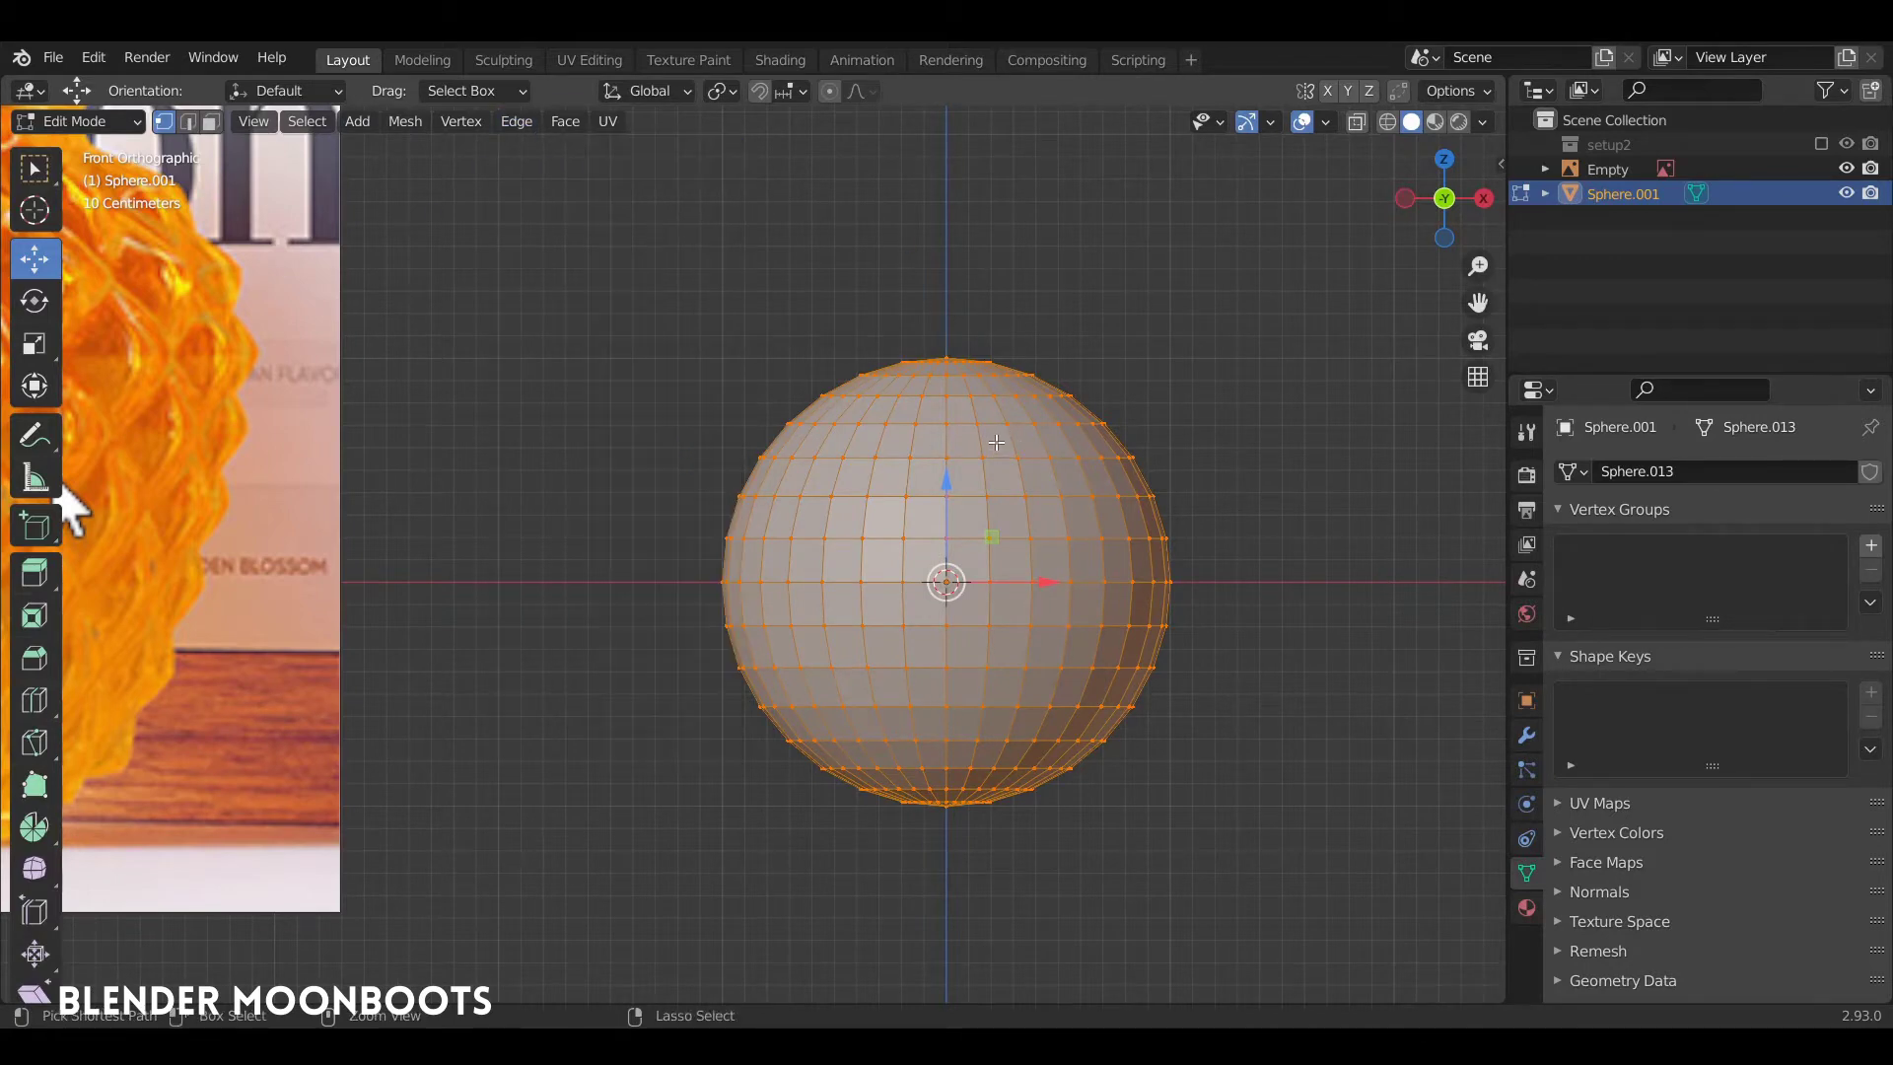
key(ctrl+e)
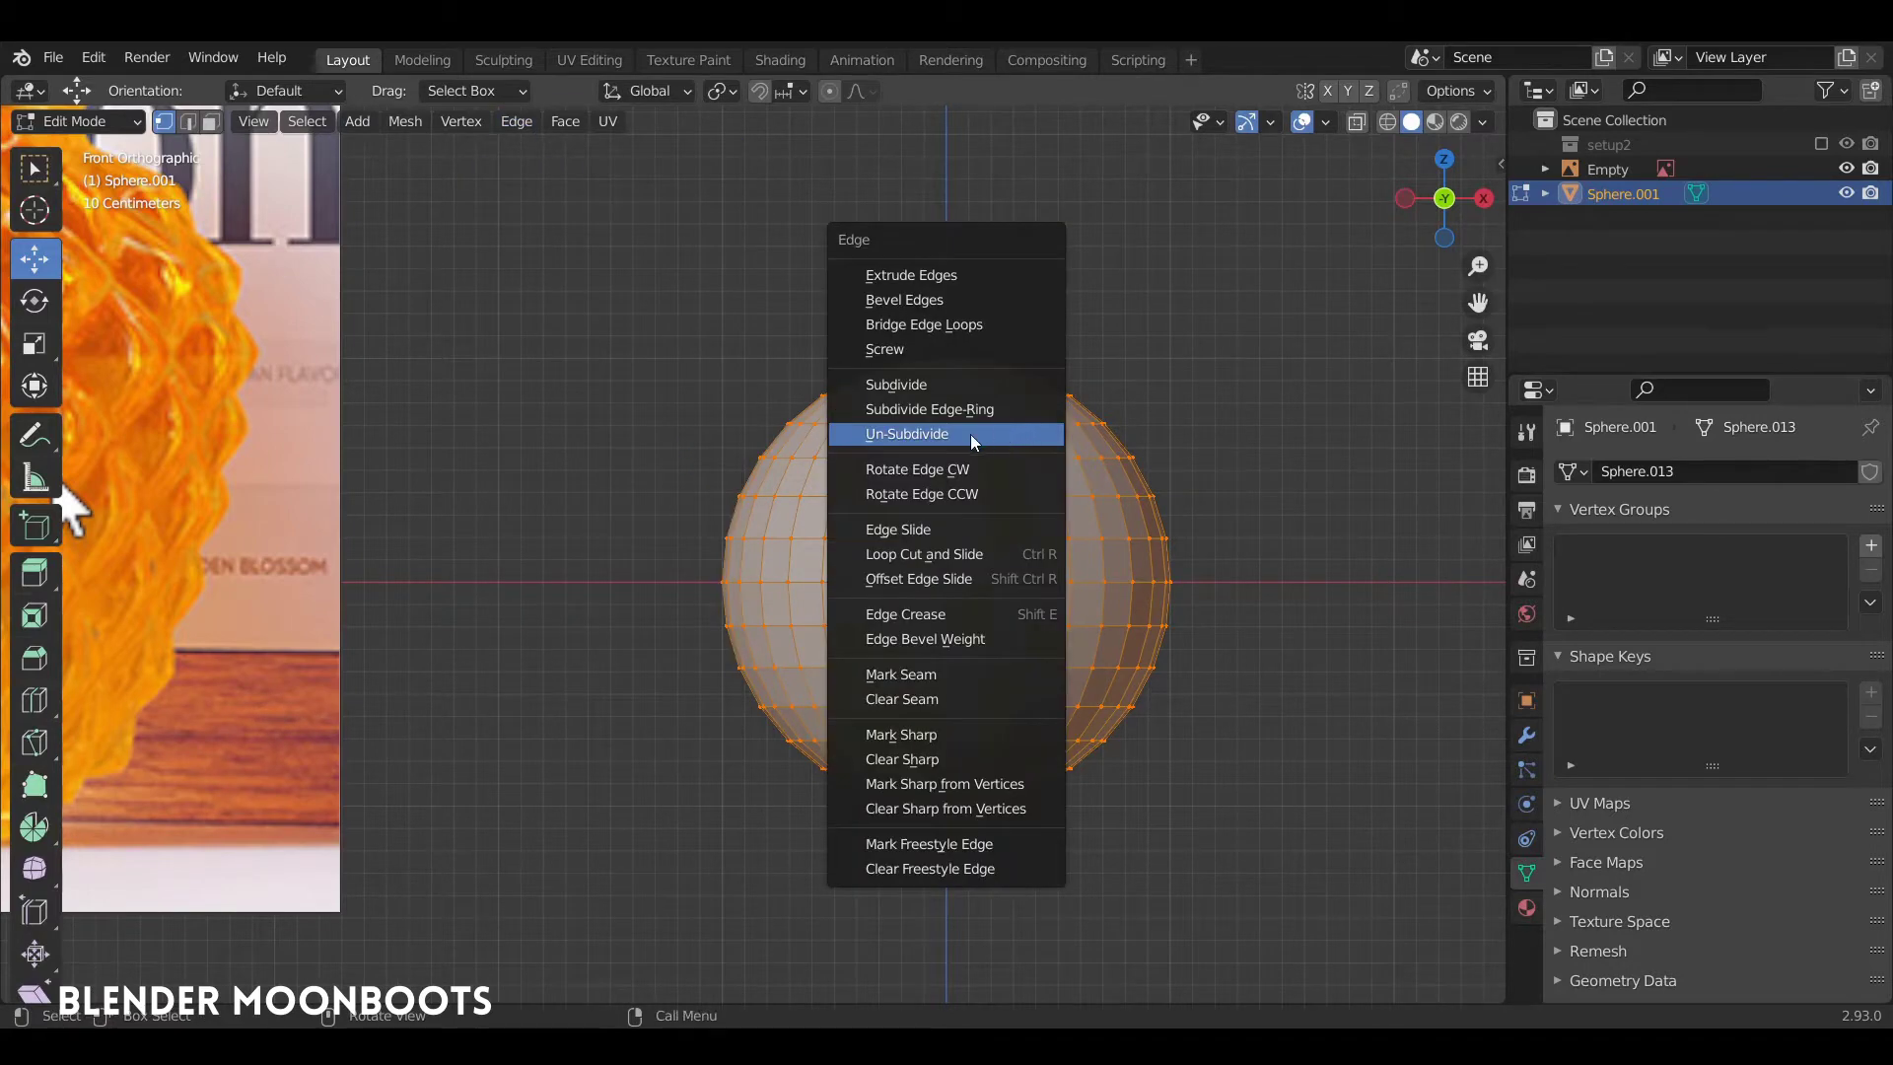
Un-subdivide the sphere, trying 2 and 3 iterations before settling on 1
click(931, 435)
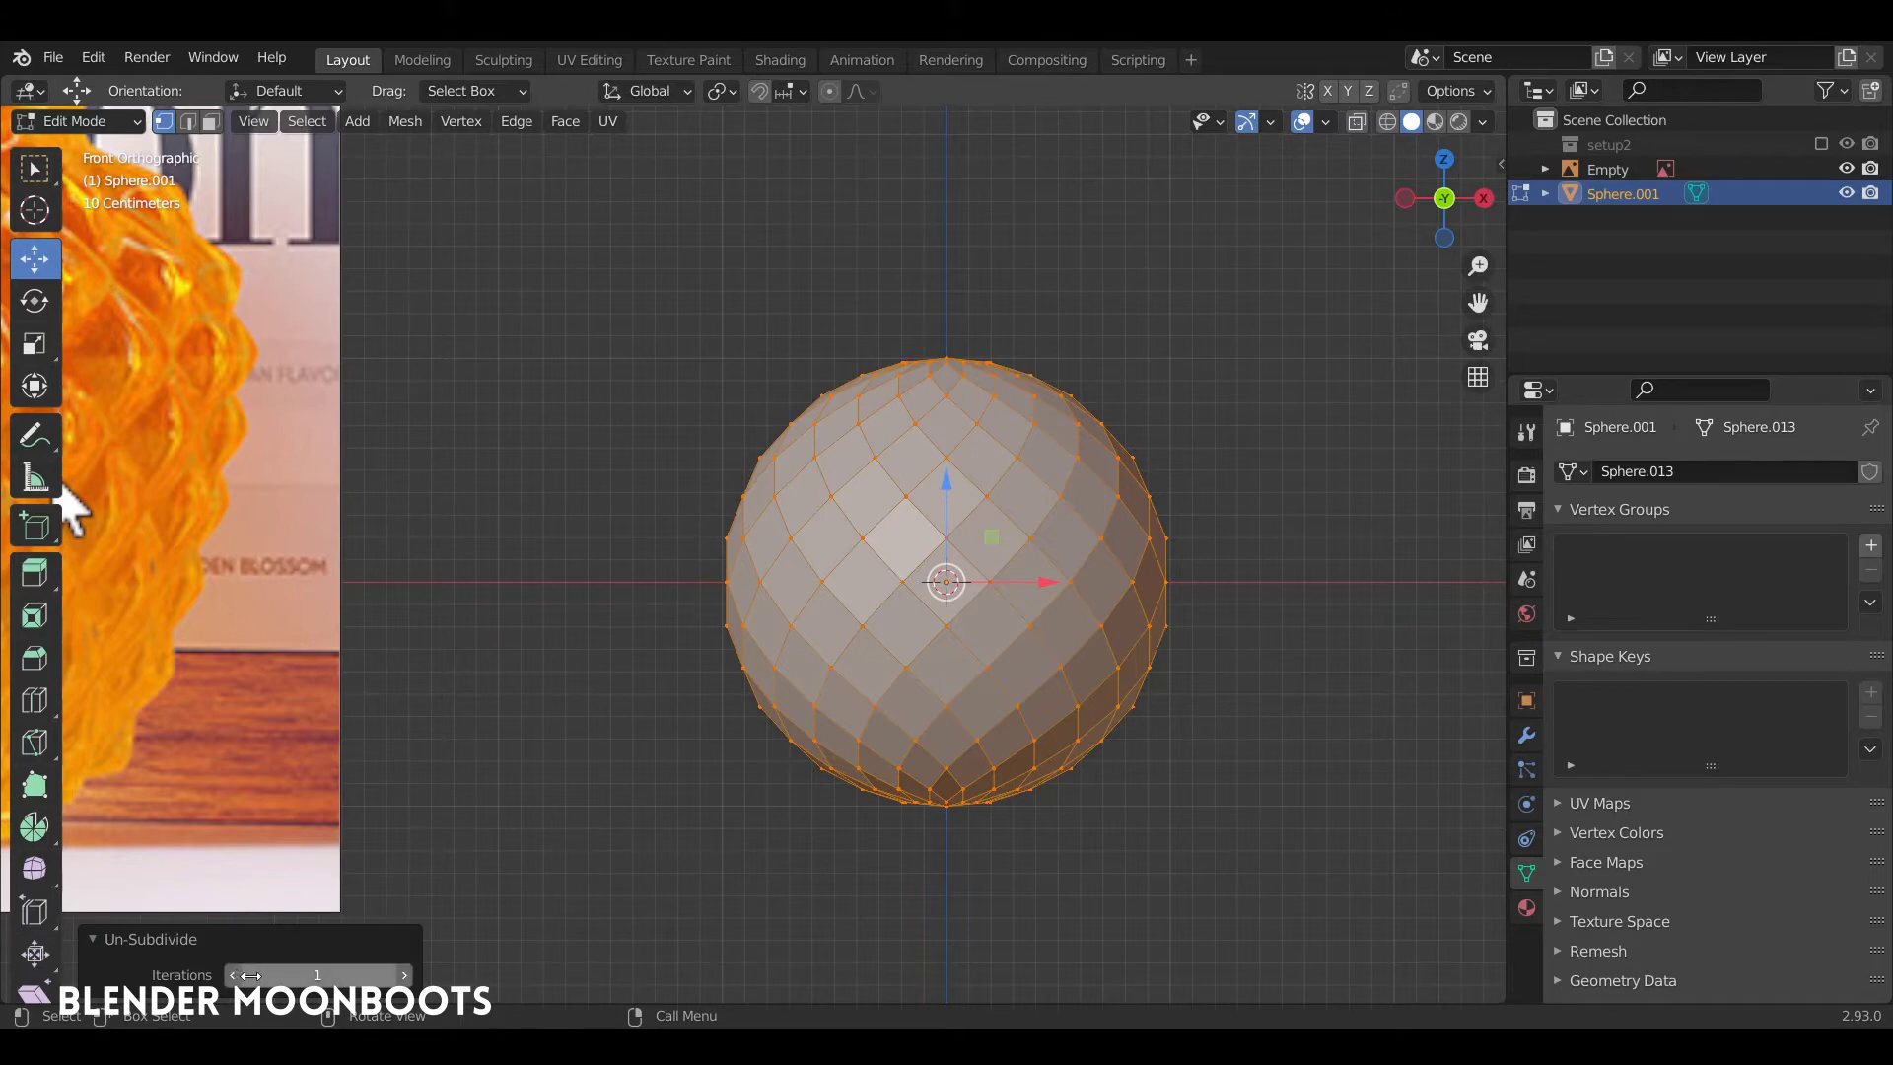
click(405, 975)
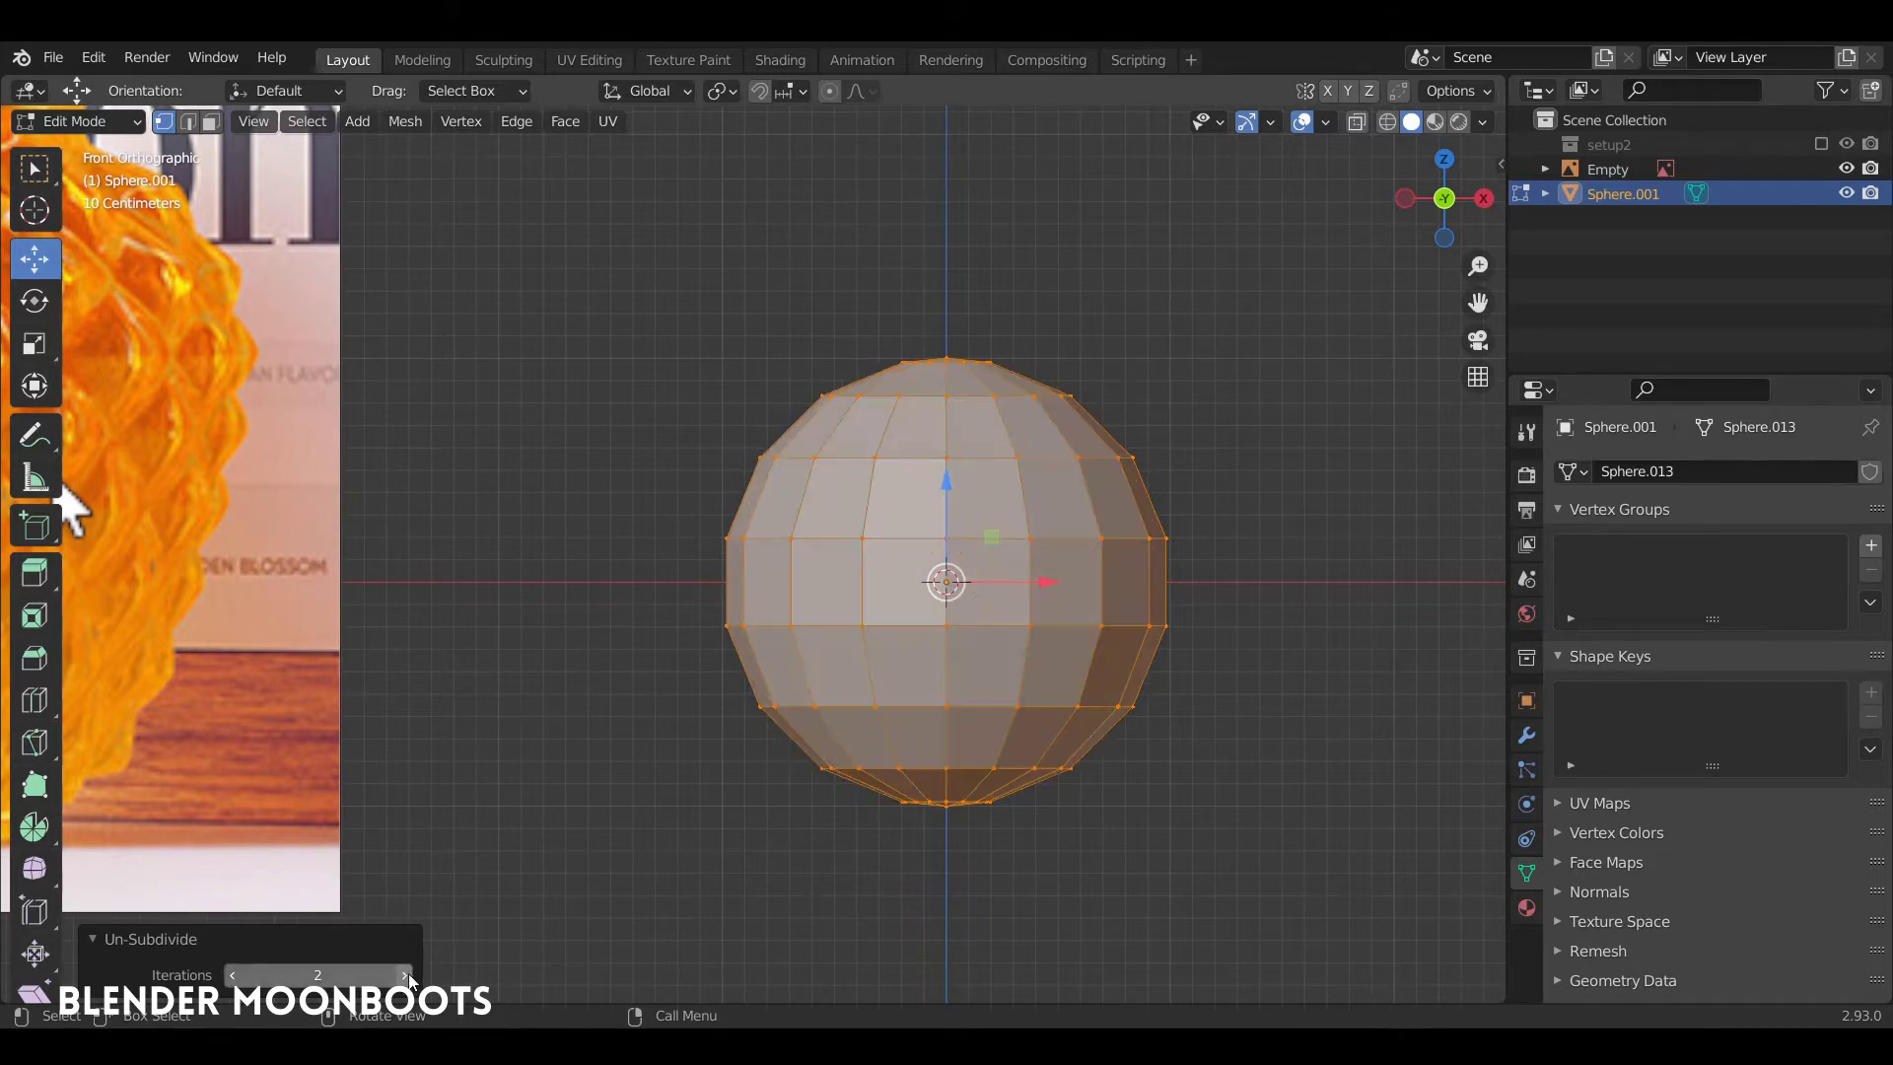
click(405, 976)
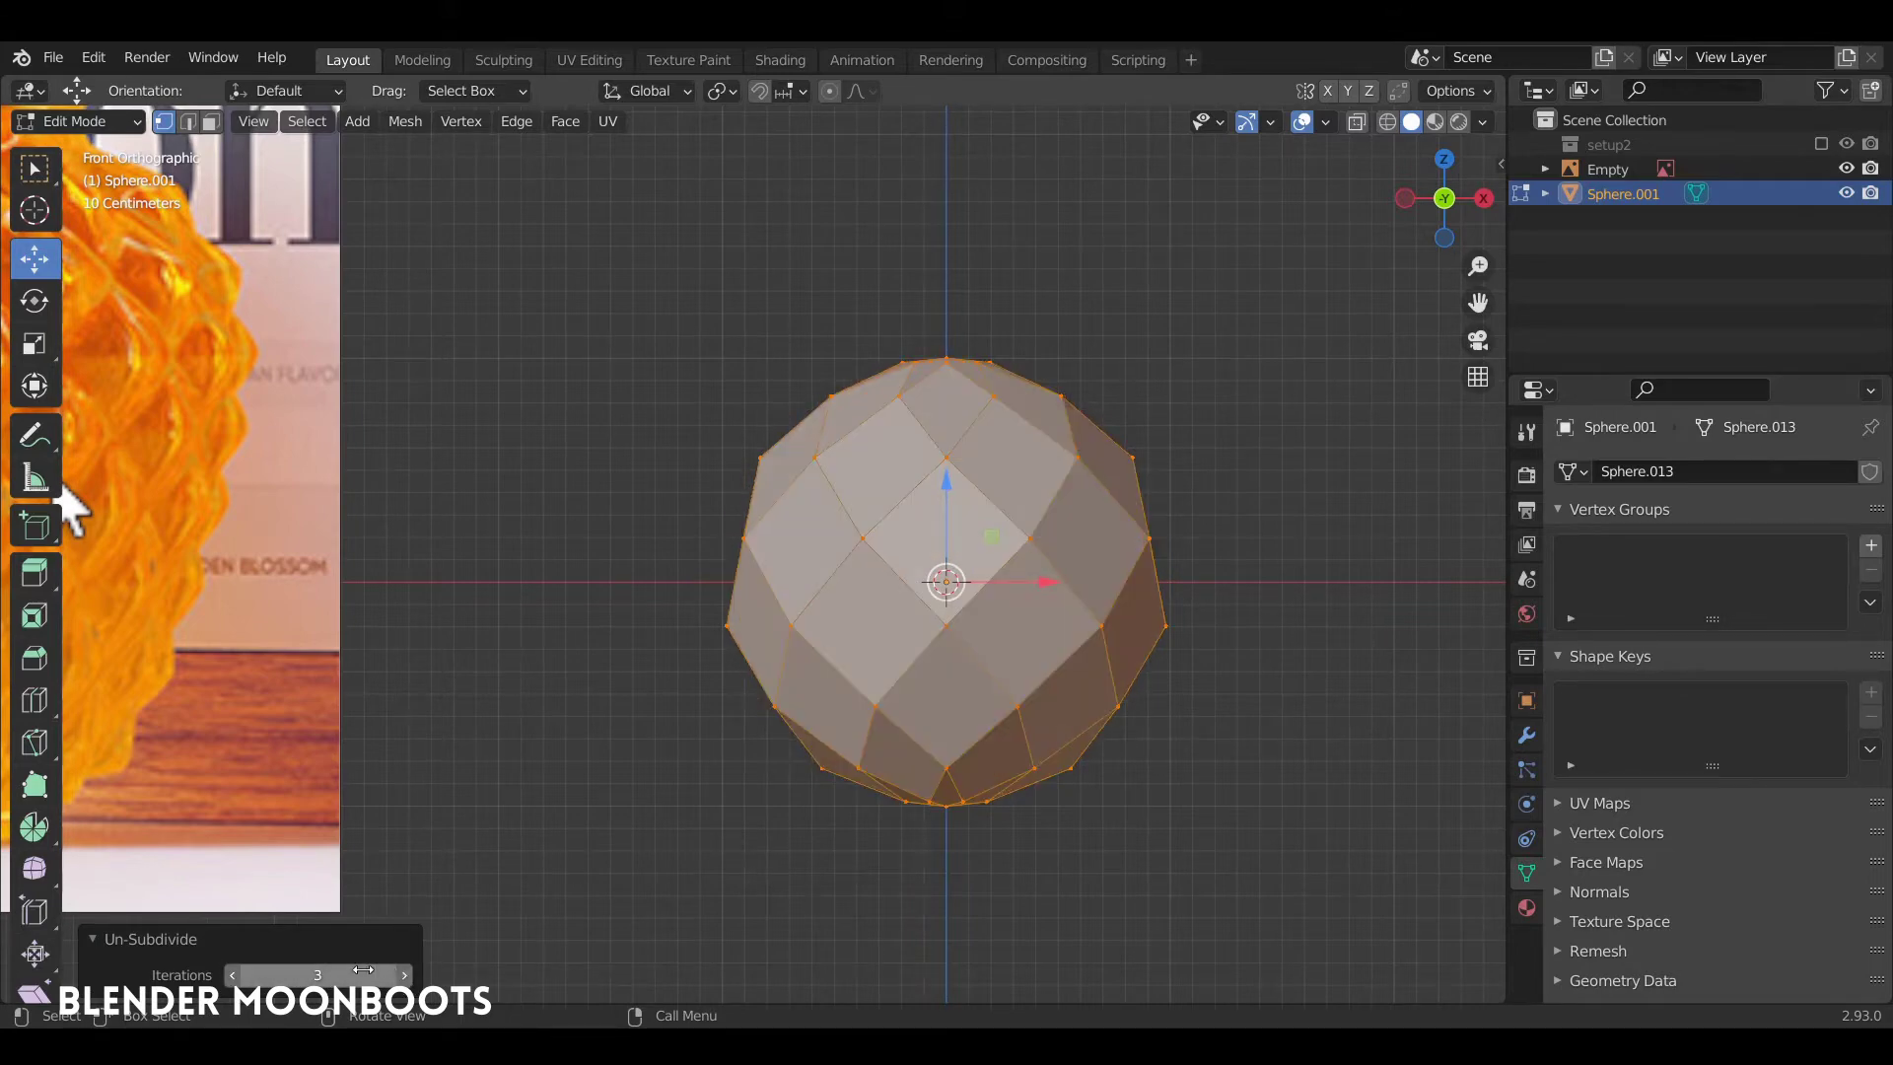
click(234, 976)
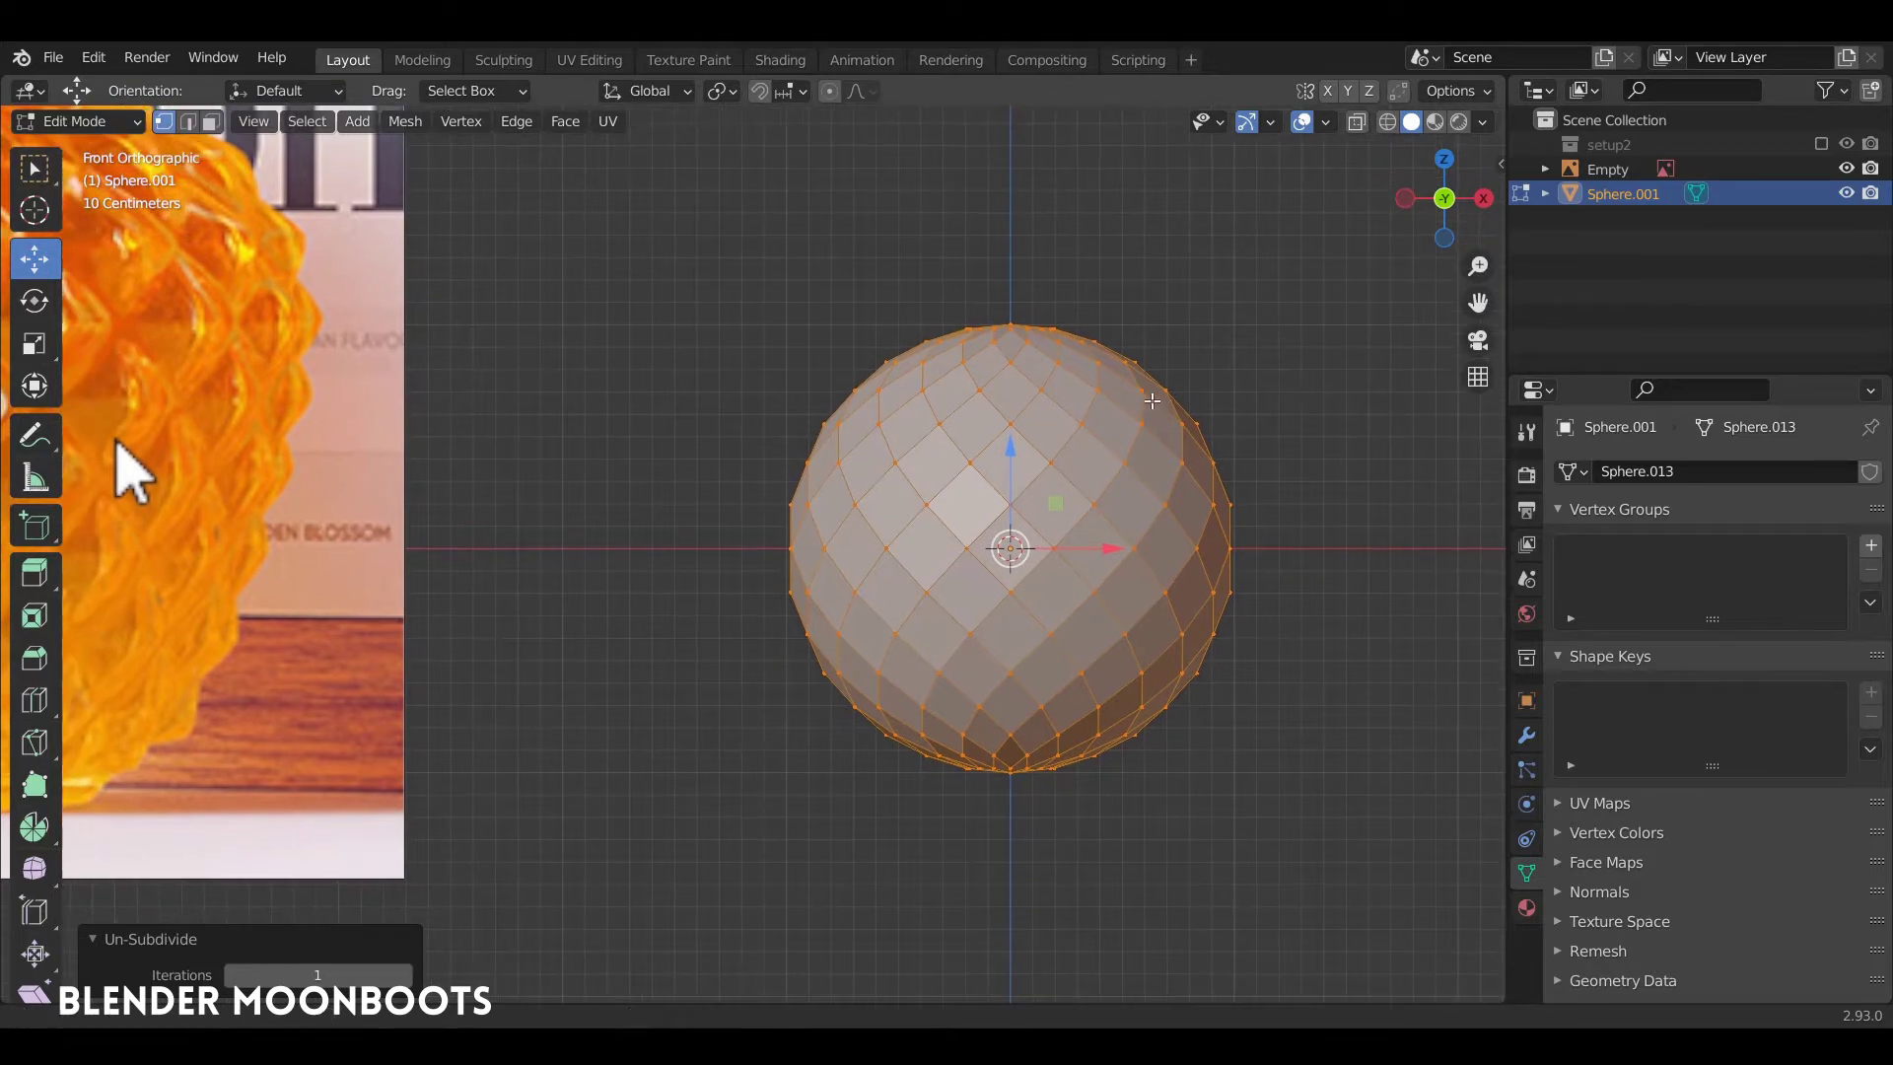
scroll(1110, 454, down, 3)
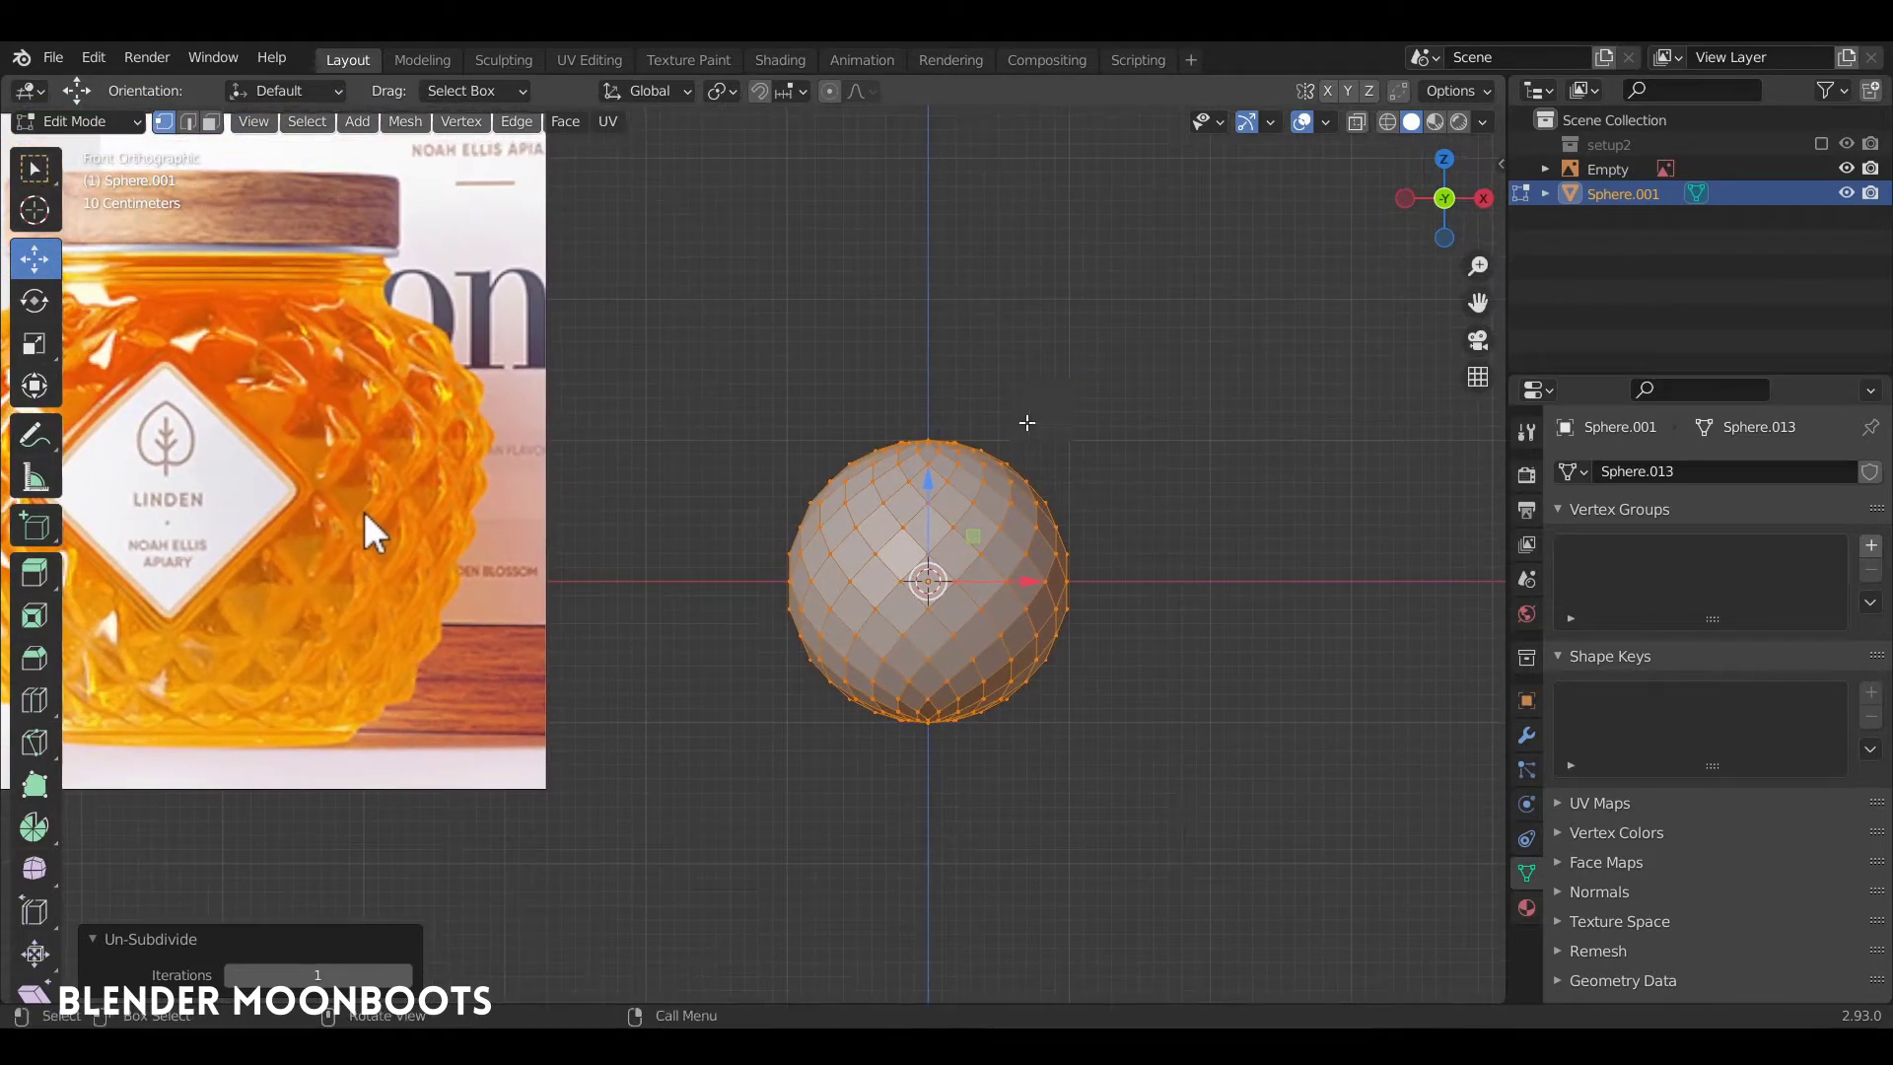
scroll(1006, 424, up, 3)
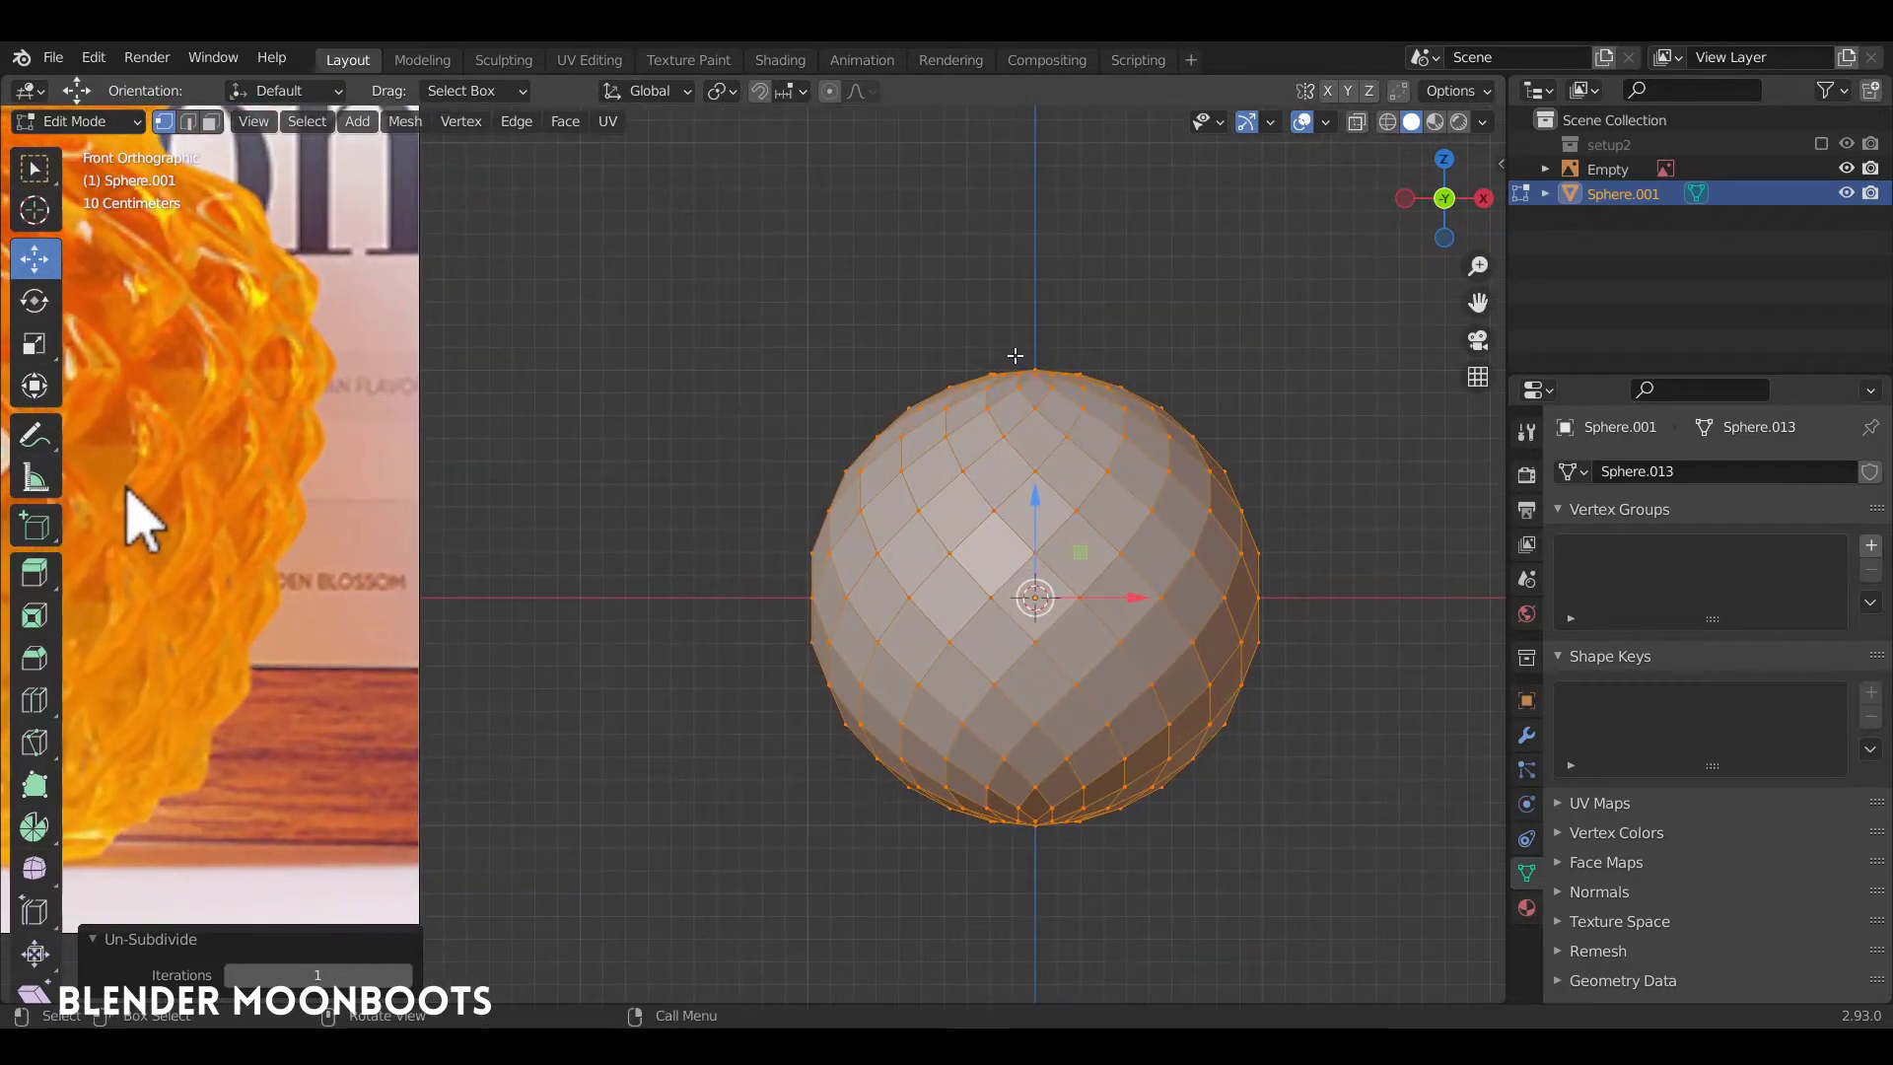
Enable X-ray and delete the sphere's top pole vertices
key(alt+z)
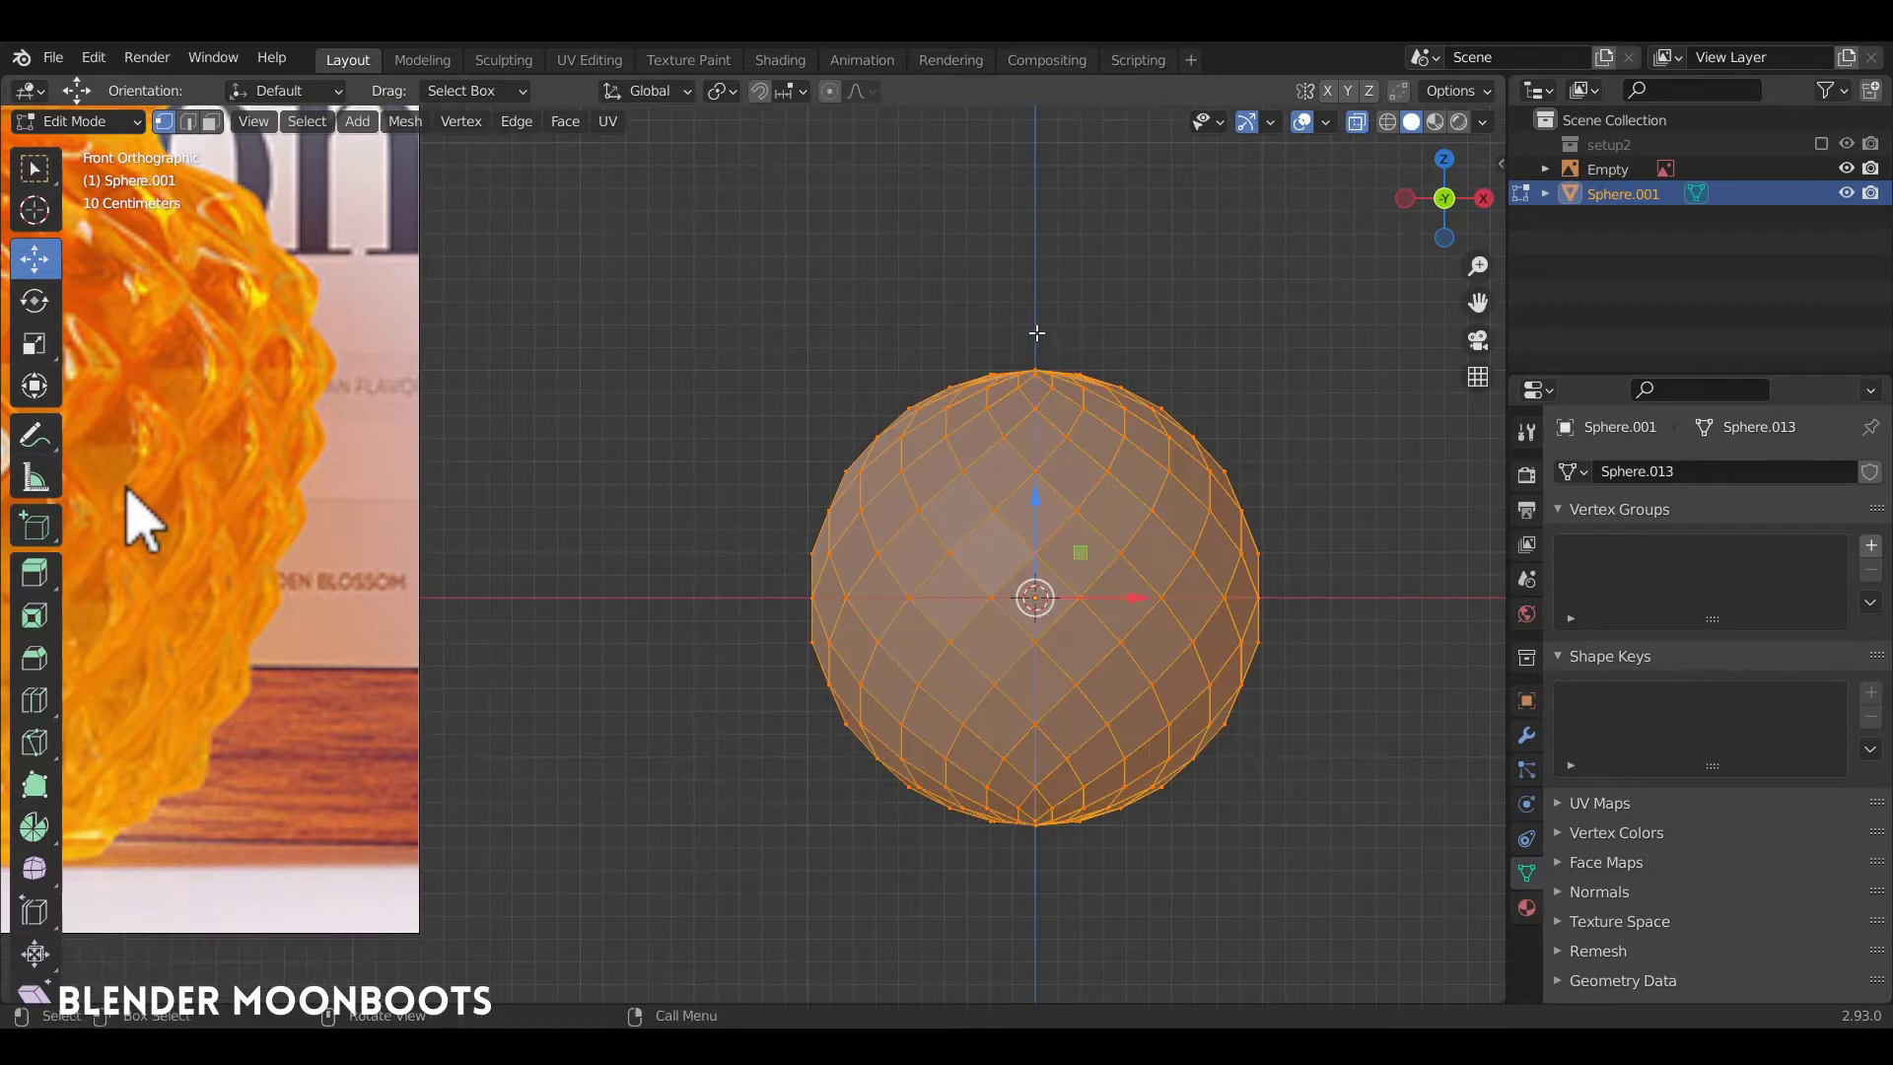
click(1036, 333)
drag(687, 250, 1261, 399)
key(x)
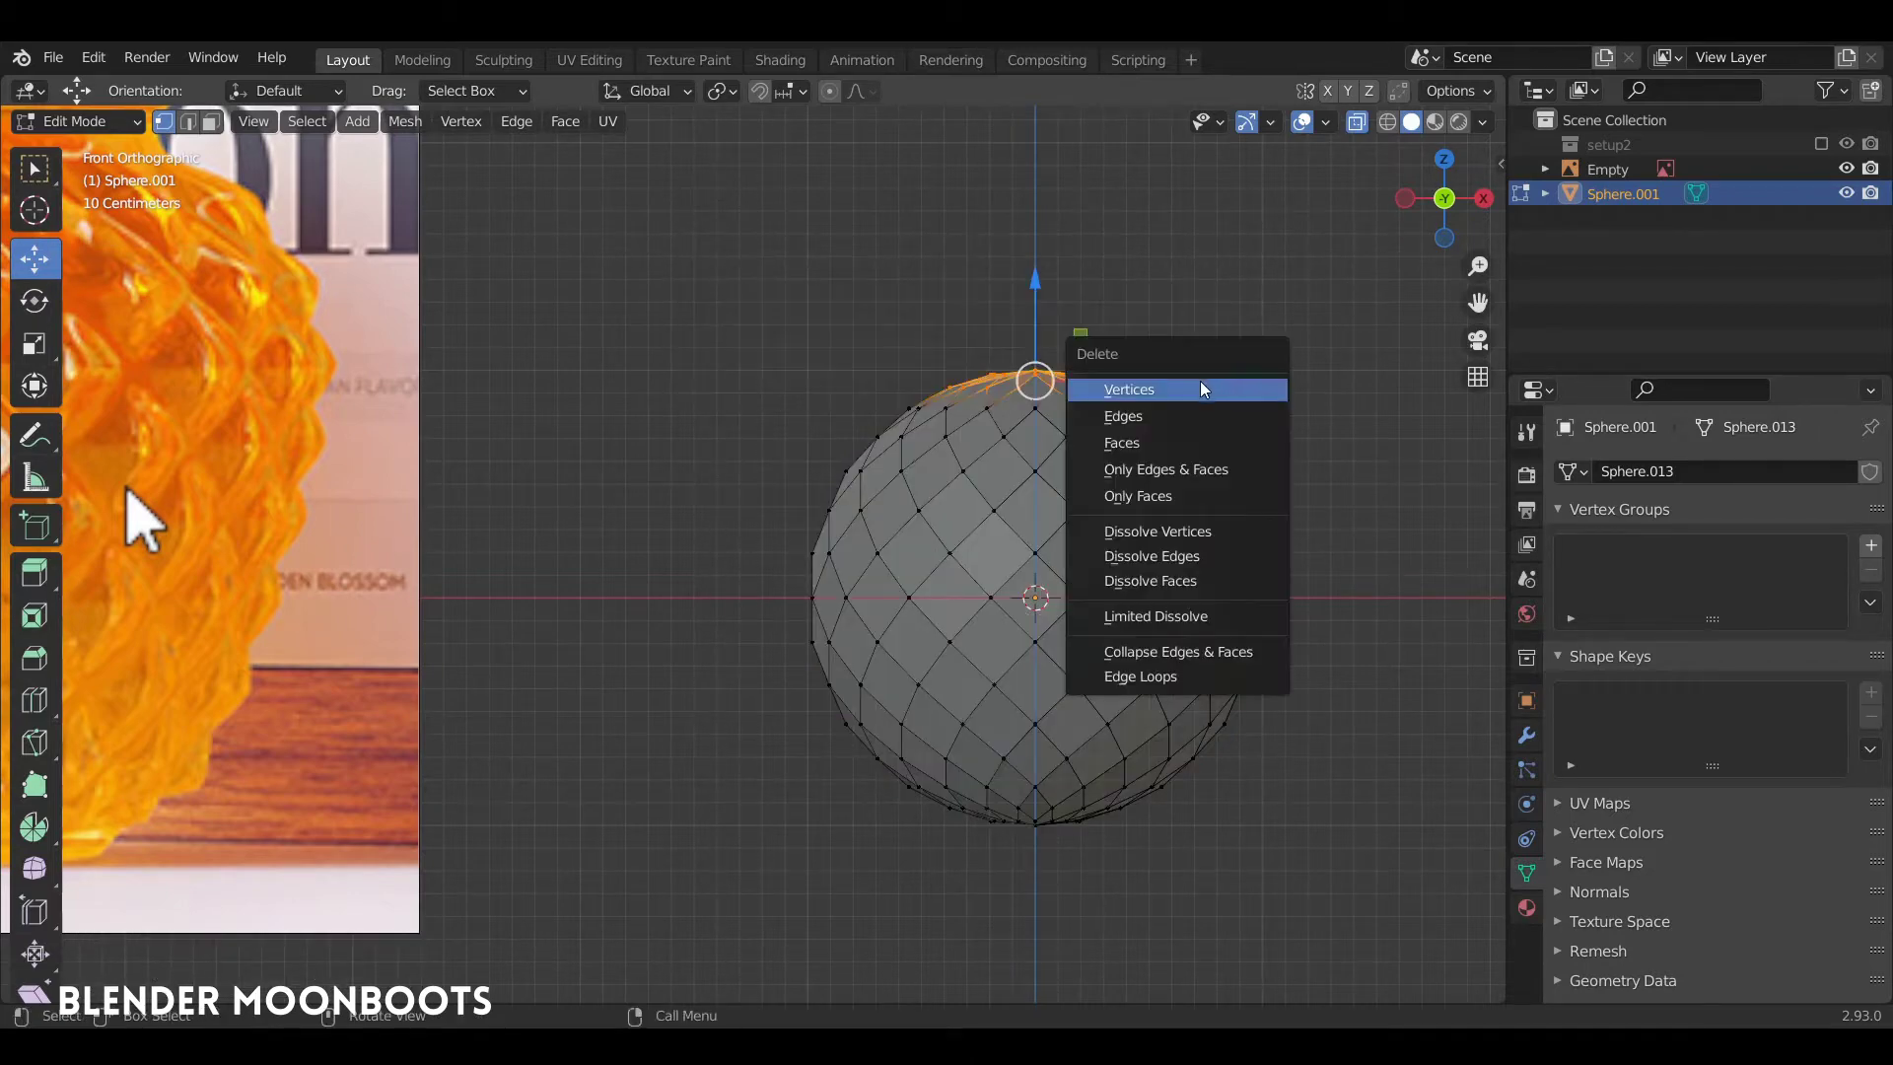
click(1205, 388)
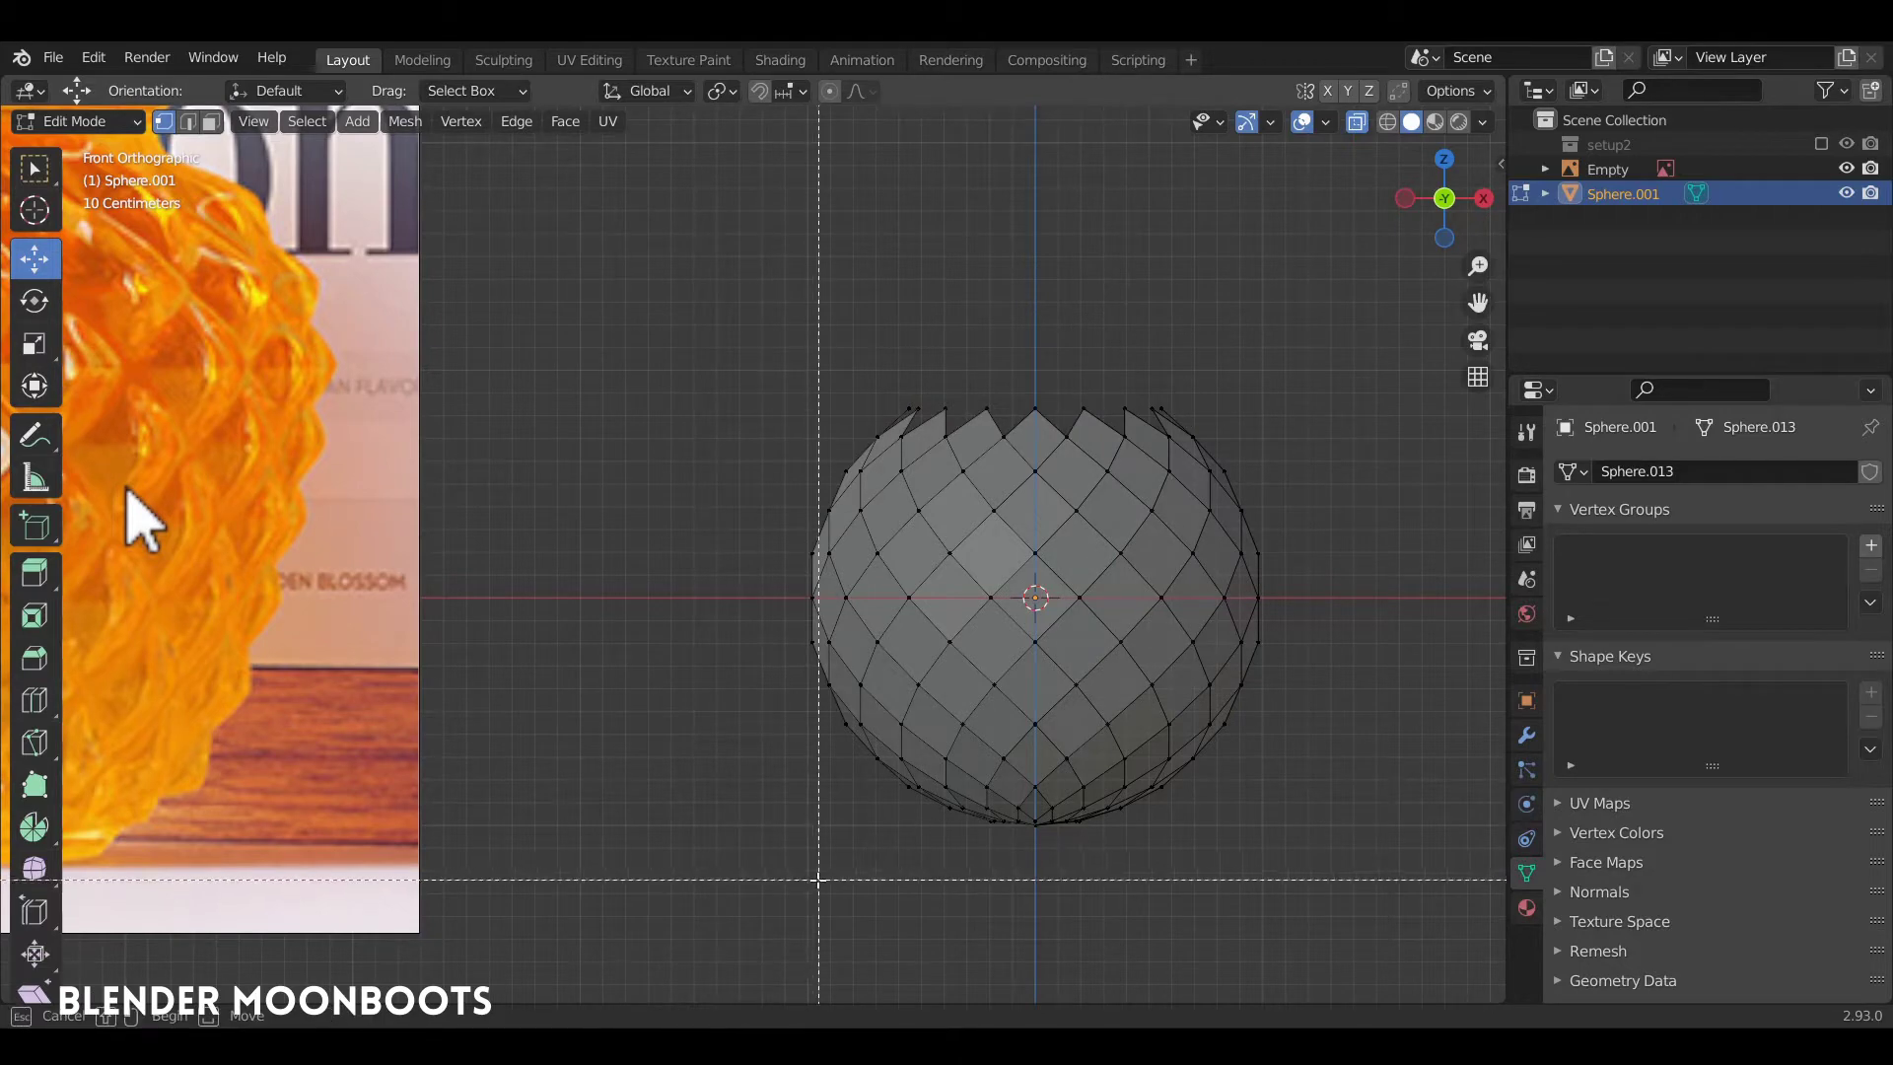
Delete the bottom pole vertices, leaving jagged open rims at both ends
drag(810, 887, 1312, 806)
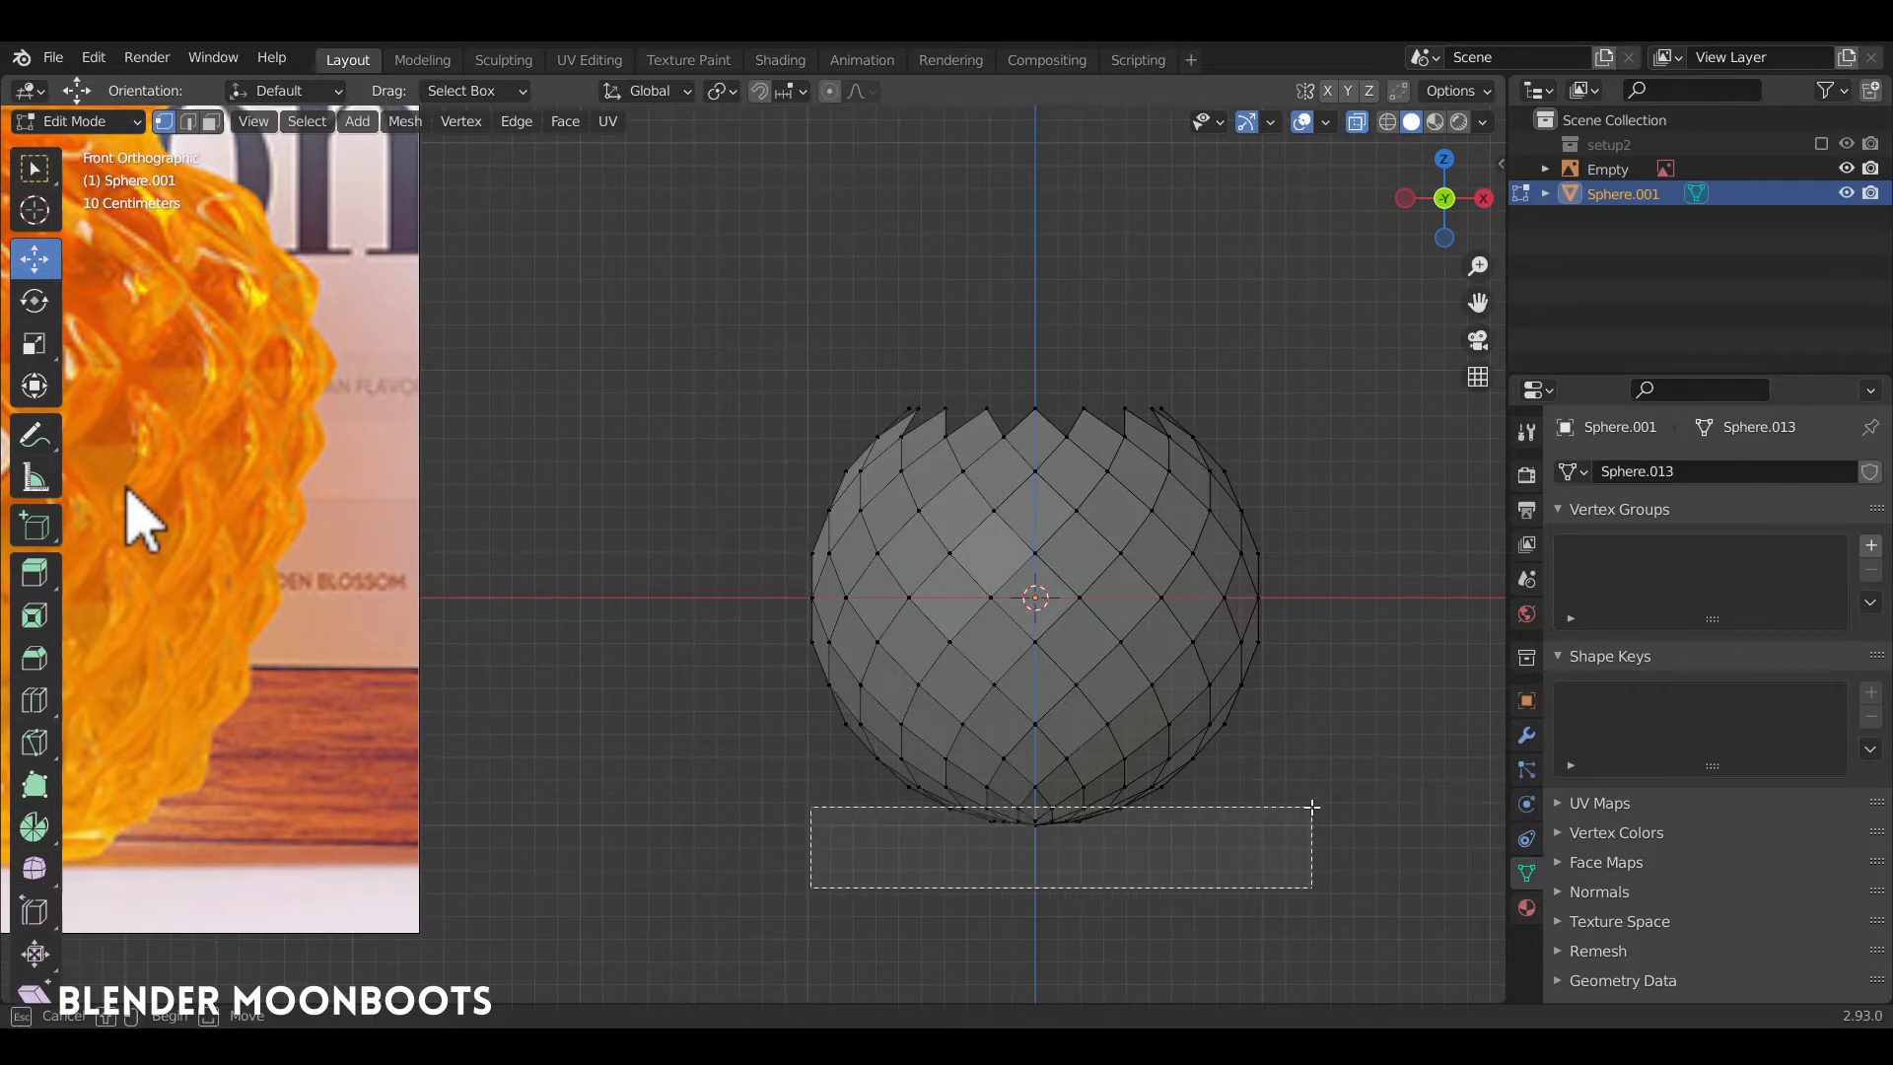
drag(1312, 806, 1324, 796)
key(x)
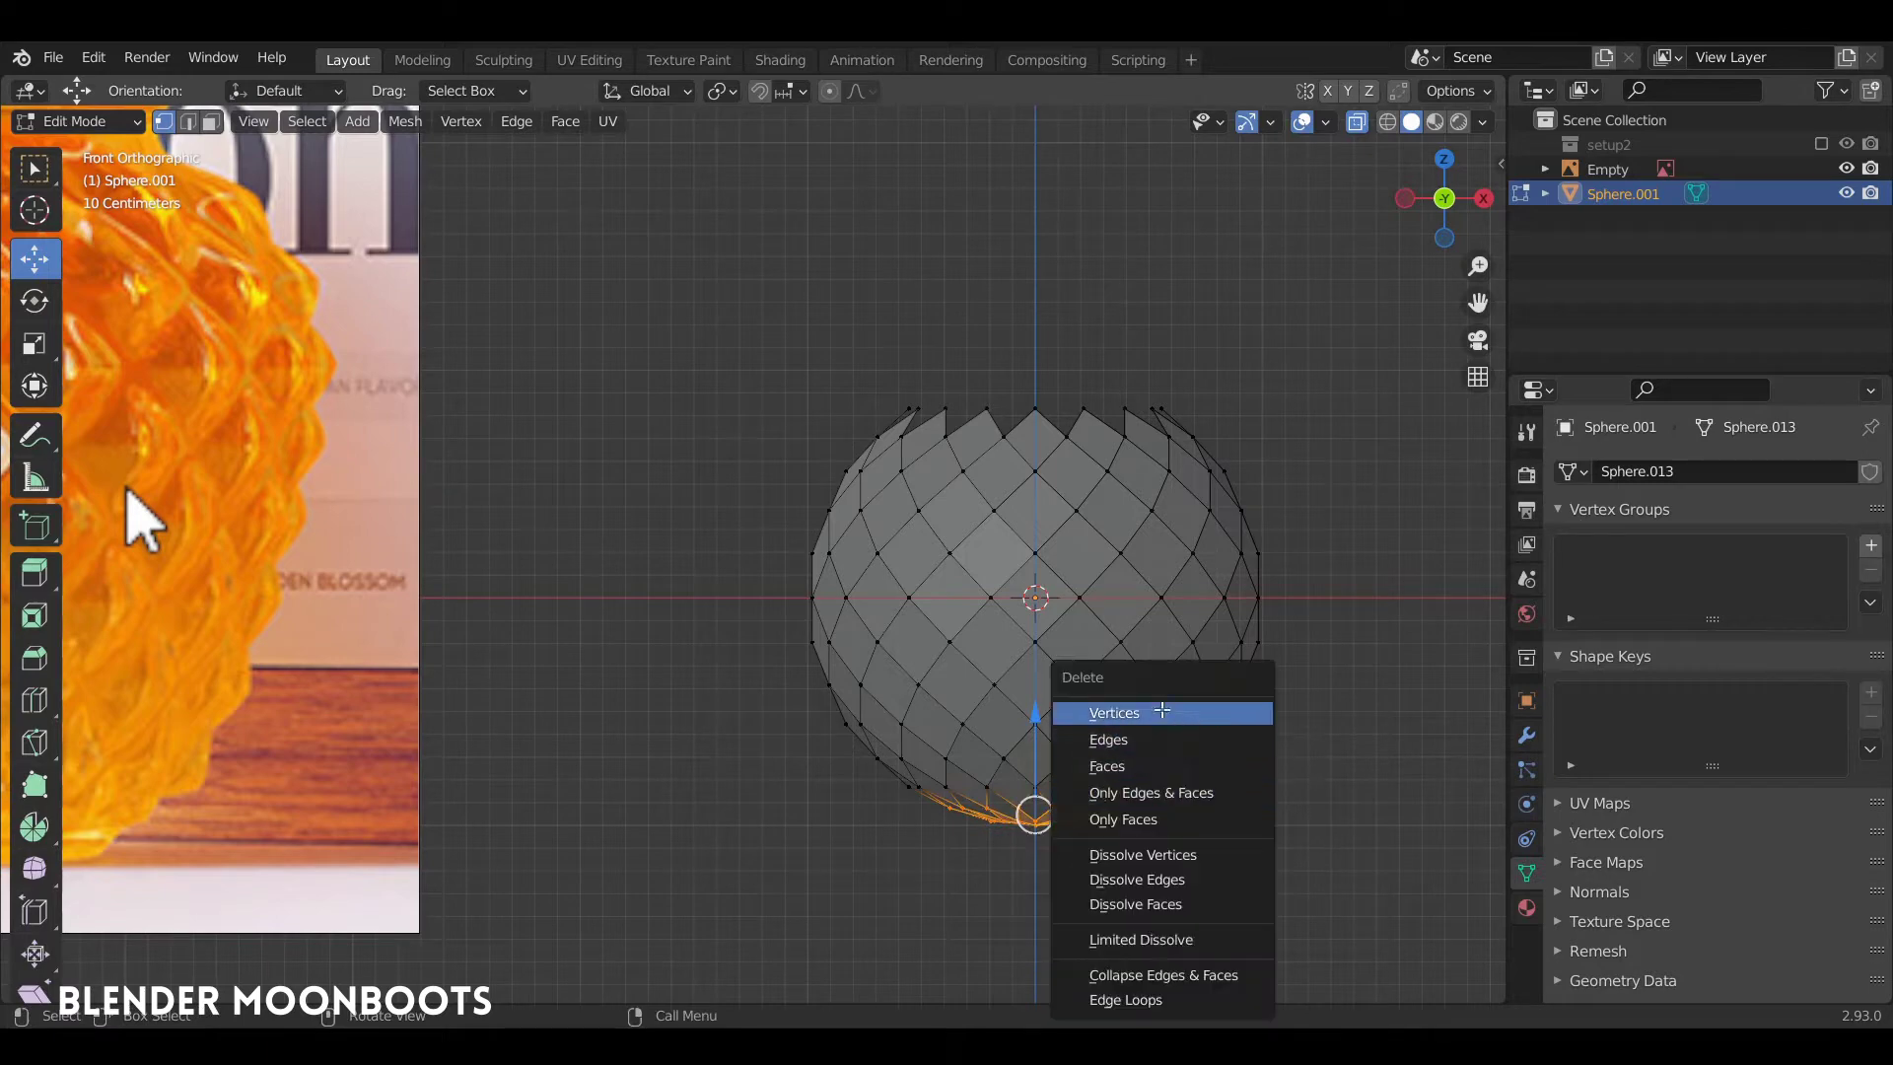
click(1167, 713)
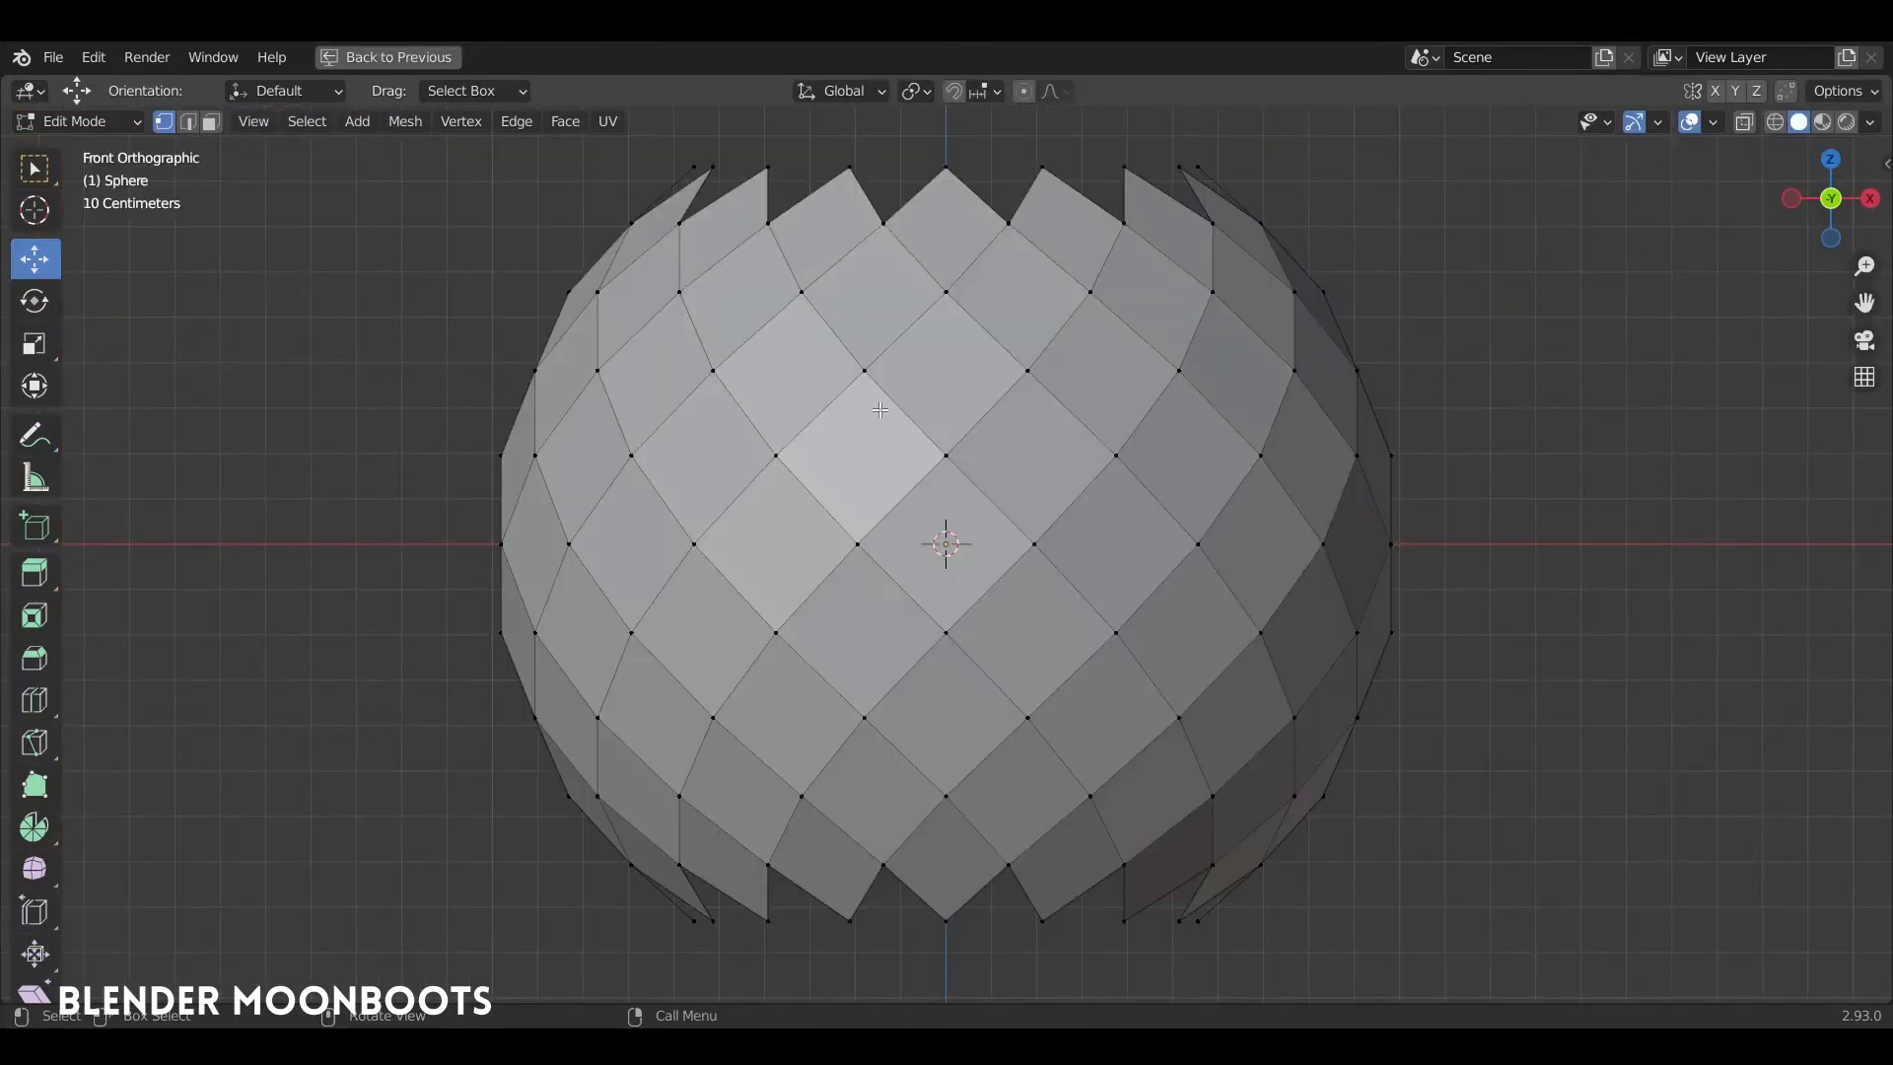
Poke all faces of the open sphere at 0 m offset, then select one face-centre vertex
key(a)
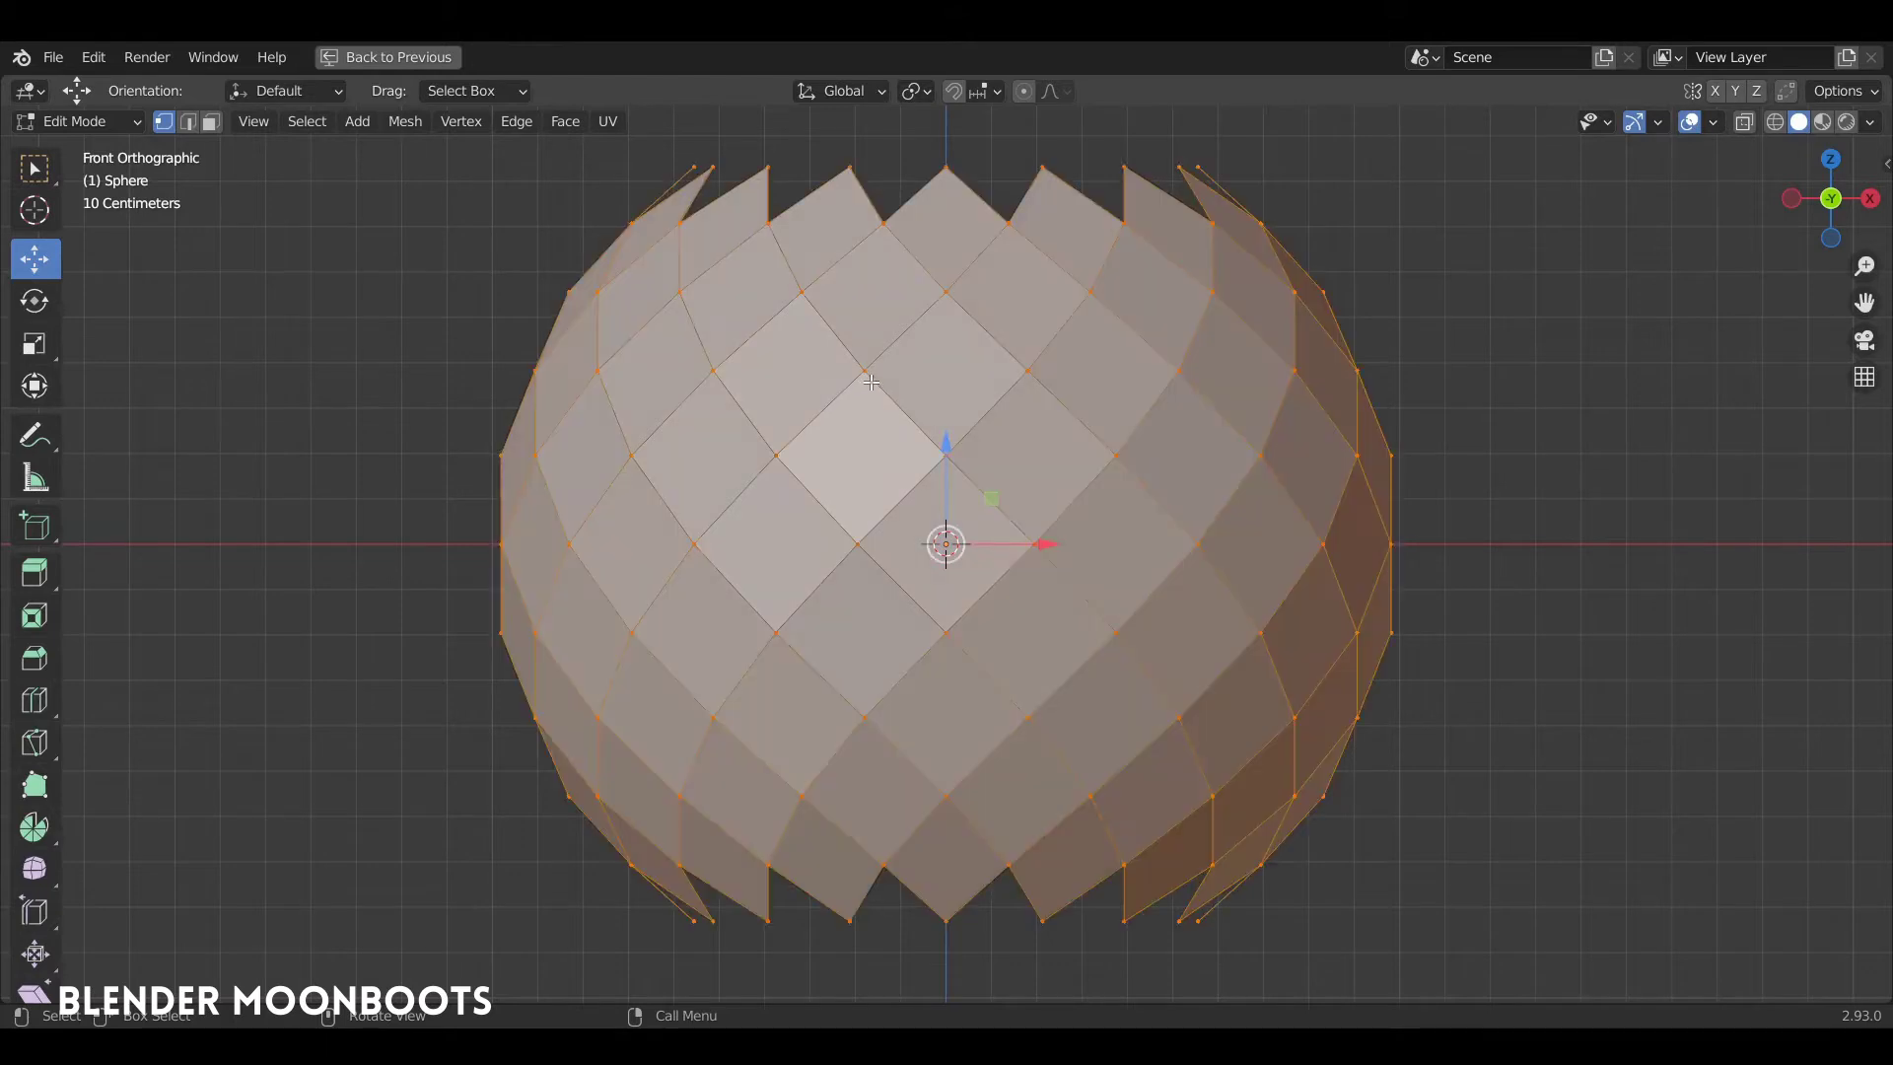
click(564, 122)
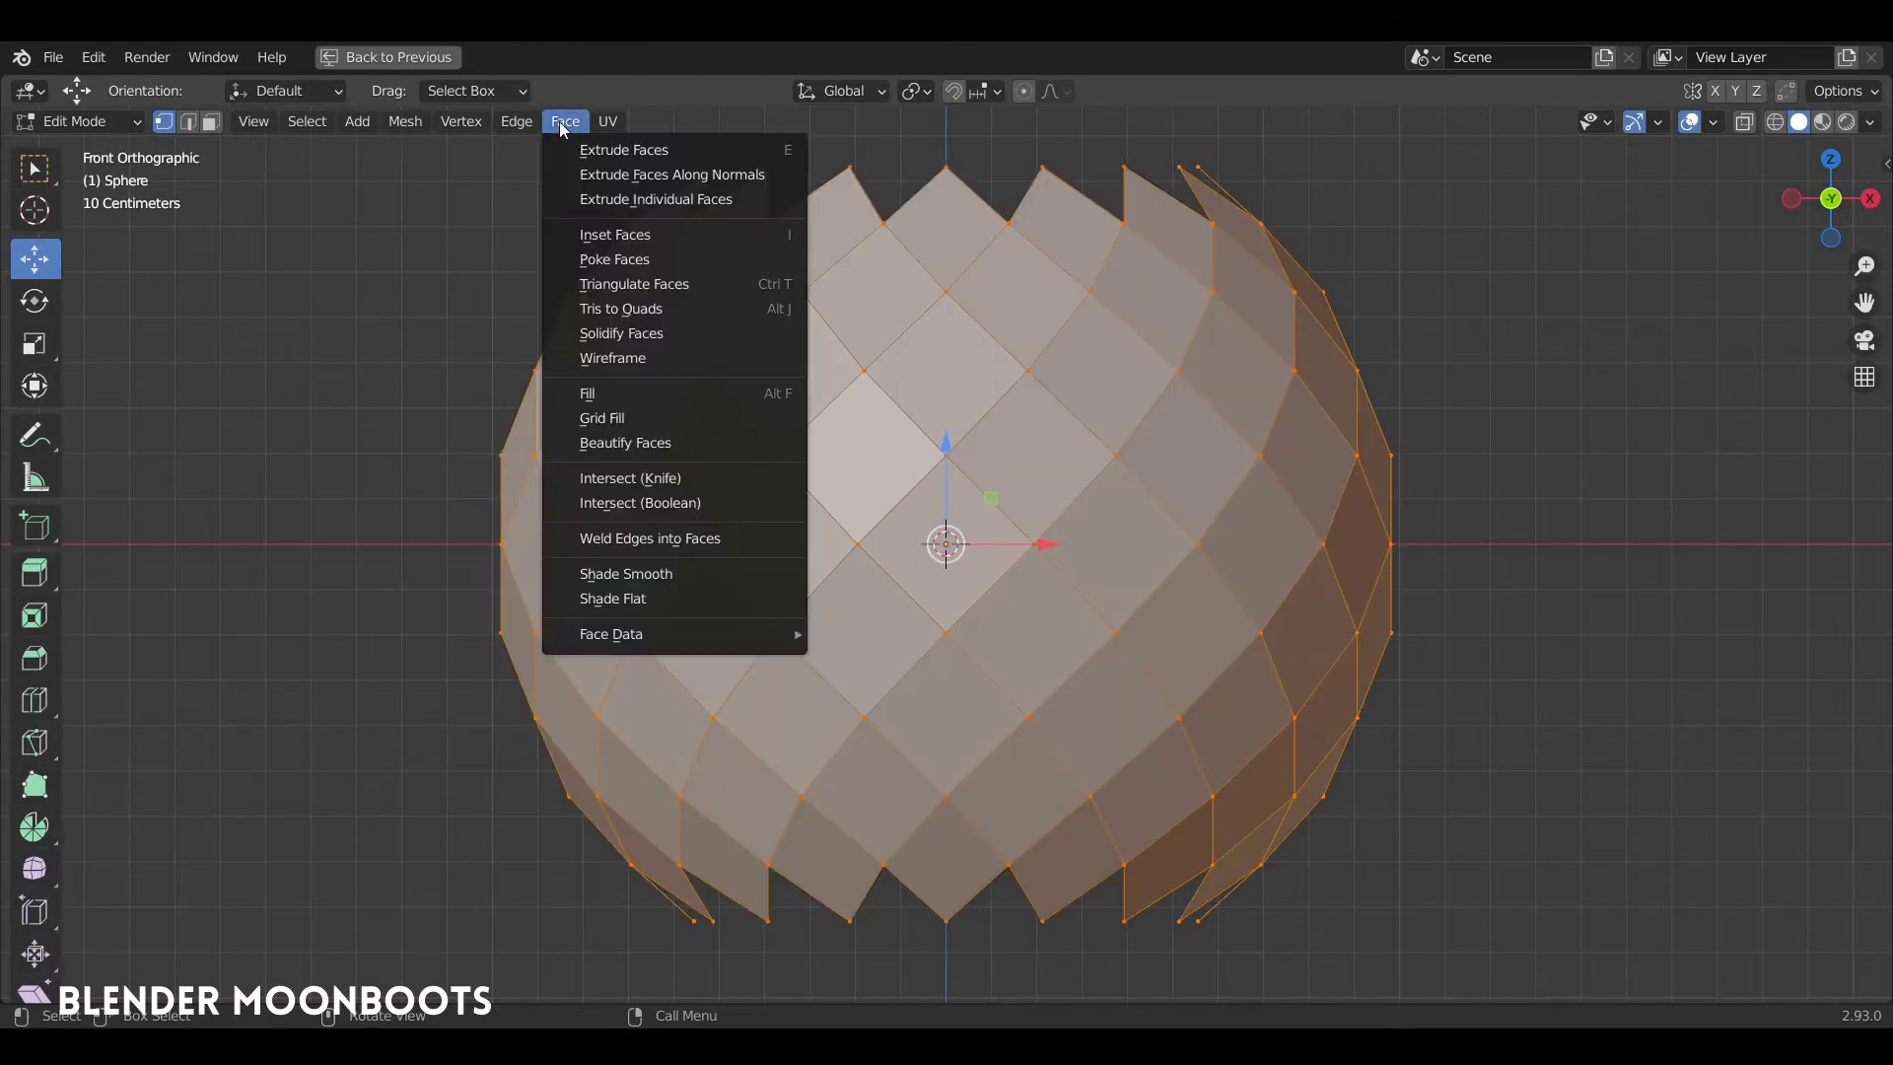
click(698, 260)
shift+scroll(863, 401, up, 1)
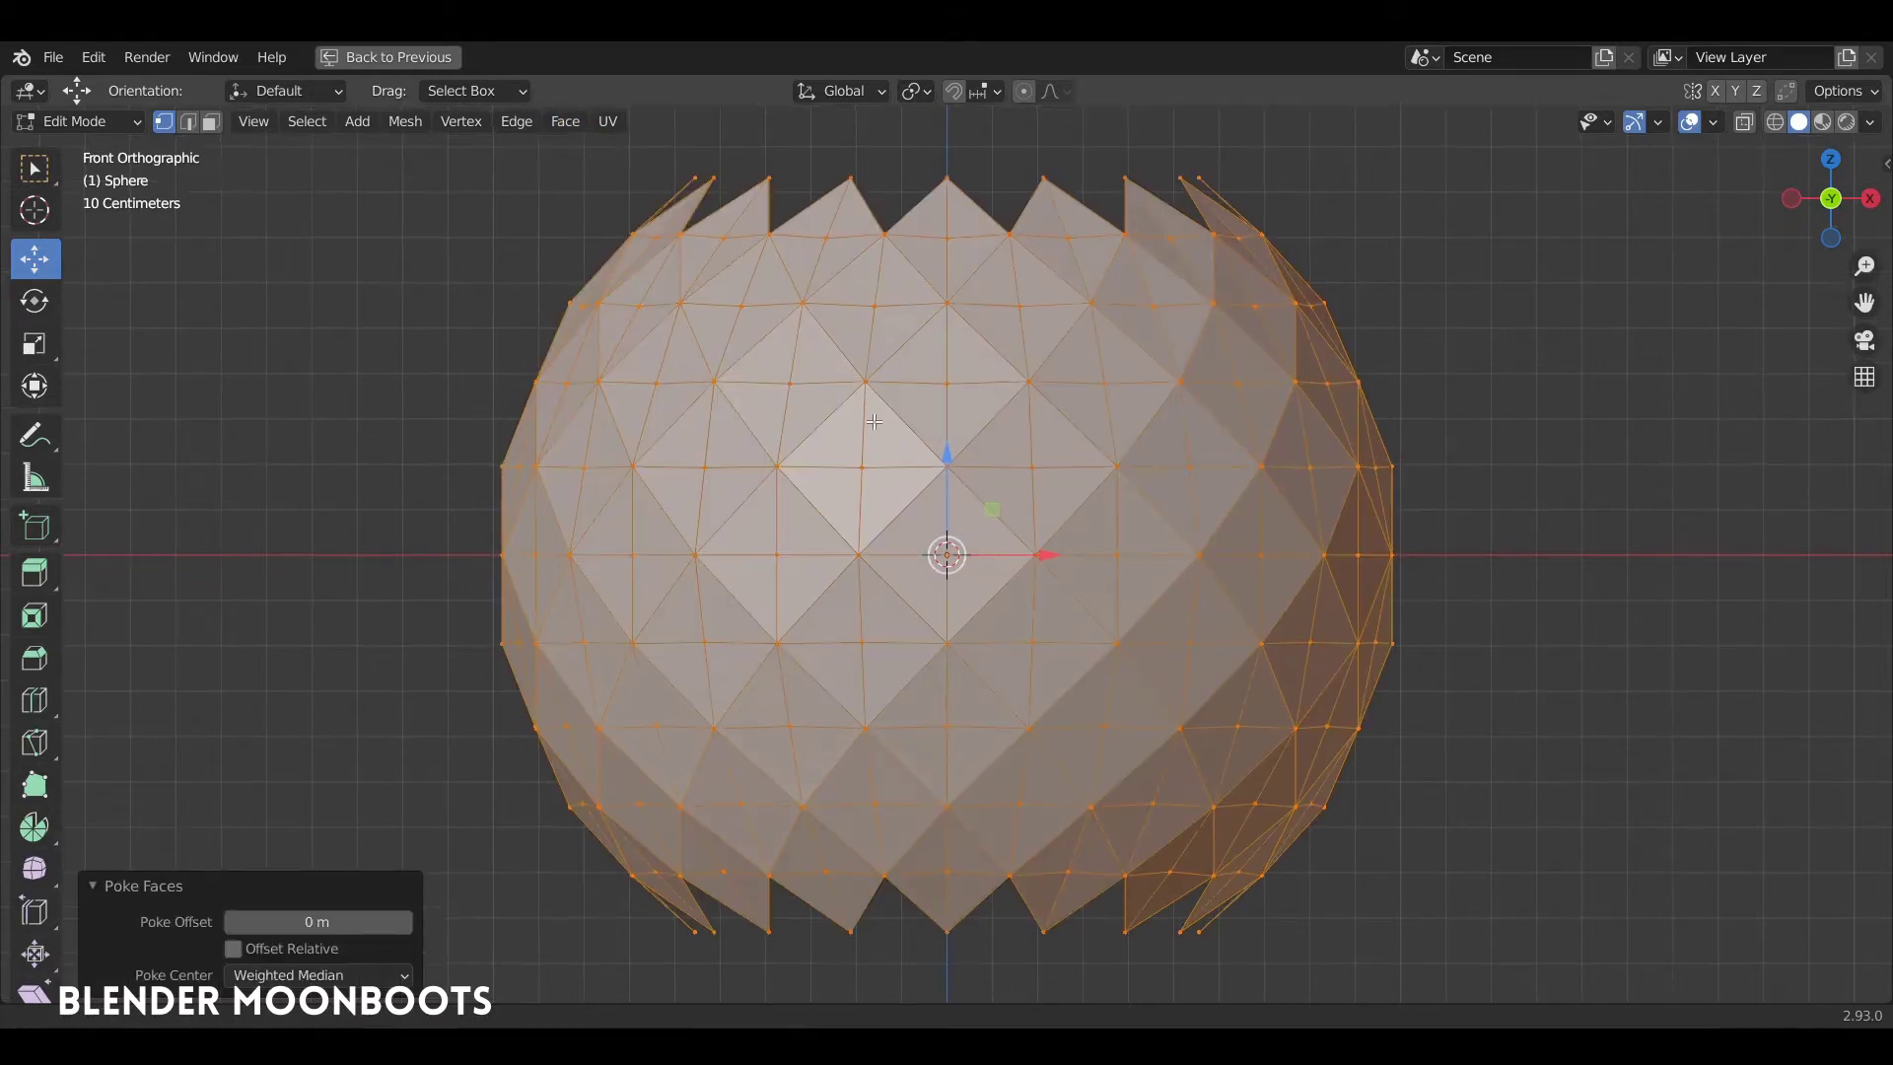
click(864, 466)
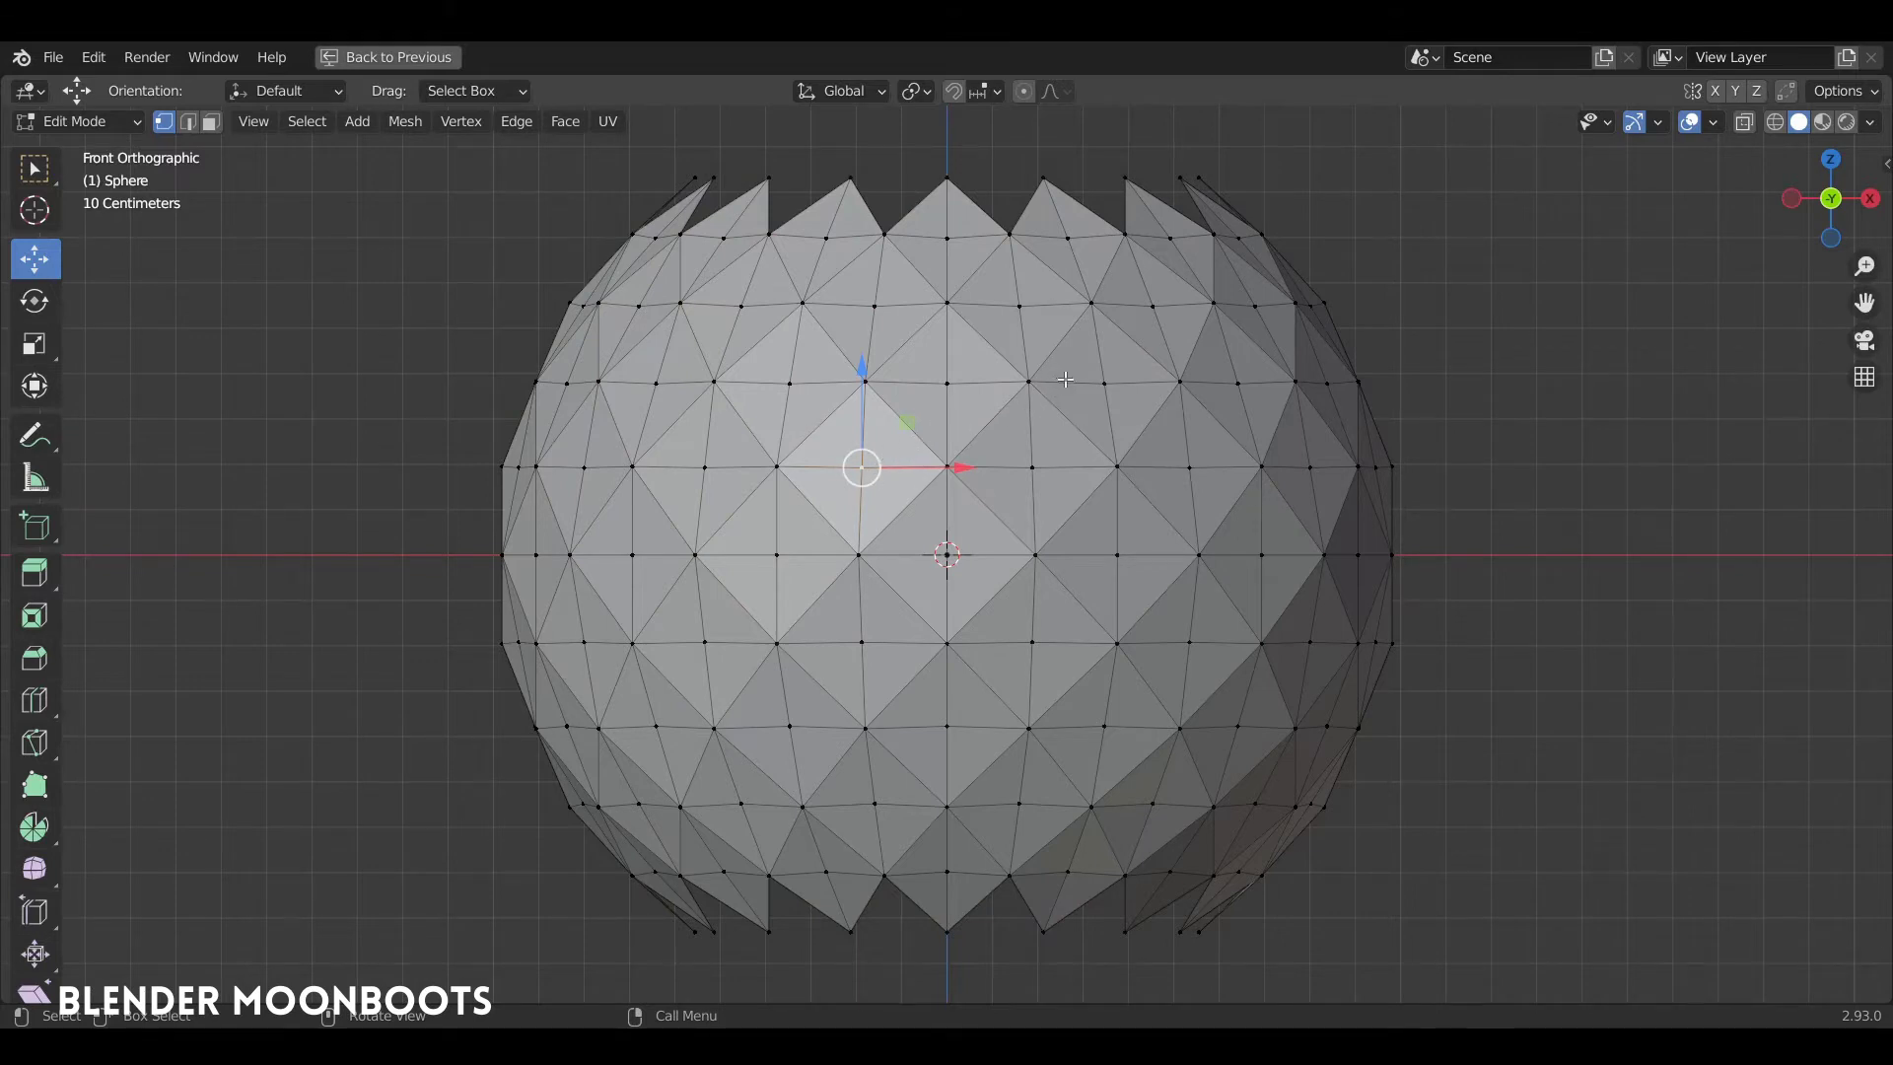
Select all diamond centre points via Select Similar > Amount of Adjacent Faces
key(shift+g)
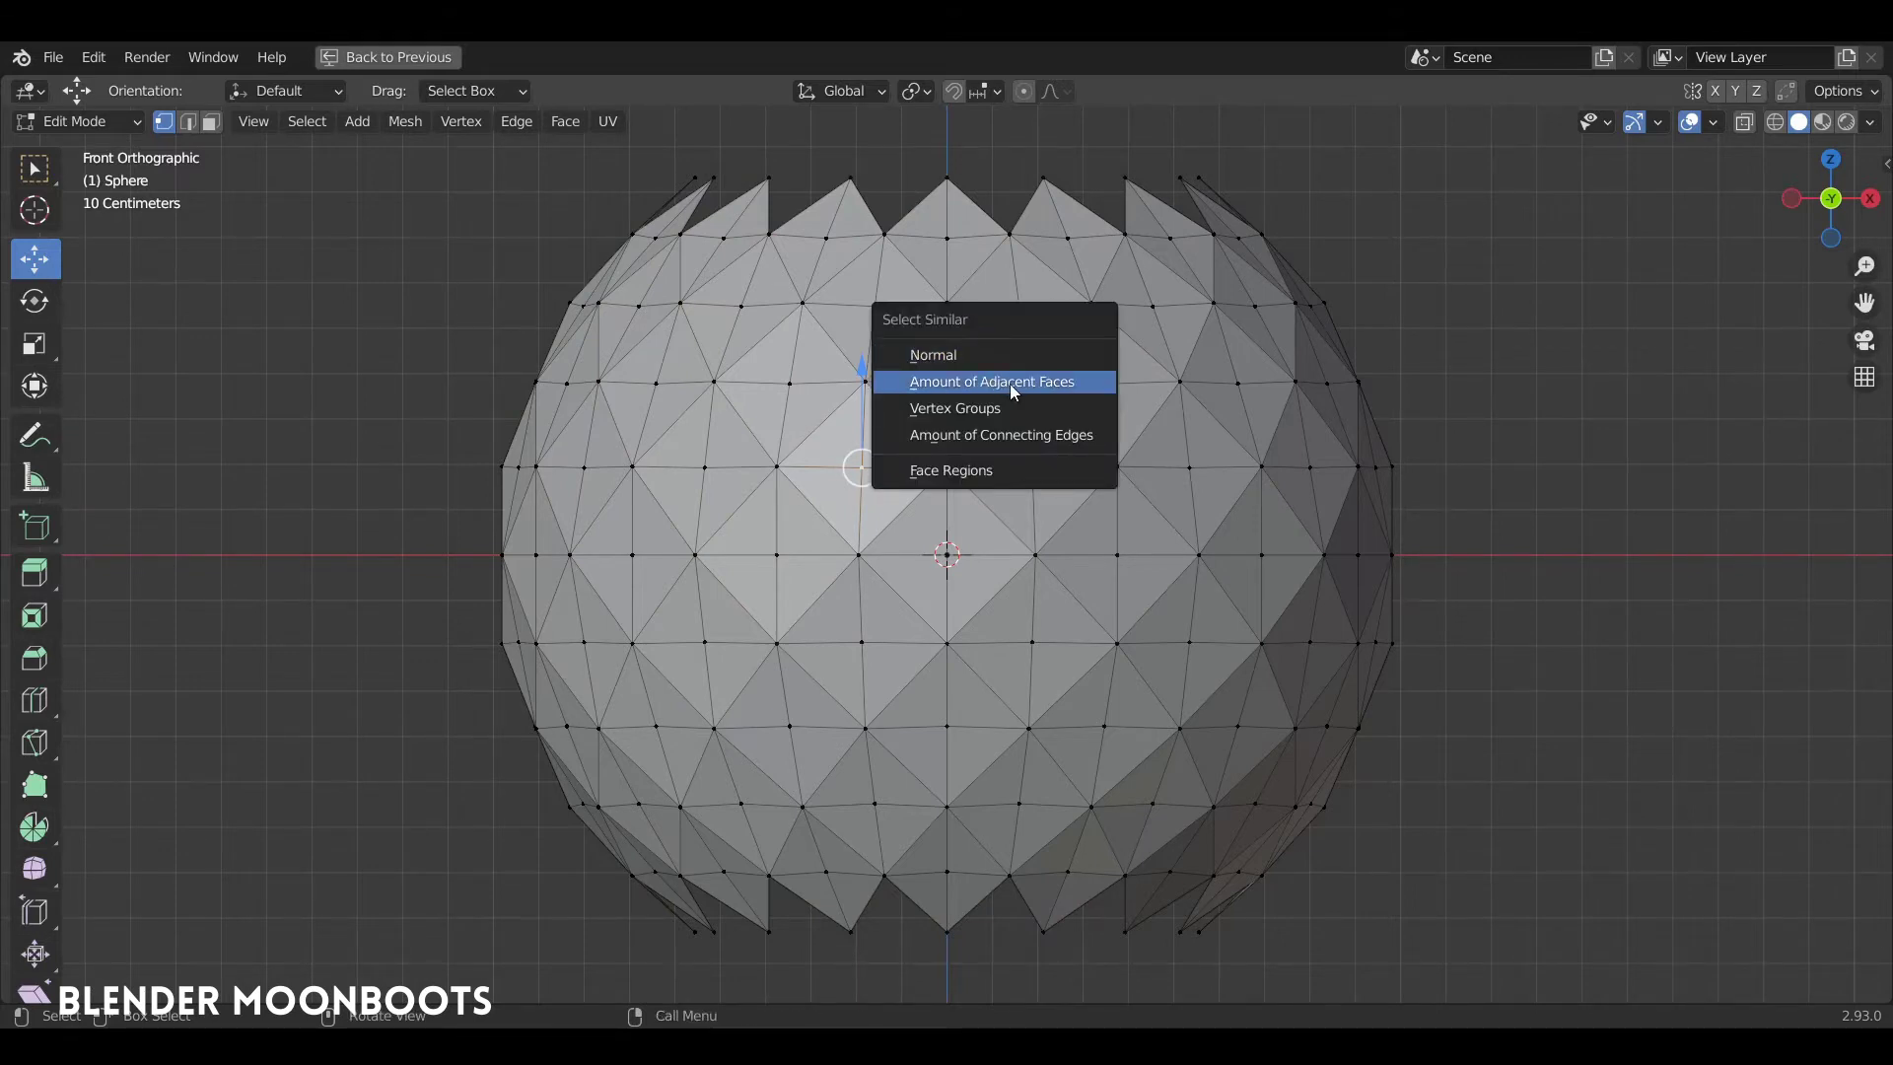
click(1045, 383)
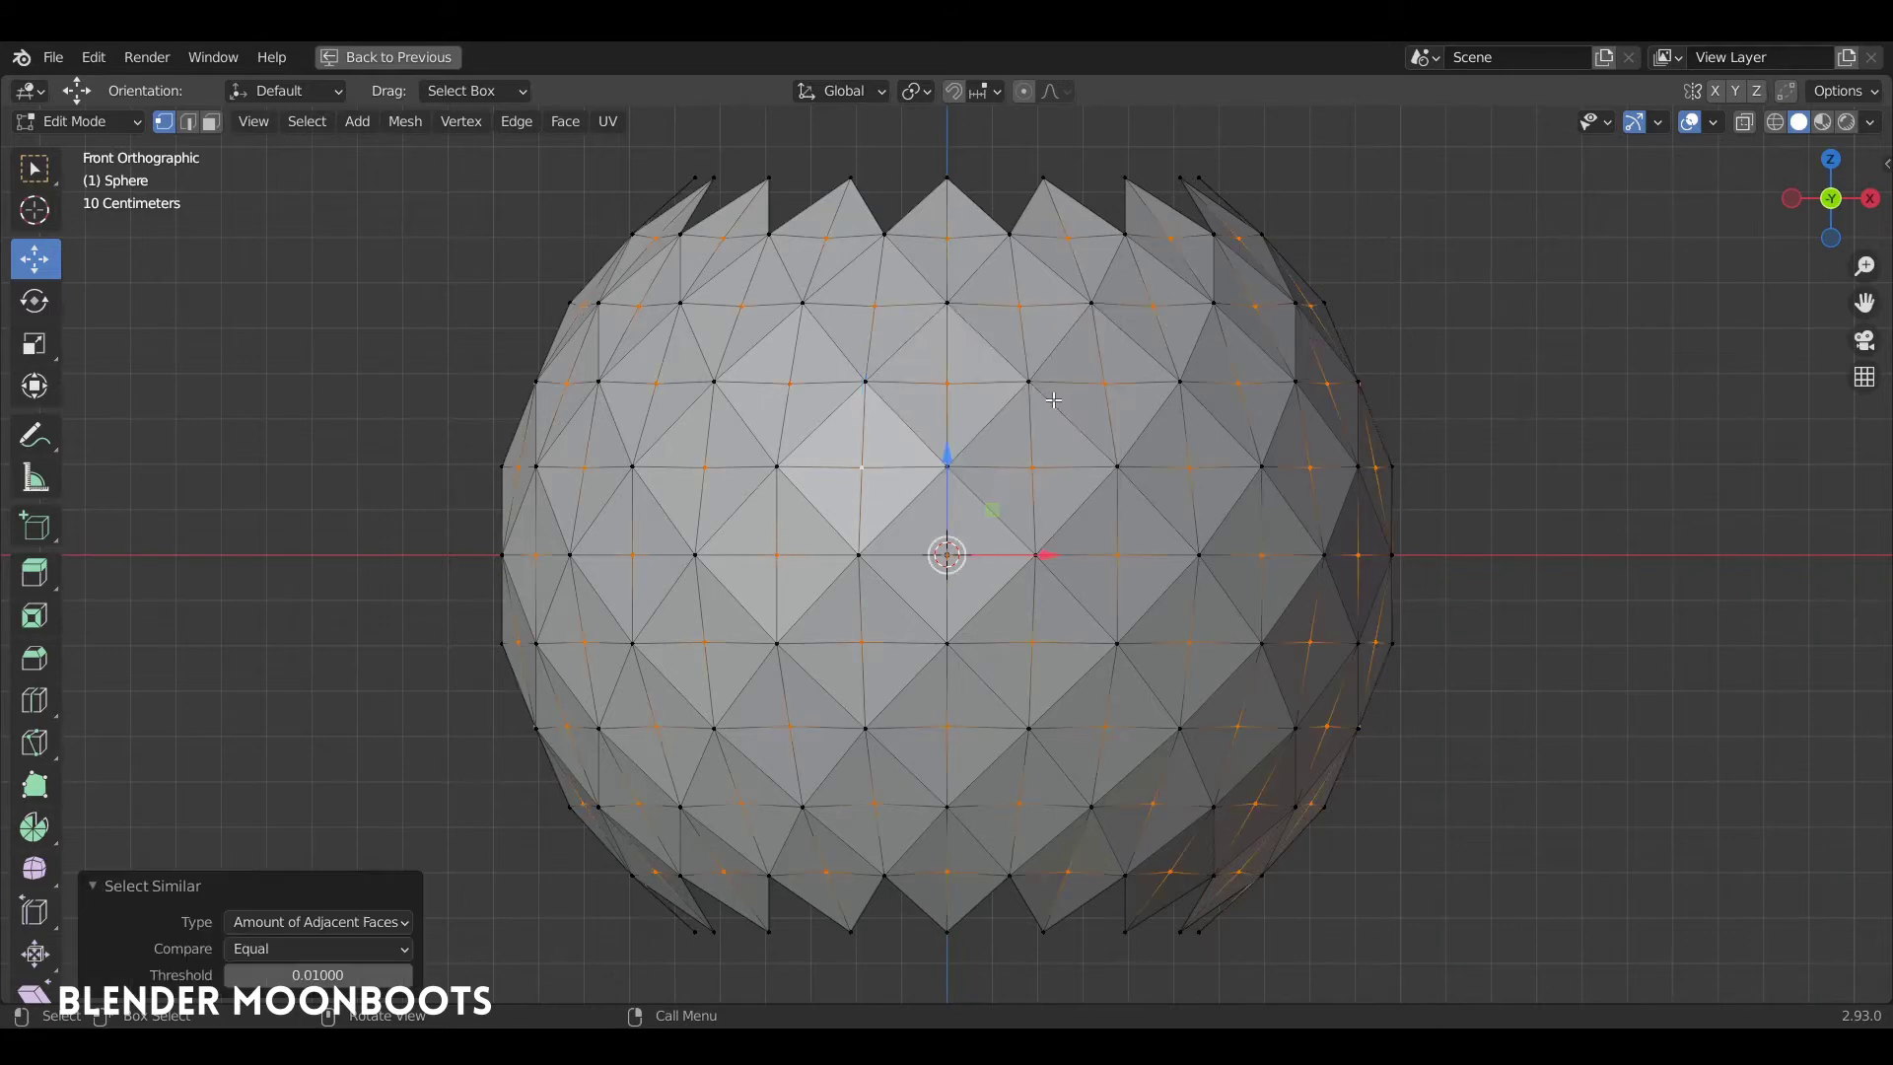
middle_drag(1045, 383, 913, 543)
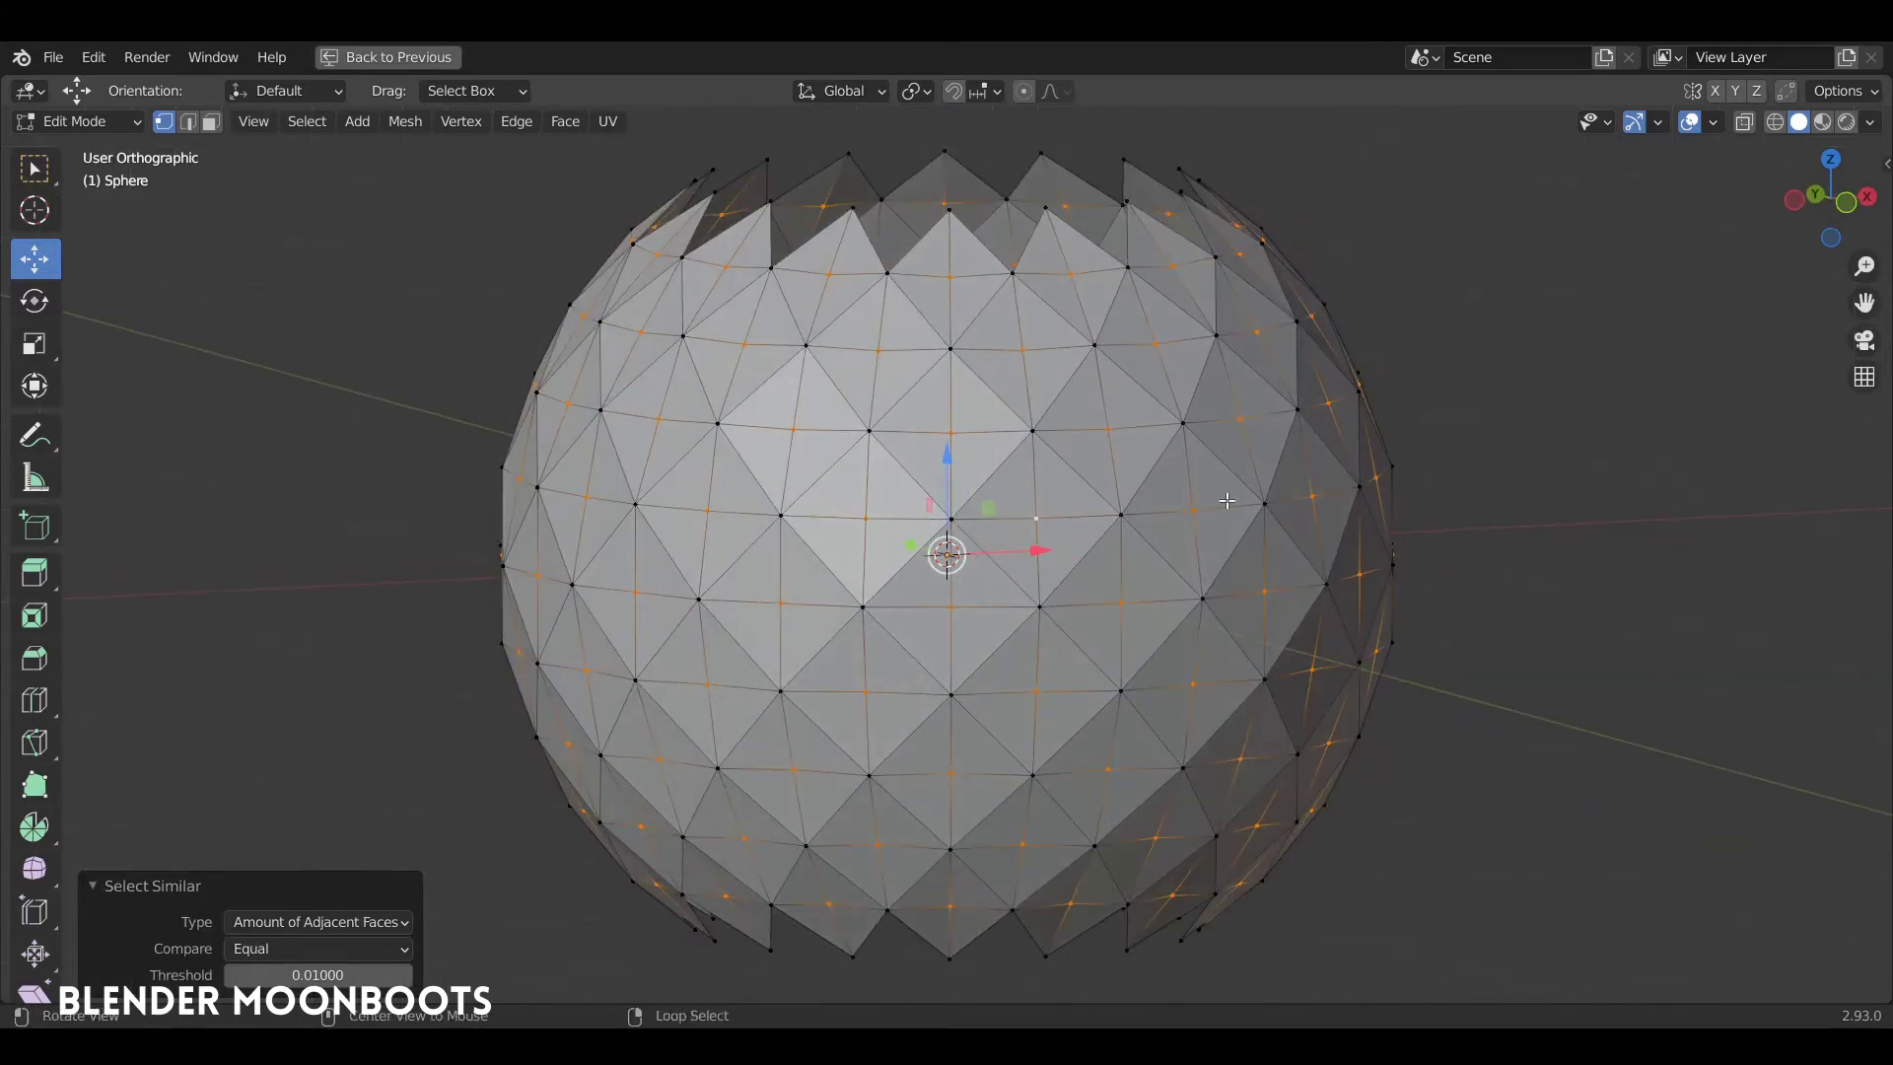
middle_drag(1272, 489, 1085, 489)
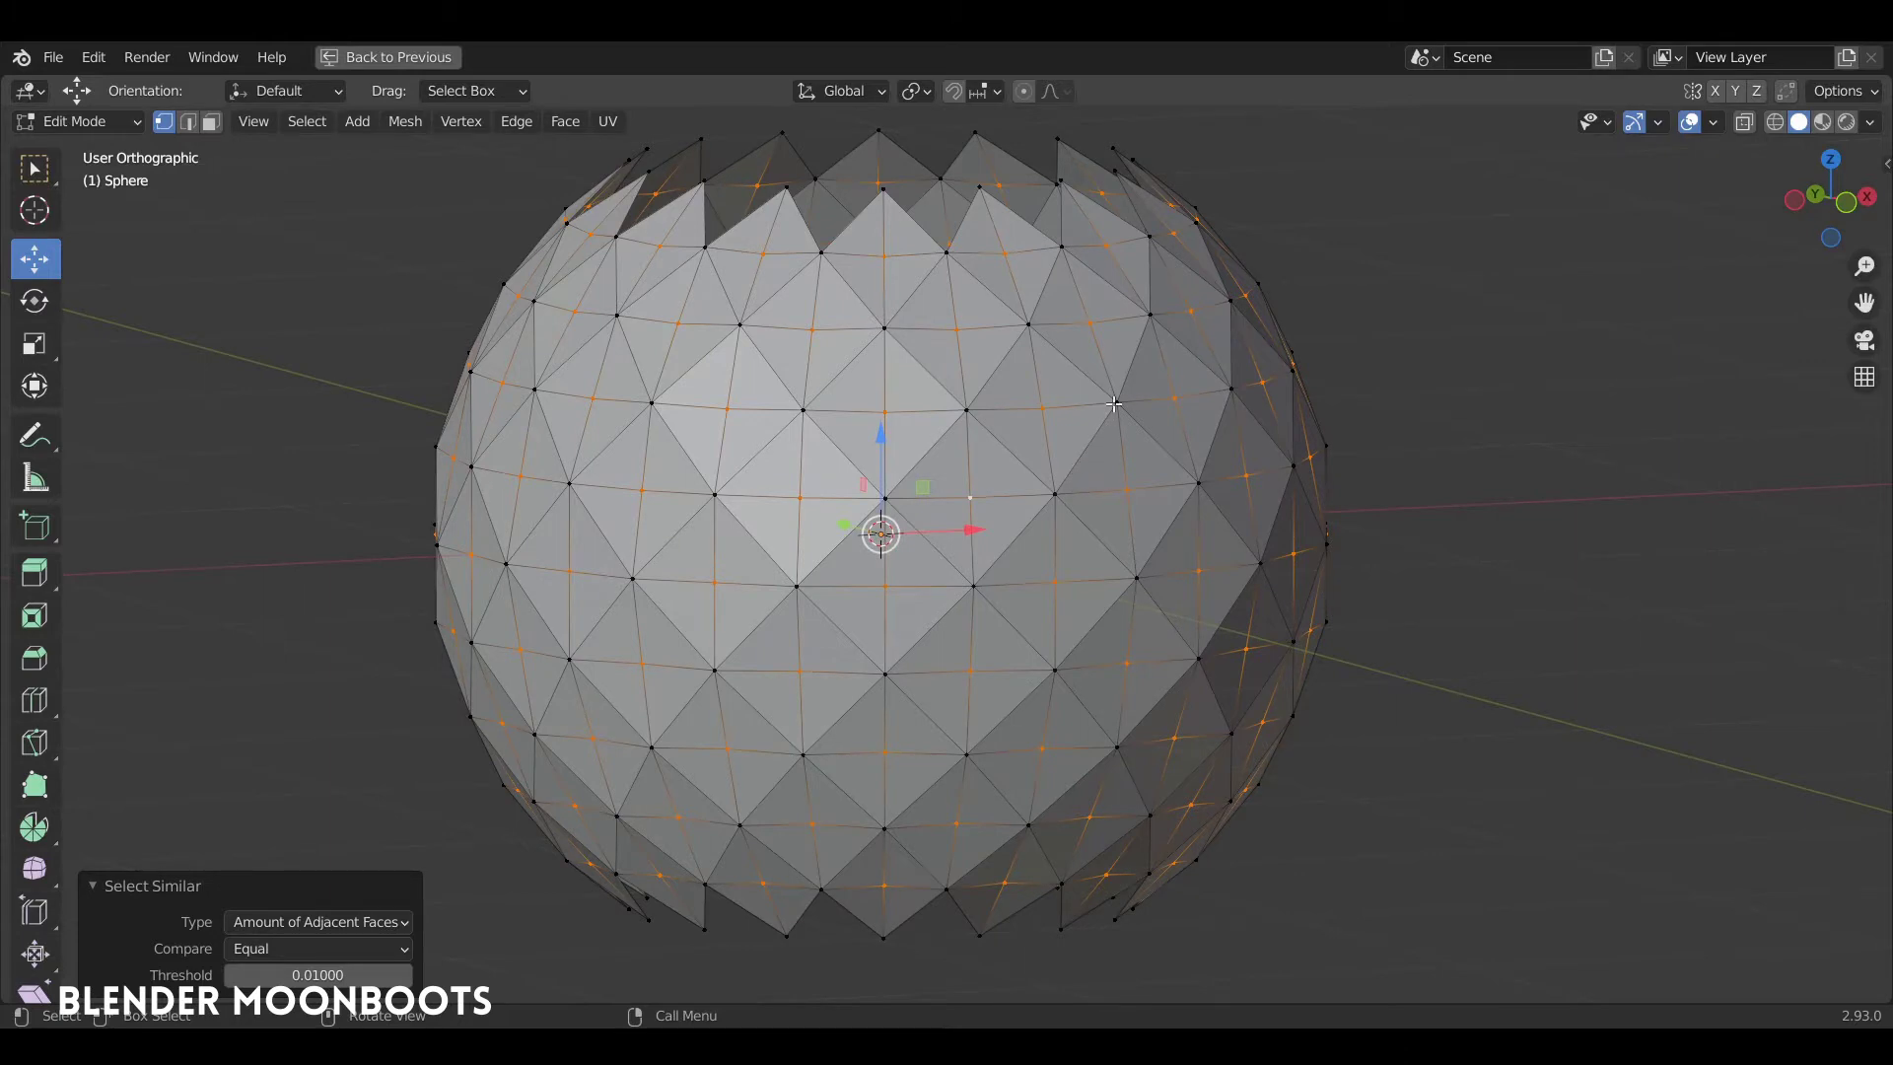
Assign the selected centre points to a new vertex group named 'Group'
key(ctrl+g)
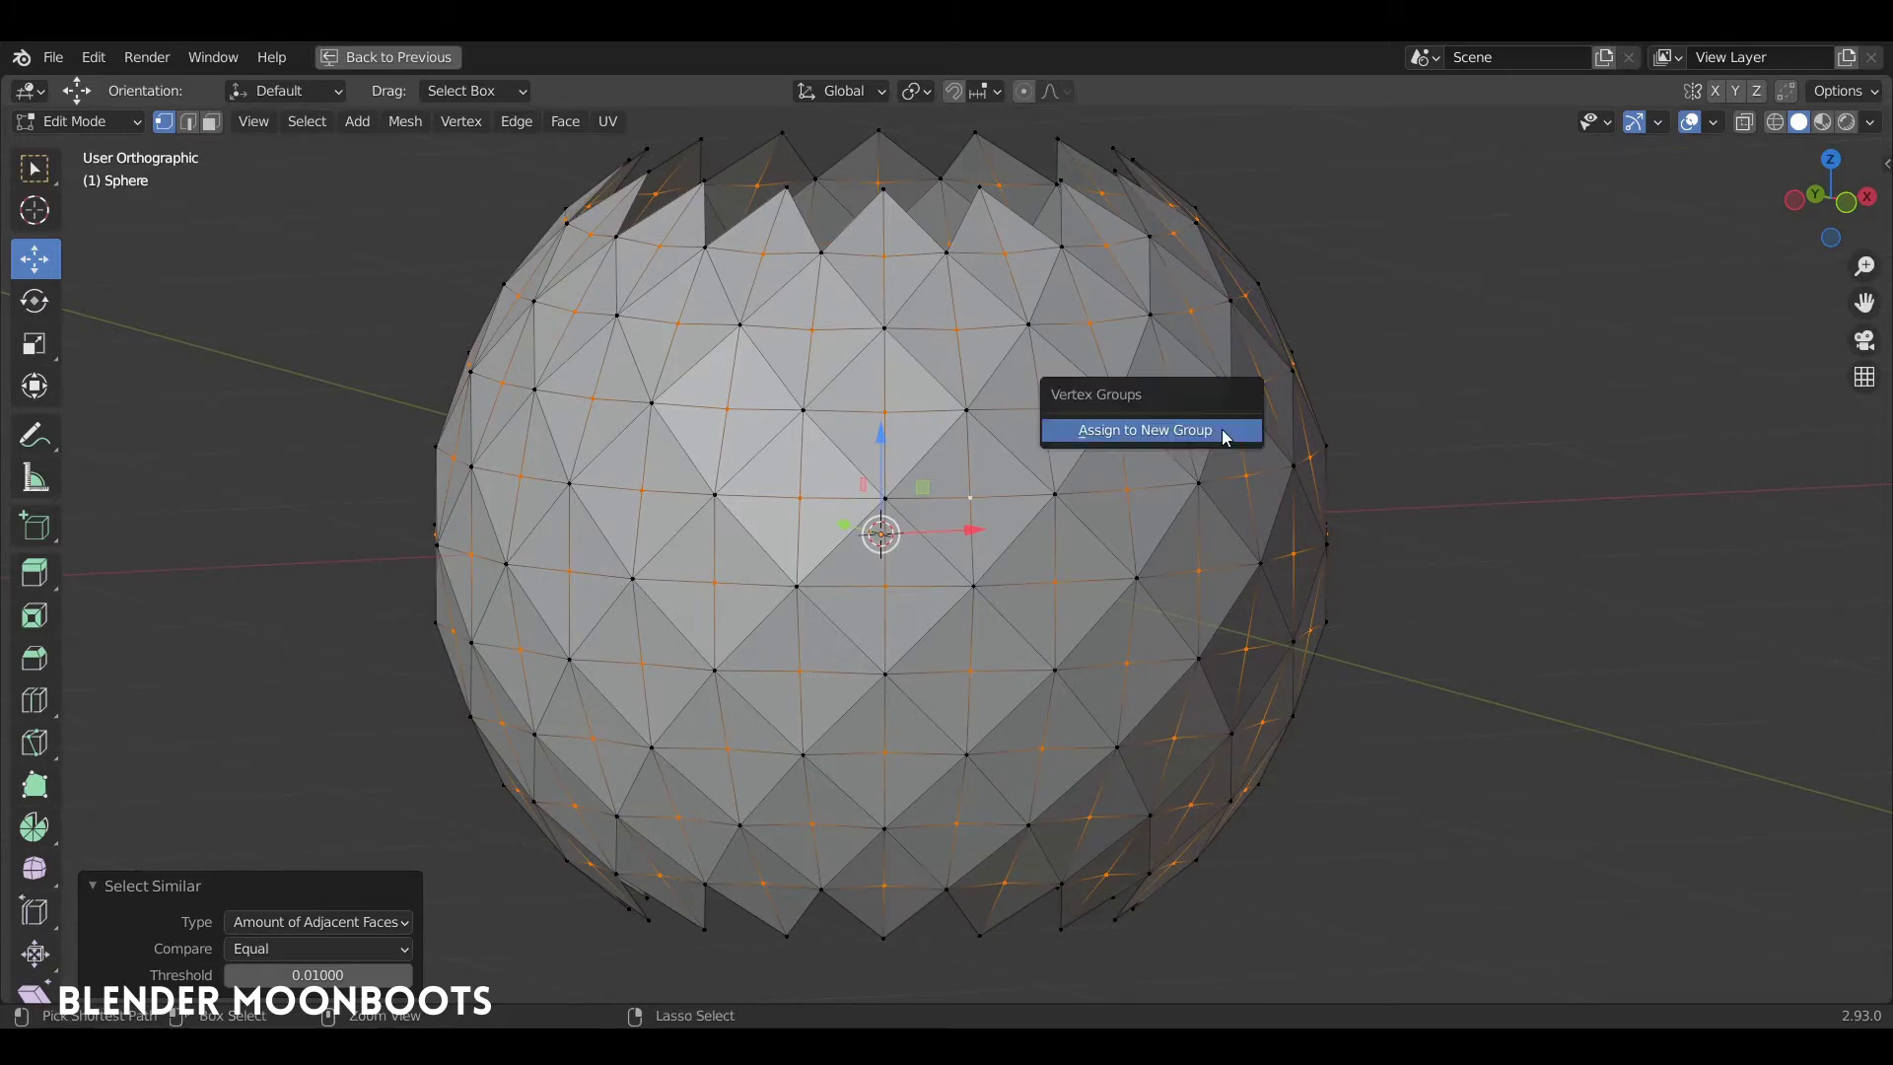
click(1216, 435)
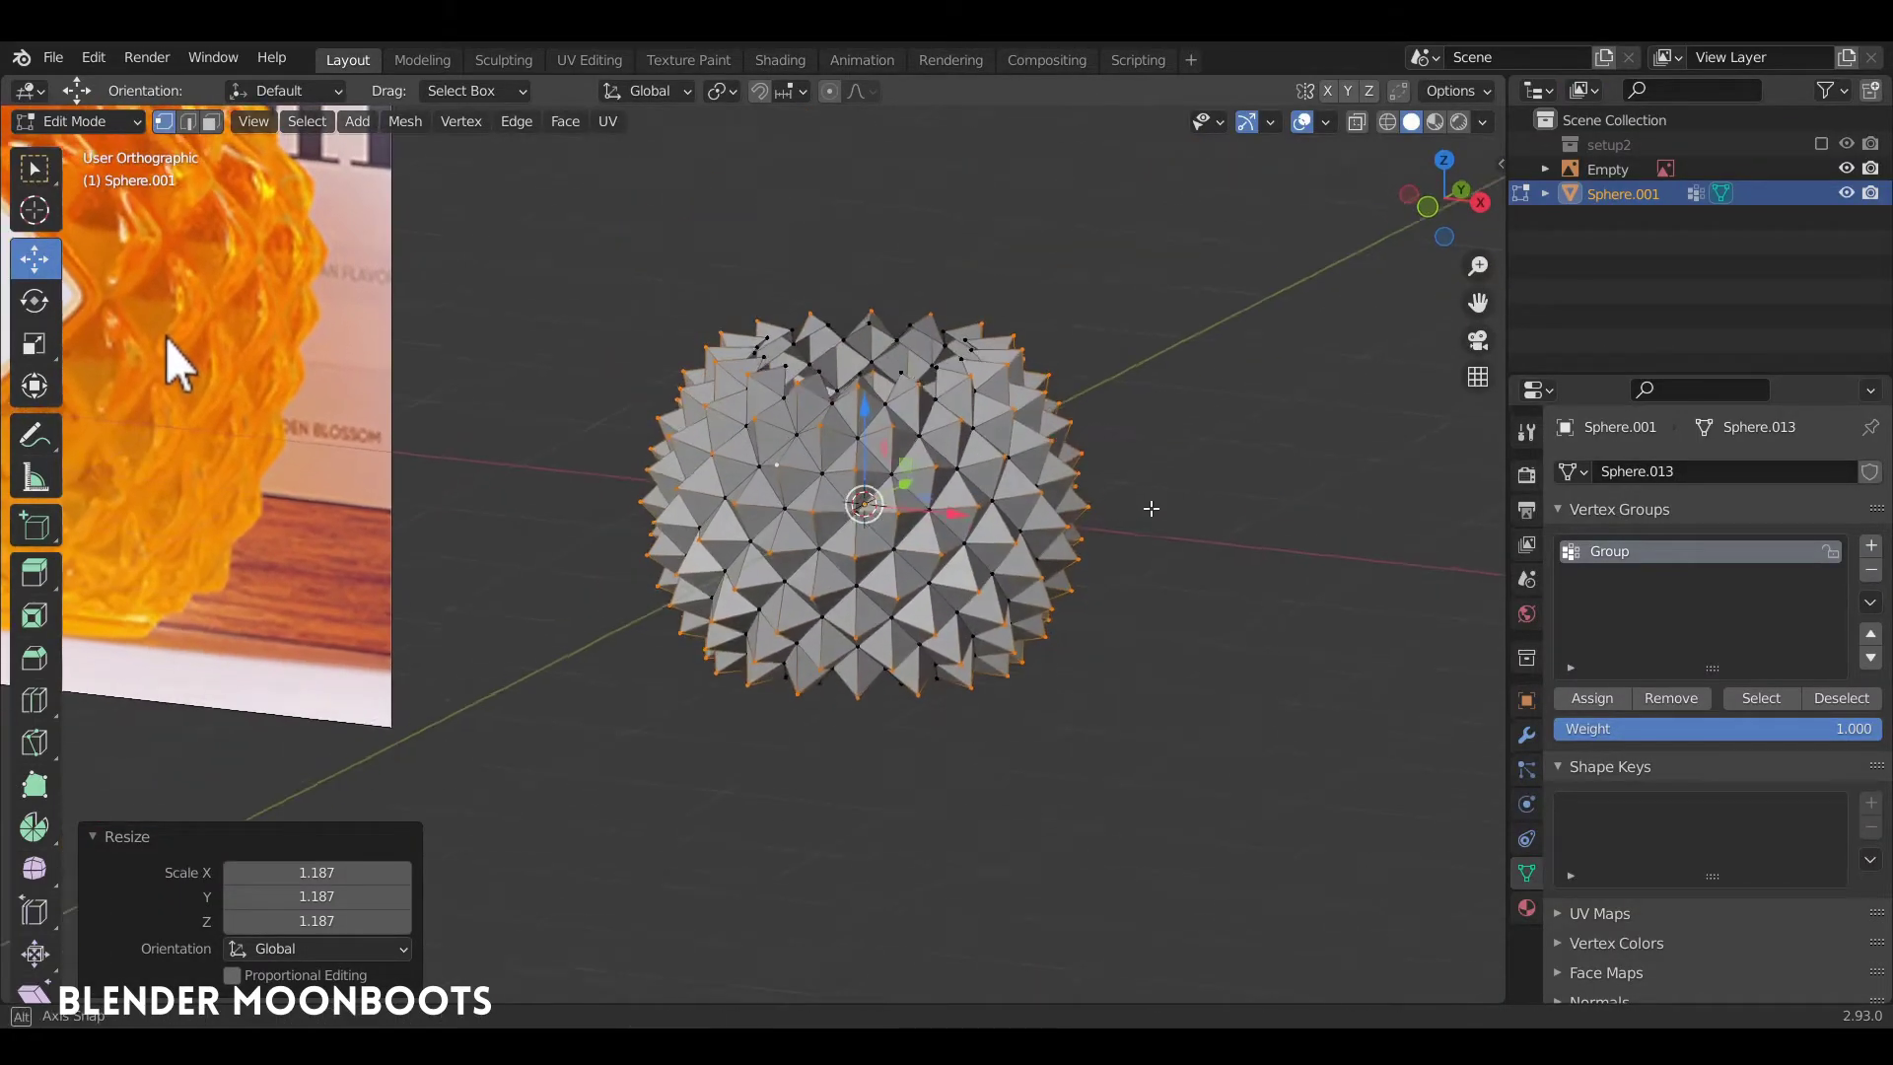
shift+middle_drag(1048, 474, 1097, 501)
scroll(1097, 501, down, 1)
scroll(1096, 501, up, 3)
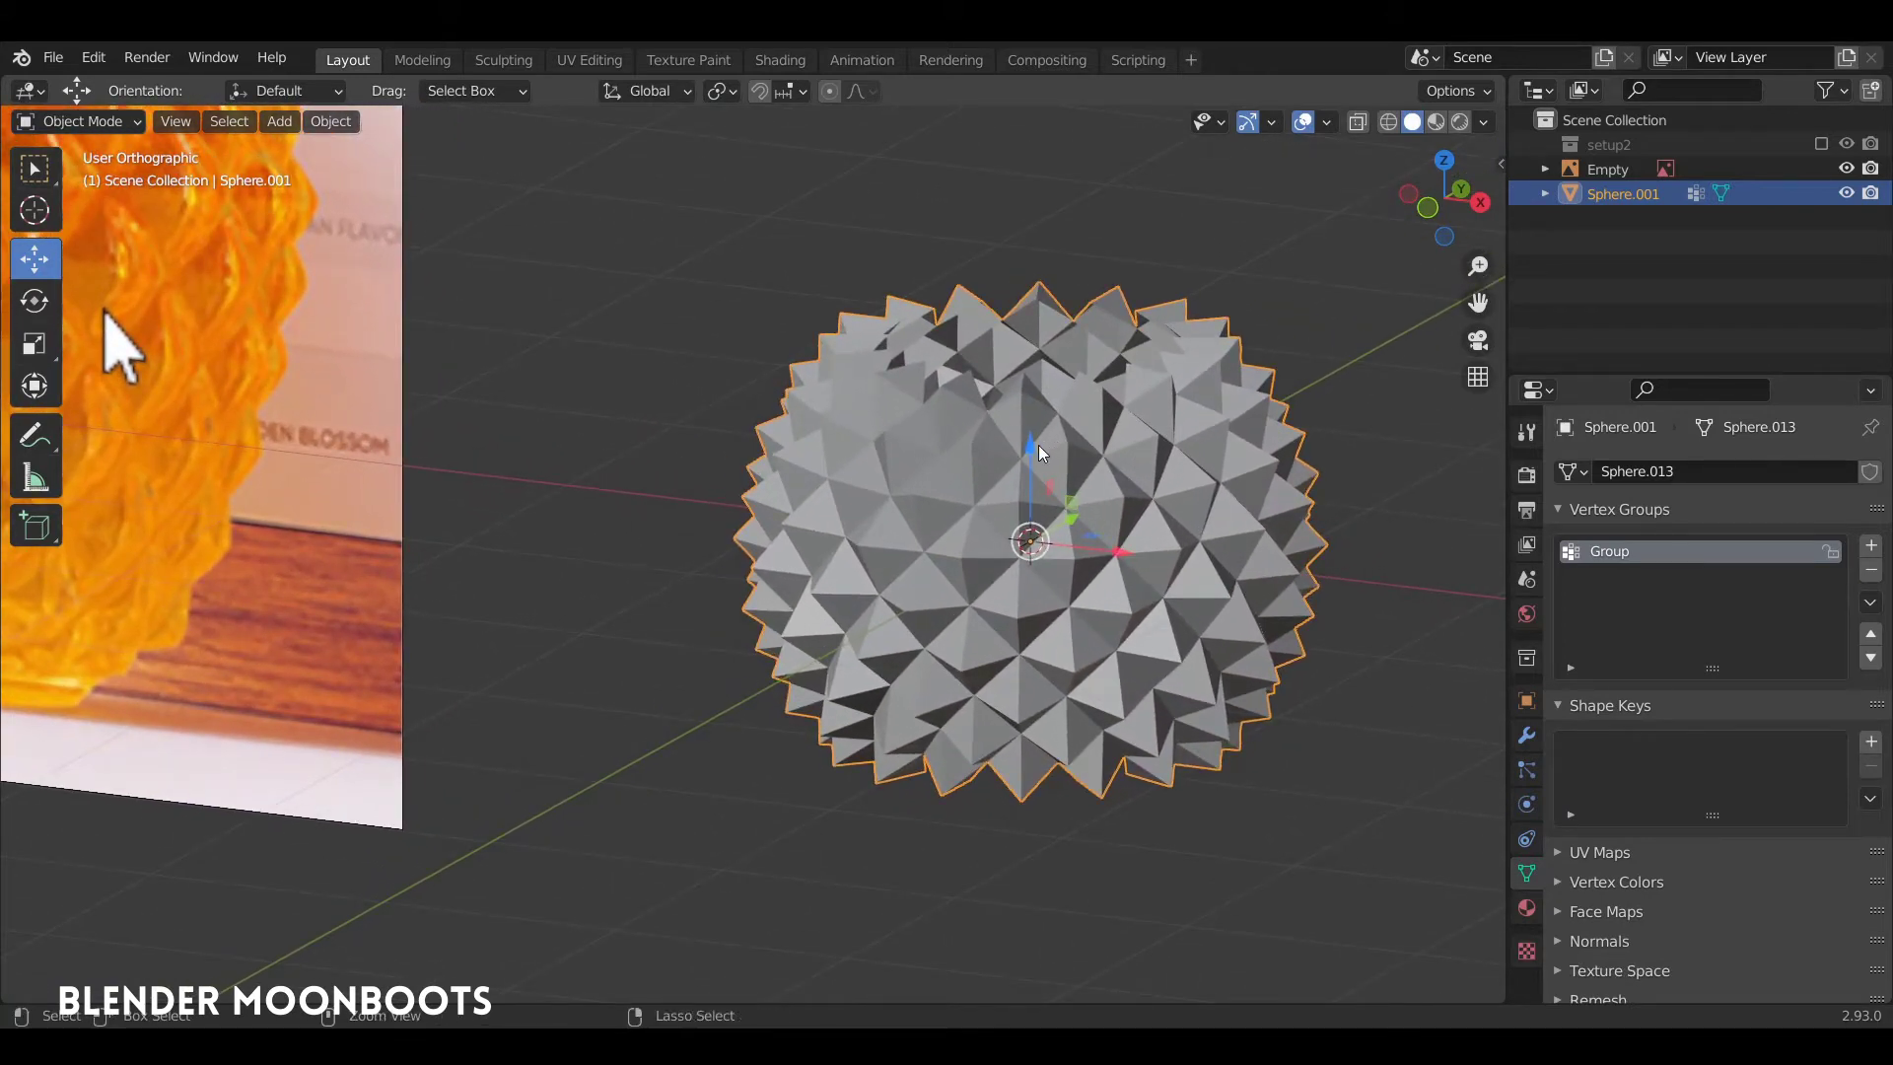
Add a level-2 Subdivision Surface modifier to the spiky sphere
key(ctrl+2)
middle_drag(1039, 448, 1069, 443)
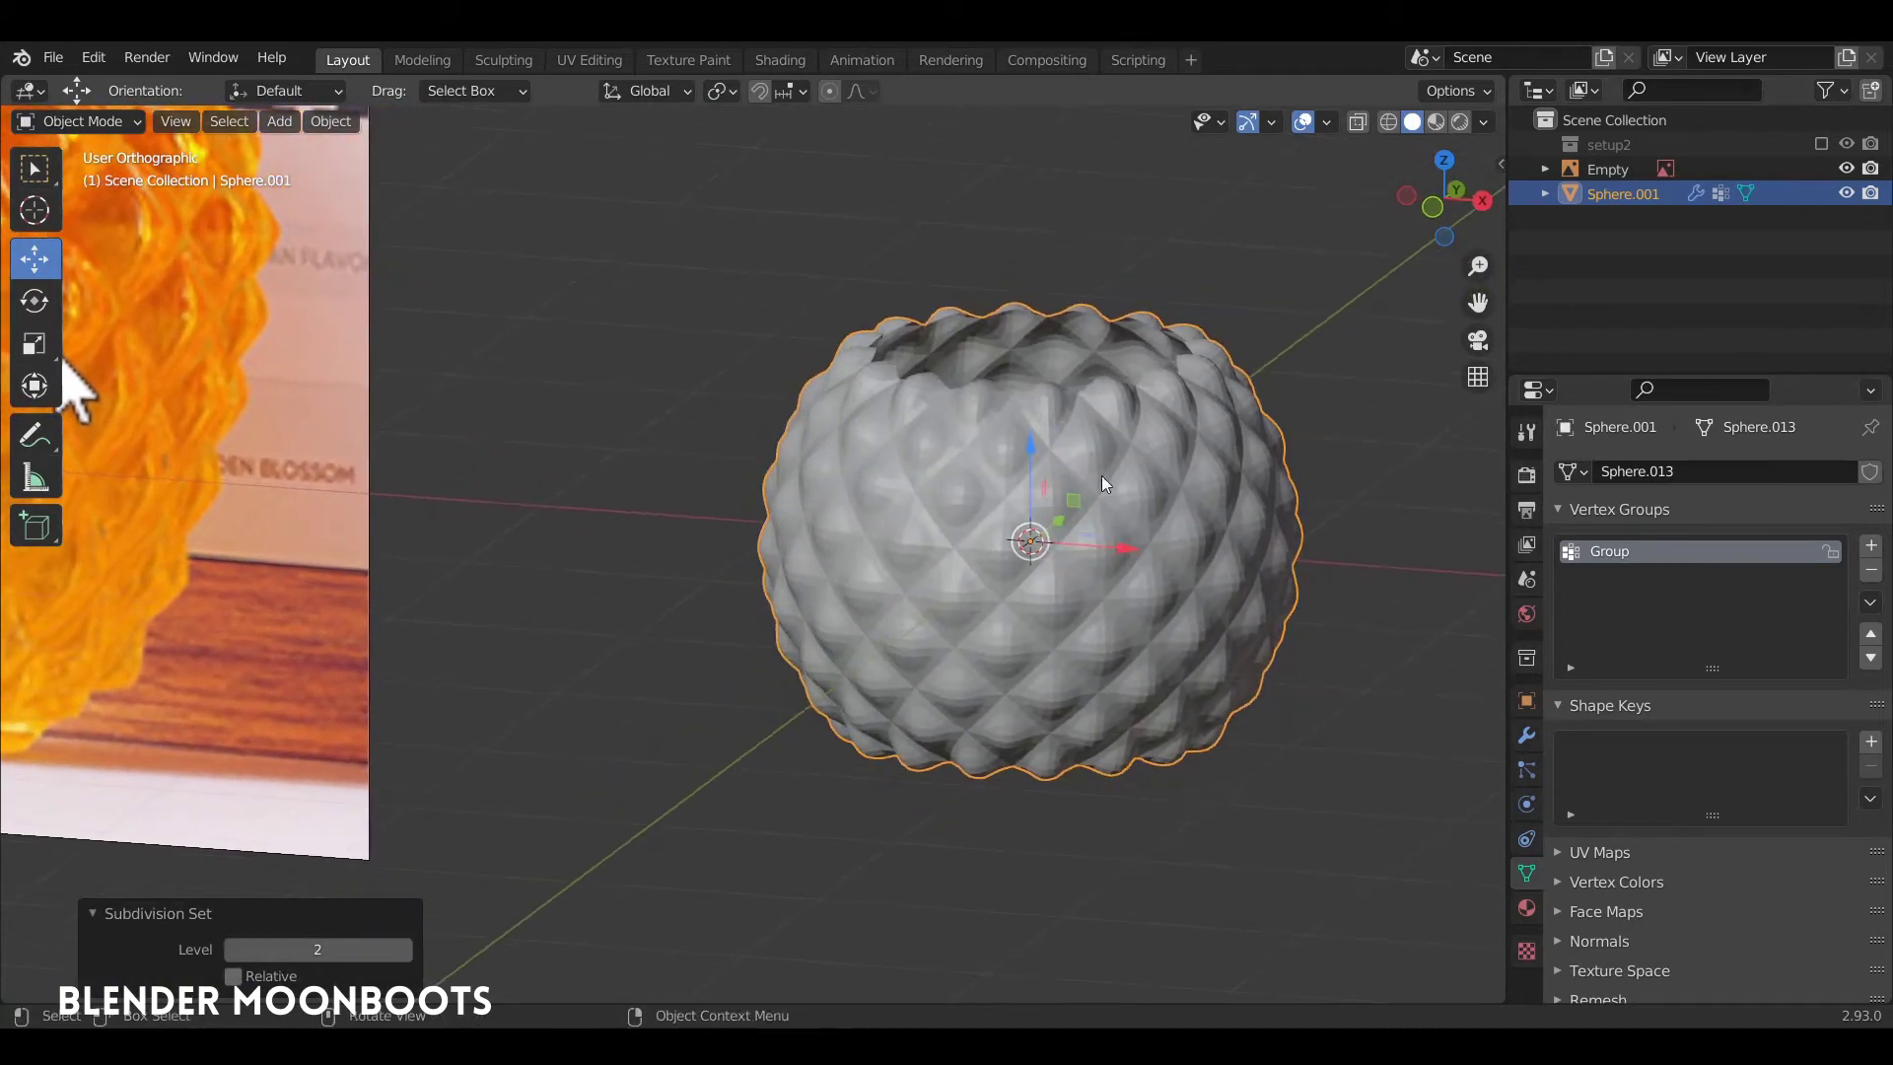
click(1527, 736)
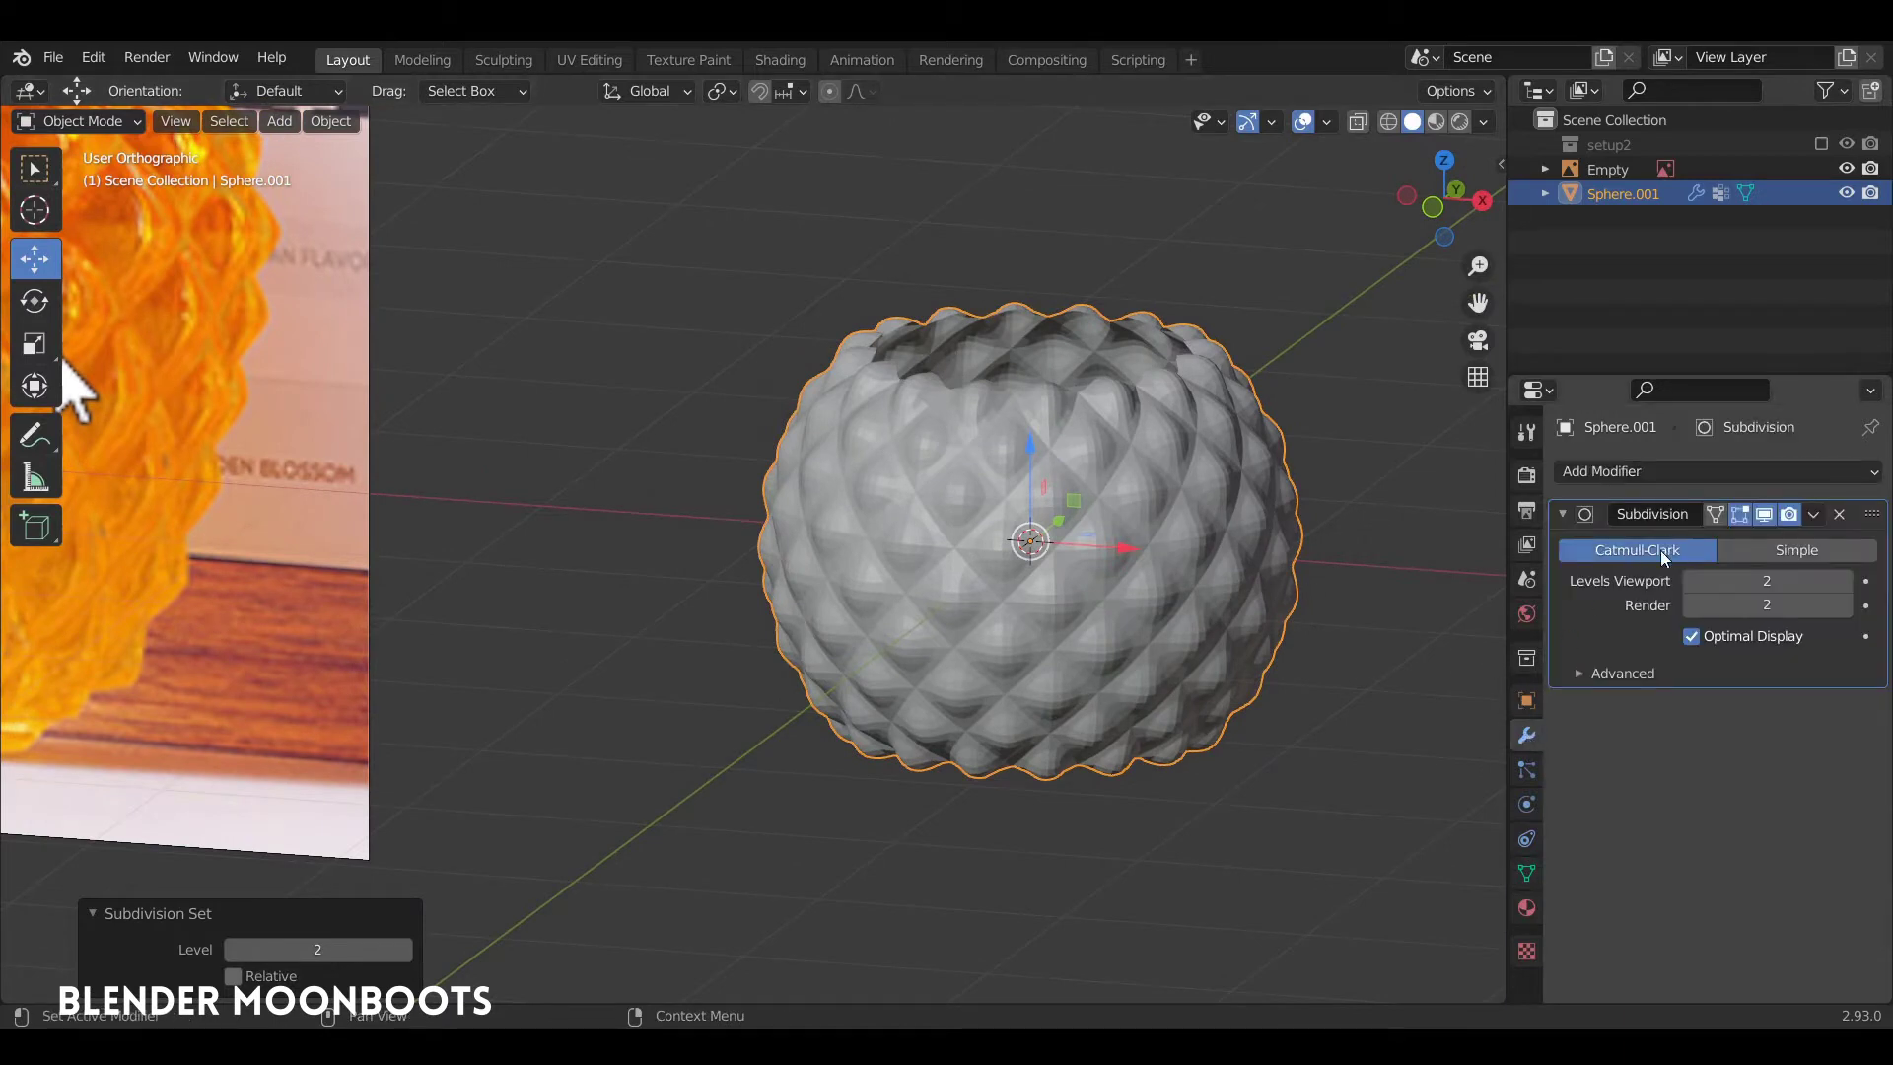
Shade the sphere smooth and view it front-on in Edit Mode
right_click(942, 505)
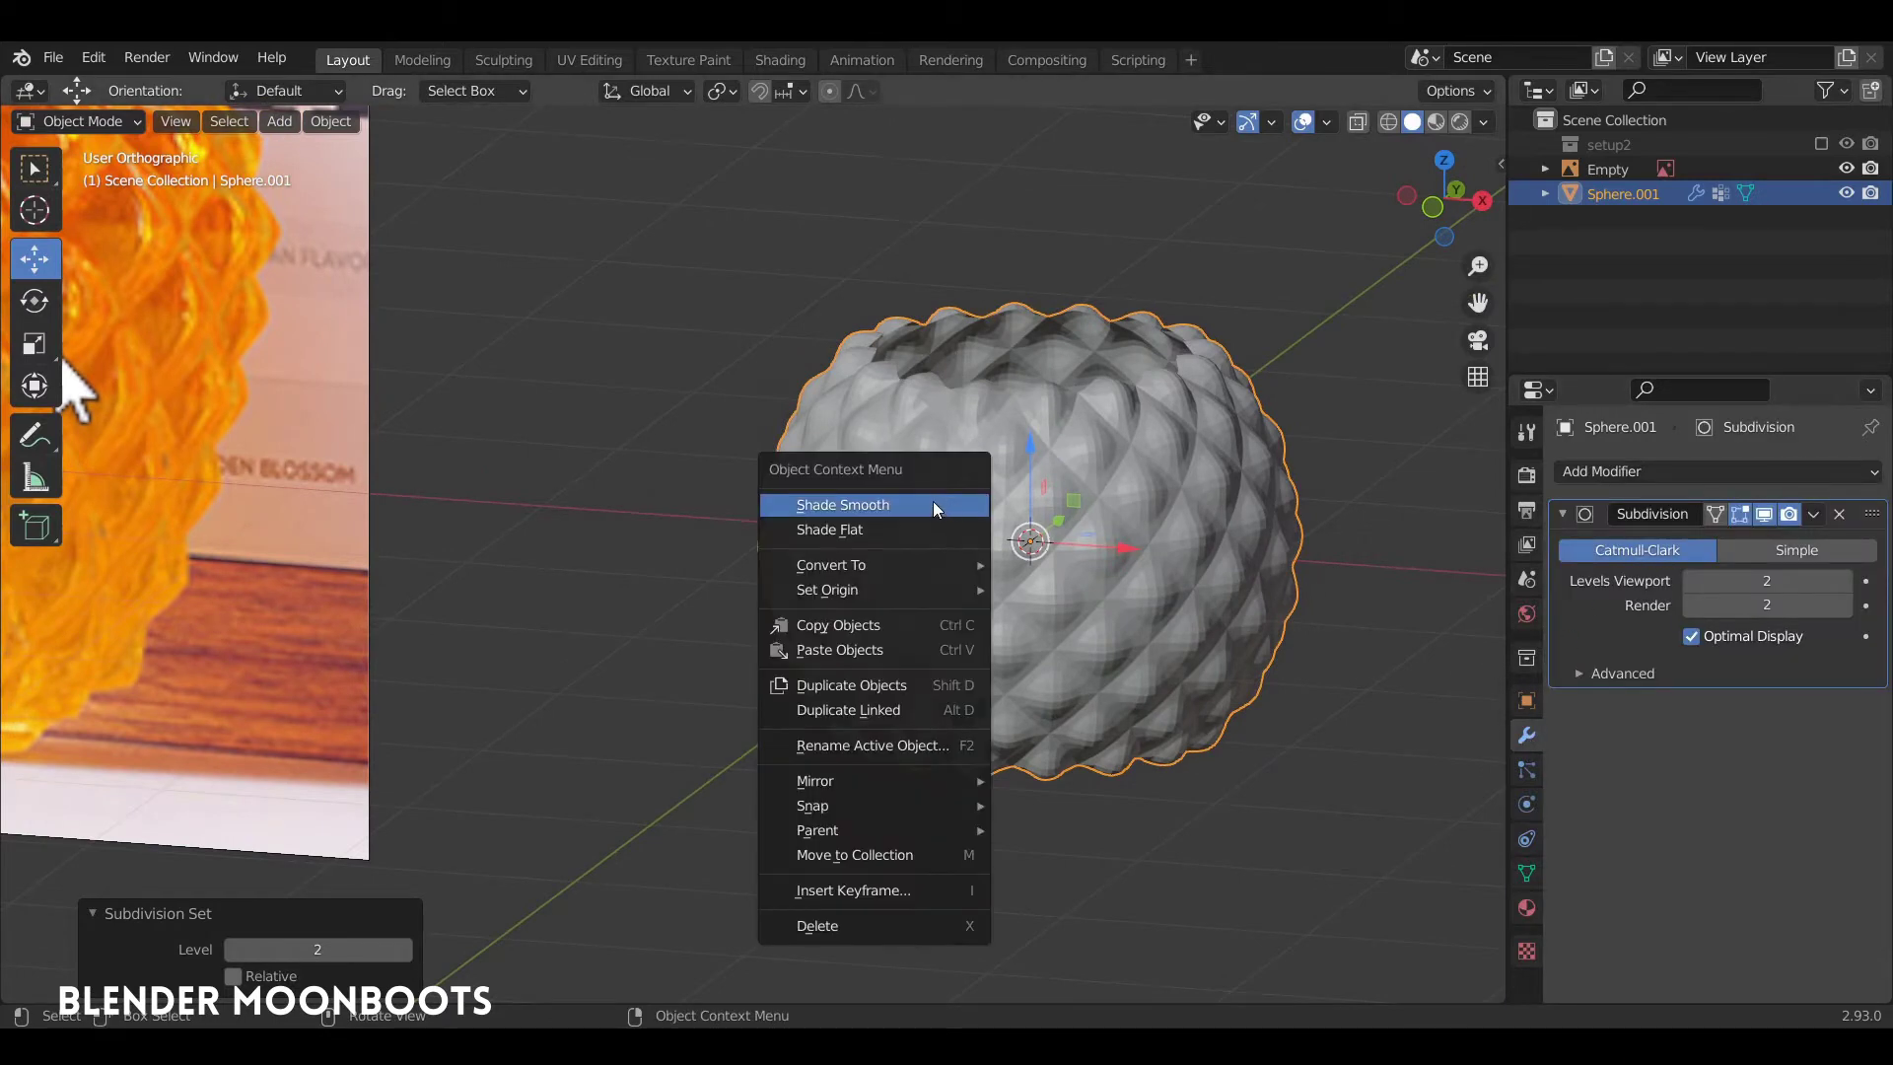
click(935, 505)
scroll(998, 499, down, 3)
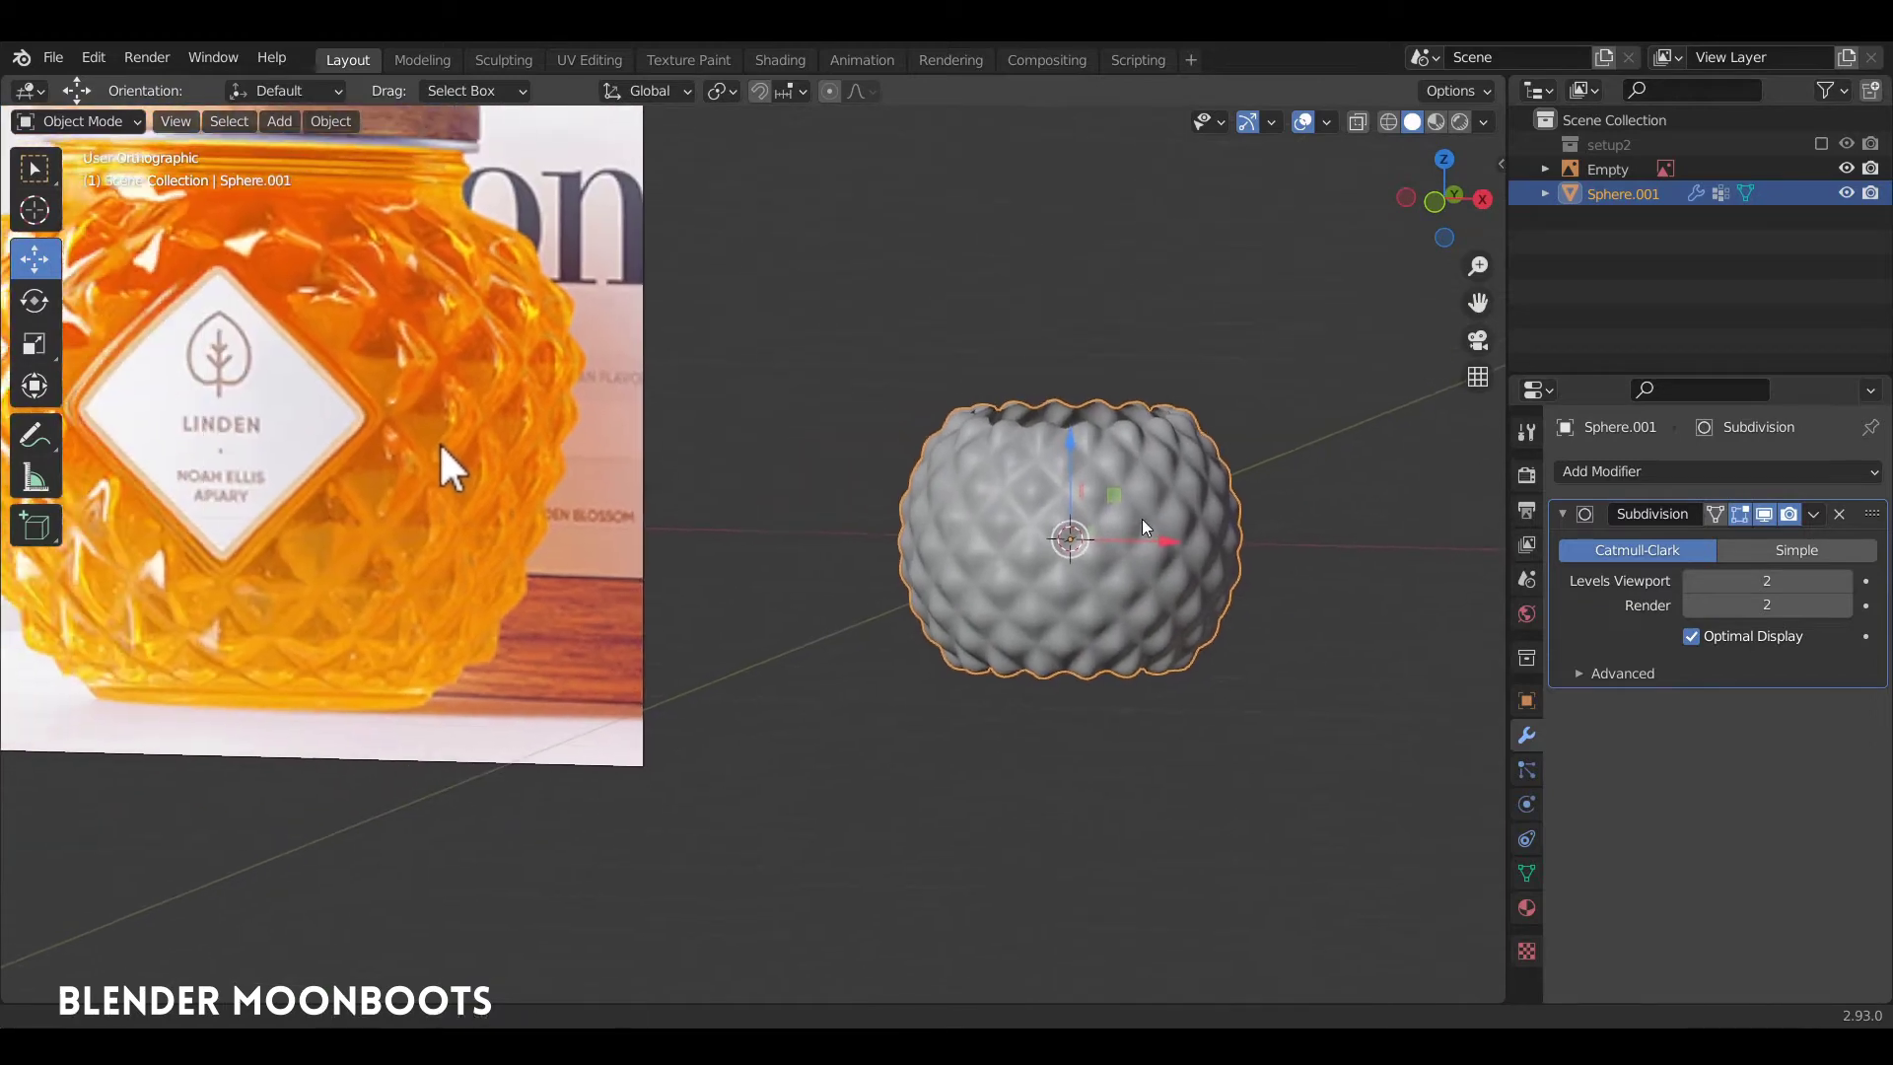
middle_drag(1144, 527, 1048, 477)
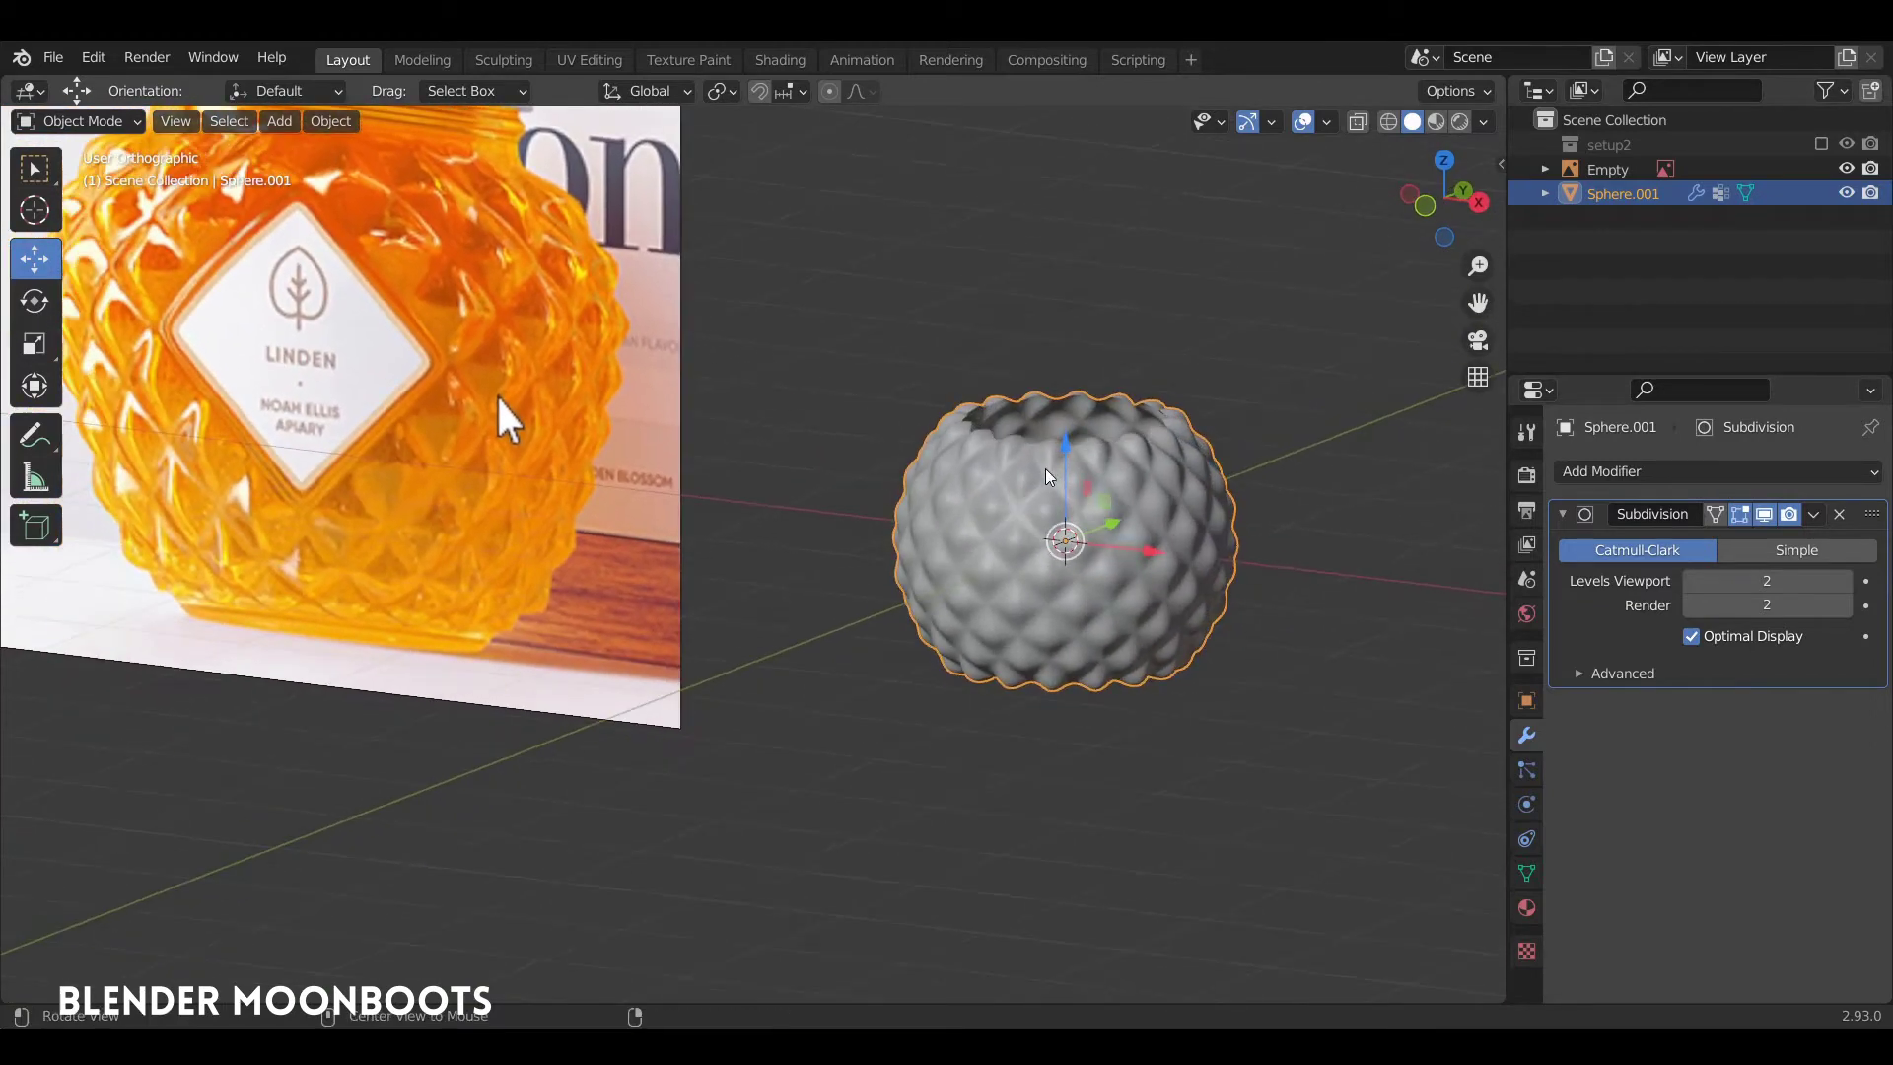
scroll(1104, 454, up, 2)
scroll(1193, 399, up, 2)
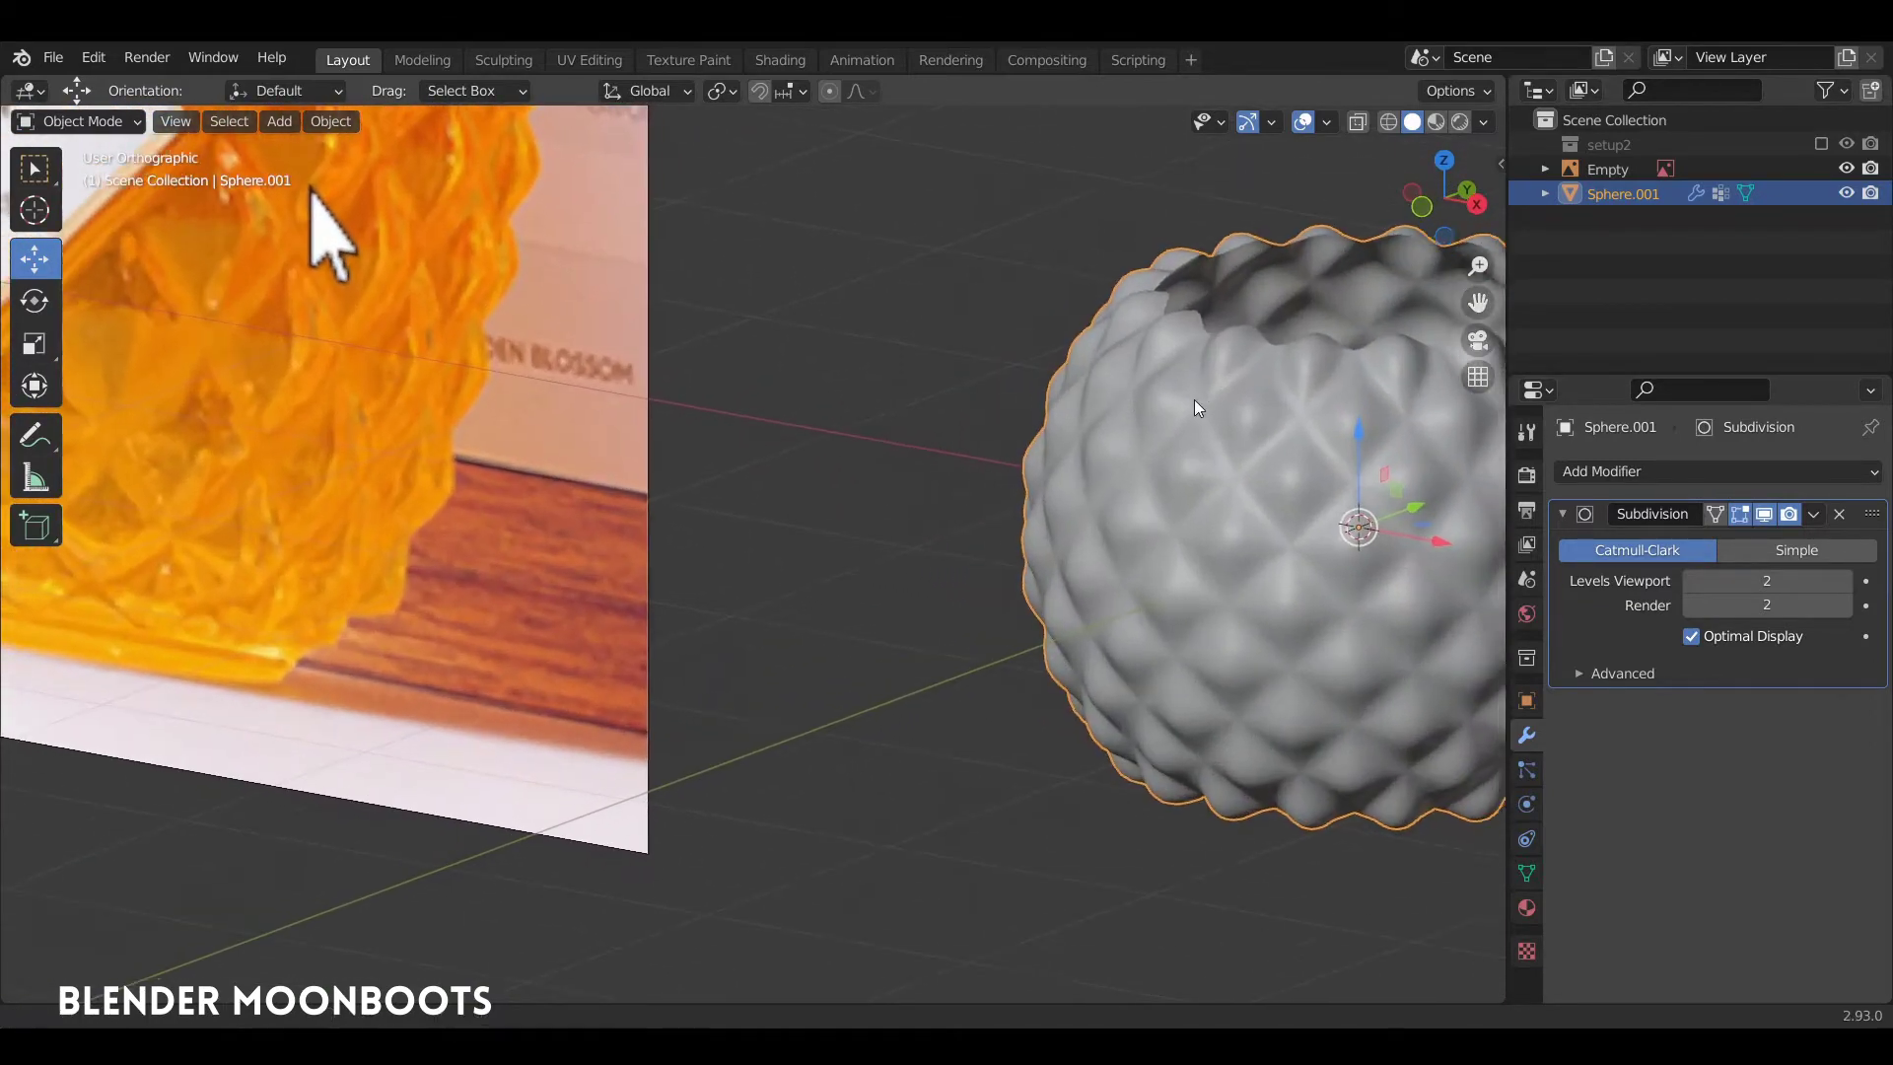
middle_drag(1193, 400, 990, 394)
key(Tab)
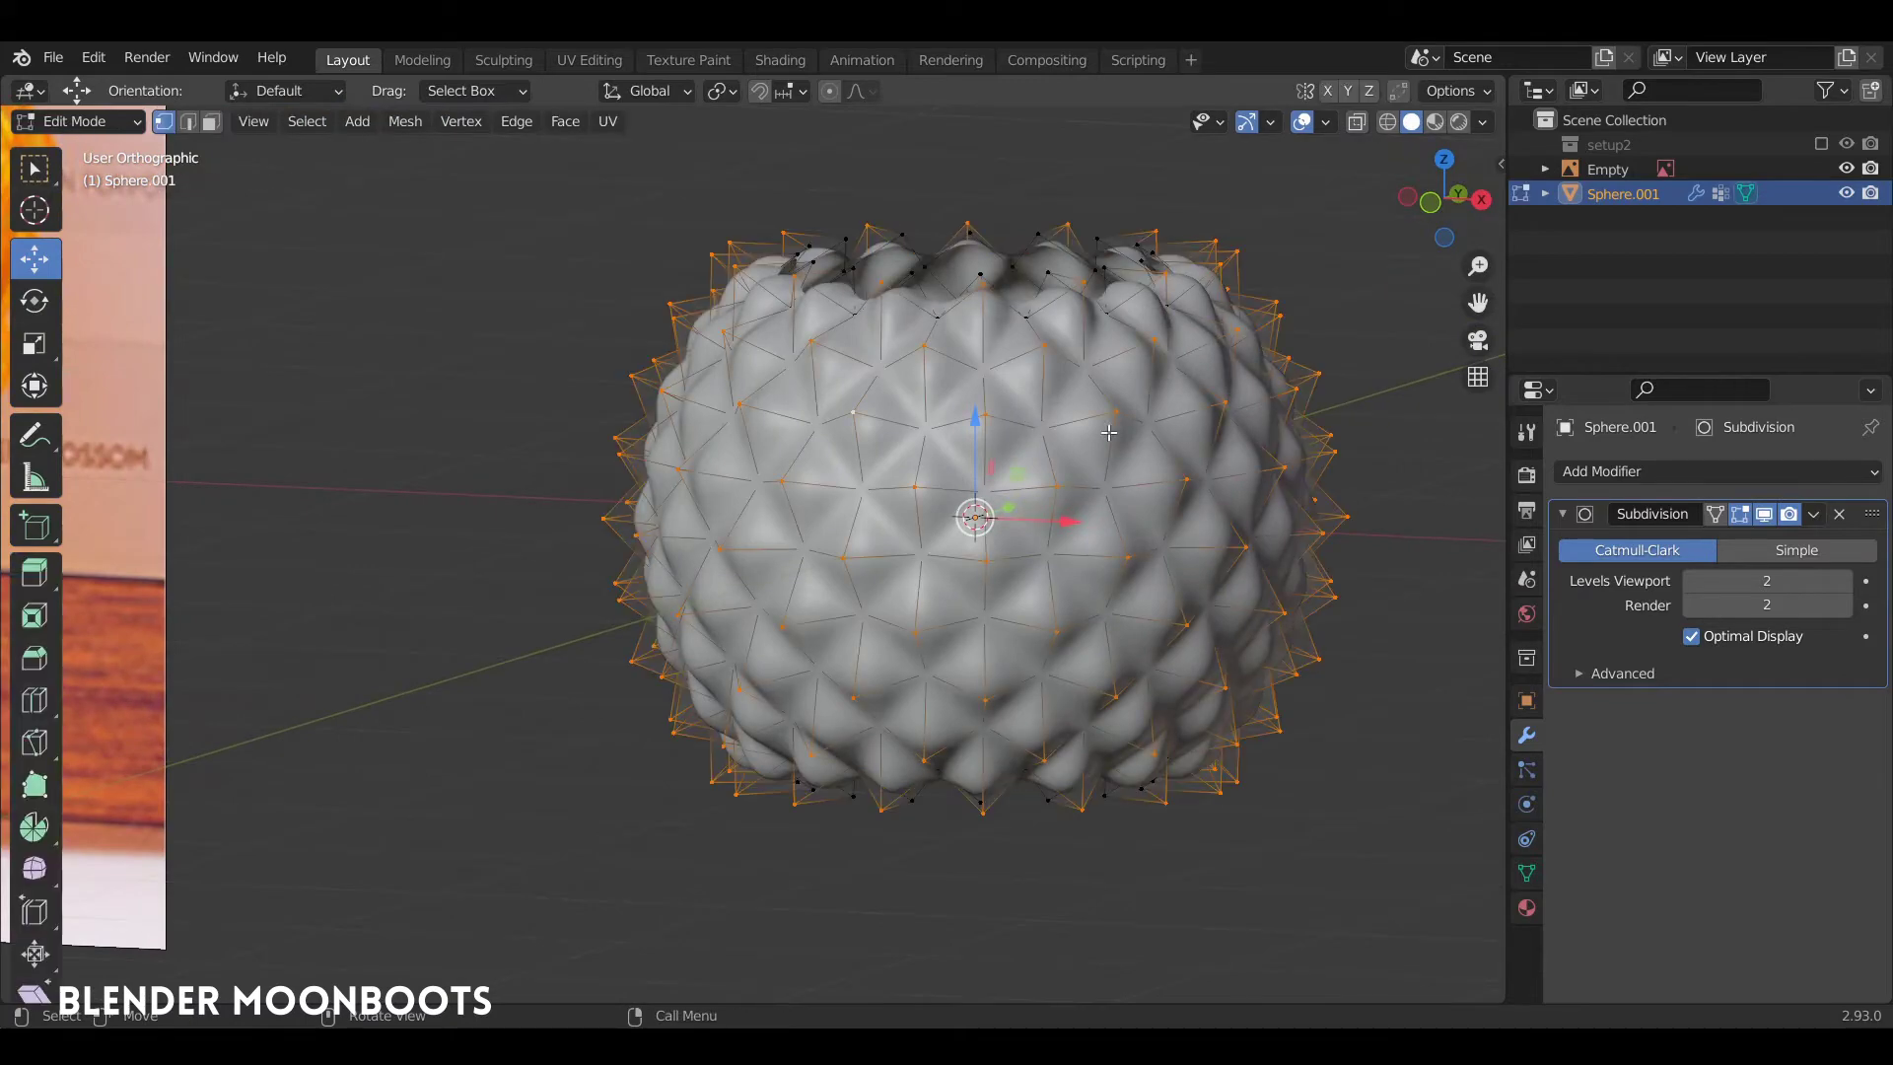
Select a spike-tip vertex and all vertices with the same adjacent face count
key(alt+a)
mouse_move(1109, 437)
middle_down()
mouse_move(1086, 408)
mouse_move(1104, 536)
middle_up()
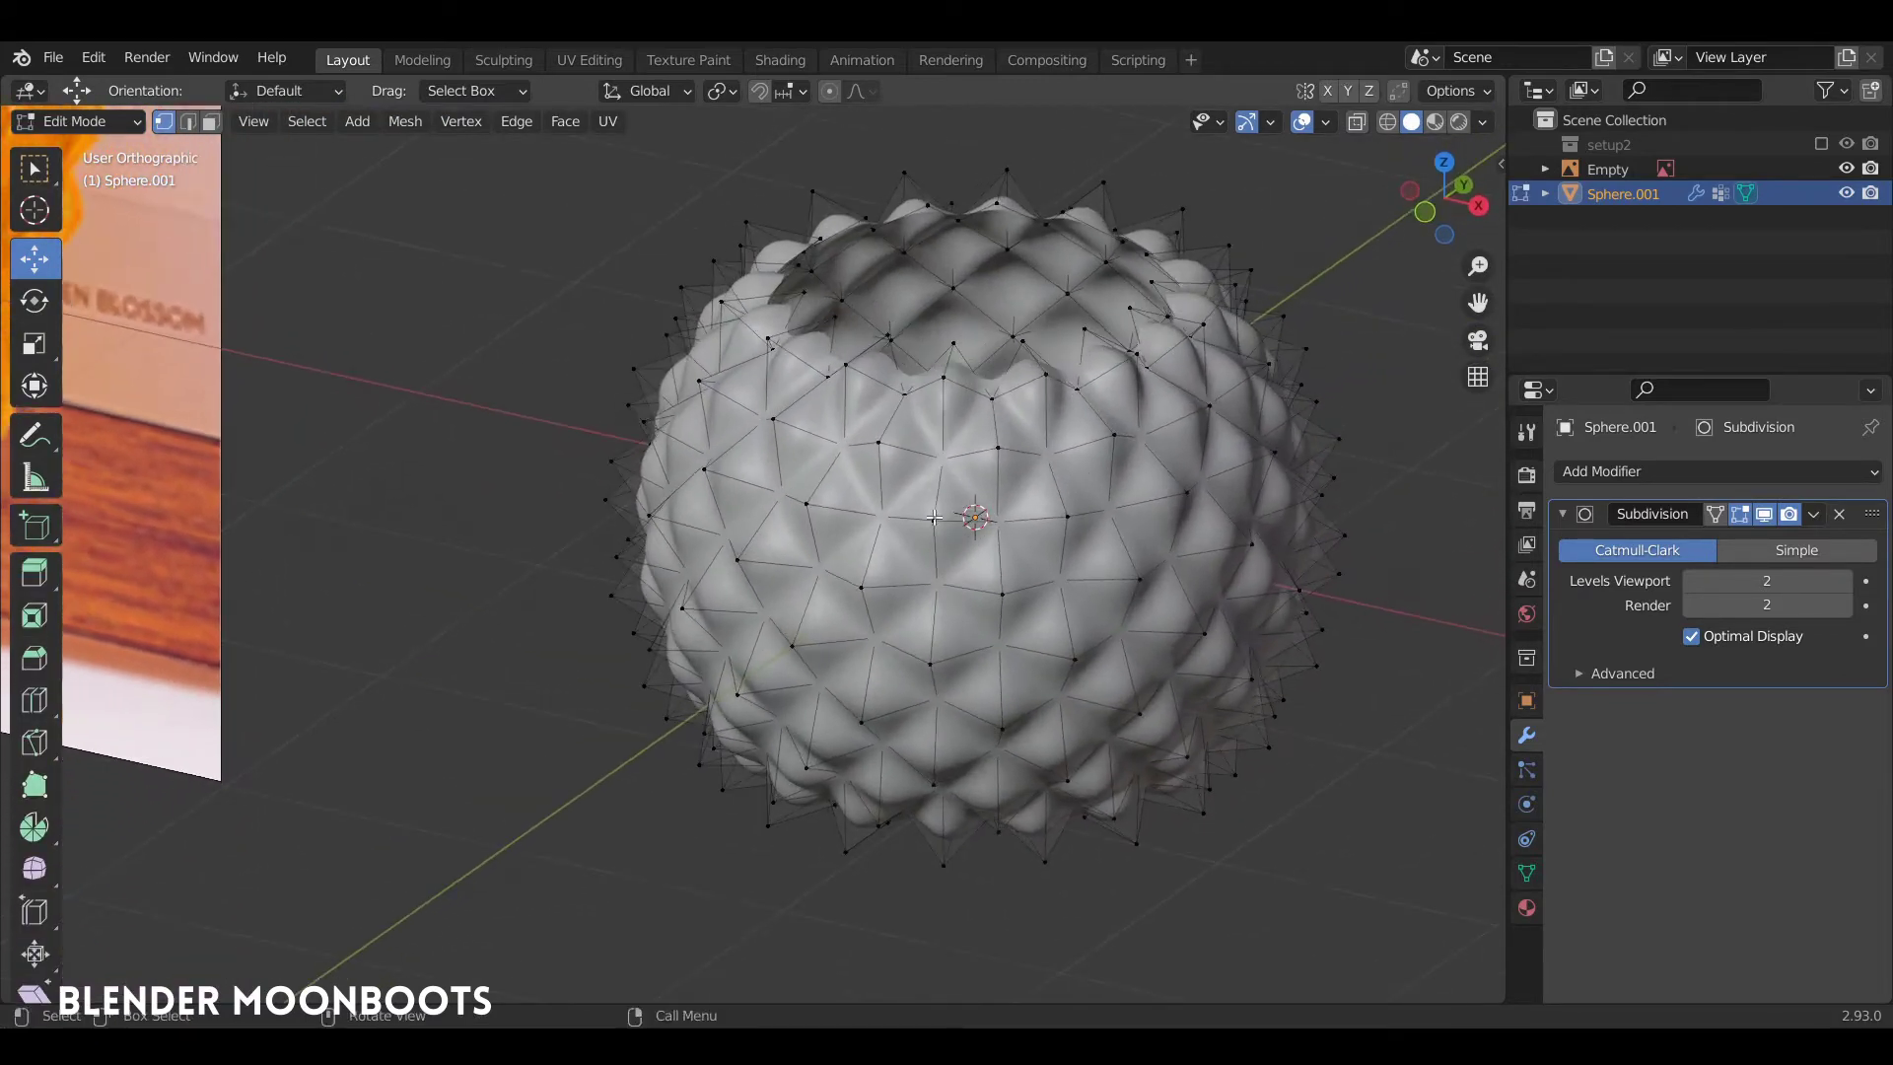
click(1103, 536)
key(shift+g)
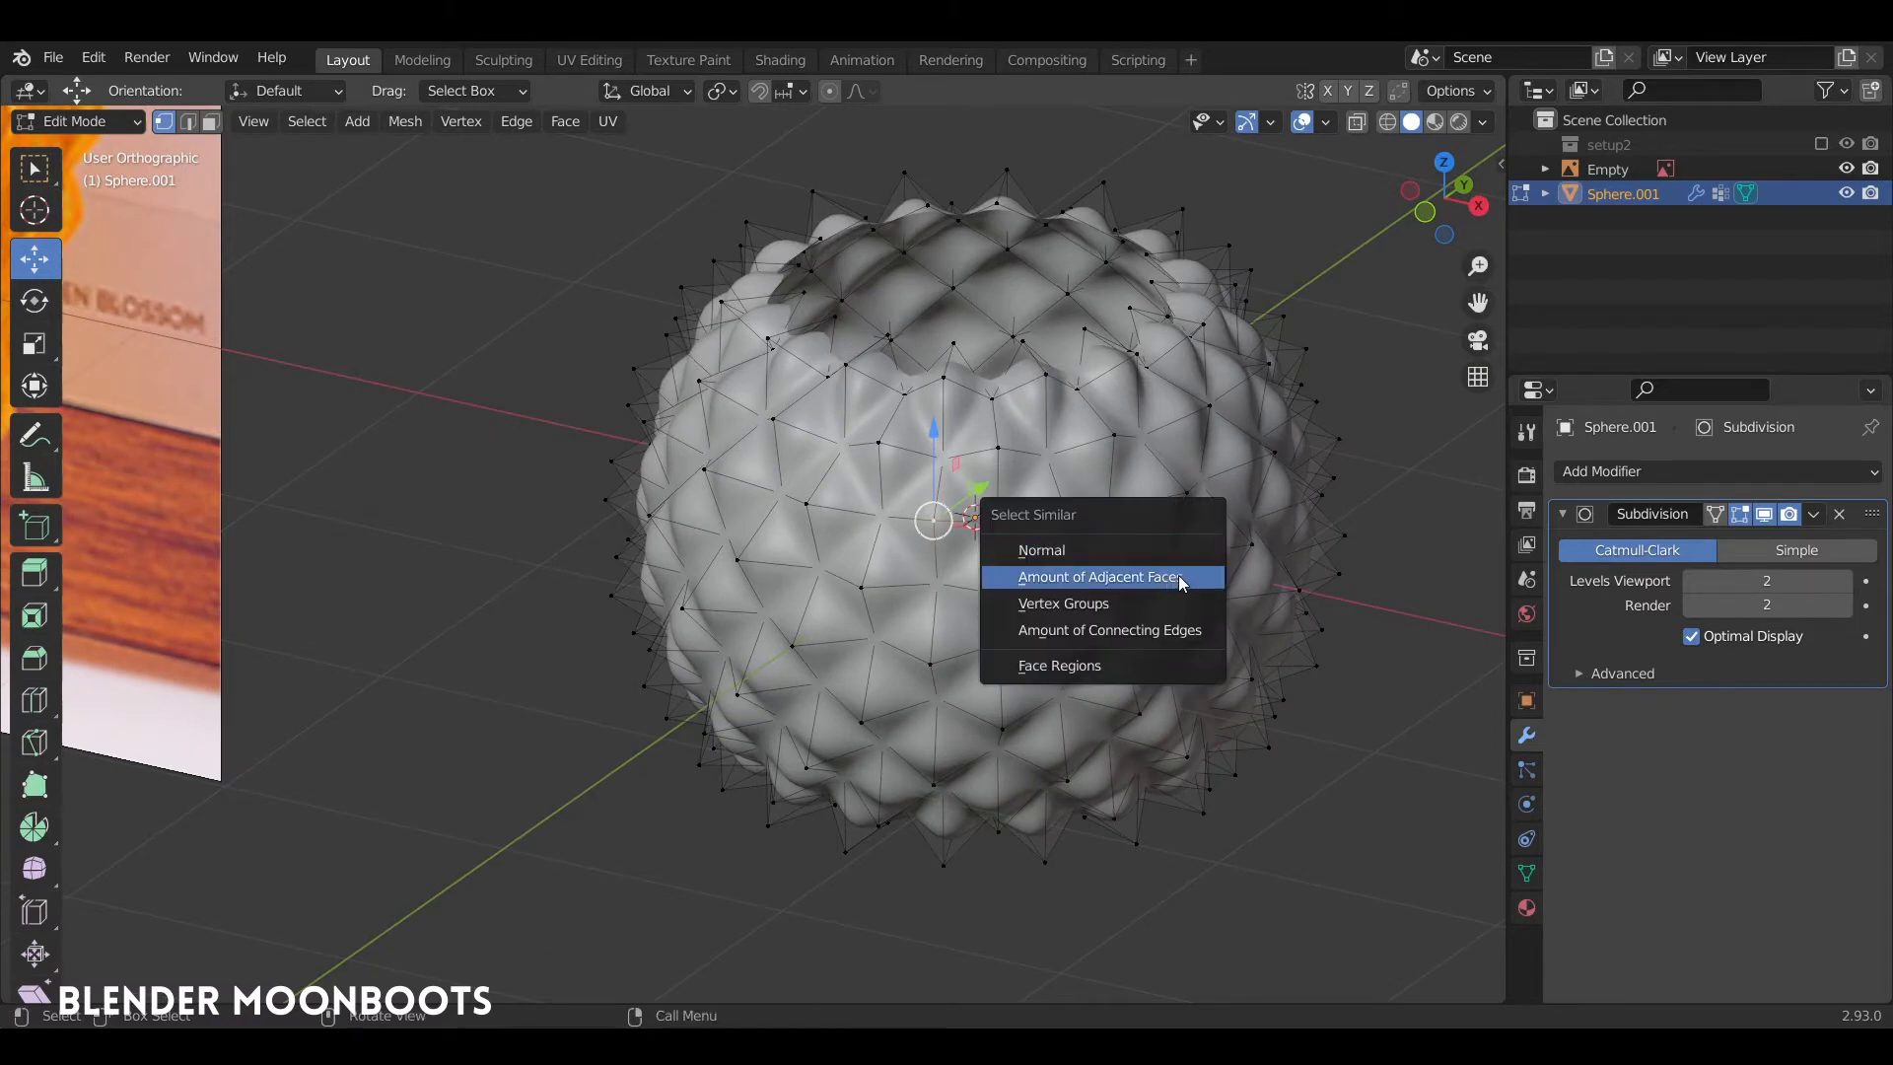
click(1191, 581)
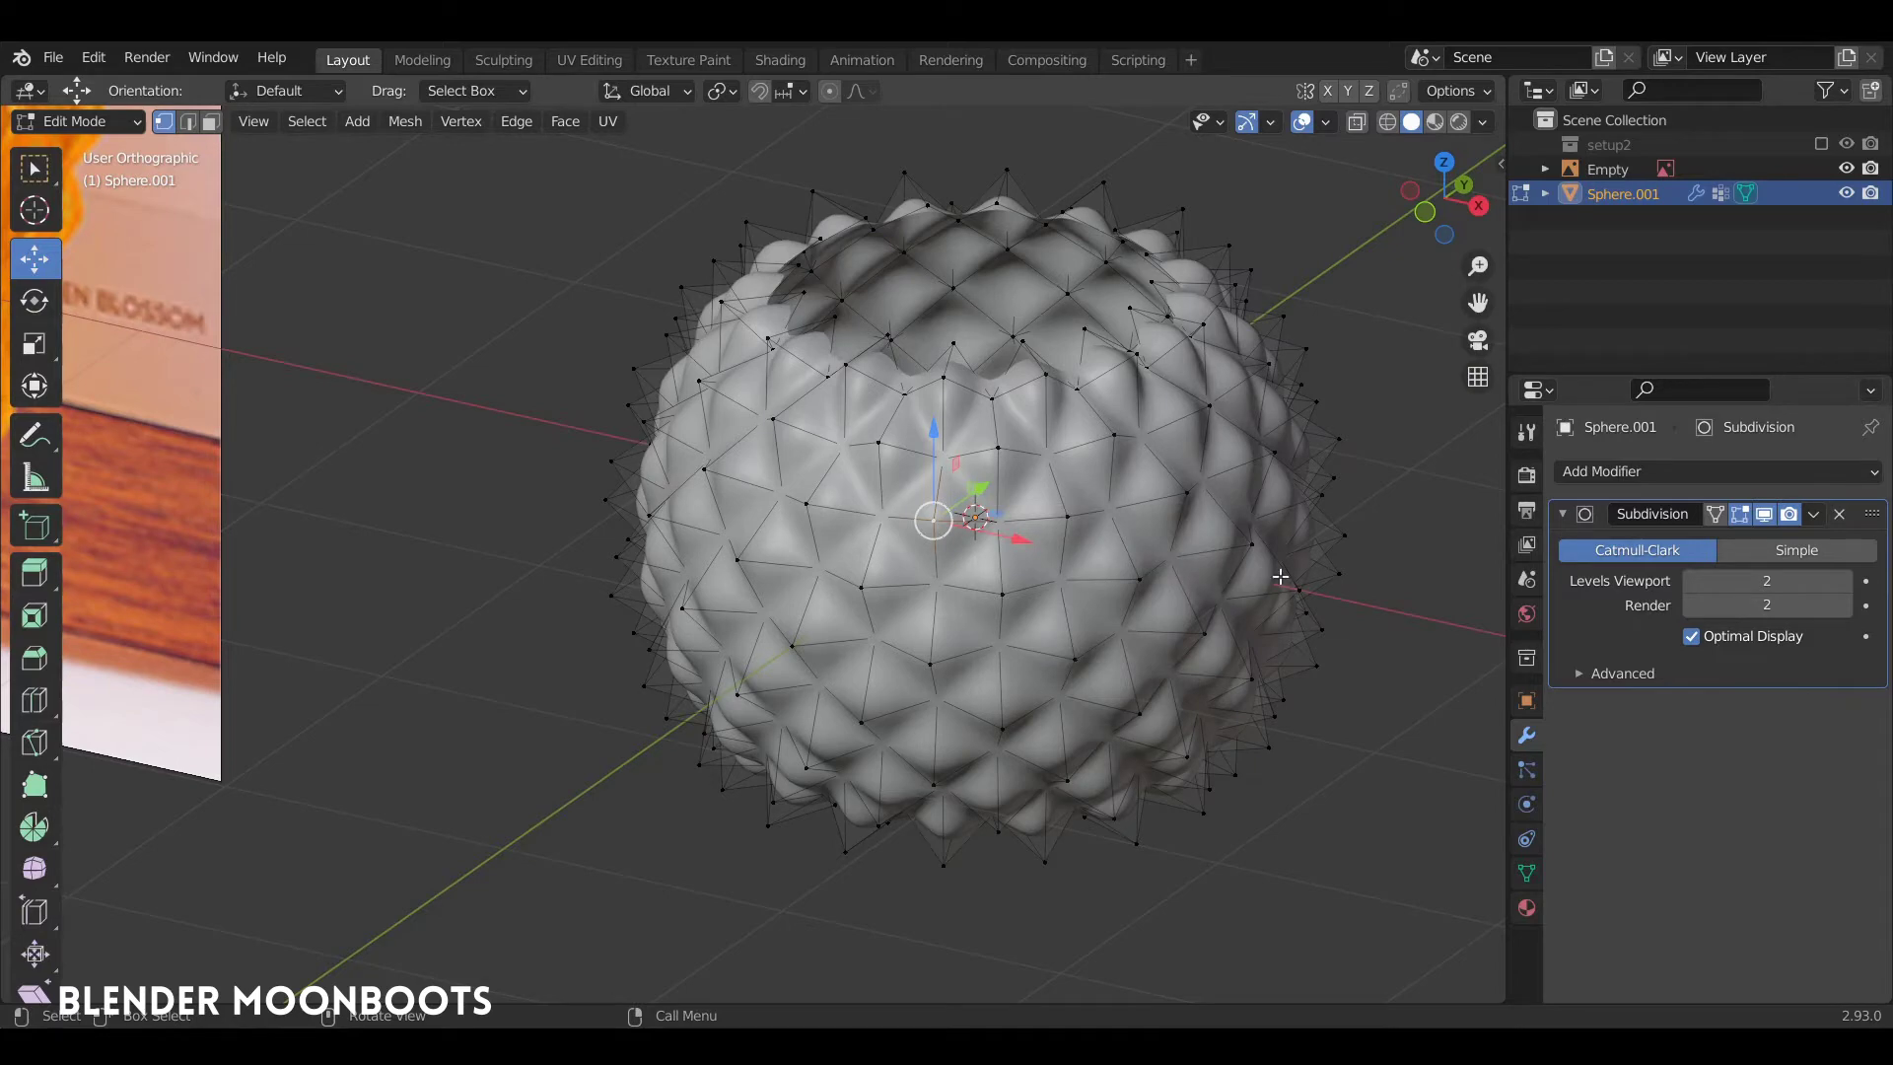
Select the vertices in vertex group 'Group' and scale the spike points
click(1527, 872)
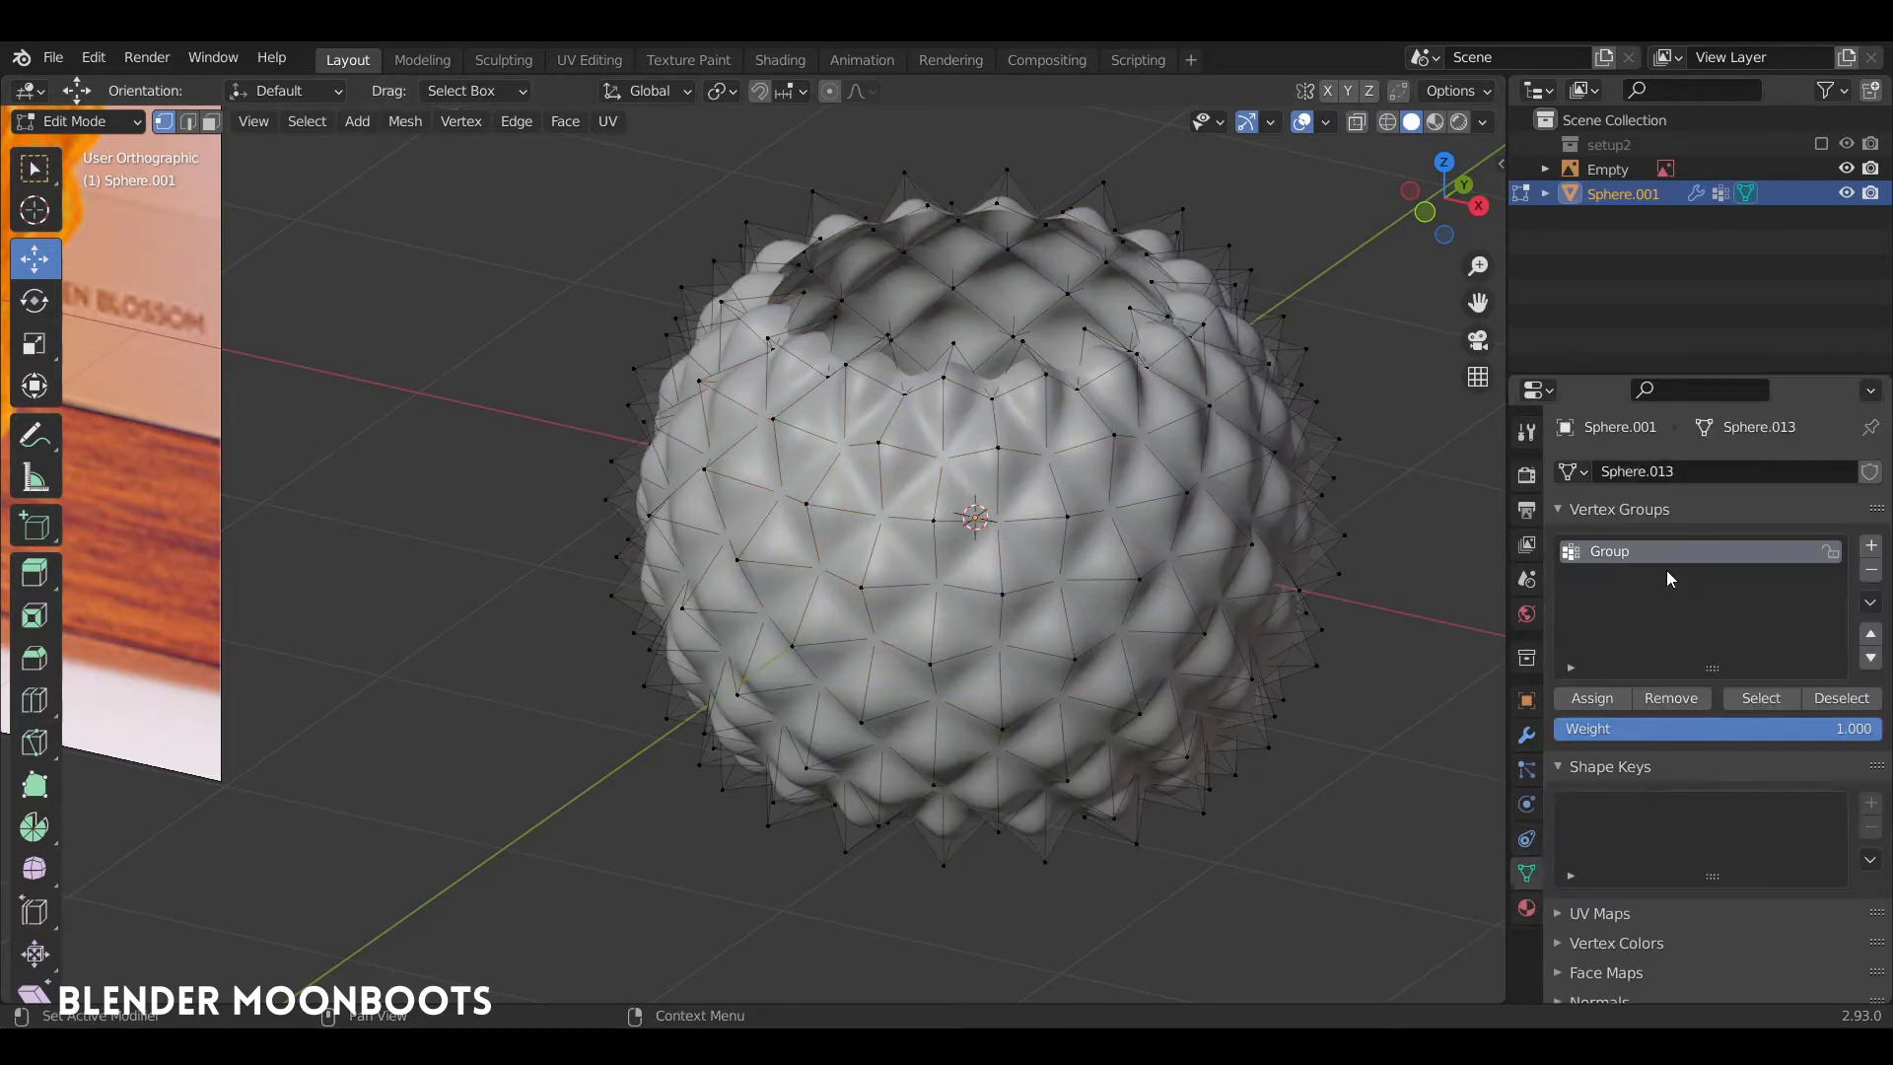
click(1761, 697)
mouse_move(1080, 483)
middle_down()
mouse_move(1127, 420)
mouse_move(1042, 552)
middle_up()
scroll(1127, 420, down, 3)
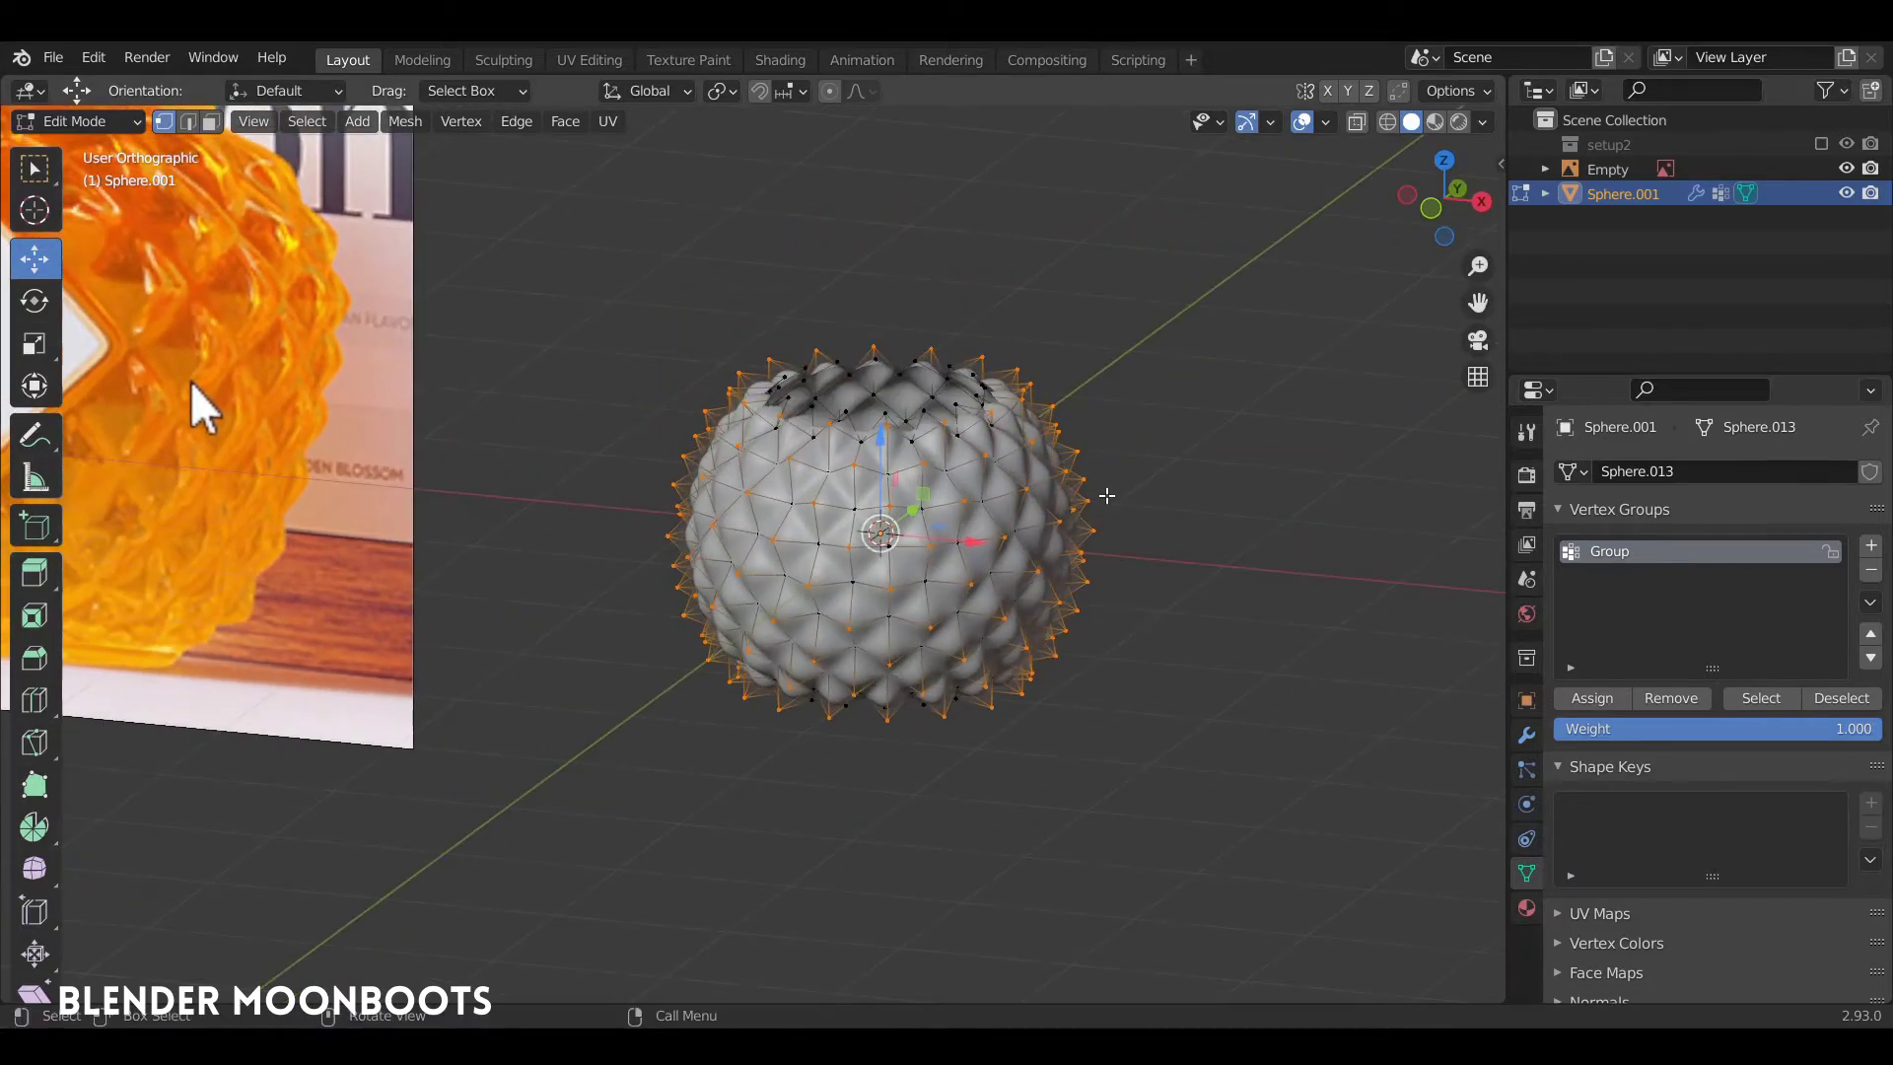
key(s)
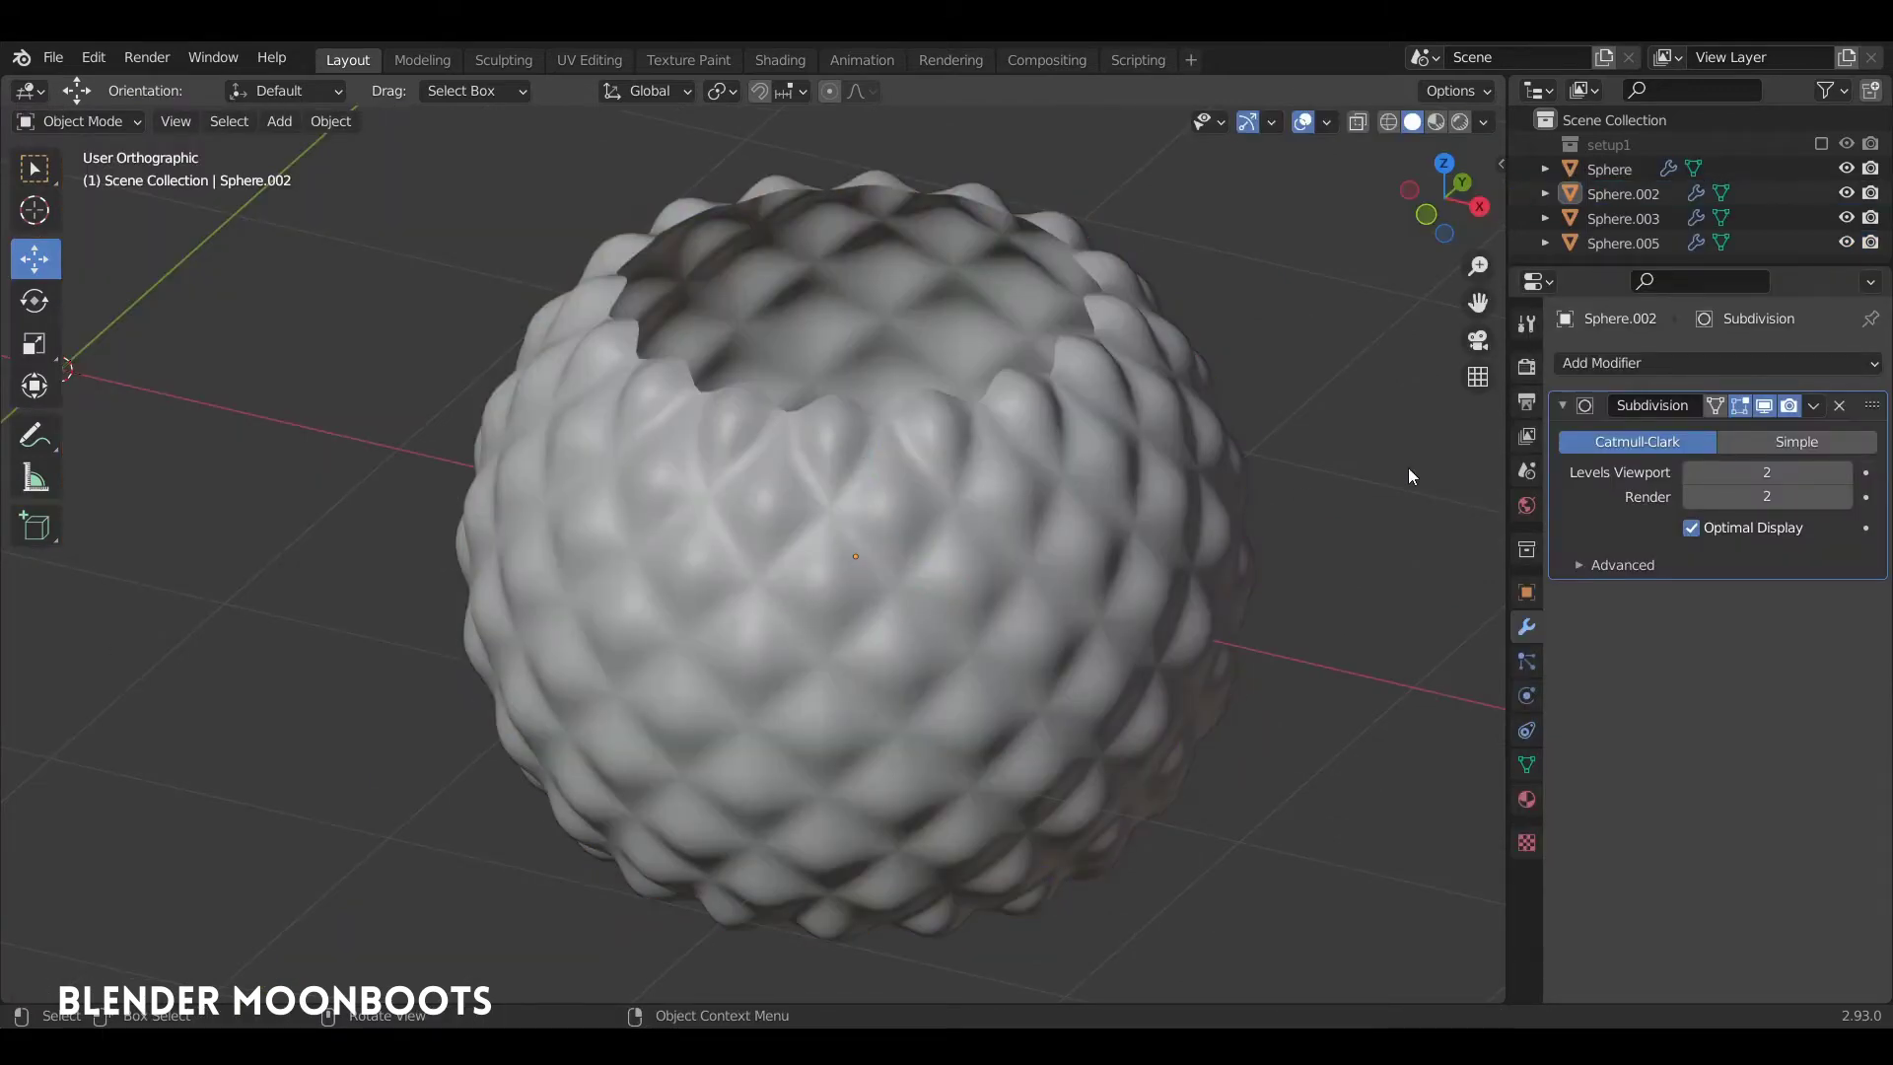
Add a 0.1 m Bevel modifier to Sphere.002, placed above its Subdivision
click(1639, 360)
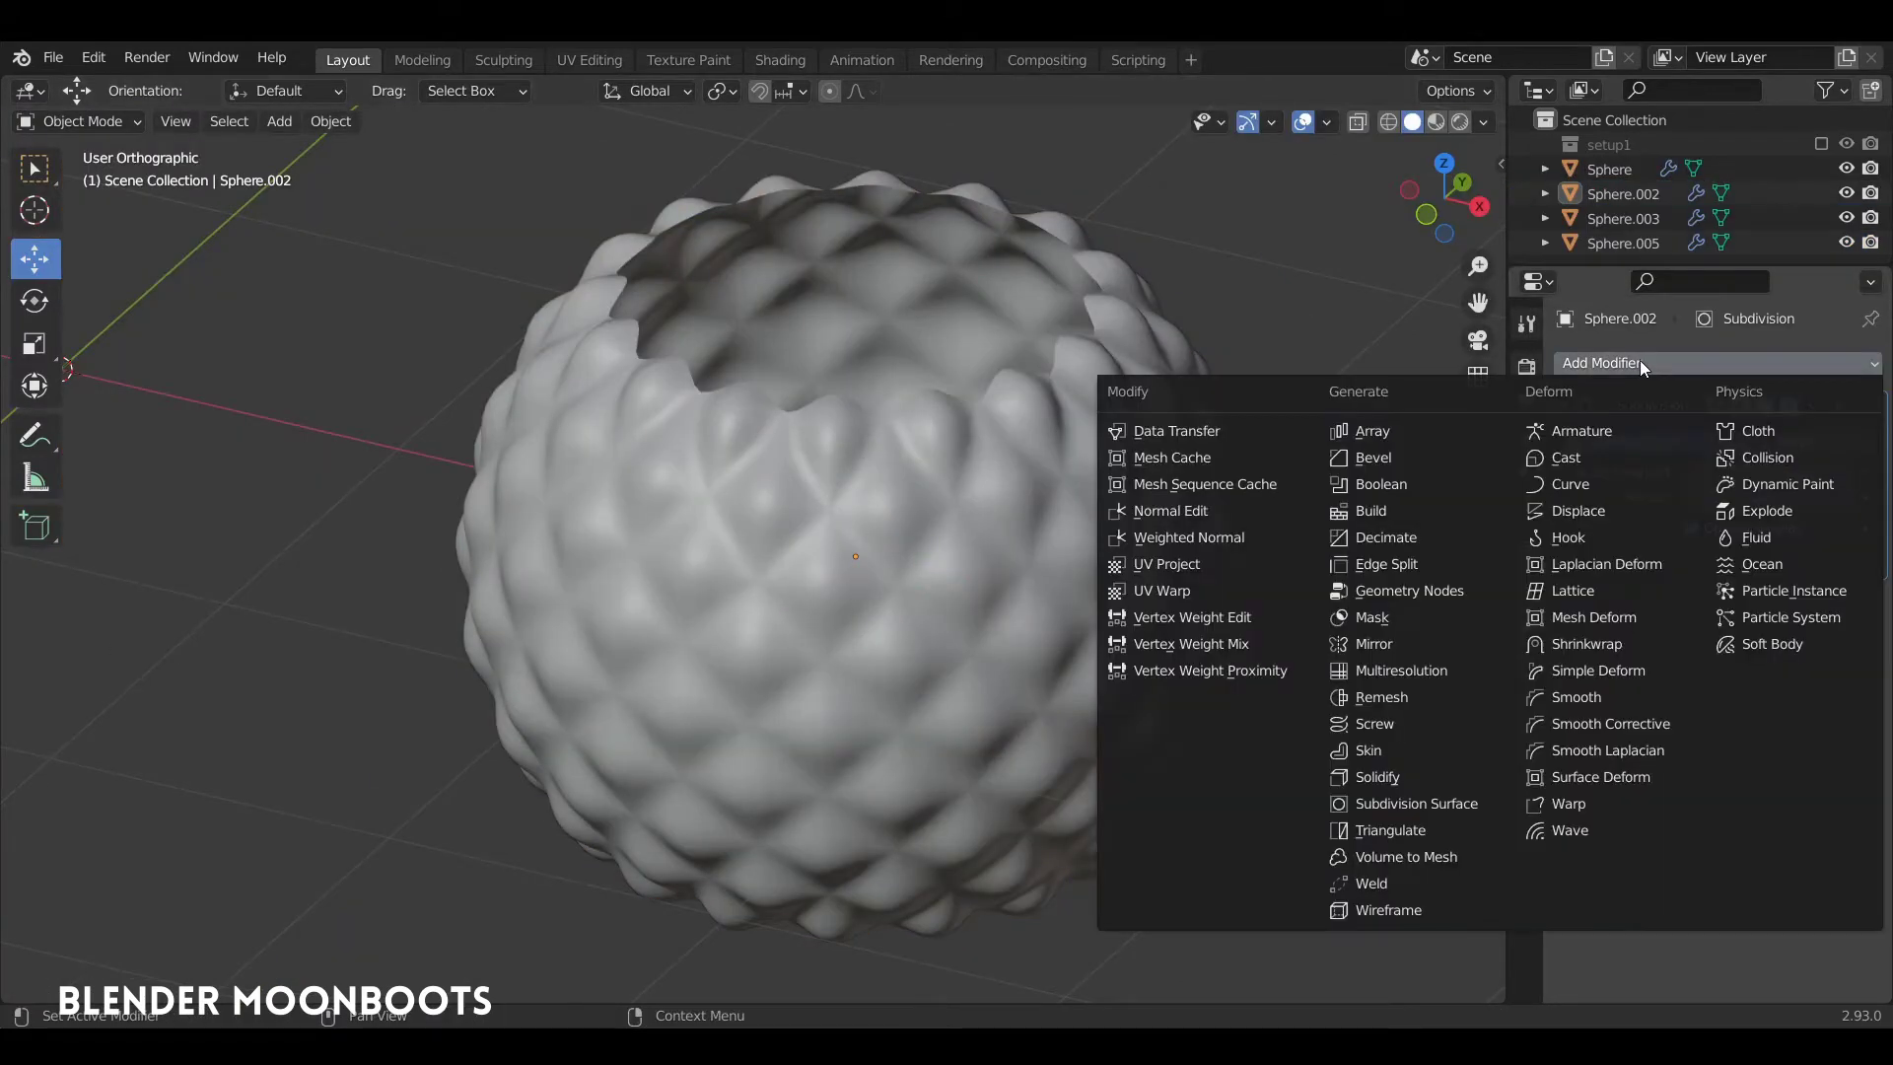
click(1417, 452)
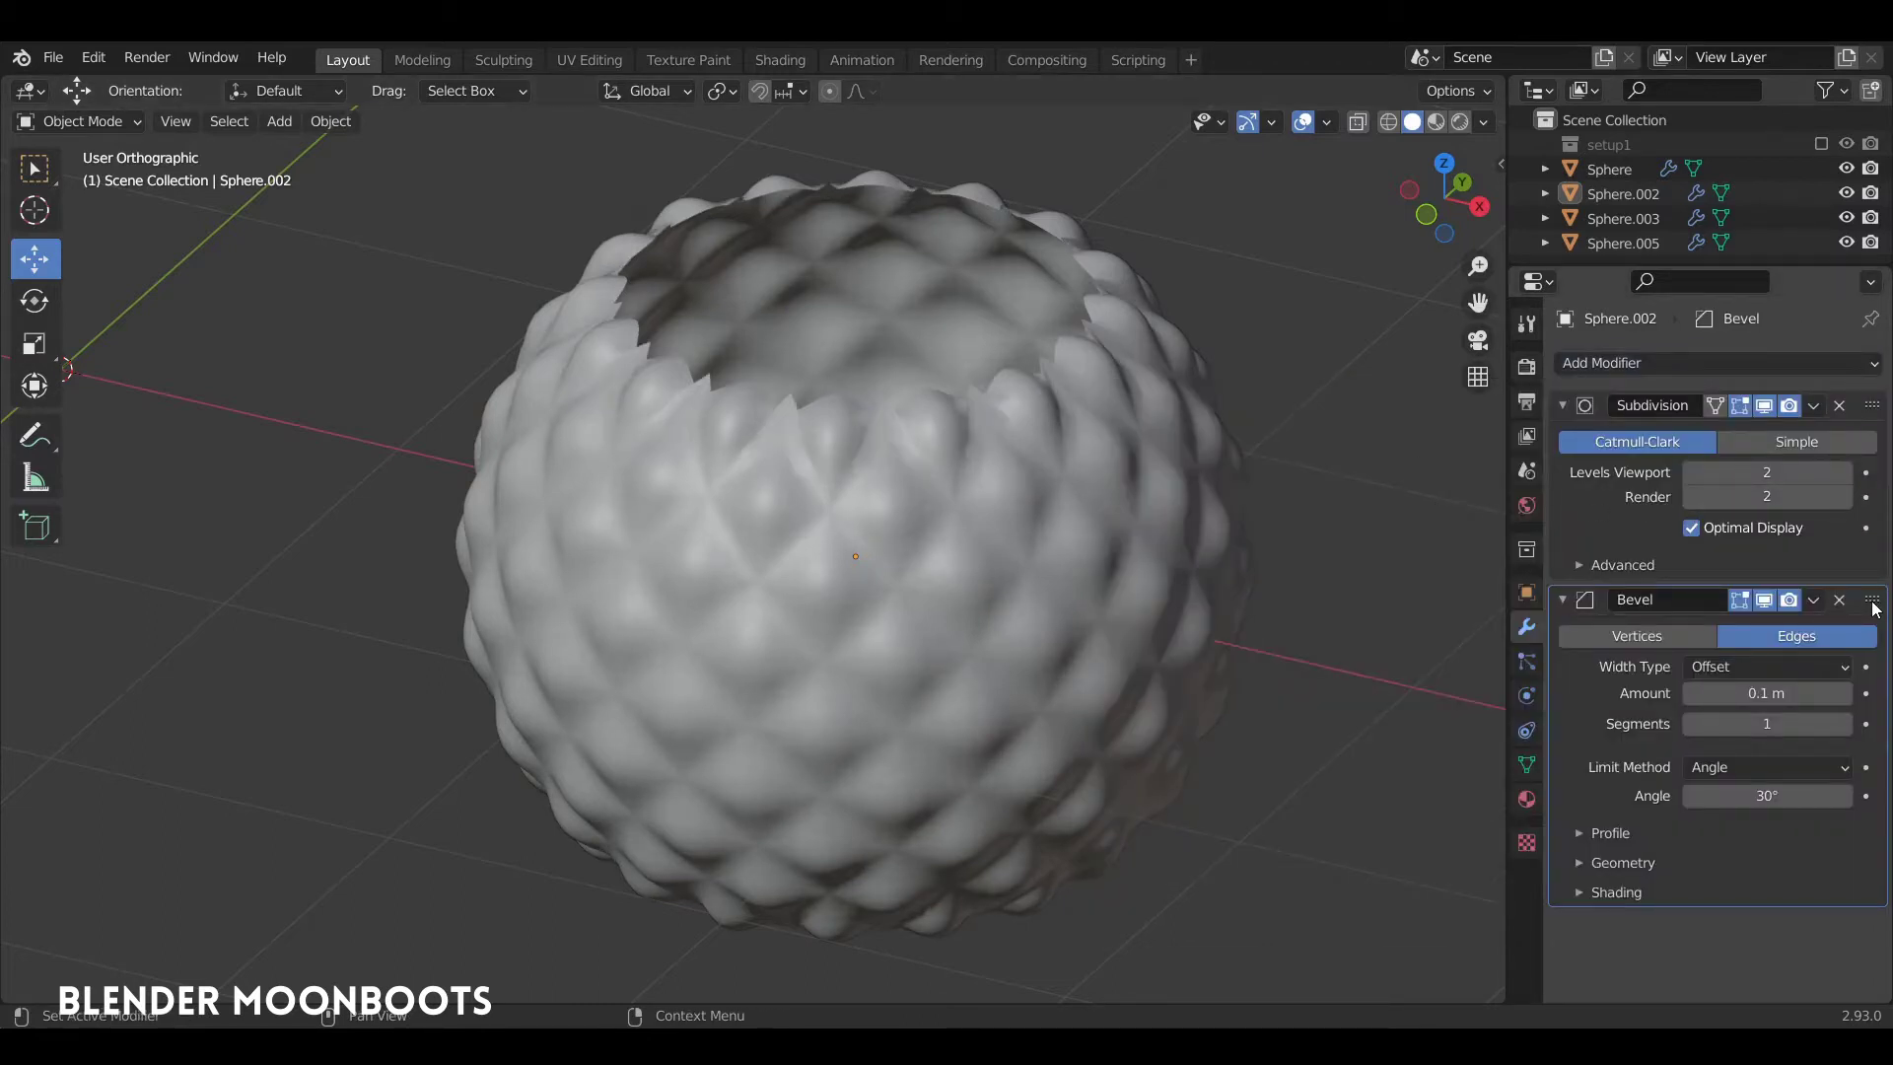
drag(1872, 602, 1872, 407)
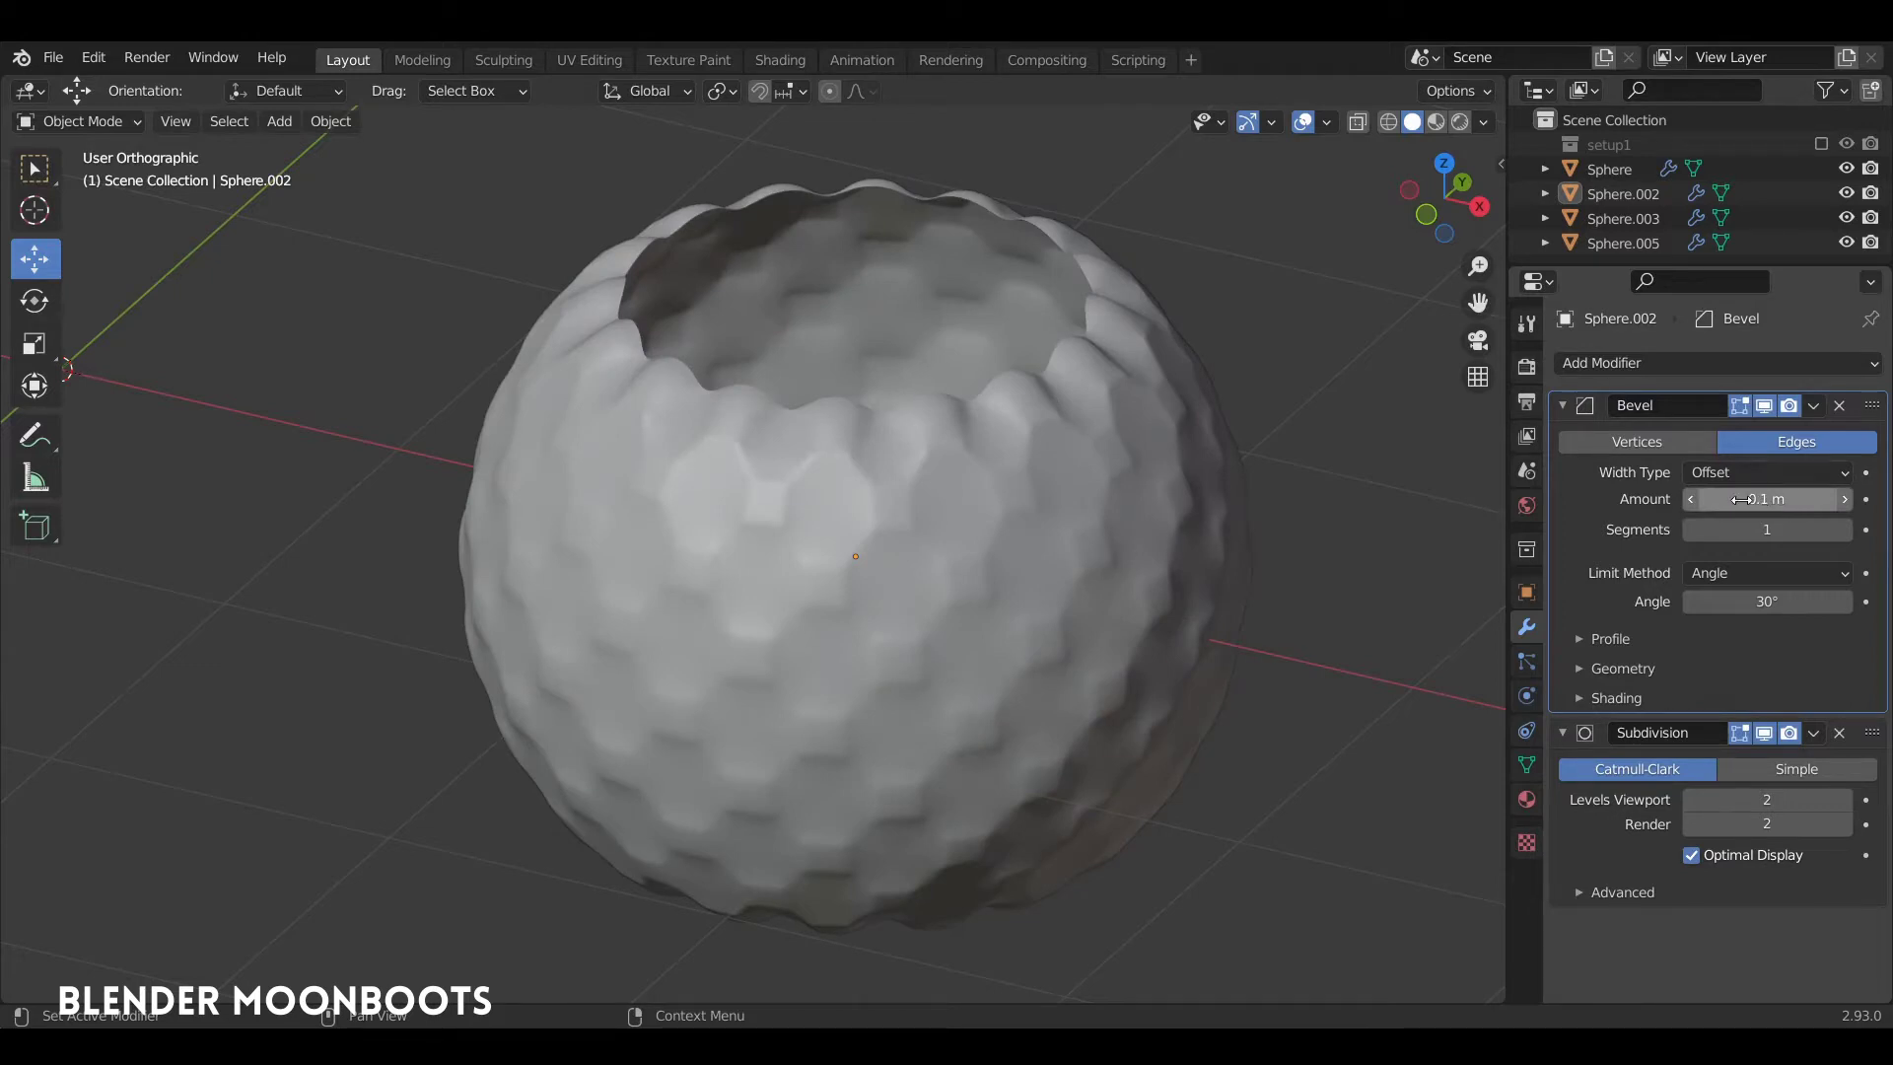
drag(1742, 499, 1758, 496)
click(1758, 498)
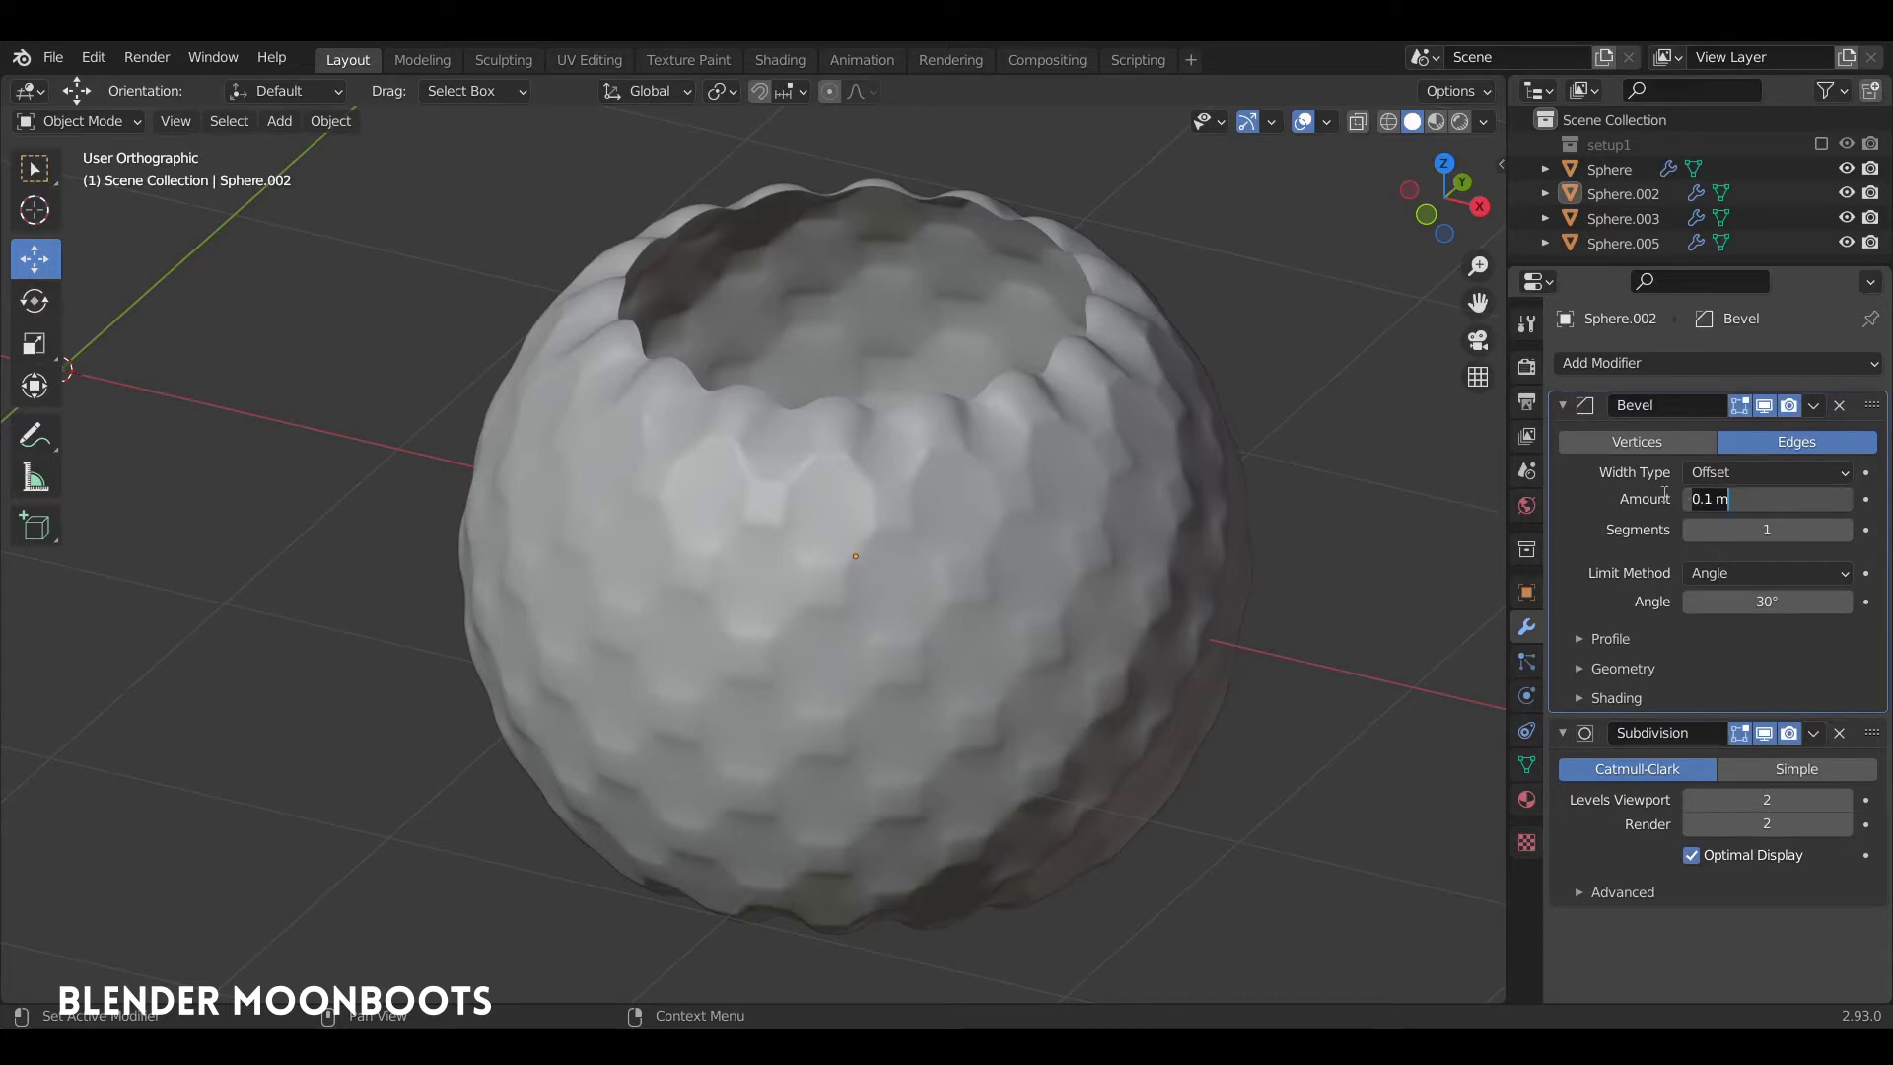
key(Return)
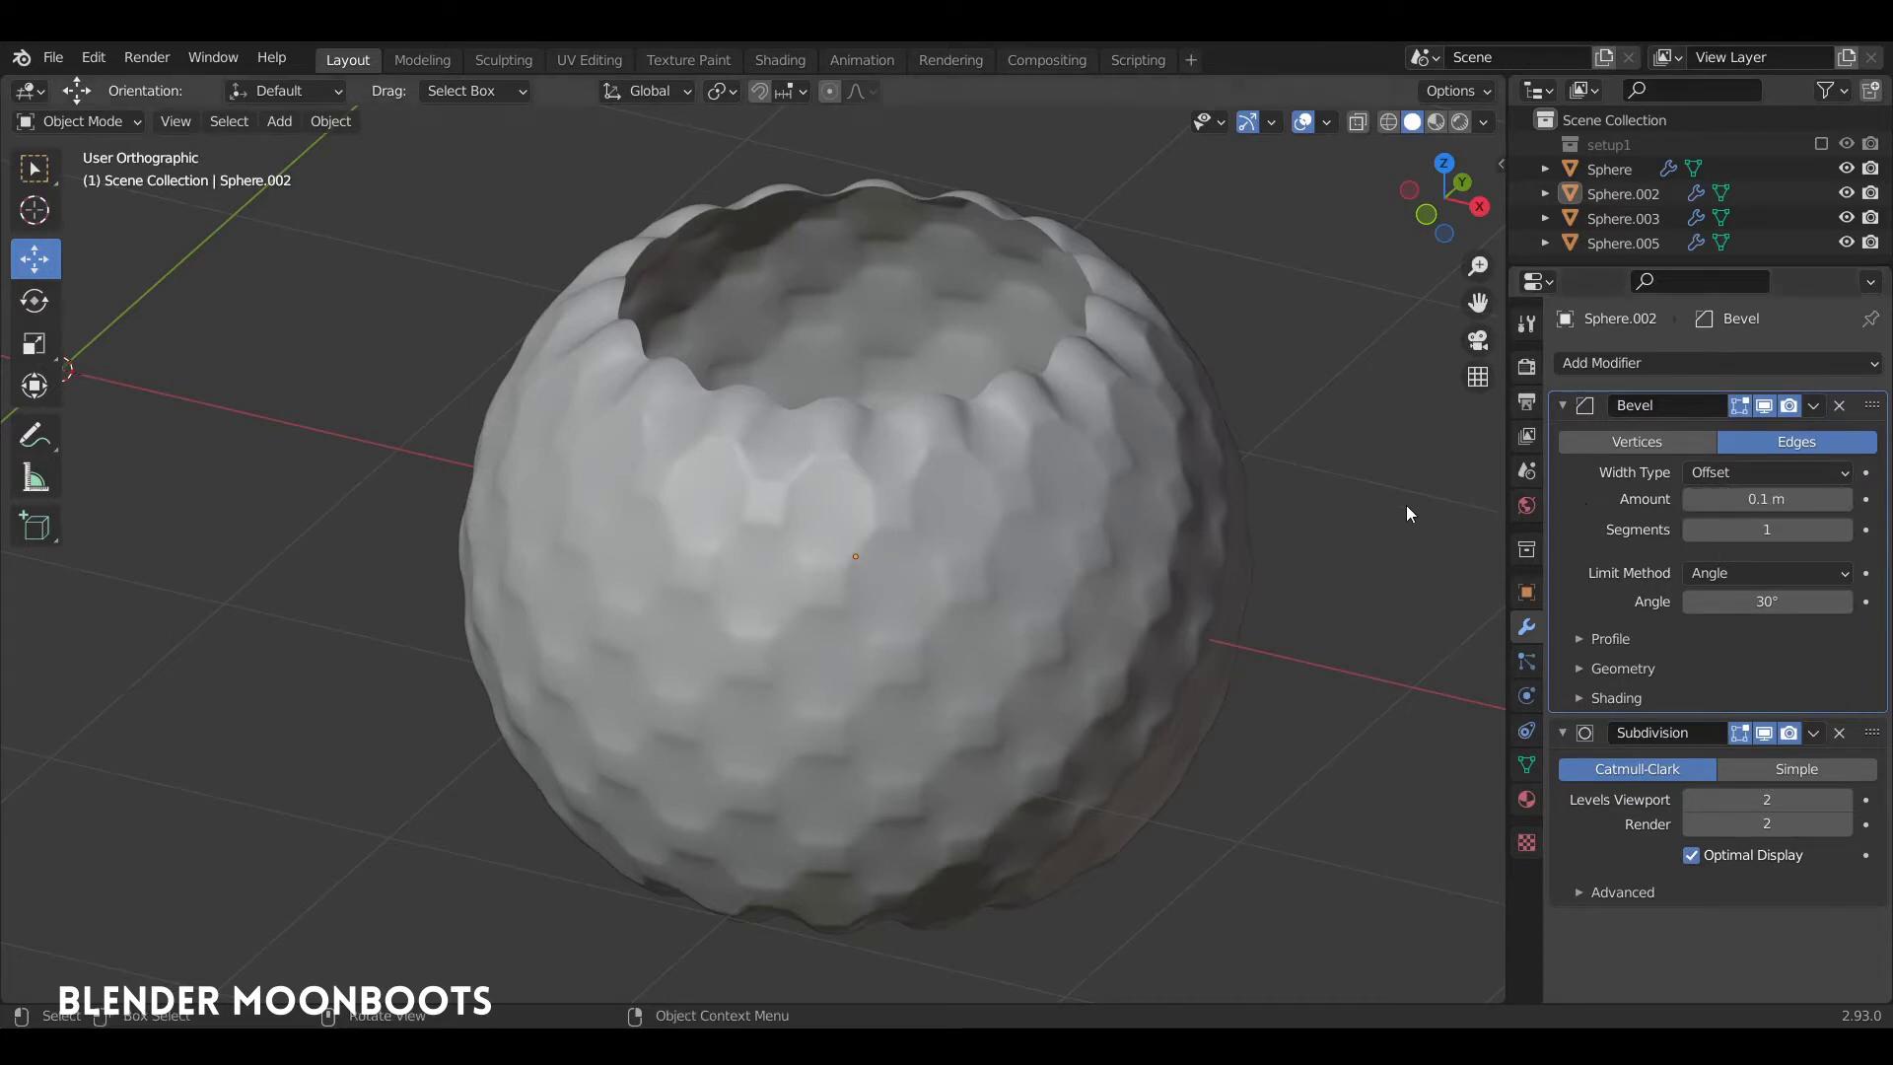
Select Sphere.003, Sphere and Sphere.005 in turn to compare their bevel settings
shift+middle_drag(978, 475, 1479, 690)
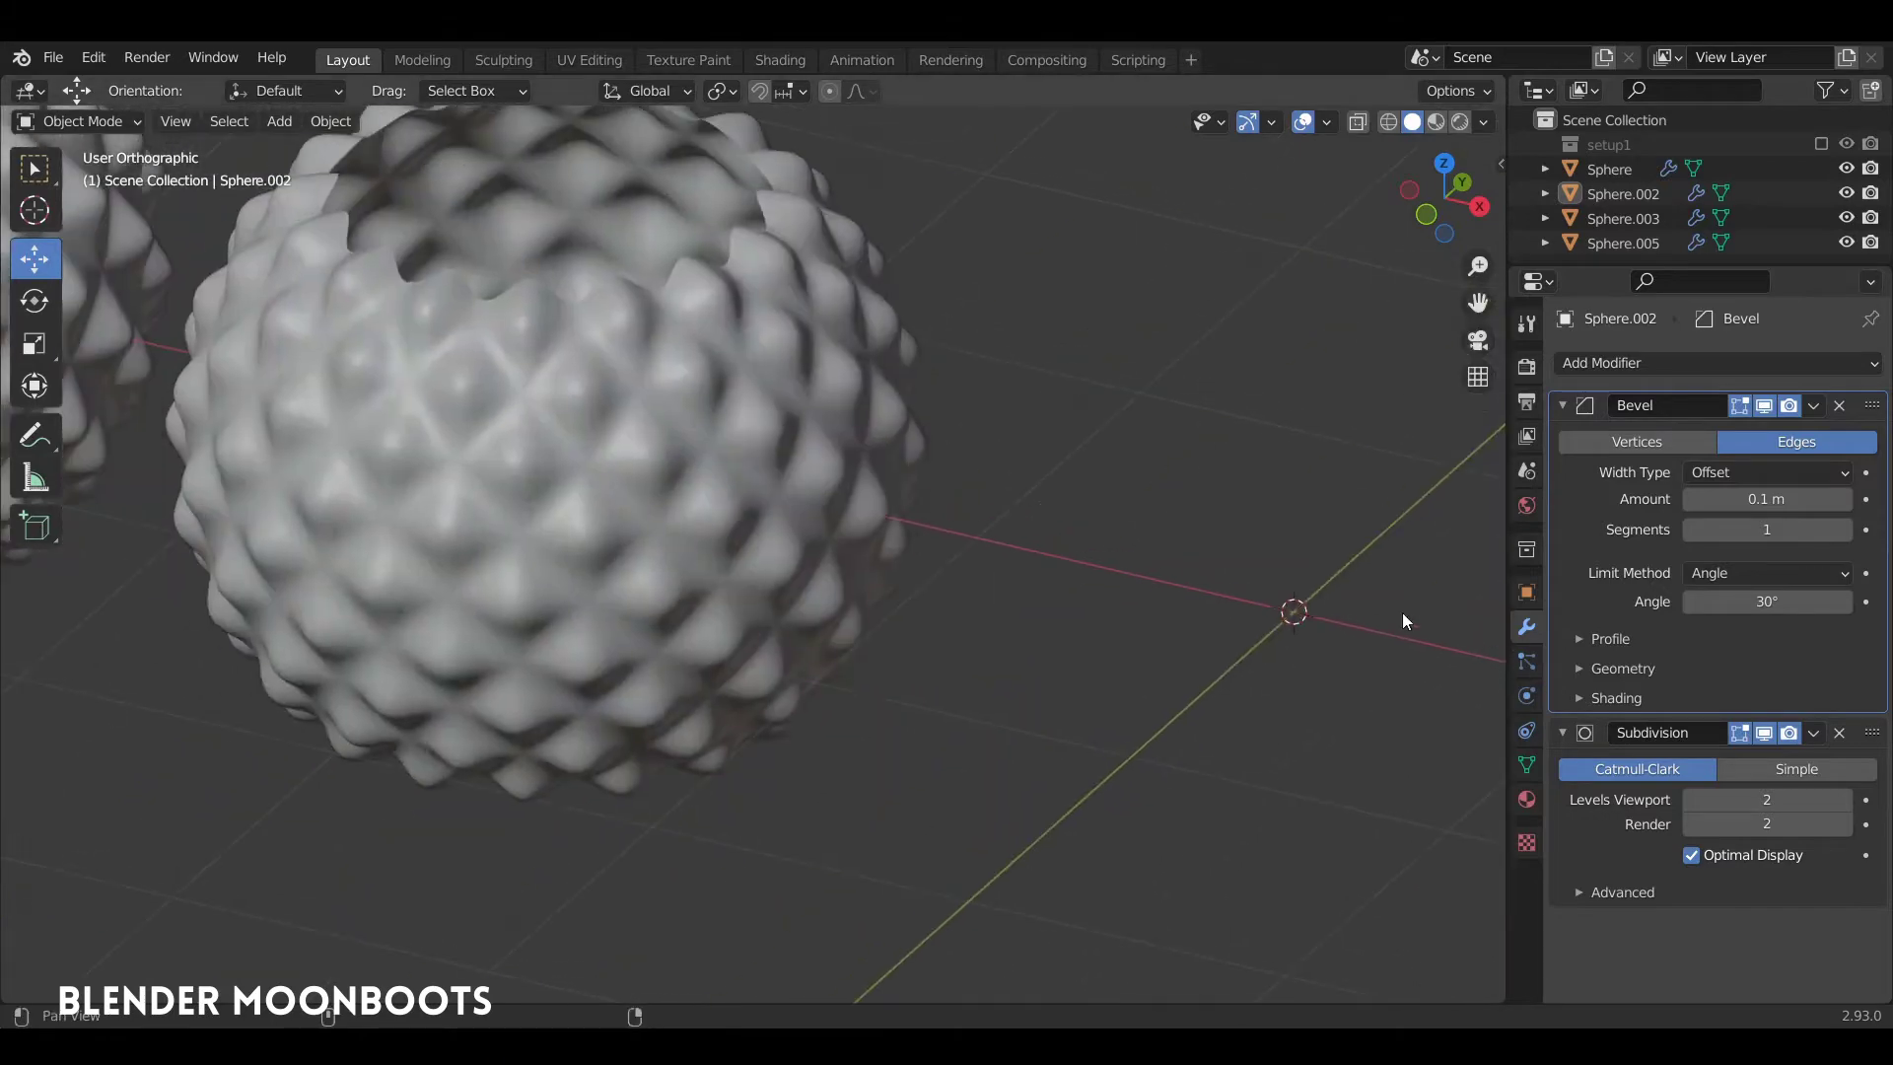
click(836, 463)
shift+middle_drag(837, 463, 1257, 586)
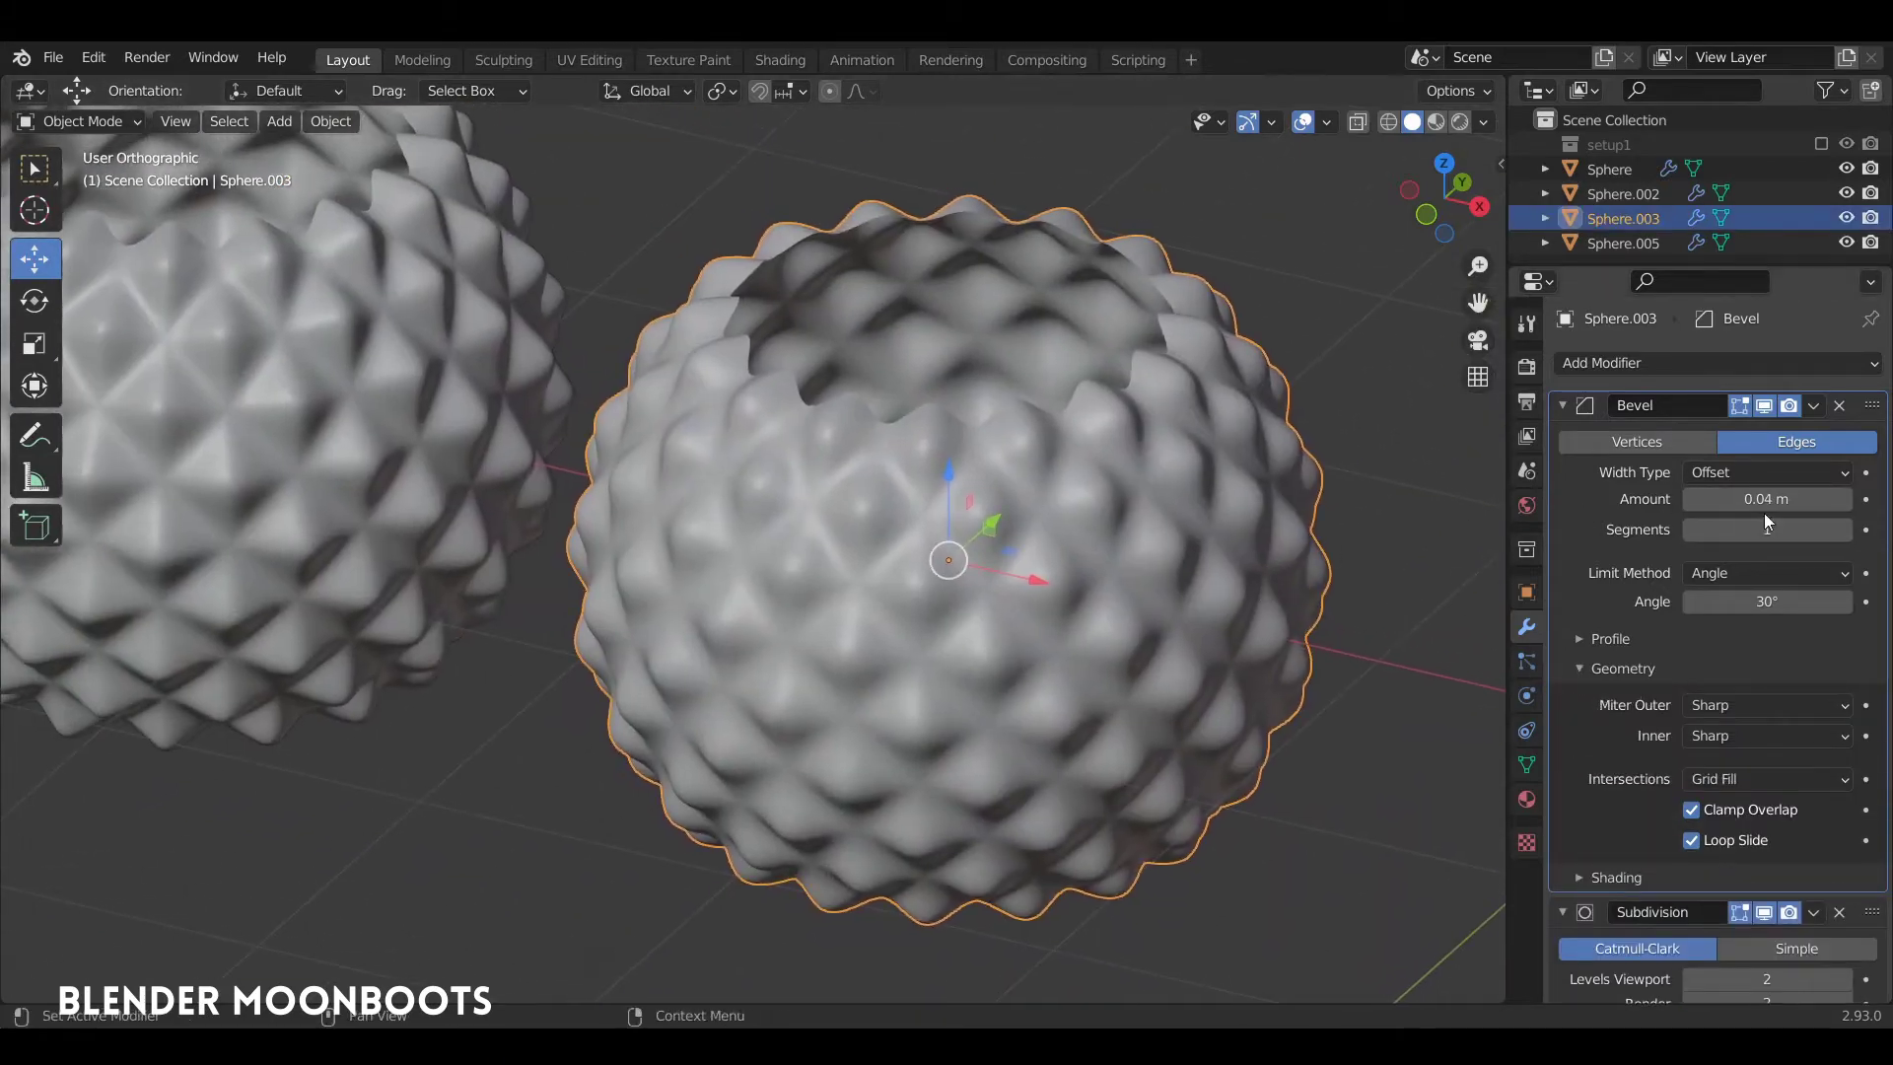
shift+middle_drag(631, 552, 1215, 531)
click(919, 510)
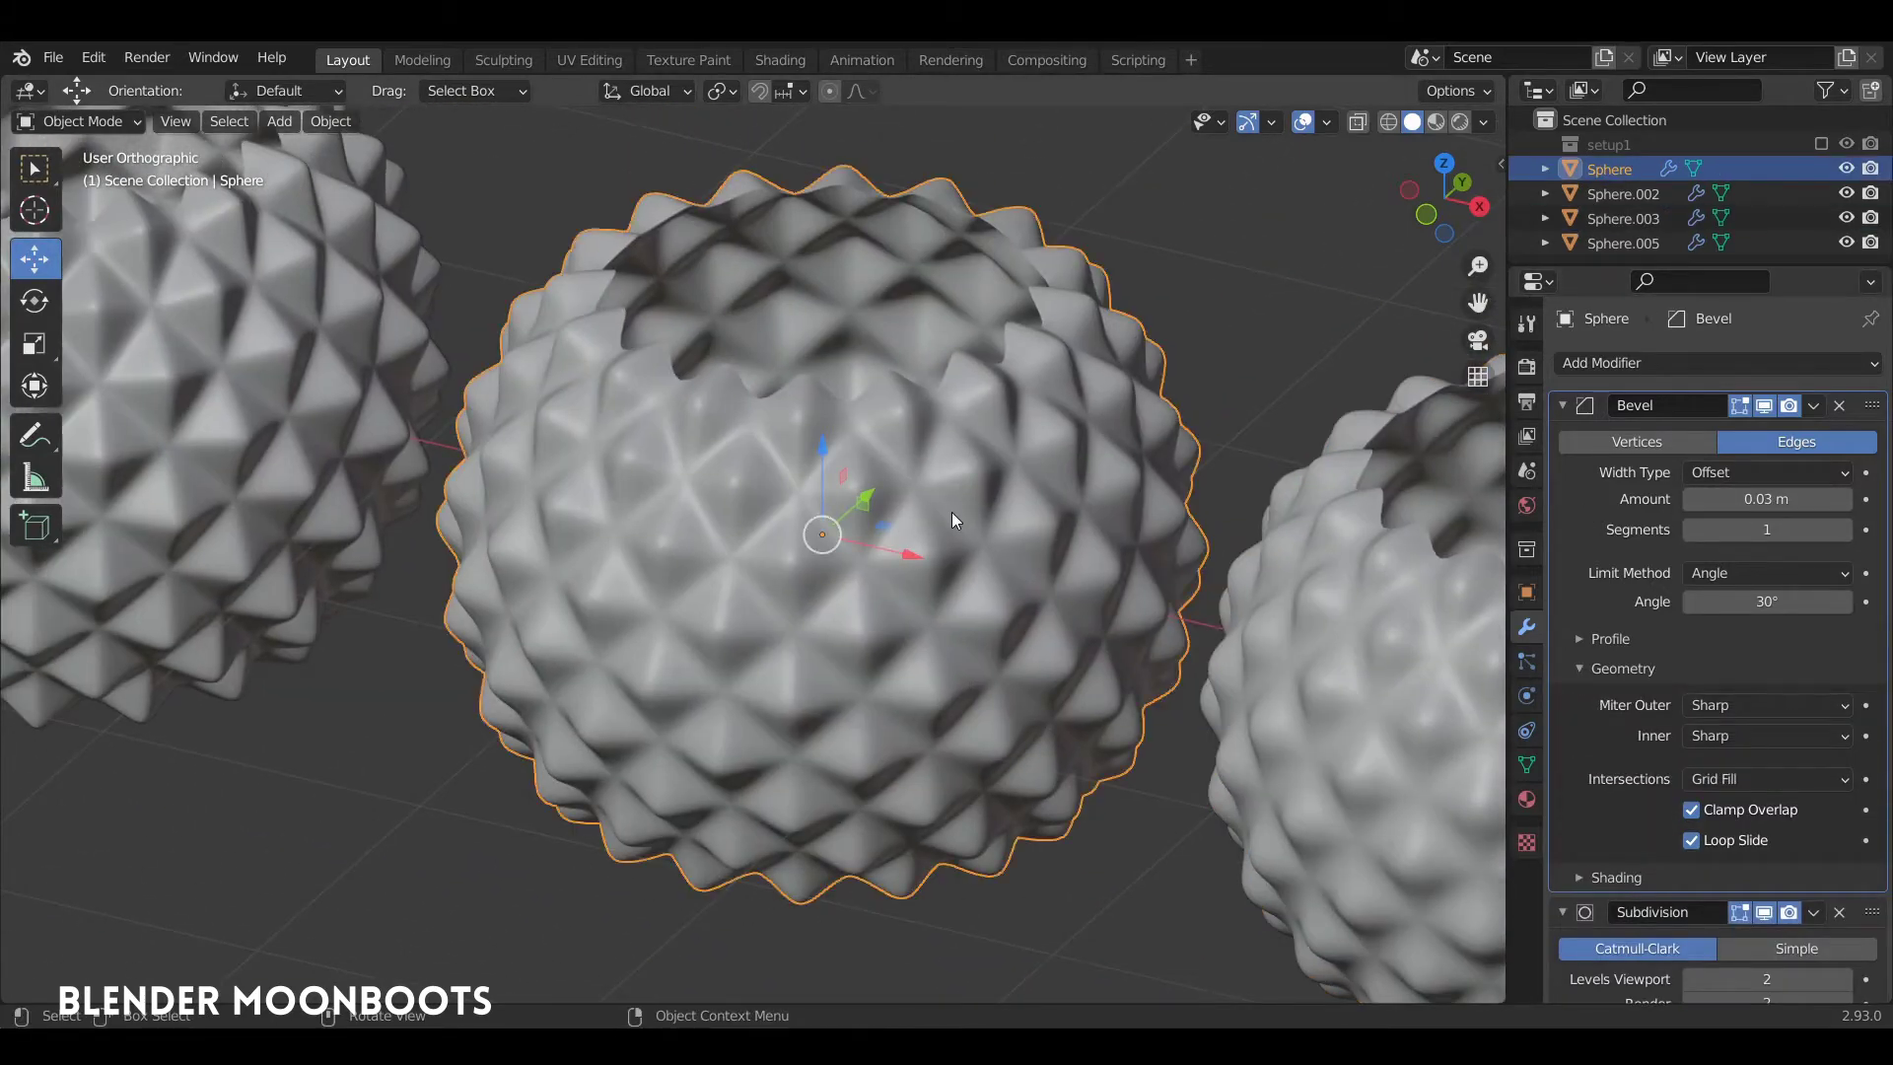
shift+middle_drag(951, 512, 1164, 576)
click(714, 475)
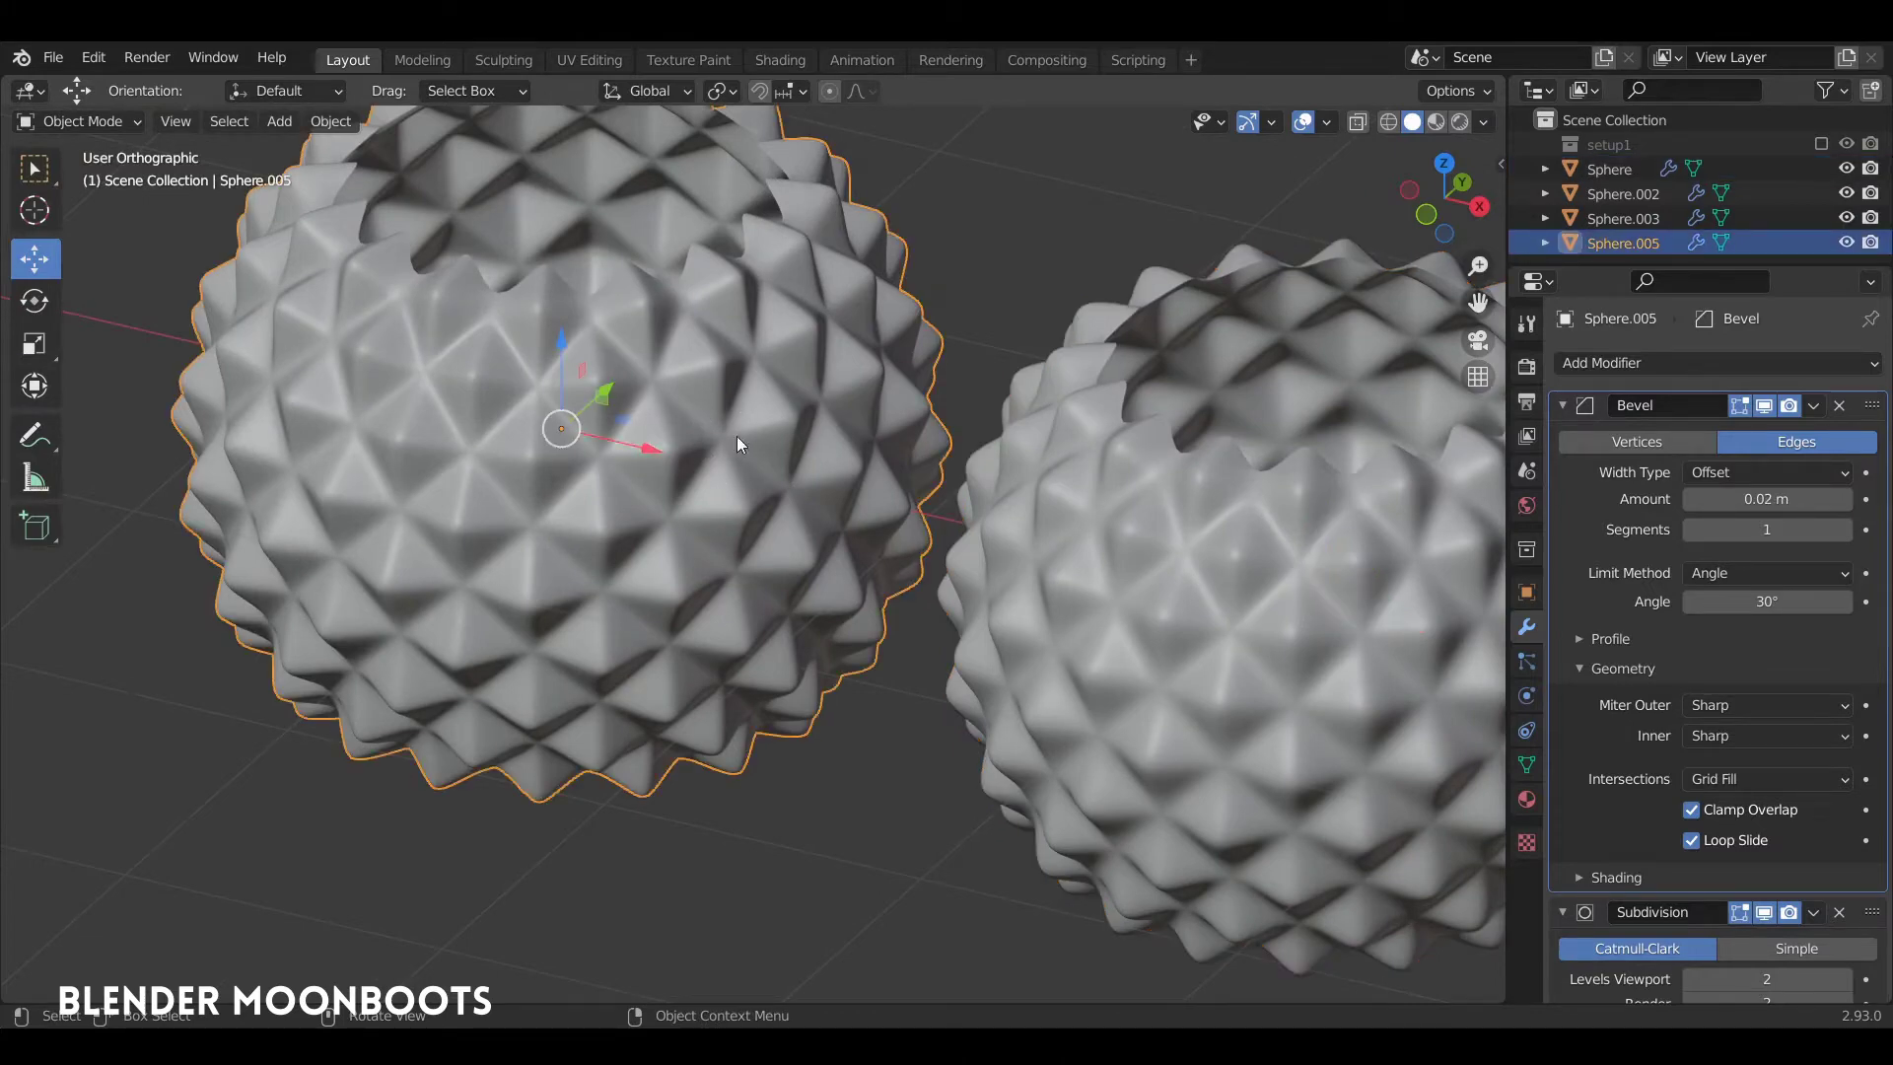
mouse_move(1020, 445)
shift+middle_down()
mouse_move(818, 392)
mouse_move(997, 396)
shift+middle_up()
click(886, 396)
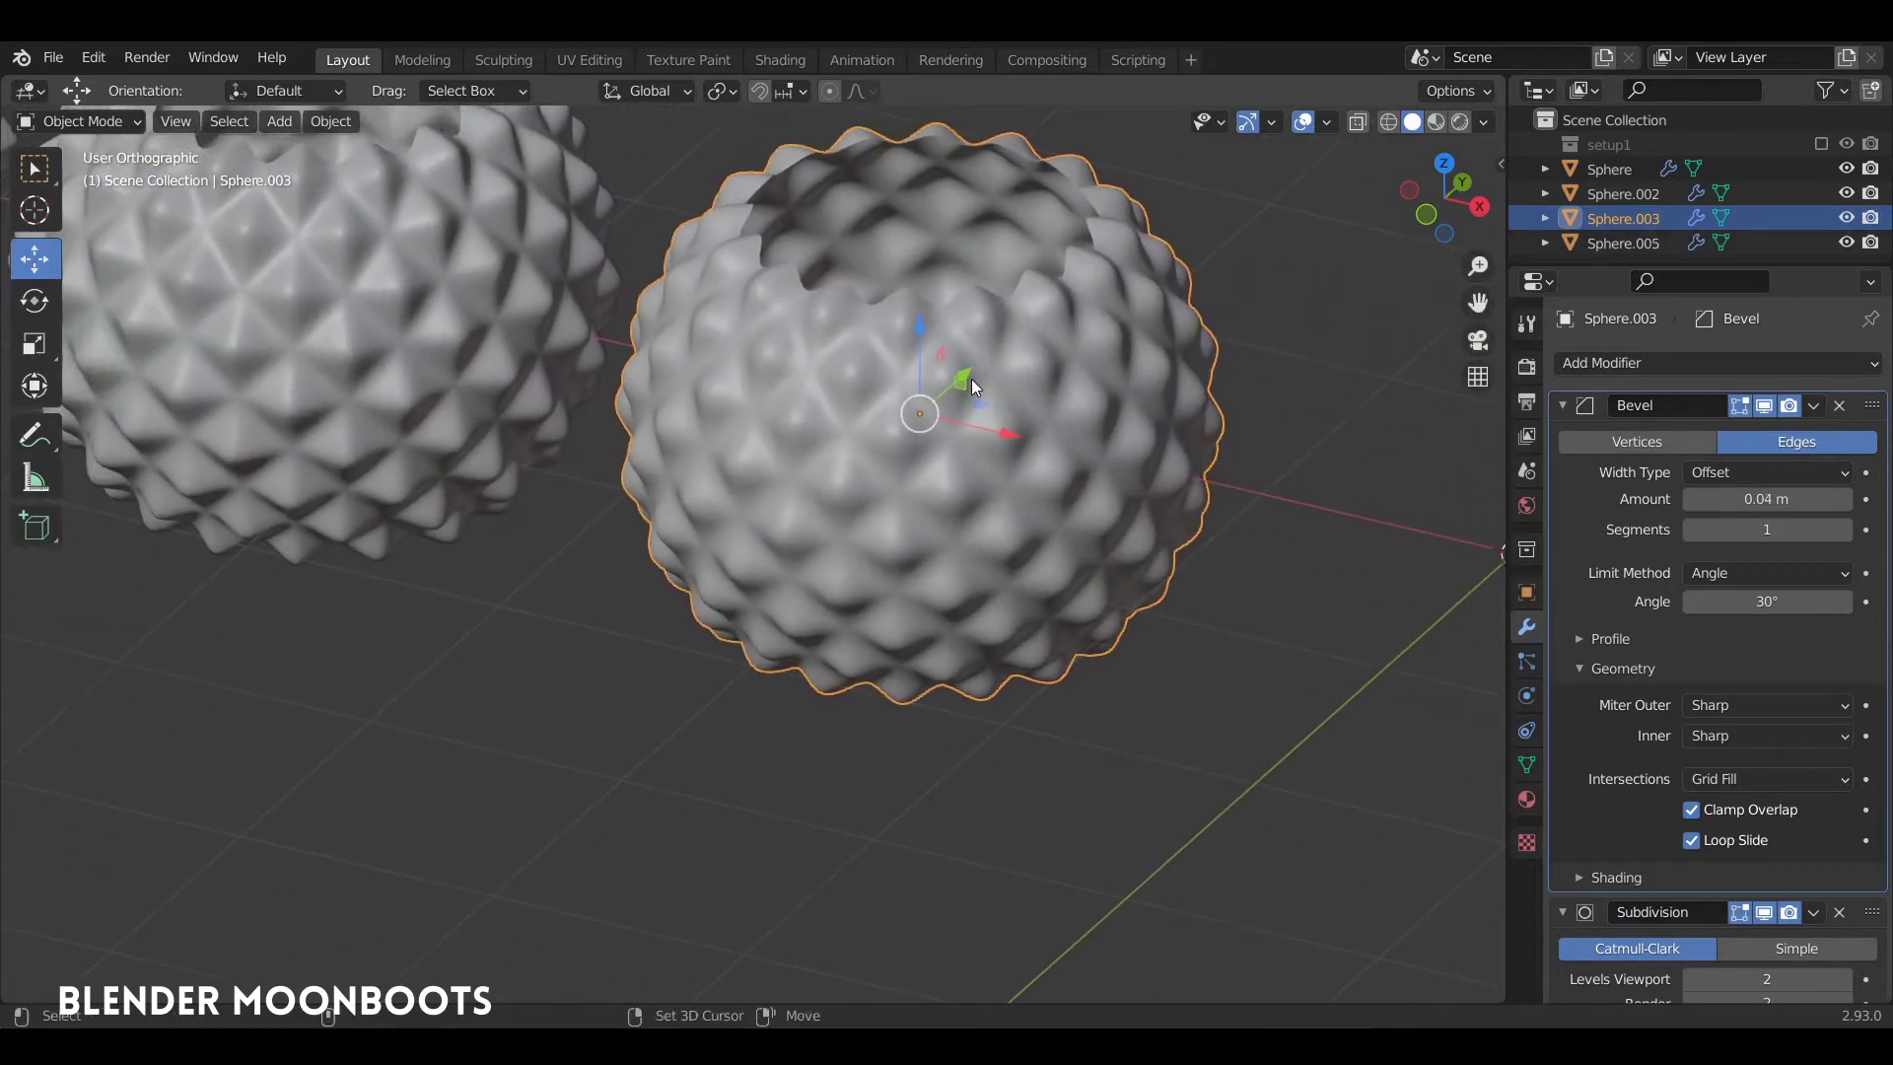
Duplicate Sphere.003 as Sphere.004, moved 2.85 m along negative Y
key(shift+d)
key(y)
click(680, 750)
scroll(1091, 437, up, 4)
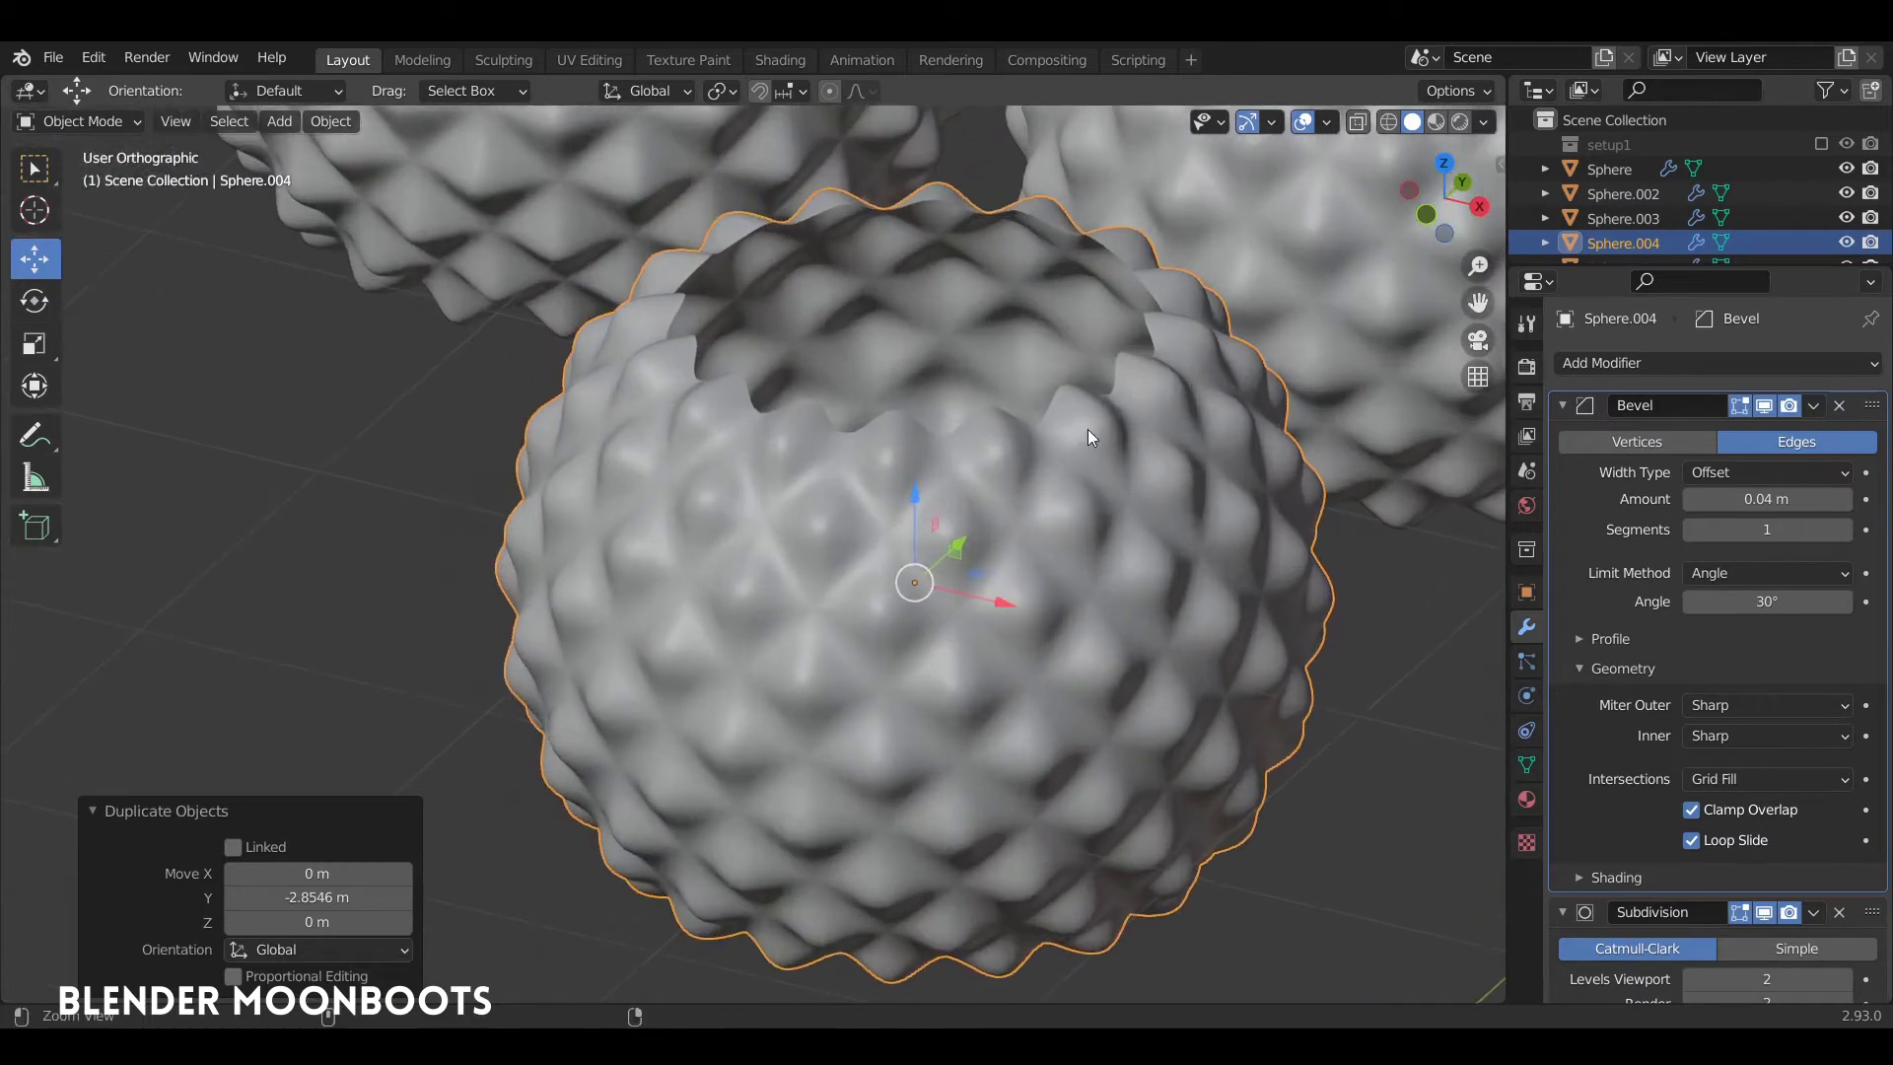
Apply Sphere.004's Bevel modifier and inspect the raw bevelled mesh without subdivision
key(ctrl+a)
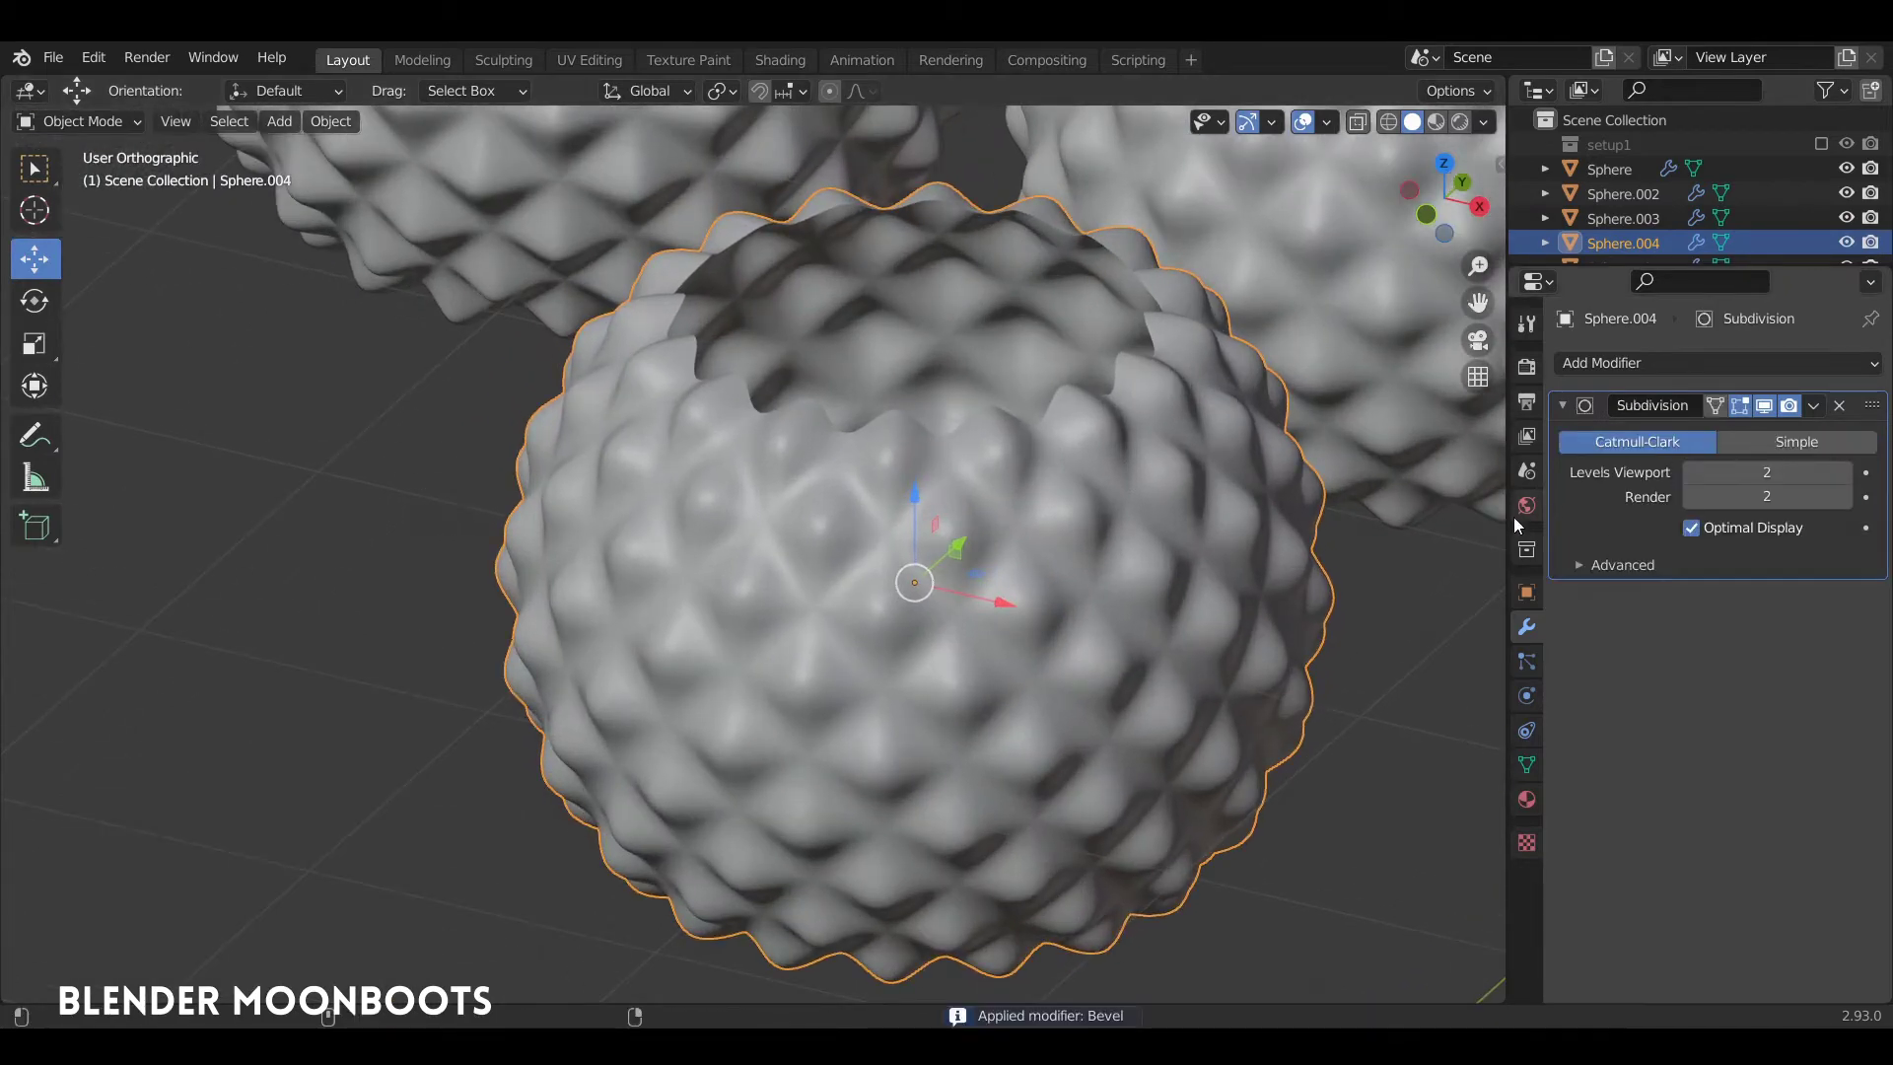
key(Tab)
key(Tab)
key(Tab)
mouse_move(1020, 607)
middle_down()
mouse_move(1018, 559)
mouse_move(1045, 532)
middle_up()
click(1753, 406)
key(Tab)
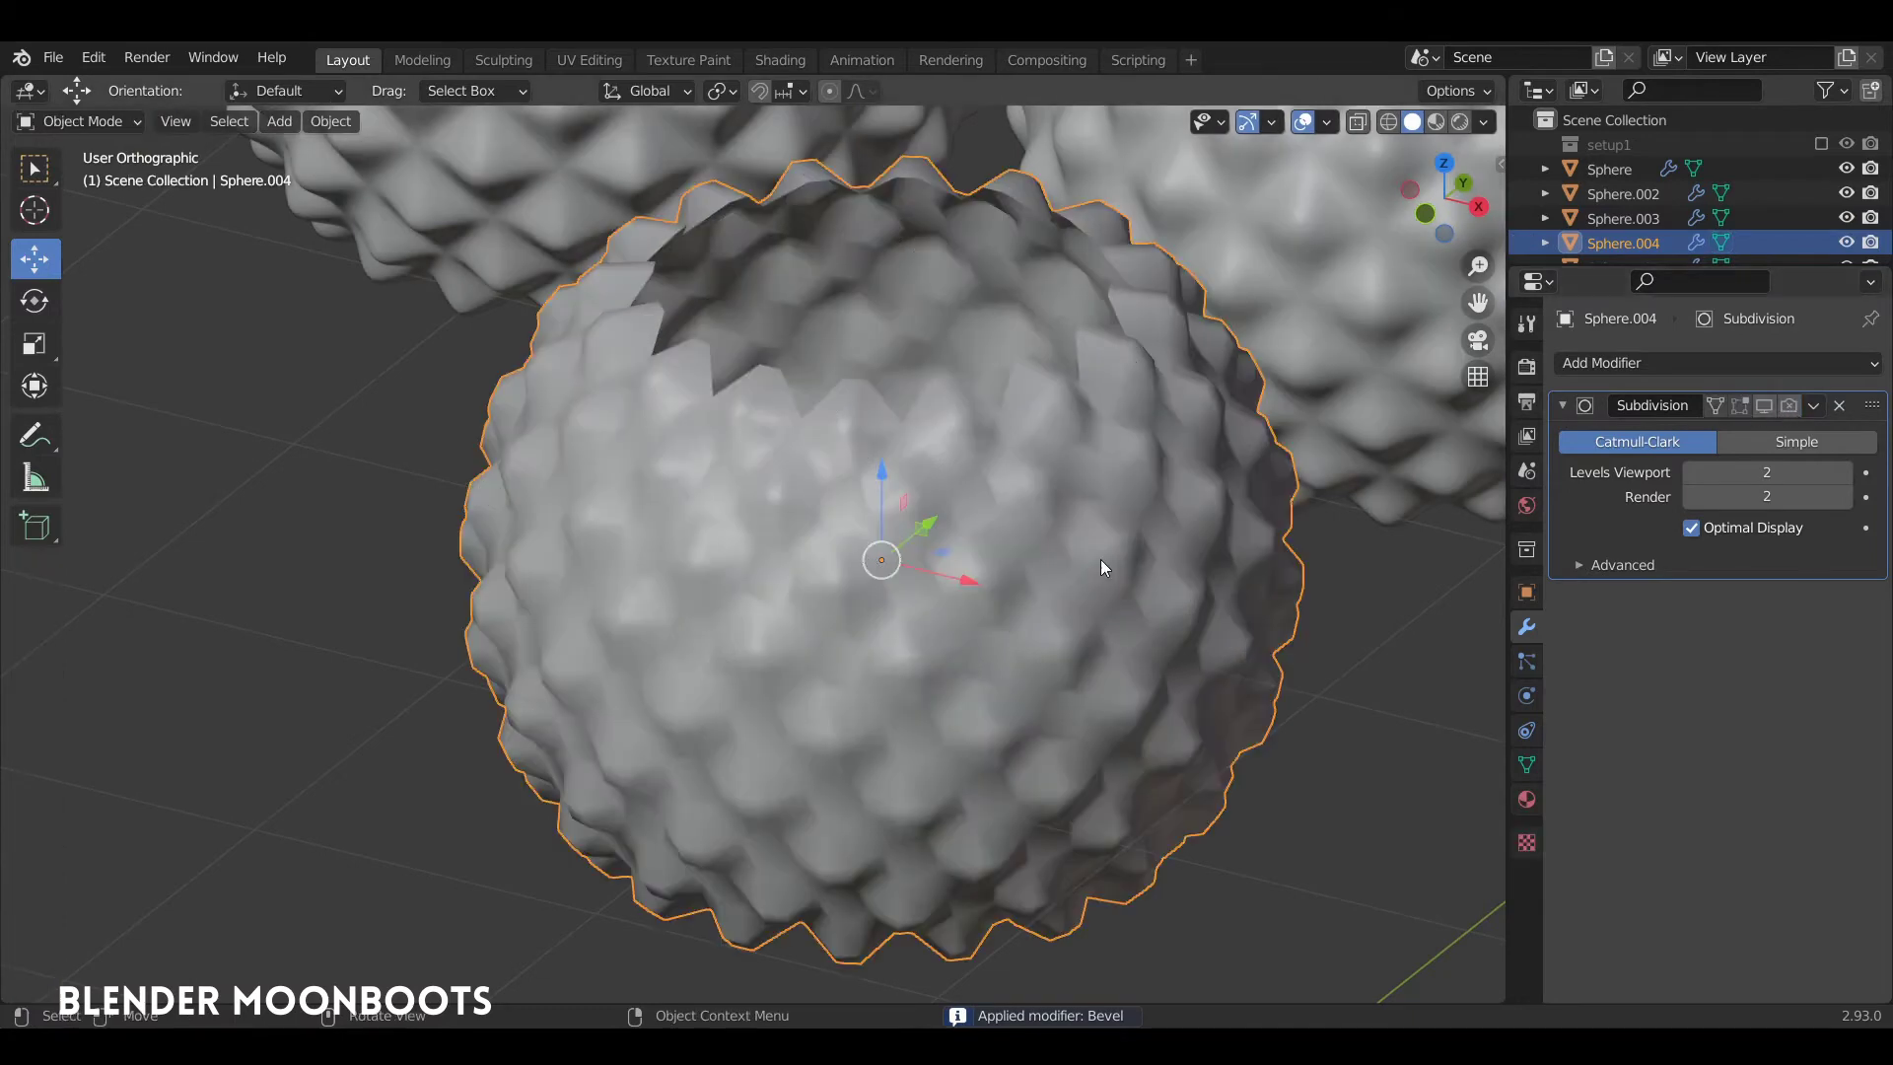
key(Tab)
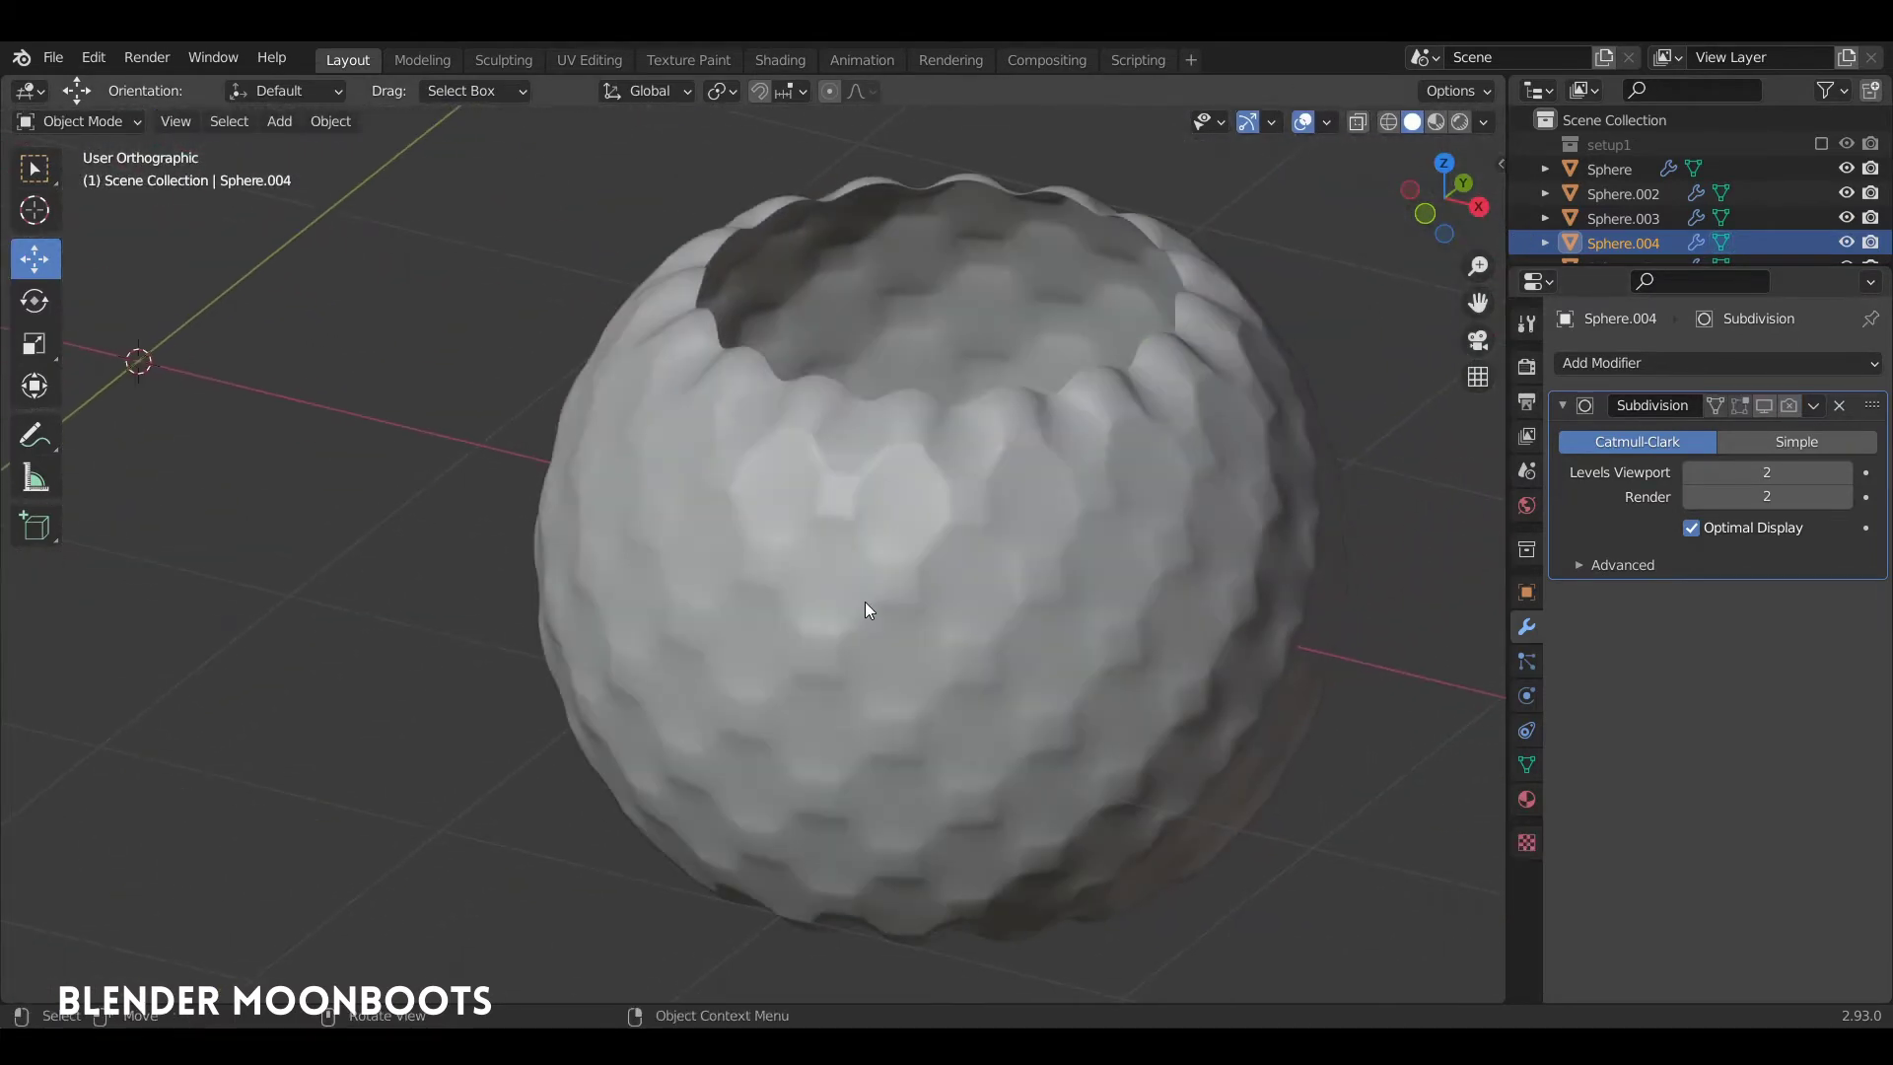
Remove the Bevel modifier from Sphere.002
click(866, 601)
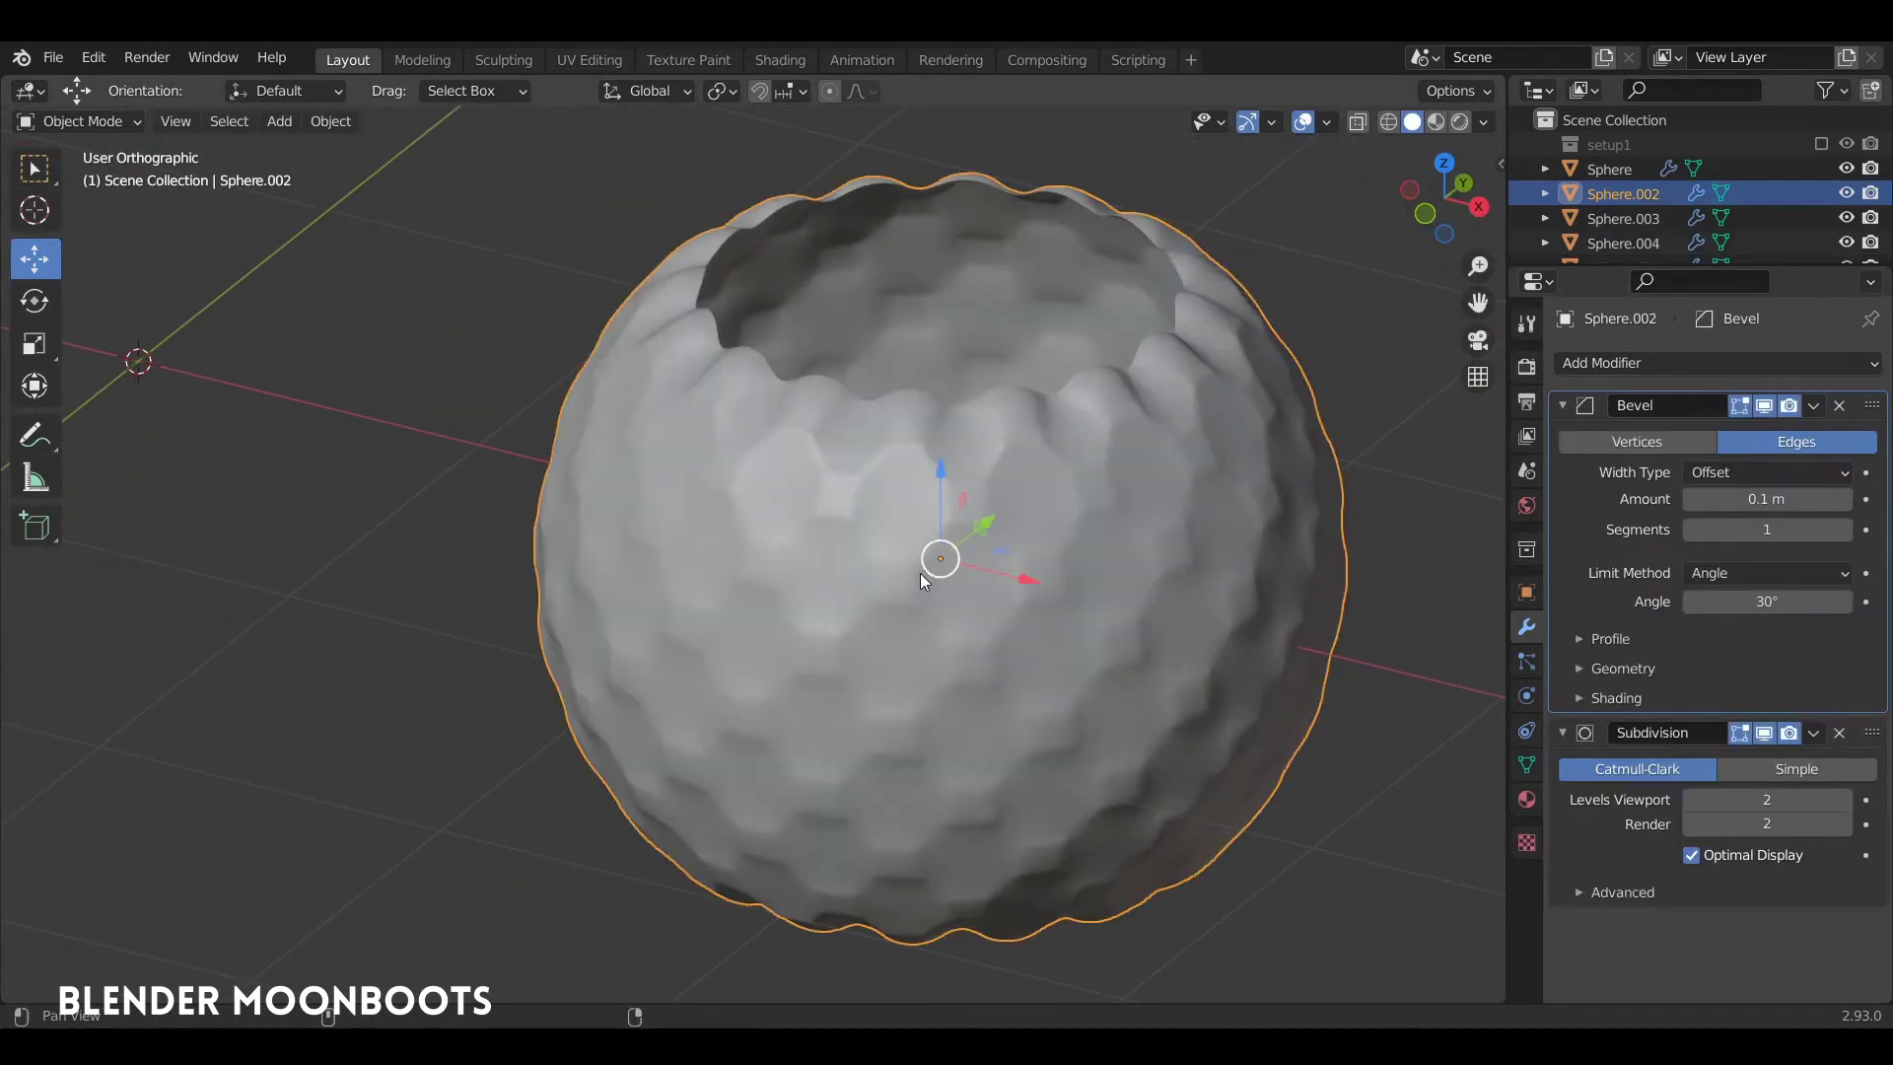
click(1842, 405)
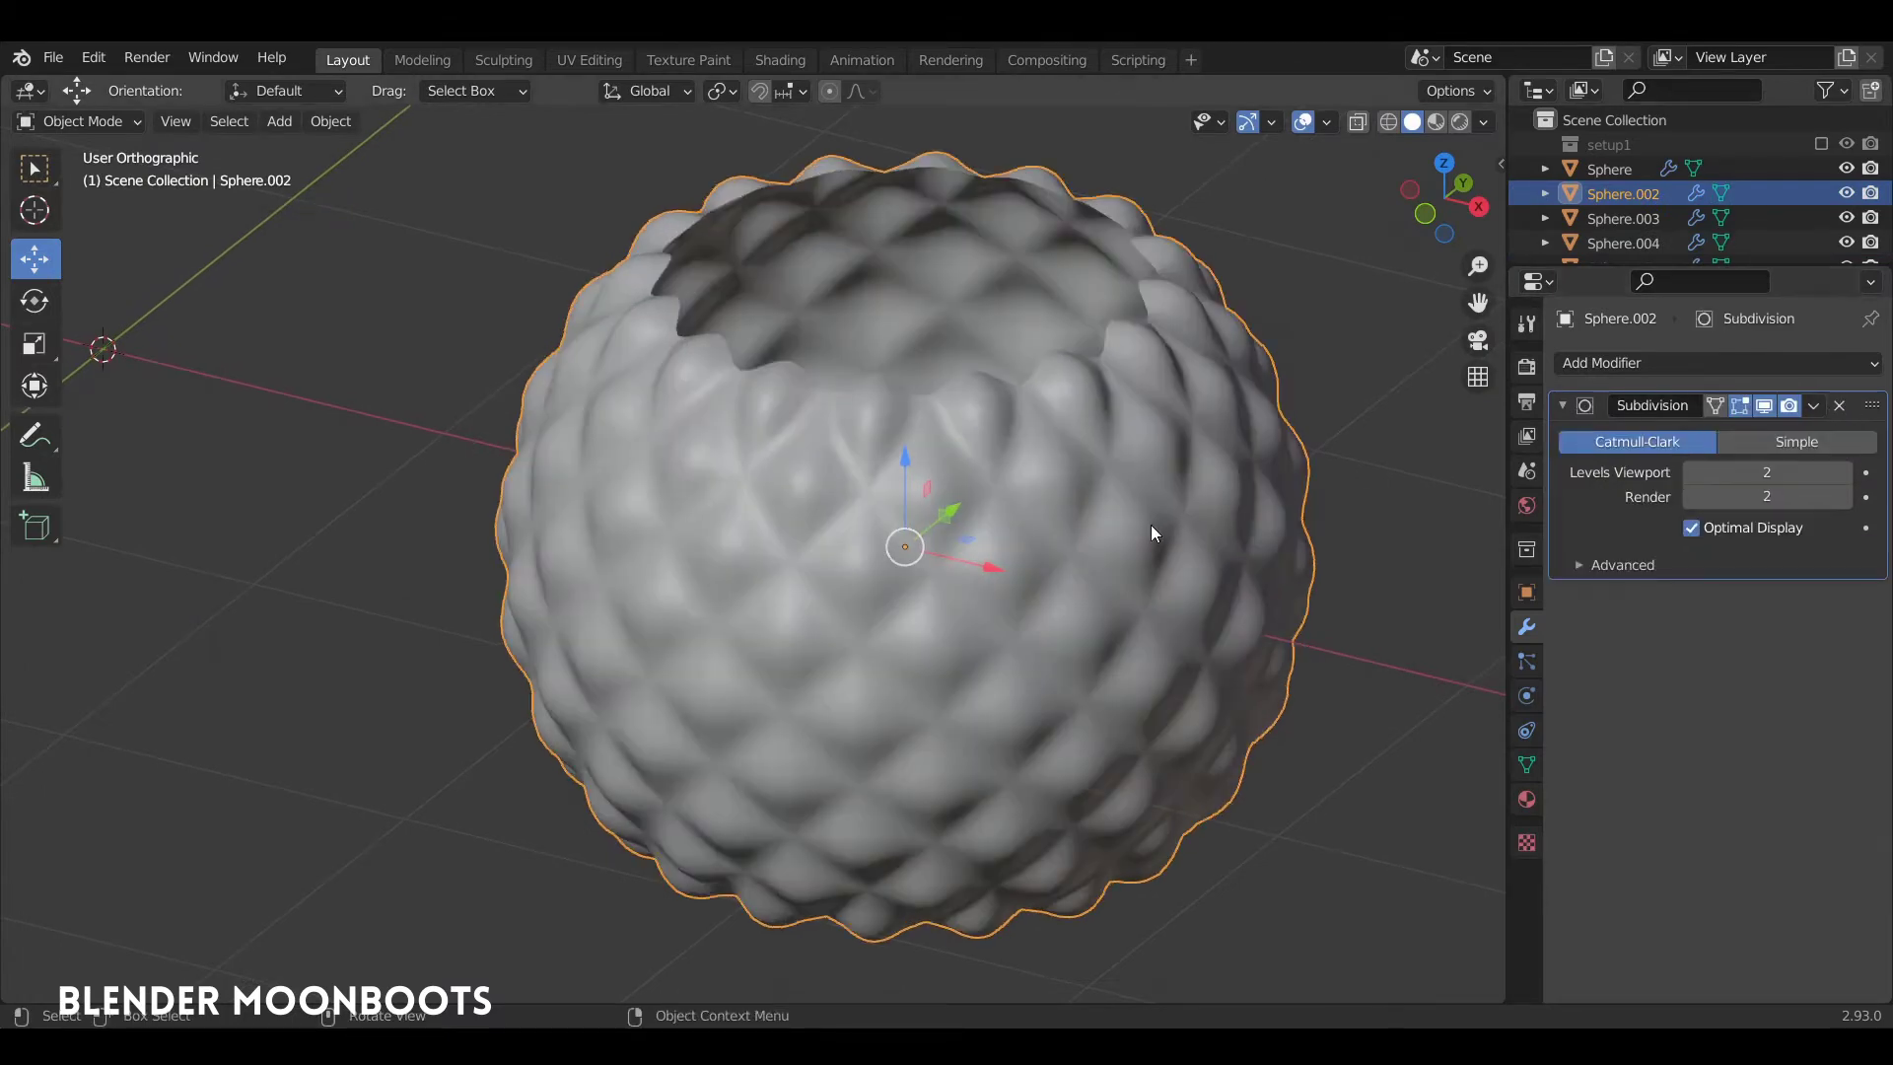
middle_drag(1151, 524, 1134, 489)
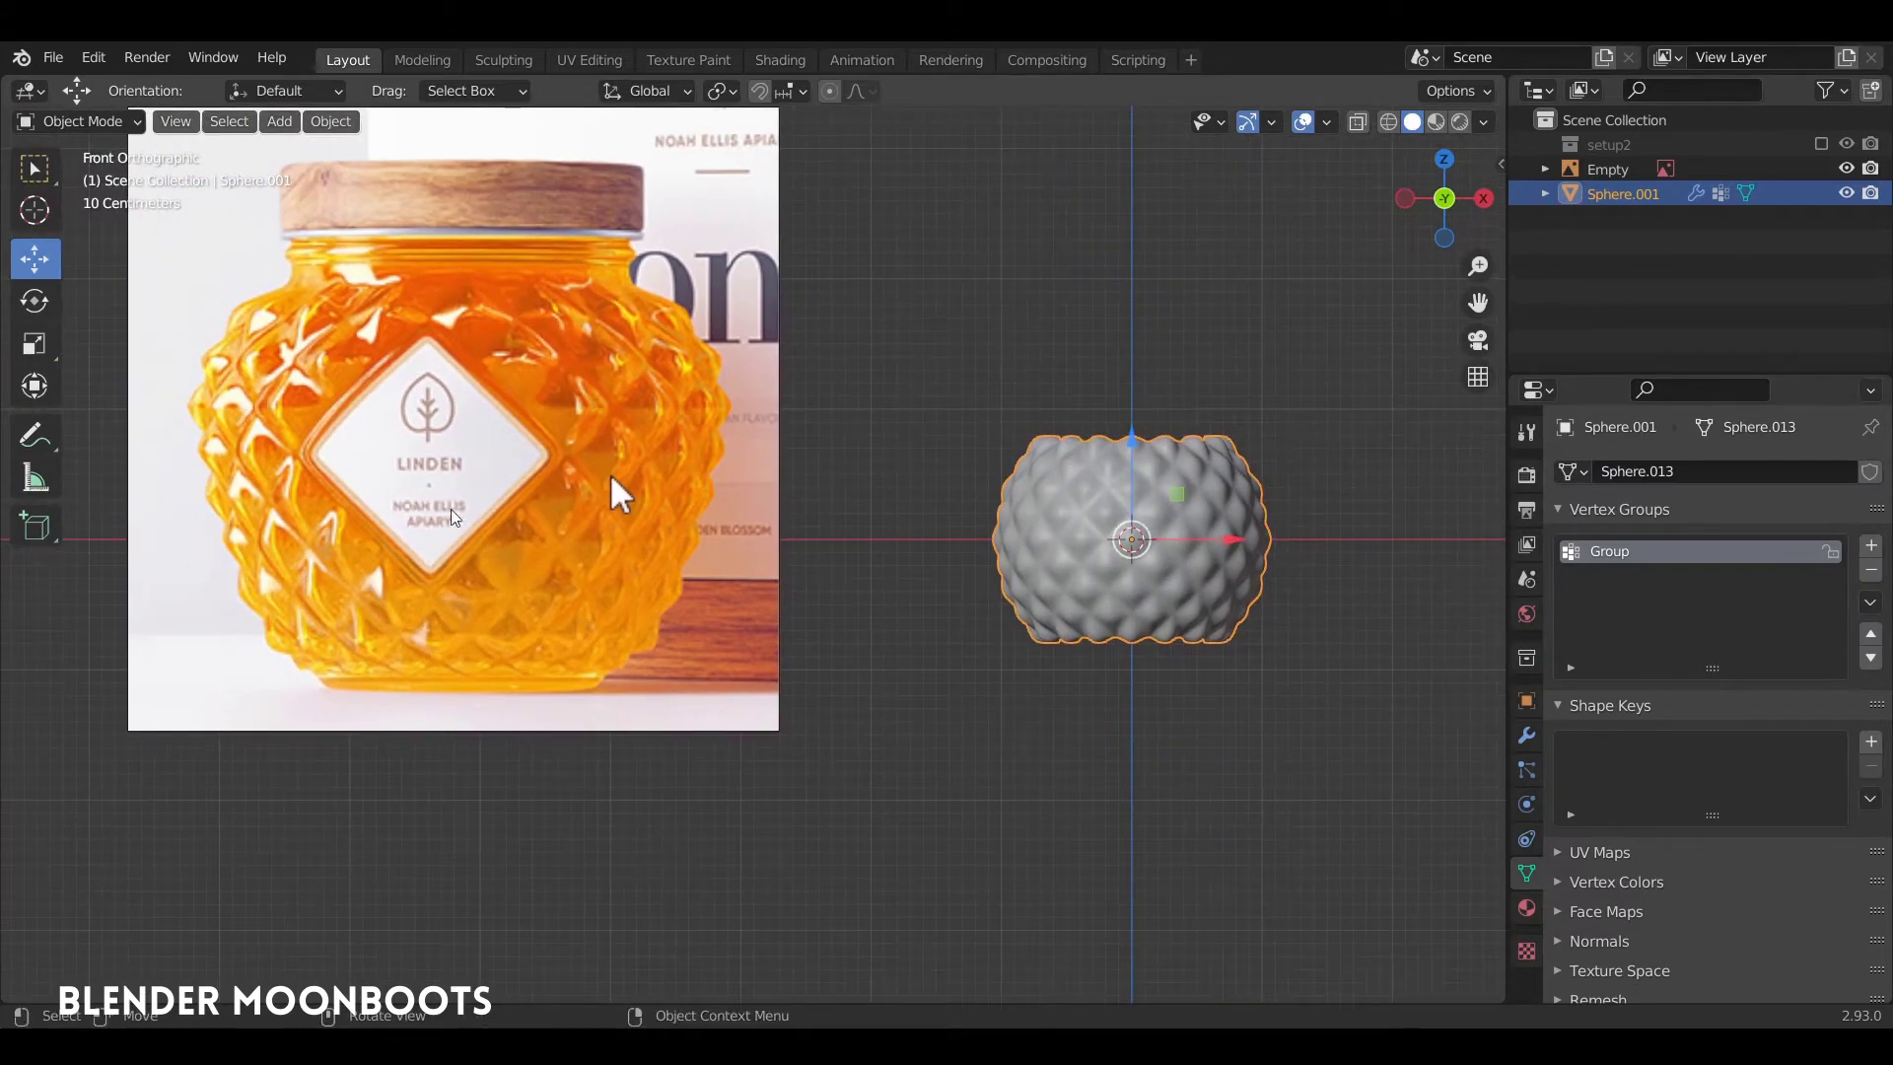
Move the jar body 4.3198 m along X and snap the 3D cursor to it
drag(1233, 545, 1026, 490)
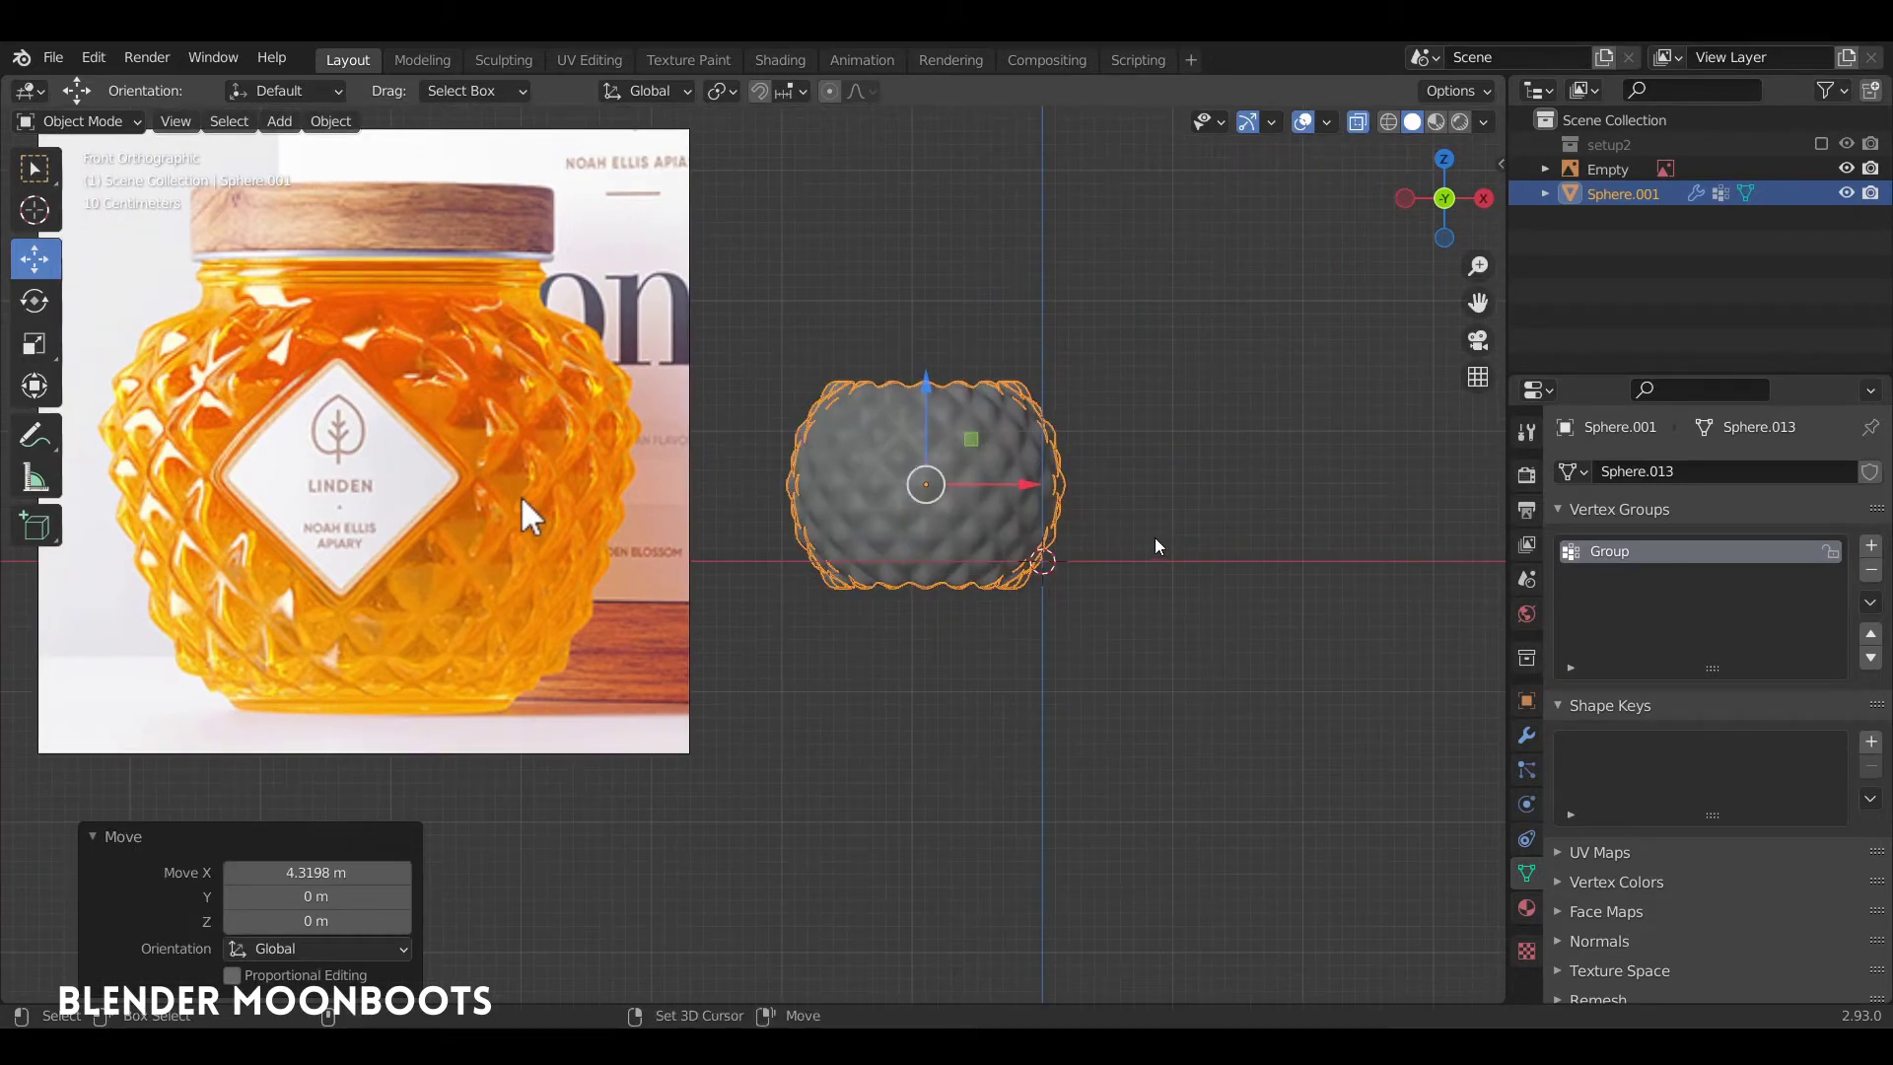
key(shift+s)
click(1139, 676)
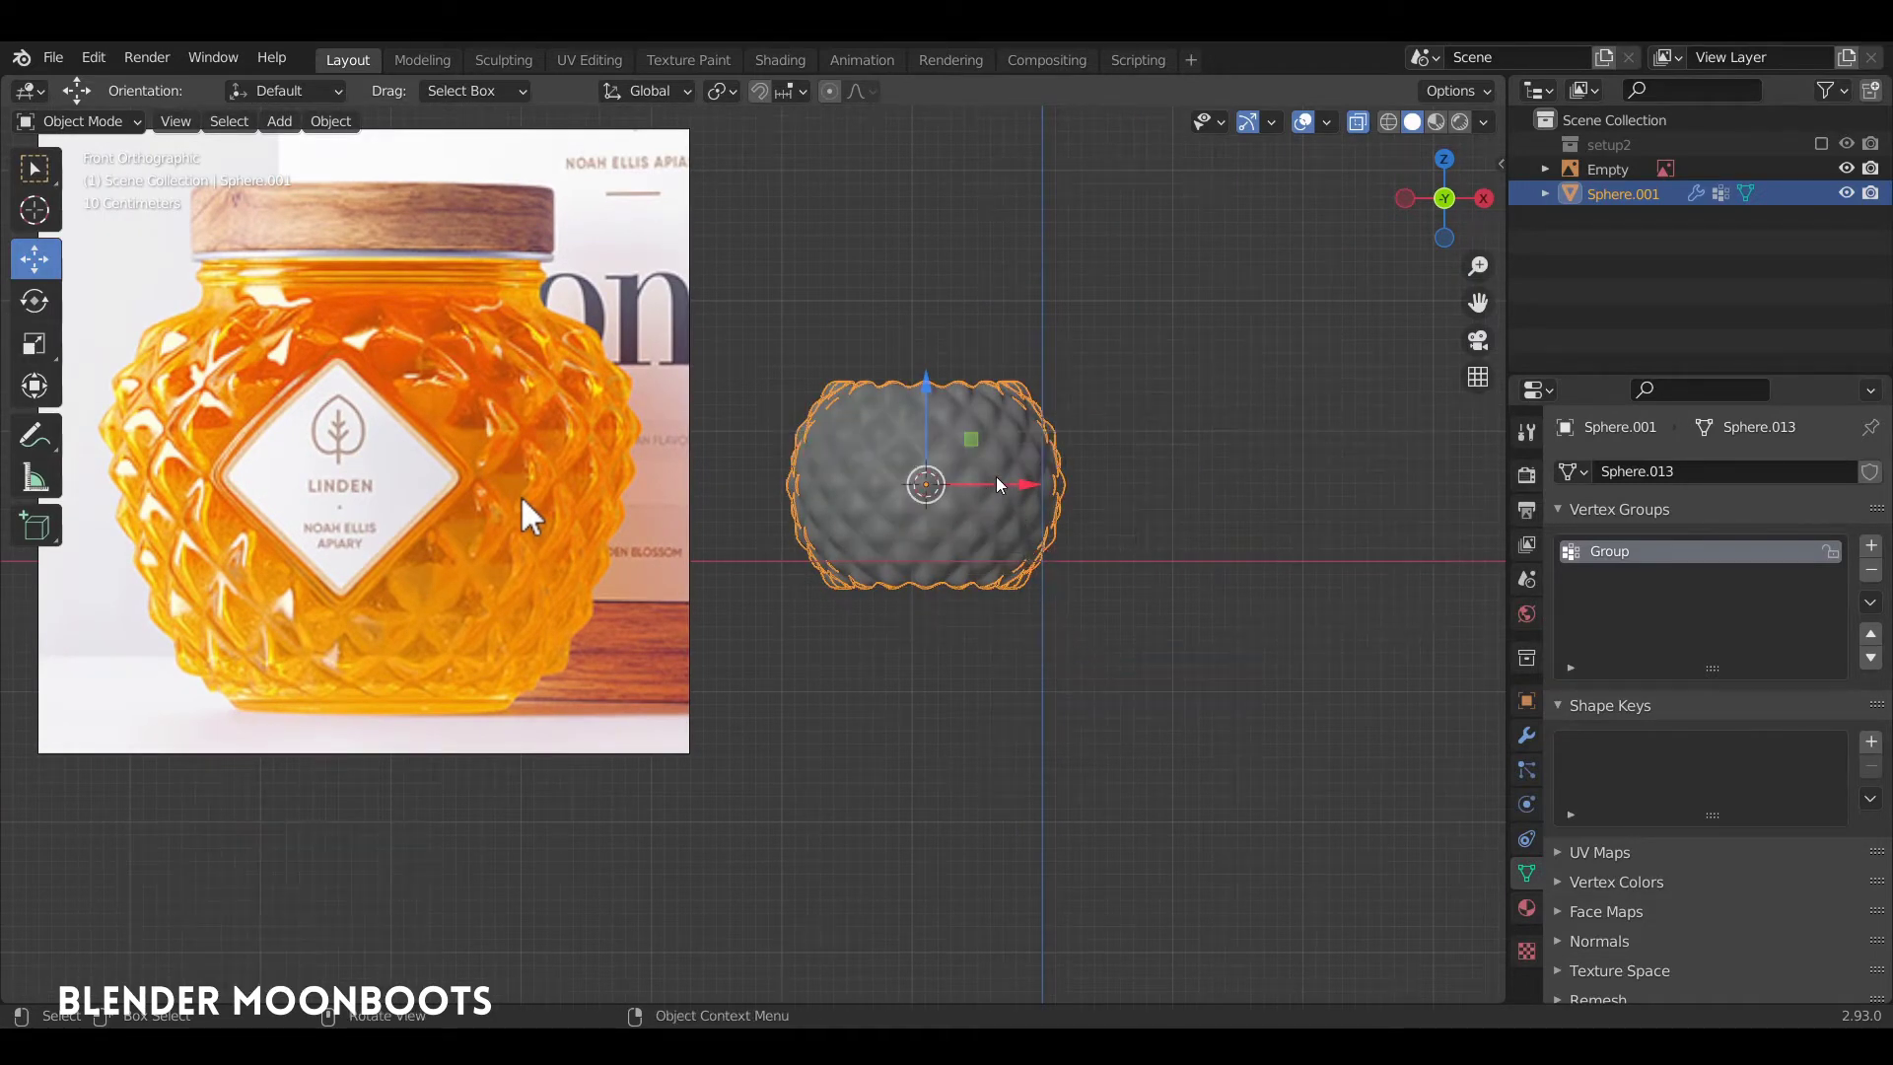
key(shift+a)
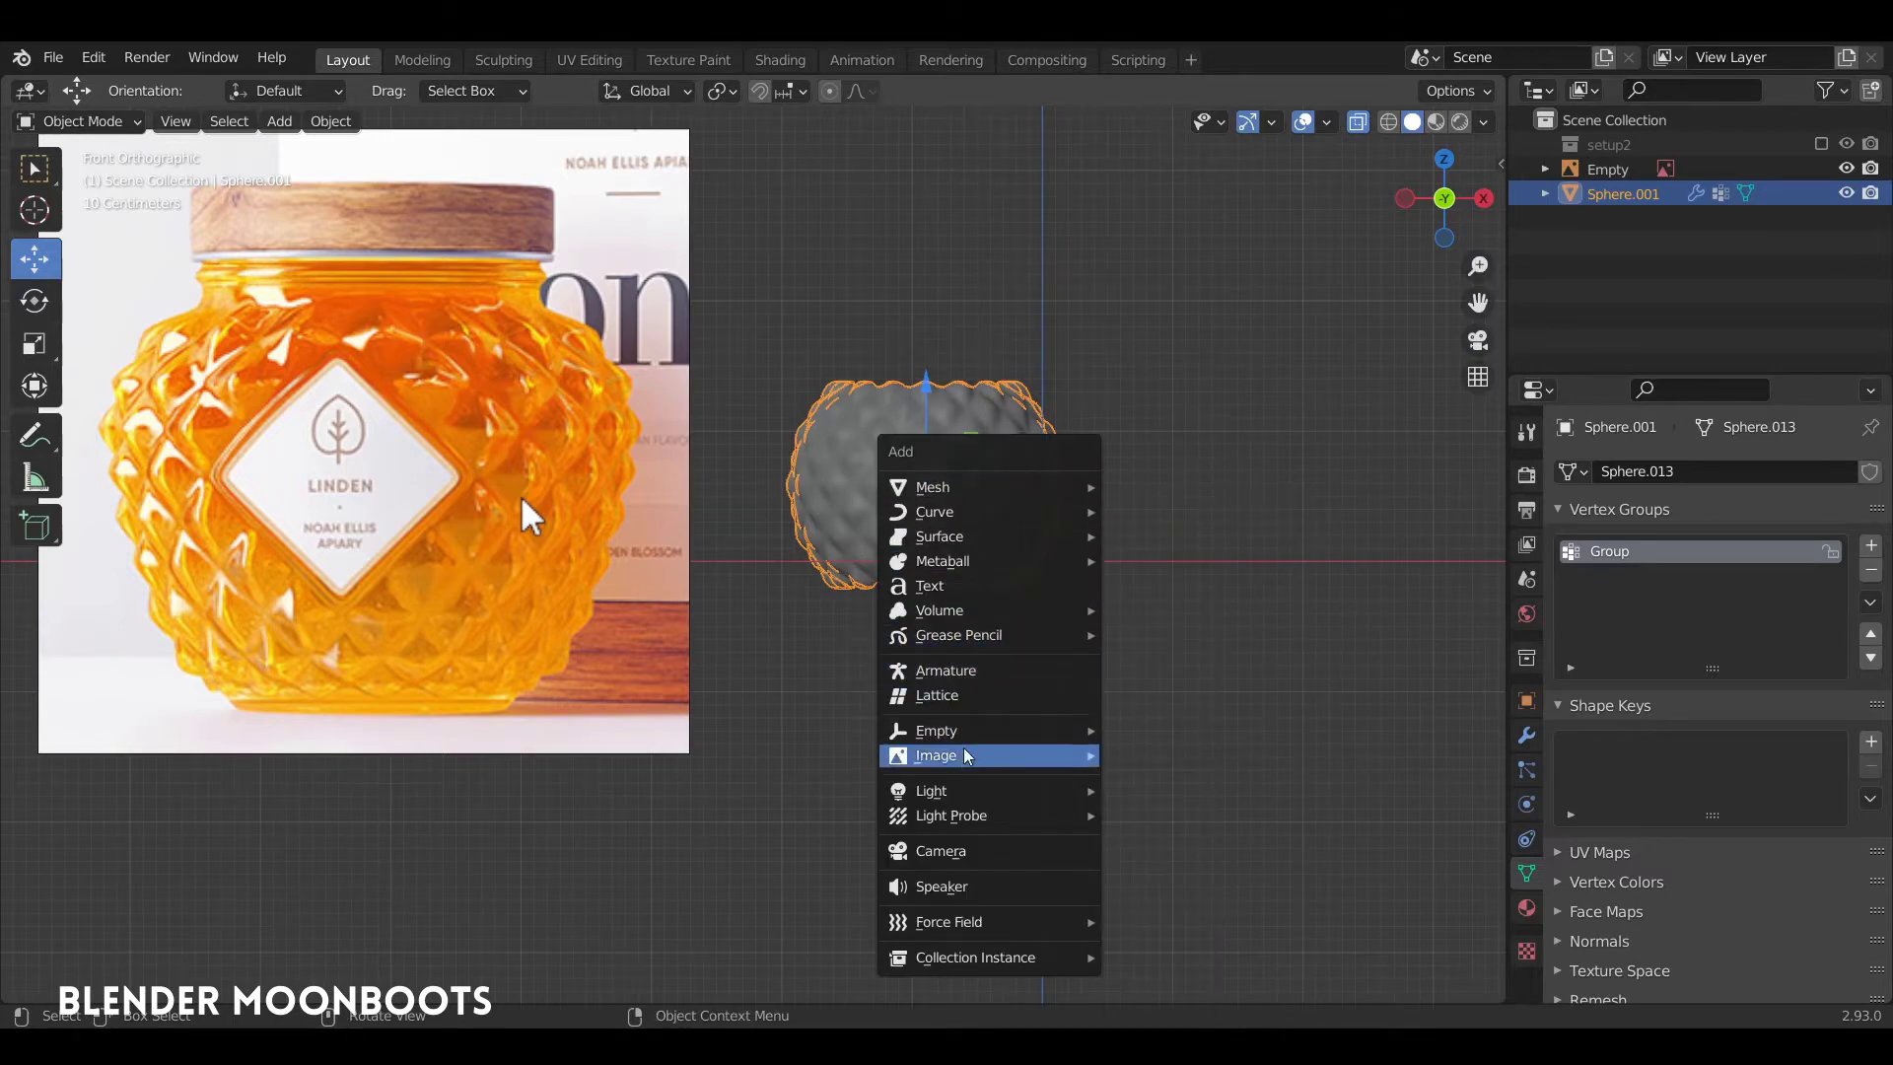
Add a lattice at the jar, scaled to 2.351 overall and 0.805 on Z
click(981, 696)
key(s)
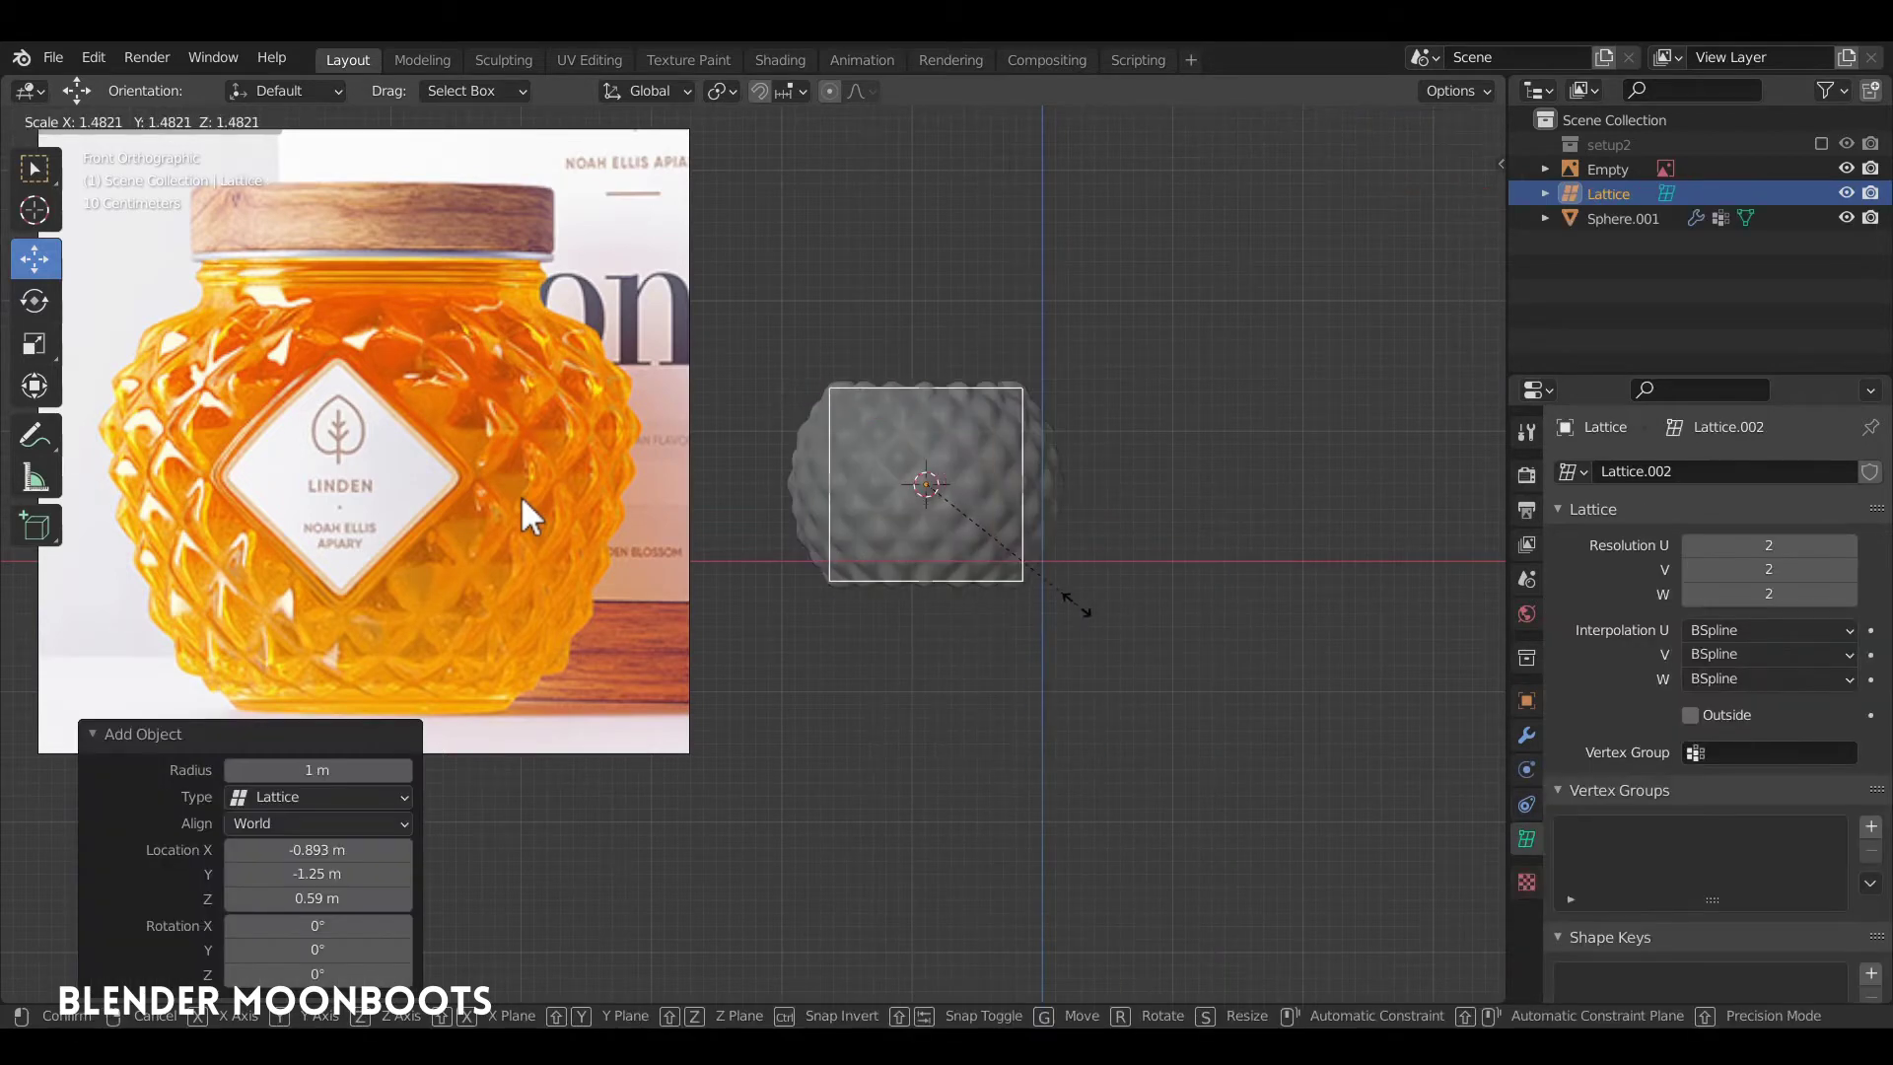
click(1192, 646)
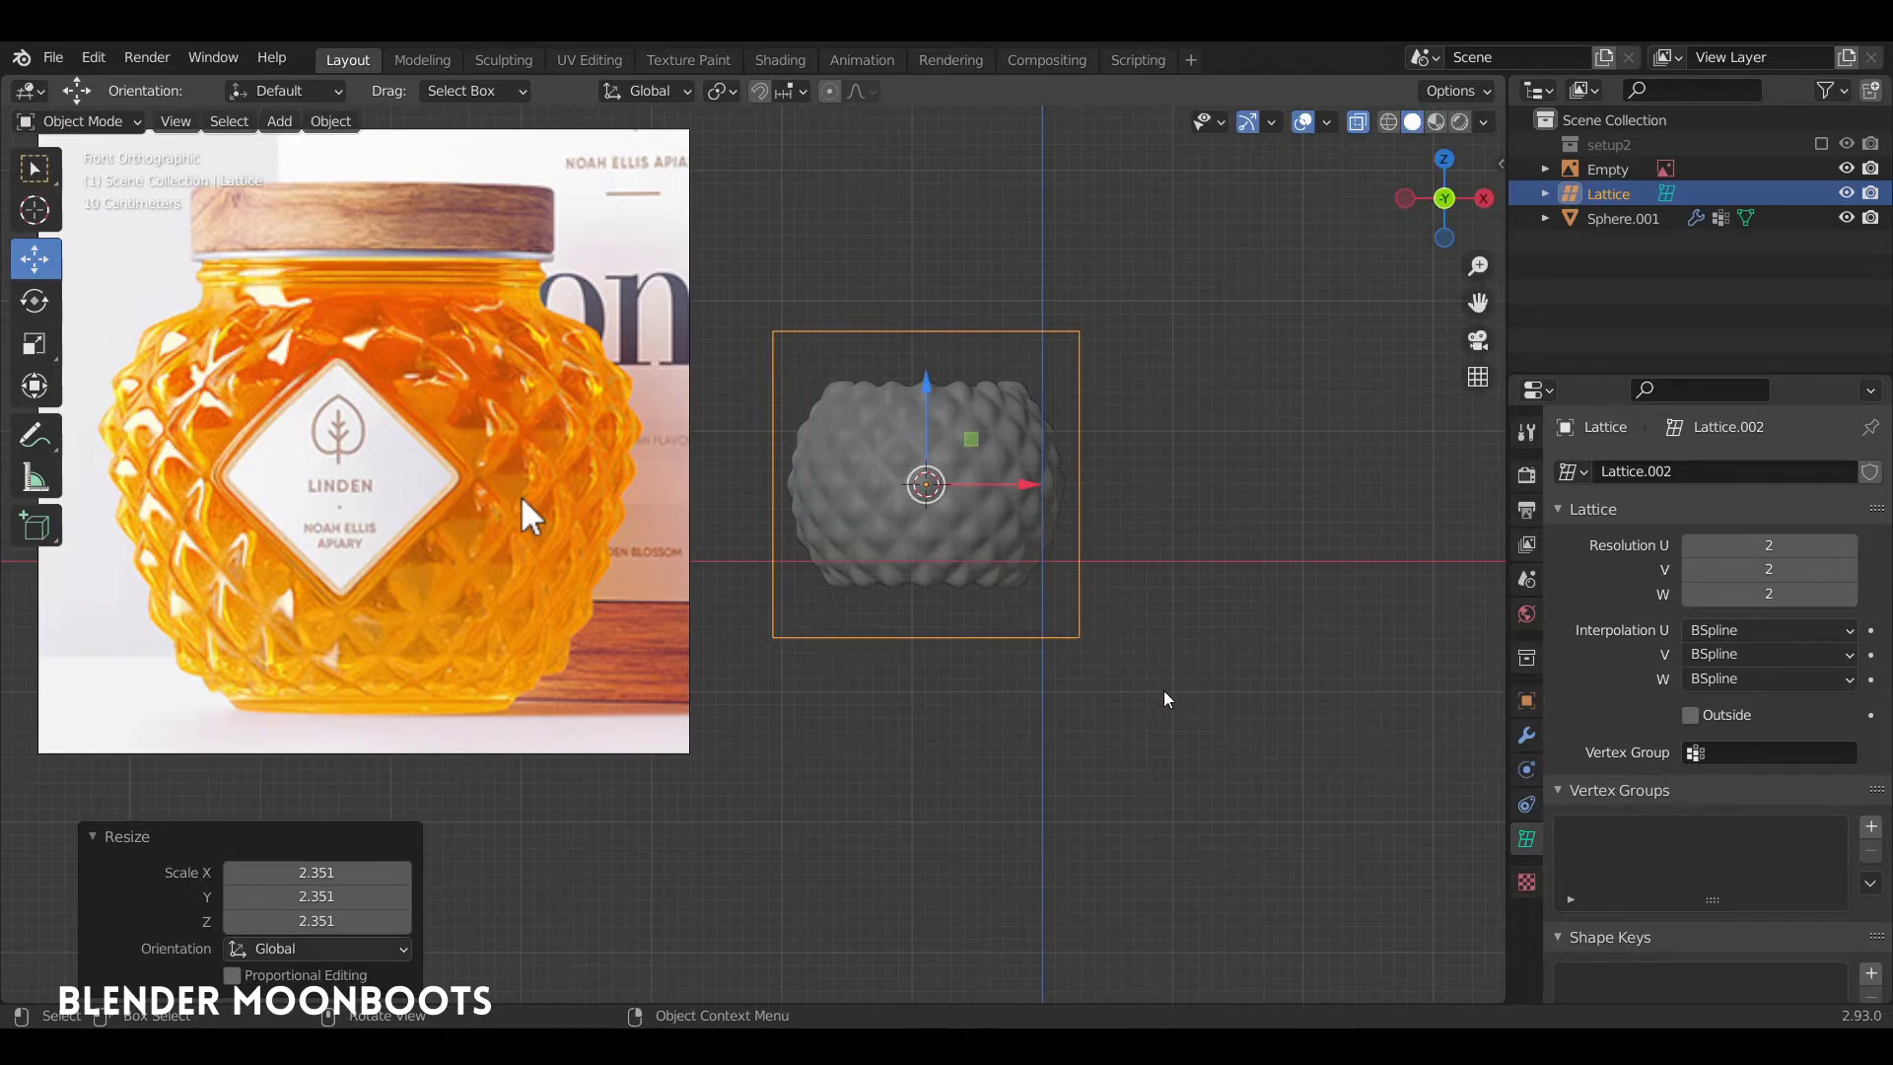
key(s)
key(z)
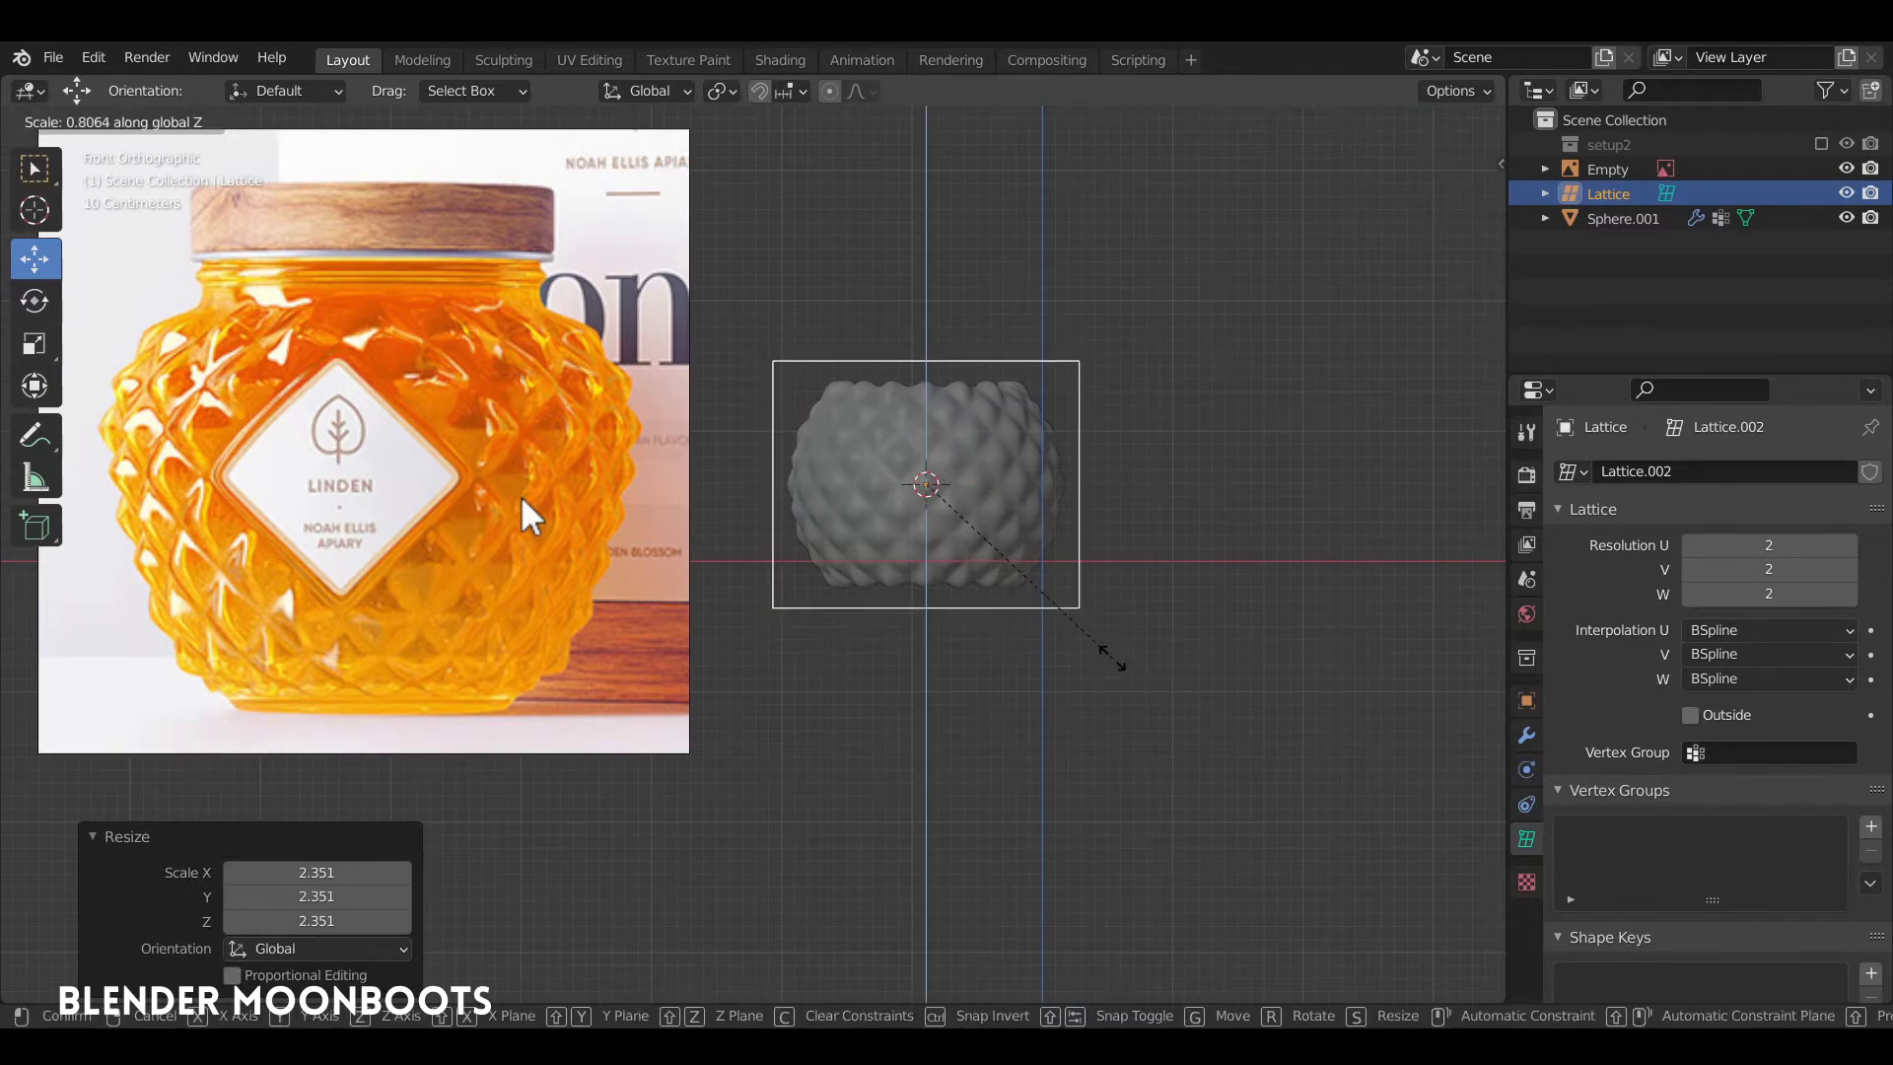
click(1114, 657)
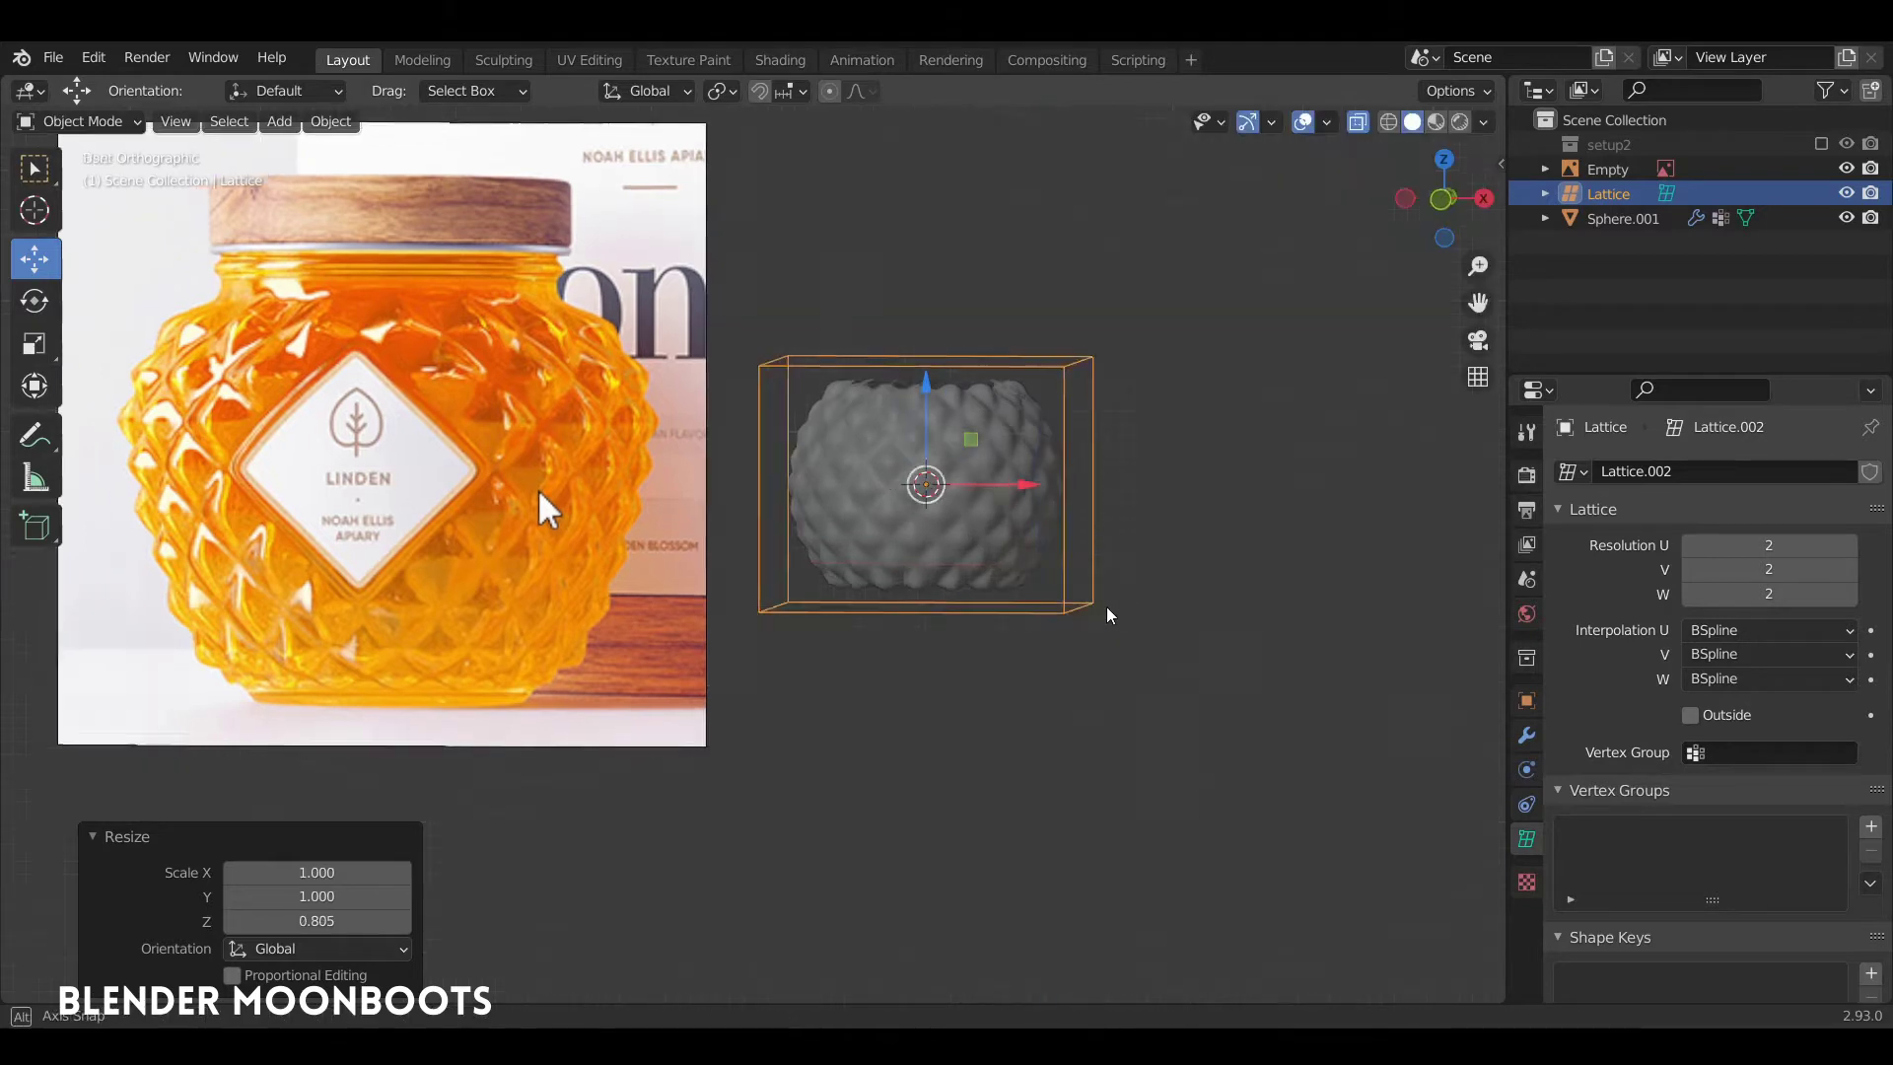
Set the lattice's Resolution W to 3 and orbit to inspect the cage
mouse_move(1108, 613)
middle_down()
mouse_move(1156, 615)
mouse_move(1151, 569)
middle_up()
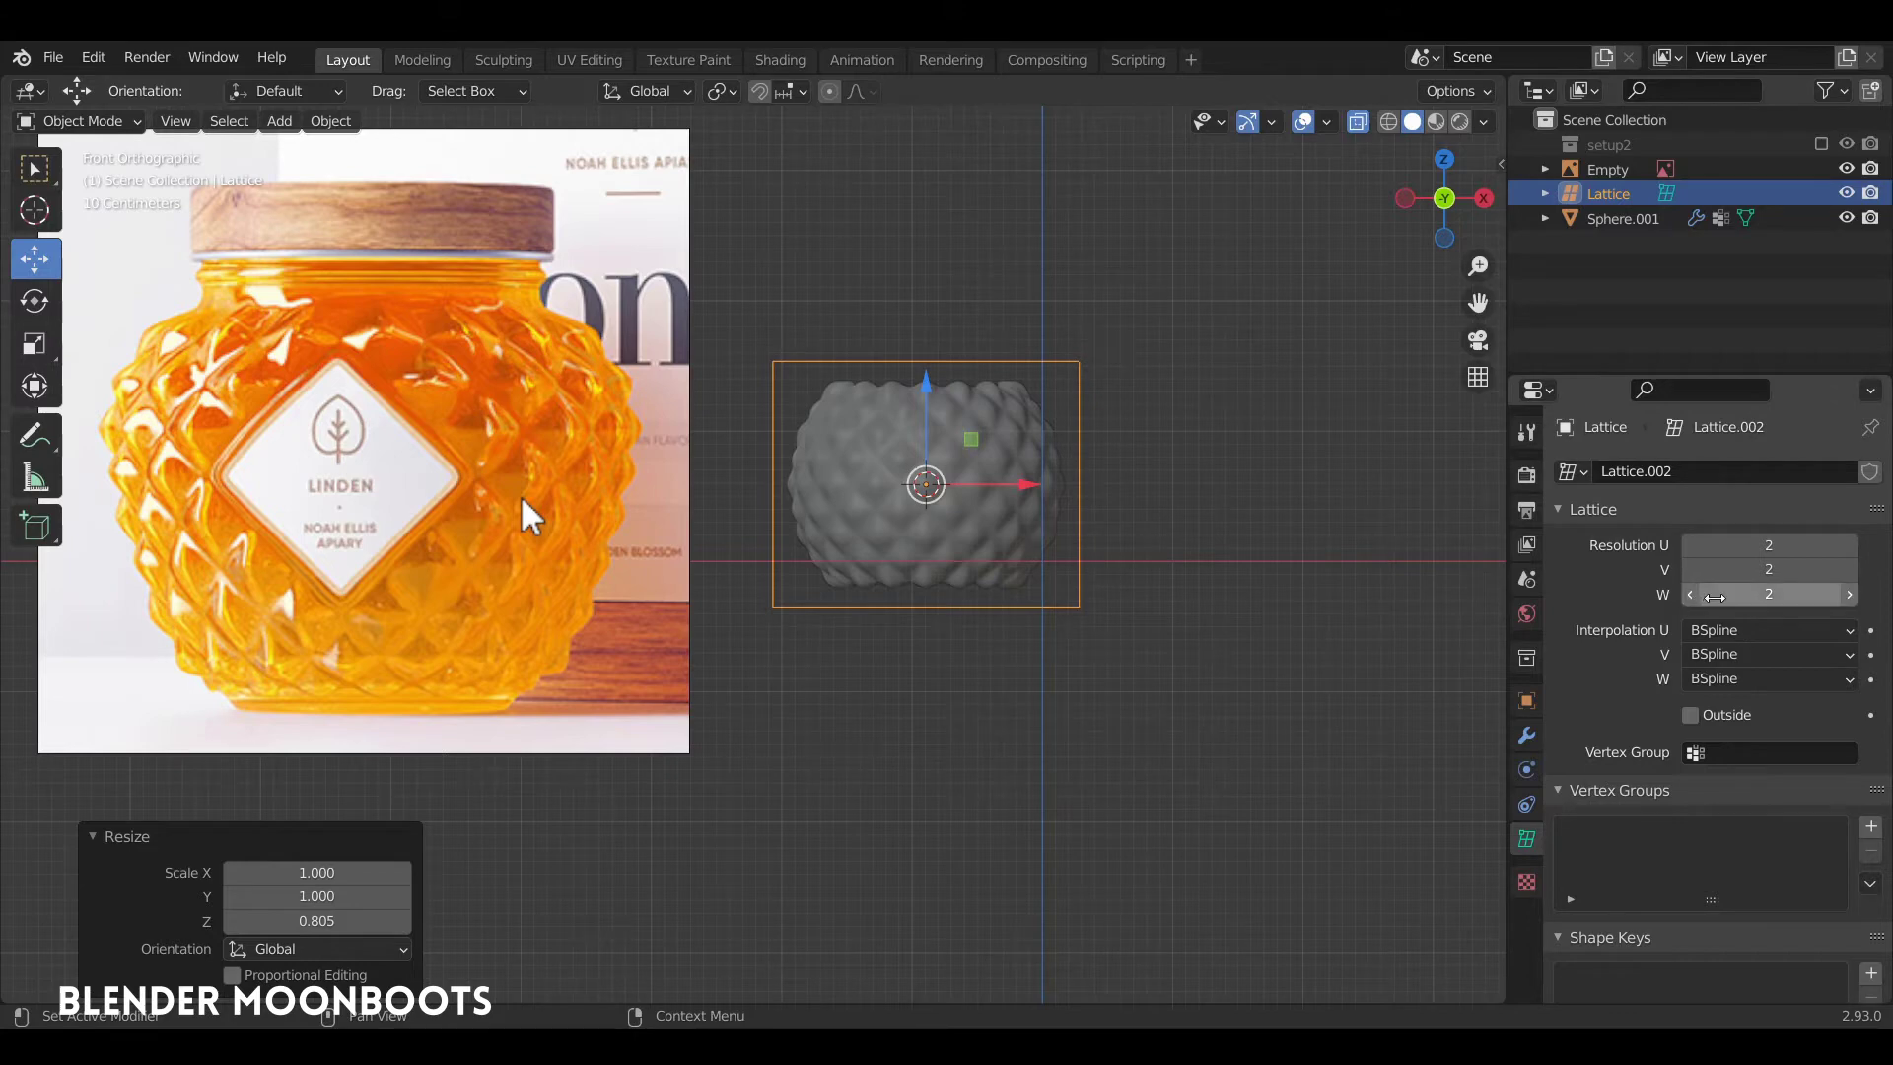
click(1850, 595)
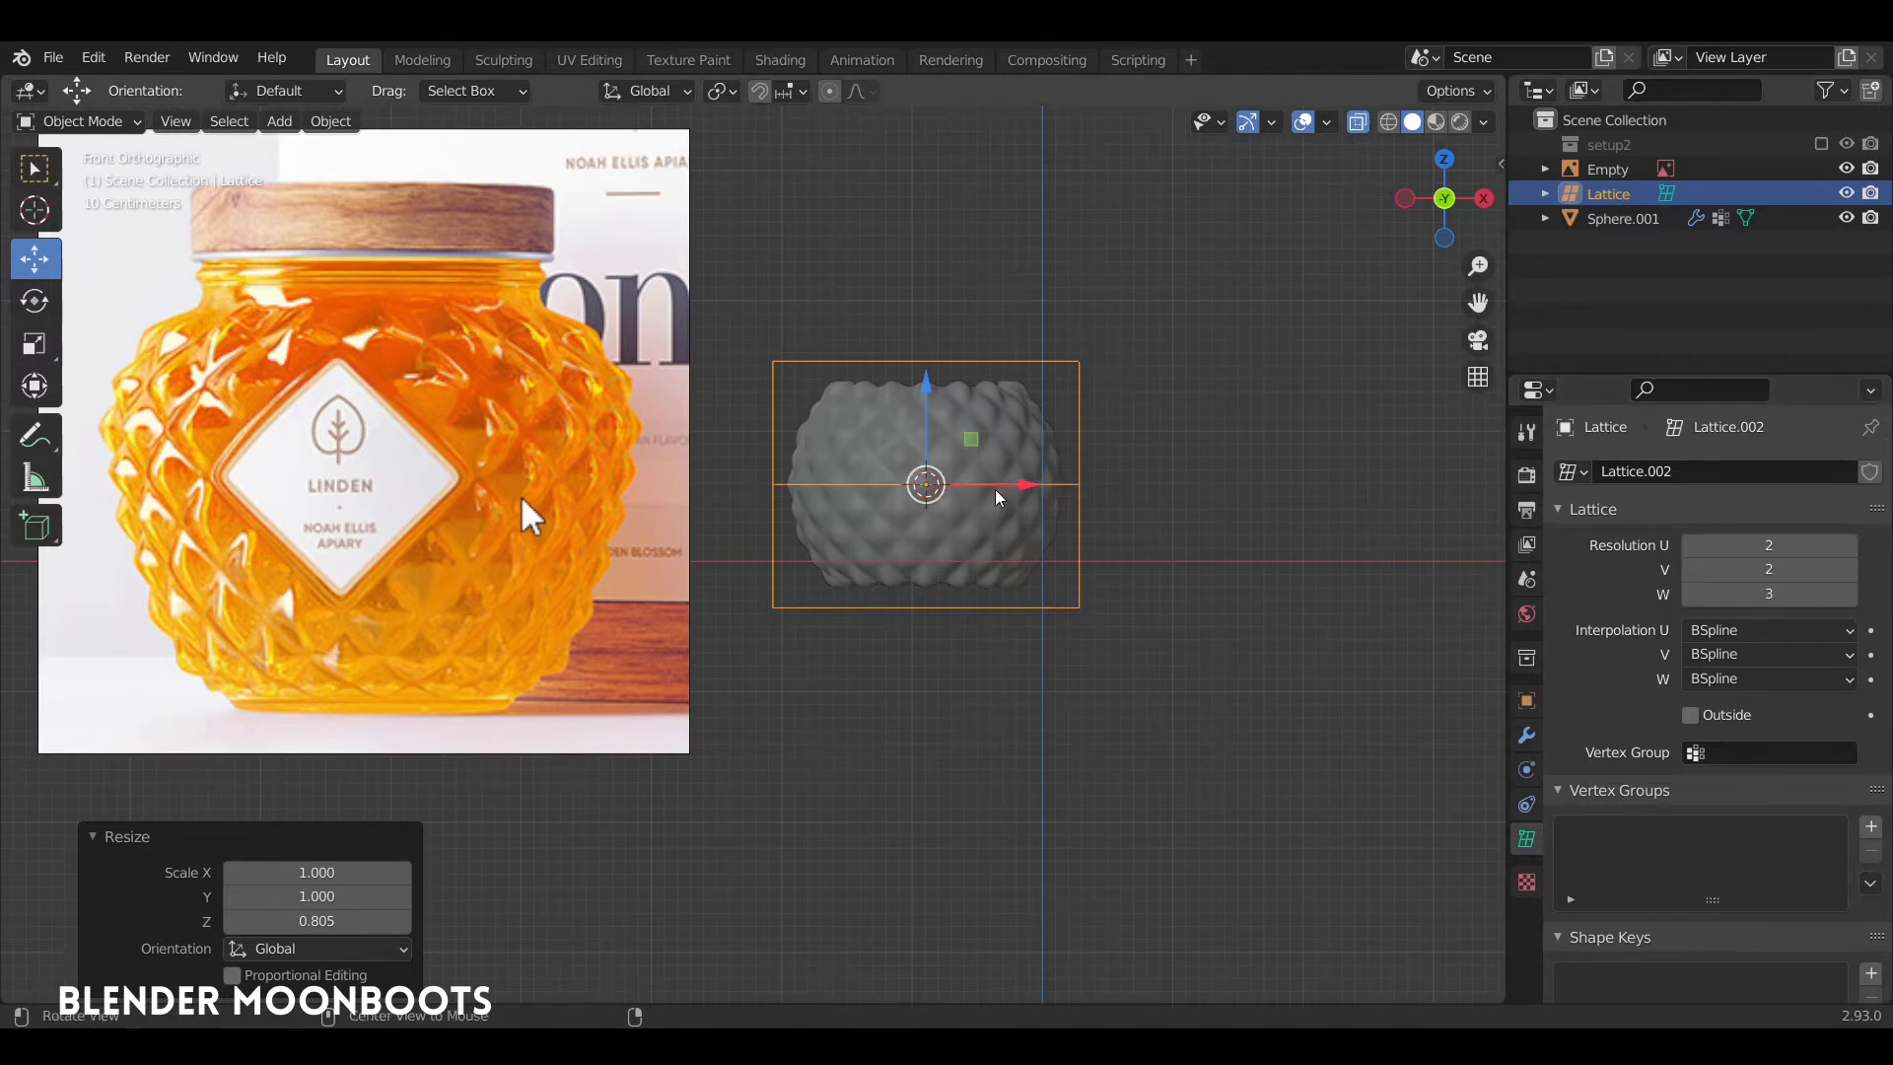
mouse_move(858, 489)
middle_down()
mouse_move(1048, 462)
mouse_move(1134, 513)
middle_up()
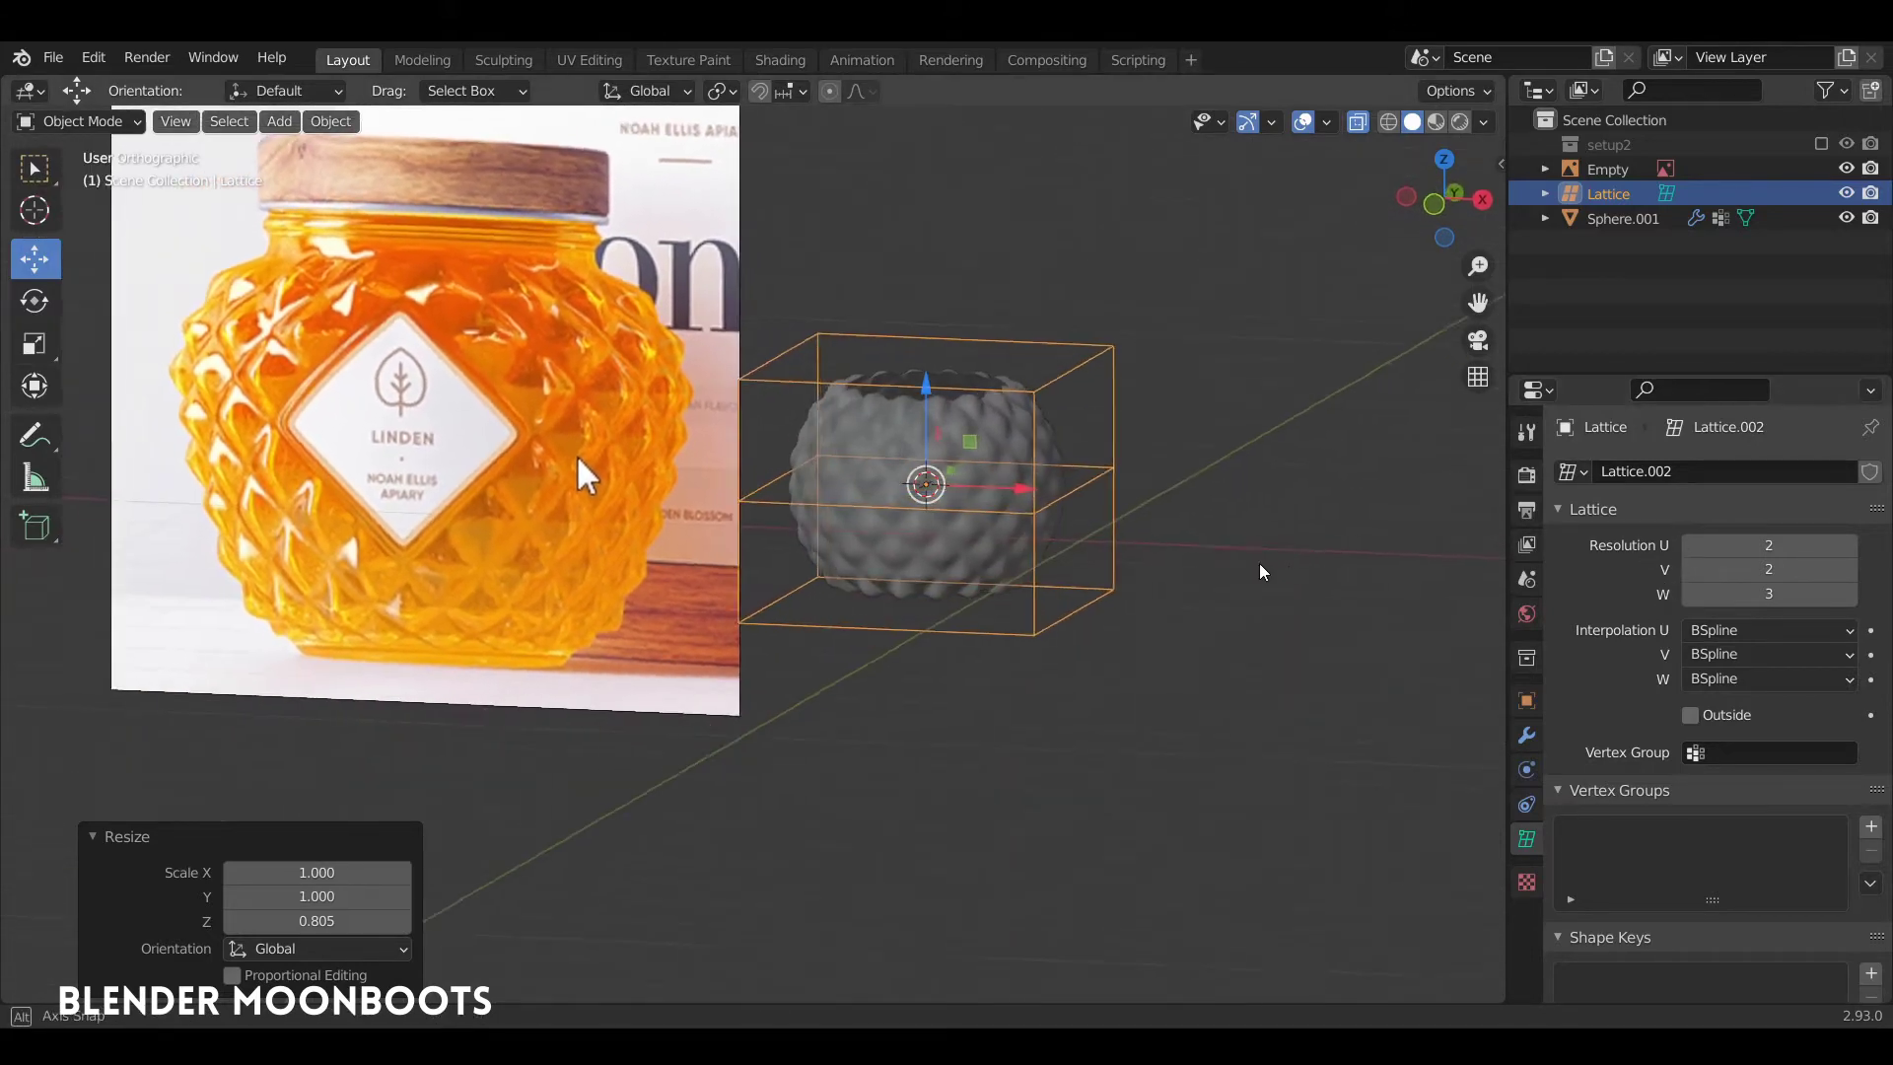
mouse_move(1259, 562)
middle_down()
mouse_move(1285, 545)
mouse_move(1113, 408)
middle_up()
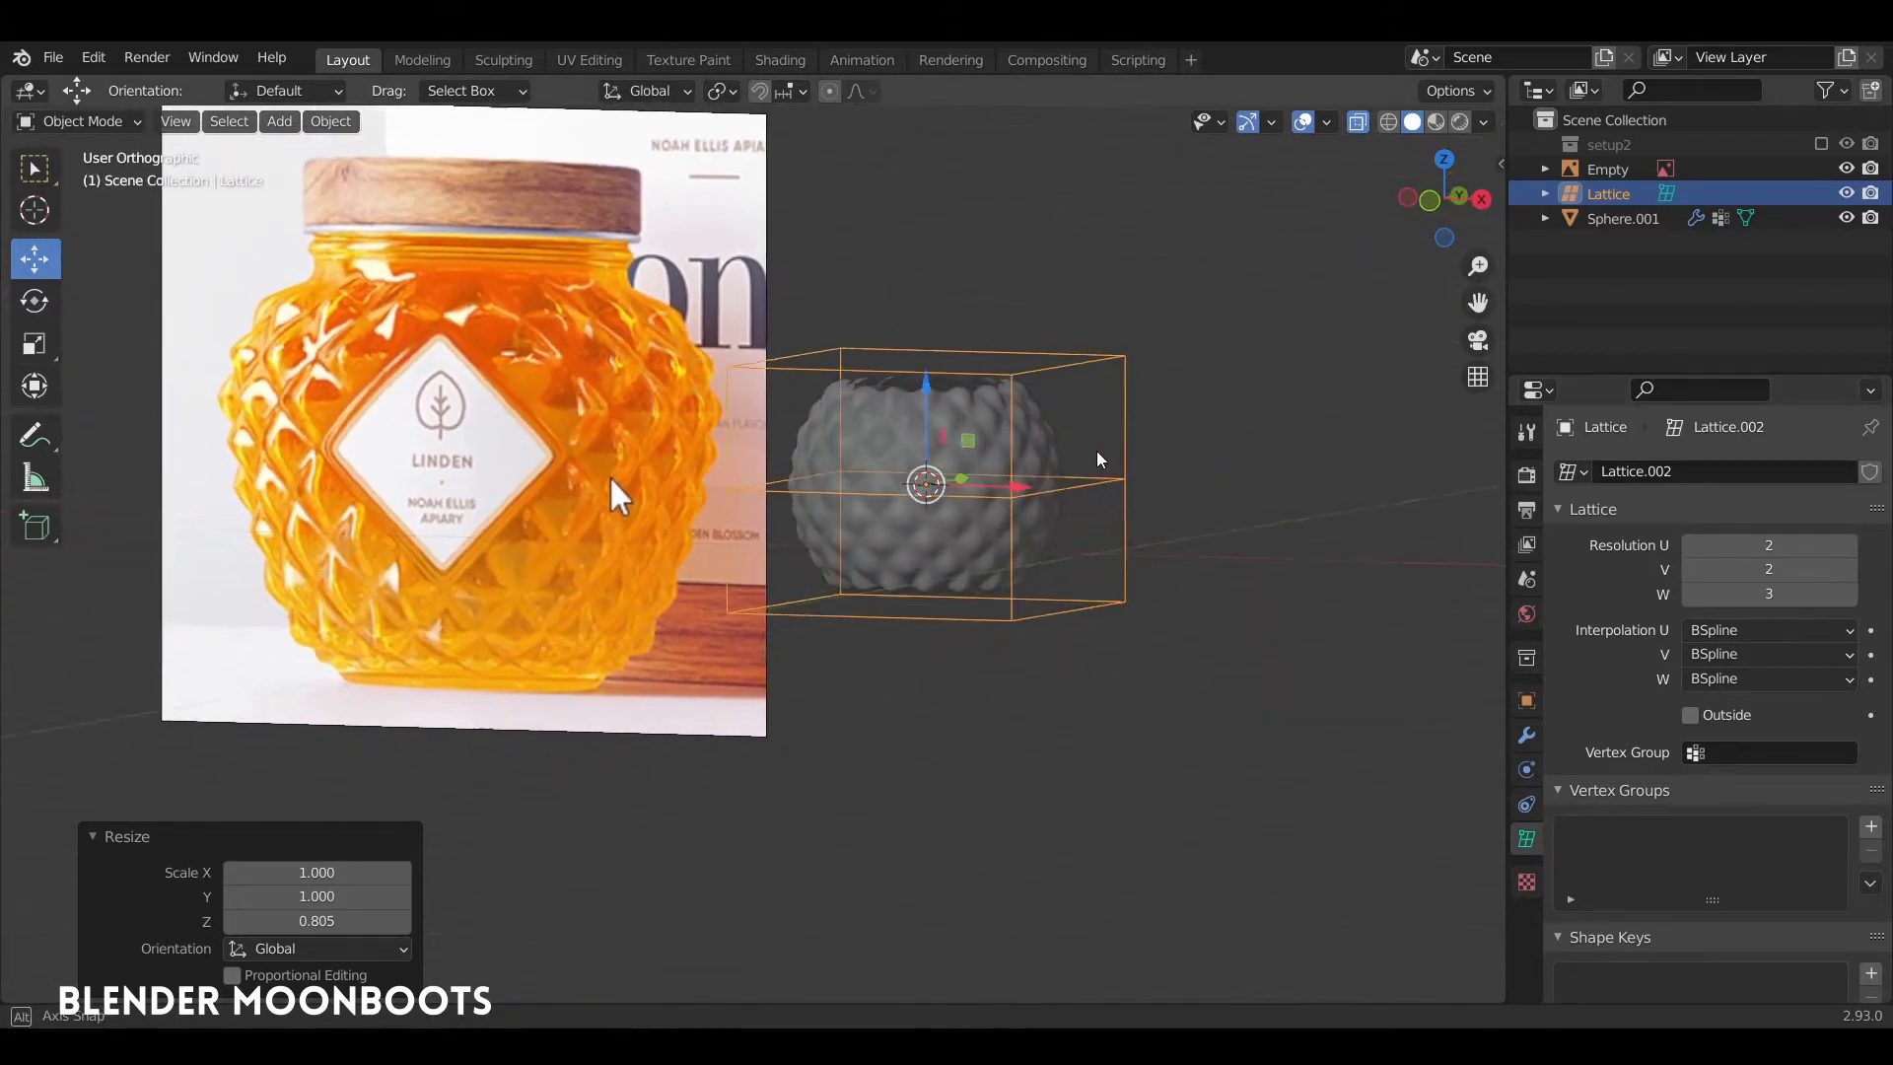
Add a Lattice modifier to Sphere.001 below Subdivision, with Object set to Lattice
click(1053, 455)
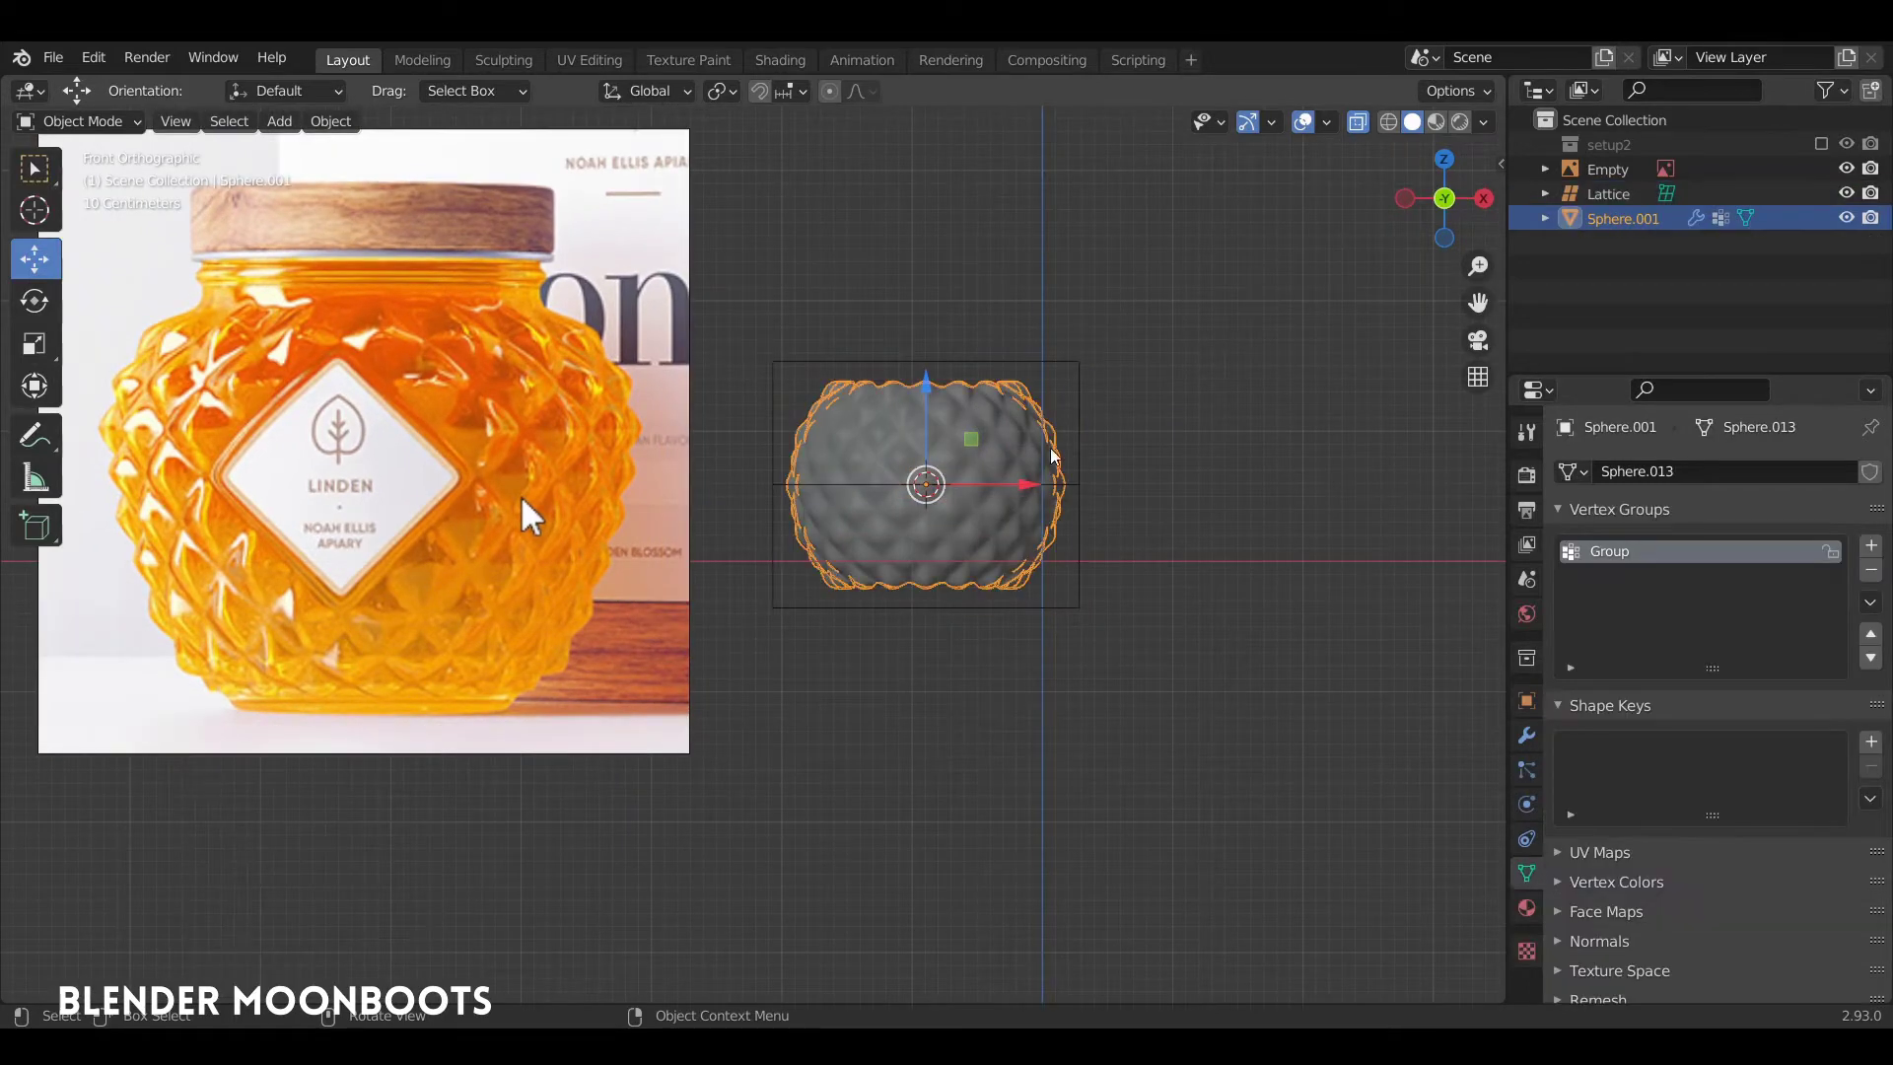
click(1528, 736)
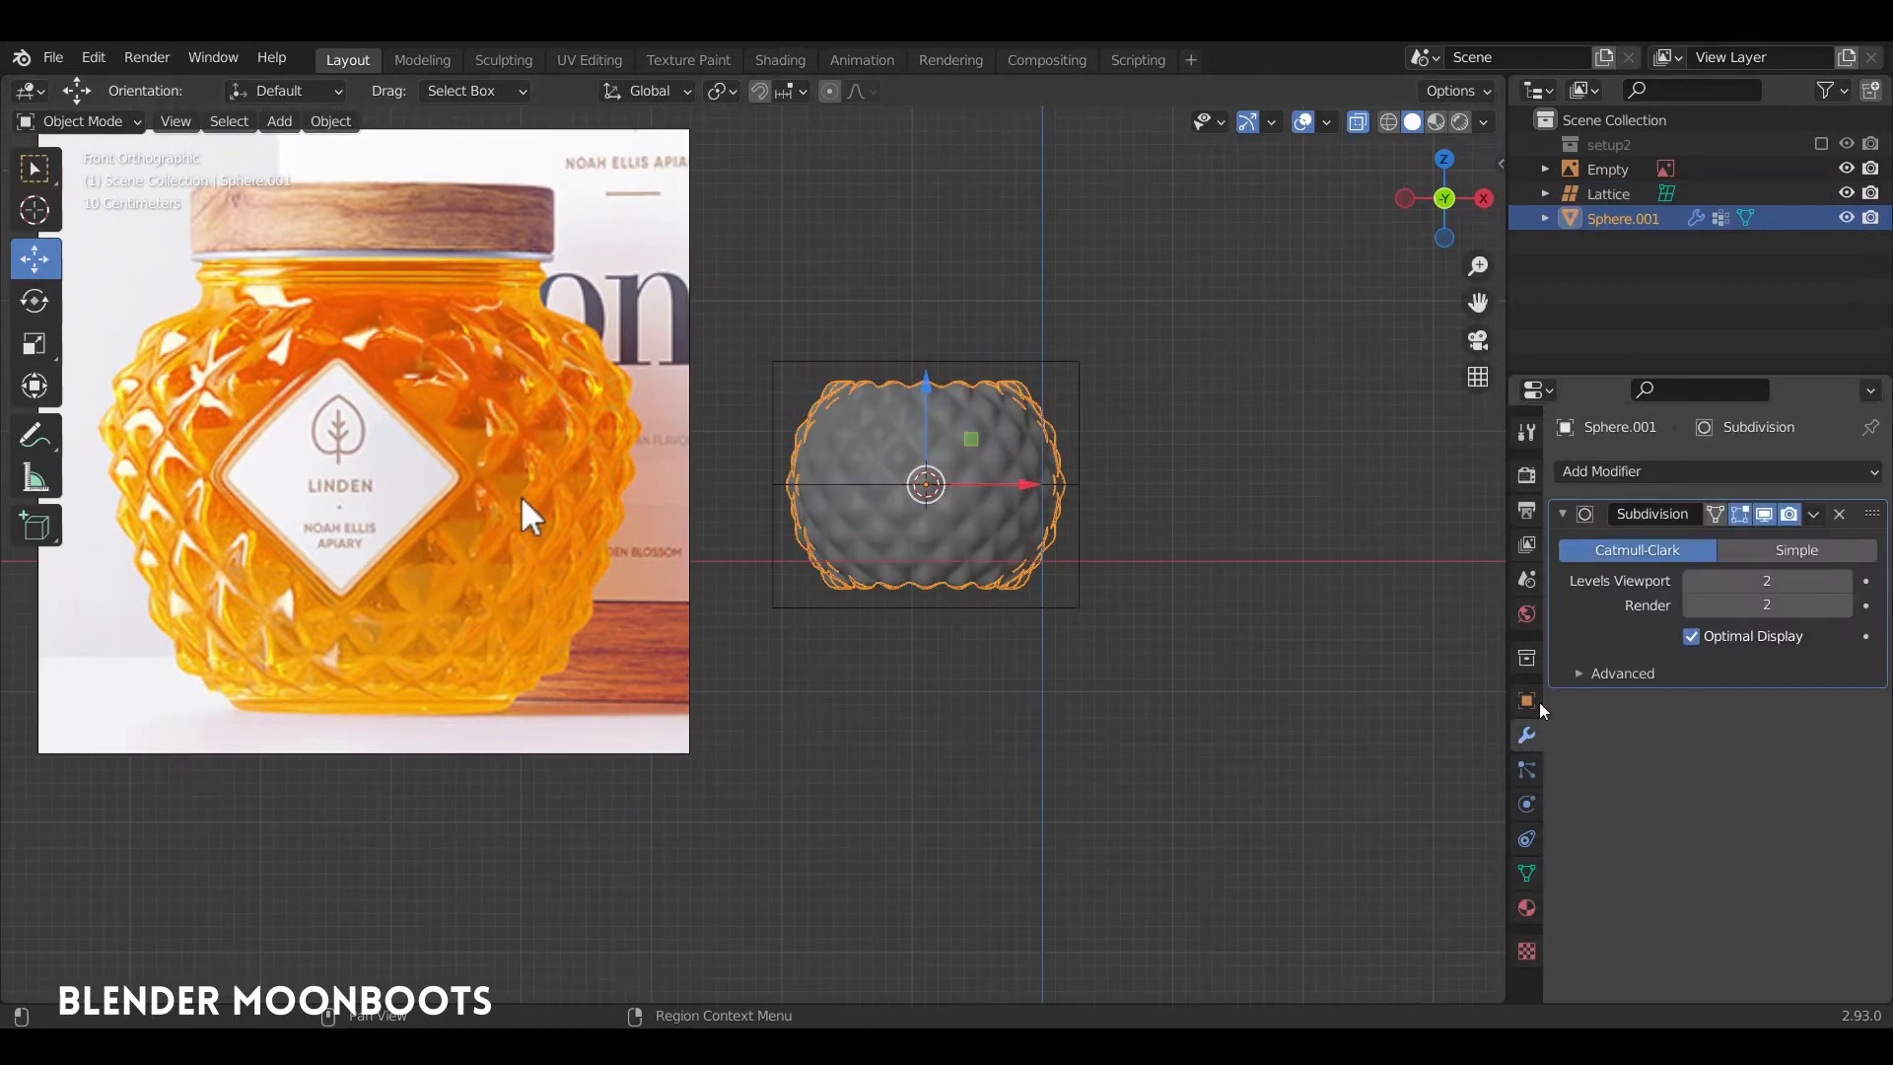
click(1640, 474)
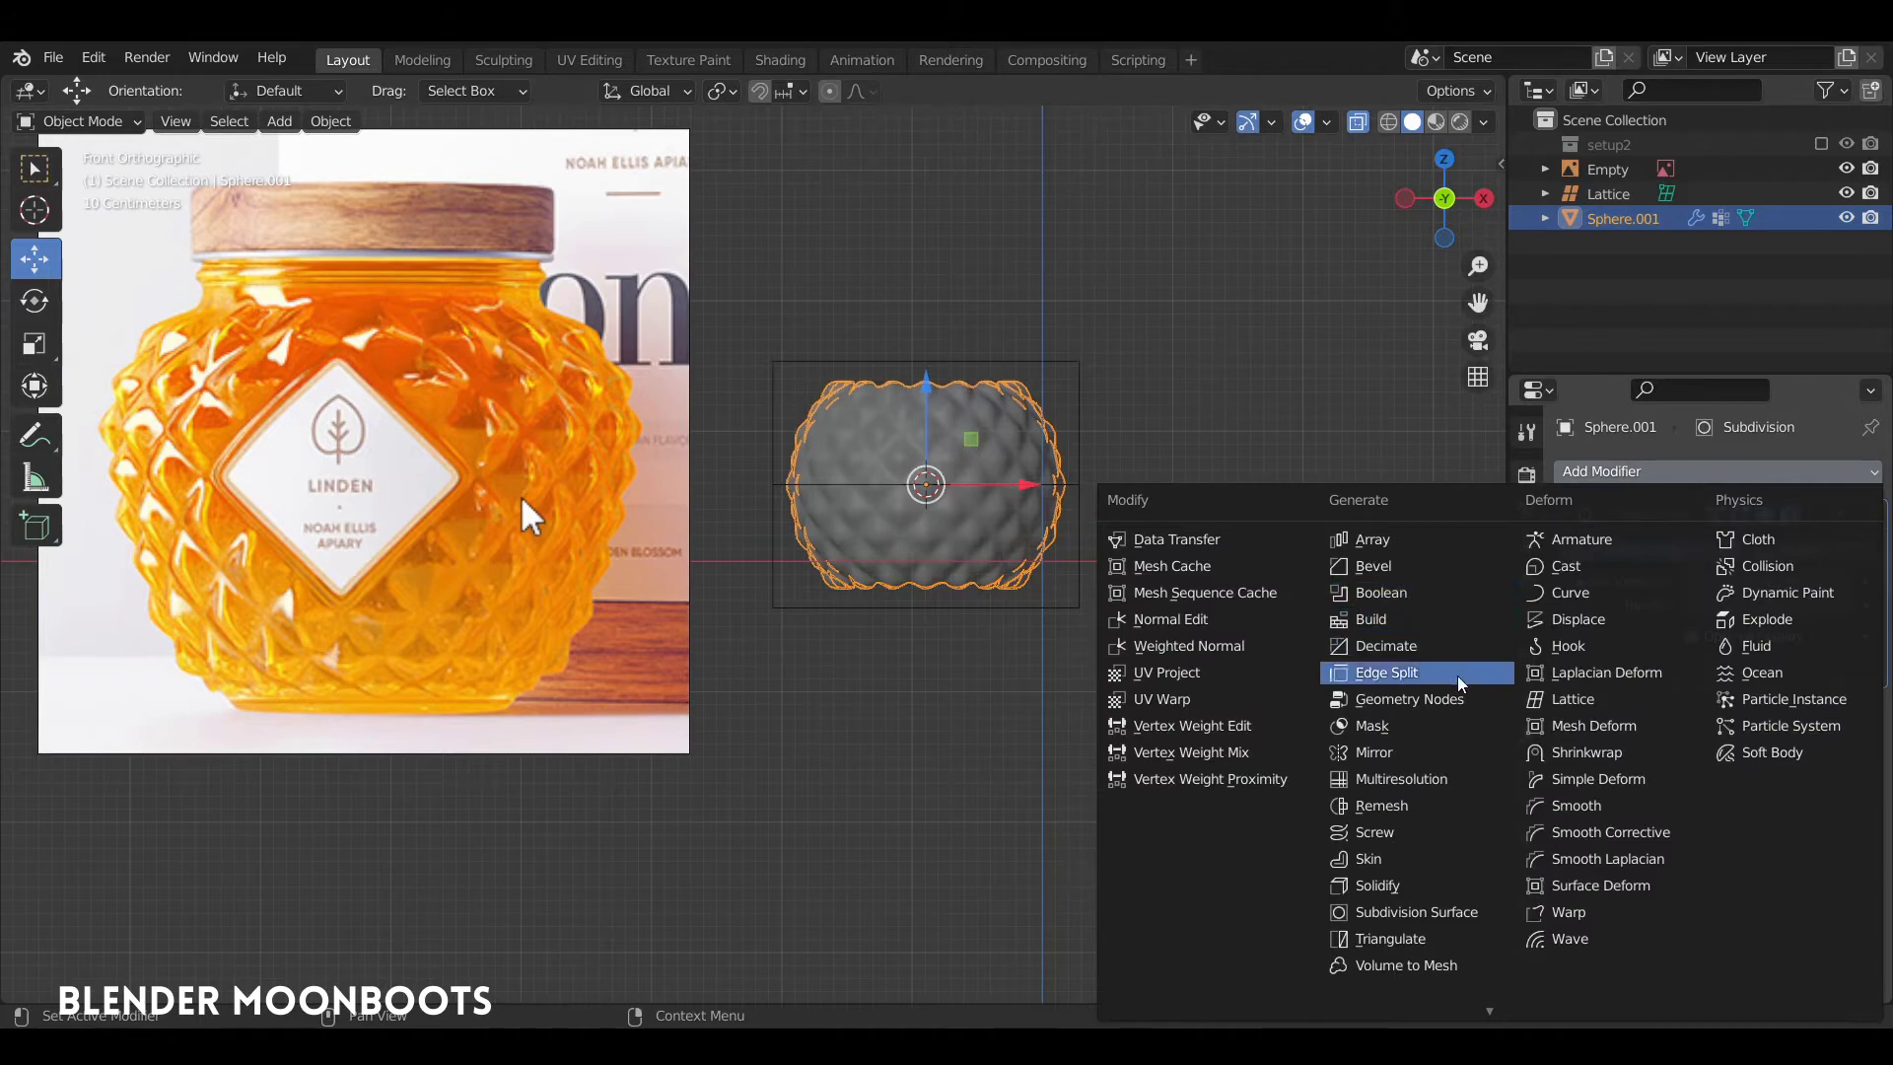
click(1607, 699)
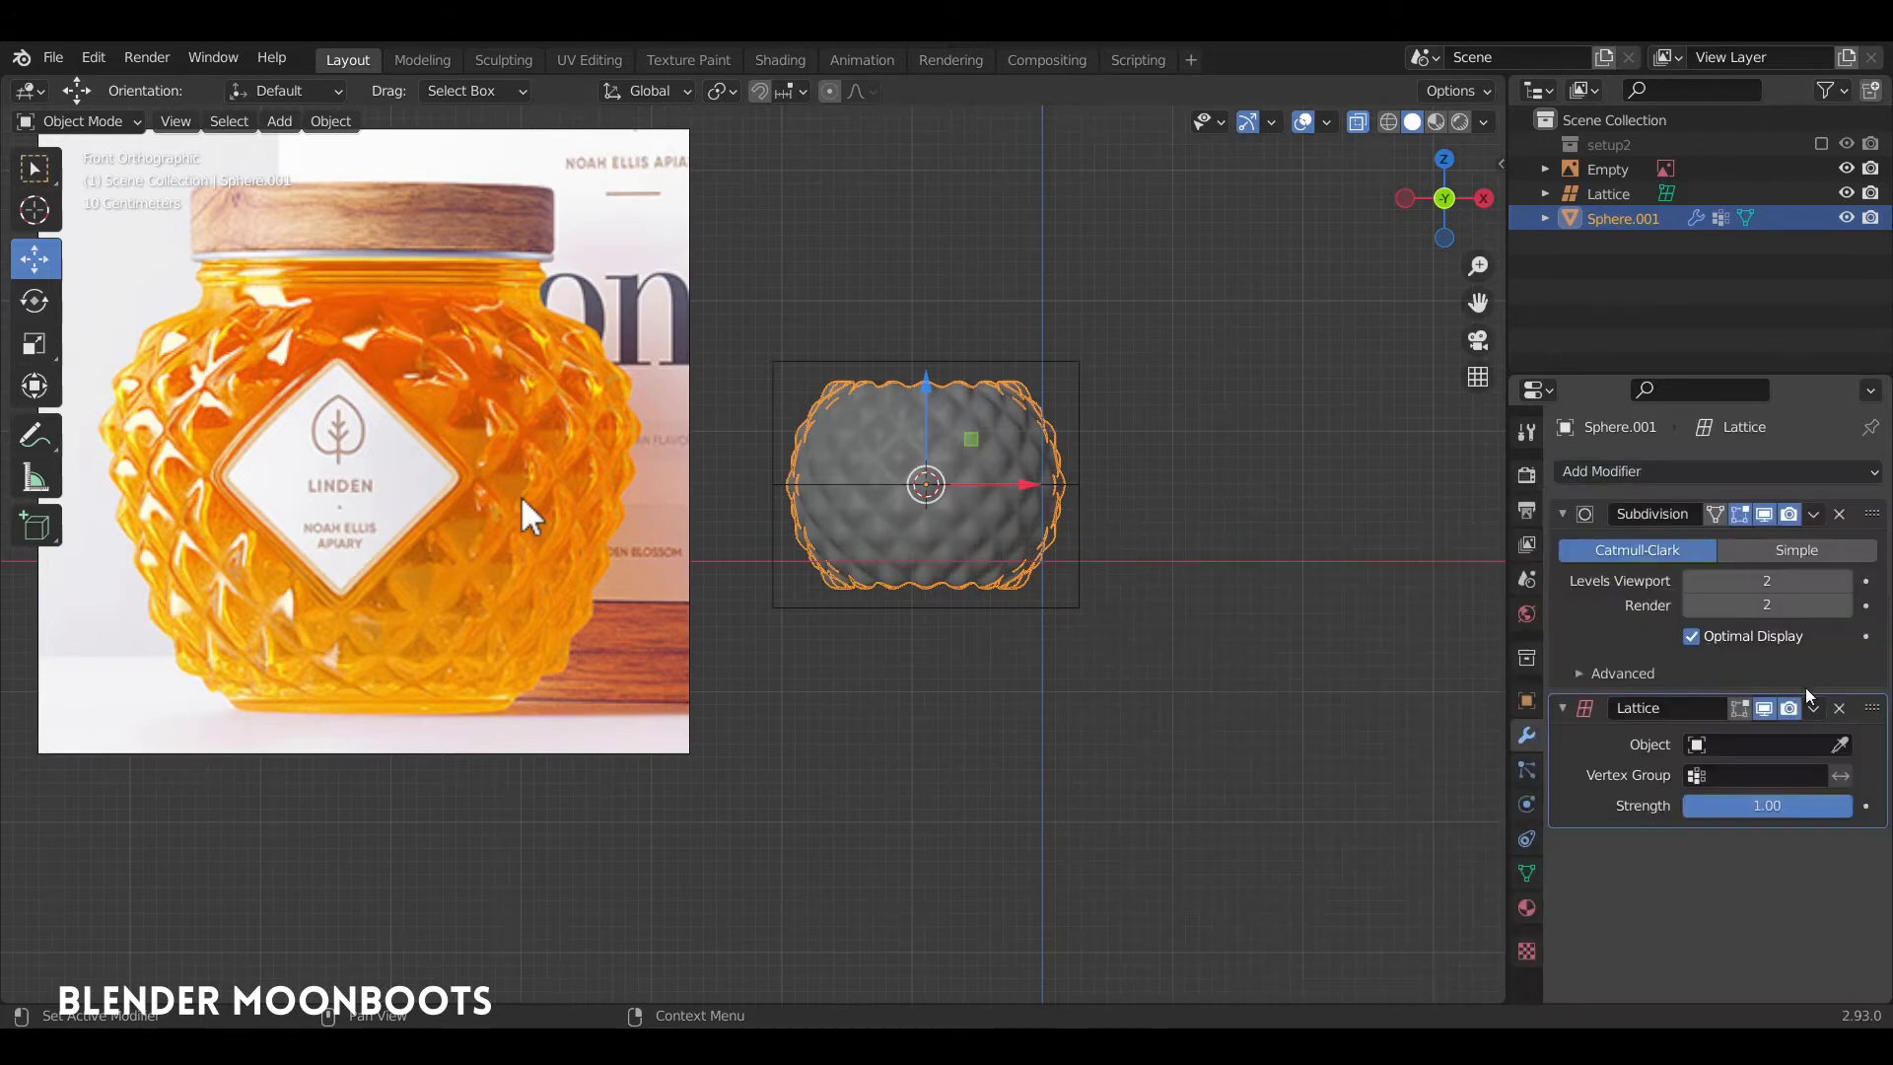
click(1840, 747)
click(1080, 363)
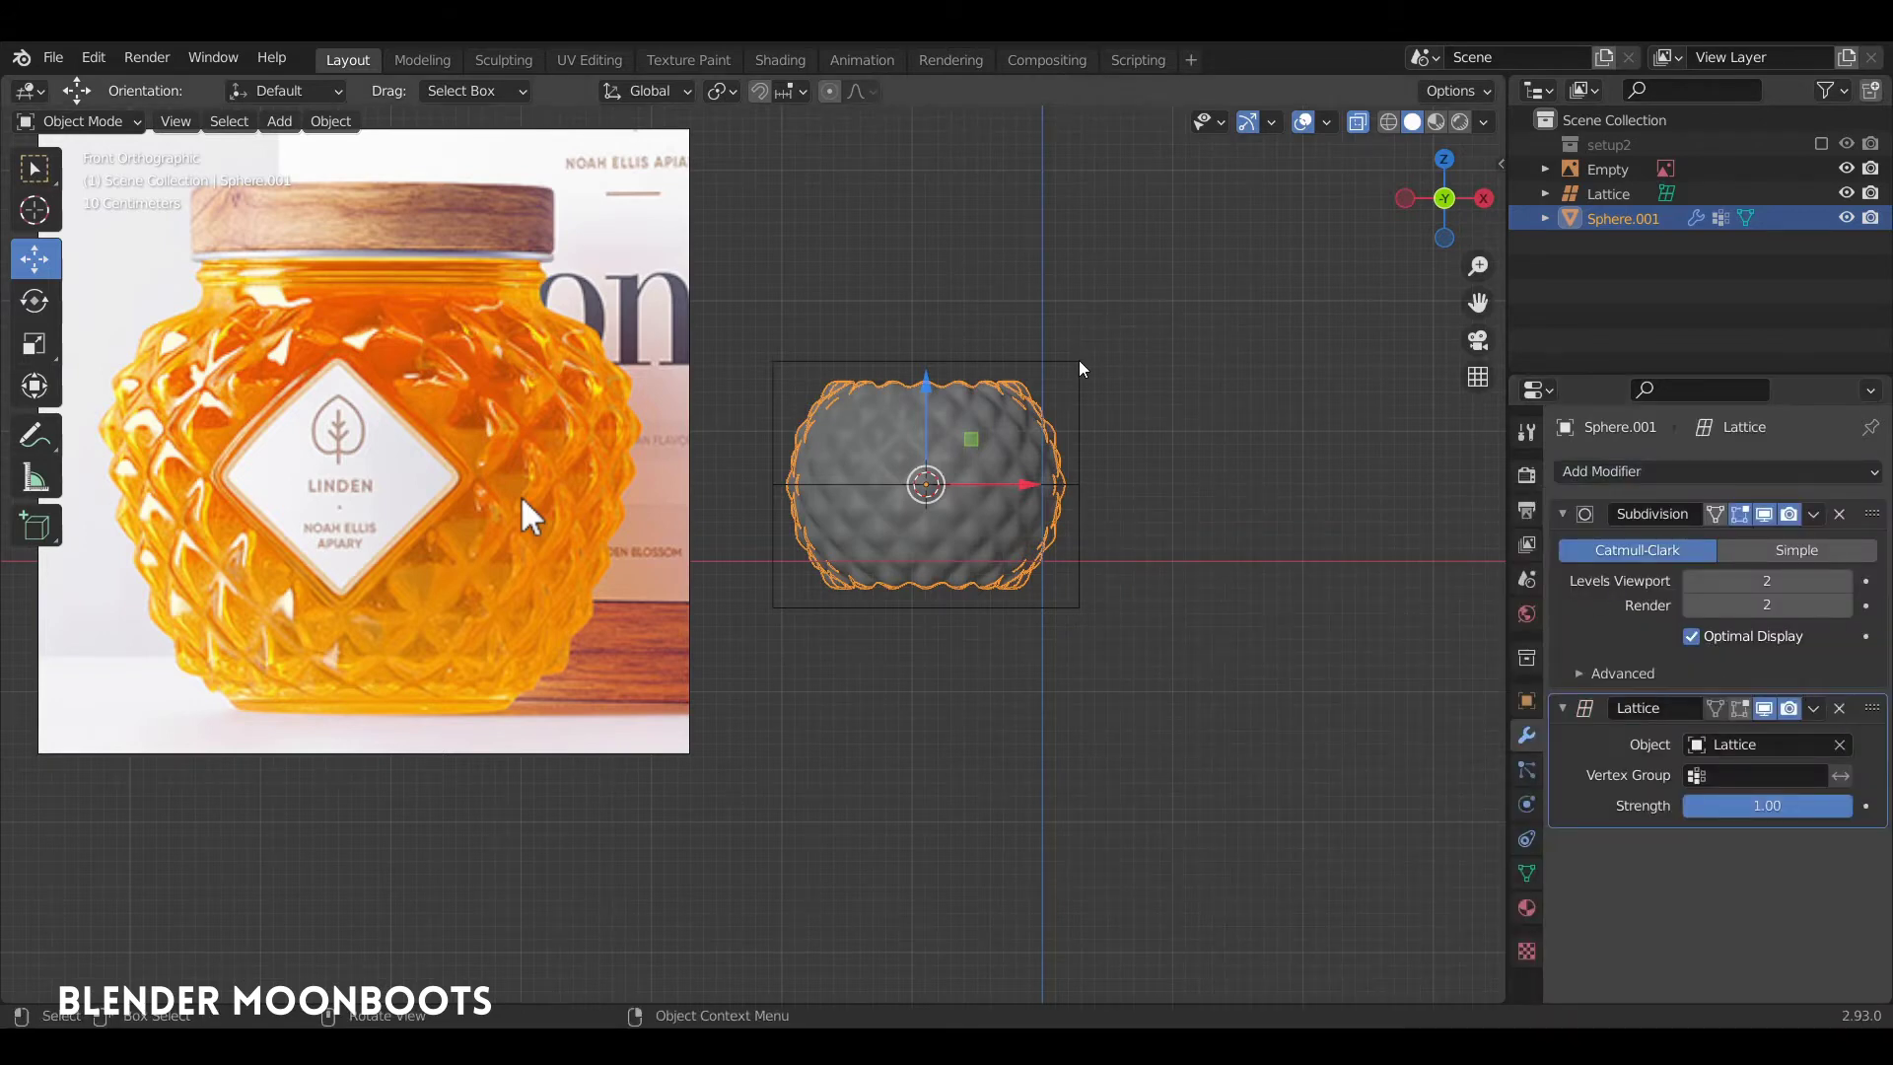
Move the jar and lattice along X, scaling them about 1.976, then 0.996
shift+click(1074, 394)
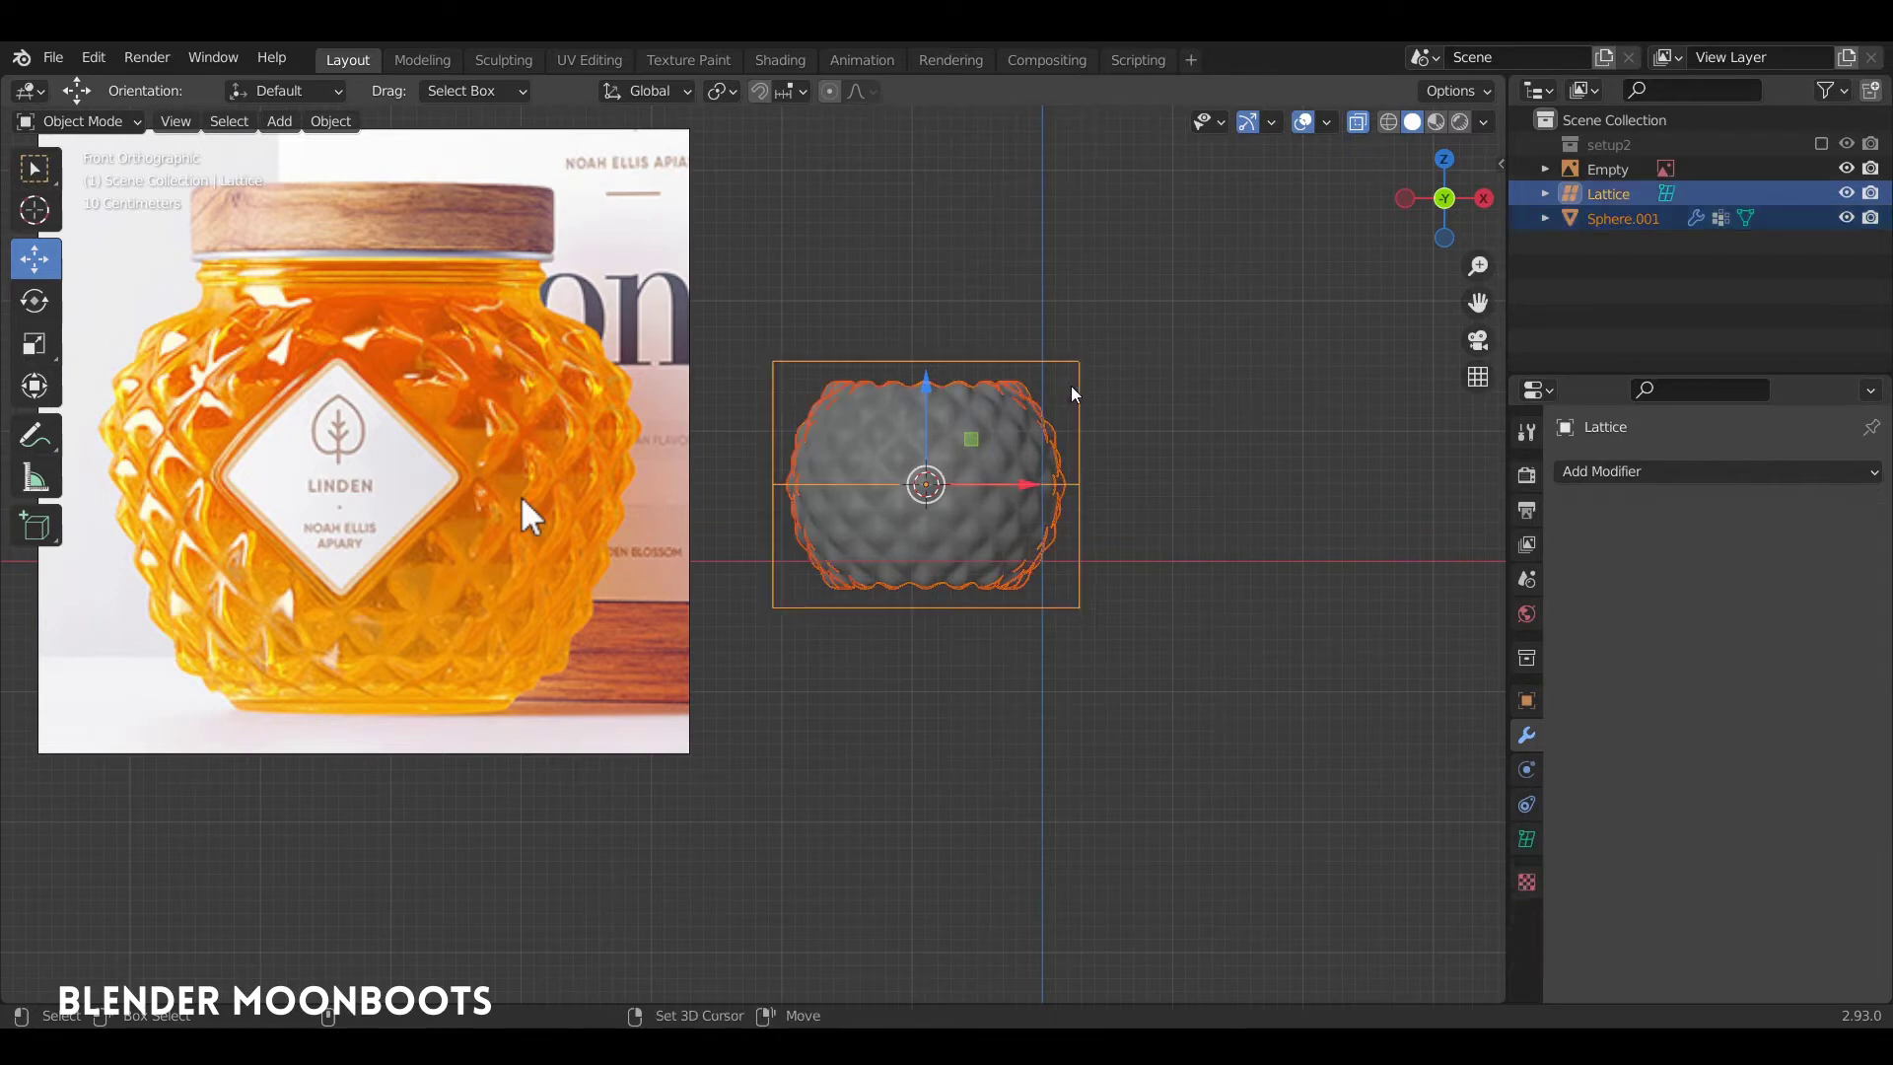
shift+middle_drag(1075, 473, 1289, 480)
key(g)
key(x)
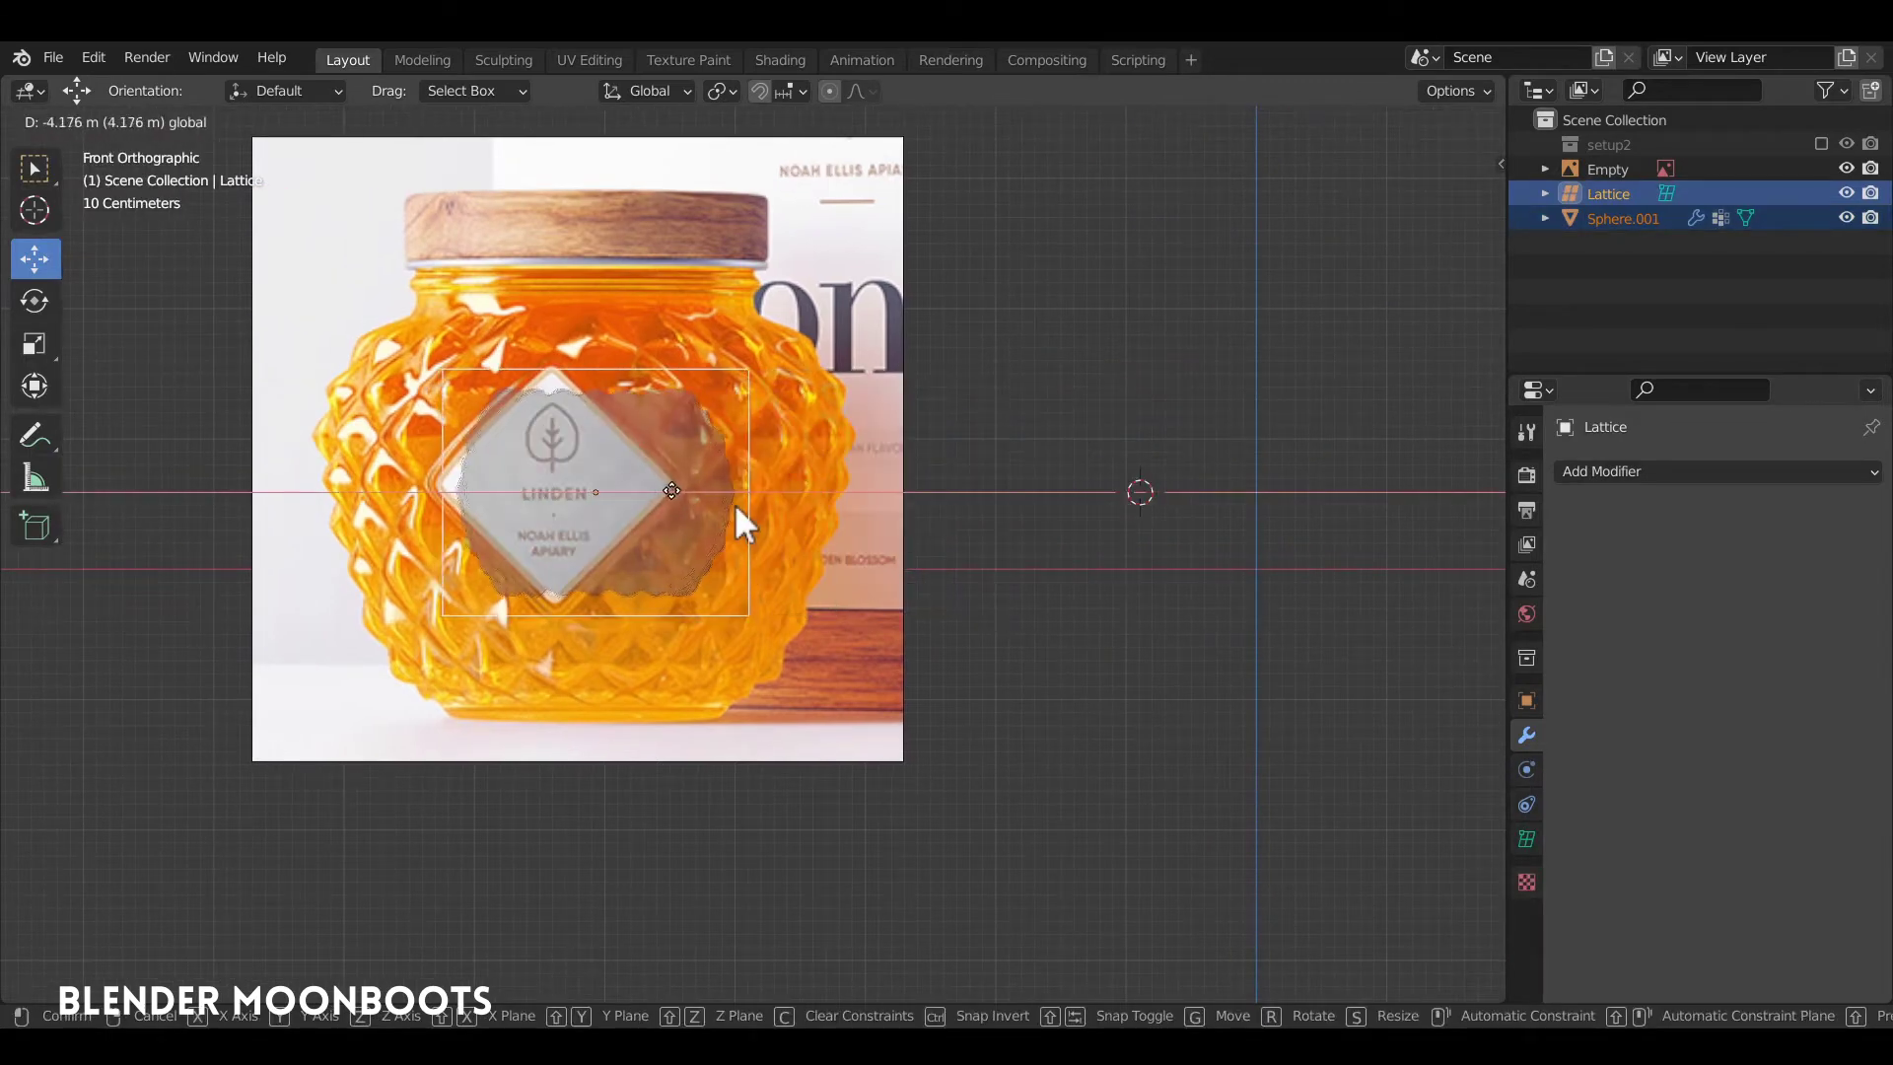
click(736, 503)
key(s)
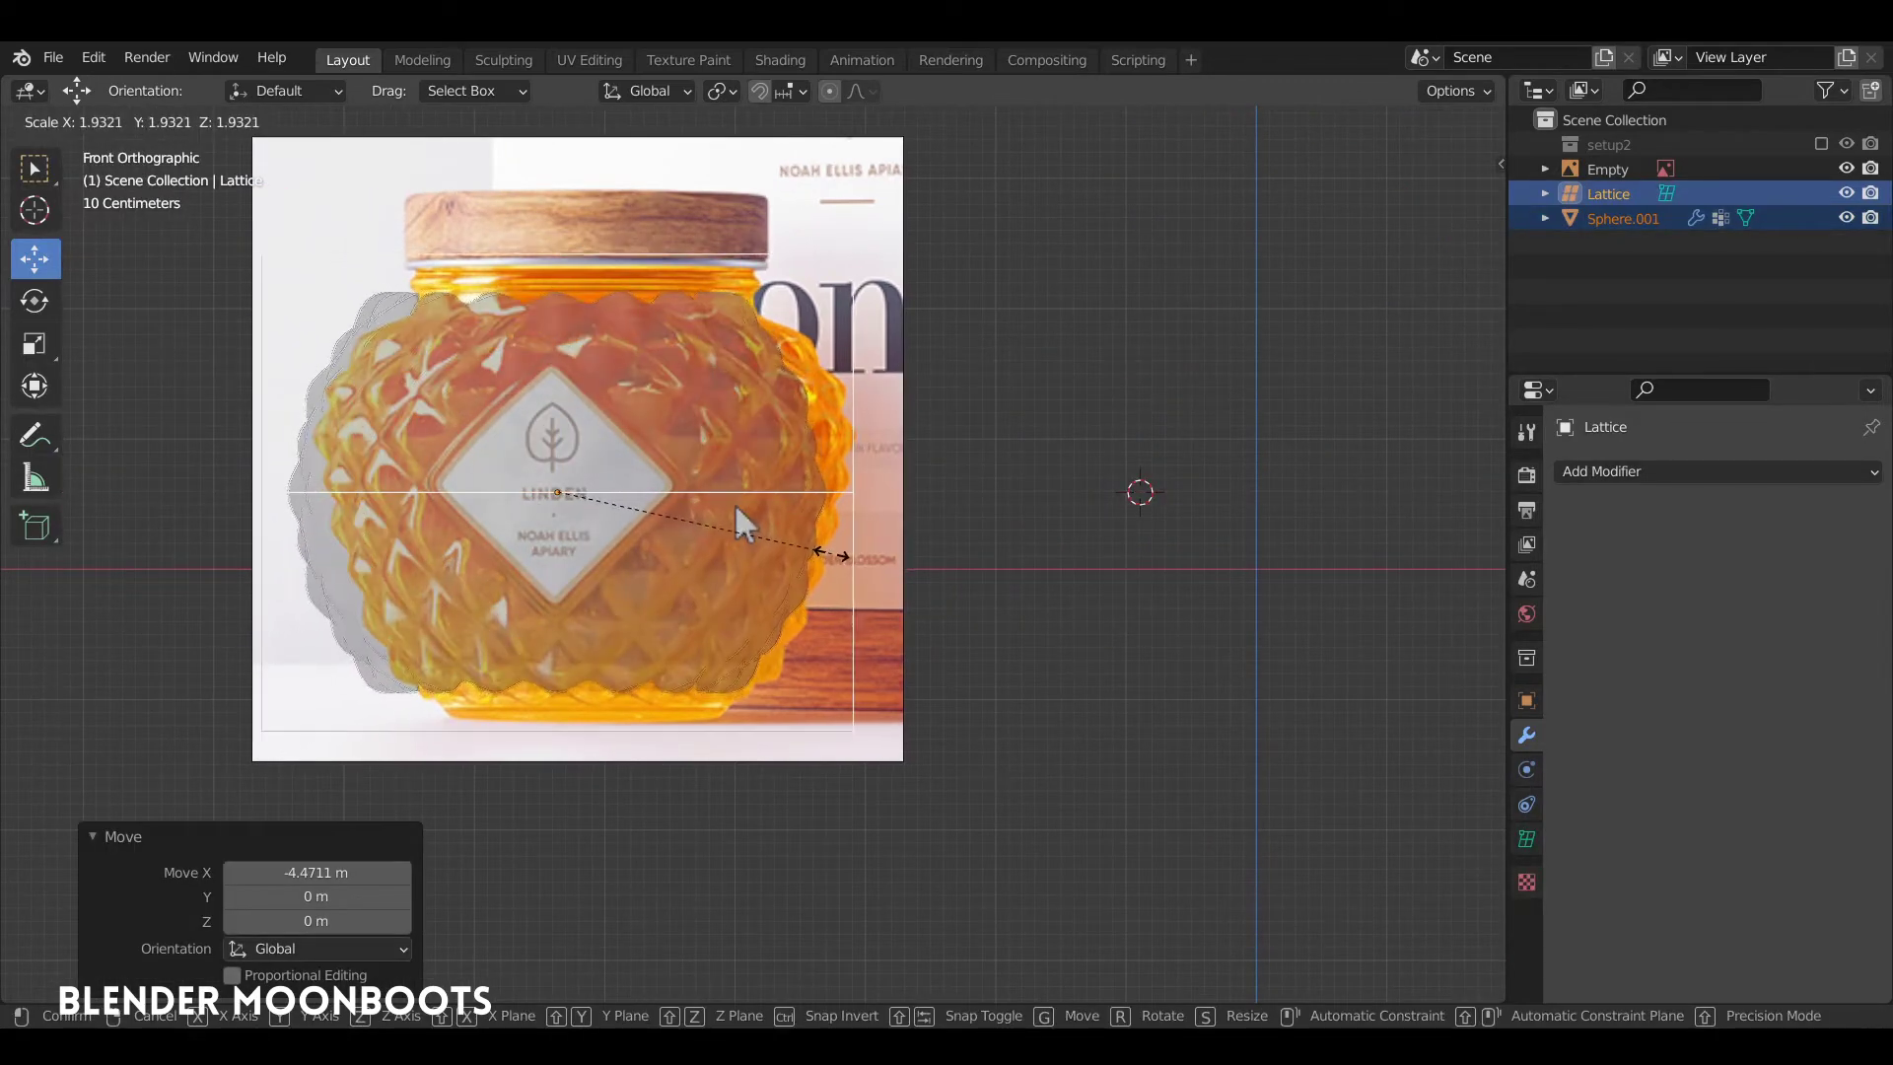
click(838, 556)
key(g)
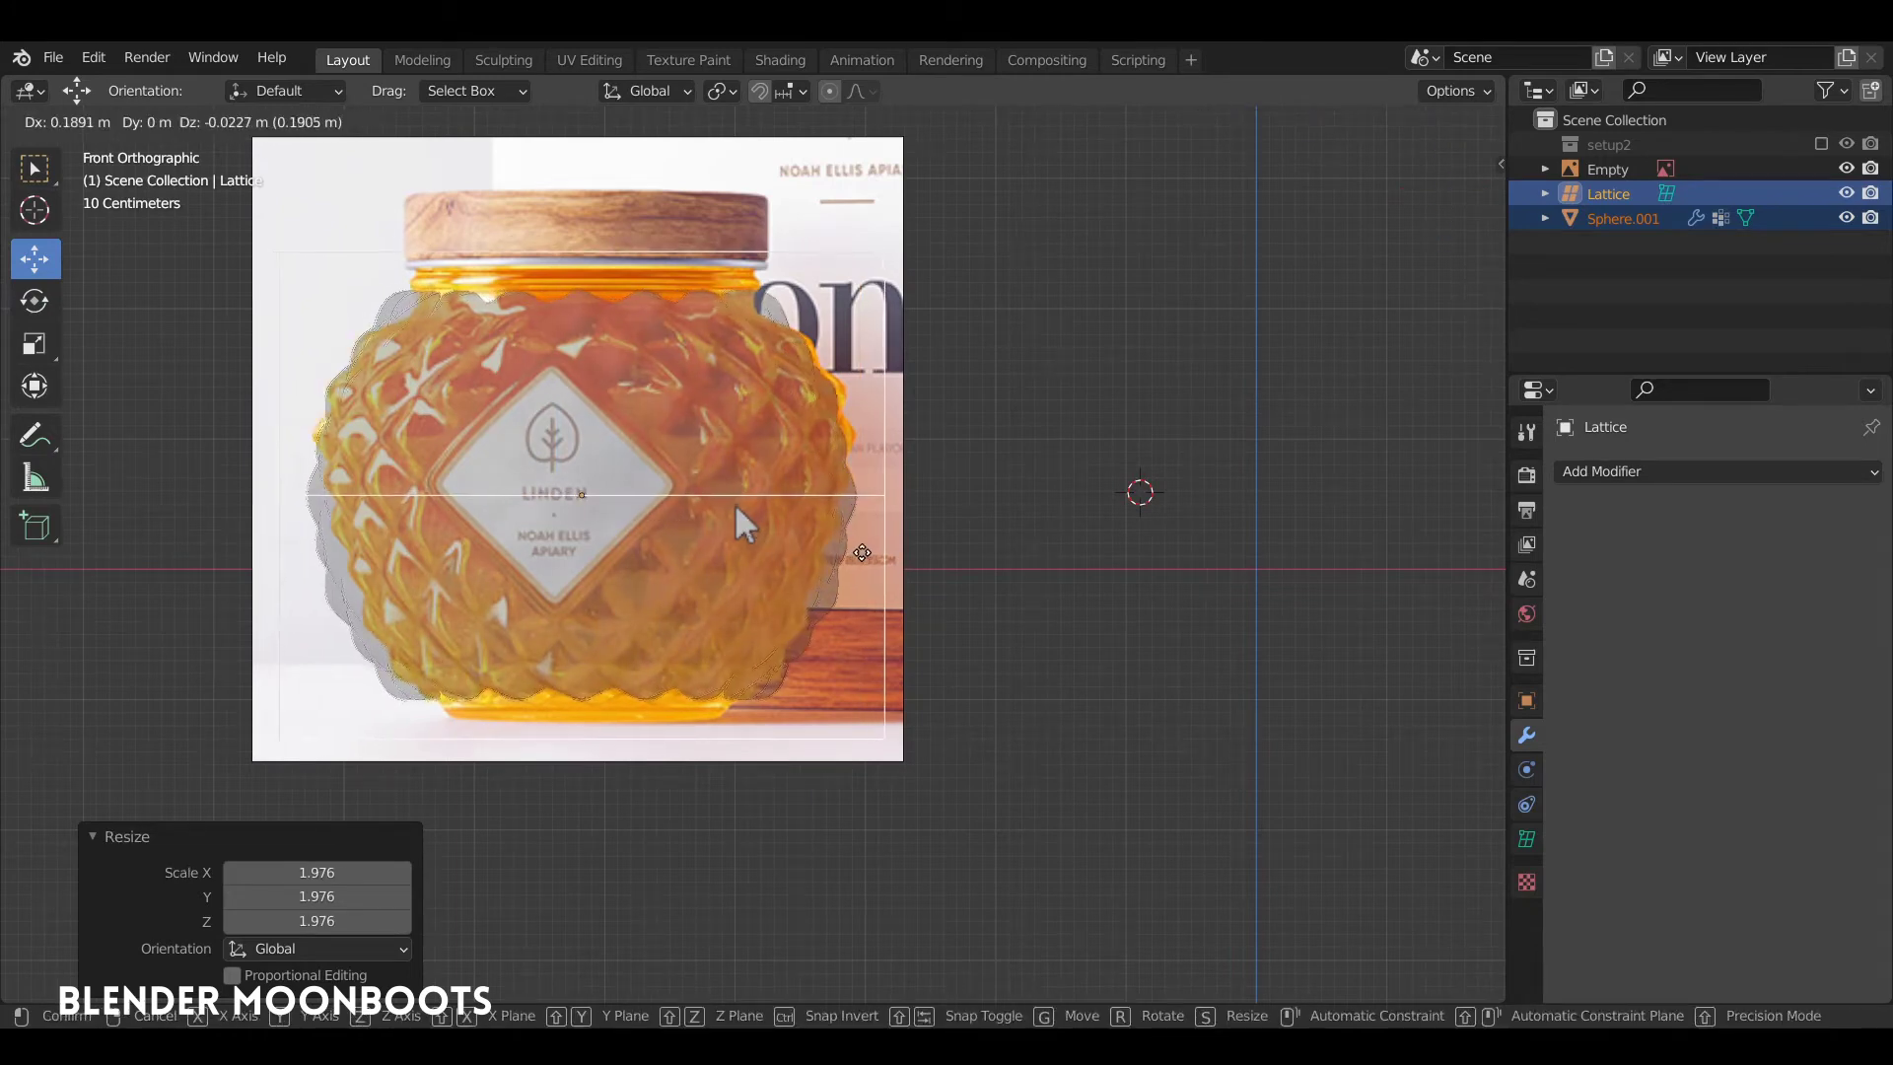
click(883, 485)
key(s)
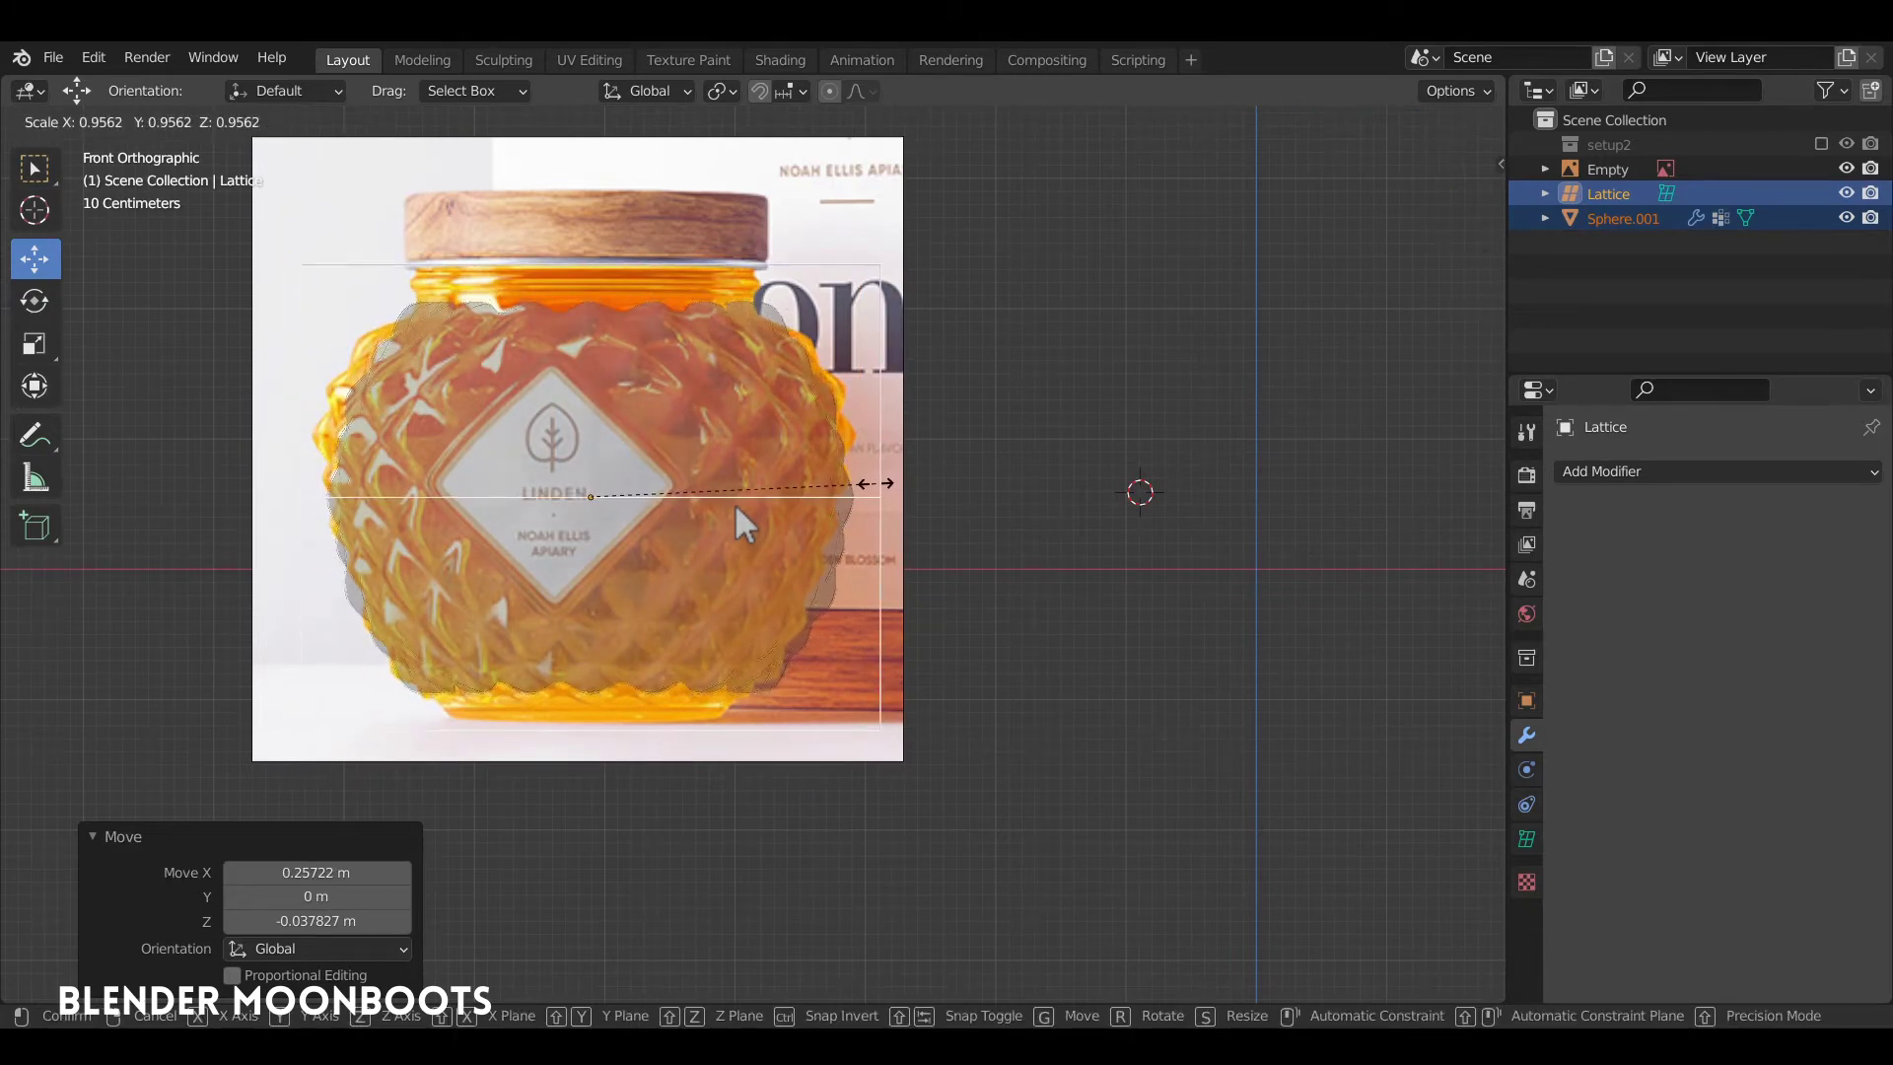
click(729, 400)
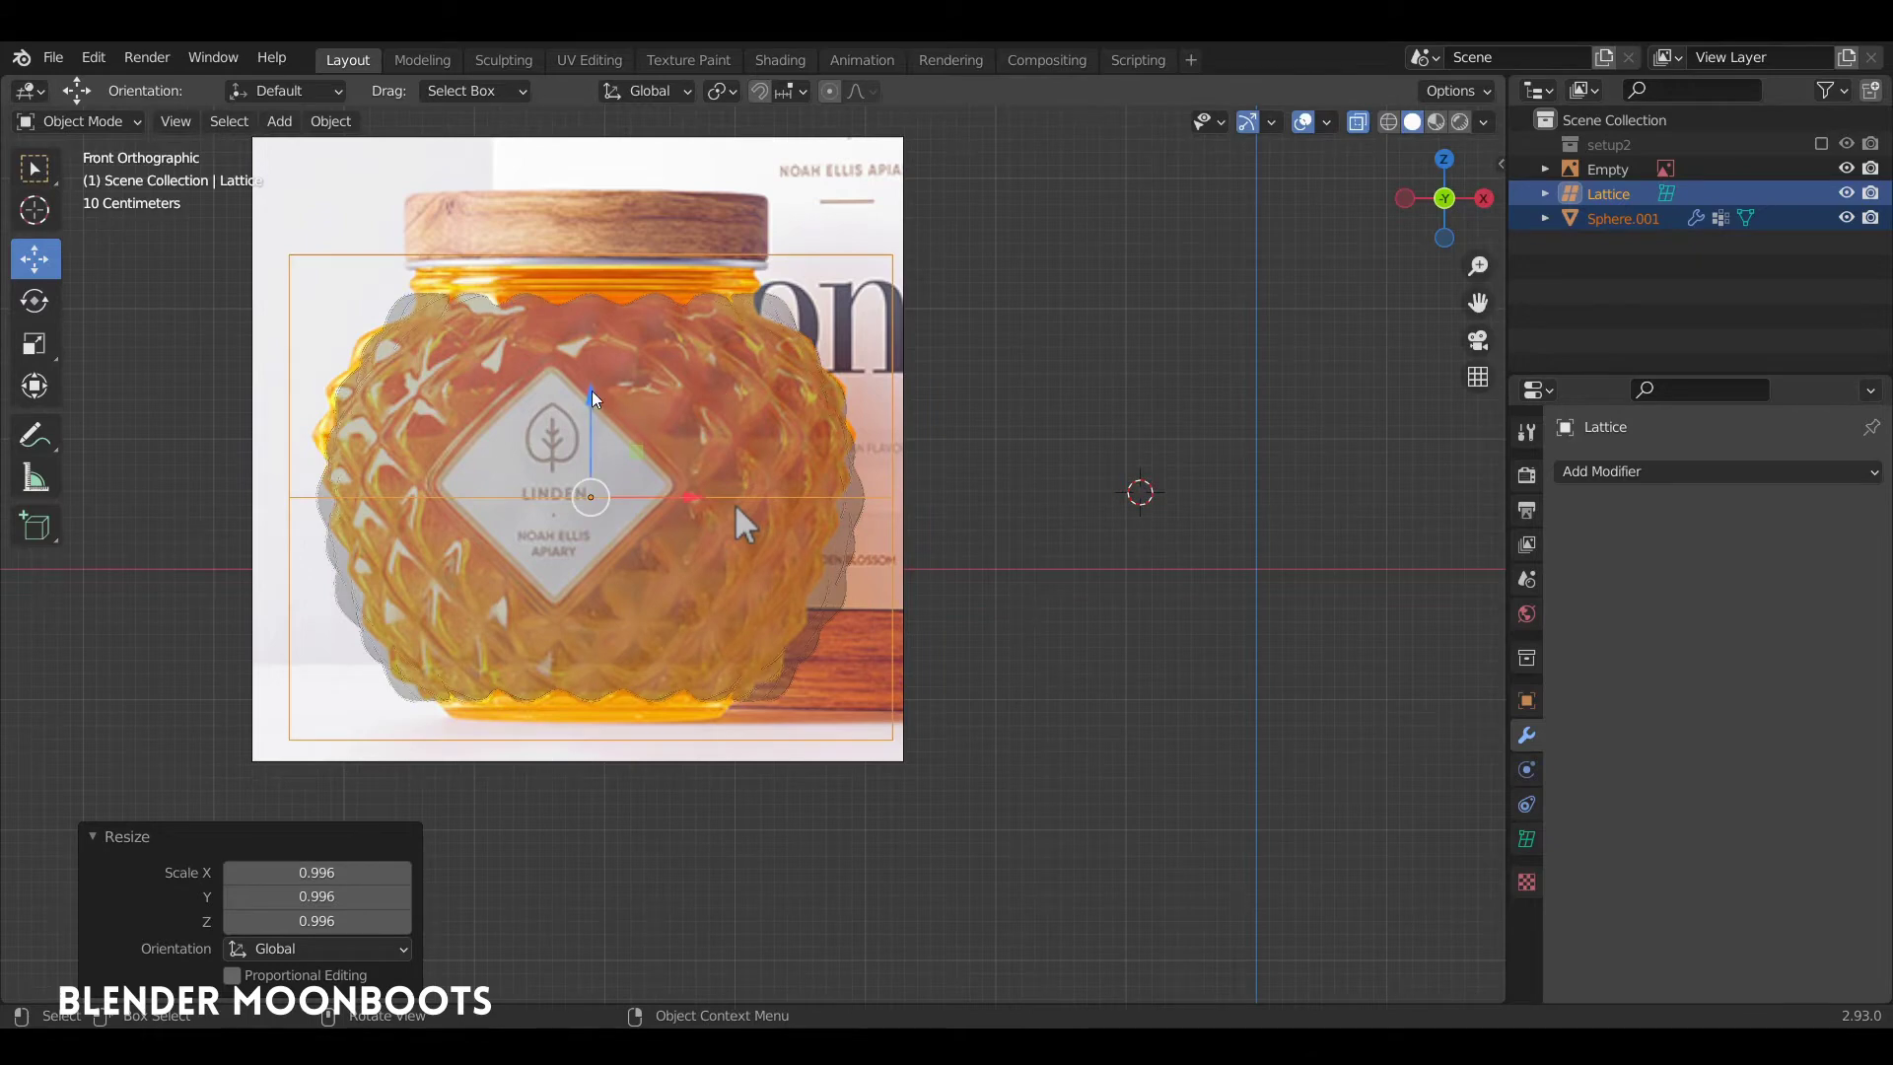
Nudge the lattice down, shift it along X, and resize it to 0.983
key(g)
key(z)
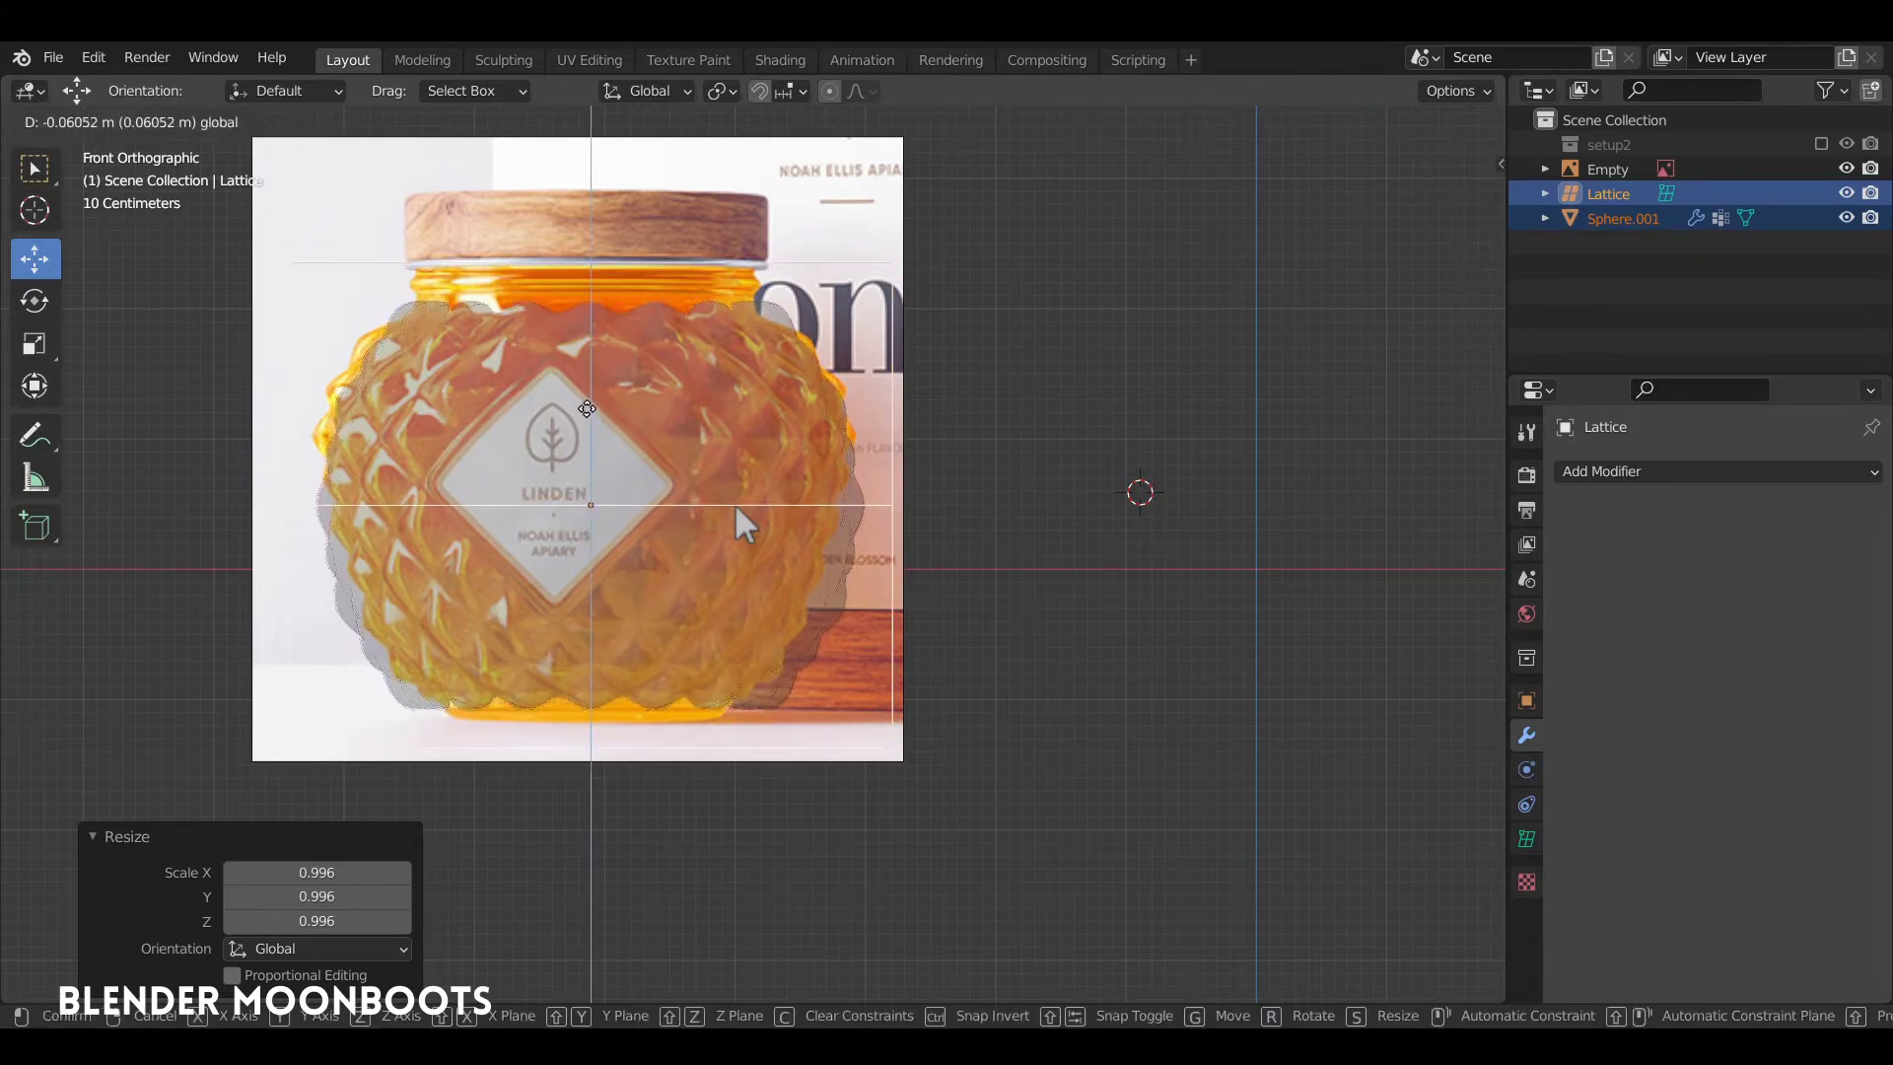
click(598, 414)
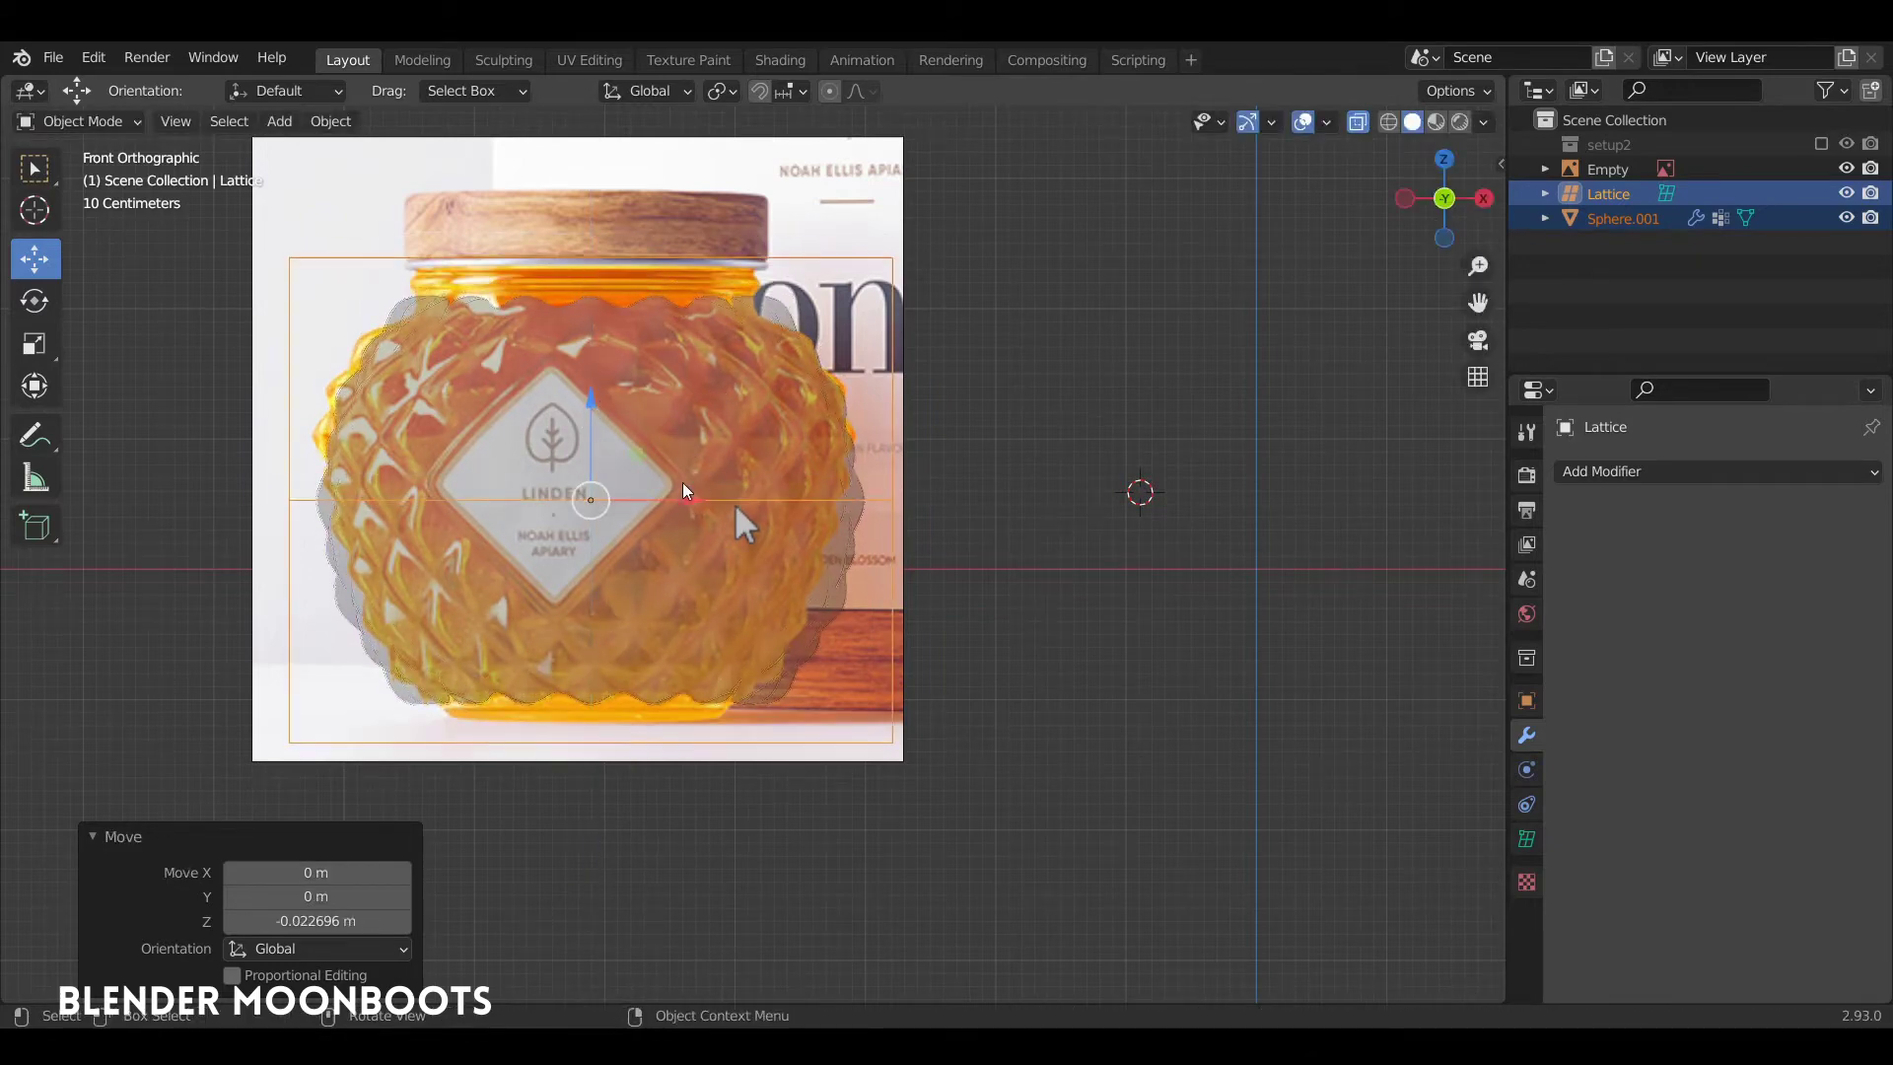
key(g)
key(x)
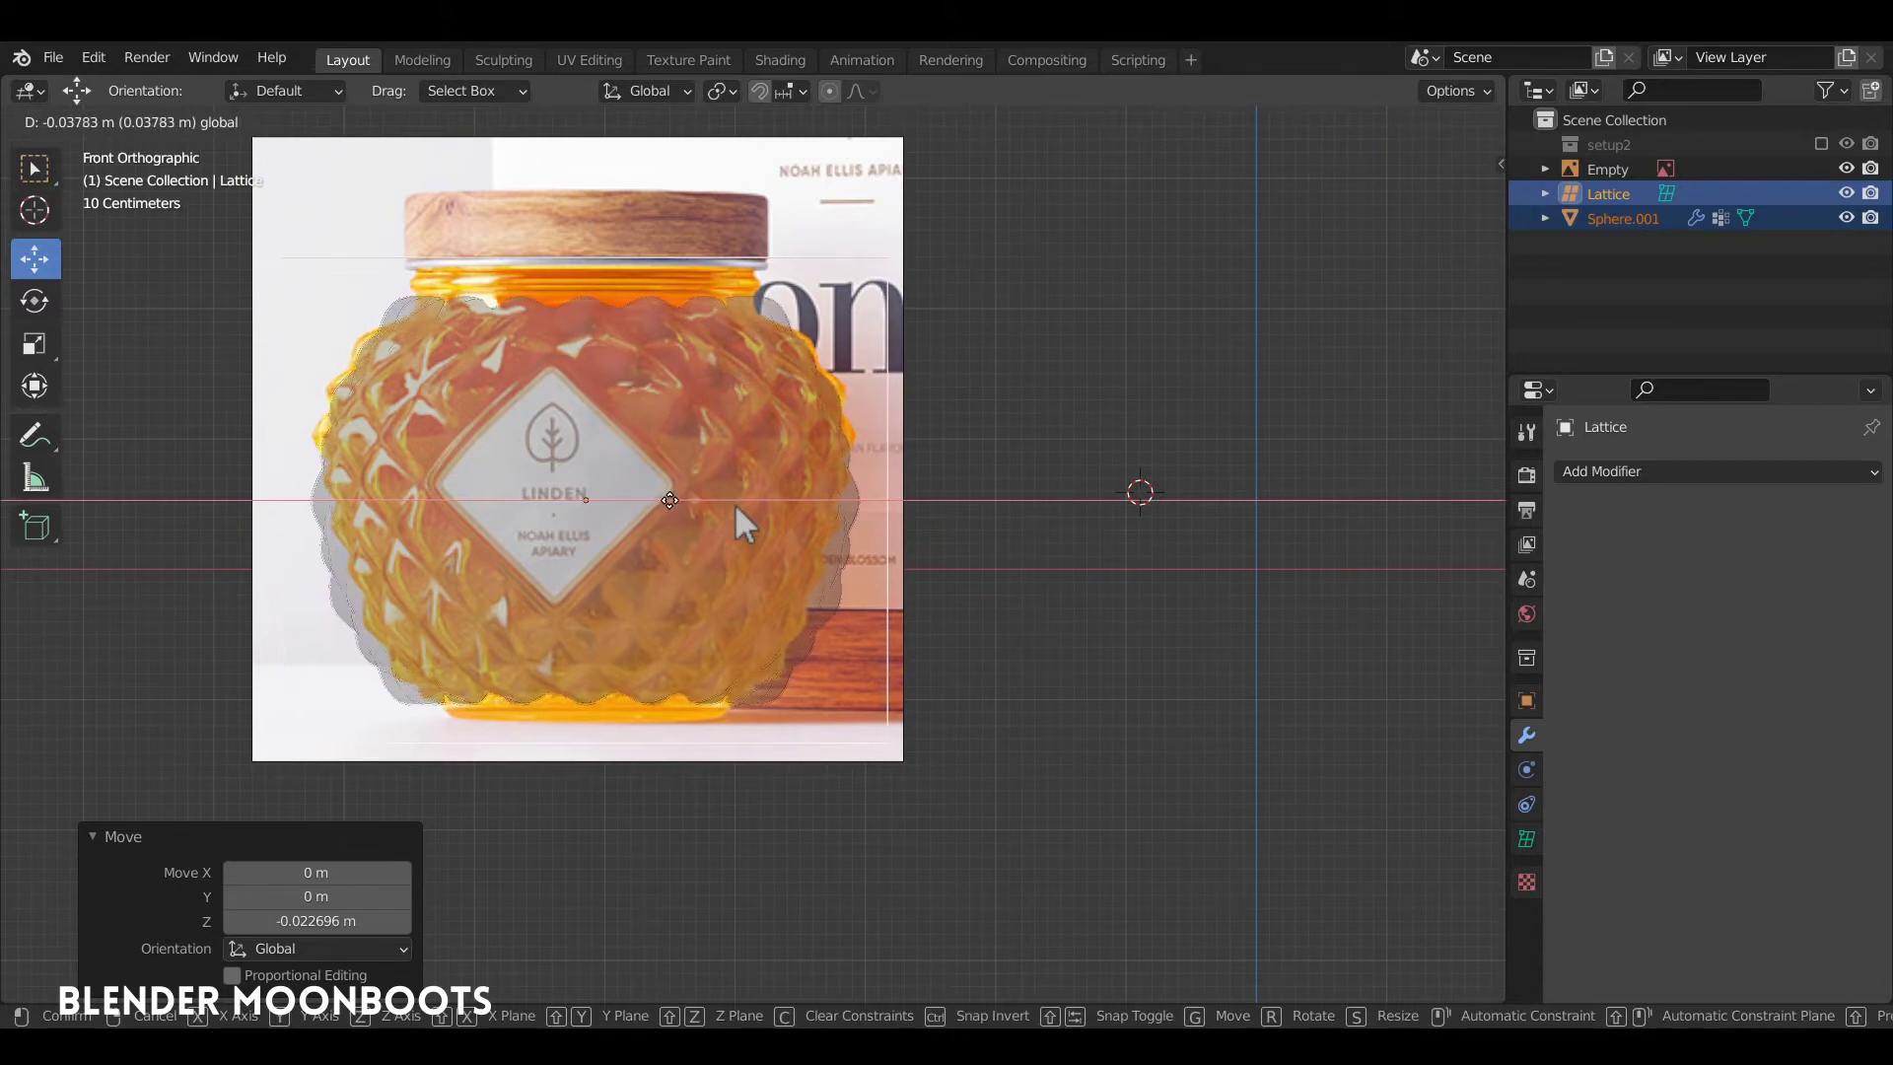
click(720, 488)
key(s)
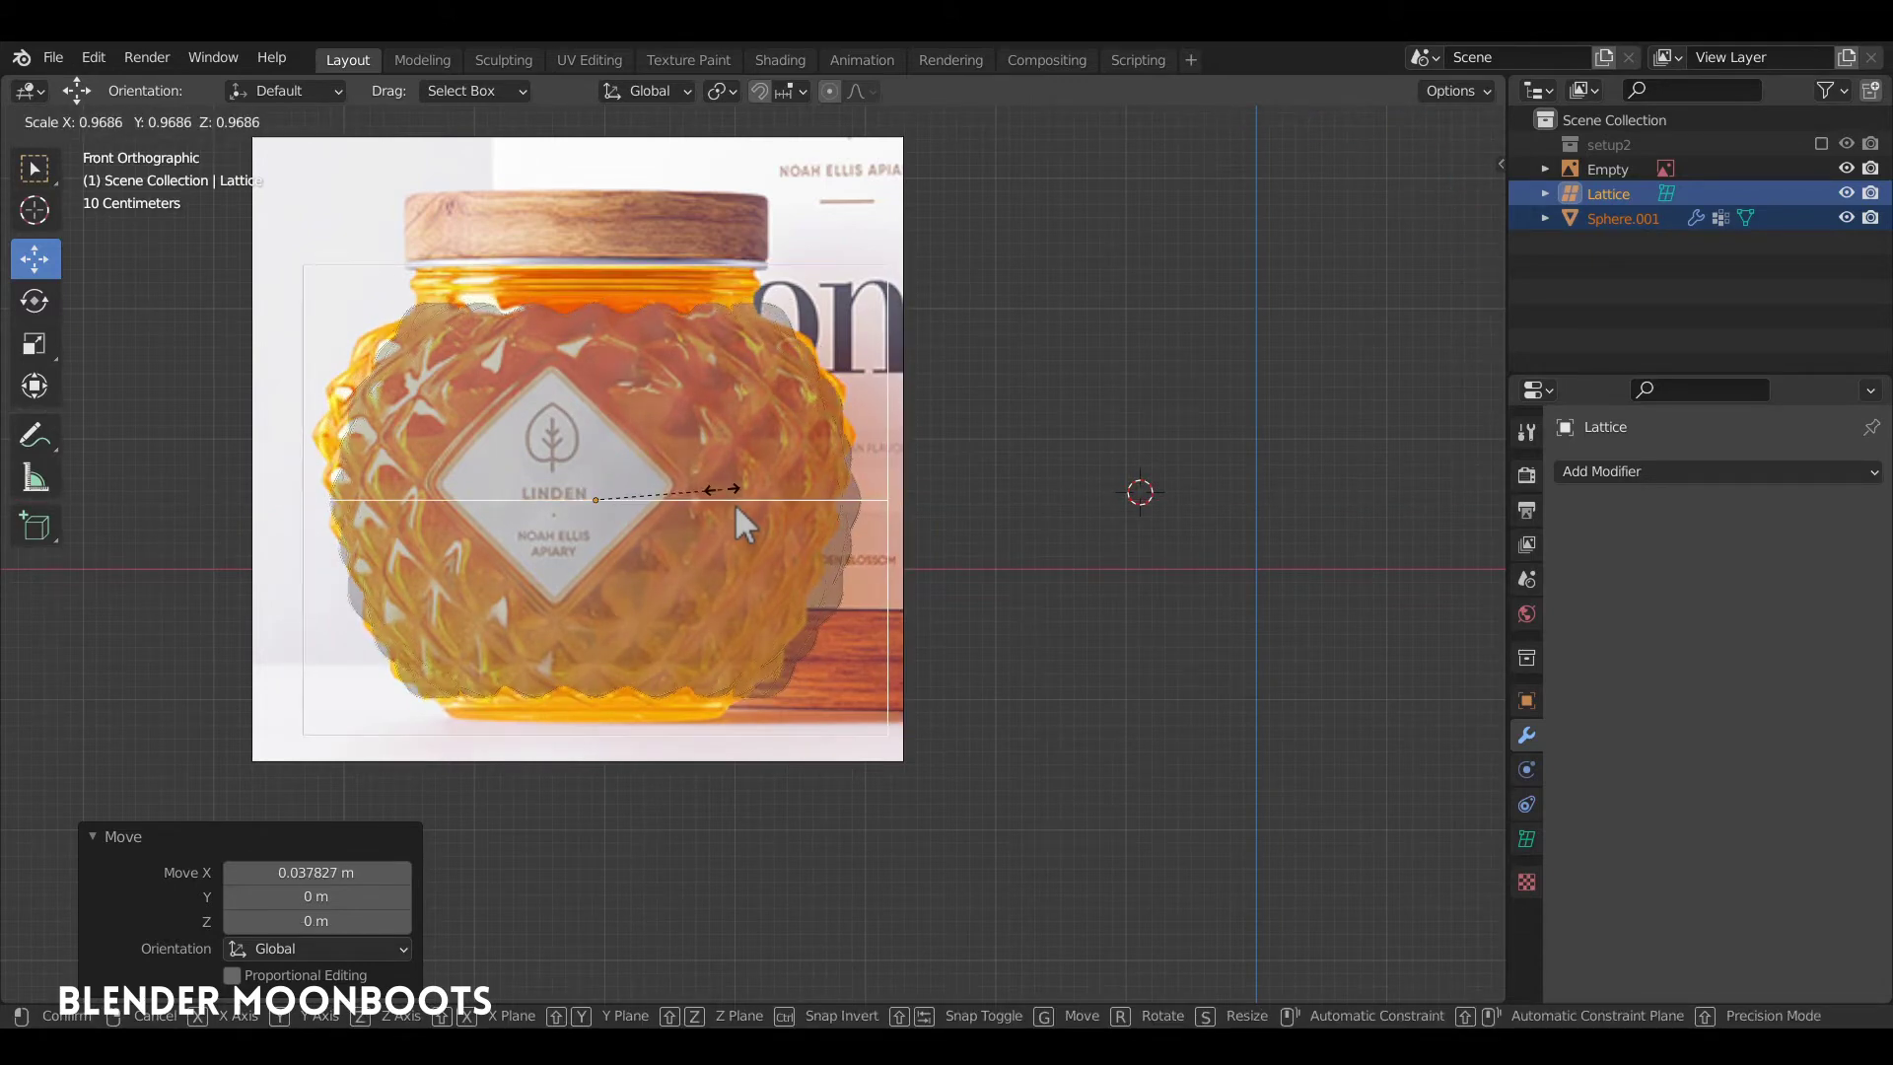
click(723, 489)
Lower the lattice about 0.05 m, slide it left to match the photo, and select it alone
key(g)
key(z)
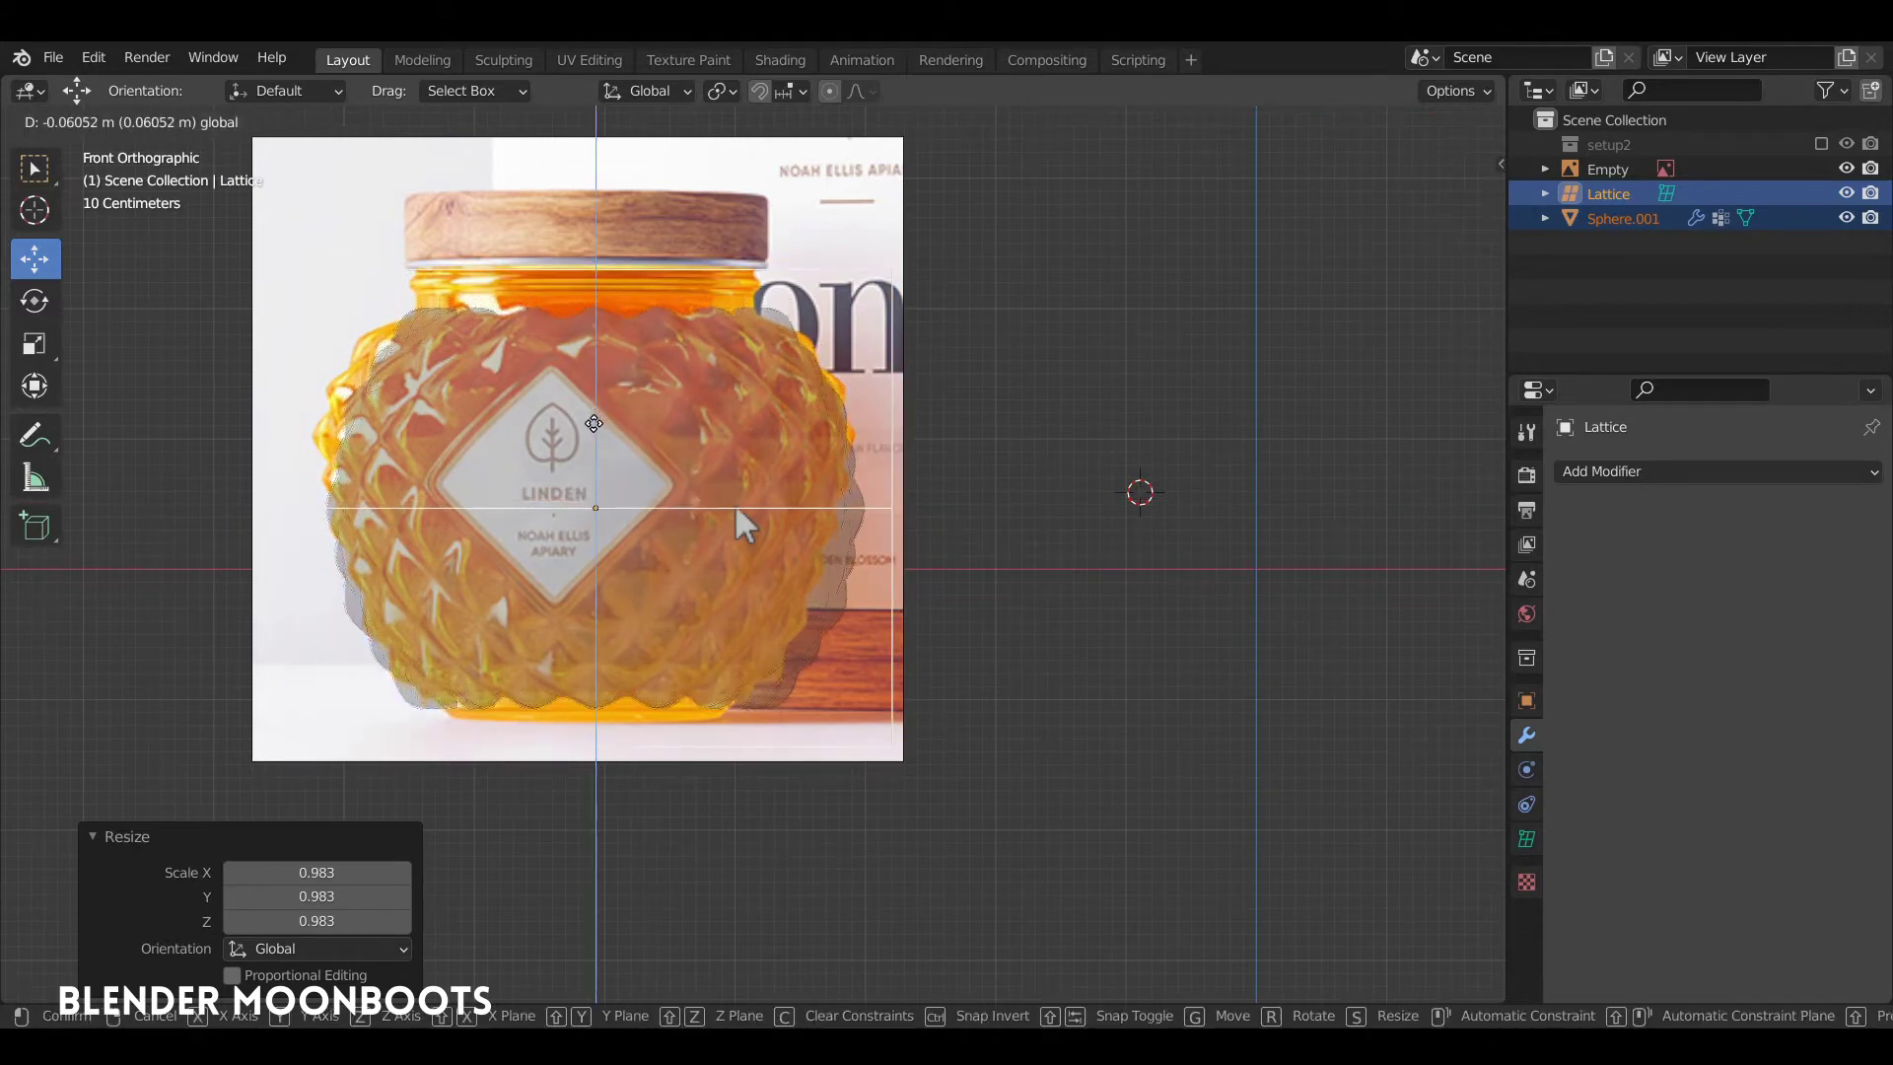
click(735, 503)
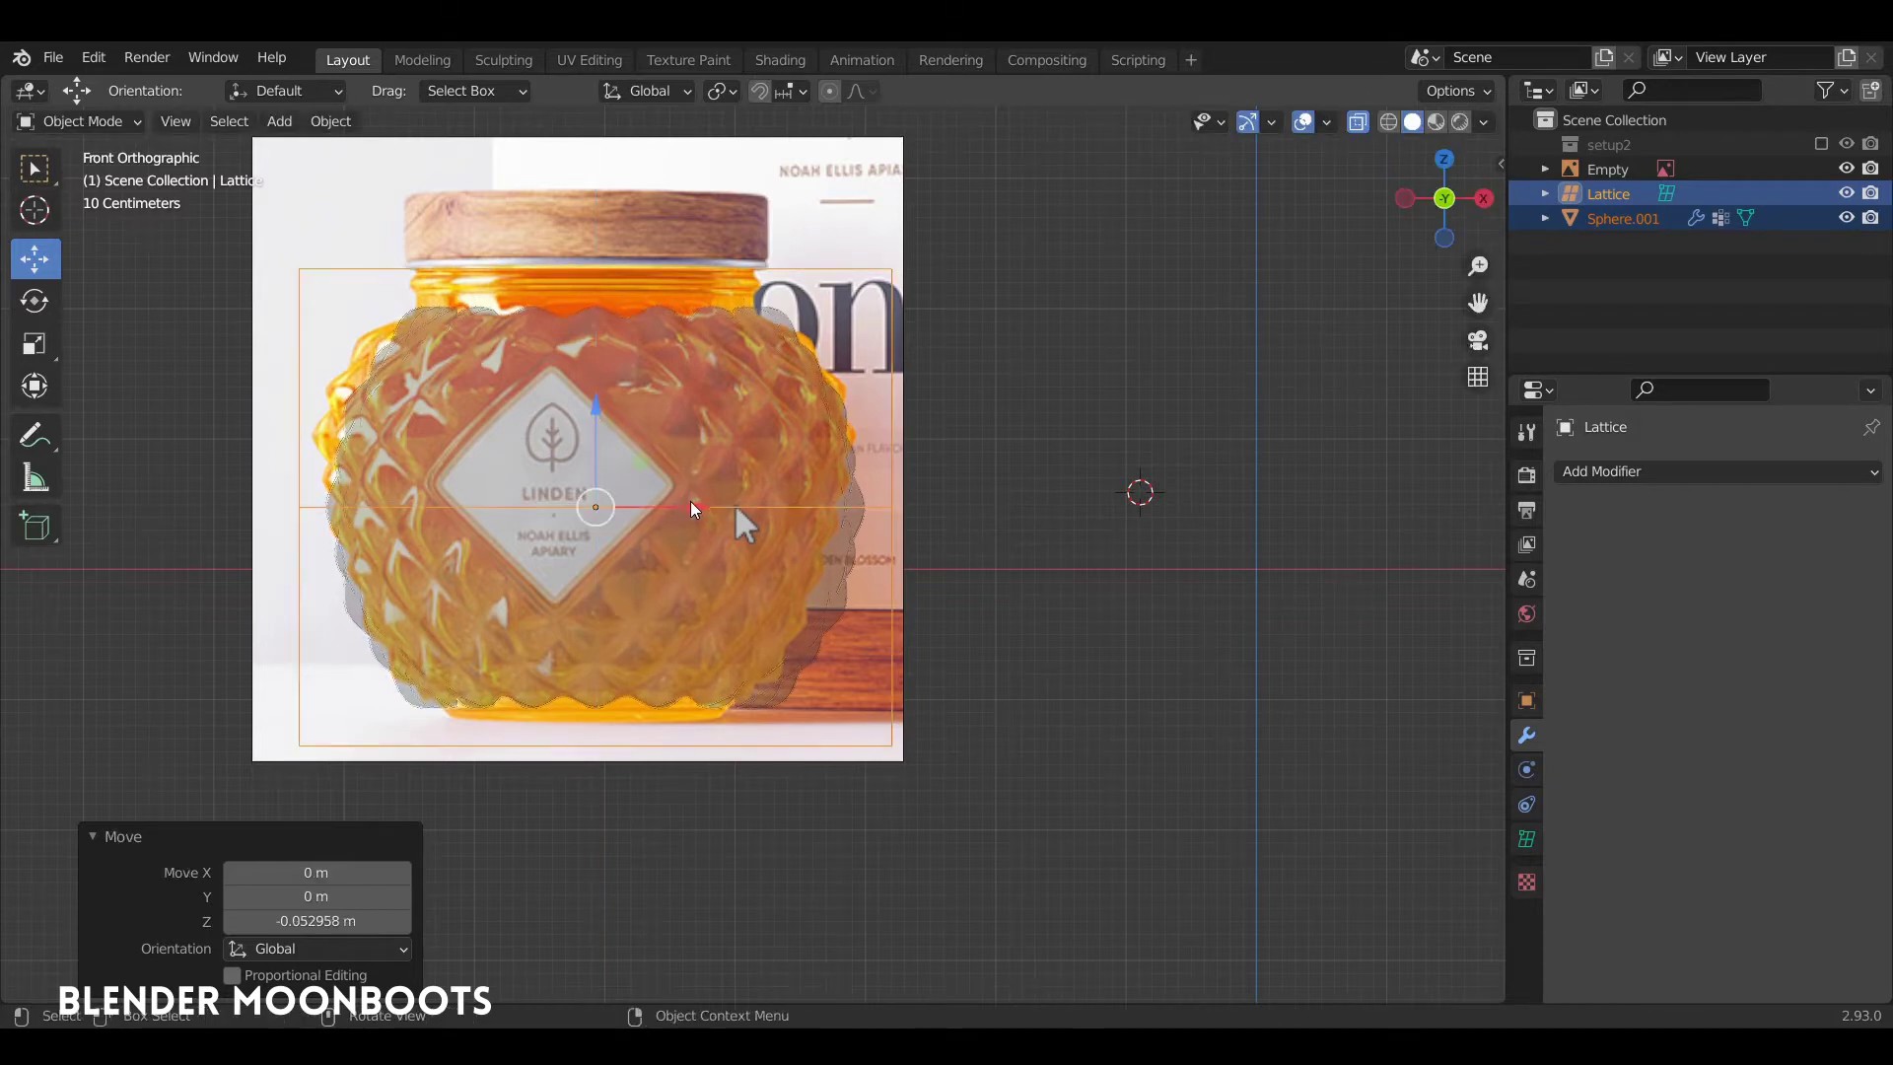
drag(690, 505, 670, 506)
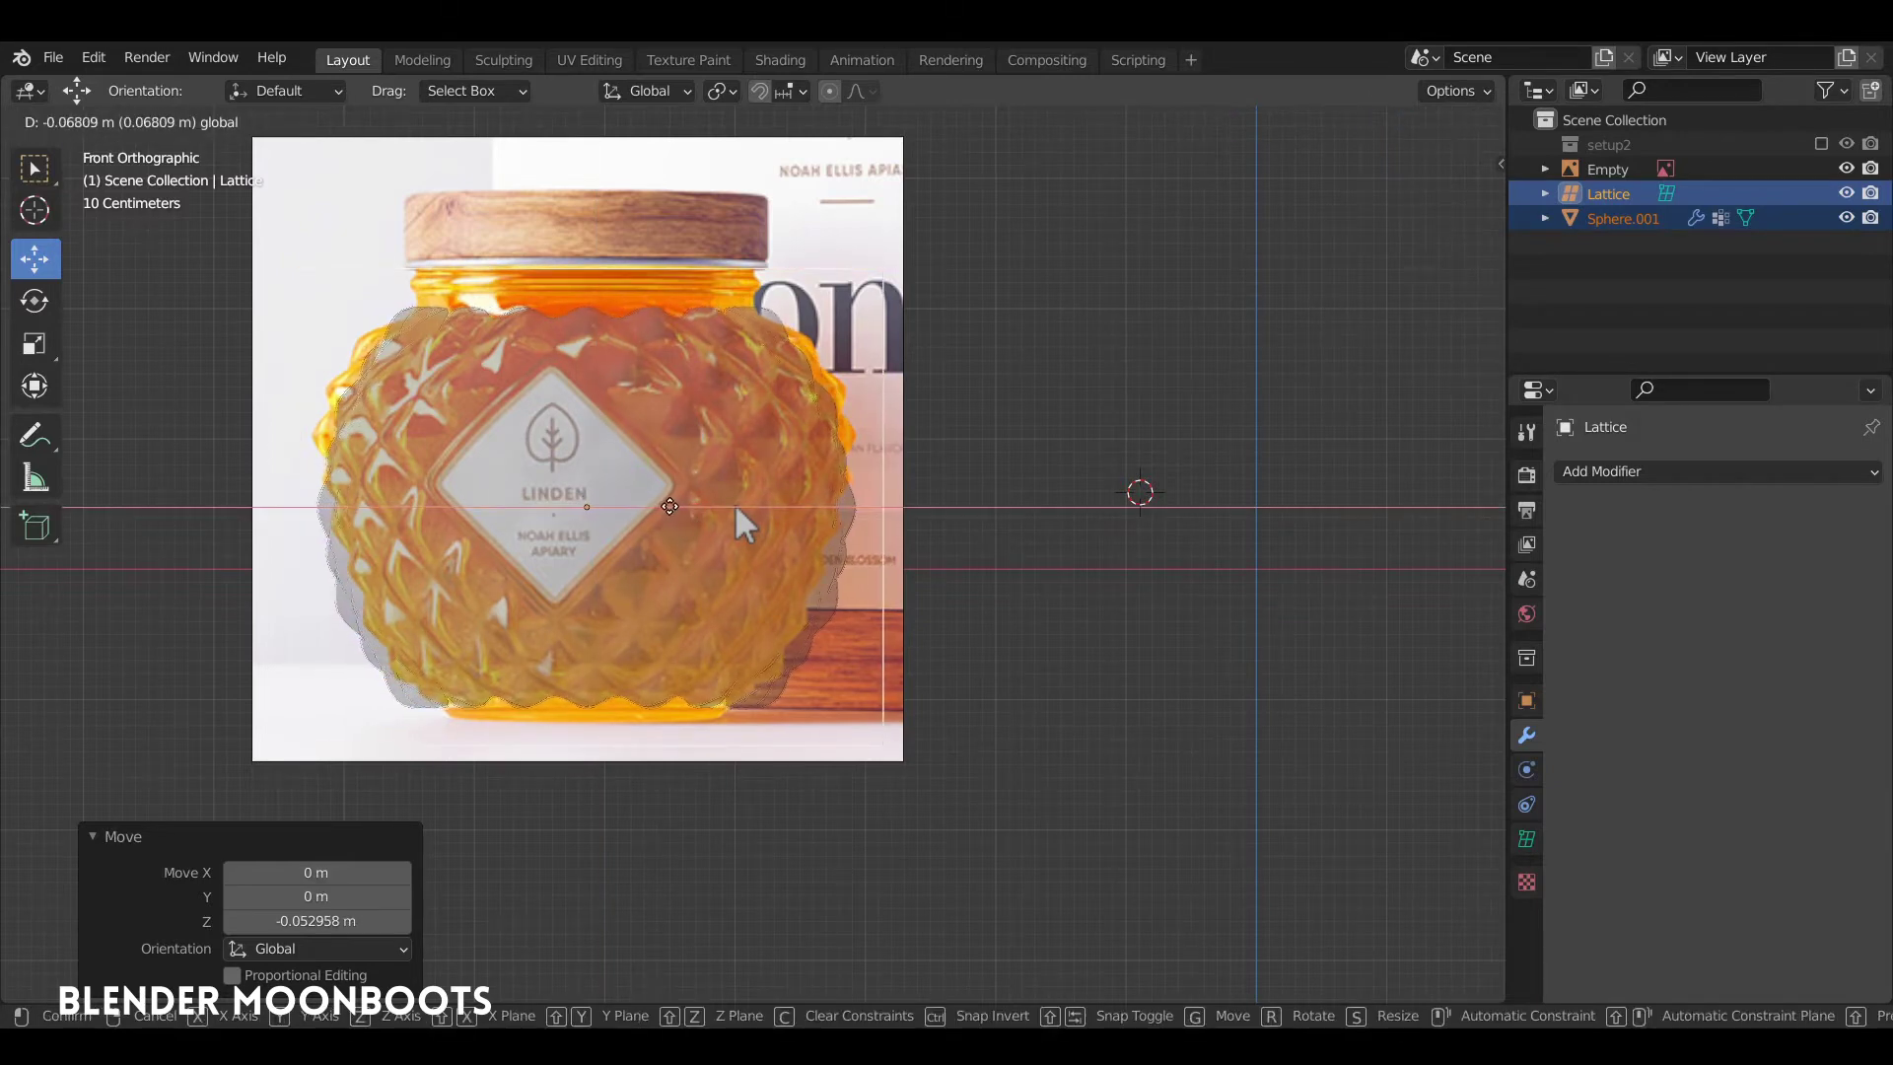
click(722, 490)
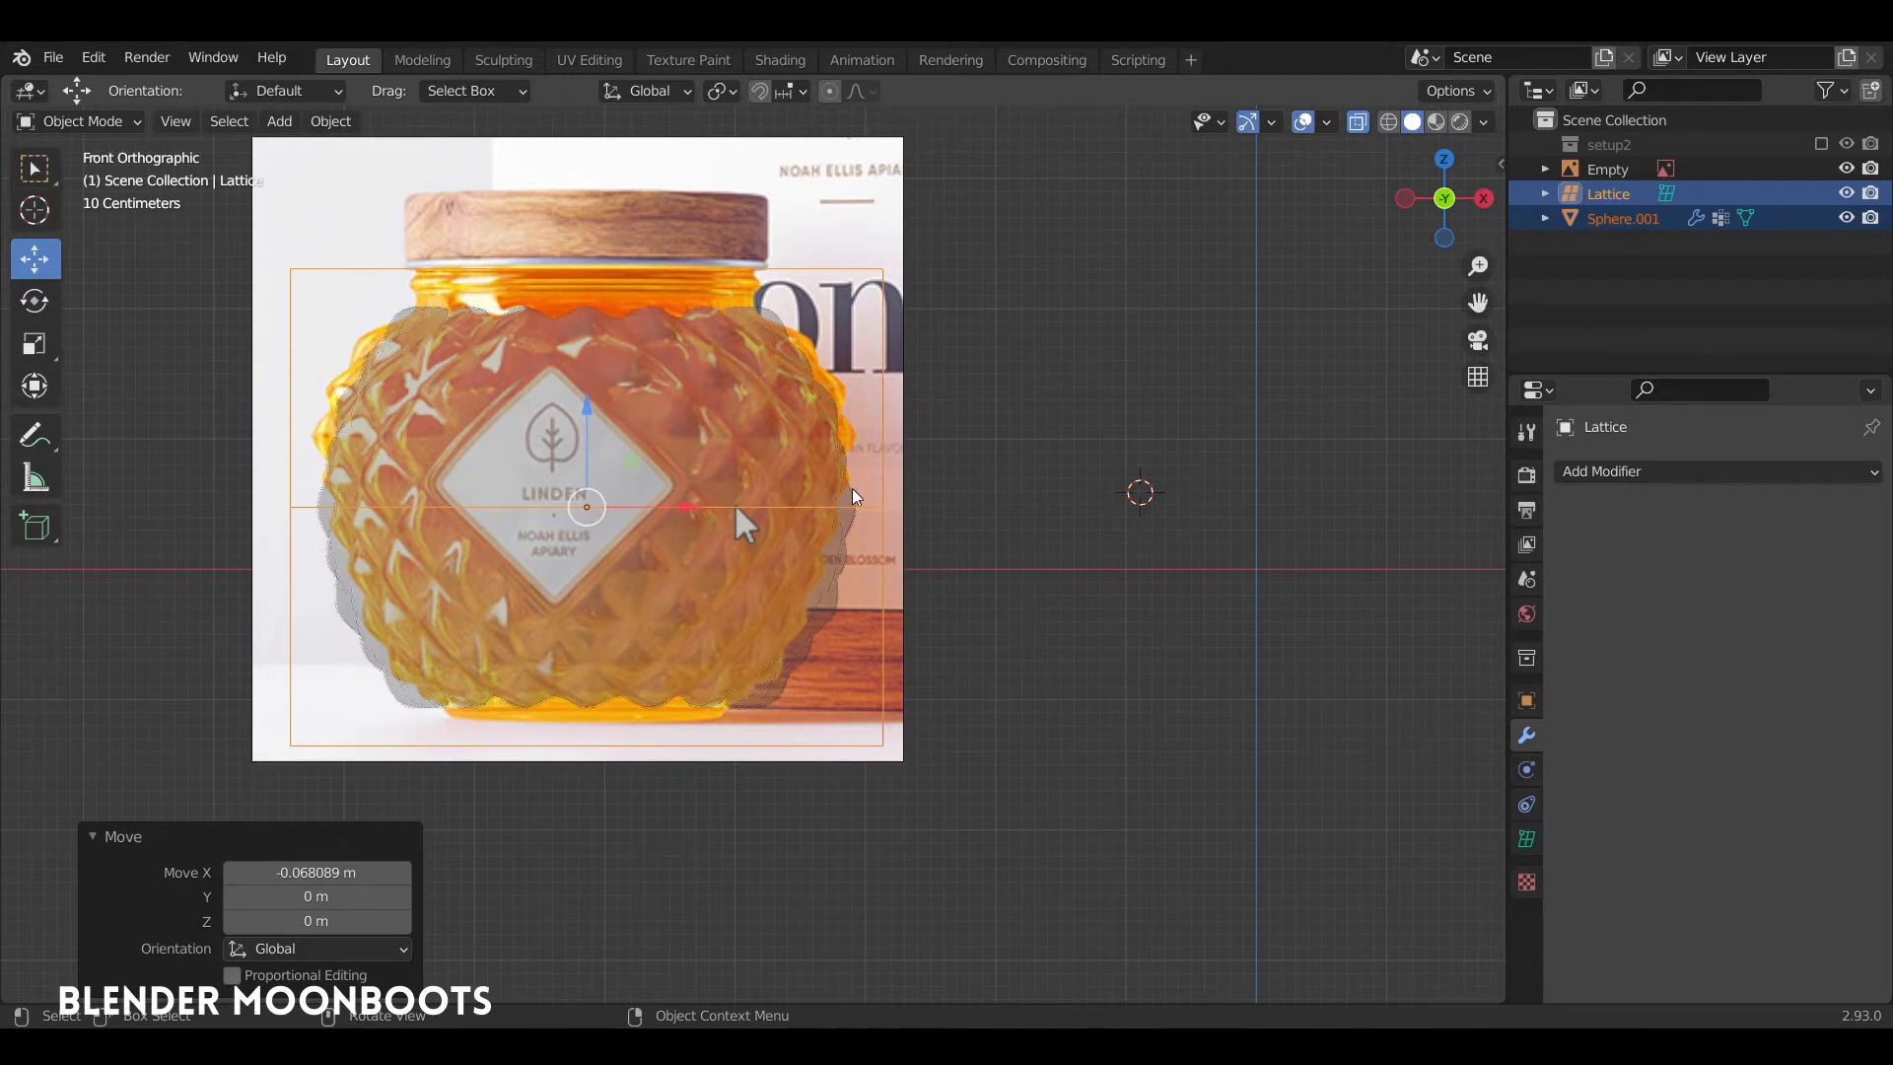
click(882, 509)
Lock the reference image empty's Location X and Y in the sidebar
click(885, 498)
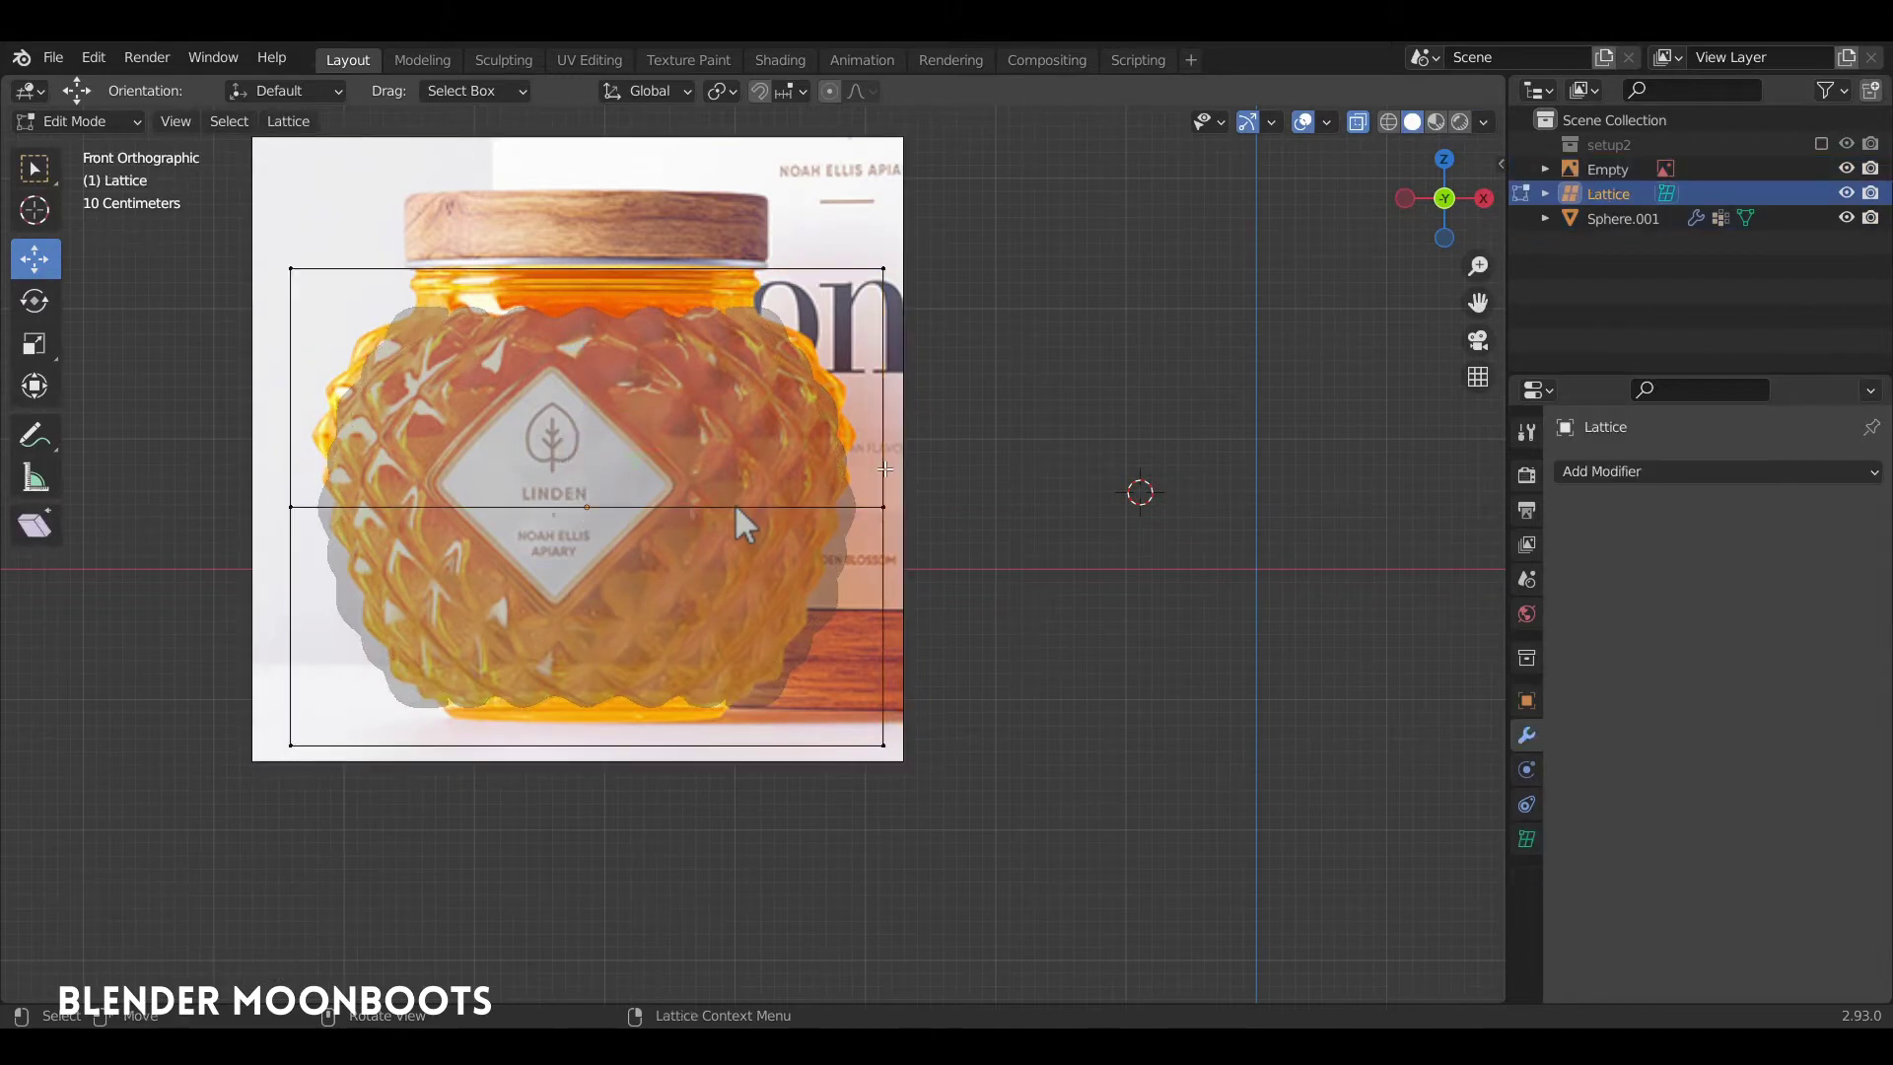
click(876, 281)
click(856, 221)
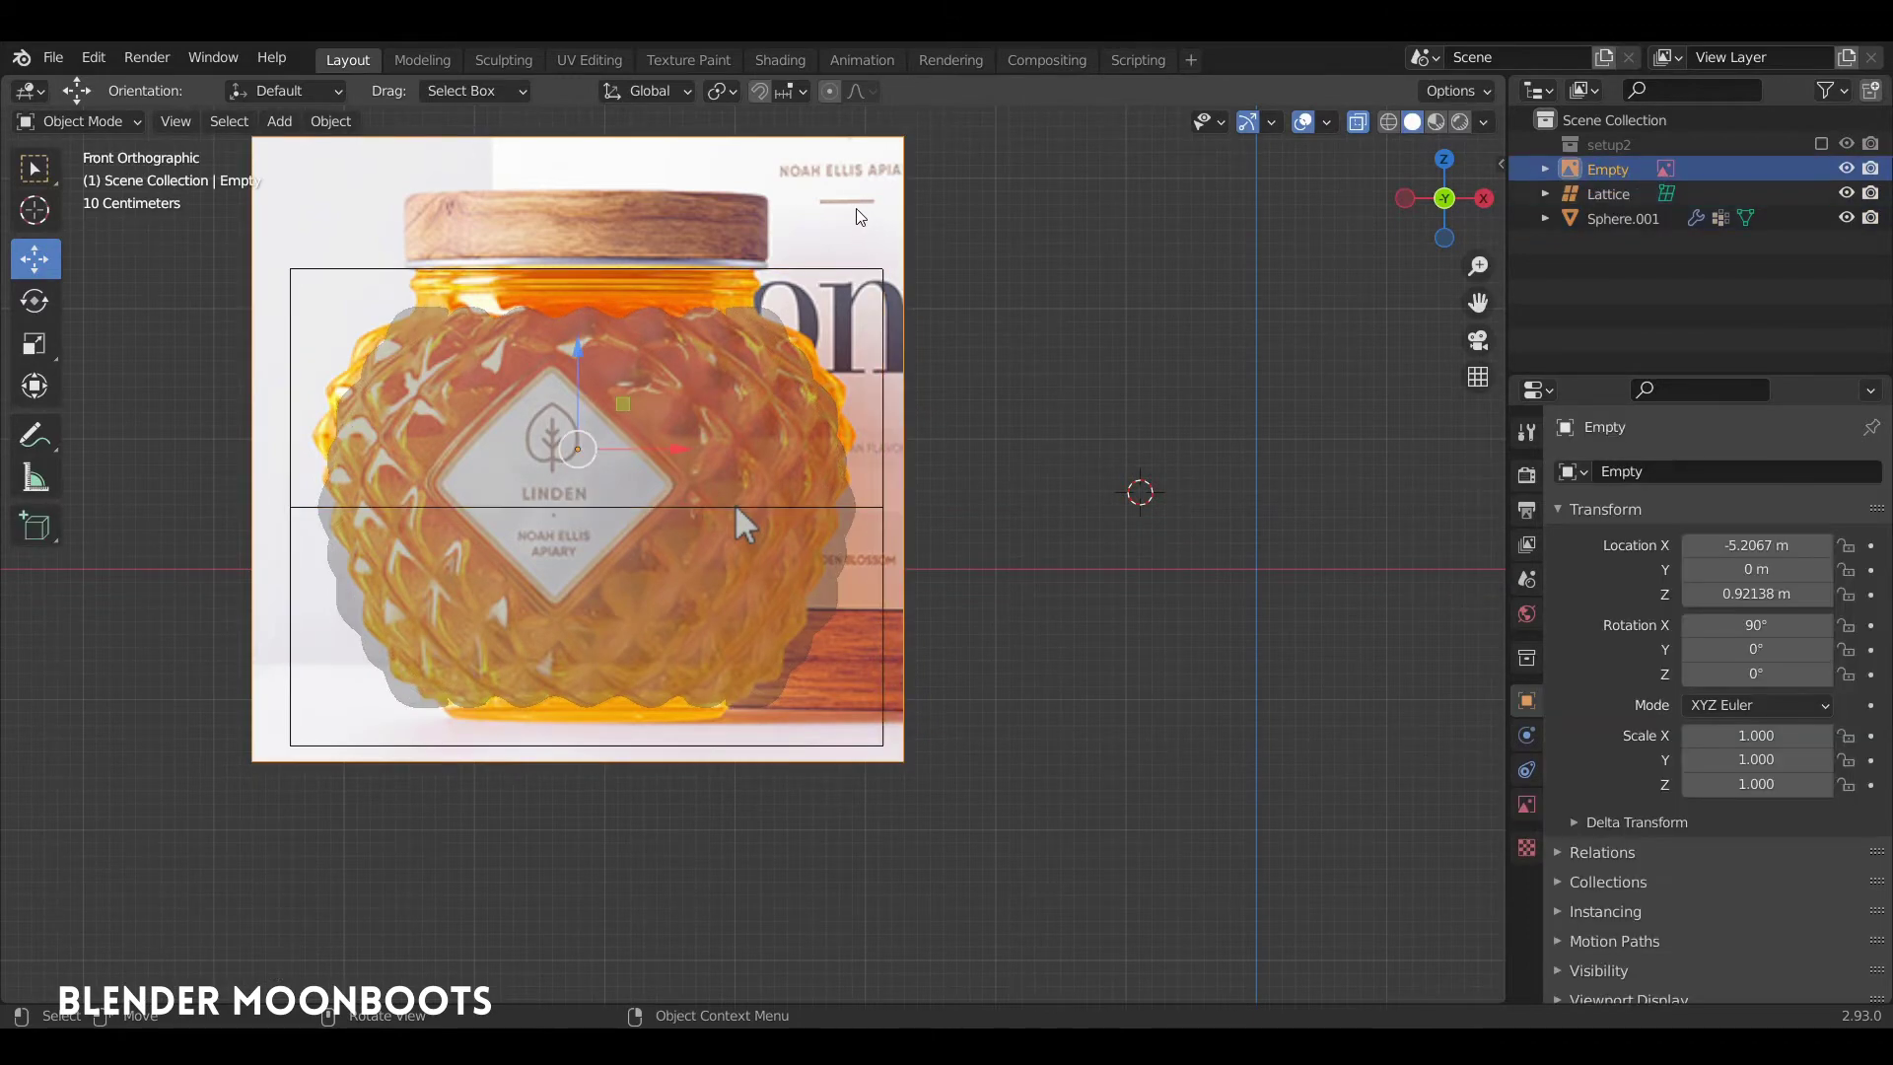
shift+middle_drag(864, 223, 897, 254)
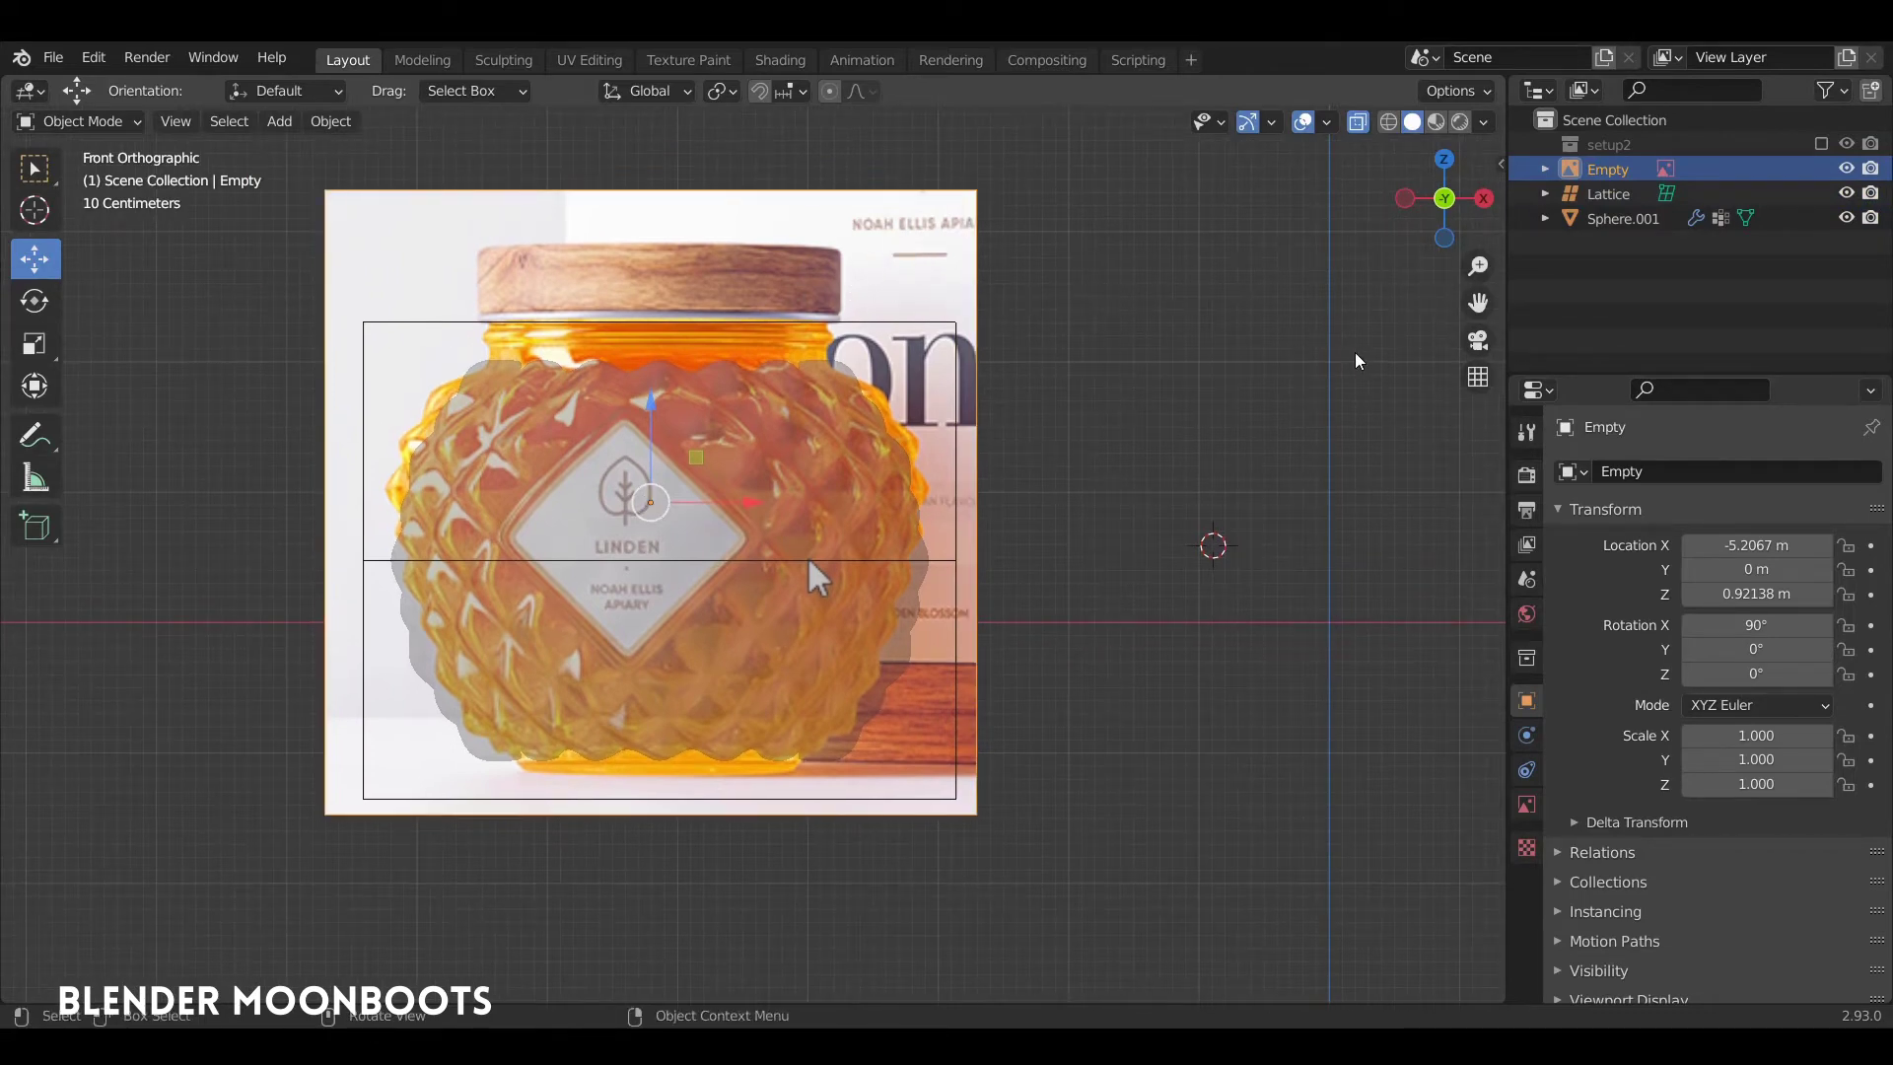
key(n)
drag(1452, 214, 1447, 274)
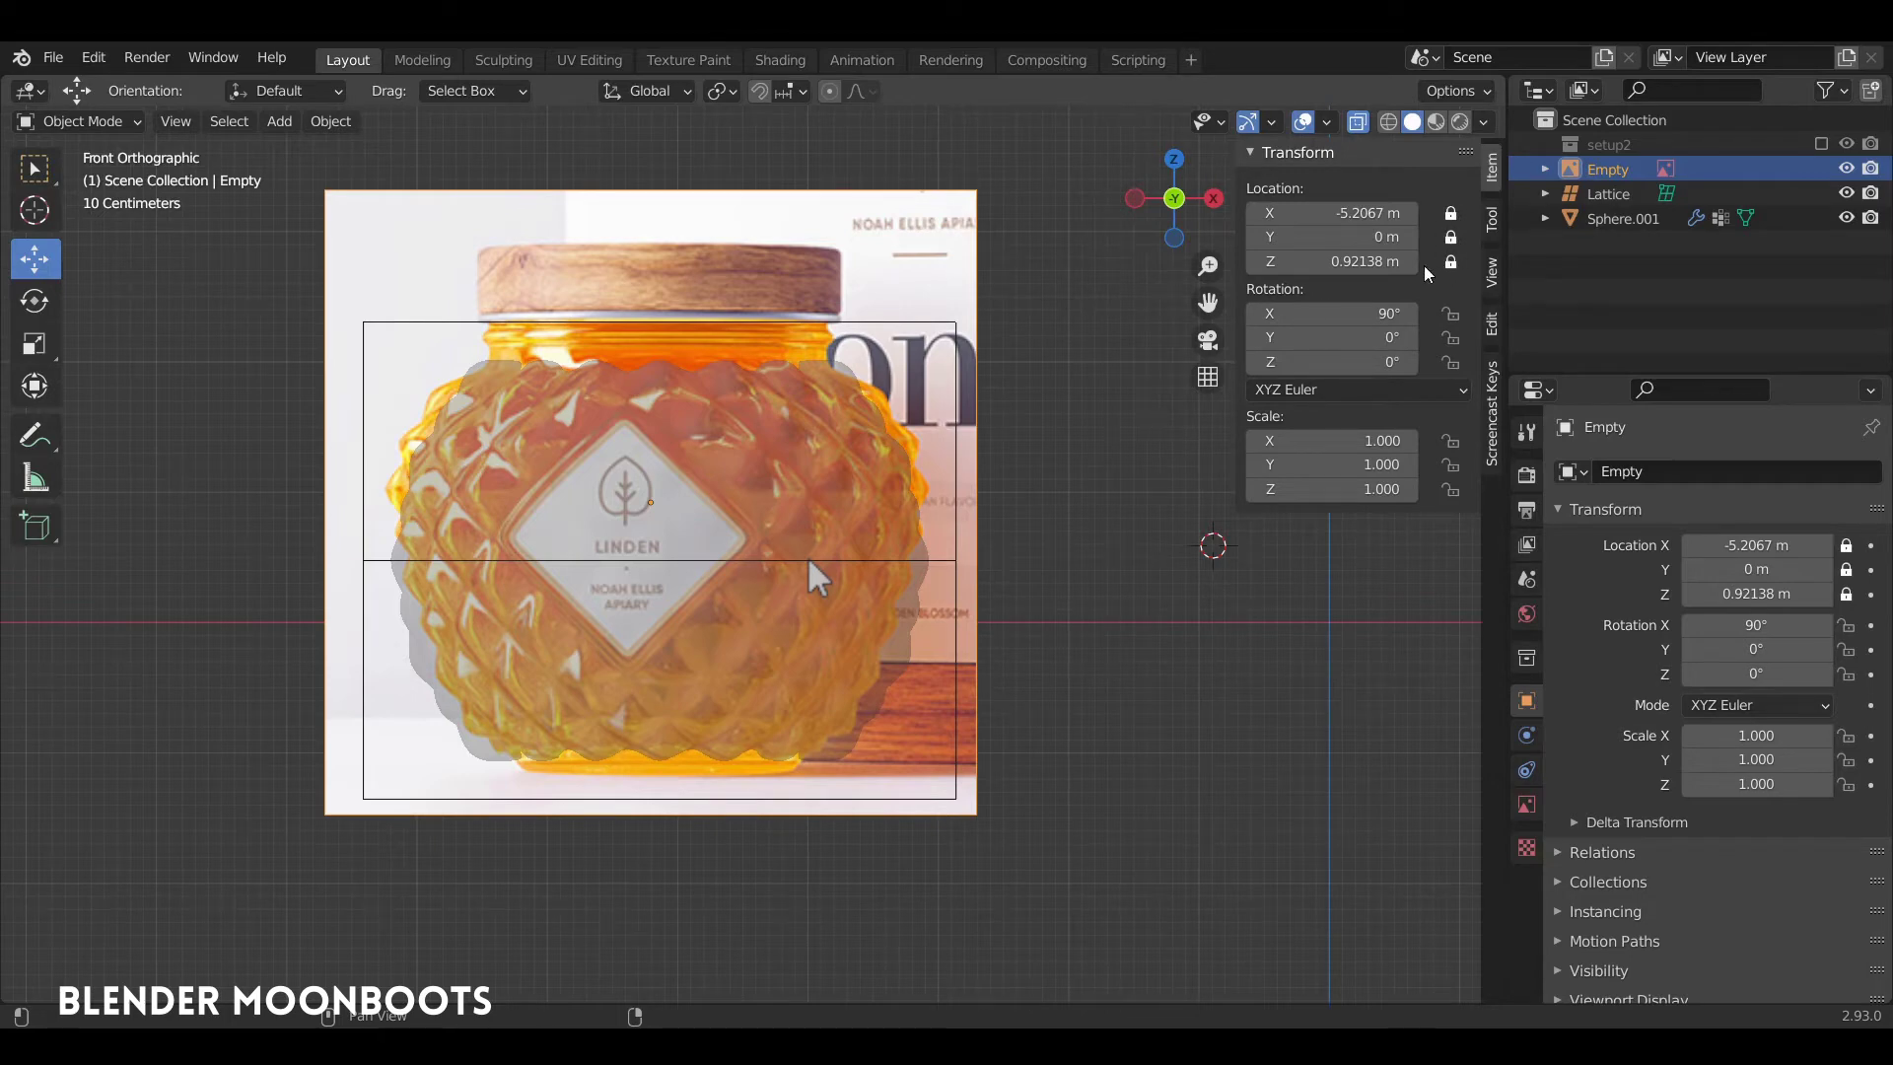
In the lattice's Edit Mode, scale its top row of points to about 0.986
click(955, 355)
key(Tab)
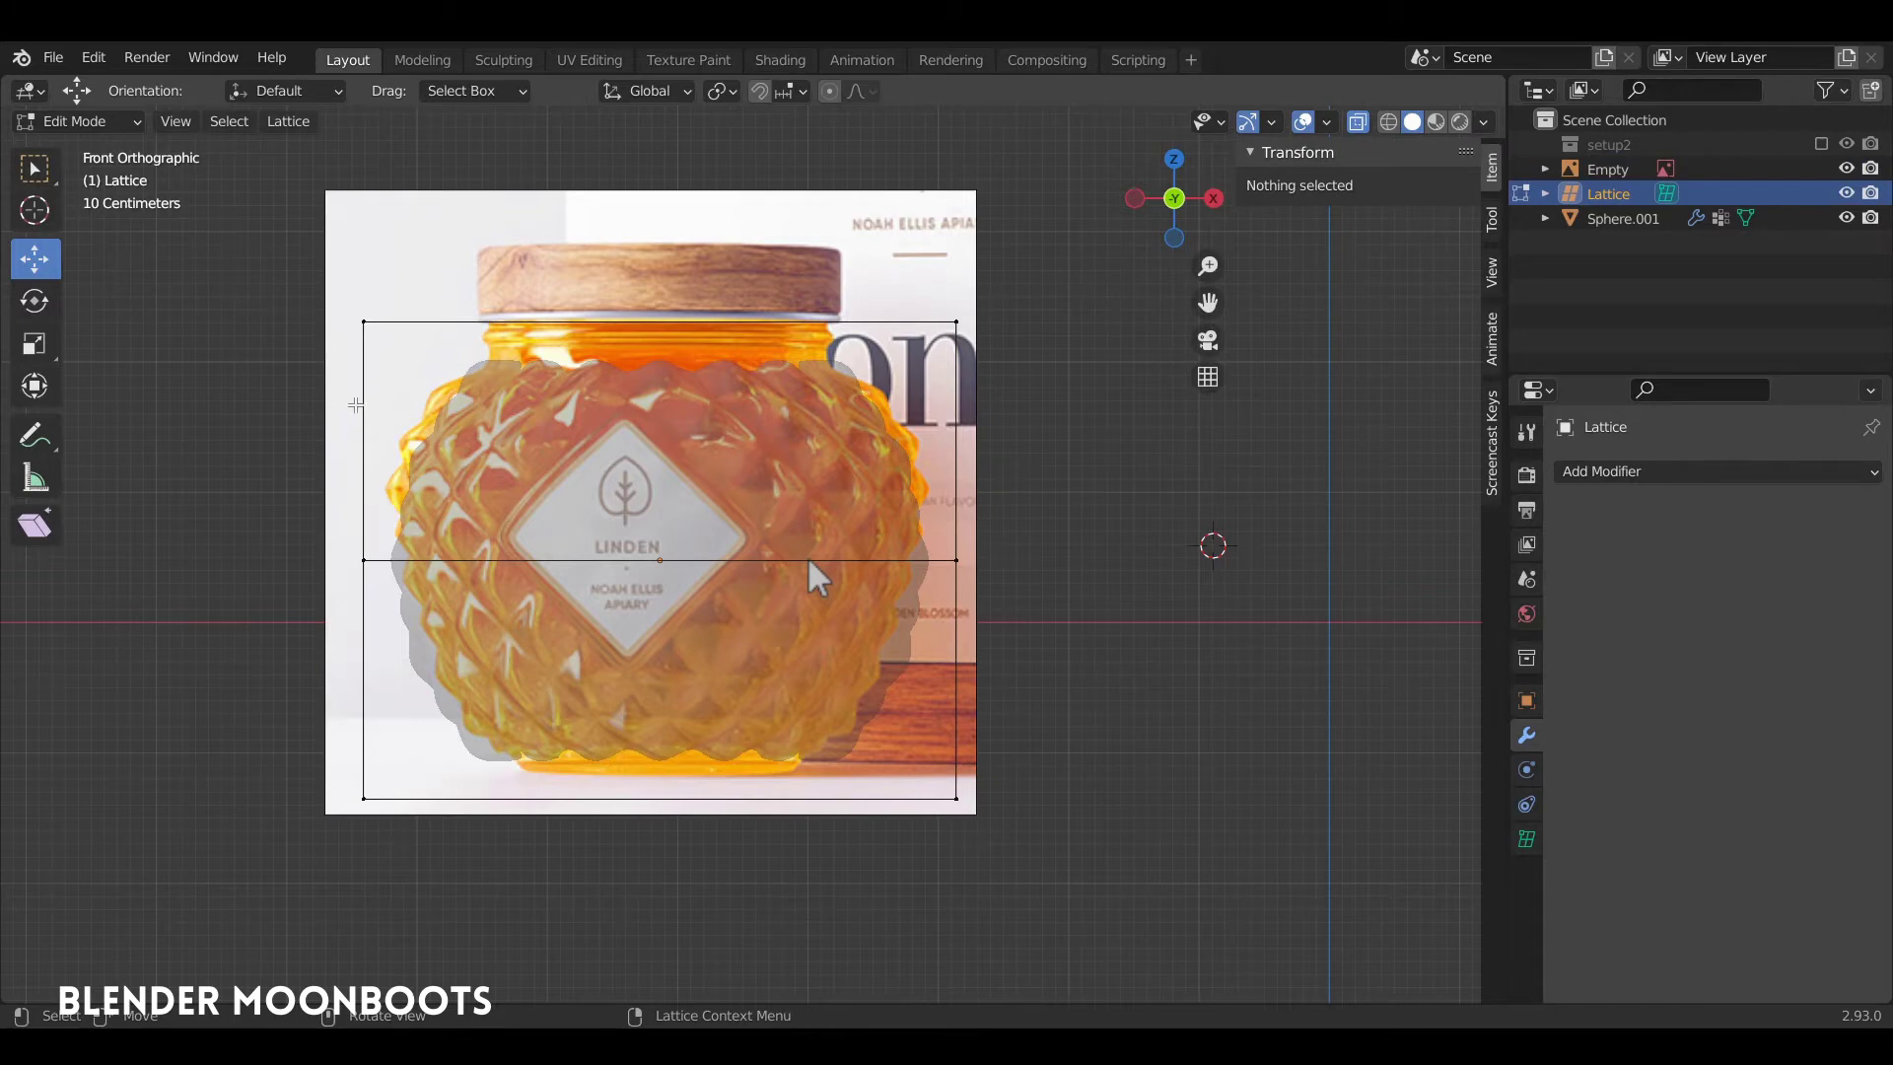
drag(286, 249, 994, 392)
key(s)
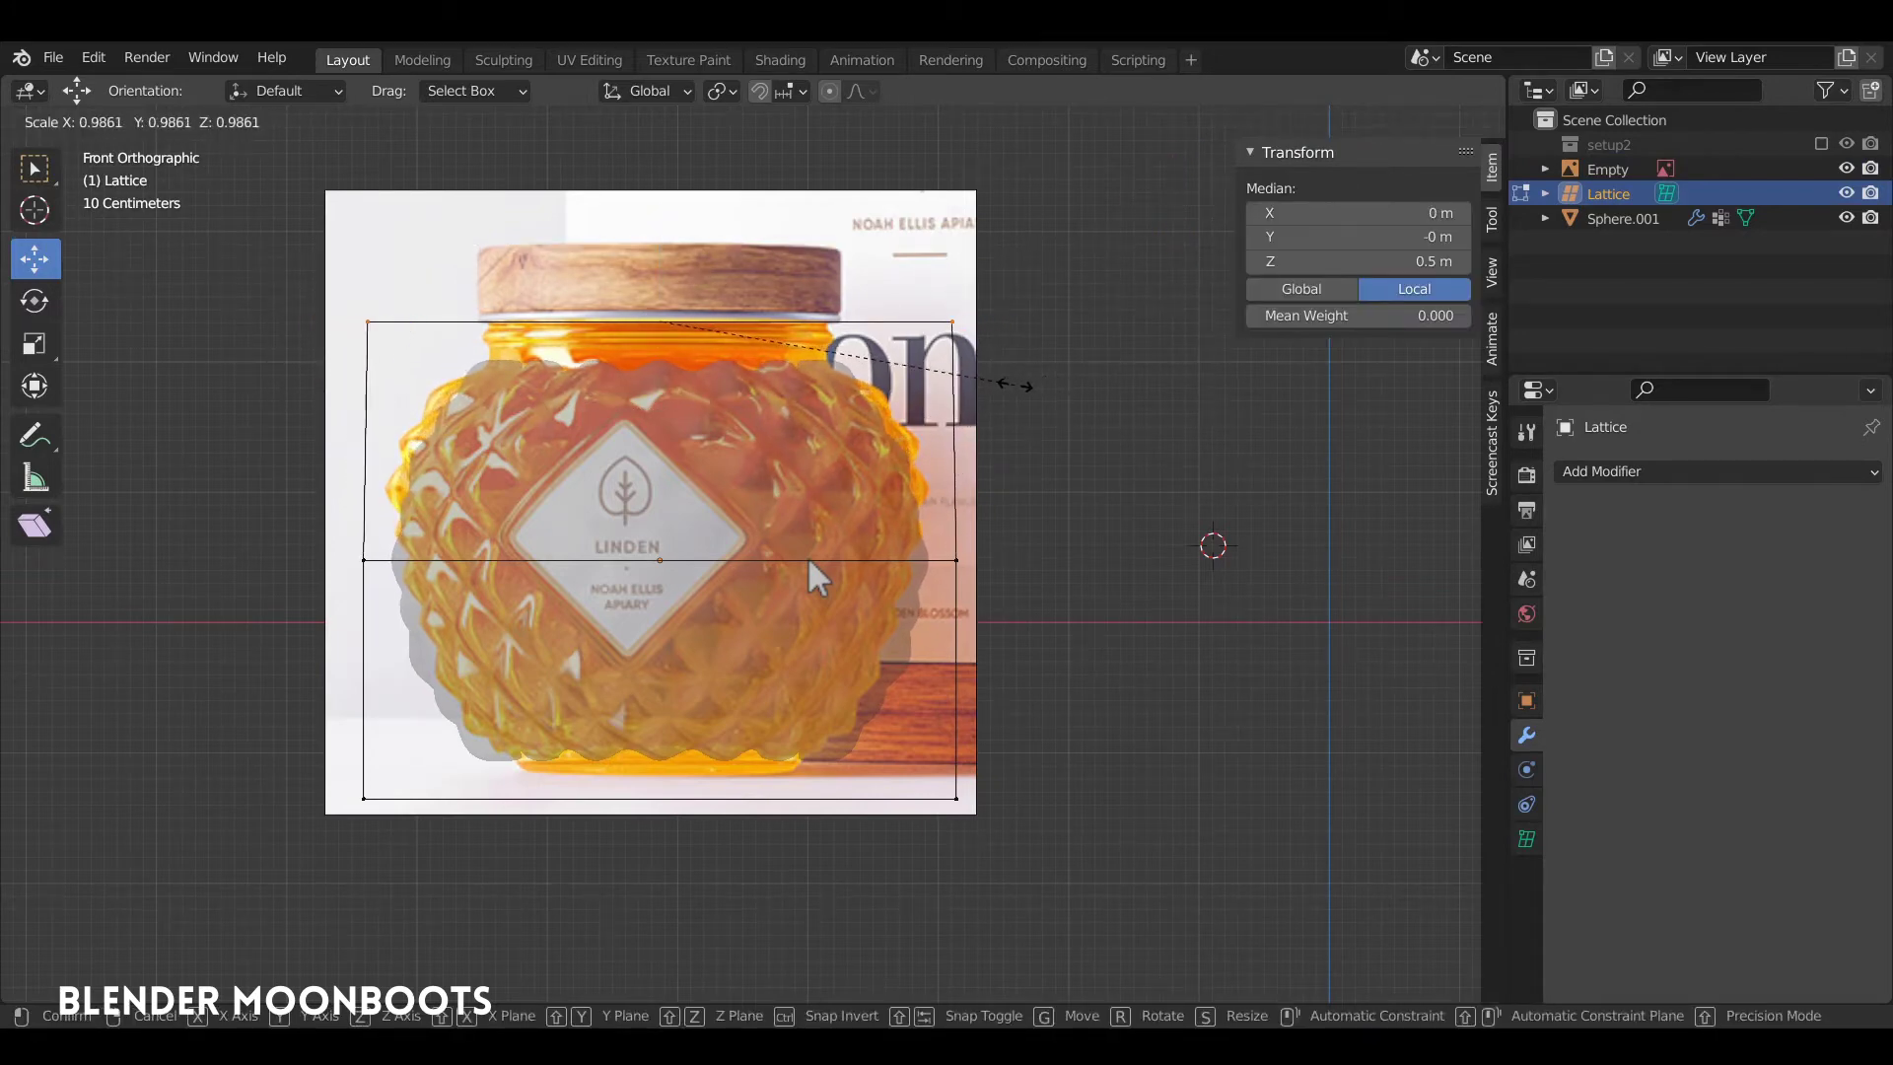
click(1014, 384)
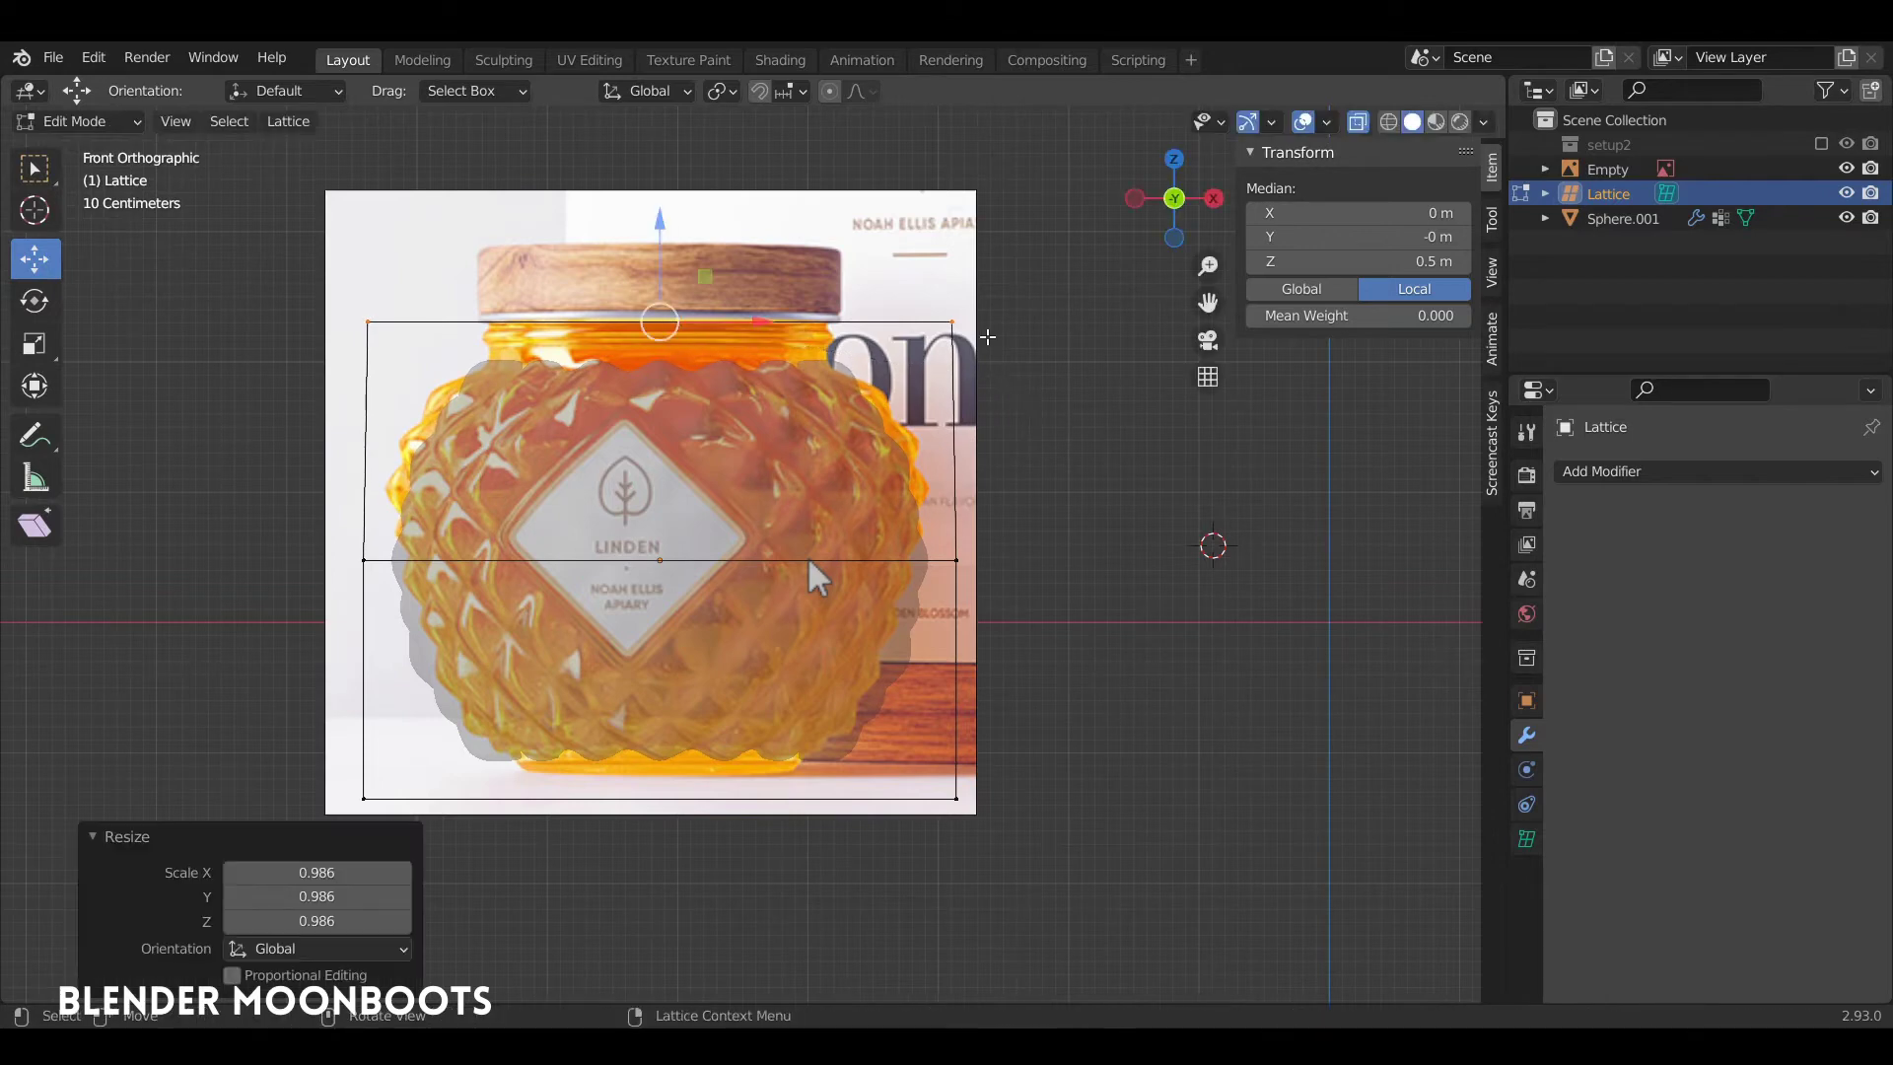
Narrow the lattice's middle and bottom rows toward the jar base, then leave Edit Mode
key(alt+a)
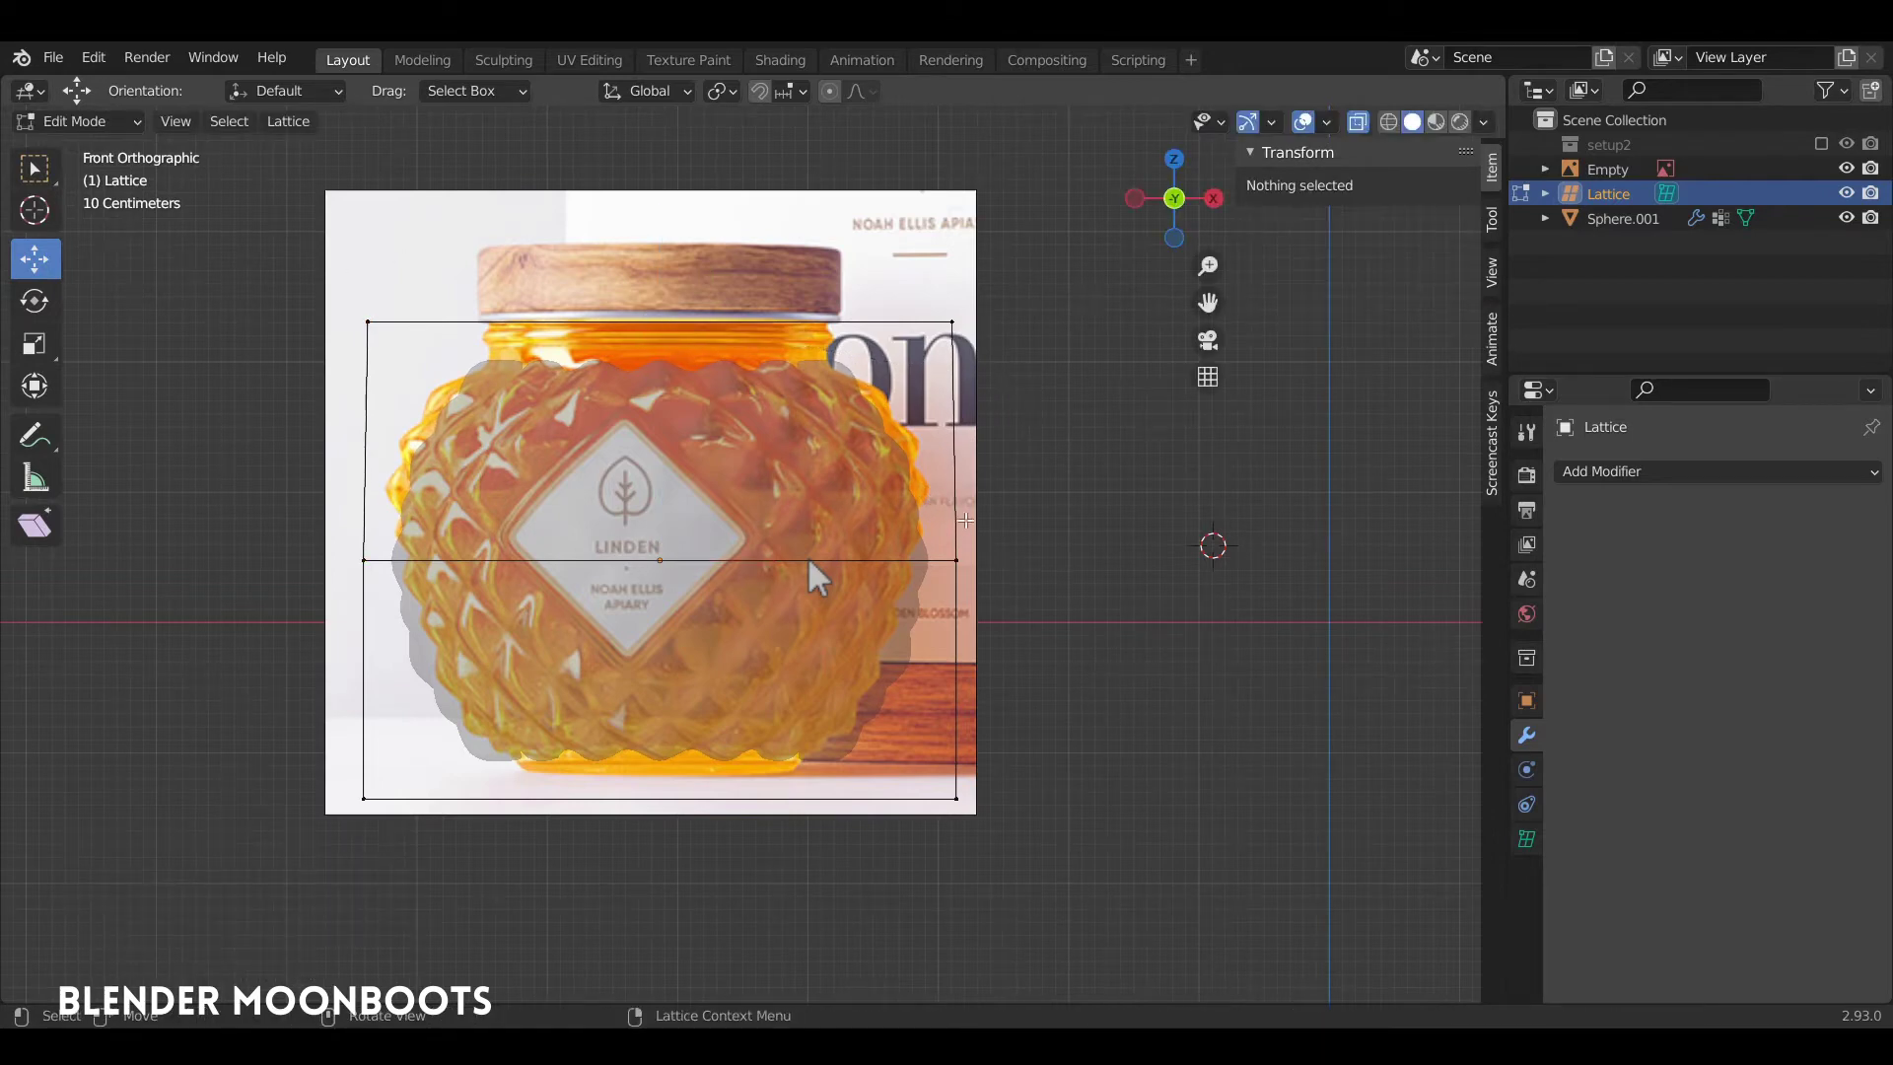
key(b)
drag(989, 513, 190, 651)
key(s)
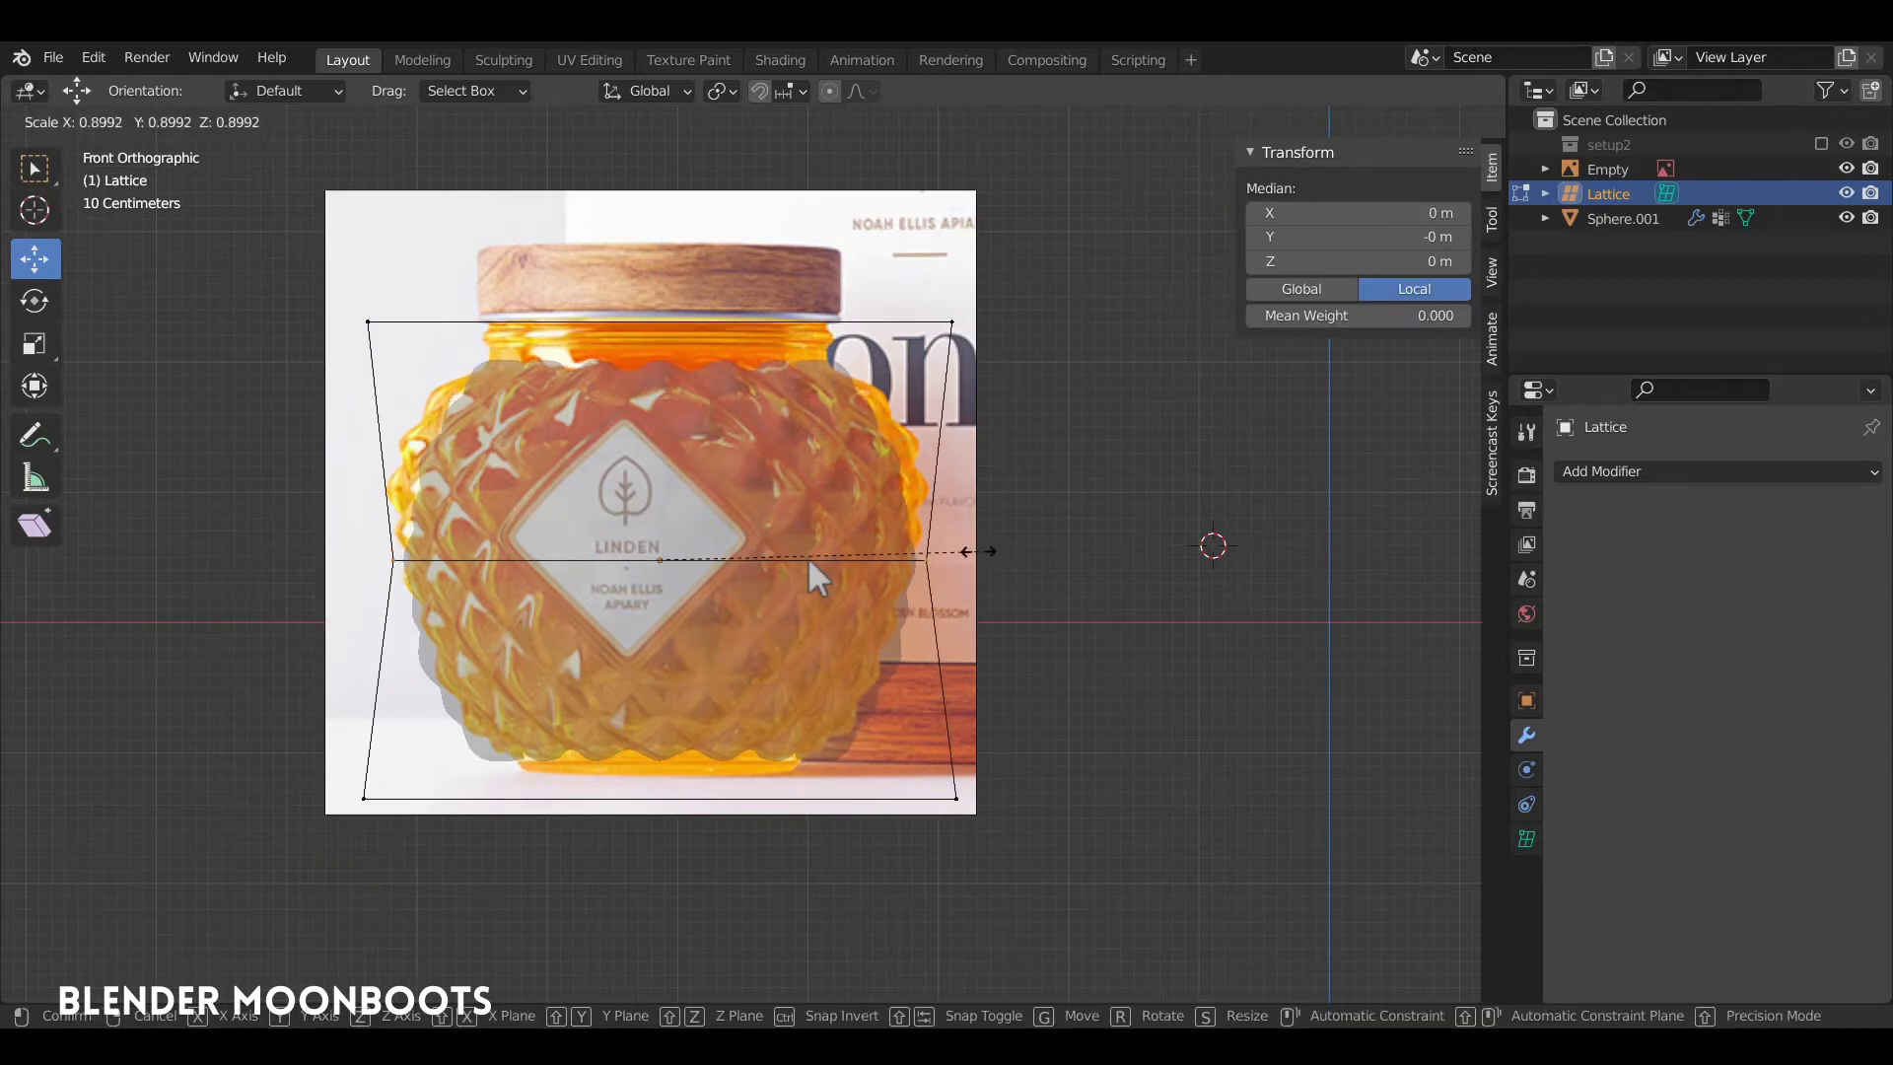
click(969, 554)
key(alt+a)
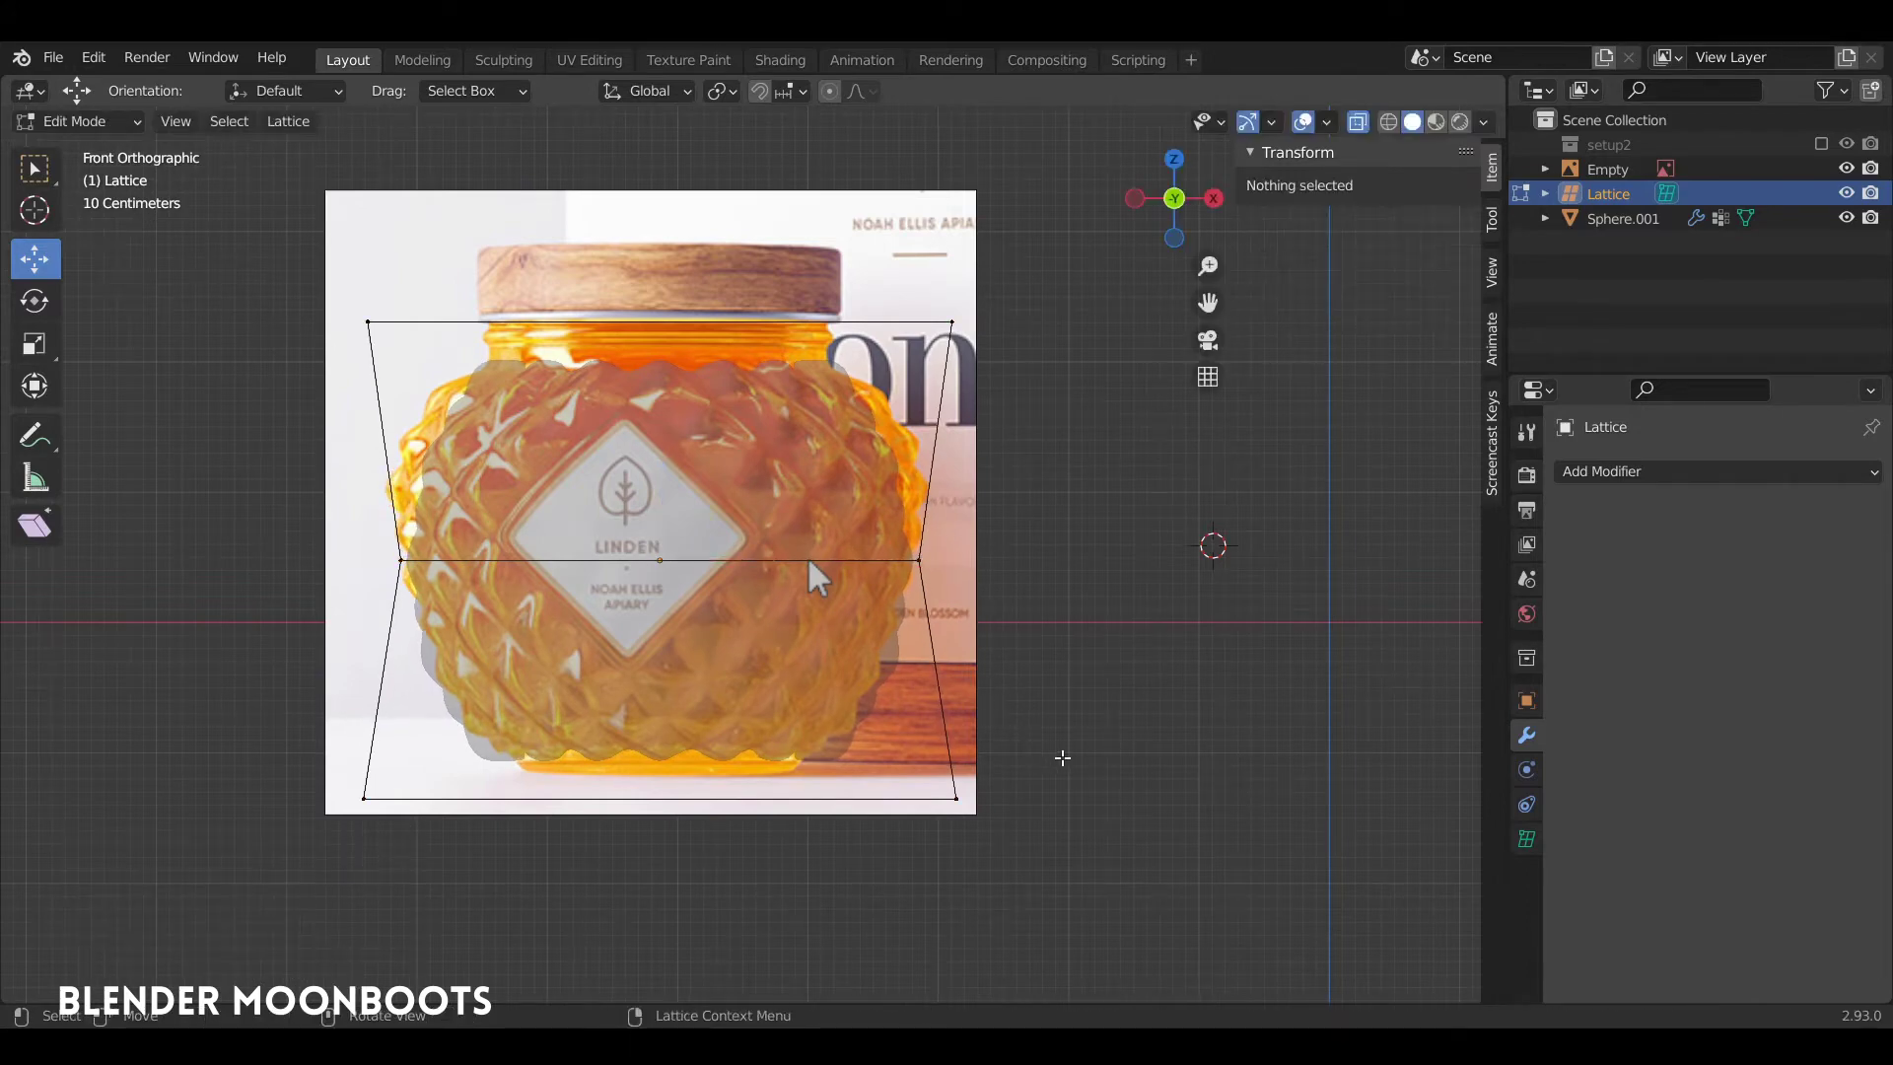
key(b)
drag(1100, 741, 281, 858)
key(s)
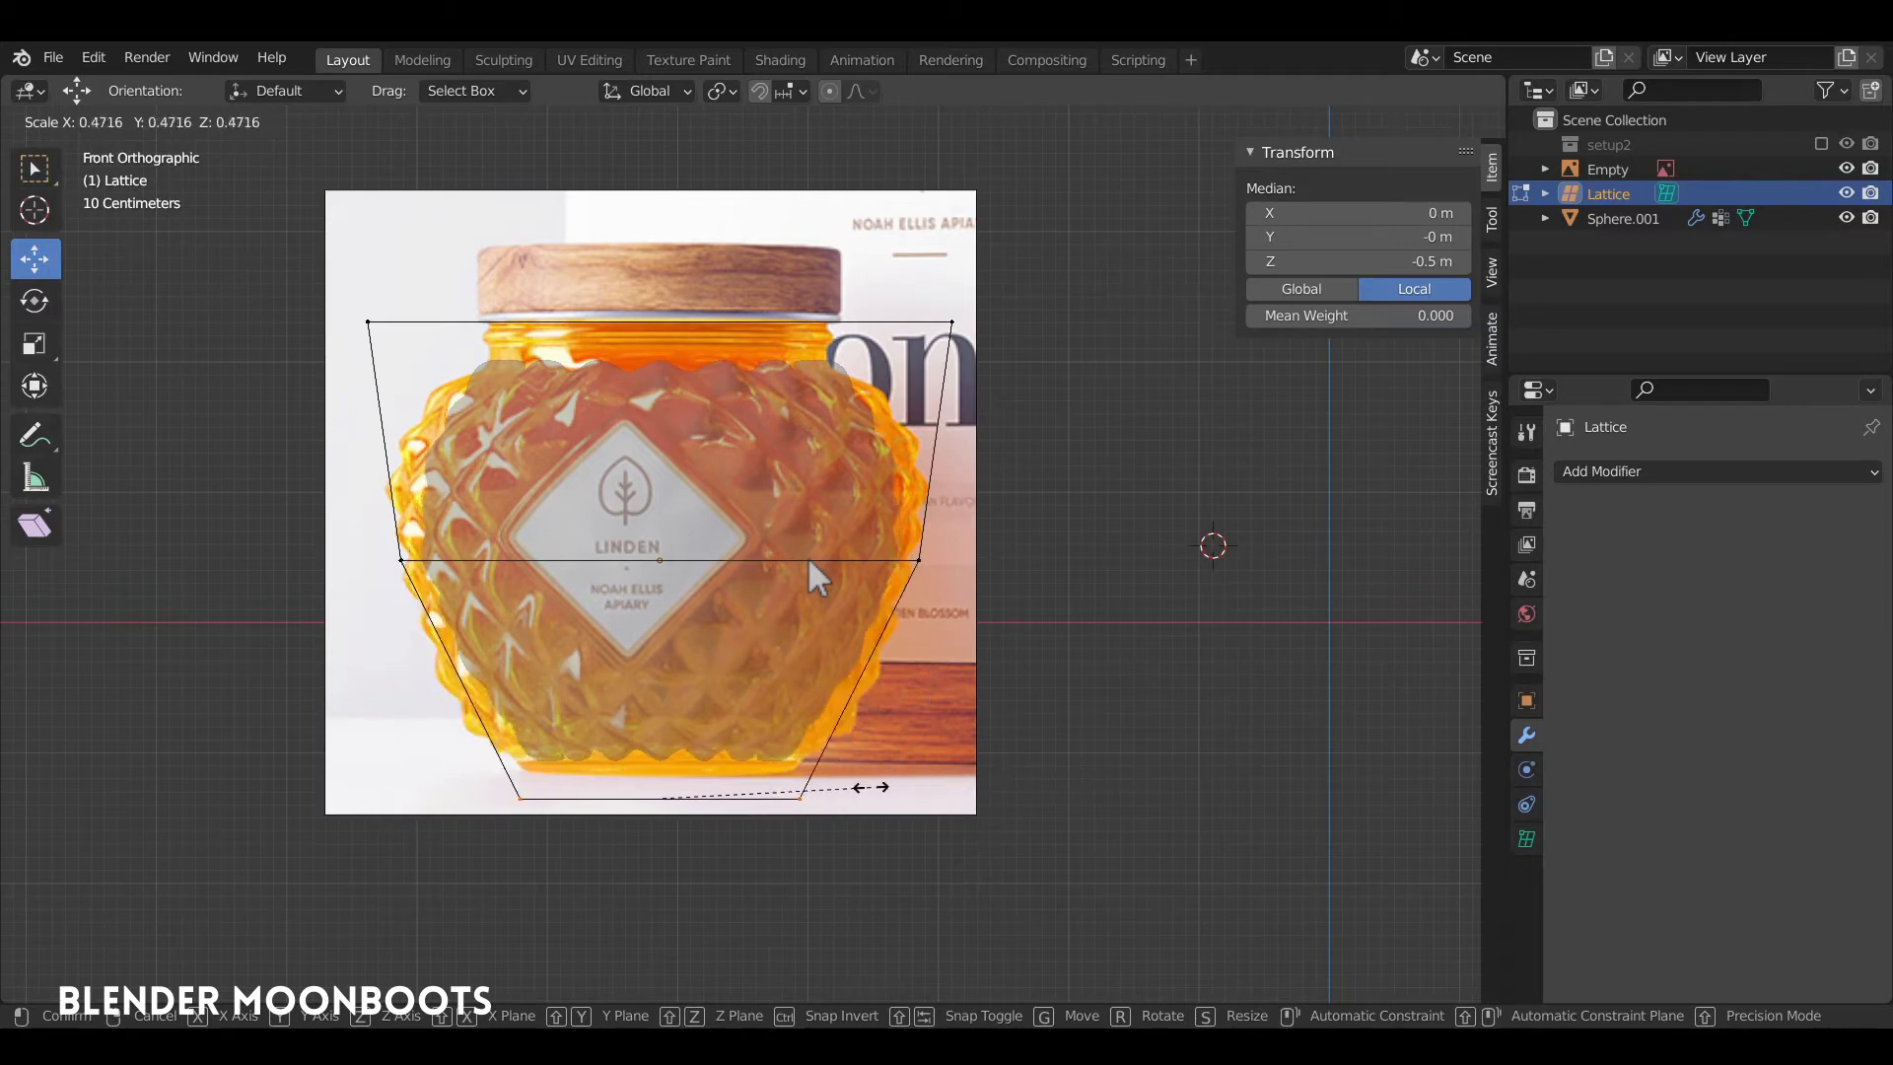
click(981, 794)
key(Tab)
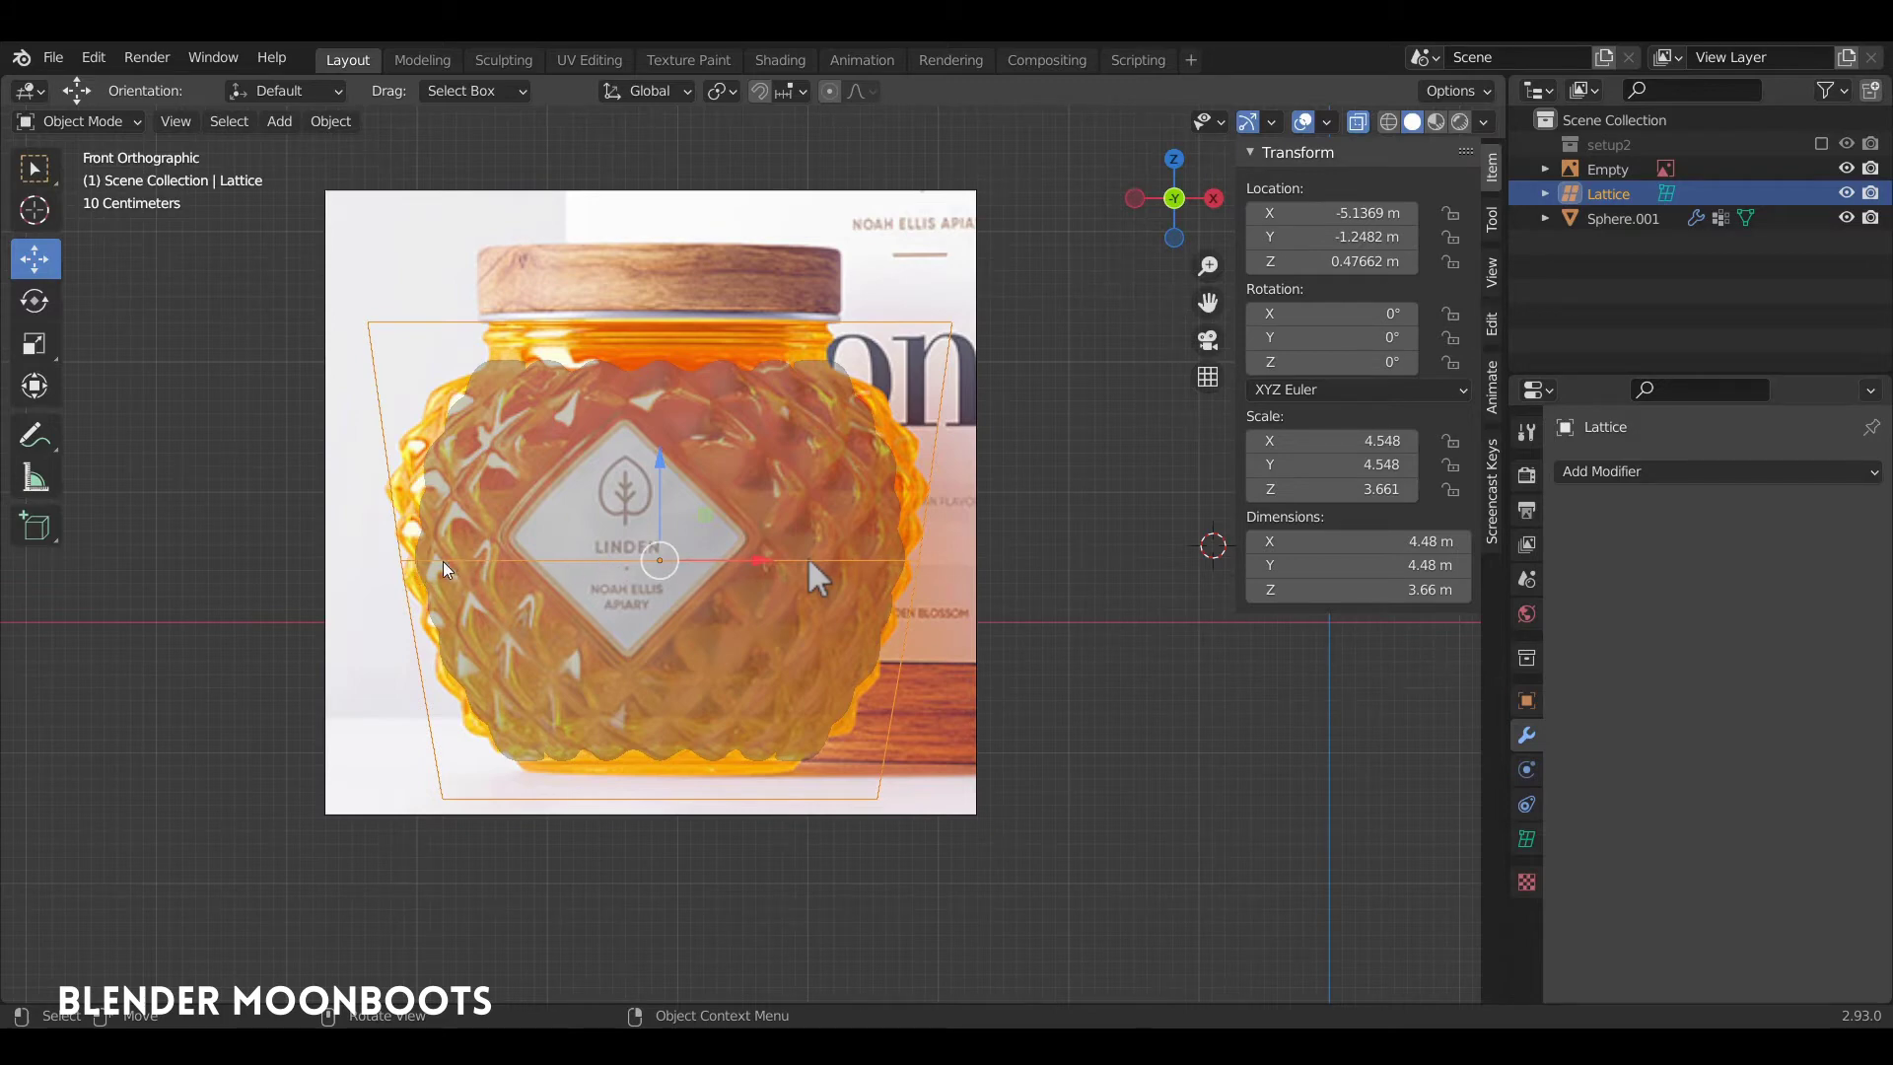
Raise the lattice's Resolution W to 4 and widen its upper middle row of points
click(1534, 833)
click(1850, 593)
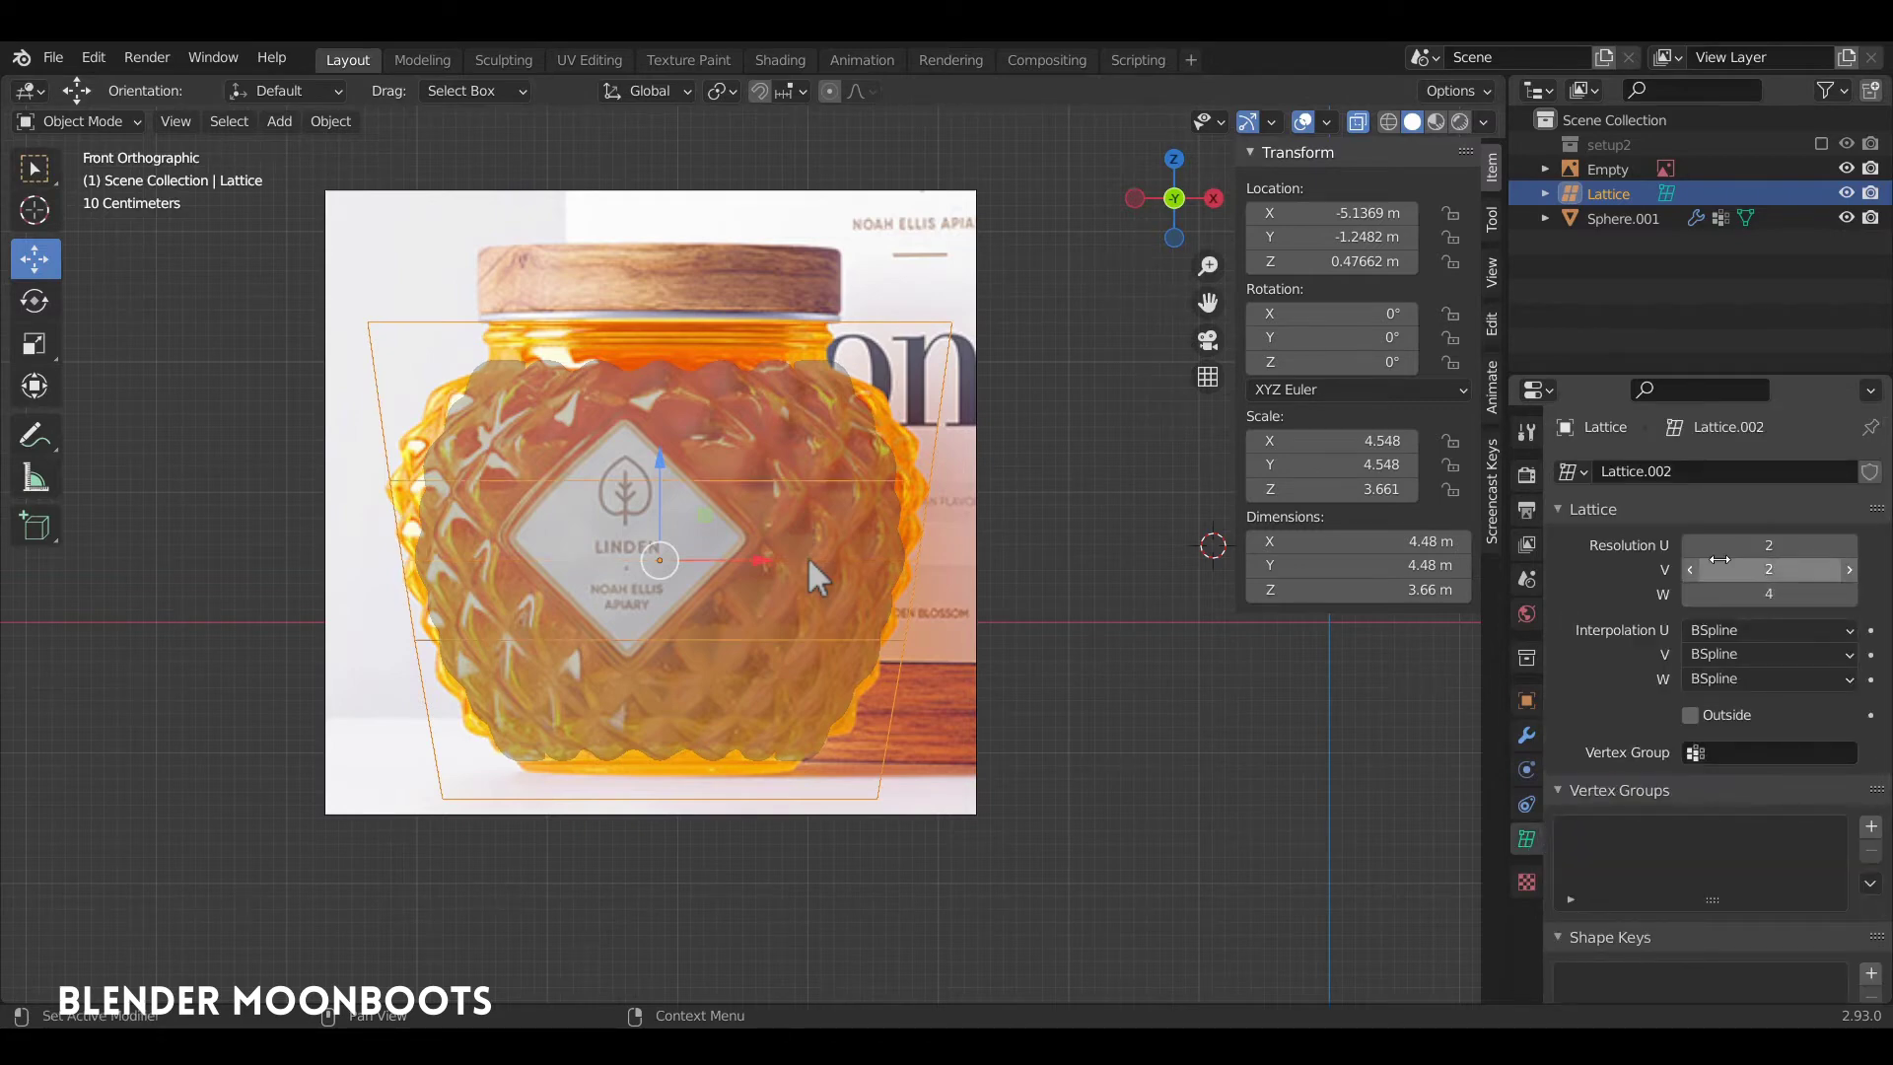
key(Tab)
key(a)
key(alt+a)
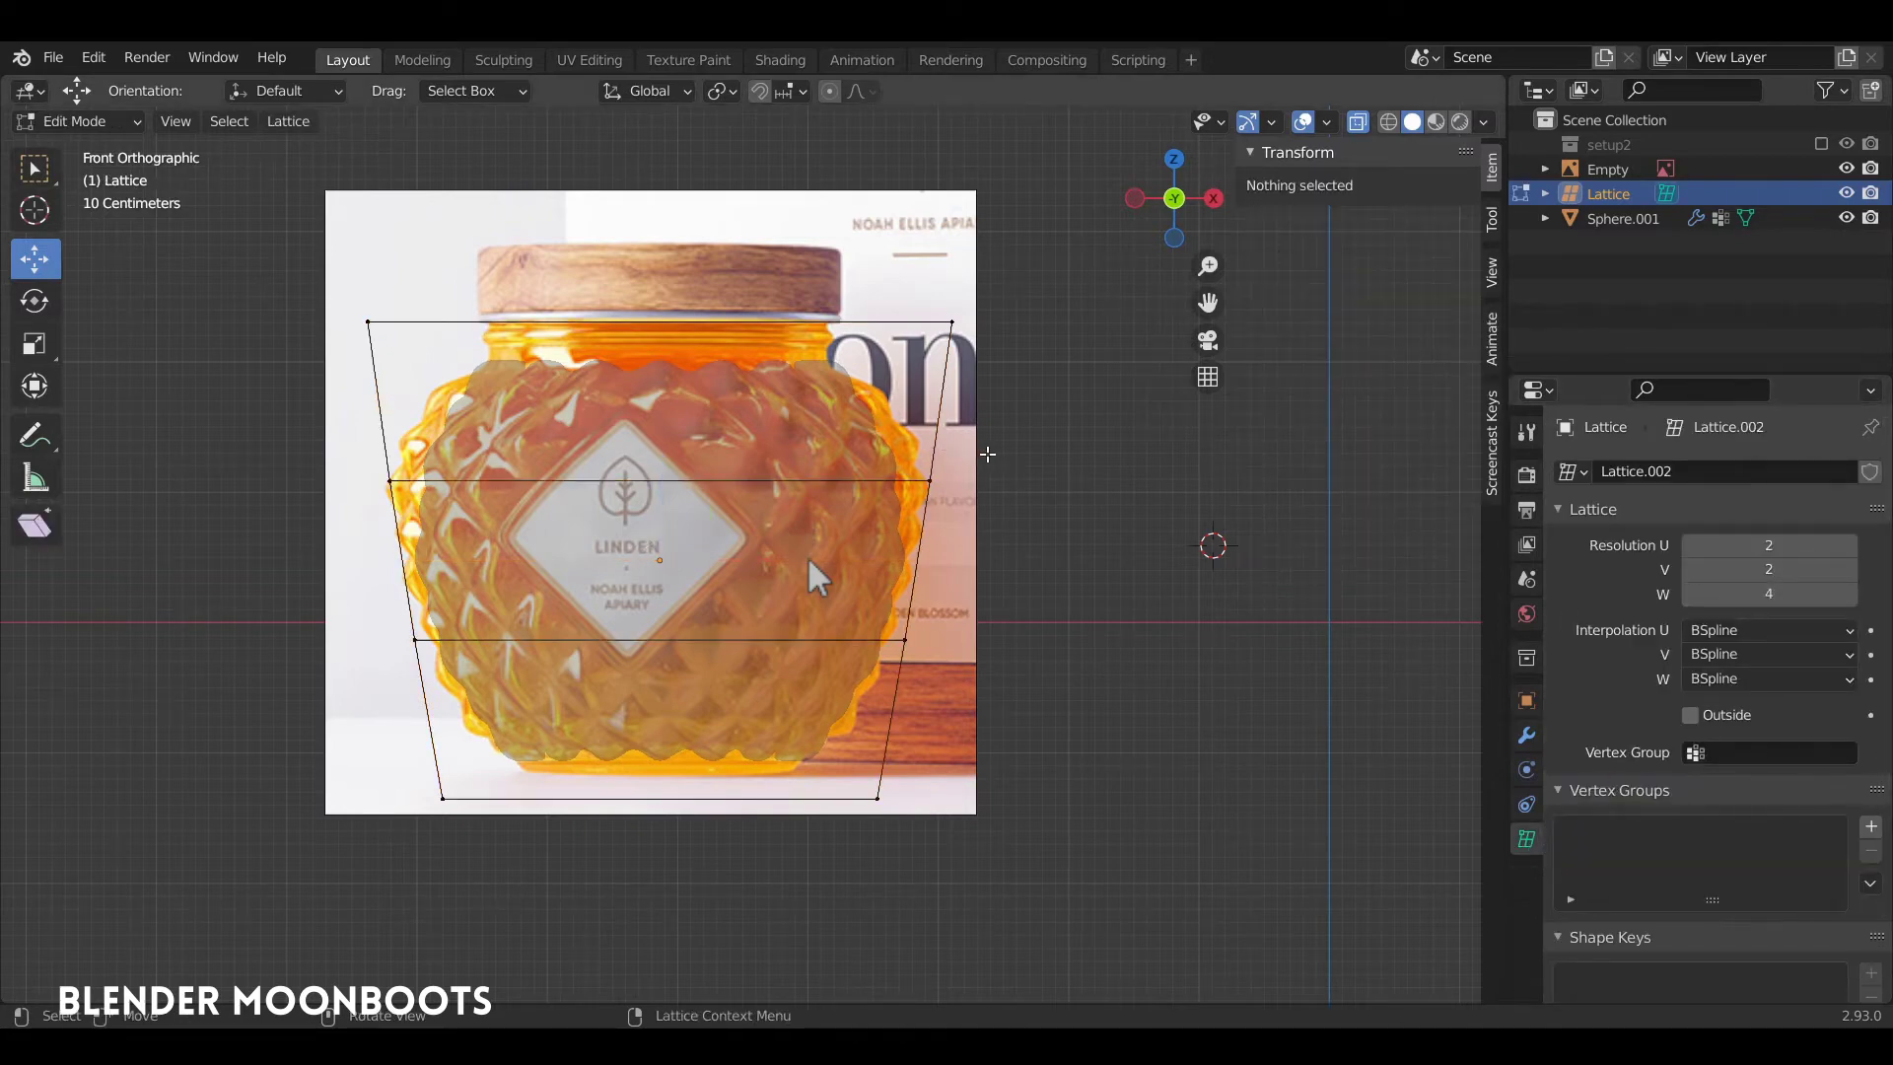
key(b)
drag(1013, 442, 335, 493)
key(s)
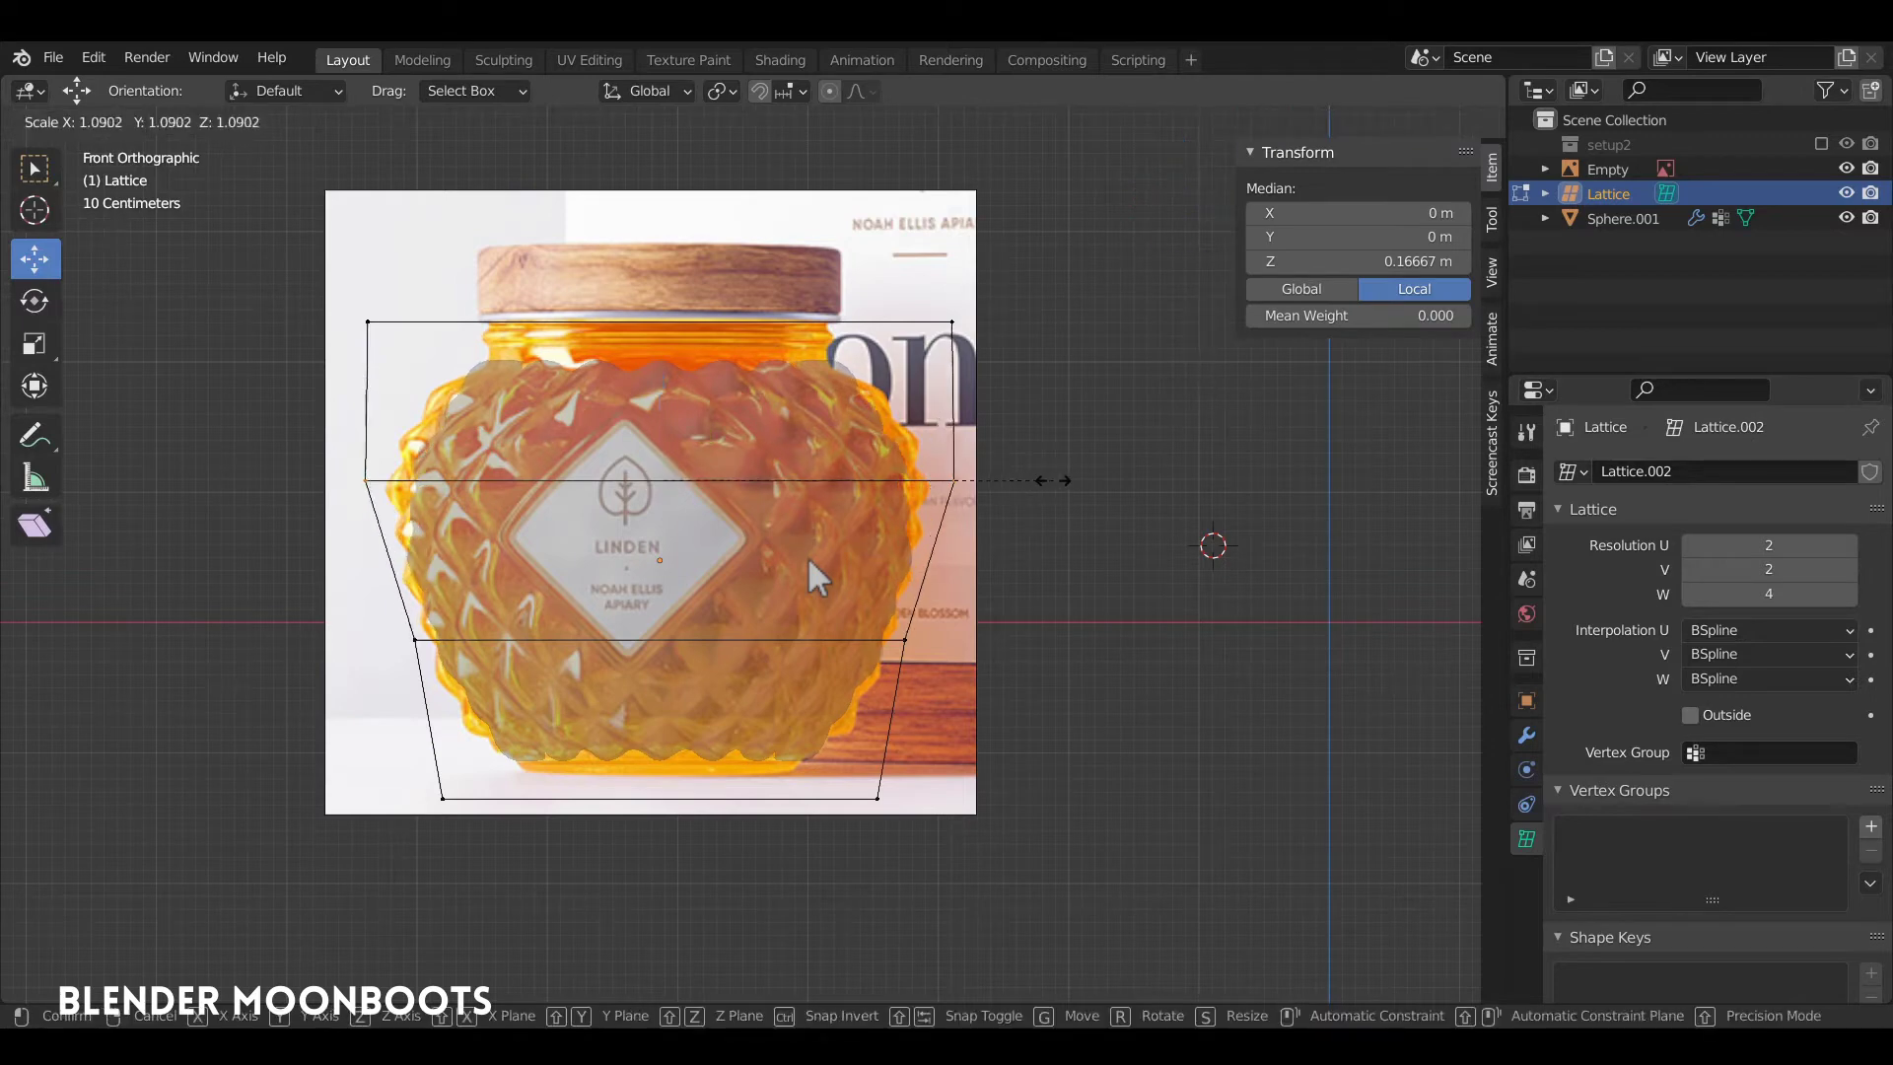
click(1095, 484)
Resize the lower middle row, widen the bottom row to 1.180, and raise it slightly
key(alt+a)
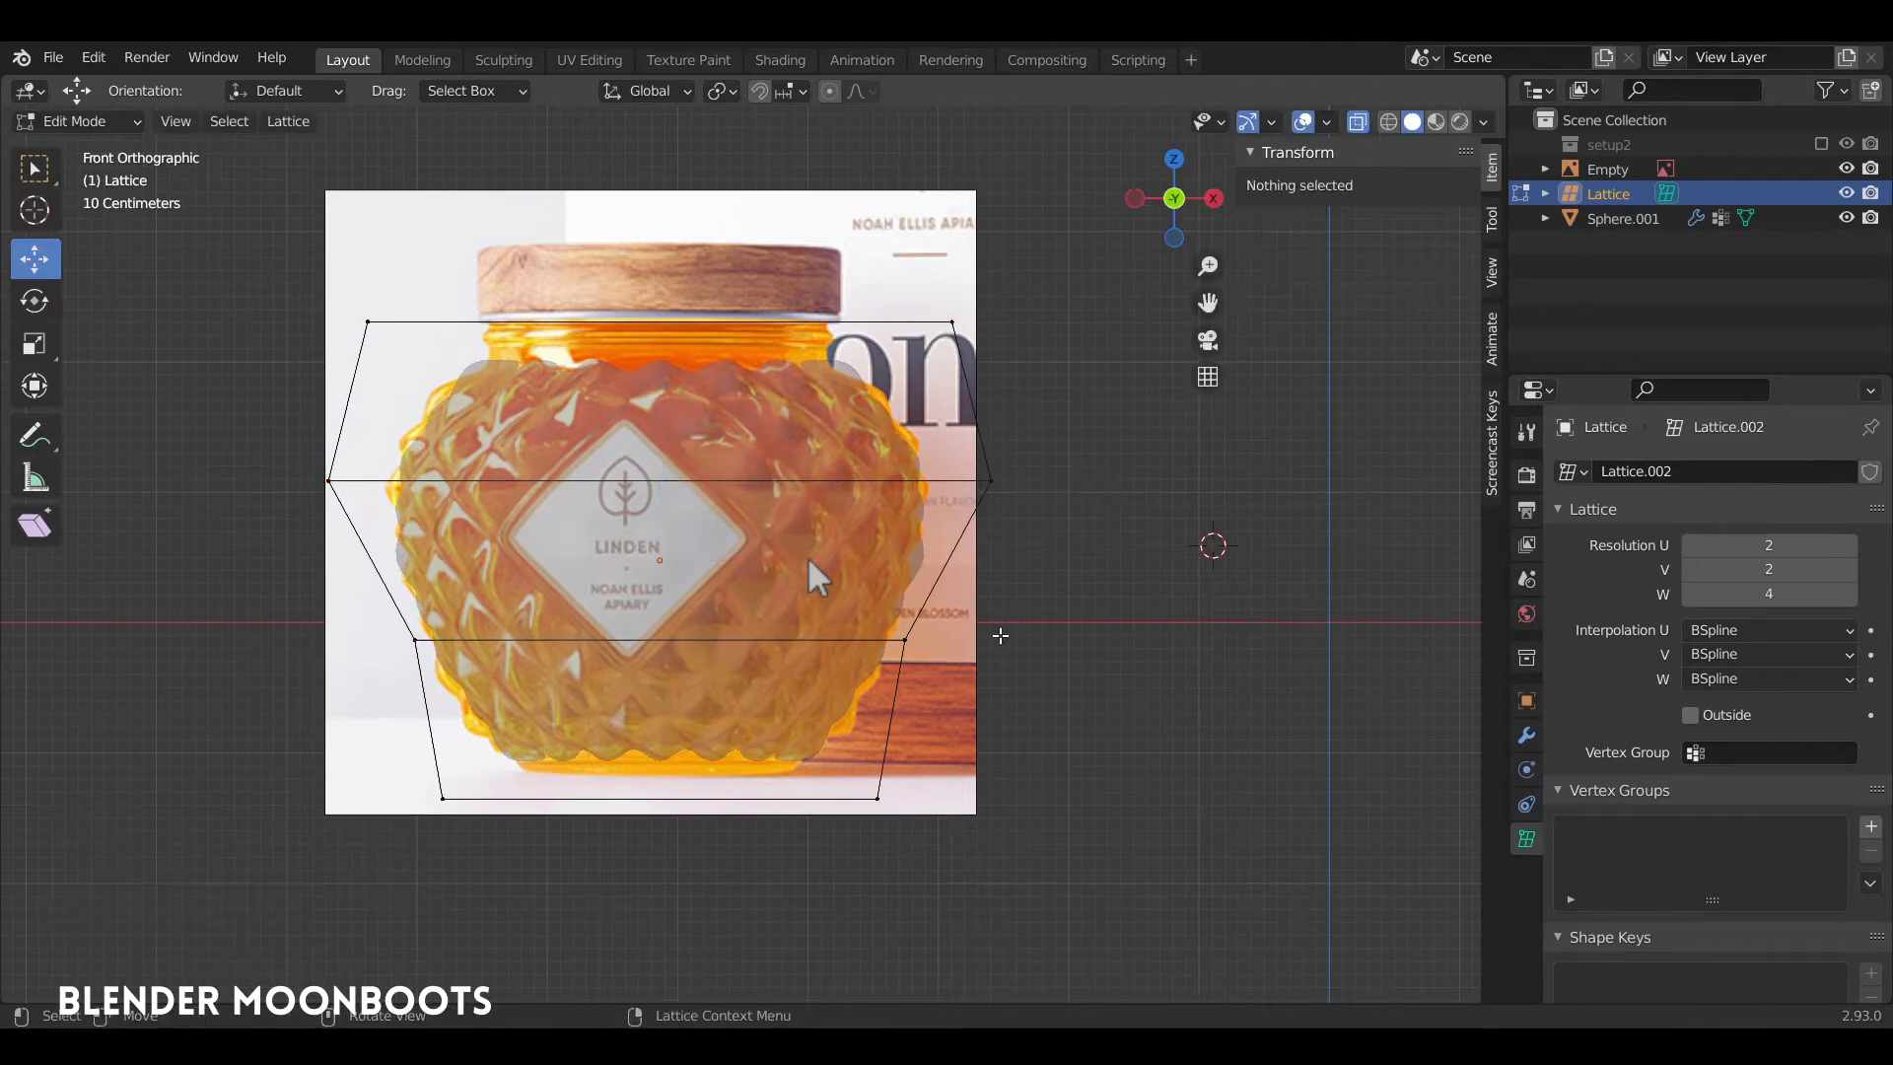
key(b)
drag(1026, 599, 318, 680)
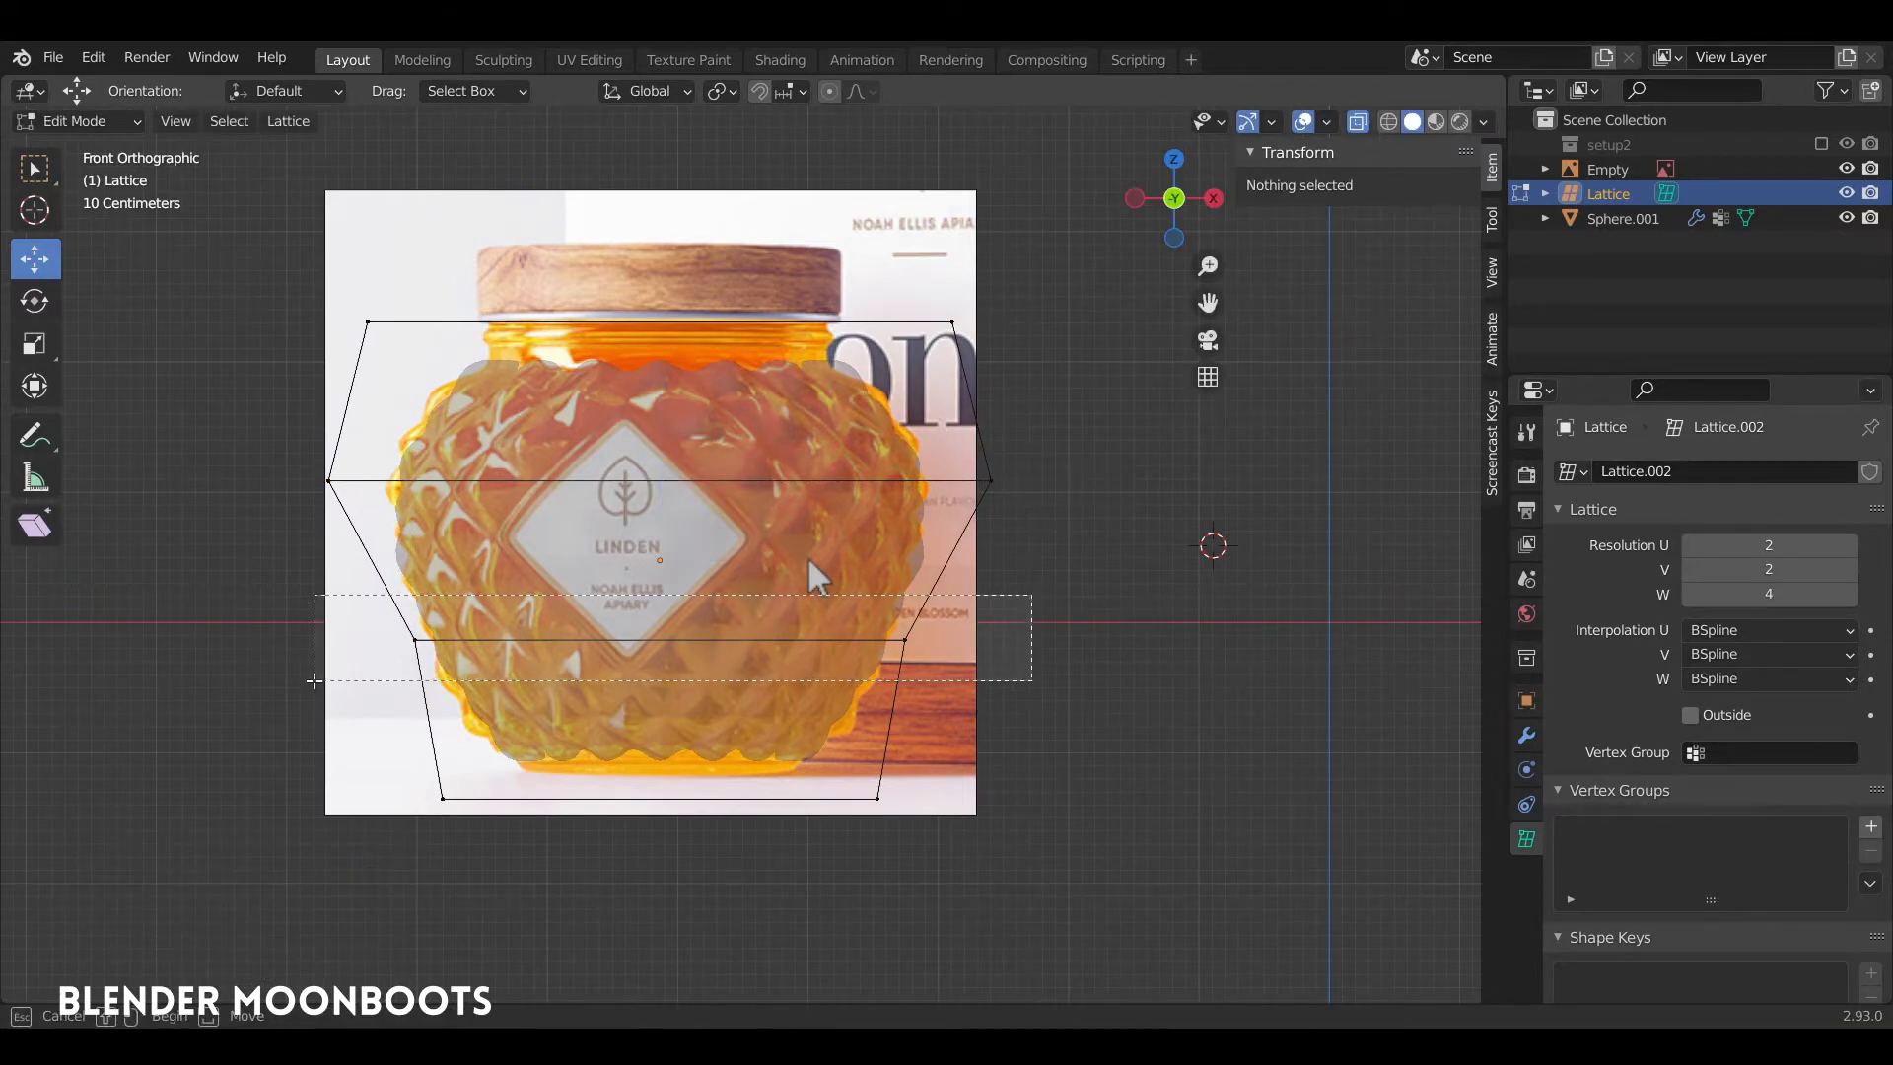
key(s)
click(942, 627)
key(alt+a)
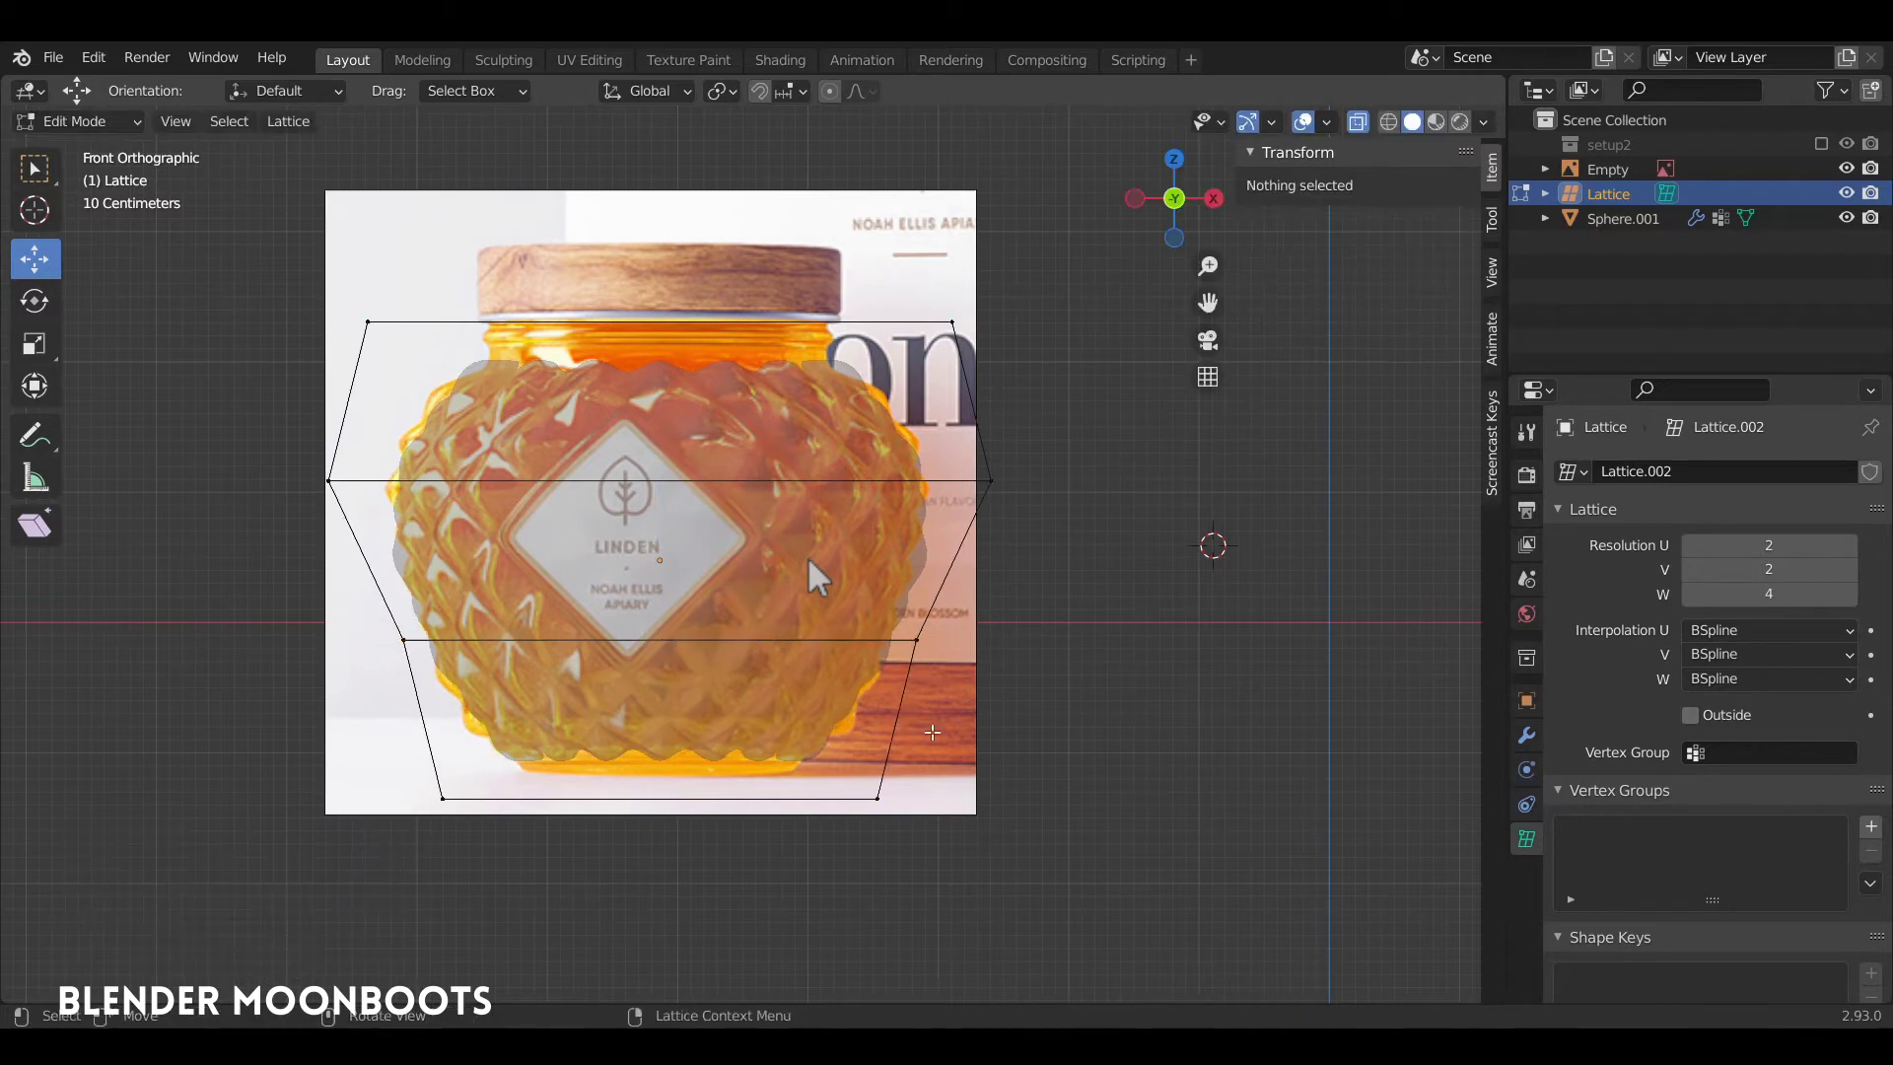
drag(1178, 665, 477, 834)
key(s)
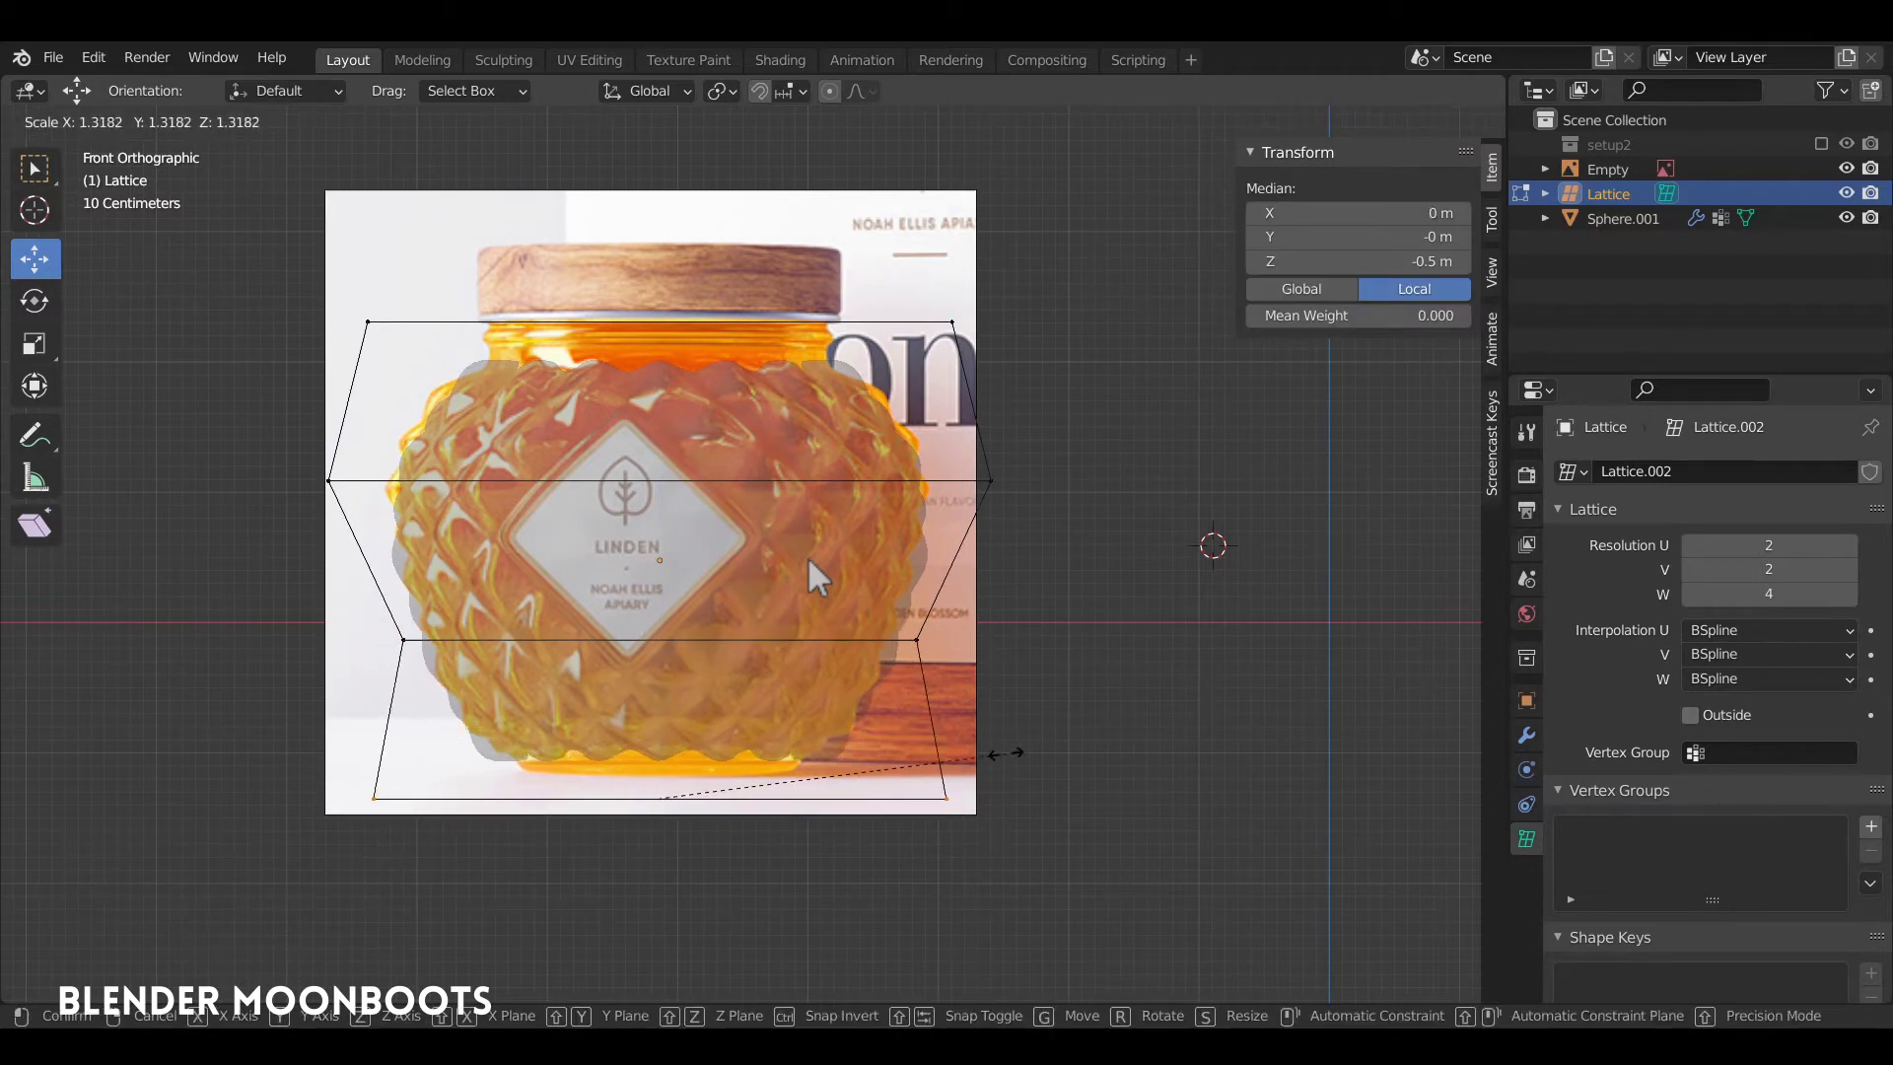
click(949, 769)
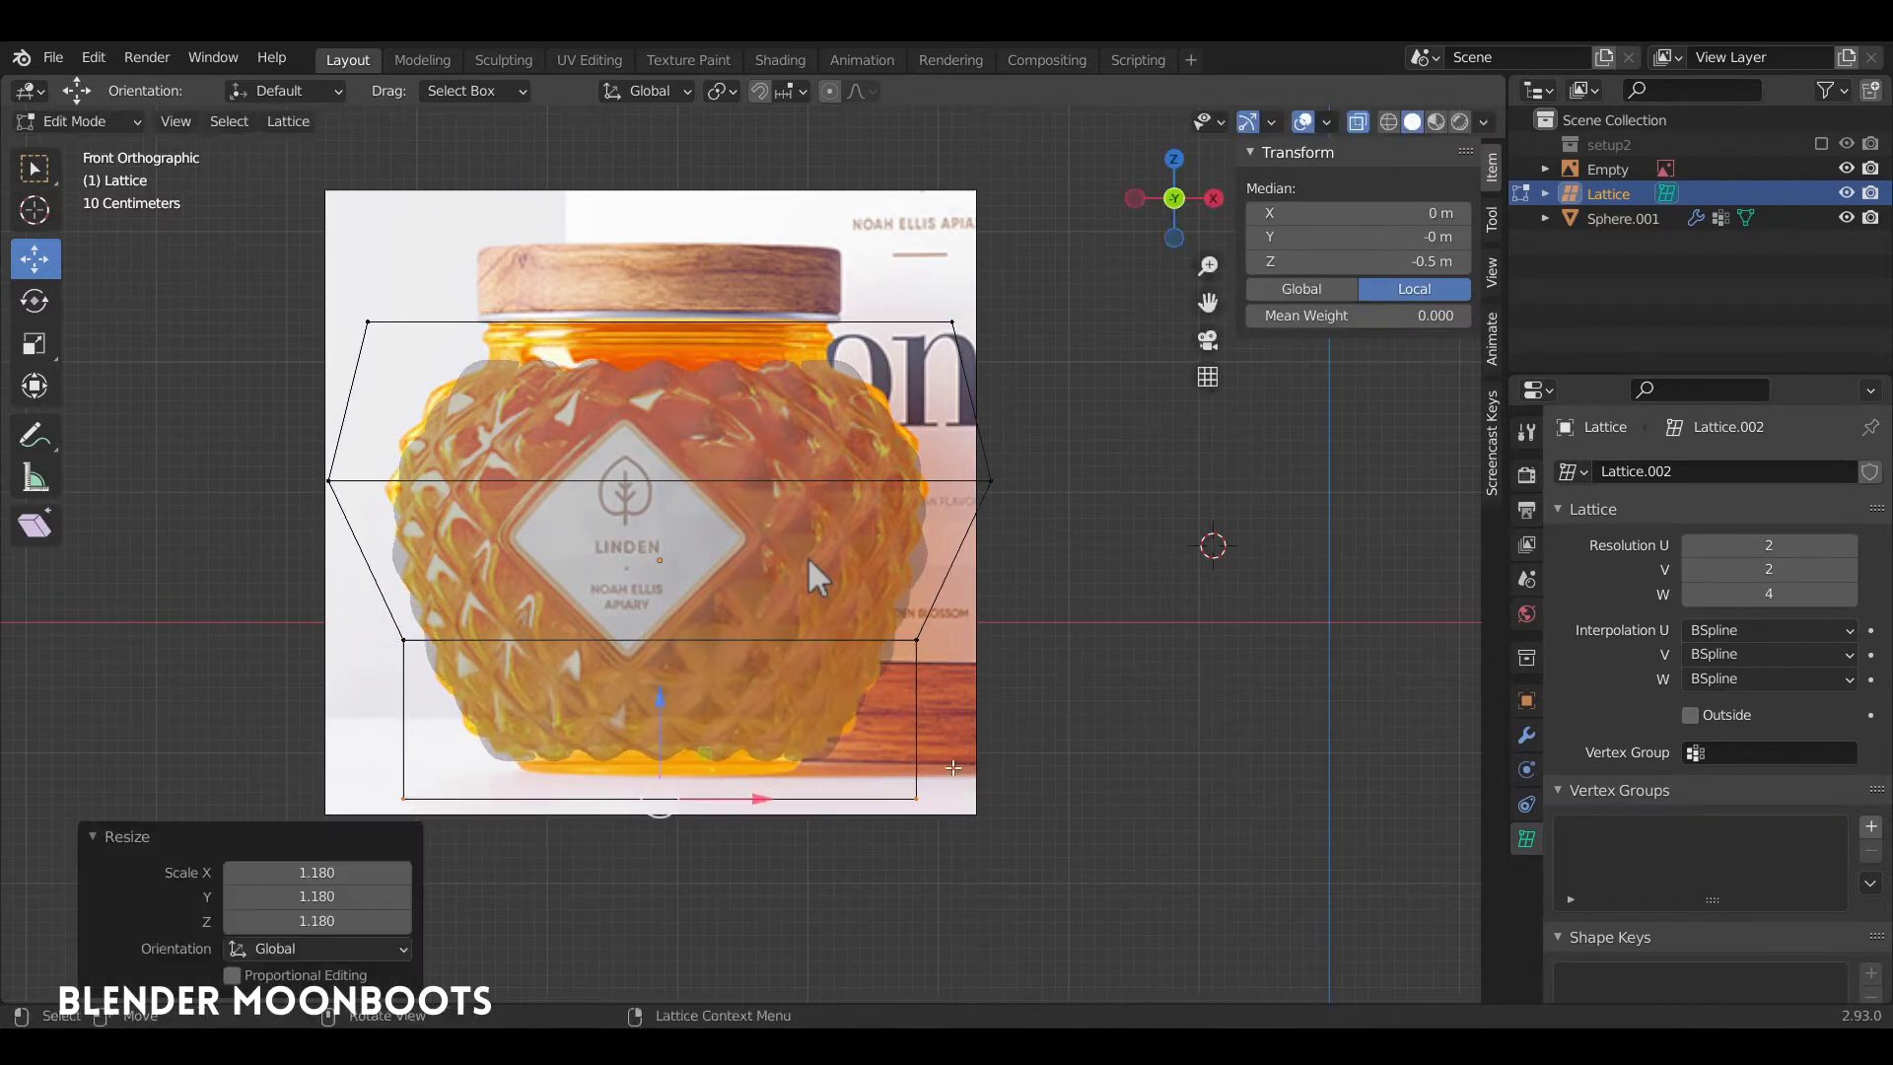
key(g)
key(z)
key(Return)
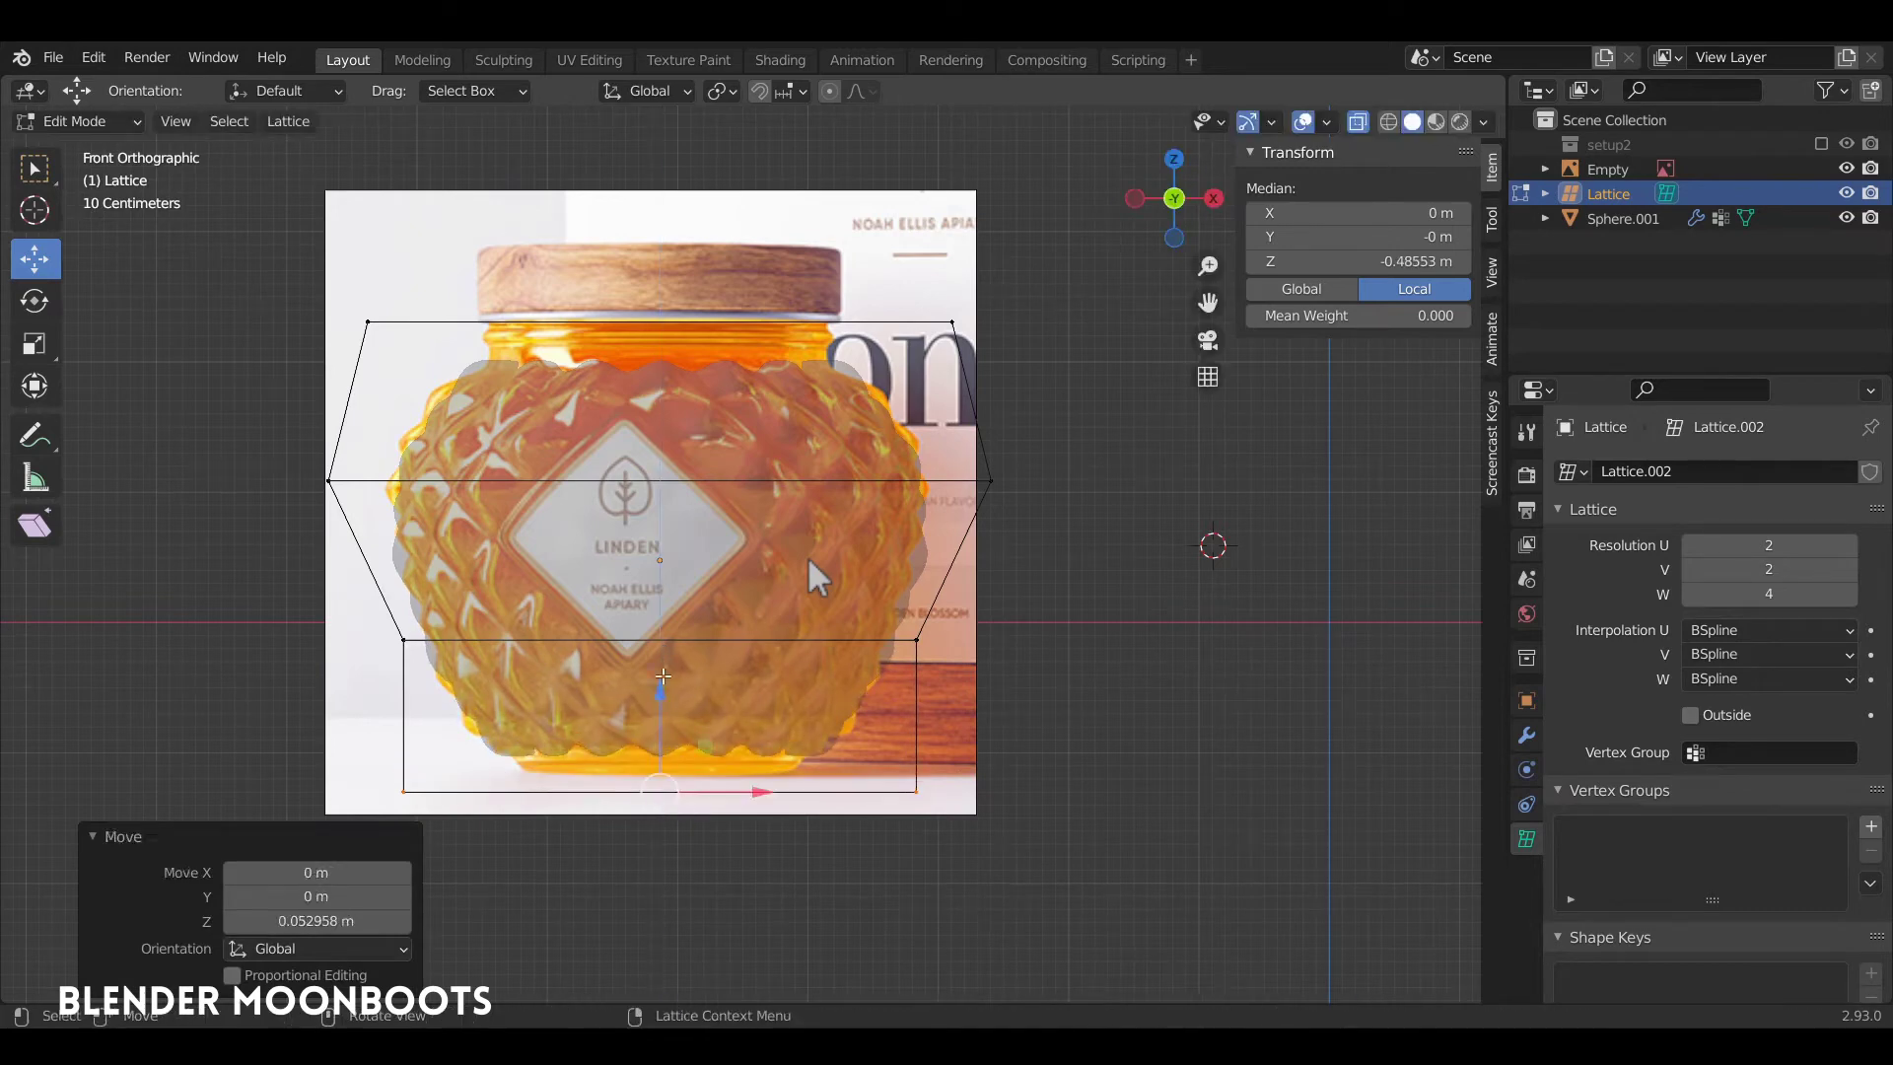
click(881, 405)
Move and widen the top row, adjust the lower middle row, and exit Edit Mode
drag(1020, 274, 286, 389)
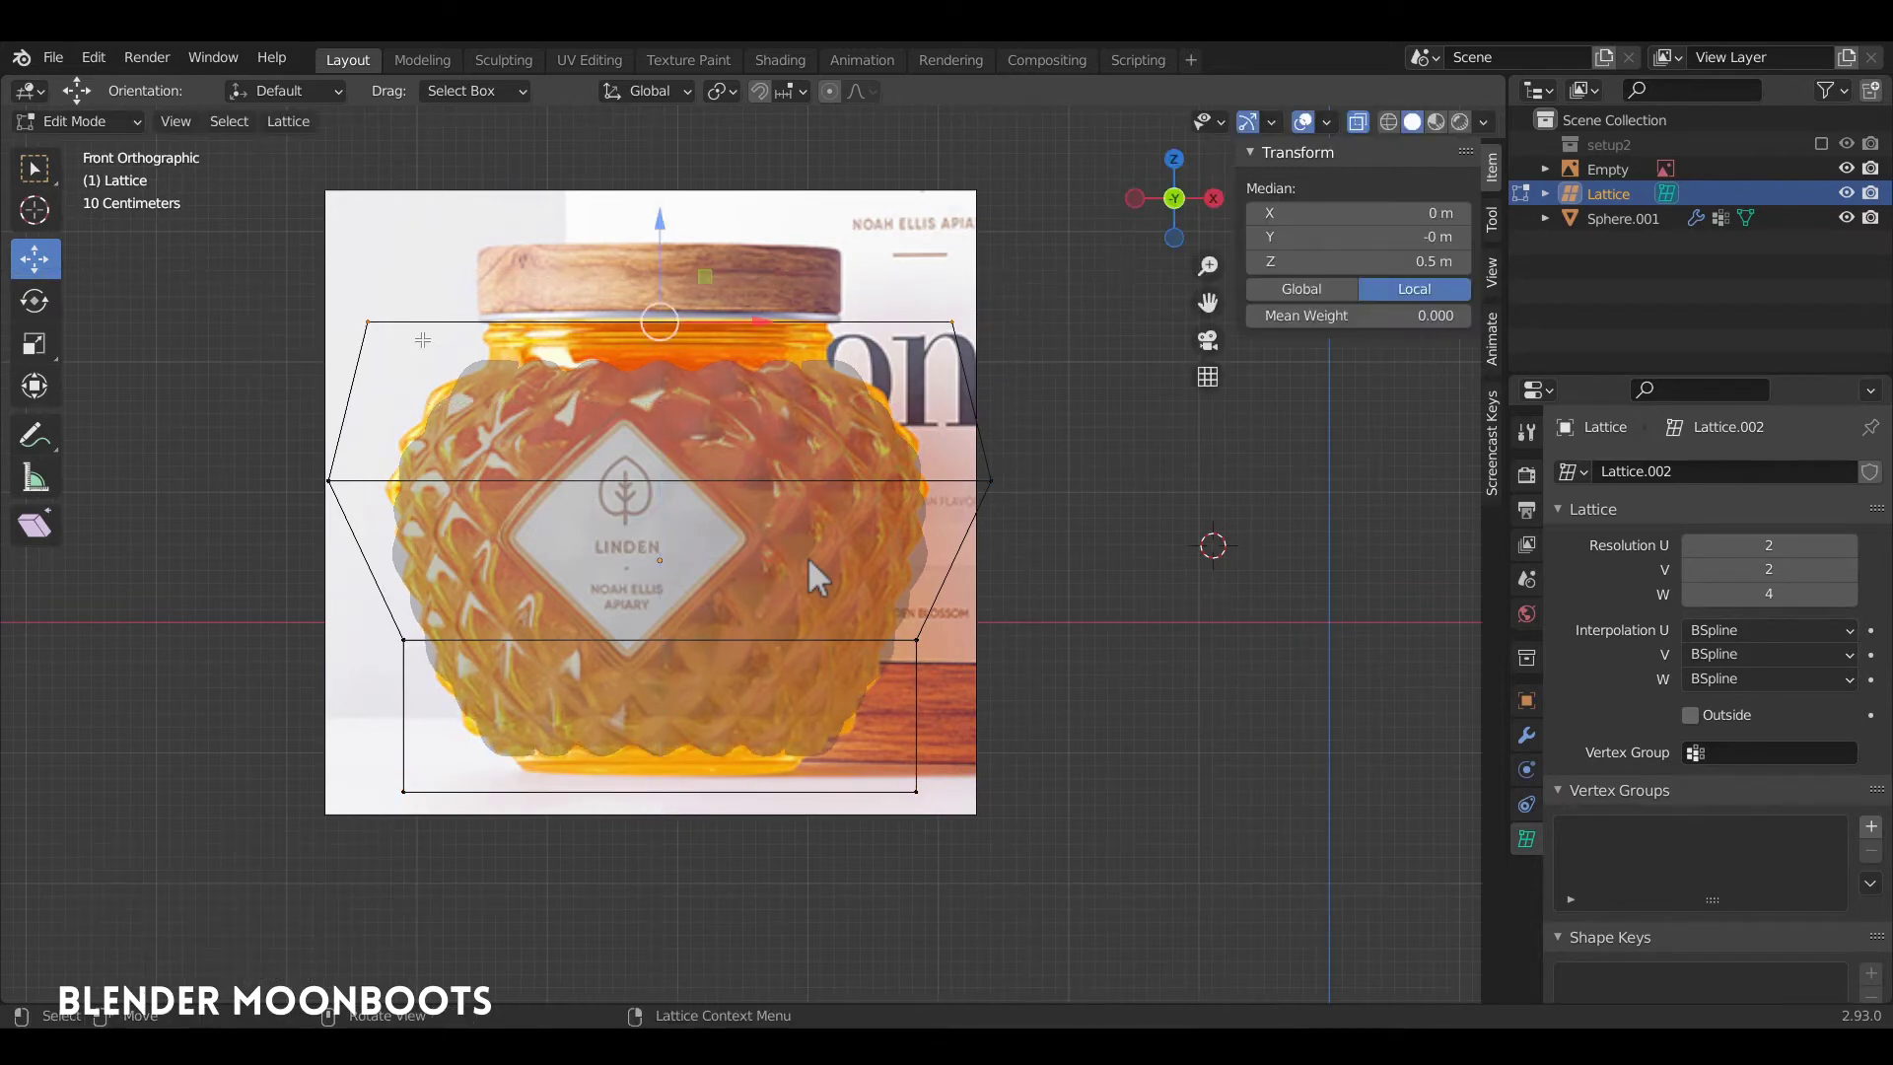
key(g)
key(z)
key(Return)
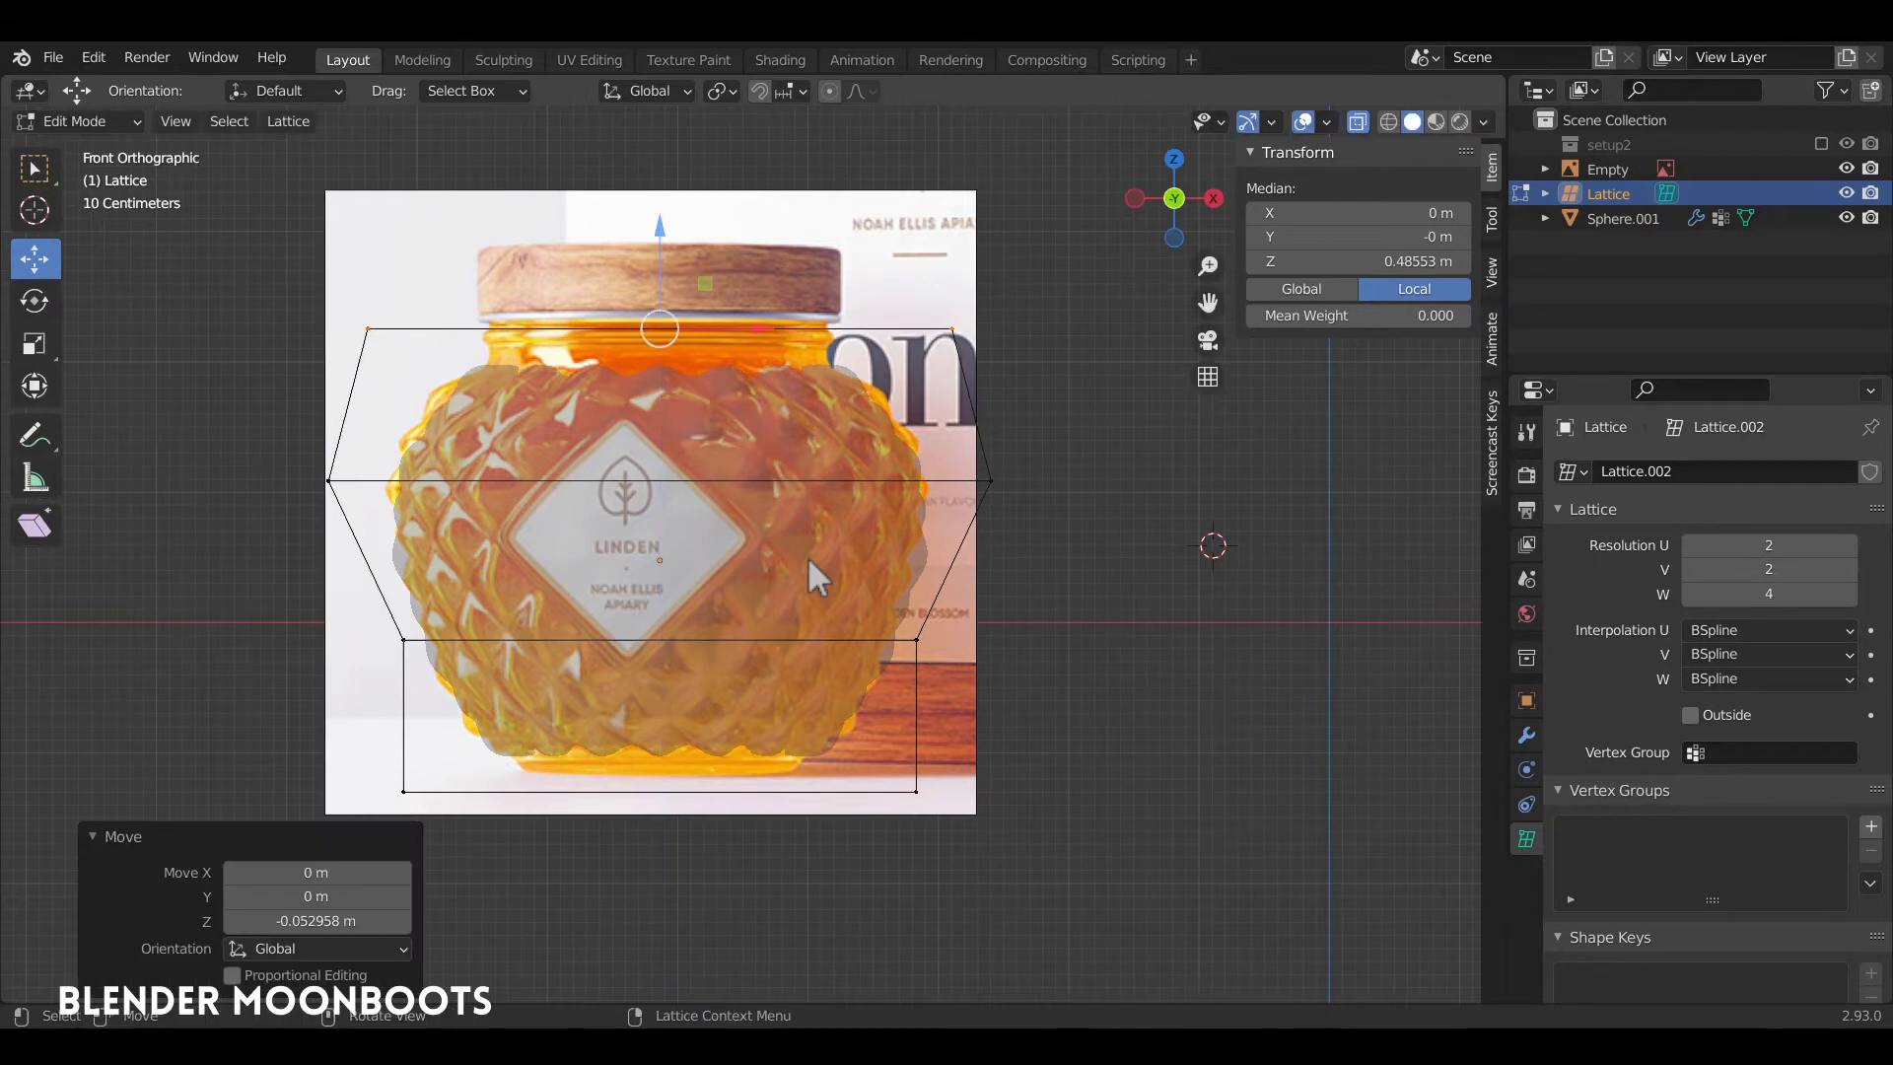
key(s)
key(Return)
key(alt+a)
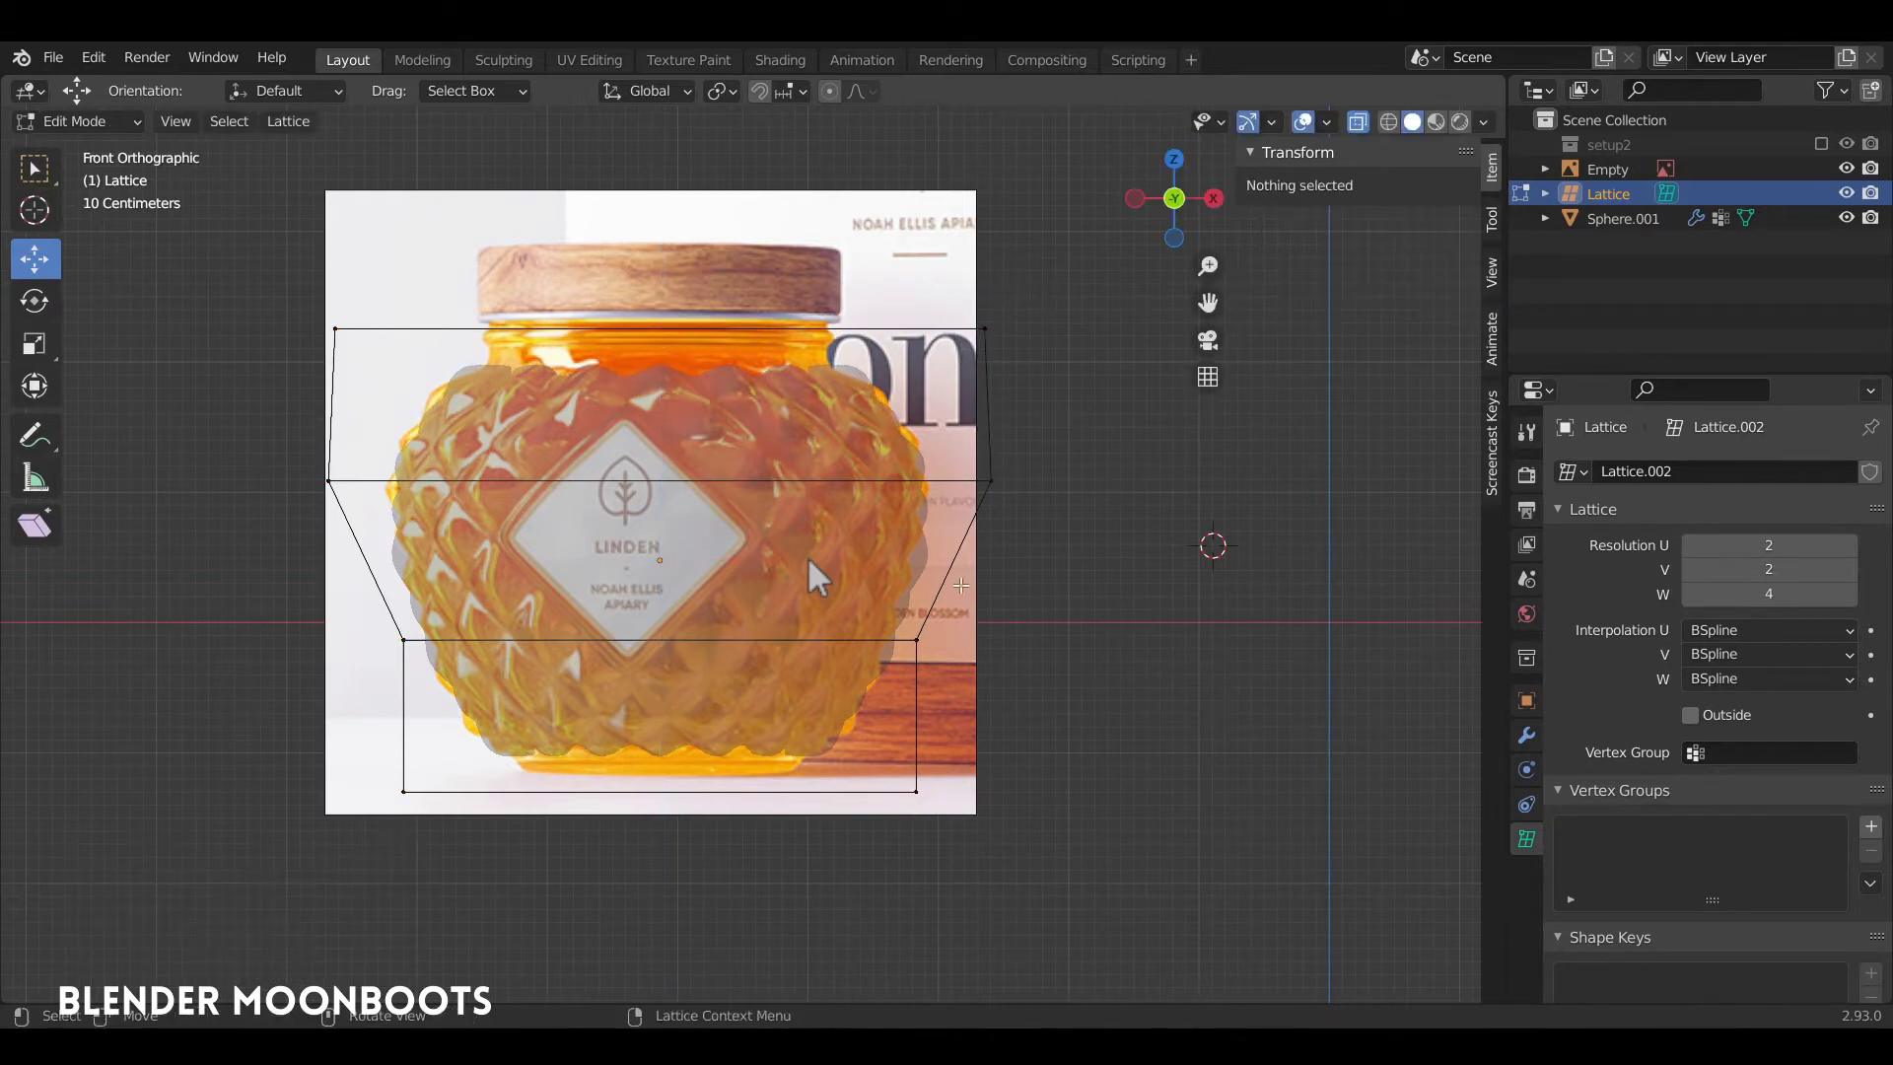
drag(1001, 609, 305, 692)
key(s)
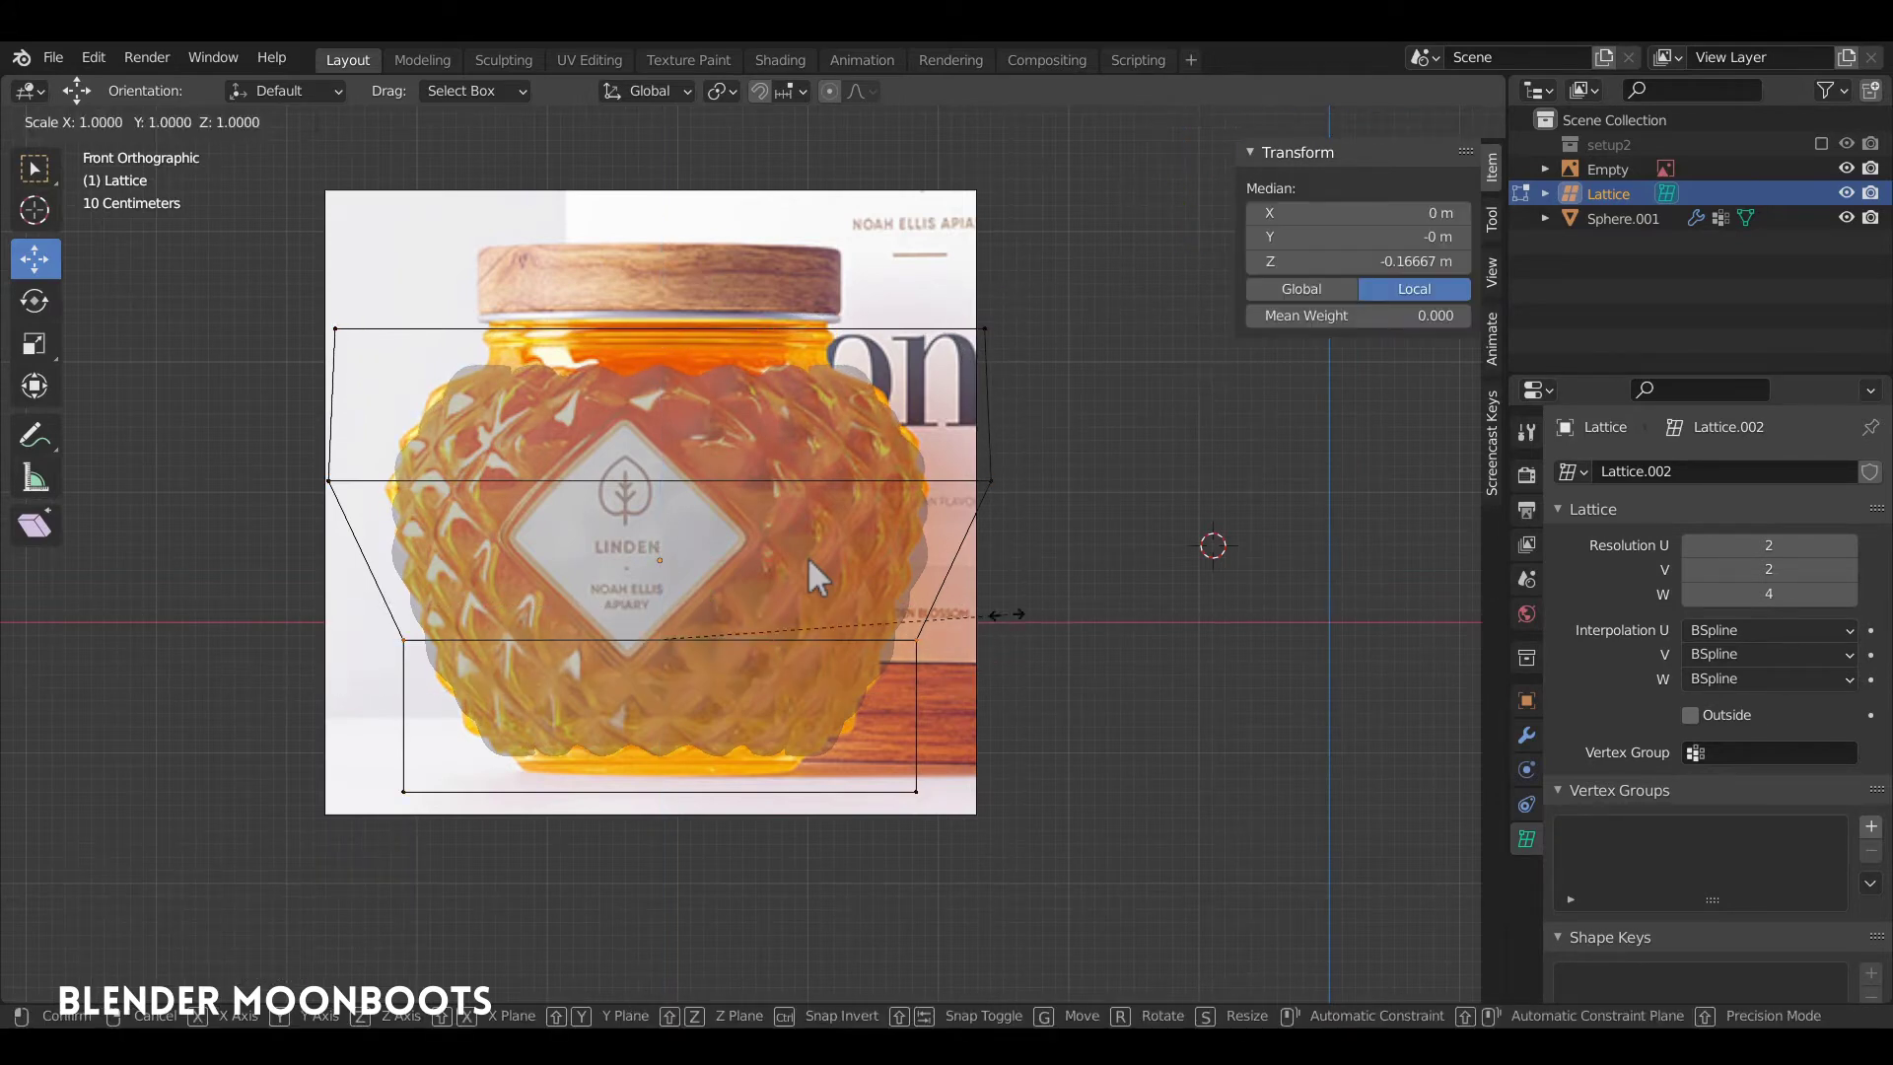
key(Return)
key(Tab)
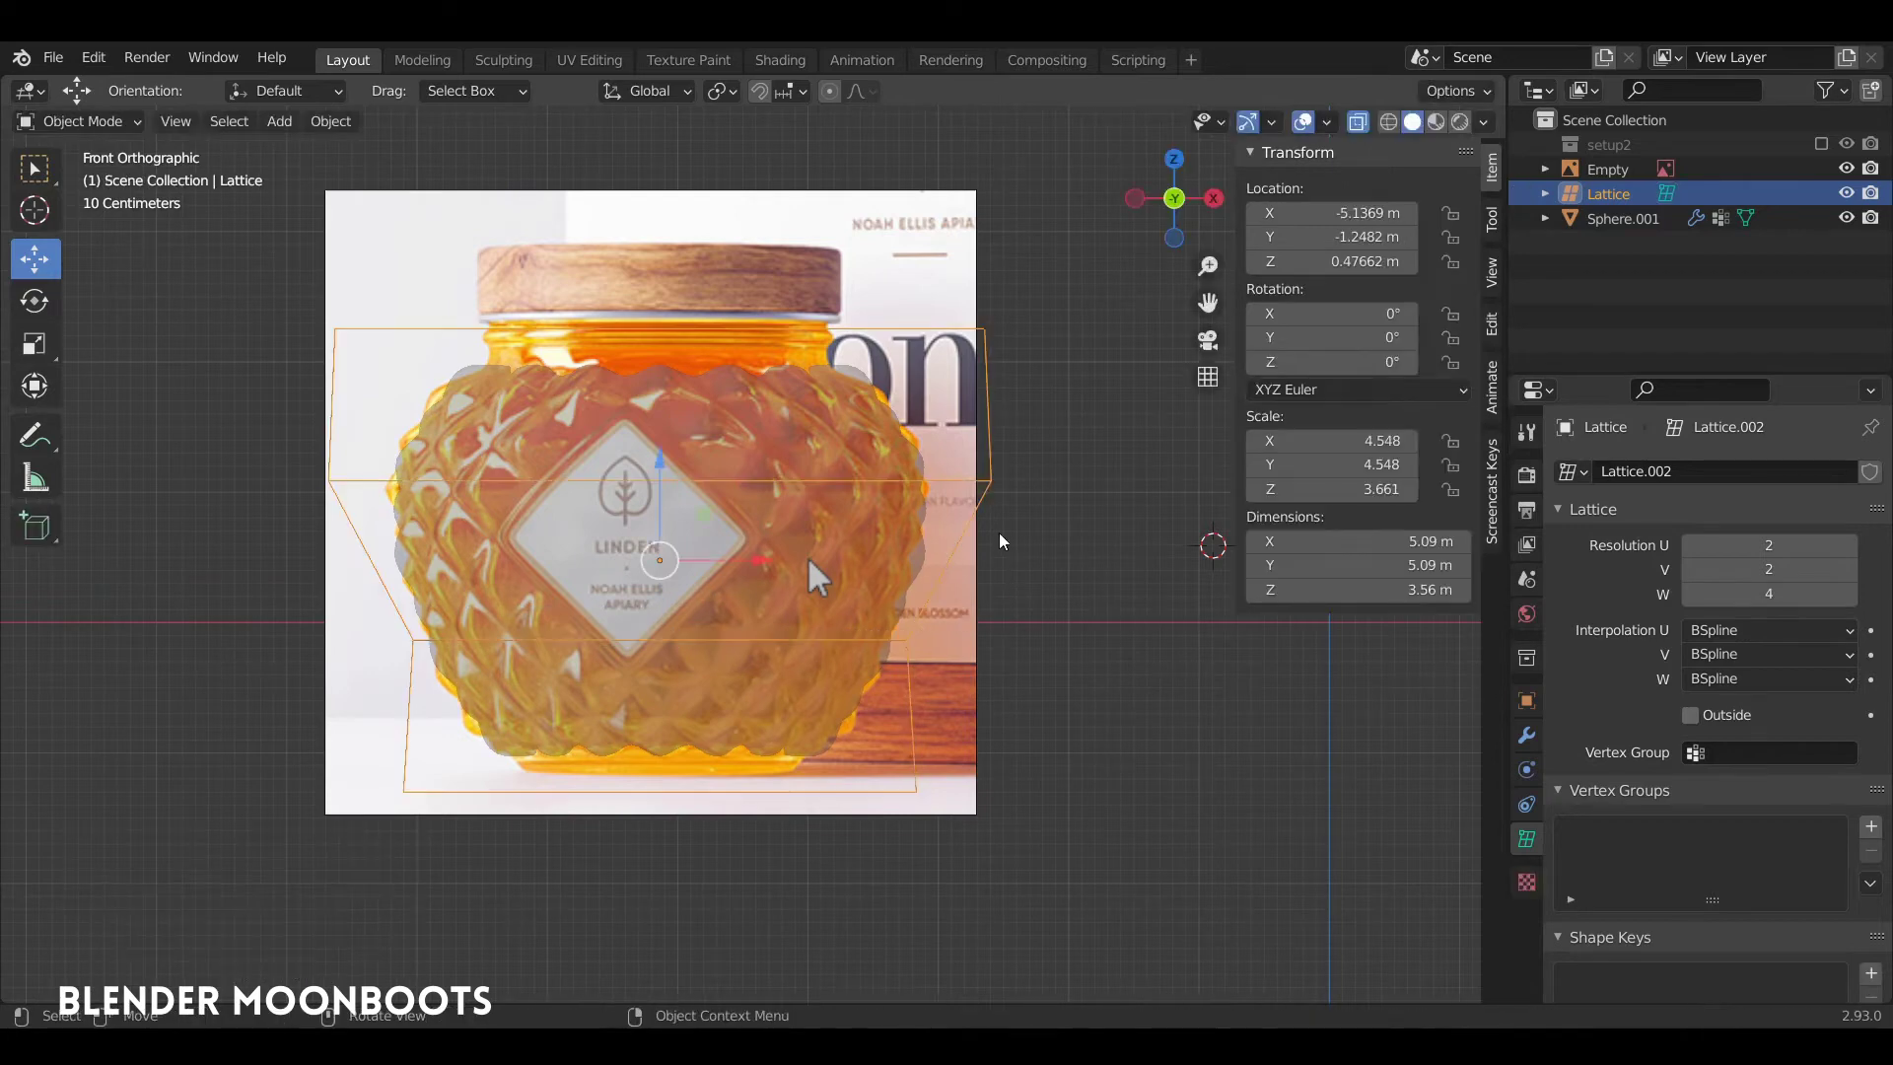
scroll(969, 503, down, 1)
Show the jar body solid, hide the sidebar, and move sphere and lattice right of the reference
scroll(969, 503, down, 1)
click(824, 448)
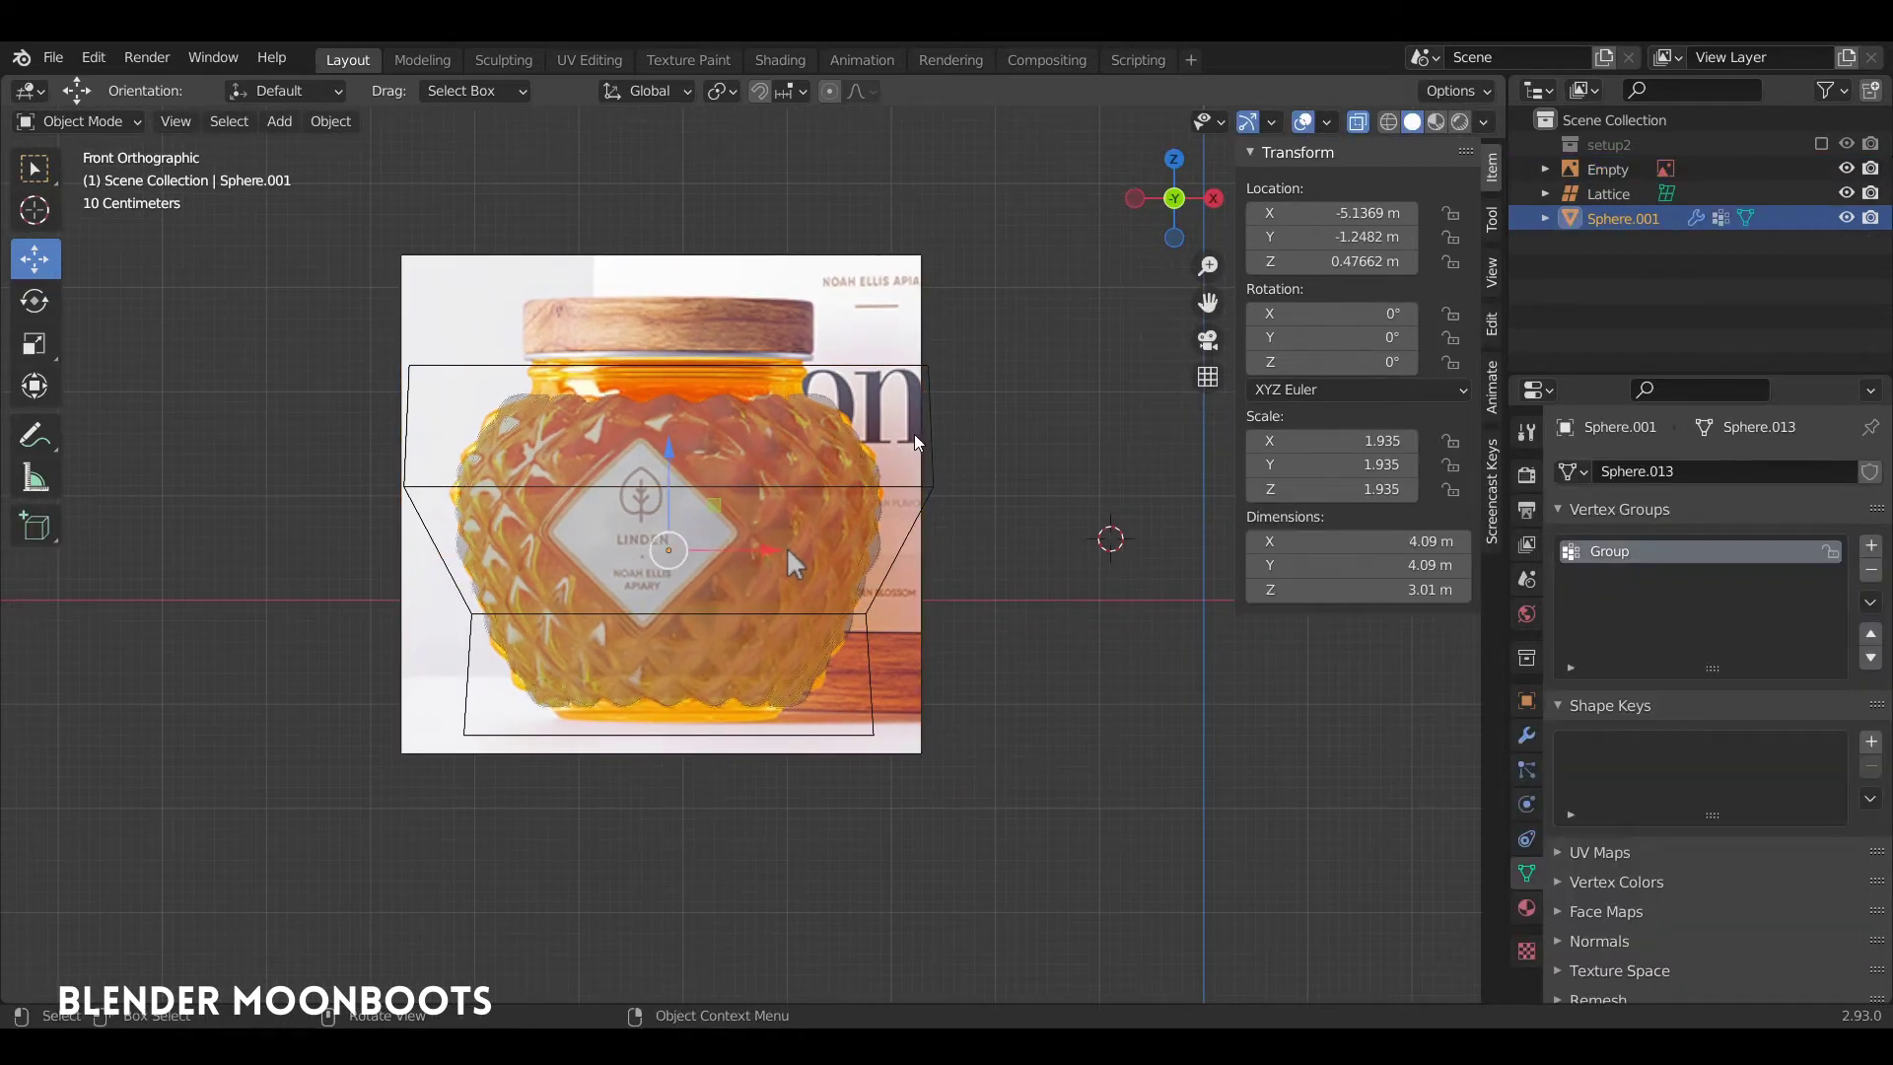
key(alt+z)
key(n)
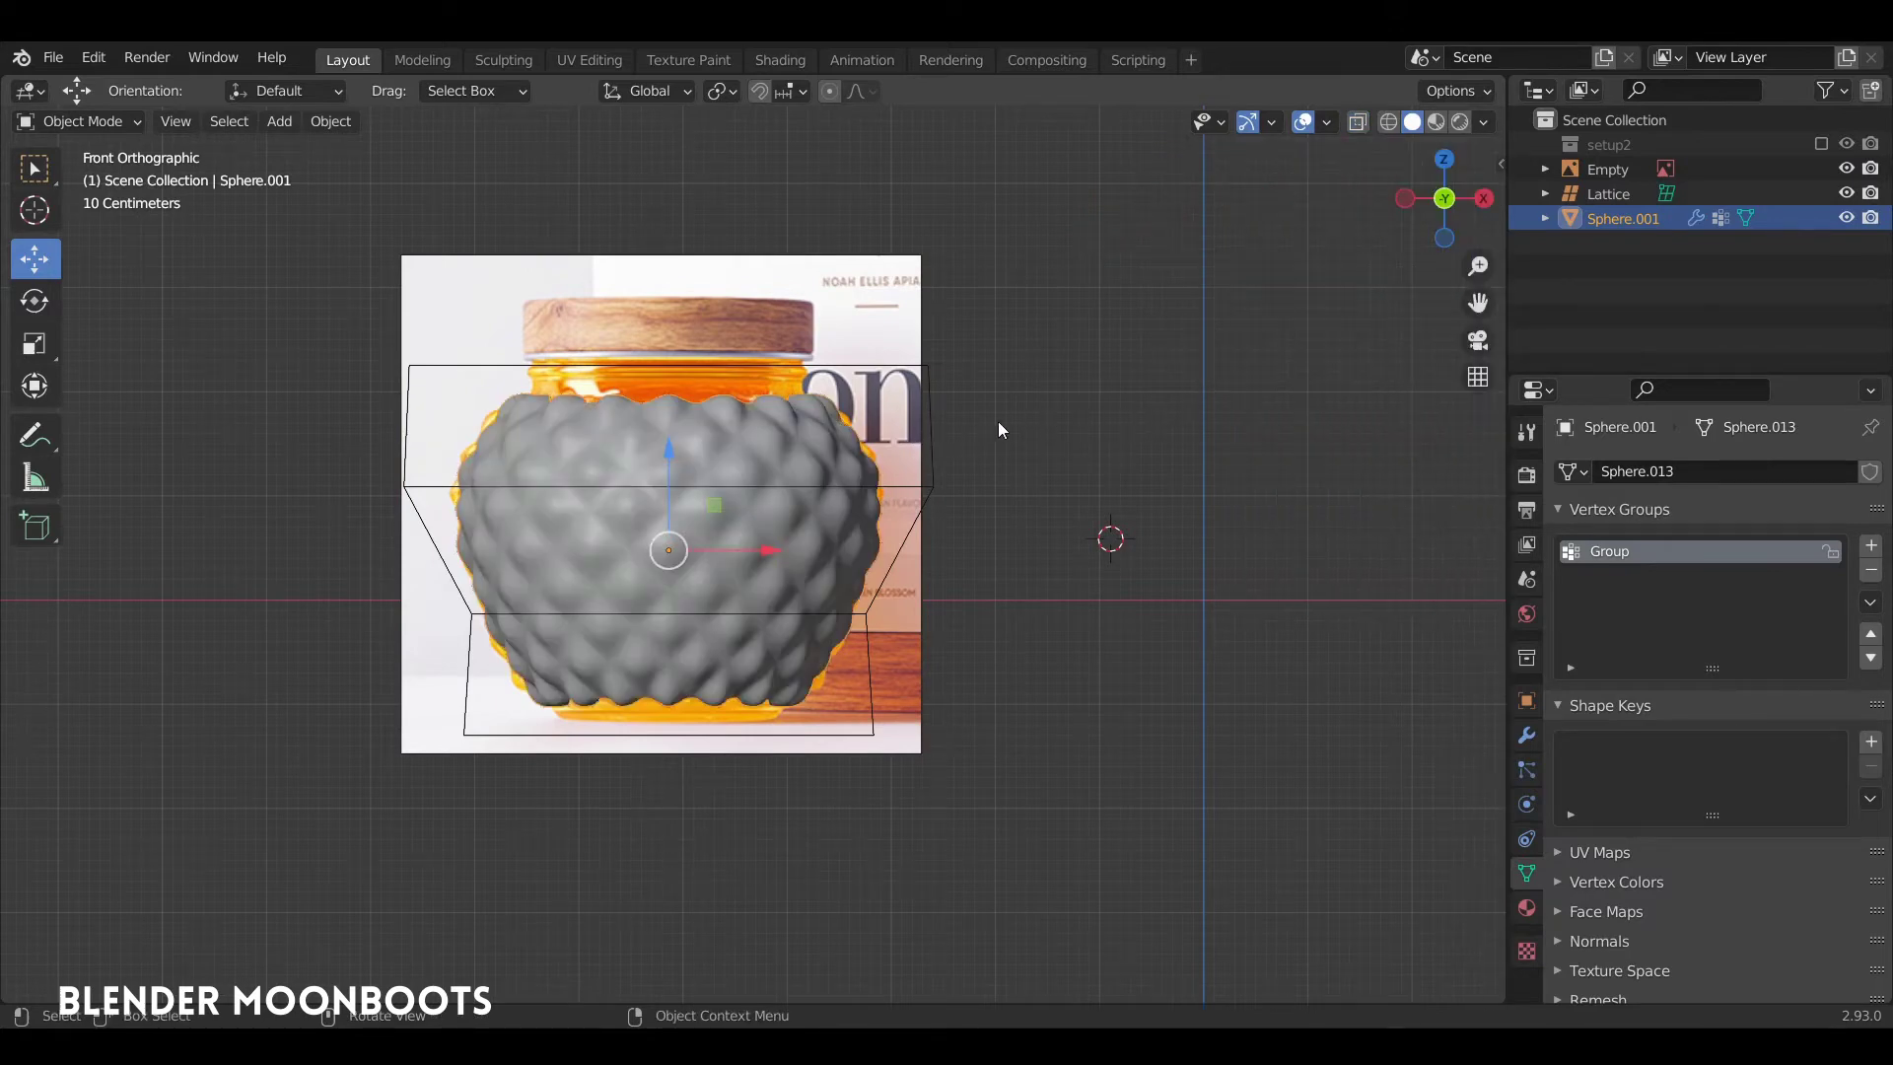
shift+click(840, 490)
drag(769, 554, 1268, 552)
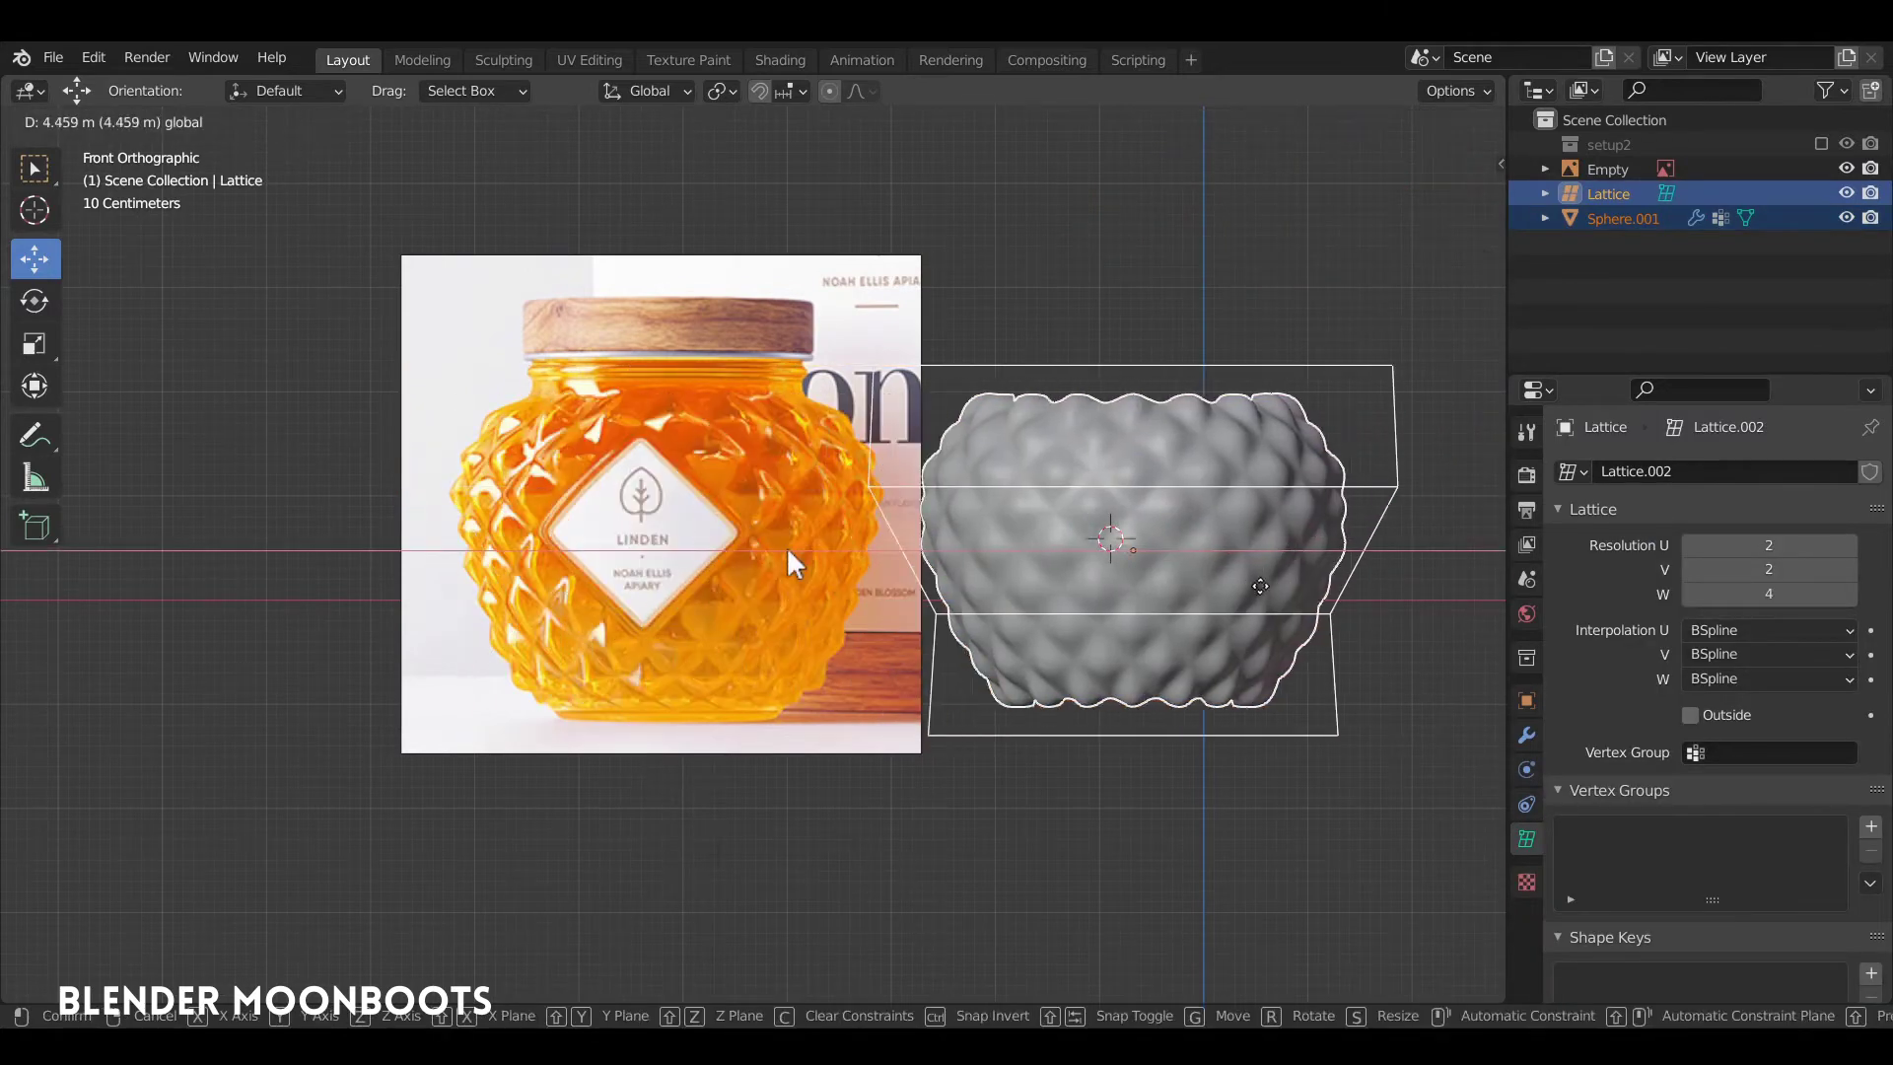
shift+middle_drag(1268, 553, 1056, 552)
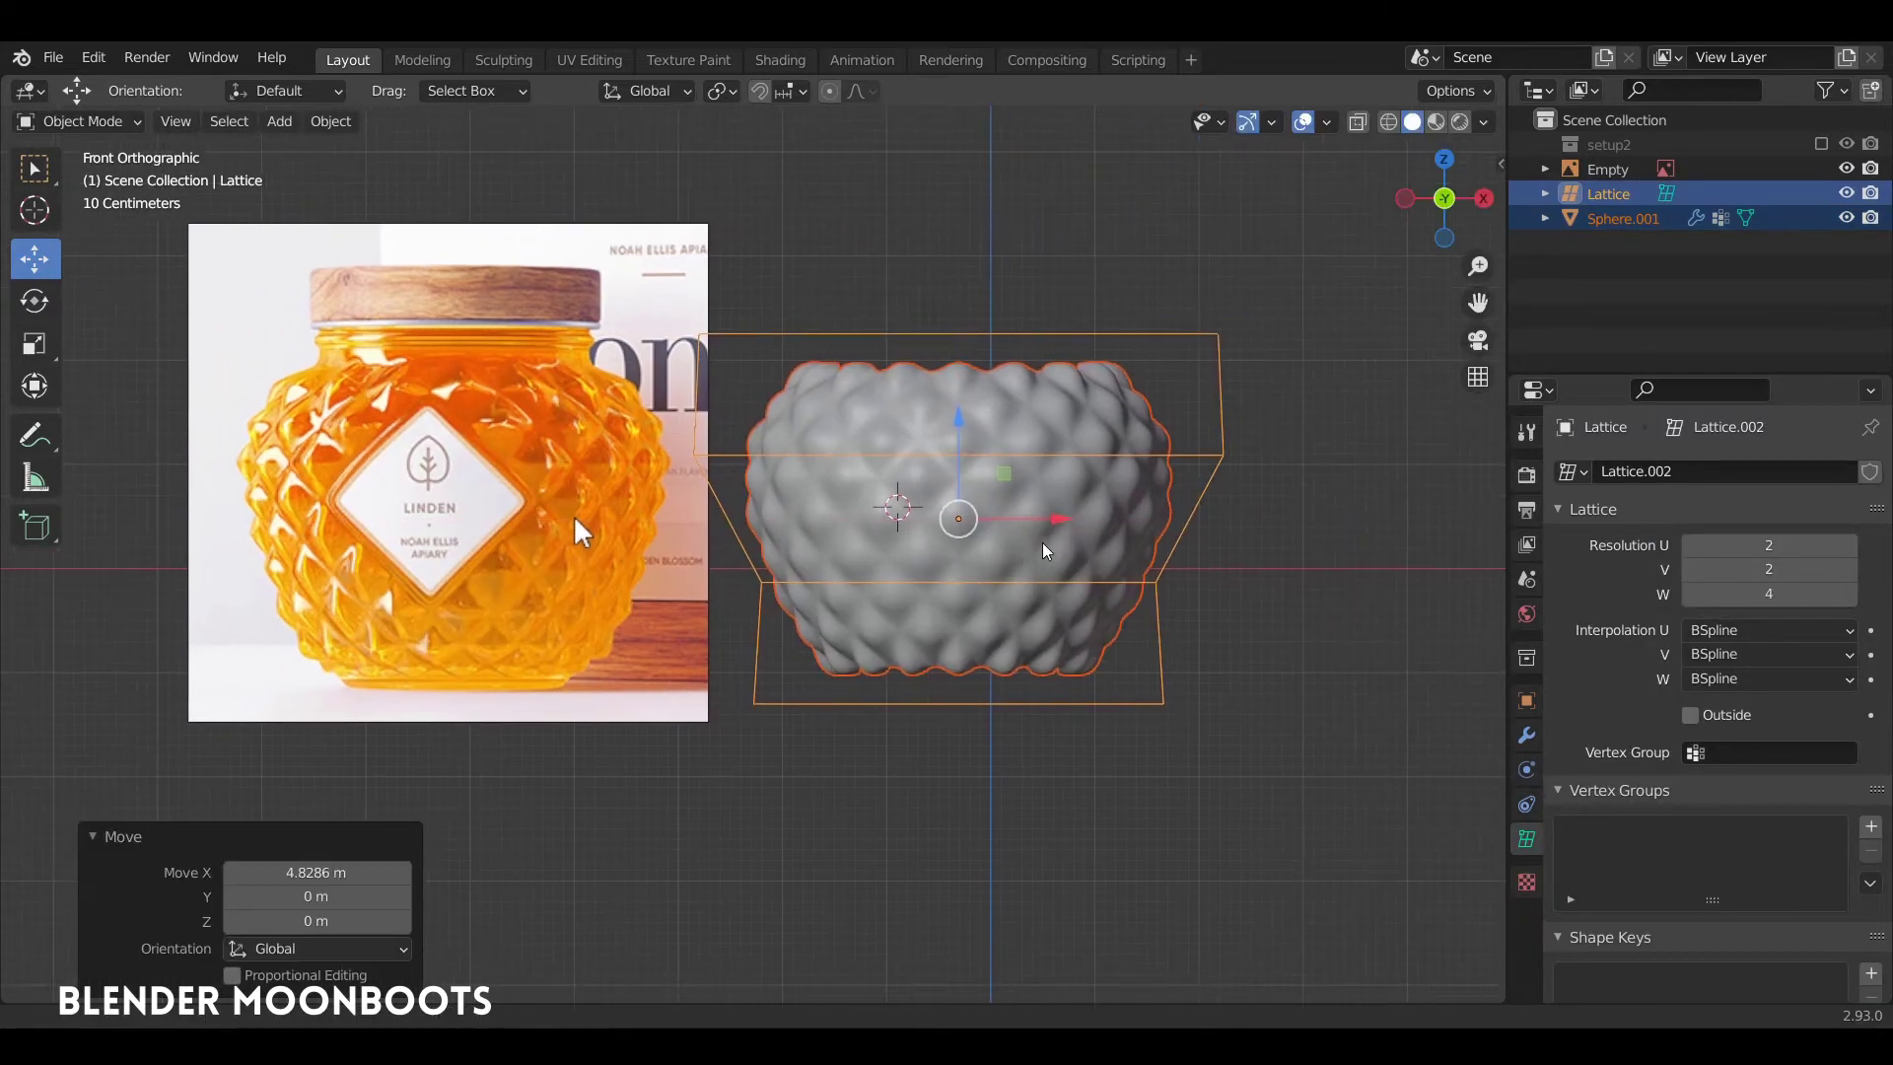
Apply the Lattice modifier on Sphere.001 and delete the Lattice object
click(1104, 552)
click(1527, 736)
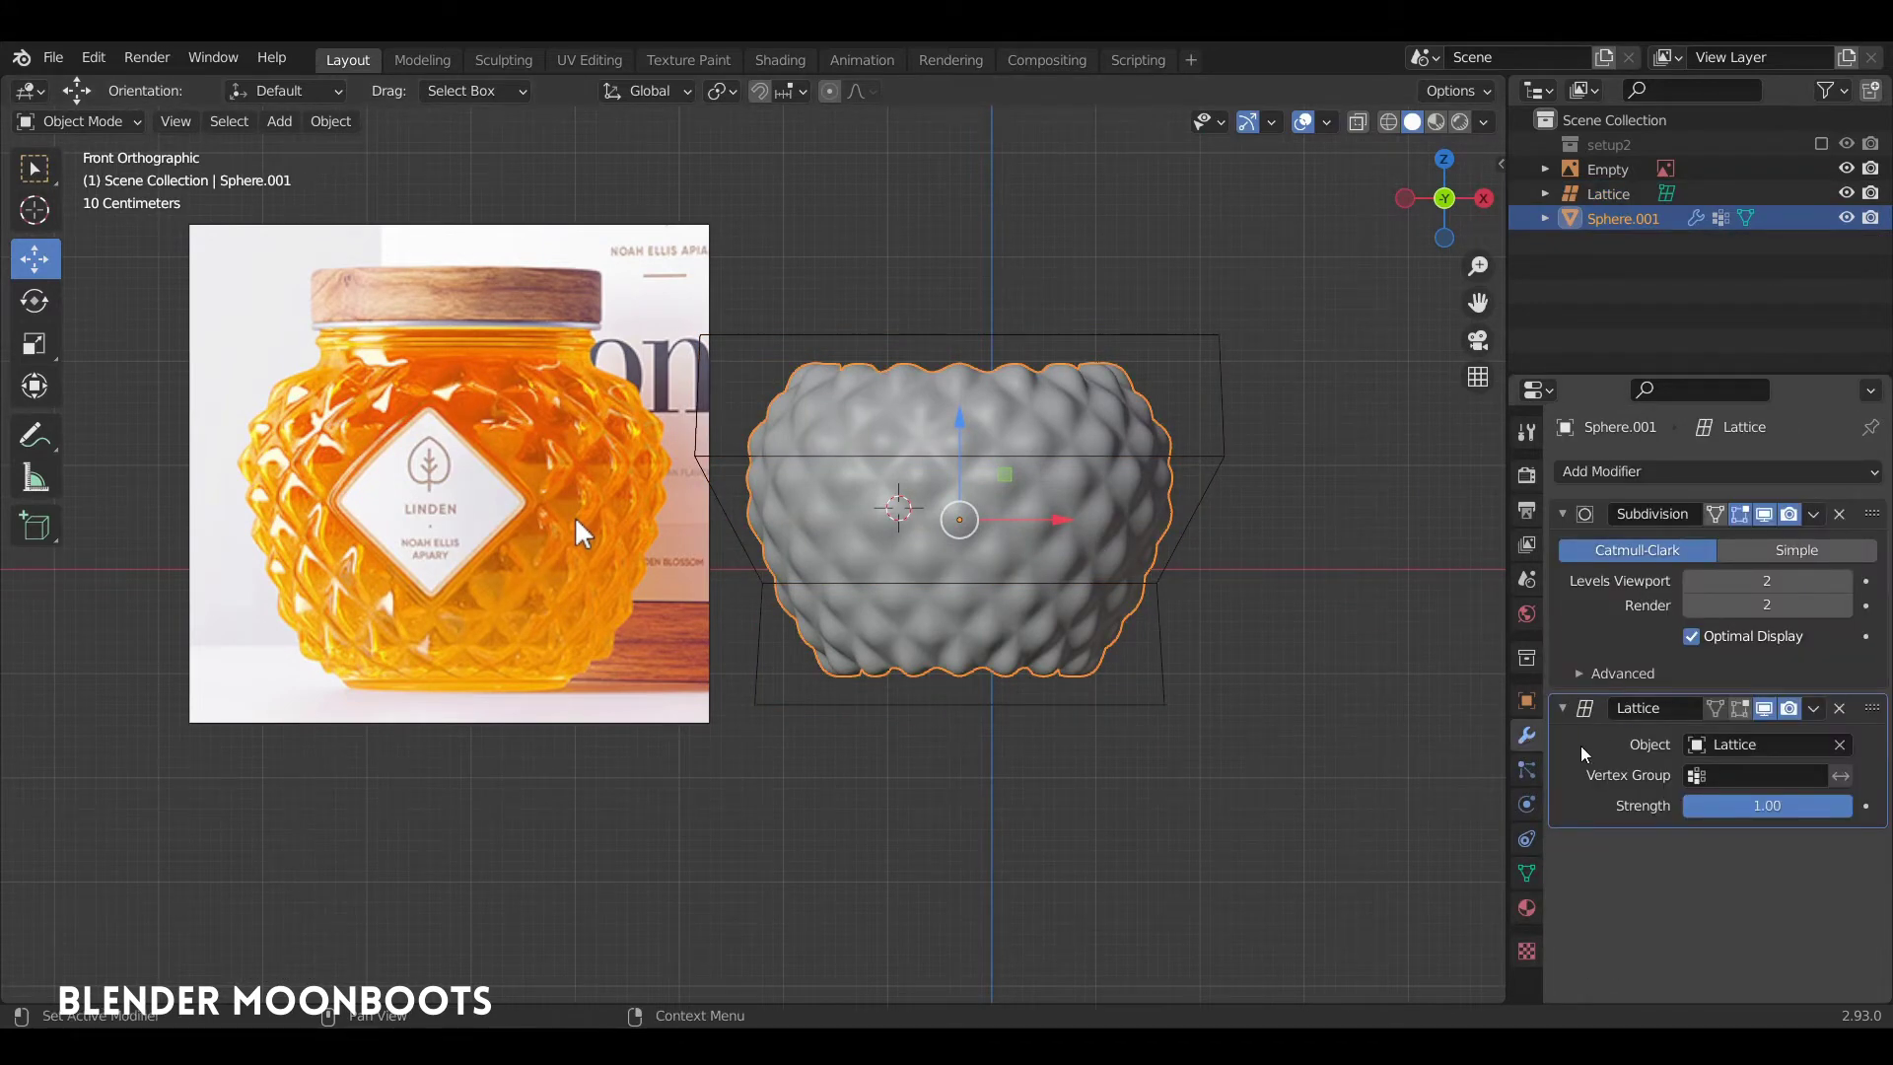
key(ctrl+a)
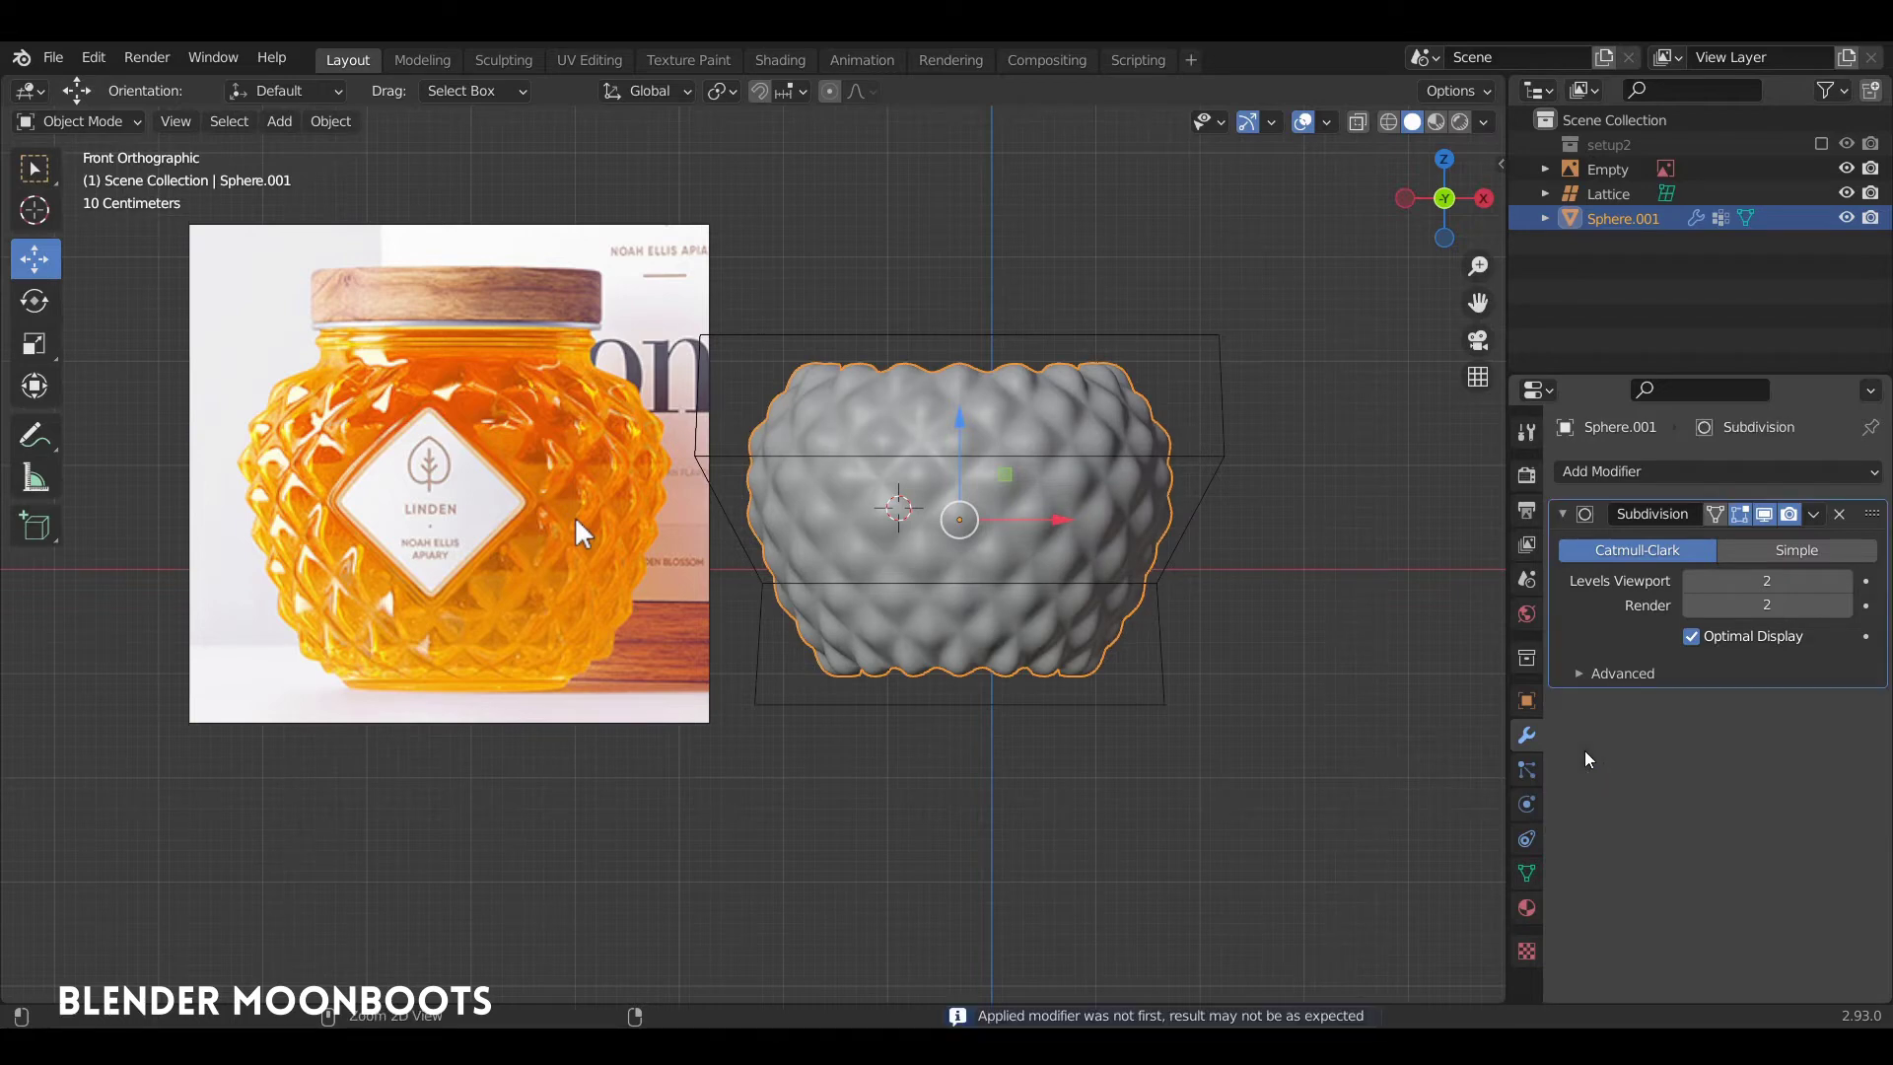
click(1222, 461)
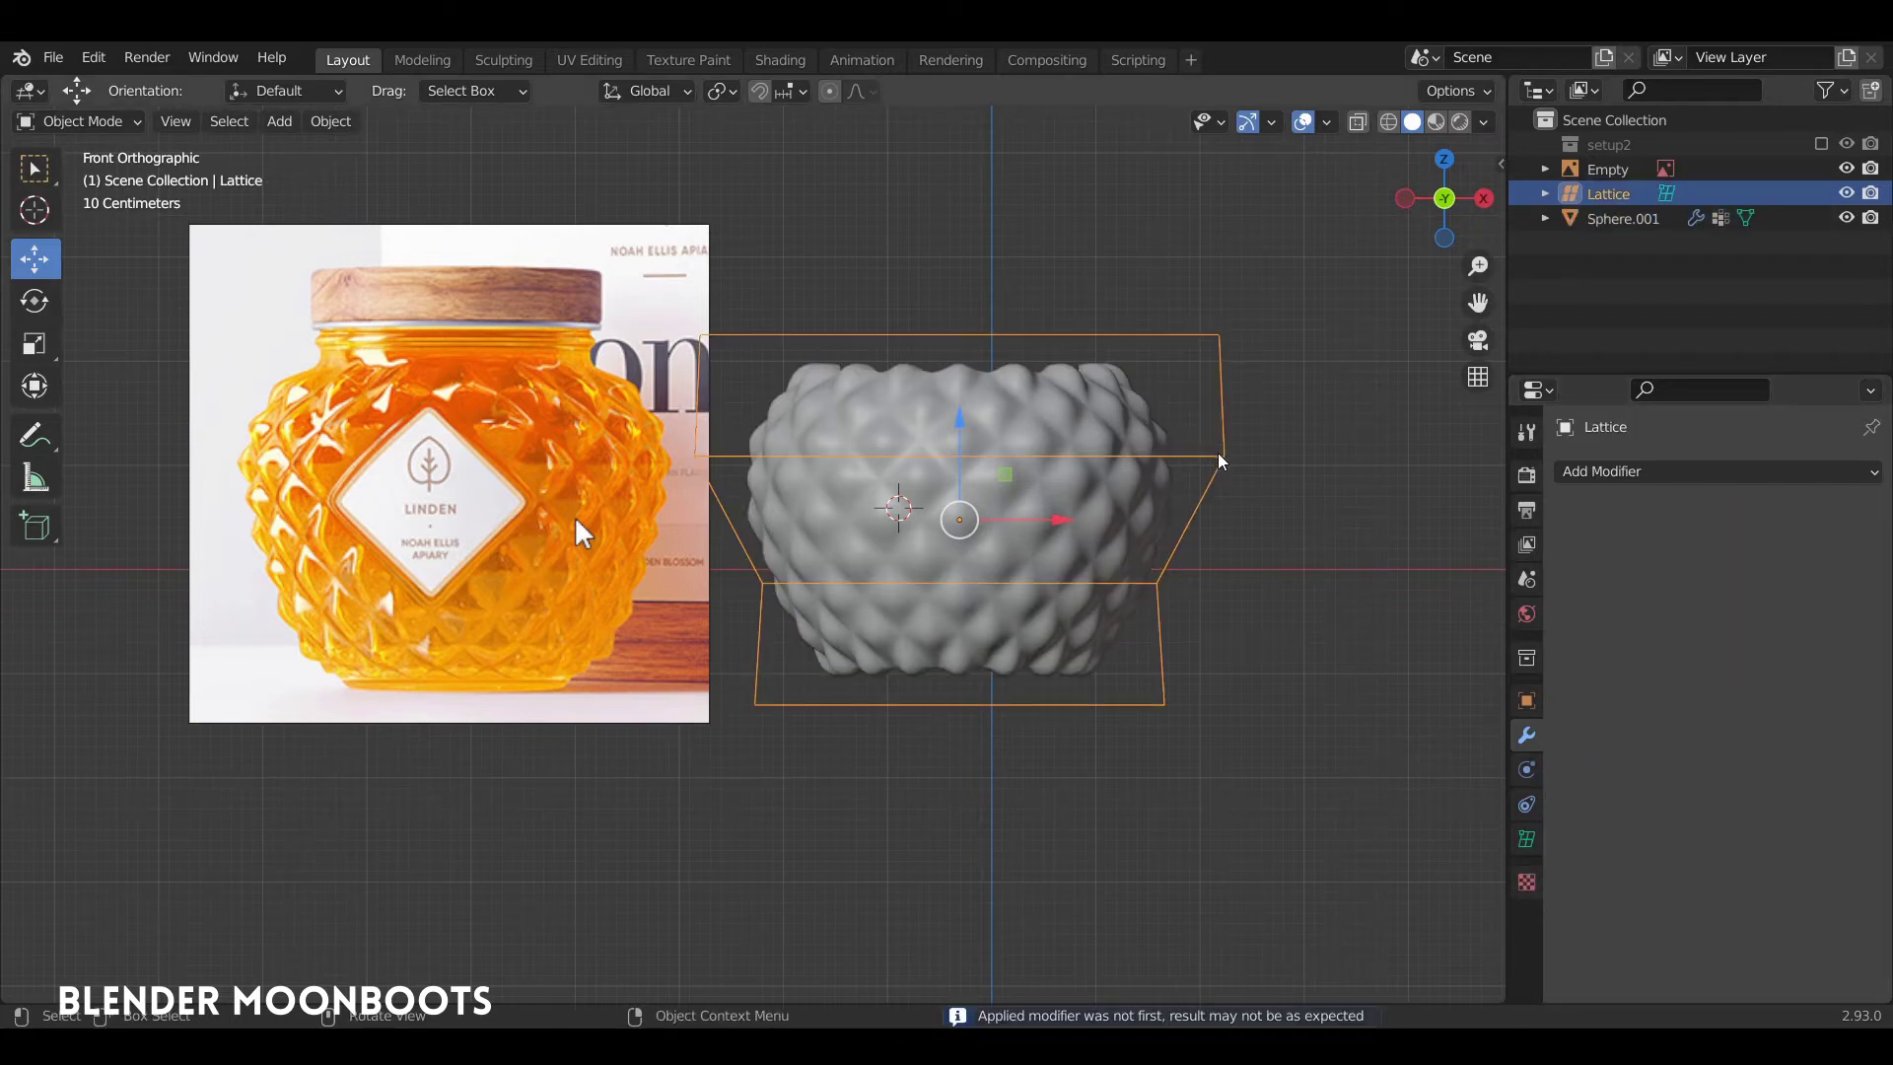
key(x)
click(1215, 456)
Move the diamond-patterned sphere over the jar in the reference photo
click(1109, 476)
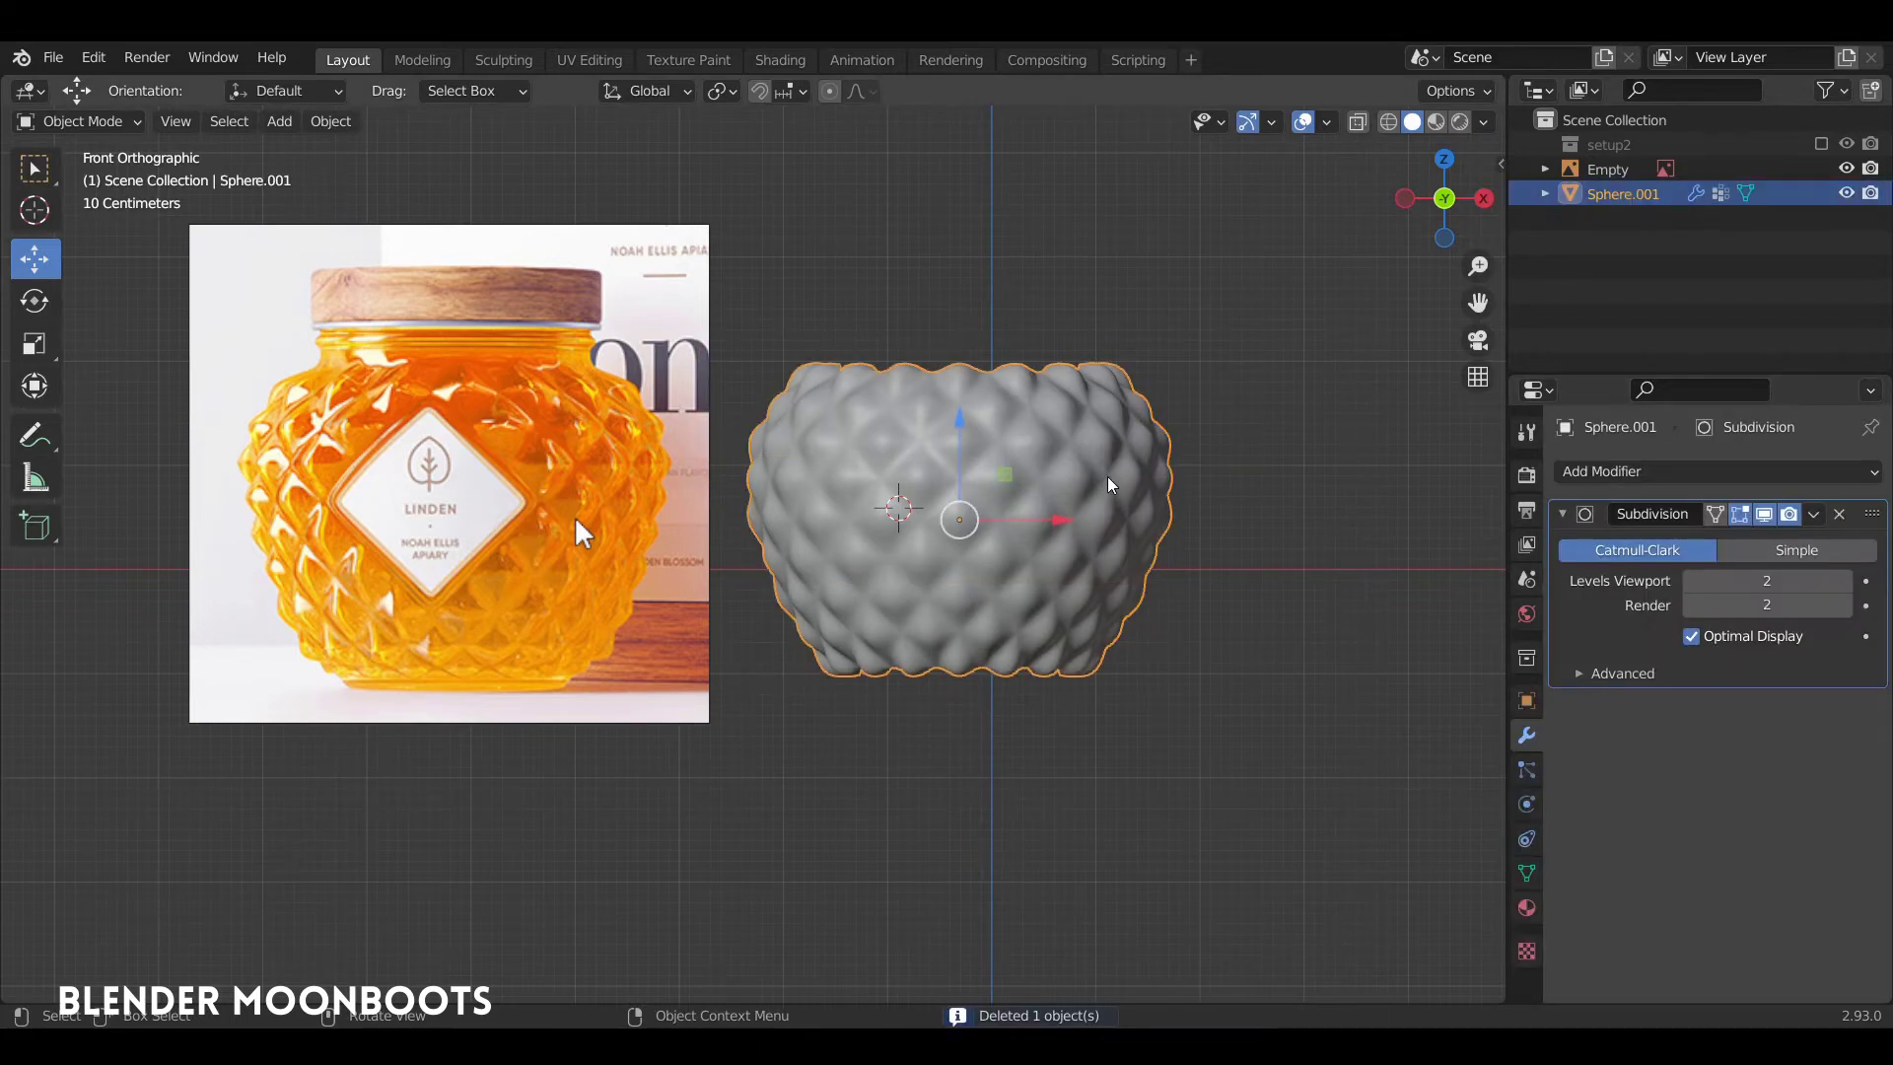
key(Tab)
middle_drag(1110, 424, 1090, 426)
scroll(1090, 426, up, 3)
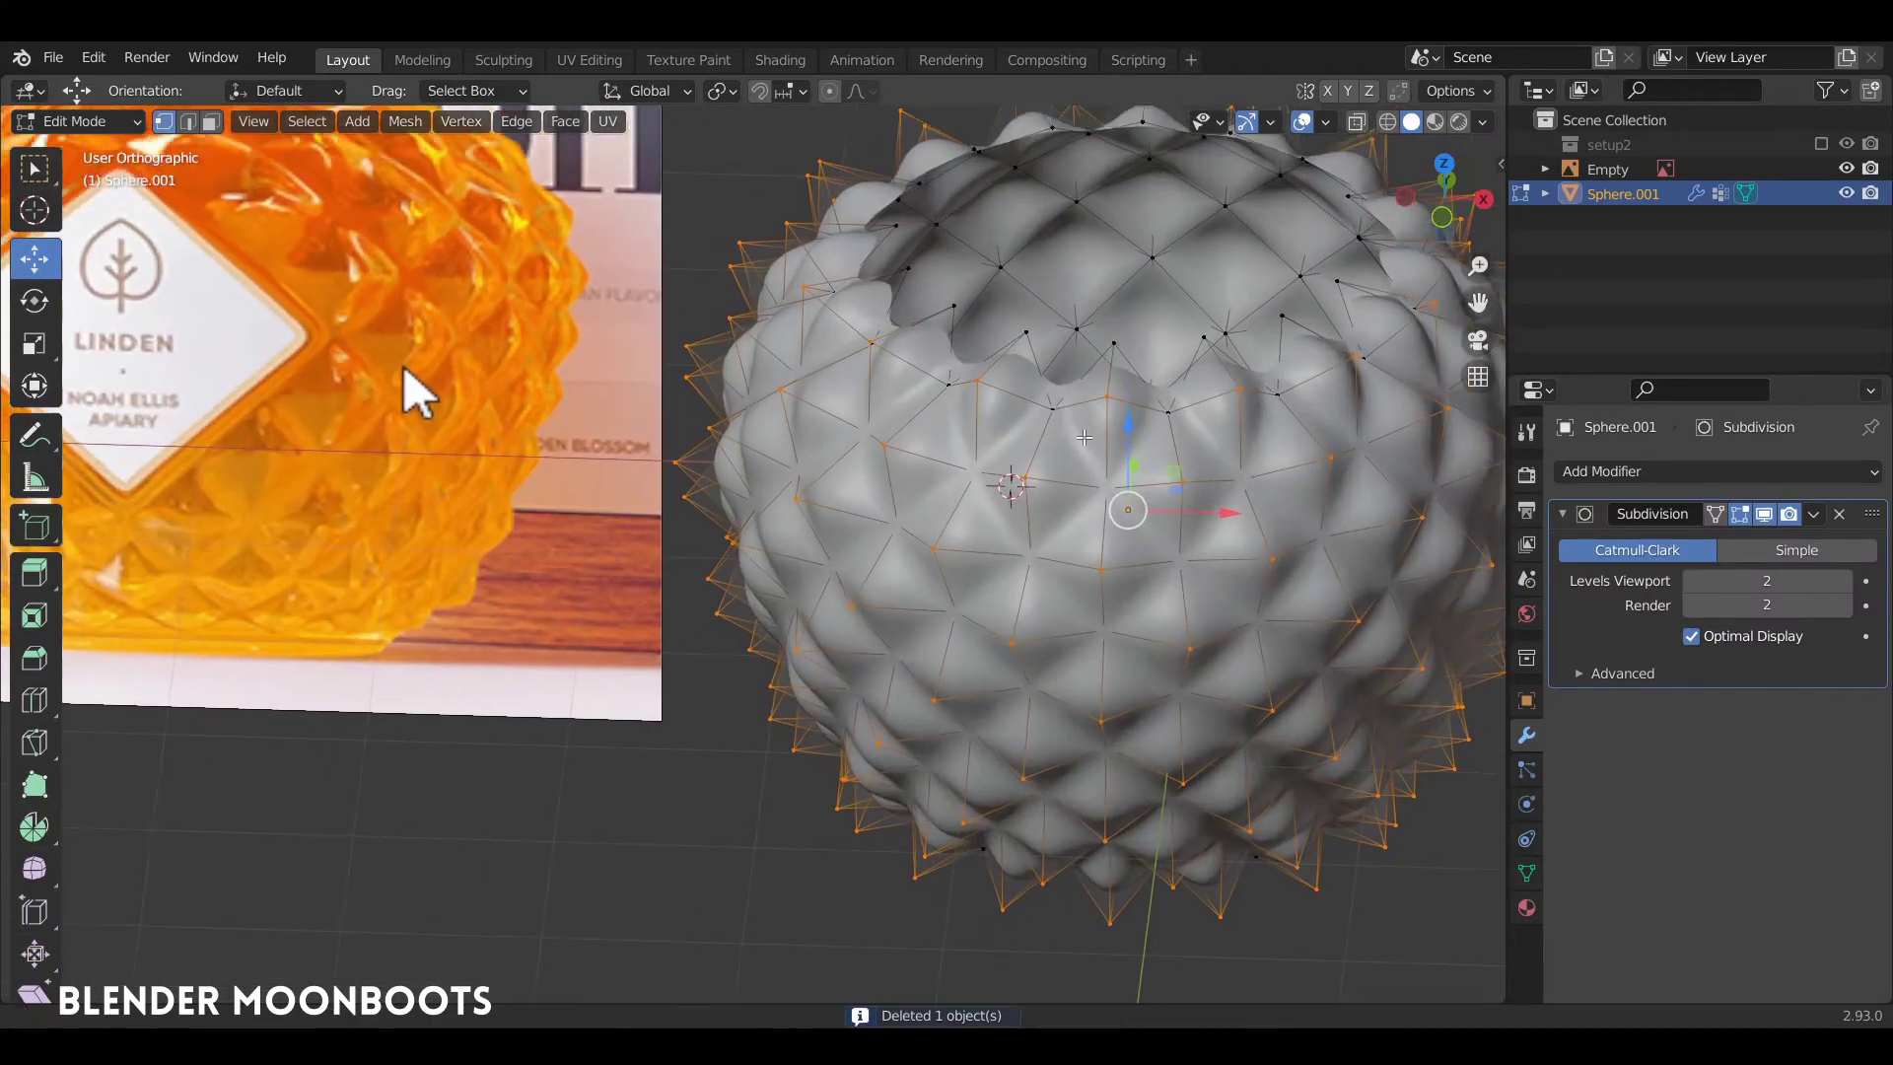
key(KP_1)
key(Tab)
scroll(1090, 425, down, 3)
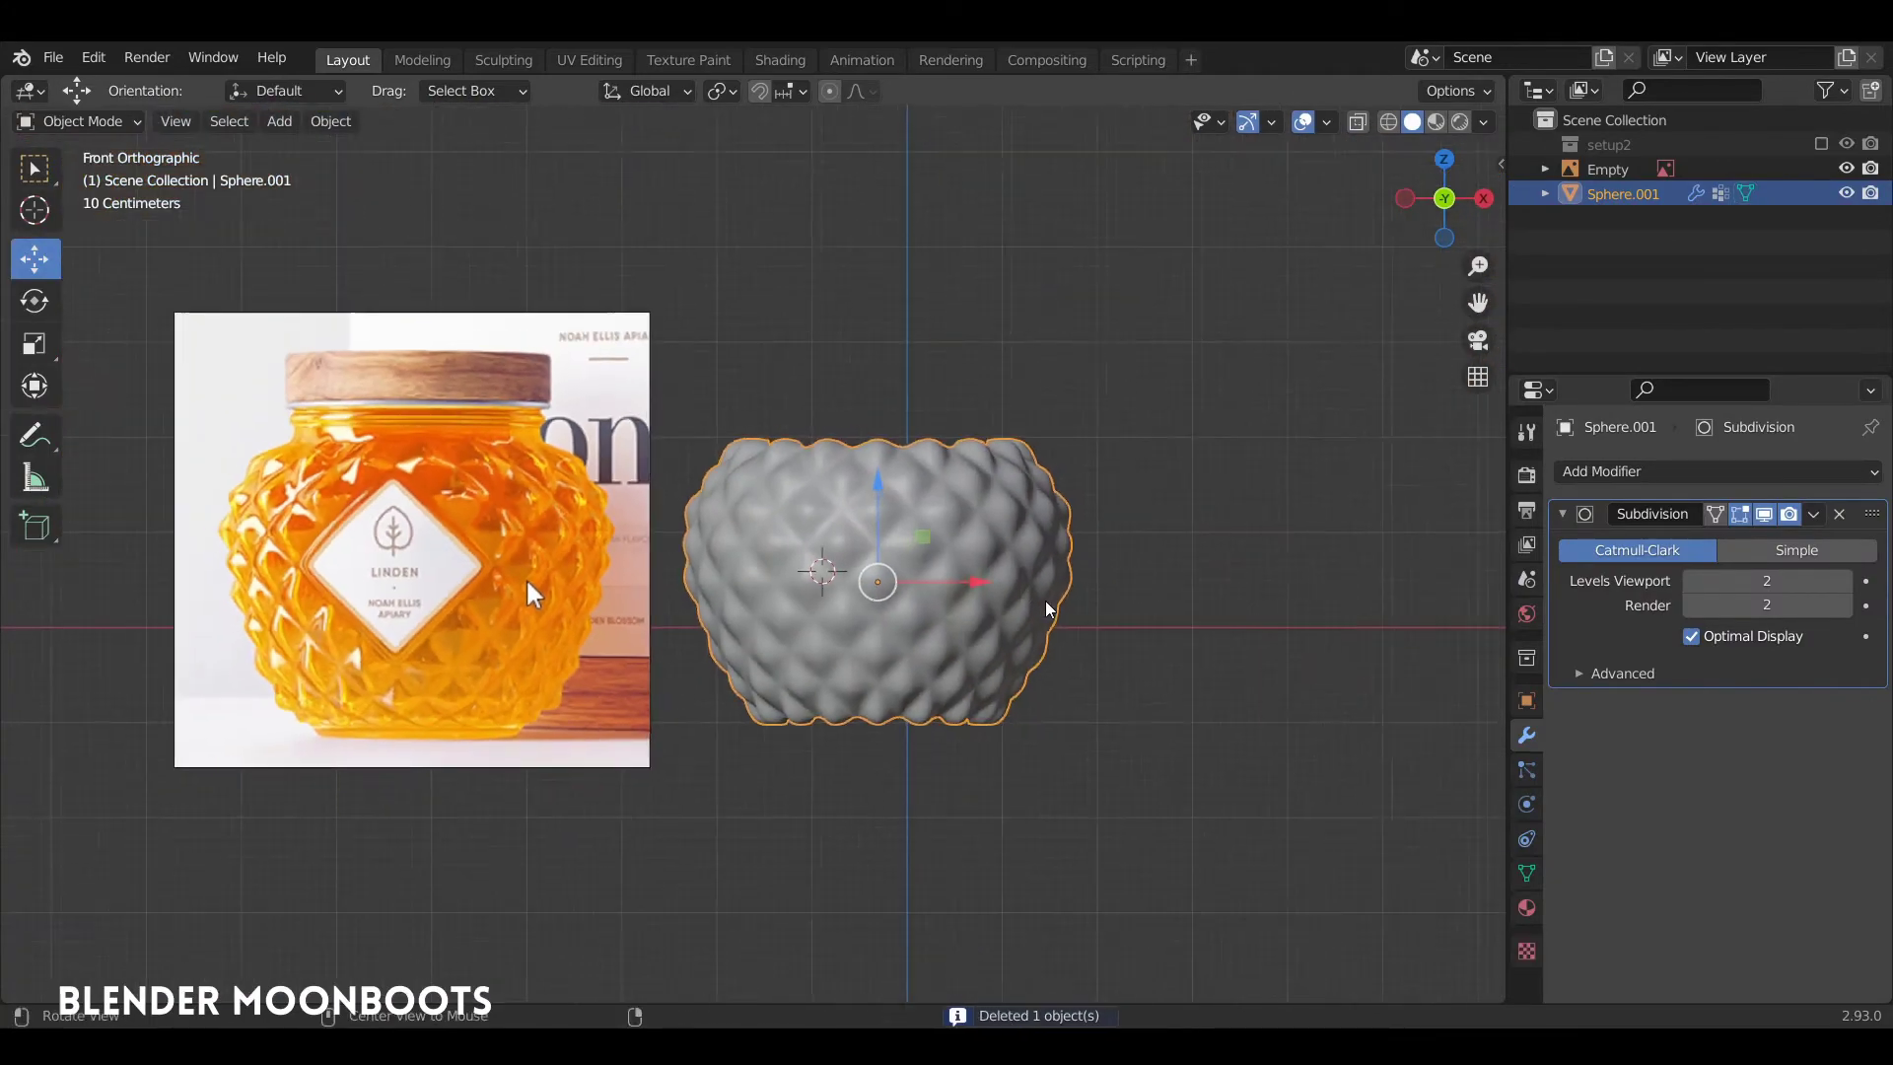
drag(1088, 560, 601, 572)
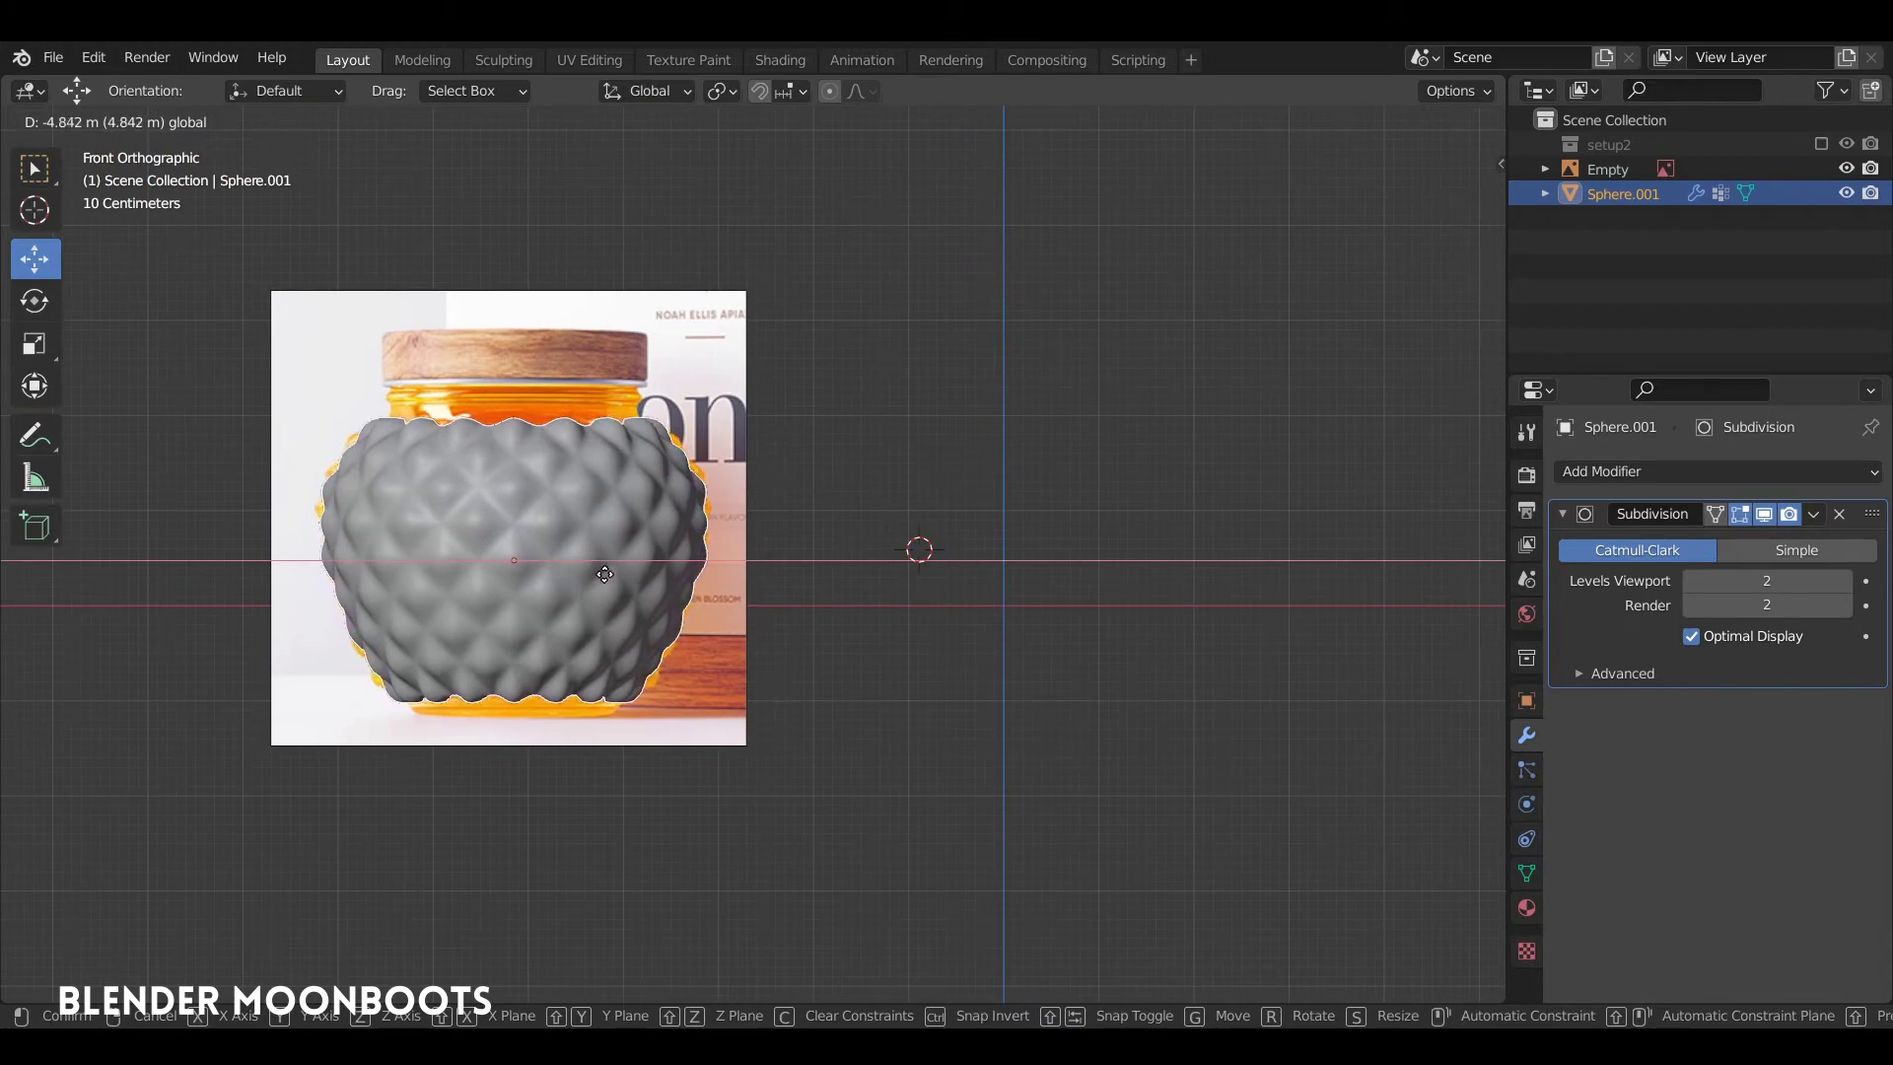
click(605, 572)
shift+middle_drag(677, 477, 777, 517)
scroll(777, 516, up, 2)
scroll(921, 465, up, 2)
Extrude the top vertex ring straight up on Z and flatten it with scale Z 0
key(Tab)
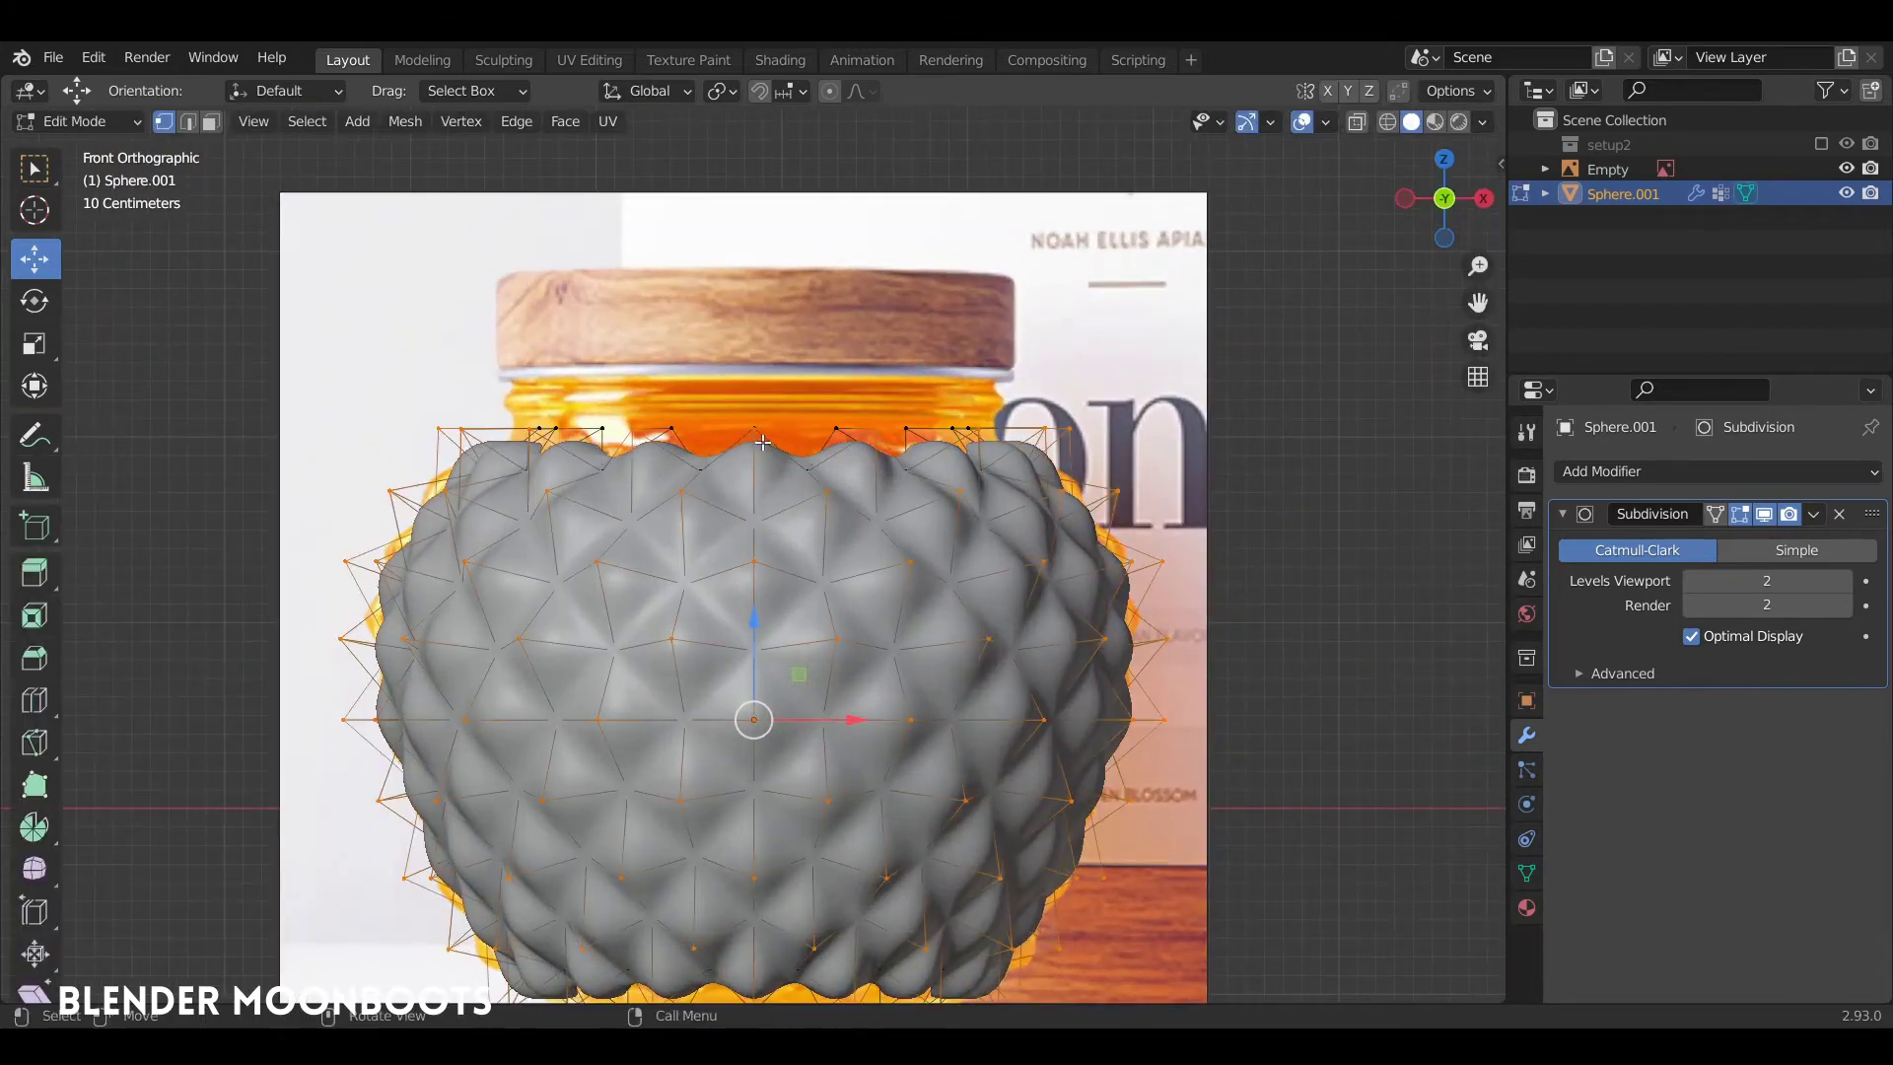
click(584, 423)
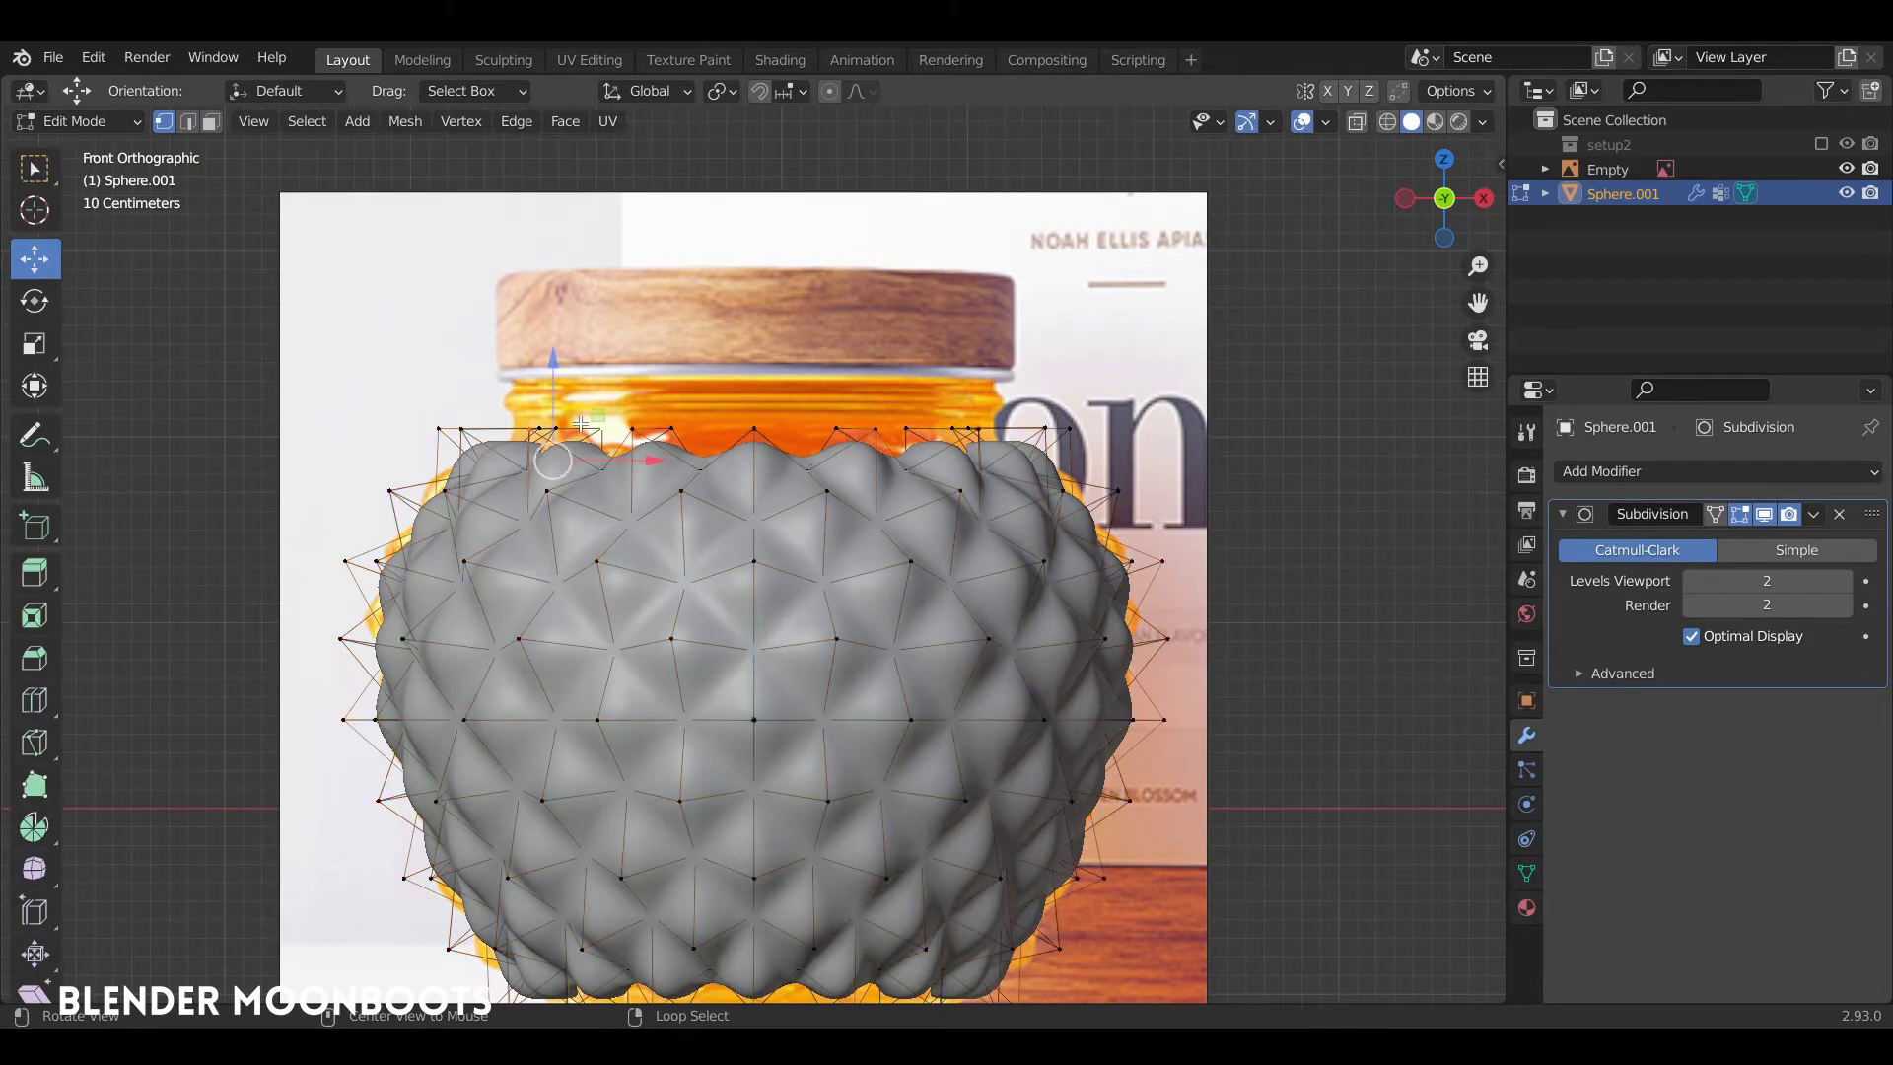
alt+middle_drag(591, 426, 970, 481)
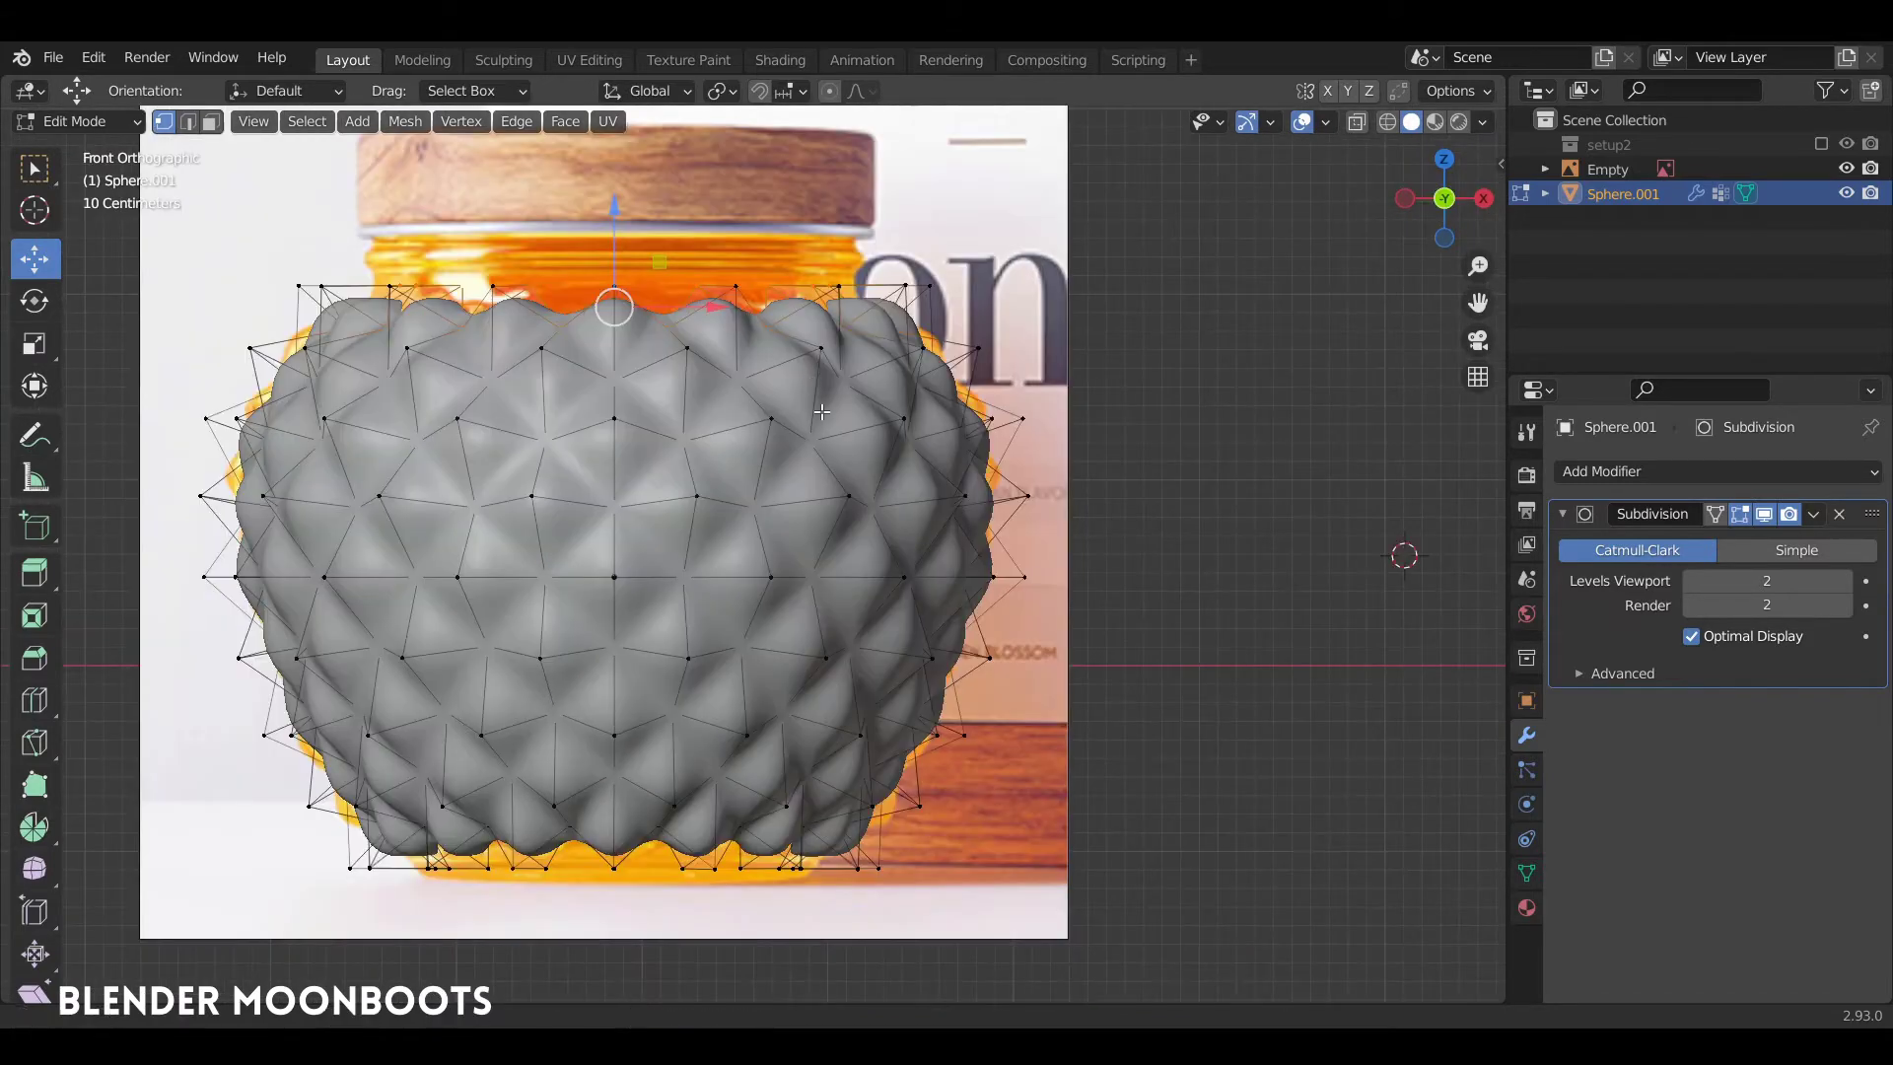
key(g)
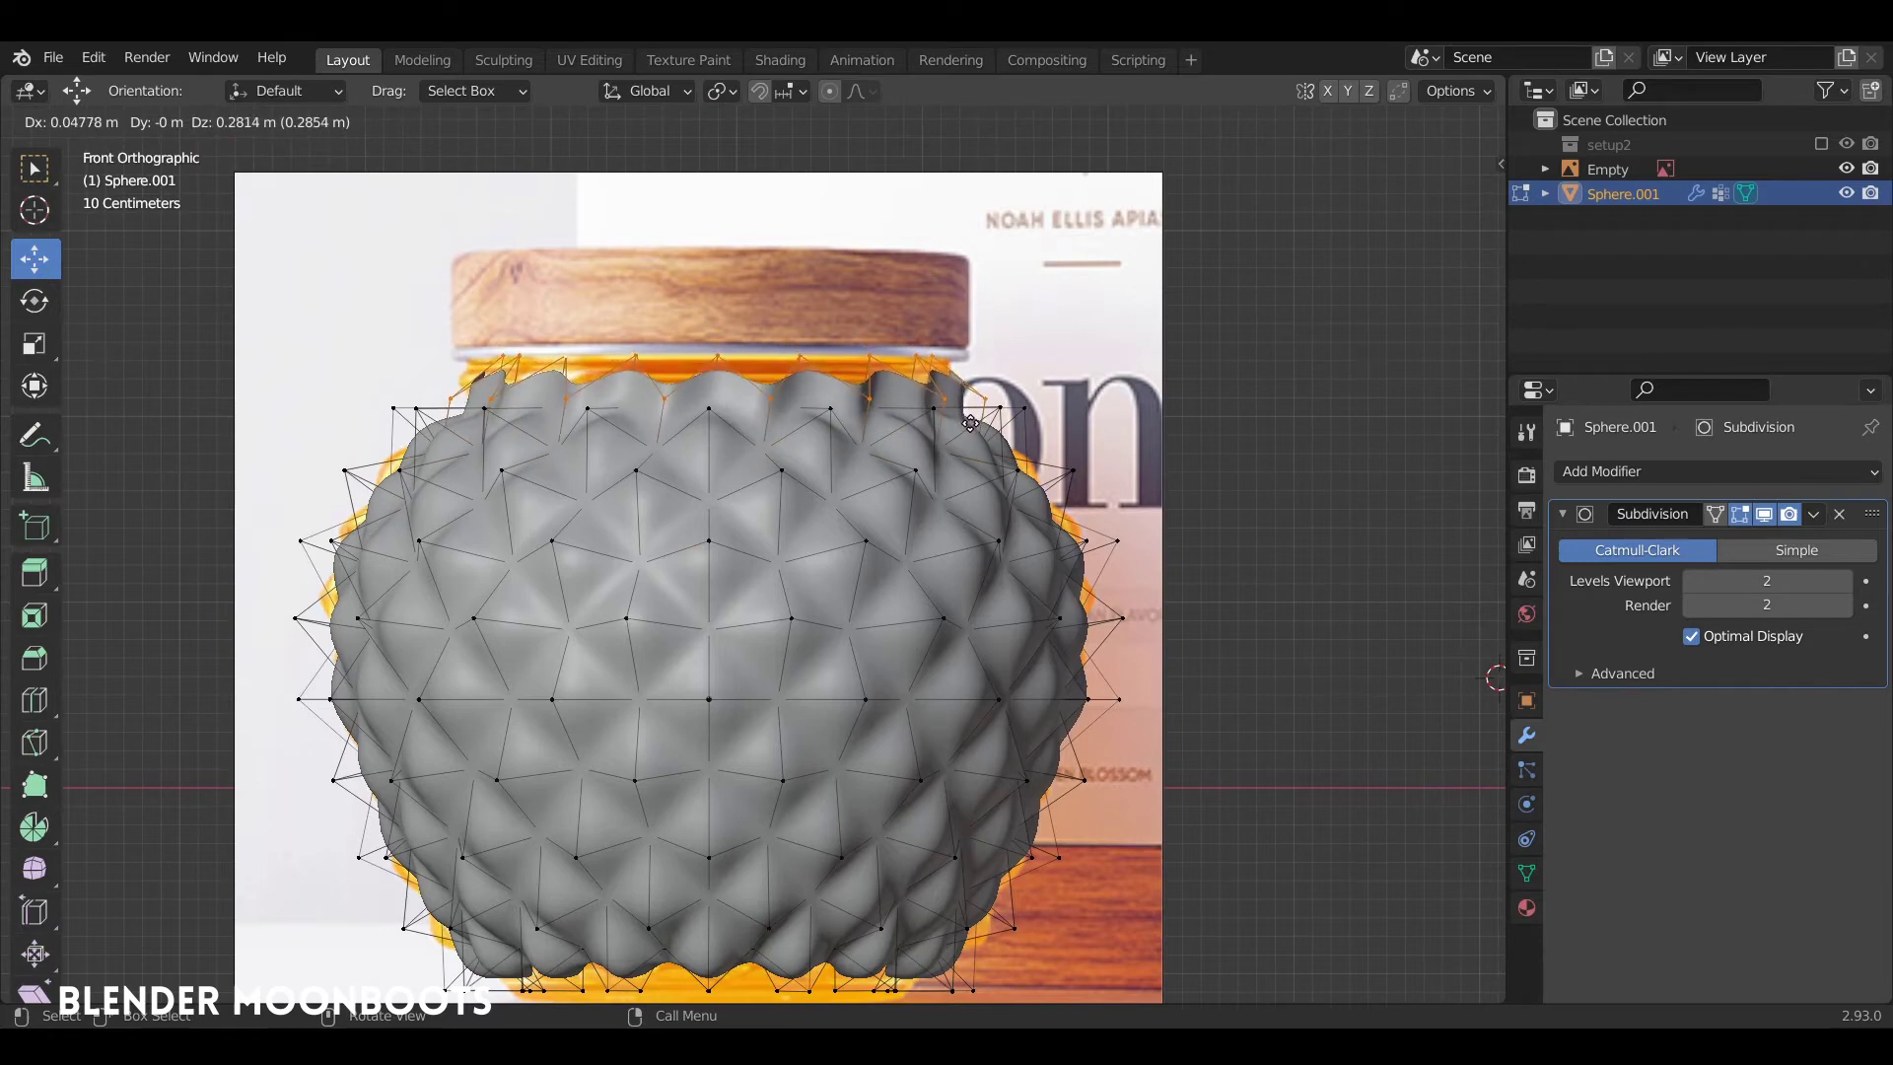
key(z)
click(969, 416)
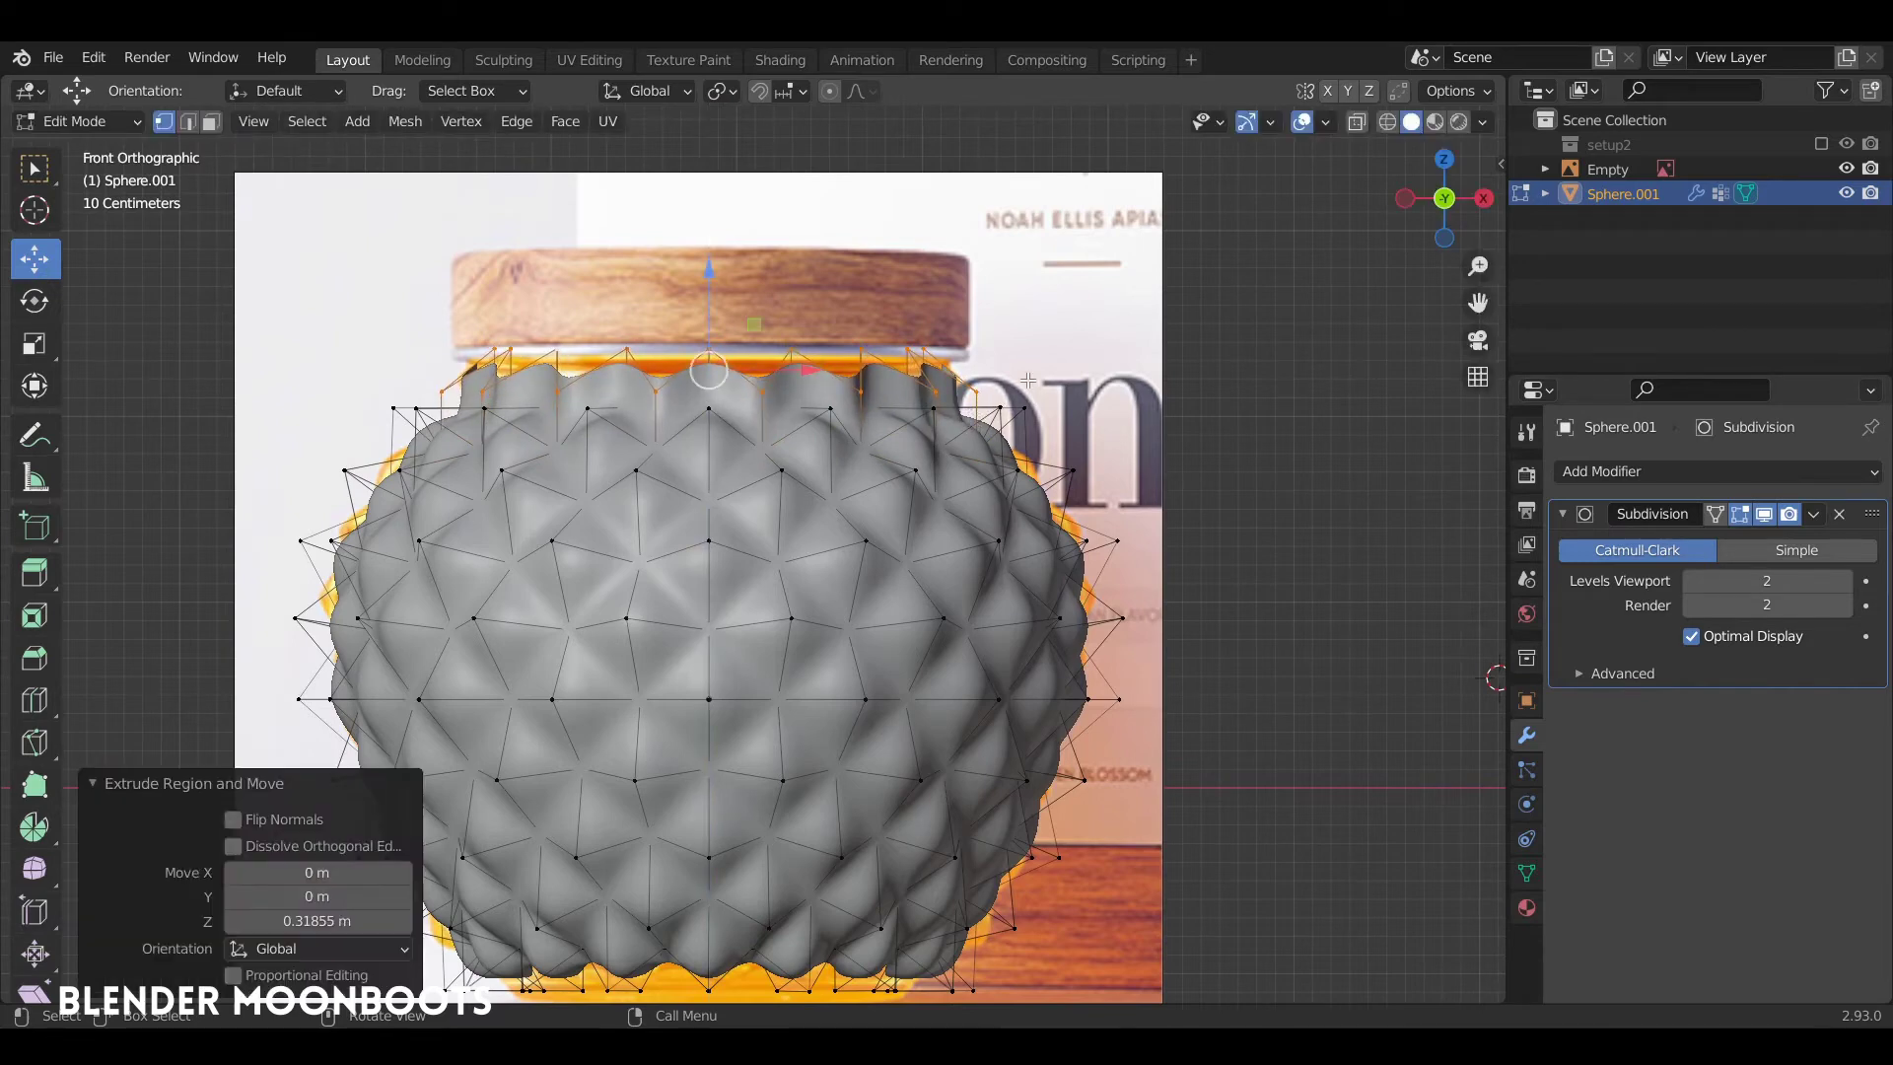
key(s)
key(z)
key(0)
key(Return)
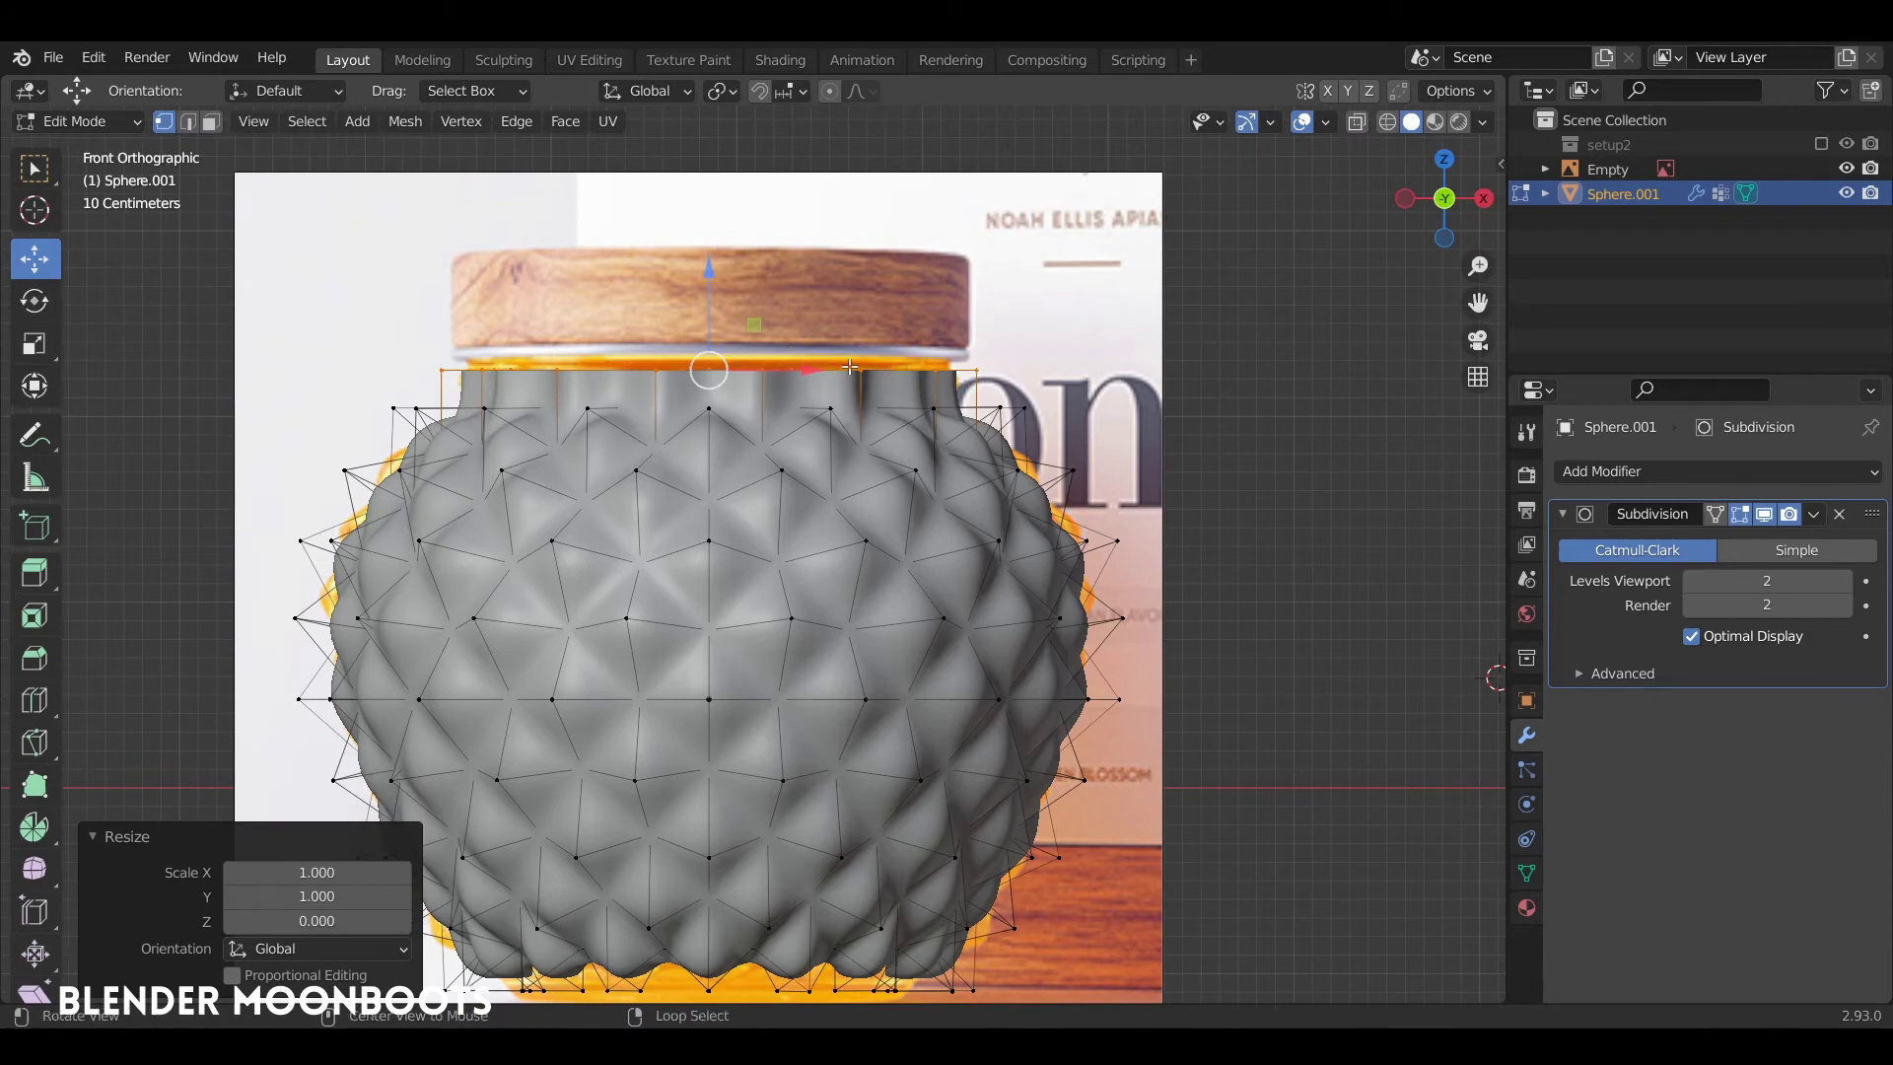
Round the rim with LoopTools Circle and lower it 0.021236 m onto the jar's shoulder
middle_drag(850, 367, 923, 410)
right_click(933, 405)
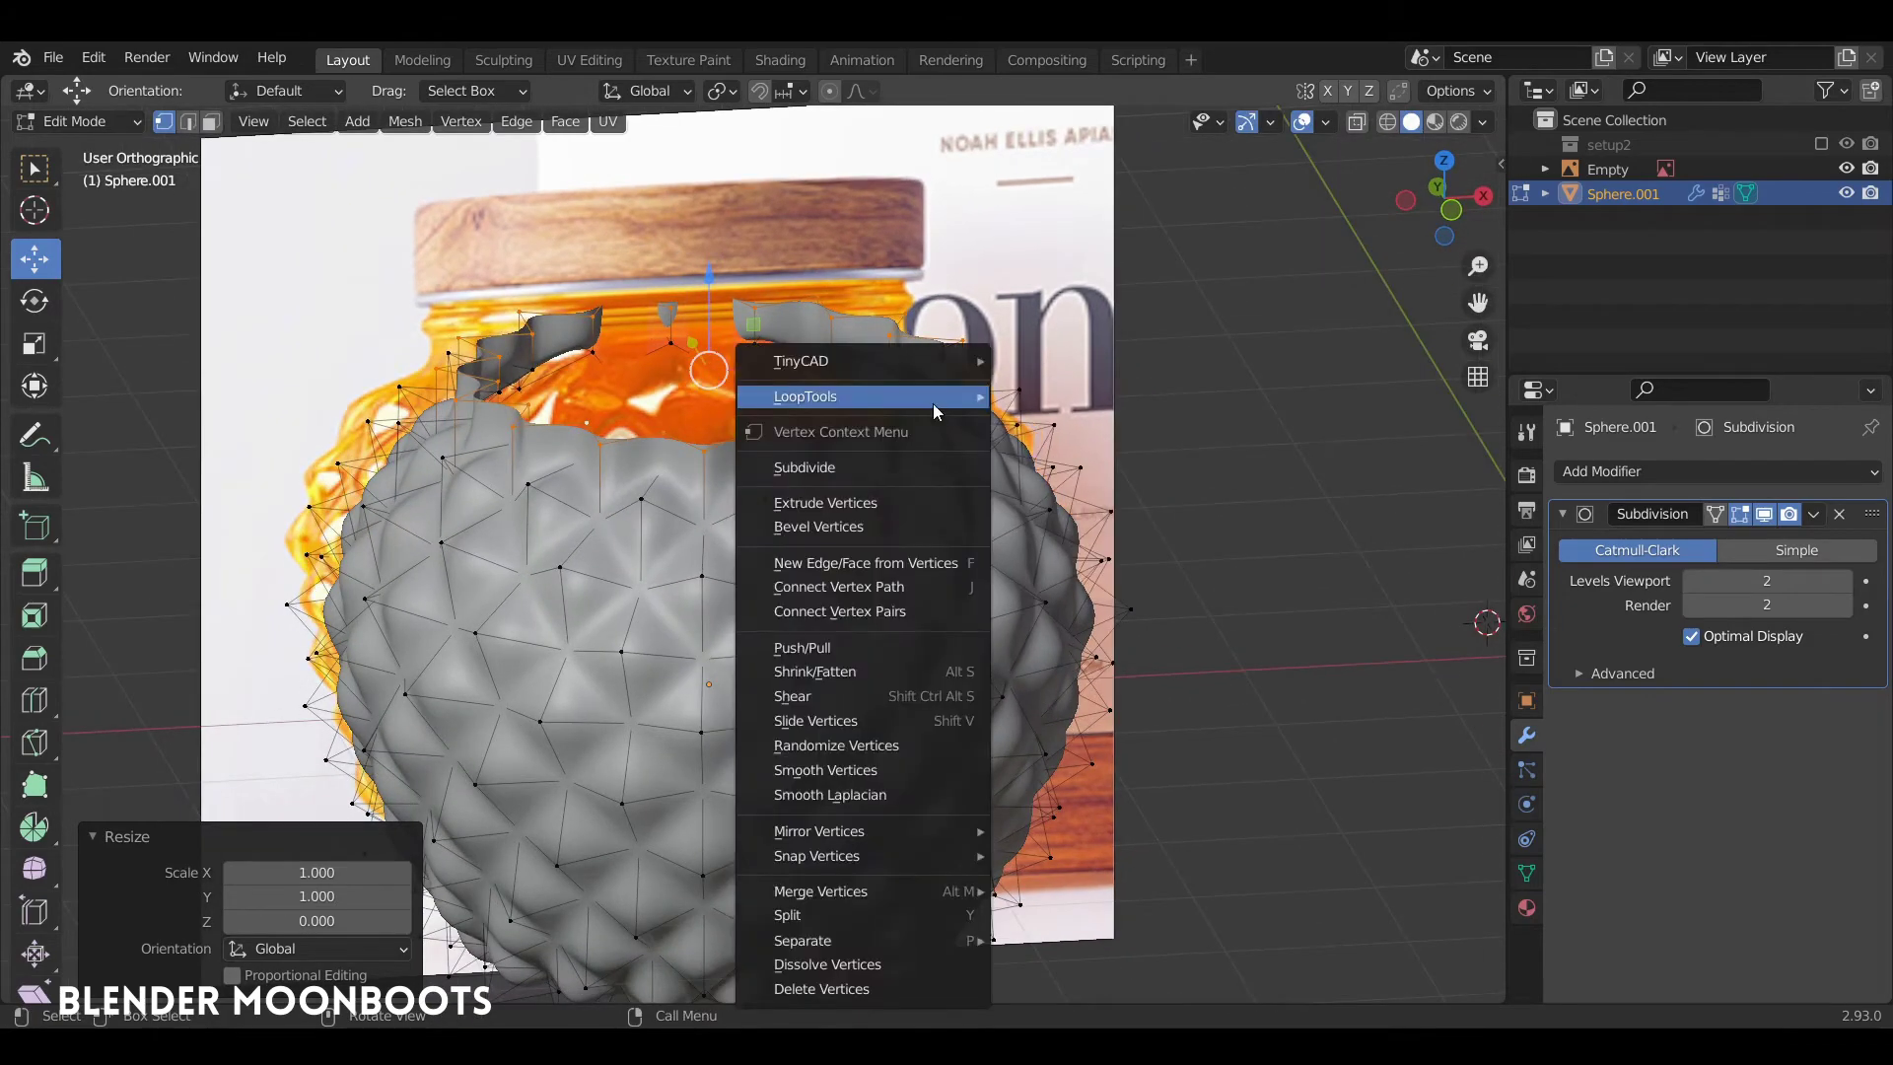
click(1040, 414)
key(KP_1)
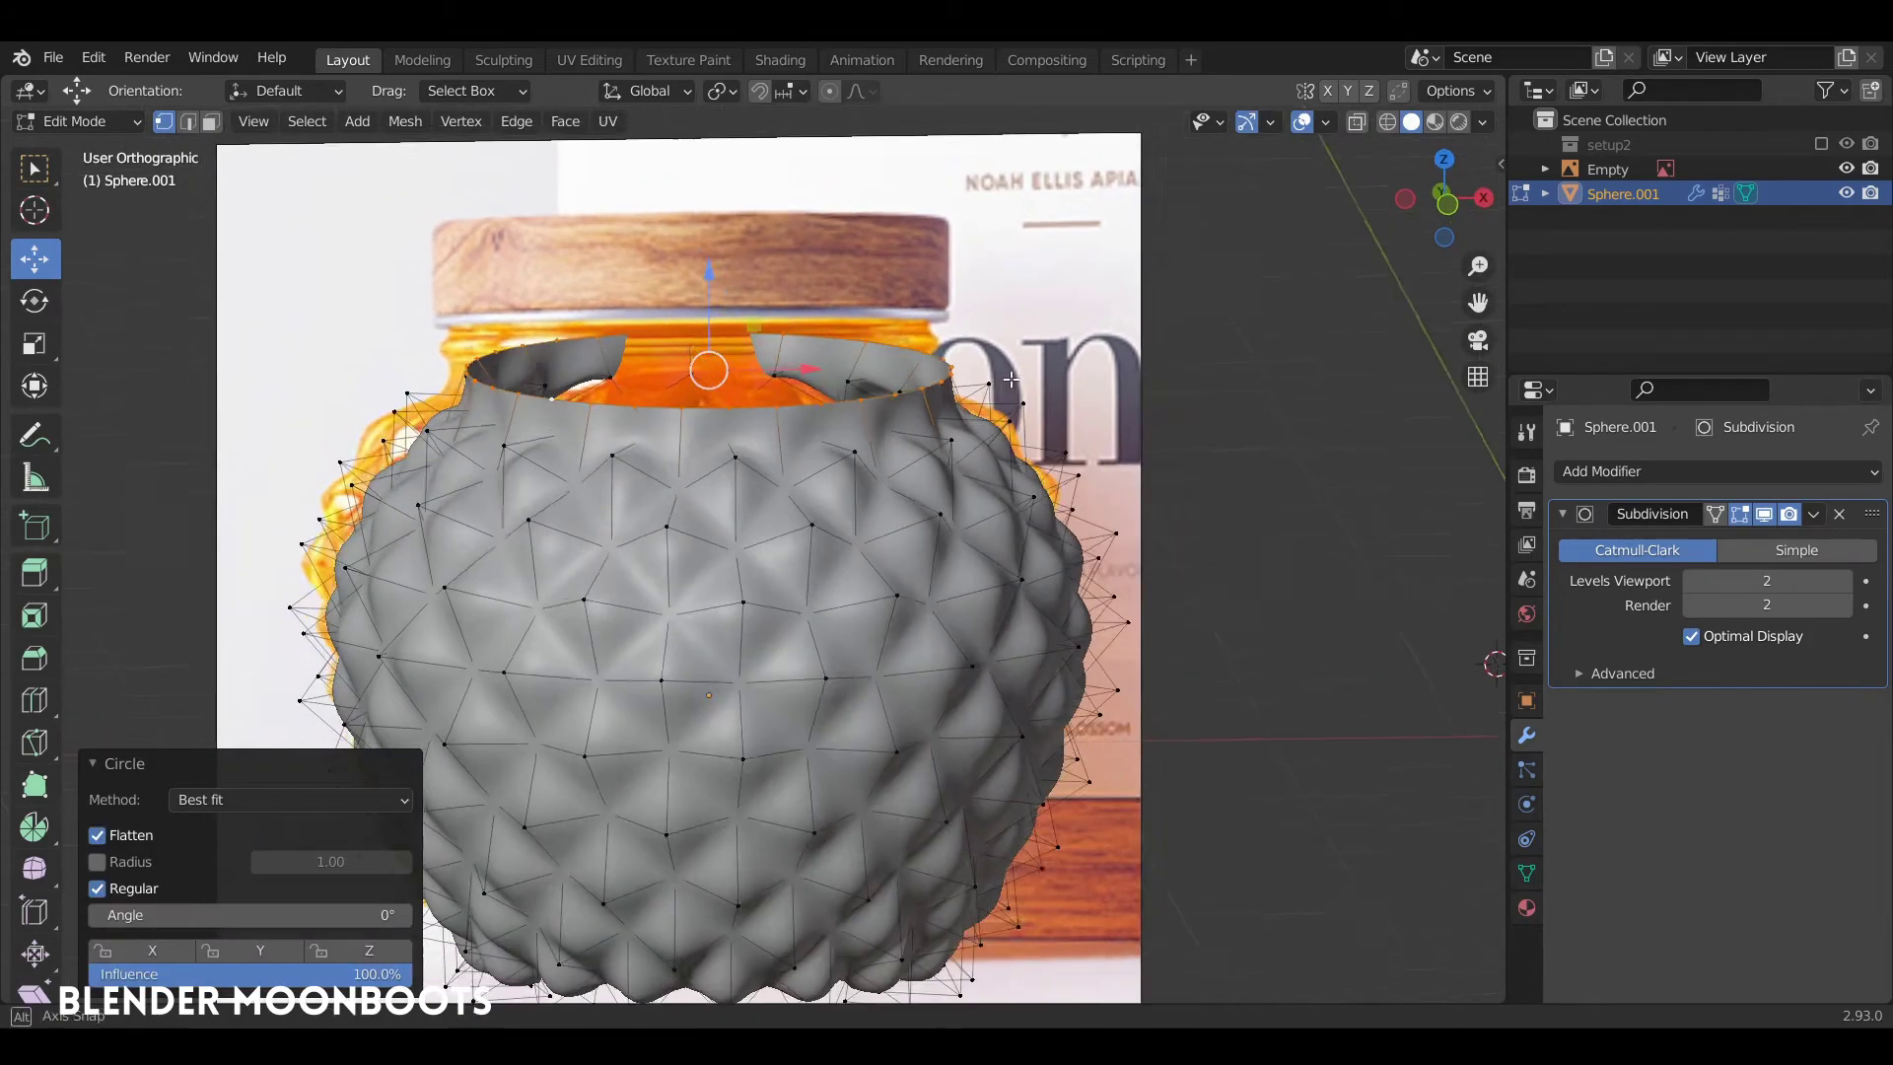
drag(708, 221, 708, 294)
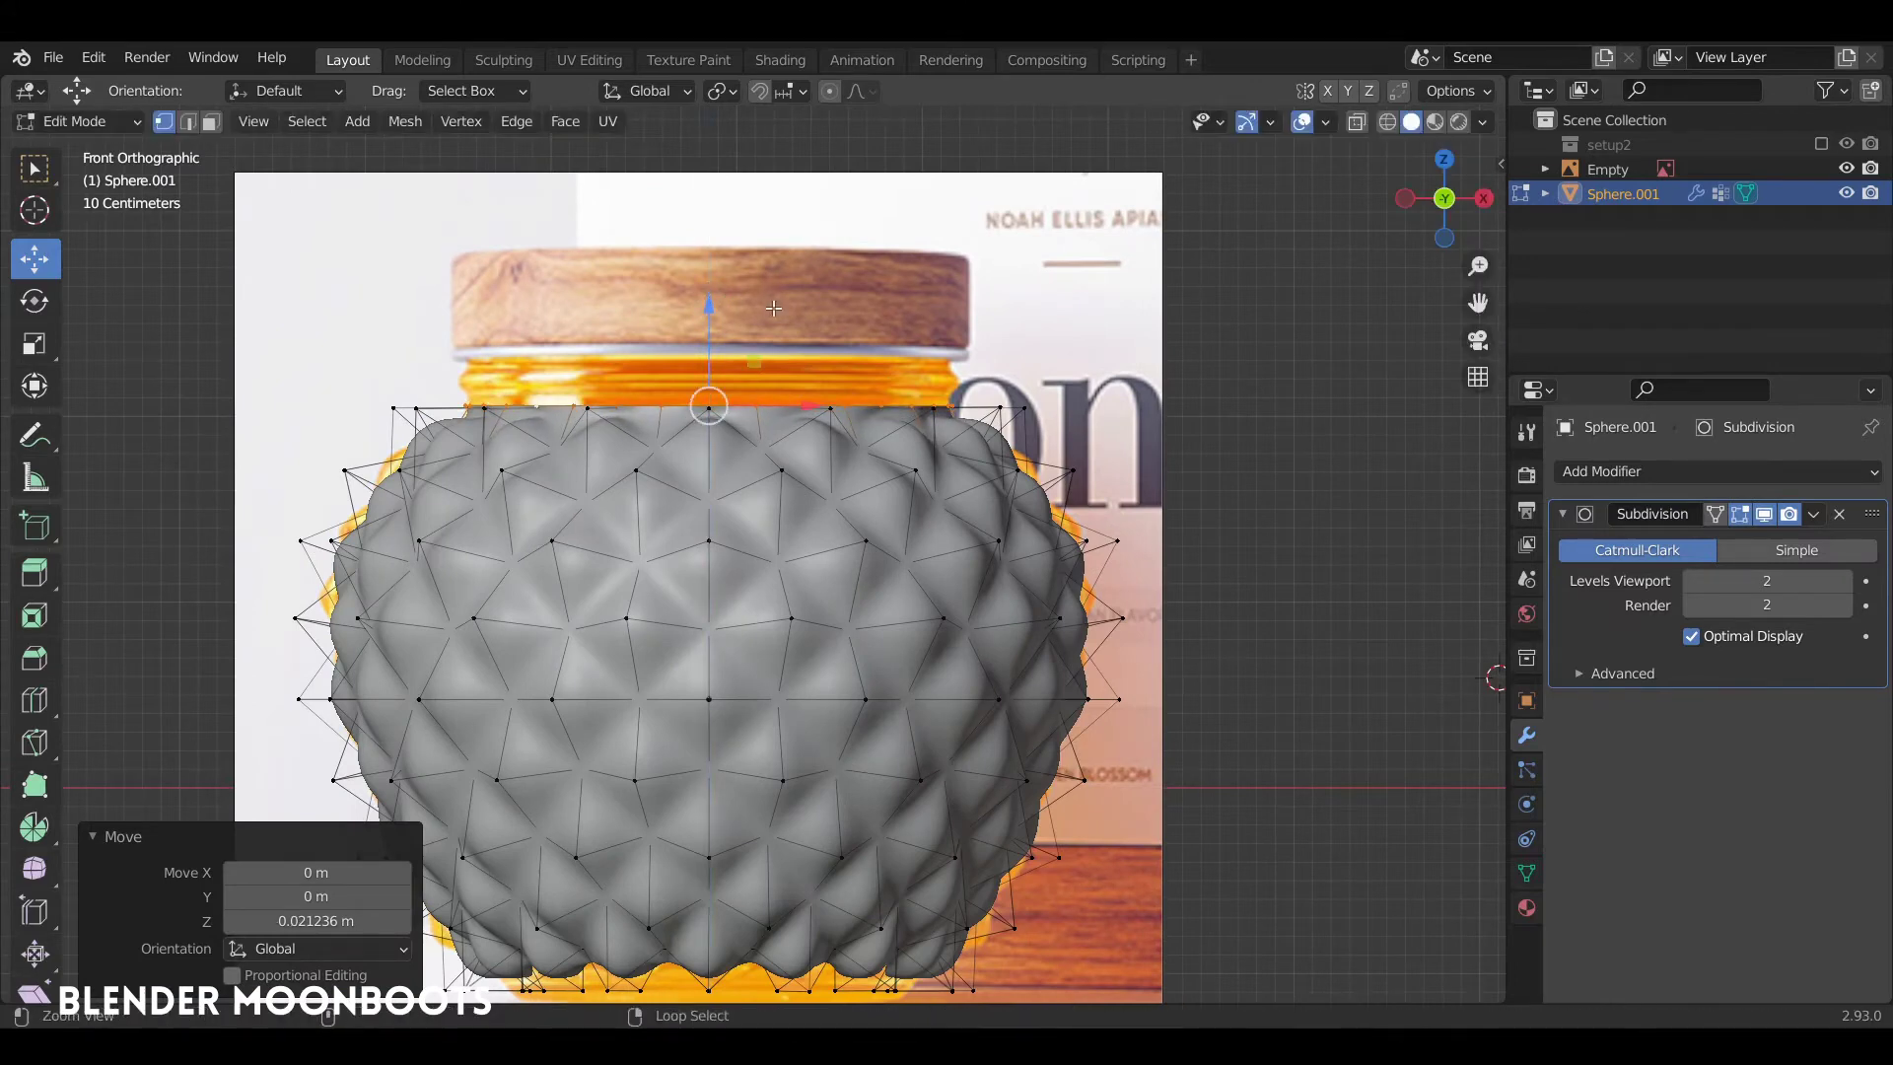
scroll(708, 293, up, 3)
shift+middle_drag(810, 273, 968, 410)
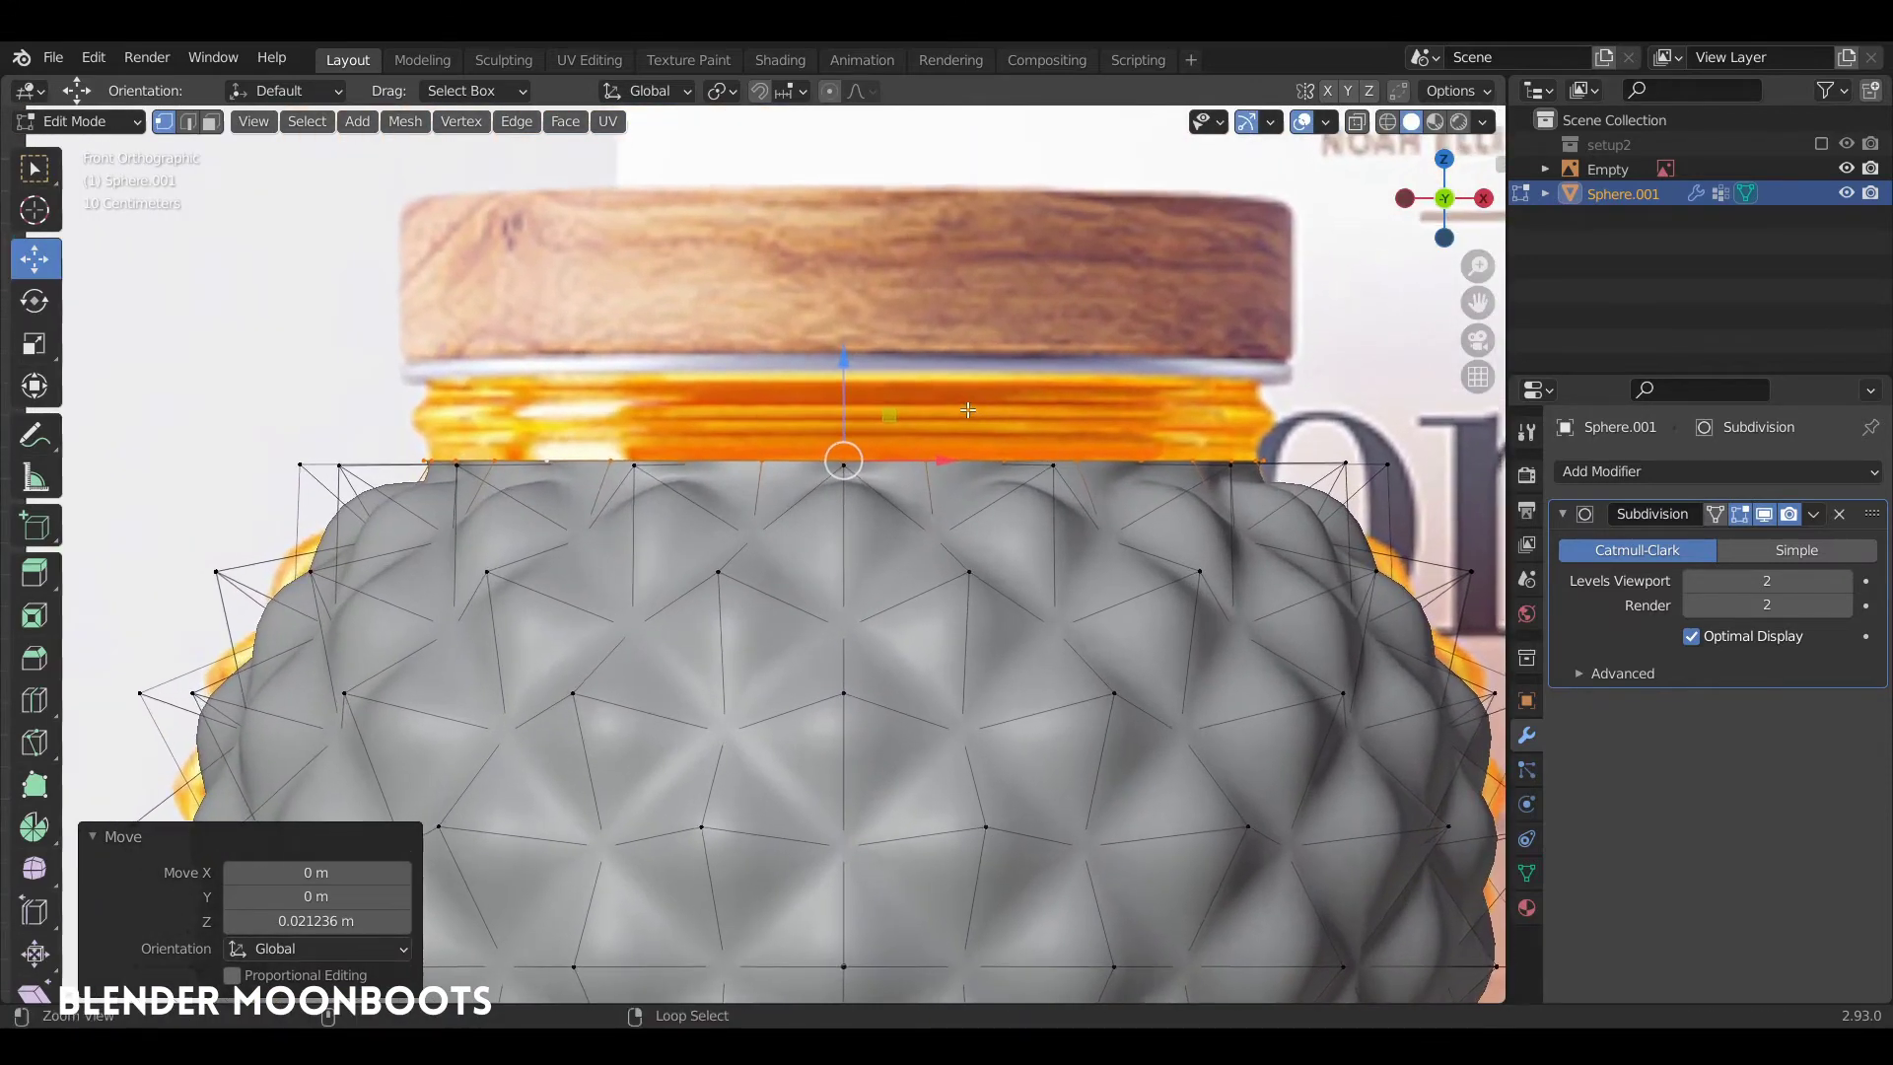
Extrude the rim up on Z into a neck reaching the lid and add two centred edge loops
key(g)
key(z)
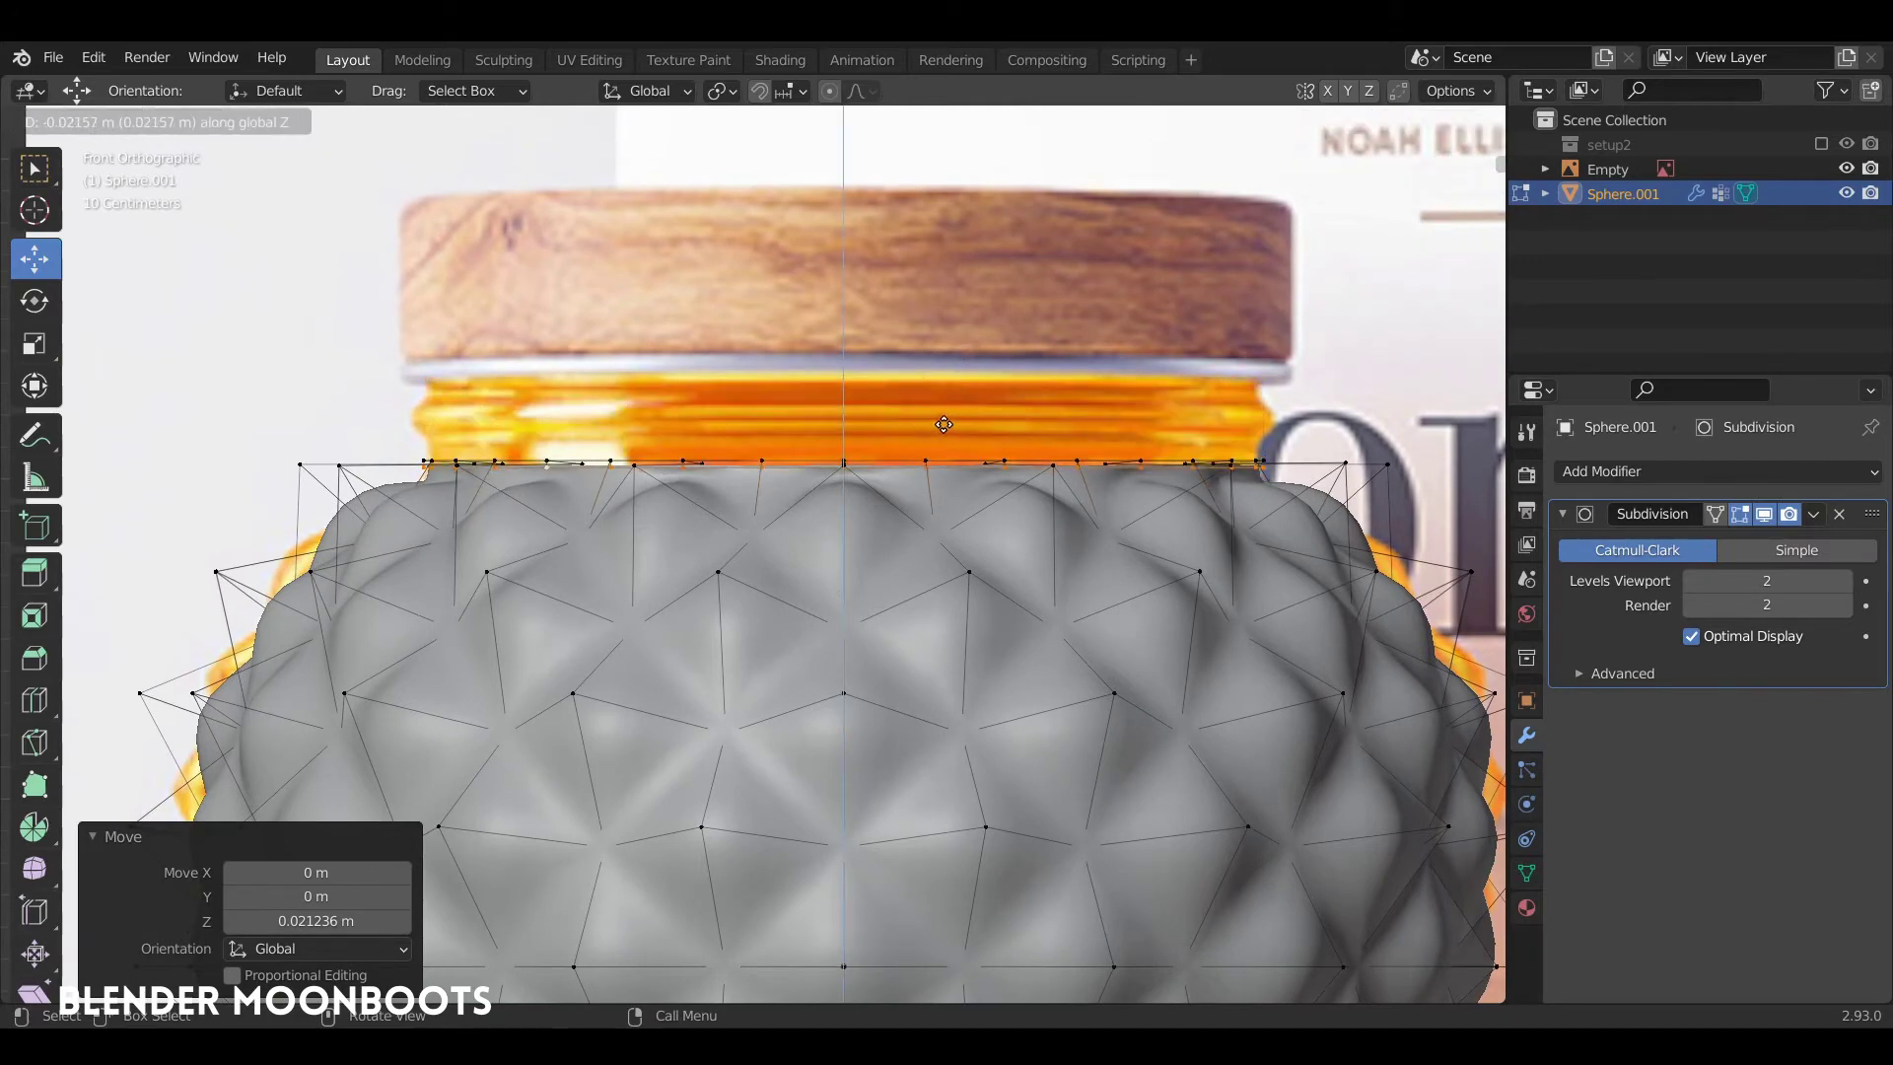
click(971, 314)
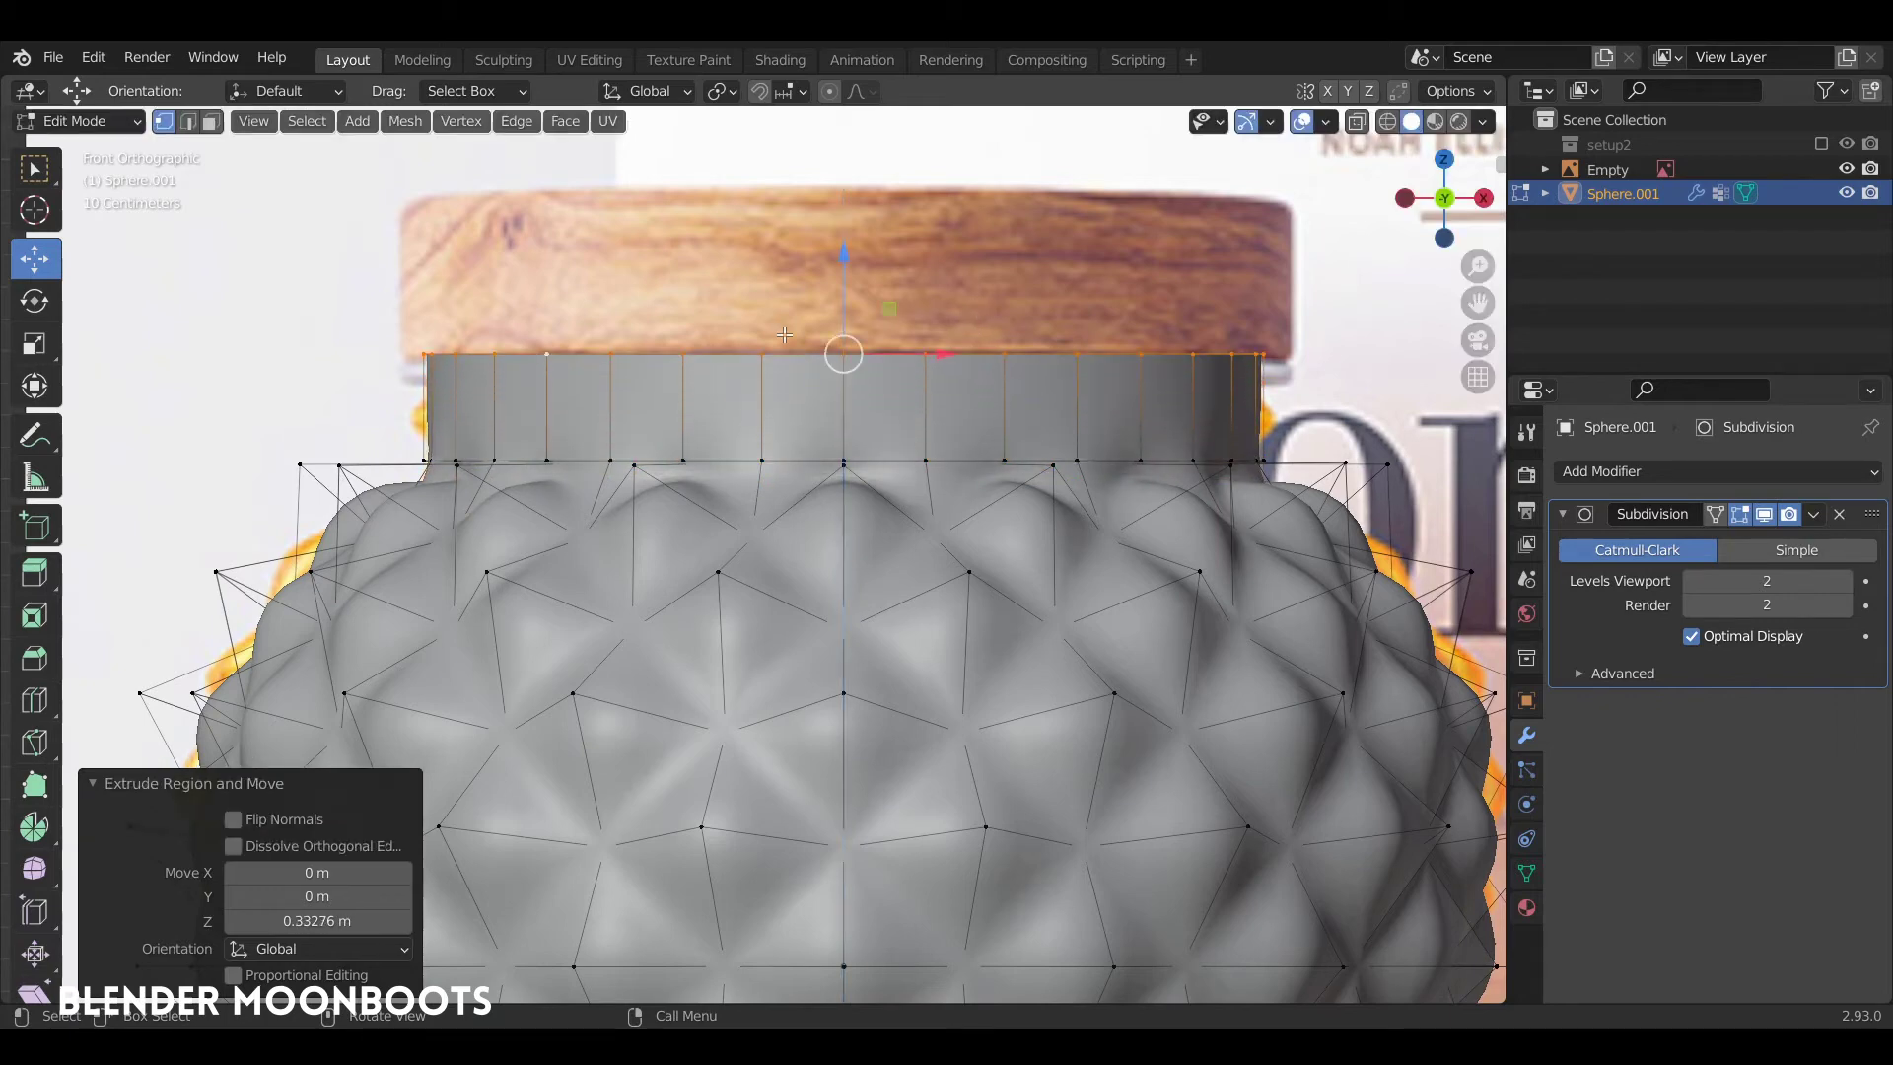
key(ctrl+r)
scroll(425, 401, up, 1)
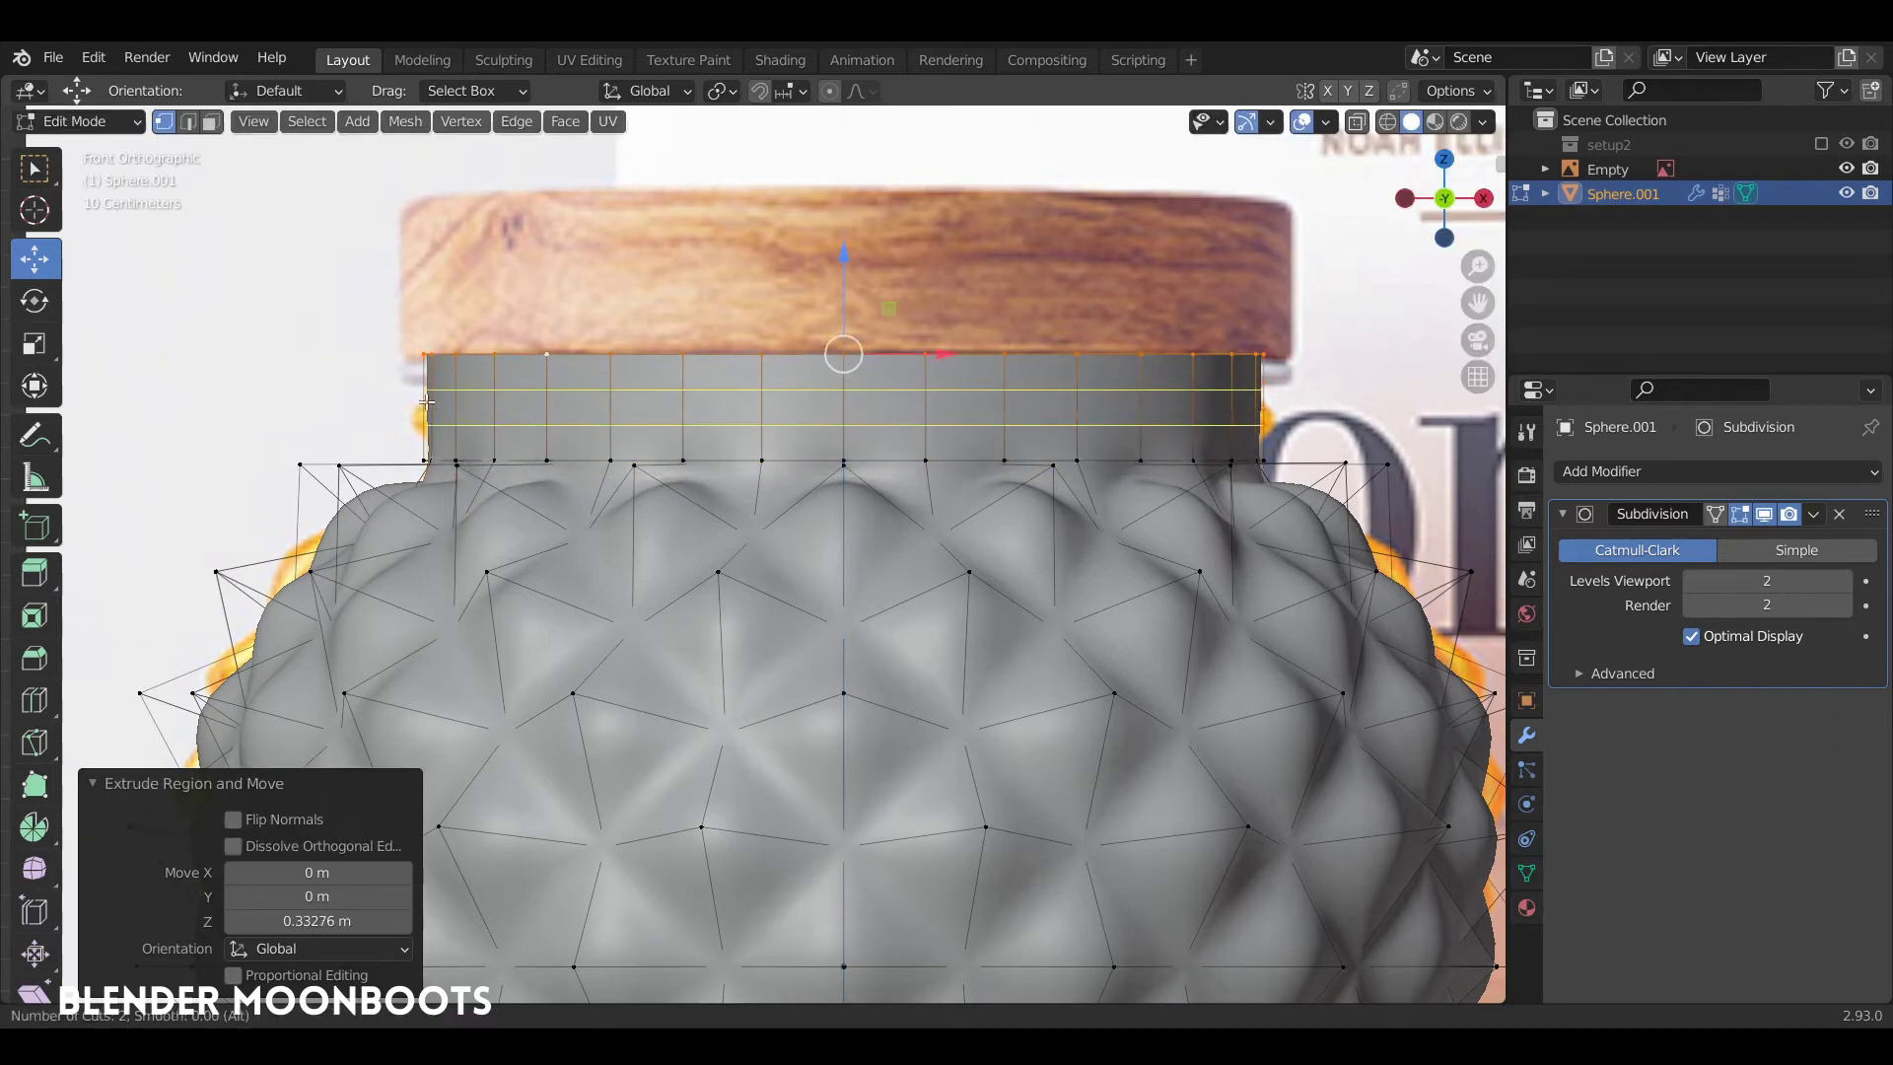
click(425, 402)
right_click(459, 402)
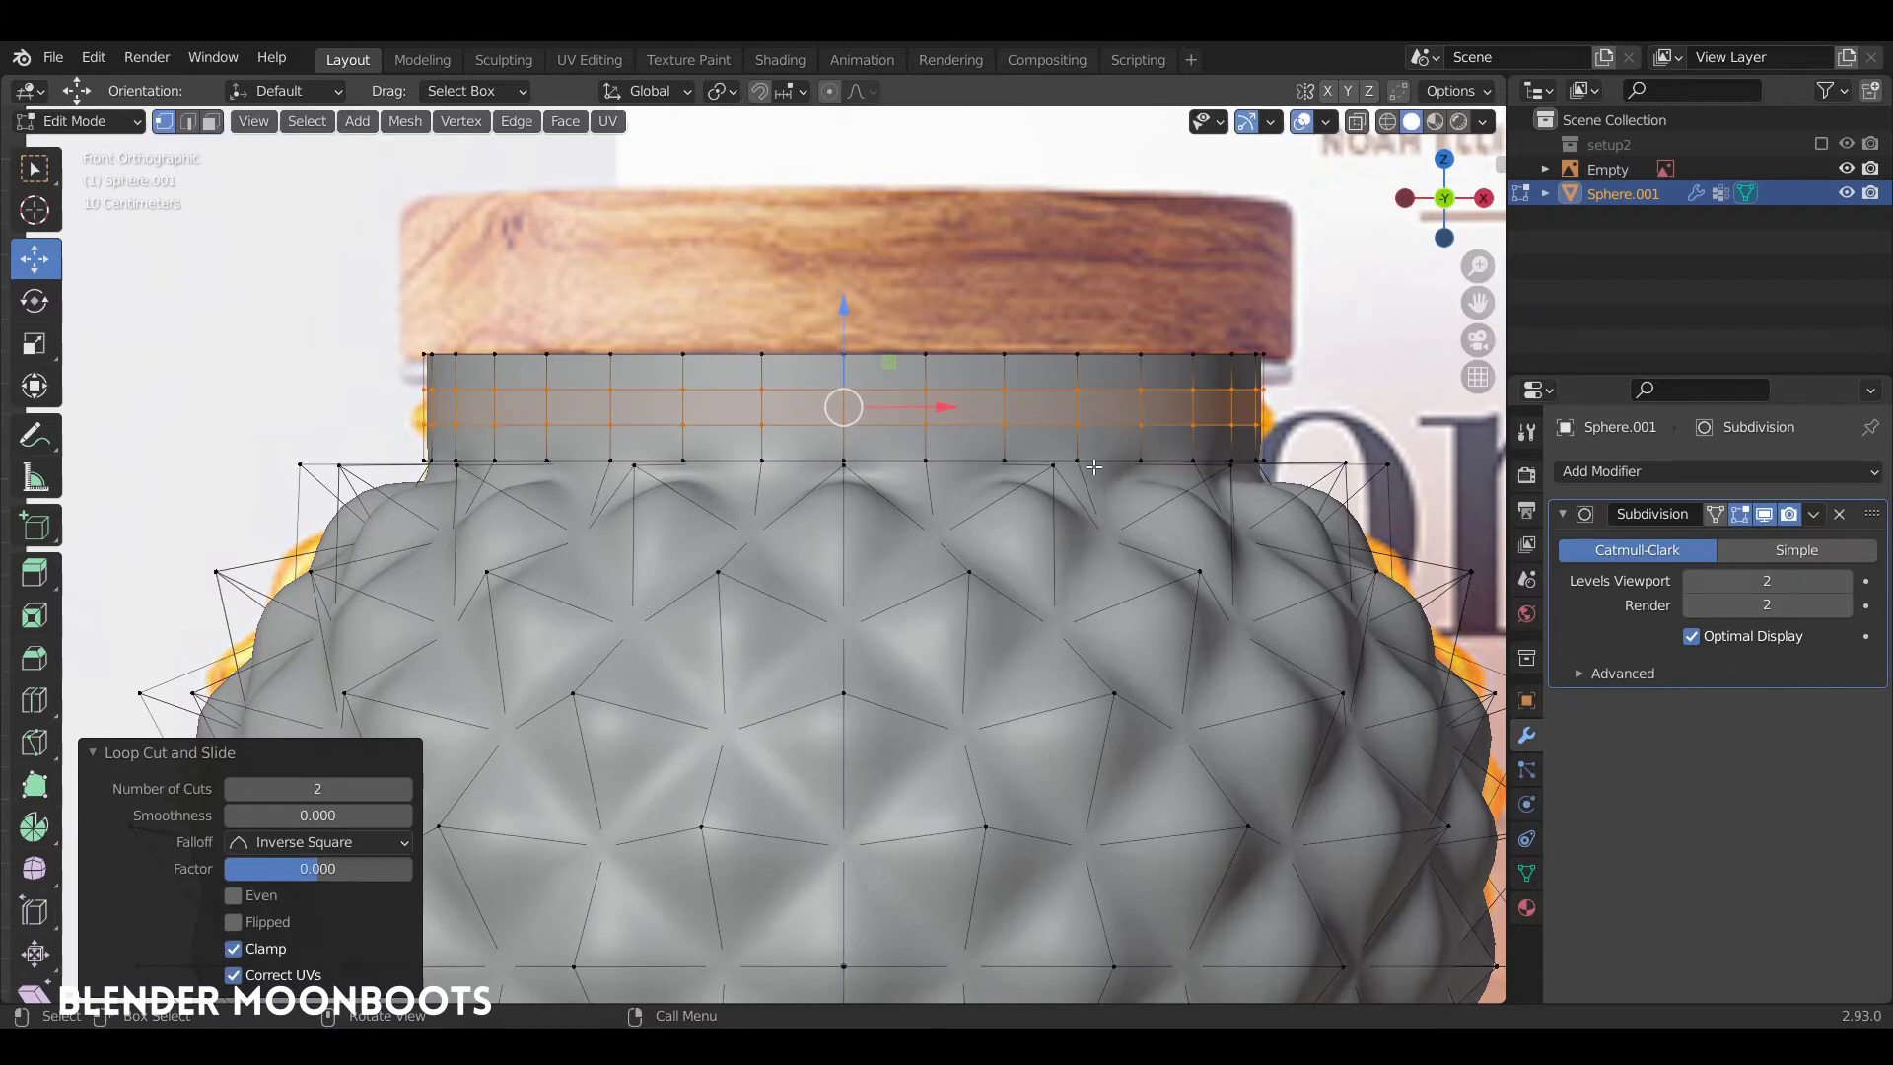
Squeeze the two loops together on Z and shear the band into a slanted thread
key(s)
key(z)
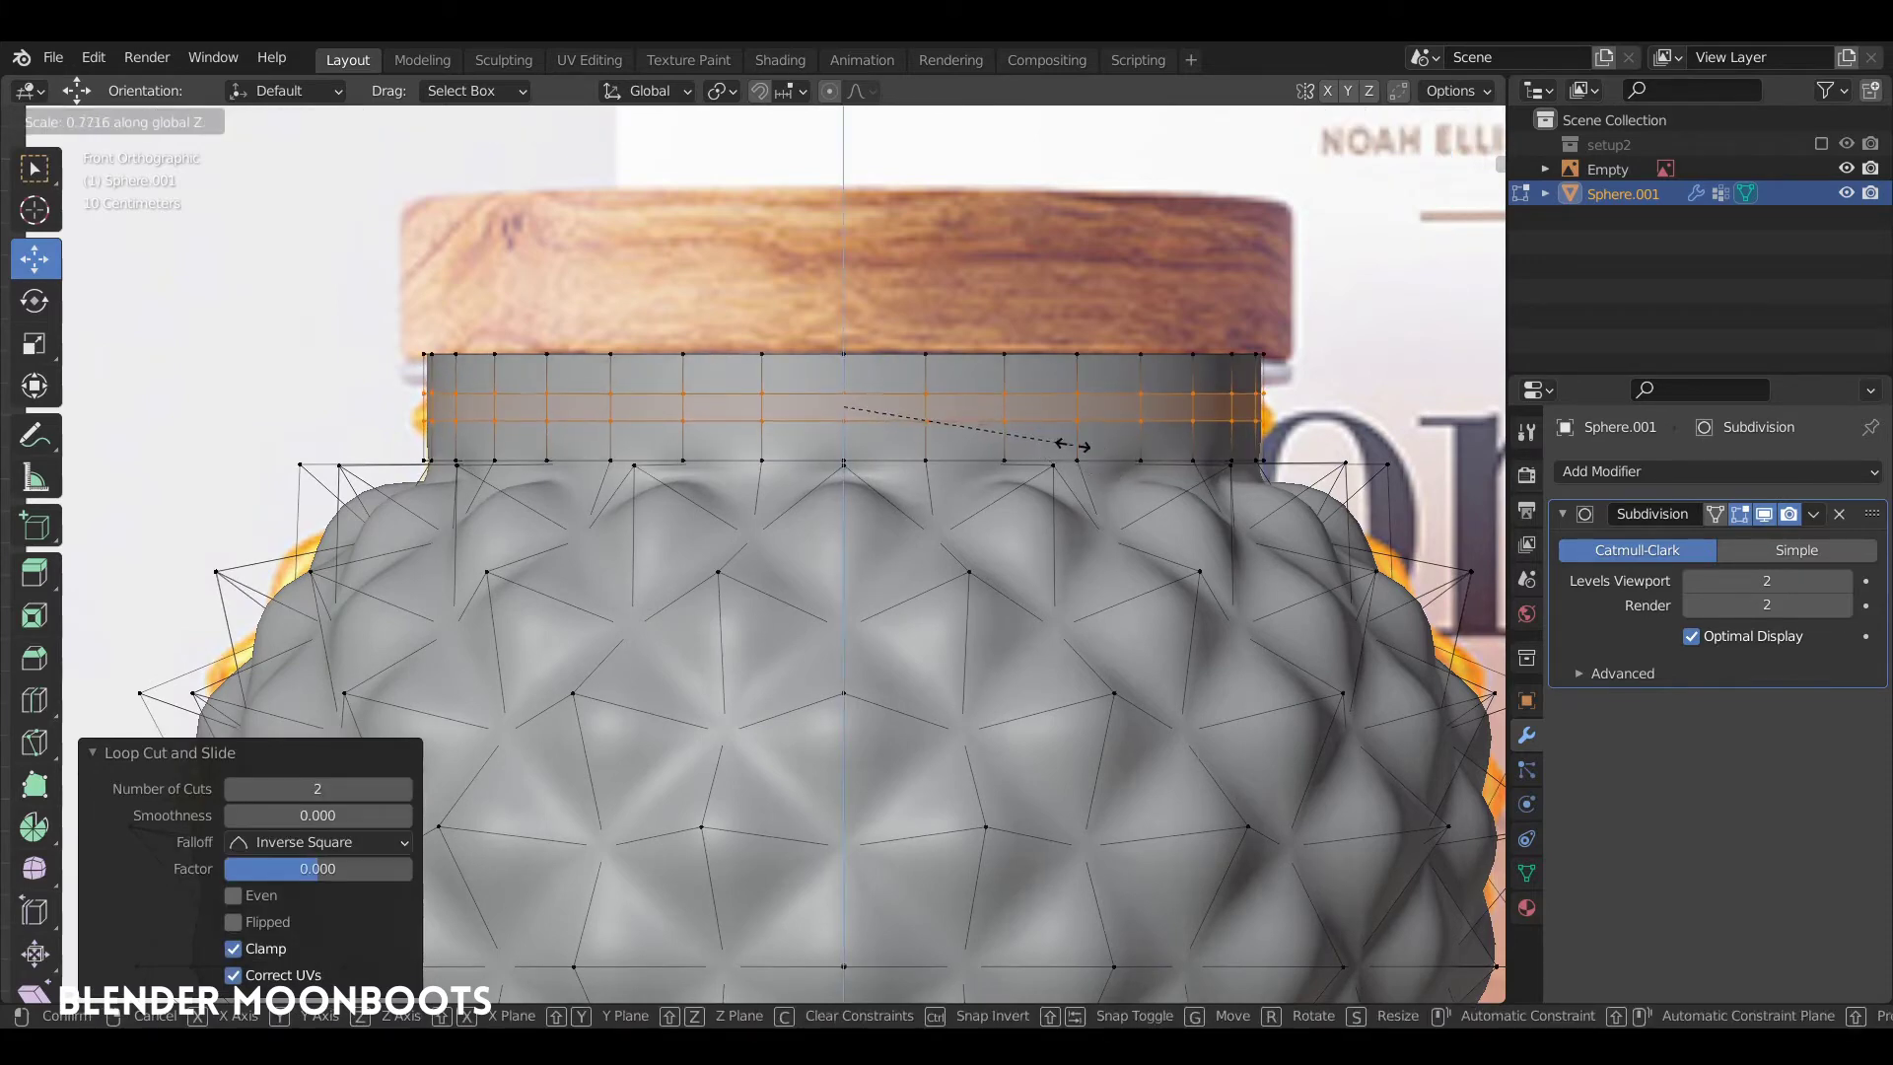
click(1101, 432)
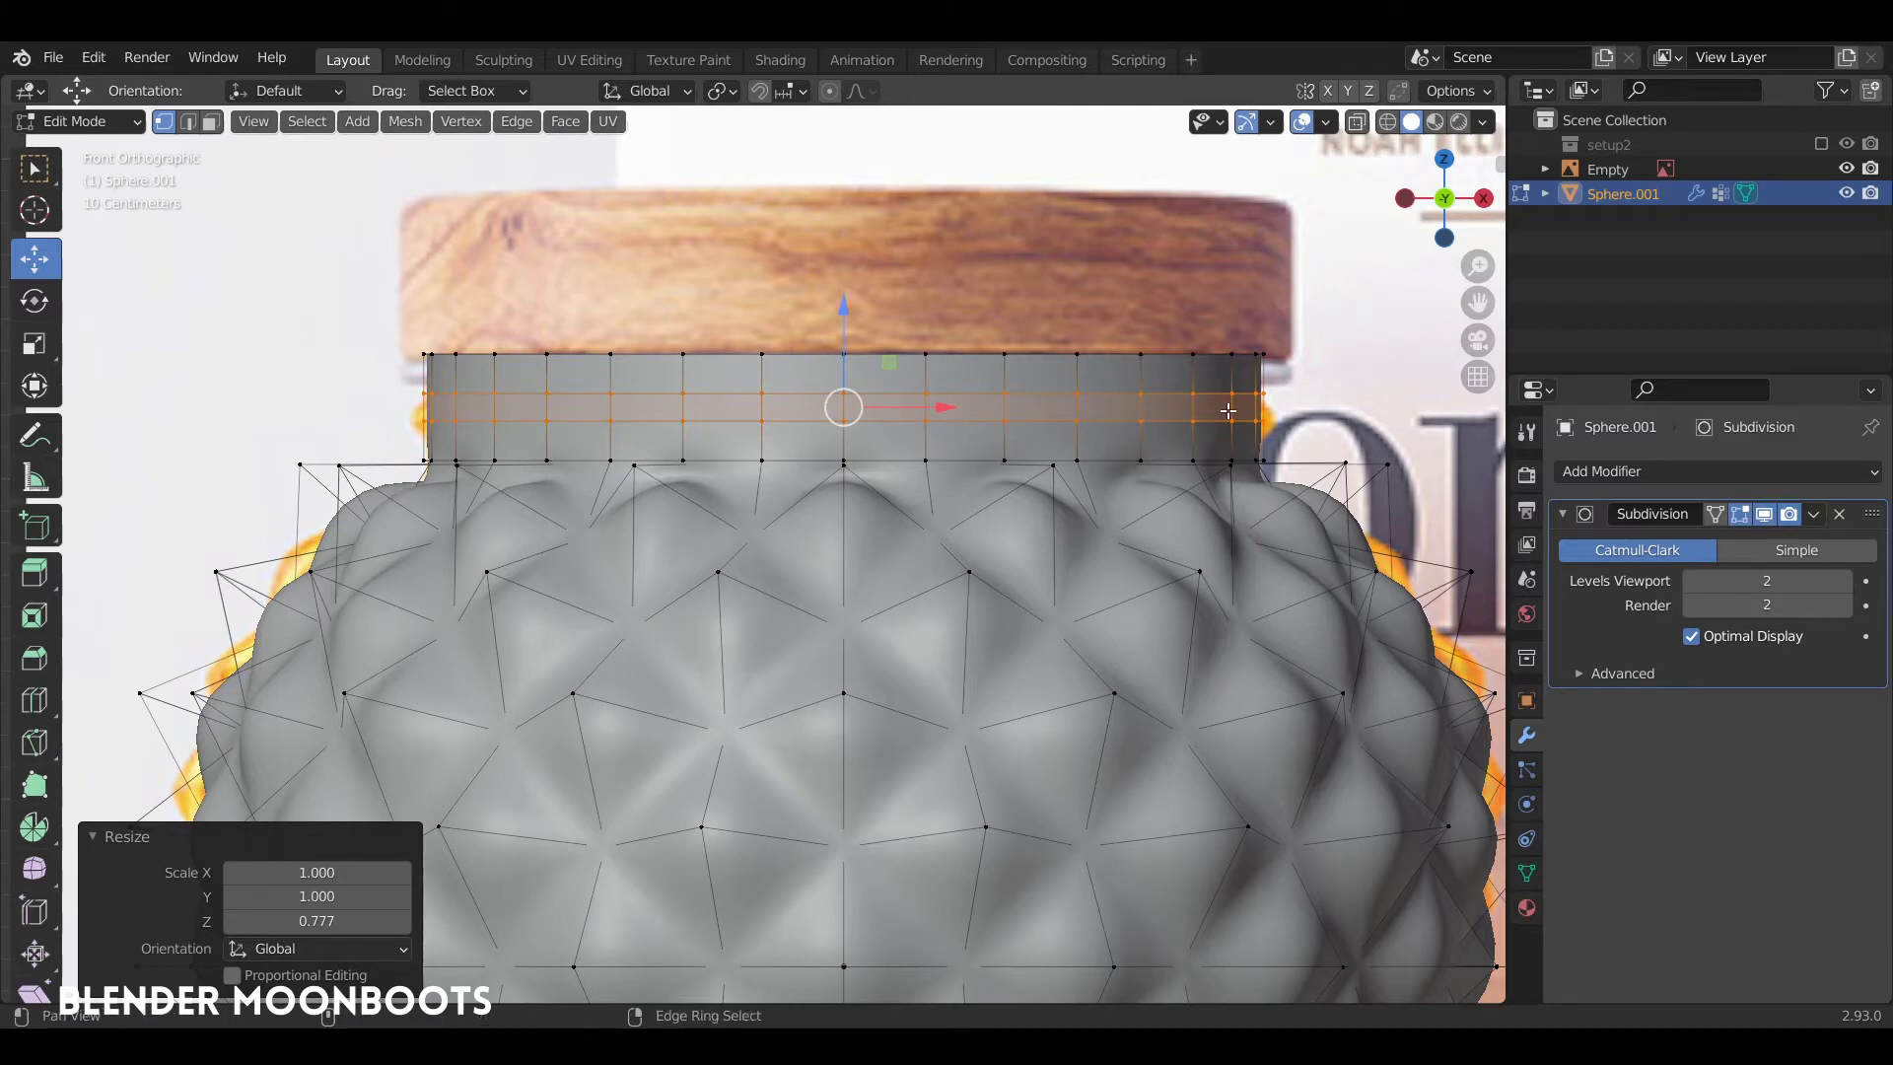
key(shift+ctrl+alt+s)
key(y)
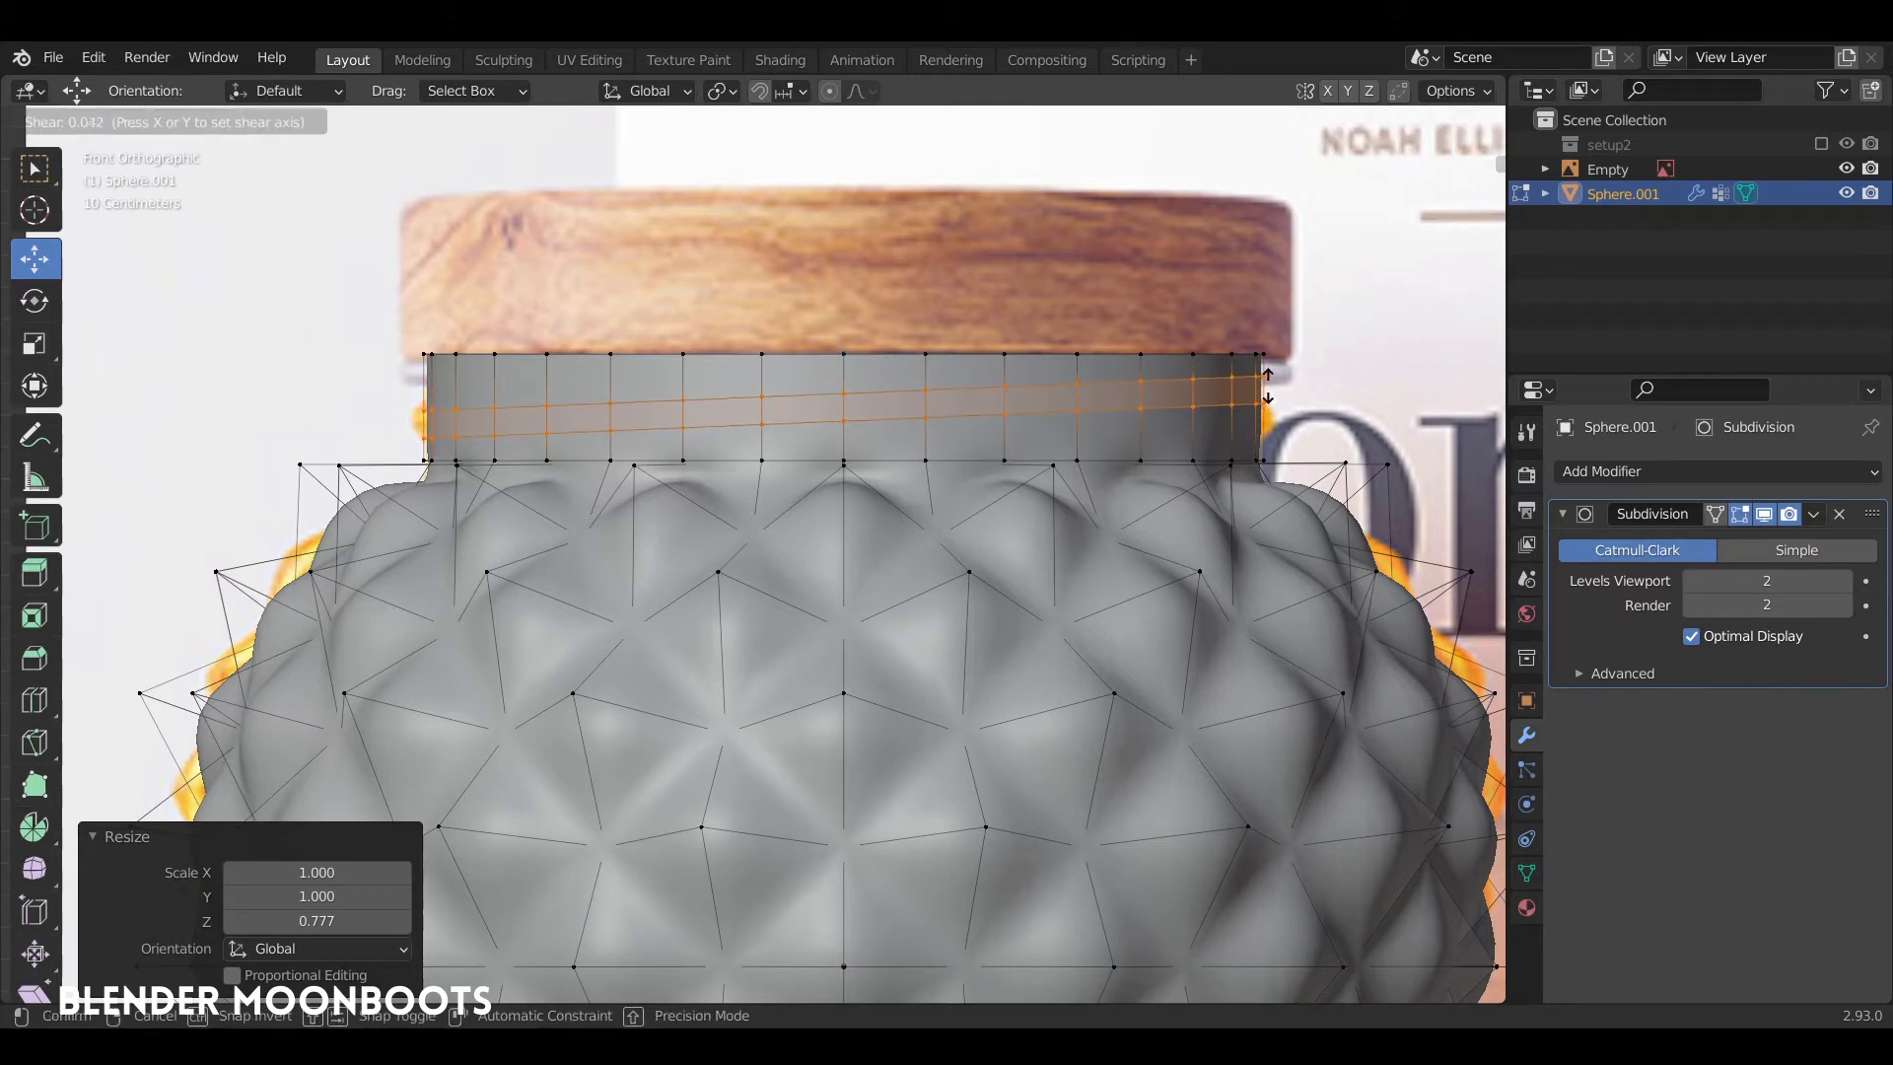
click(1270, 385)
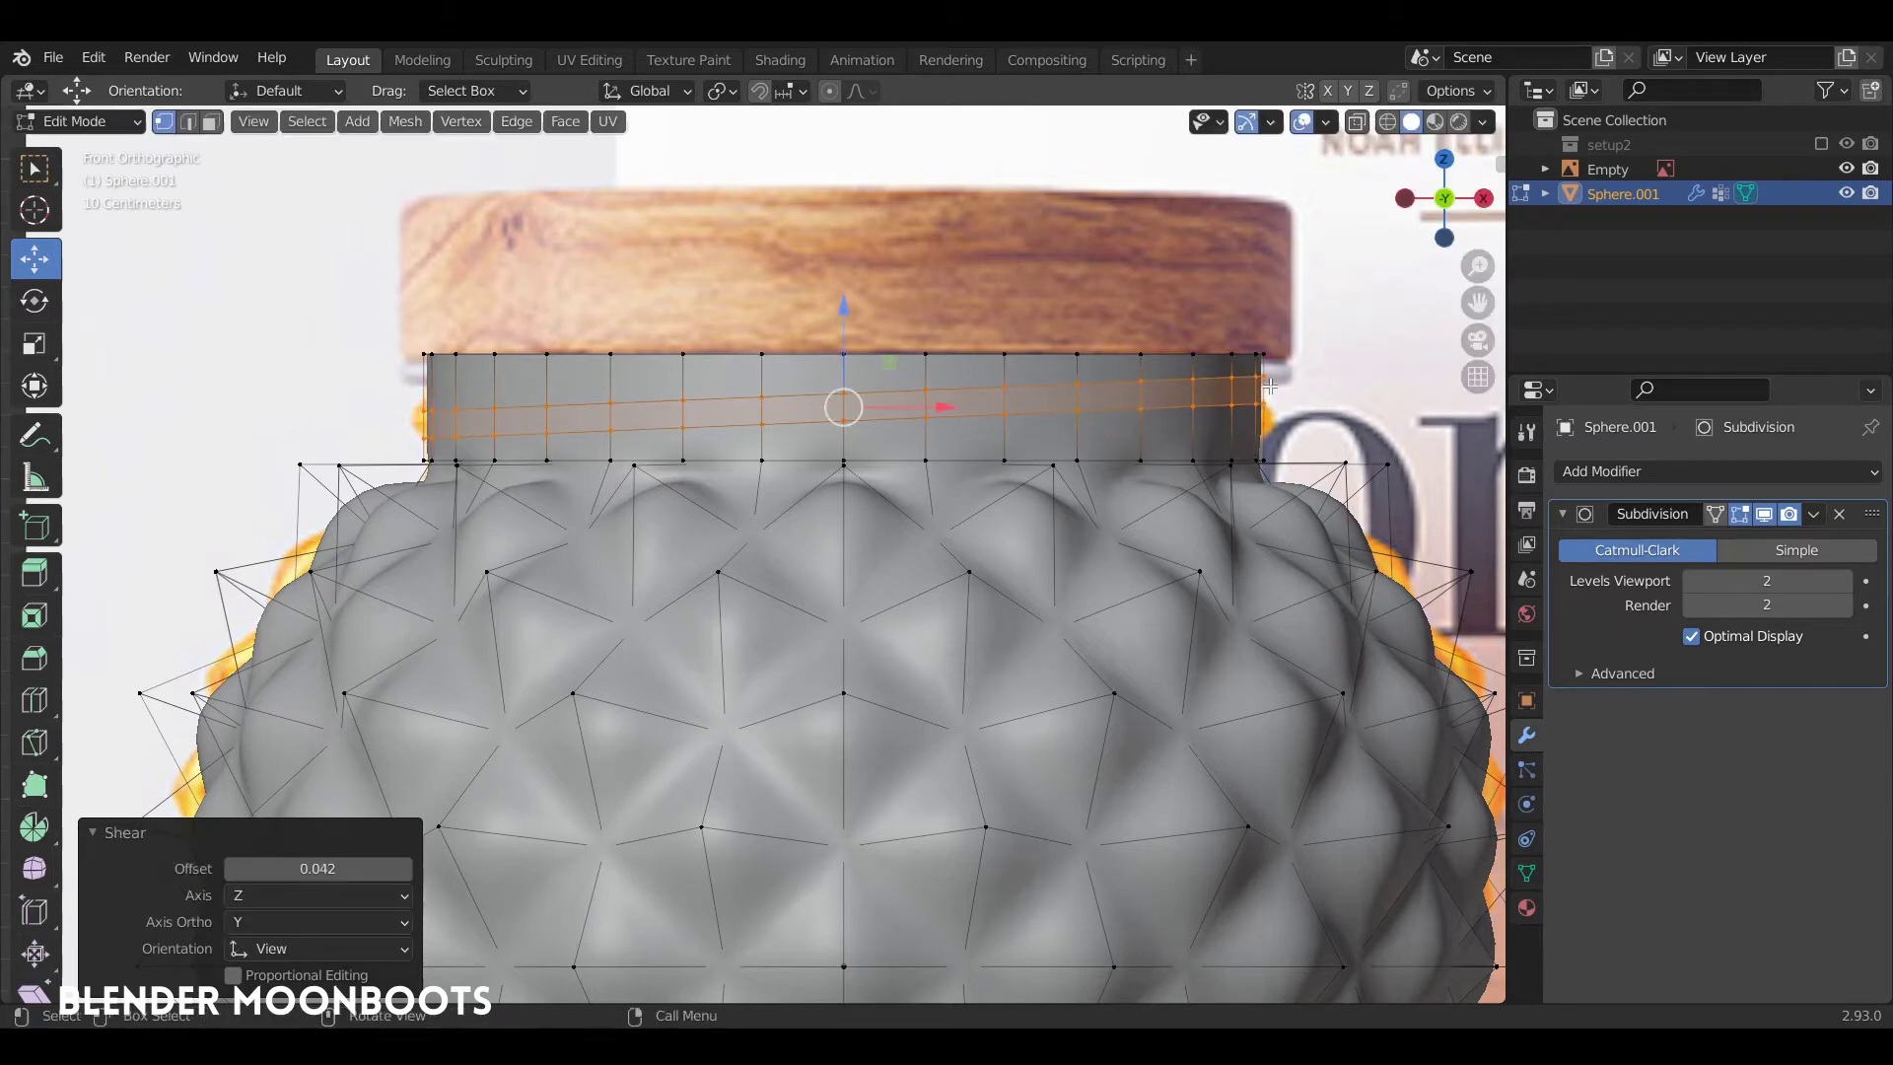
Extrude the band's faces along normals by 0.037 m to form the raised thread ring
key(alt+e)
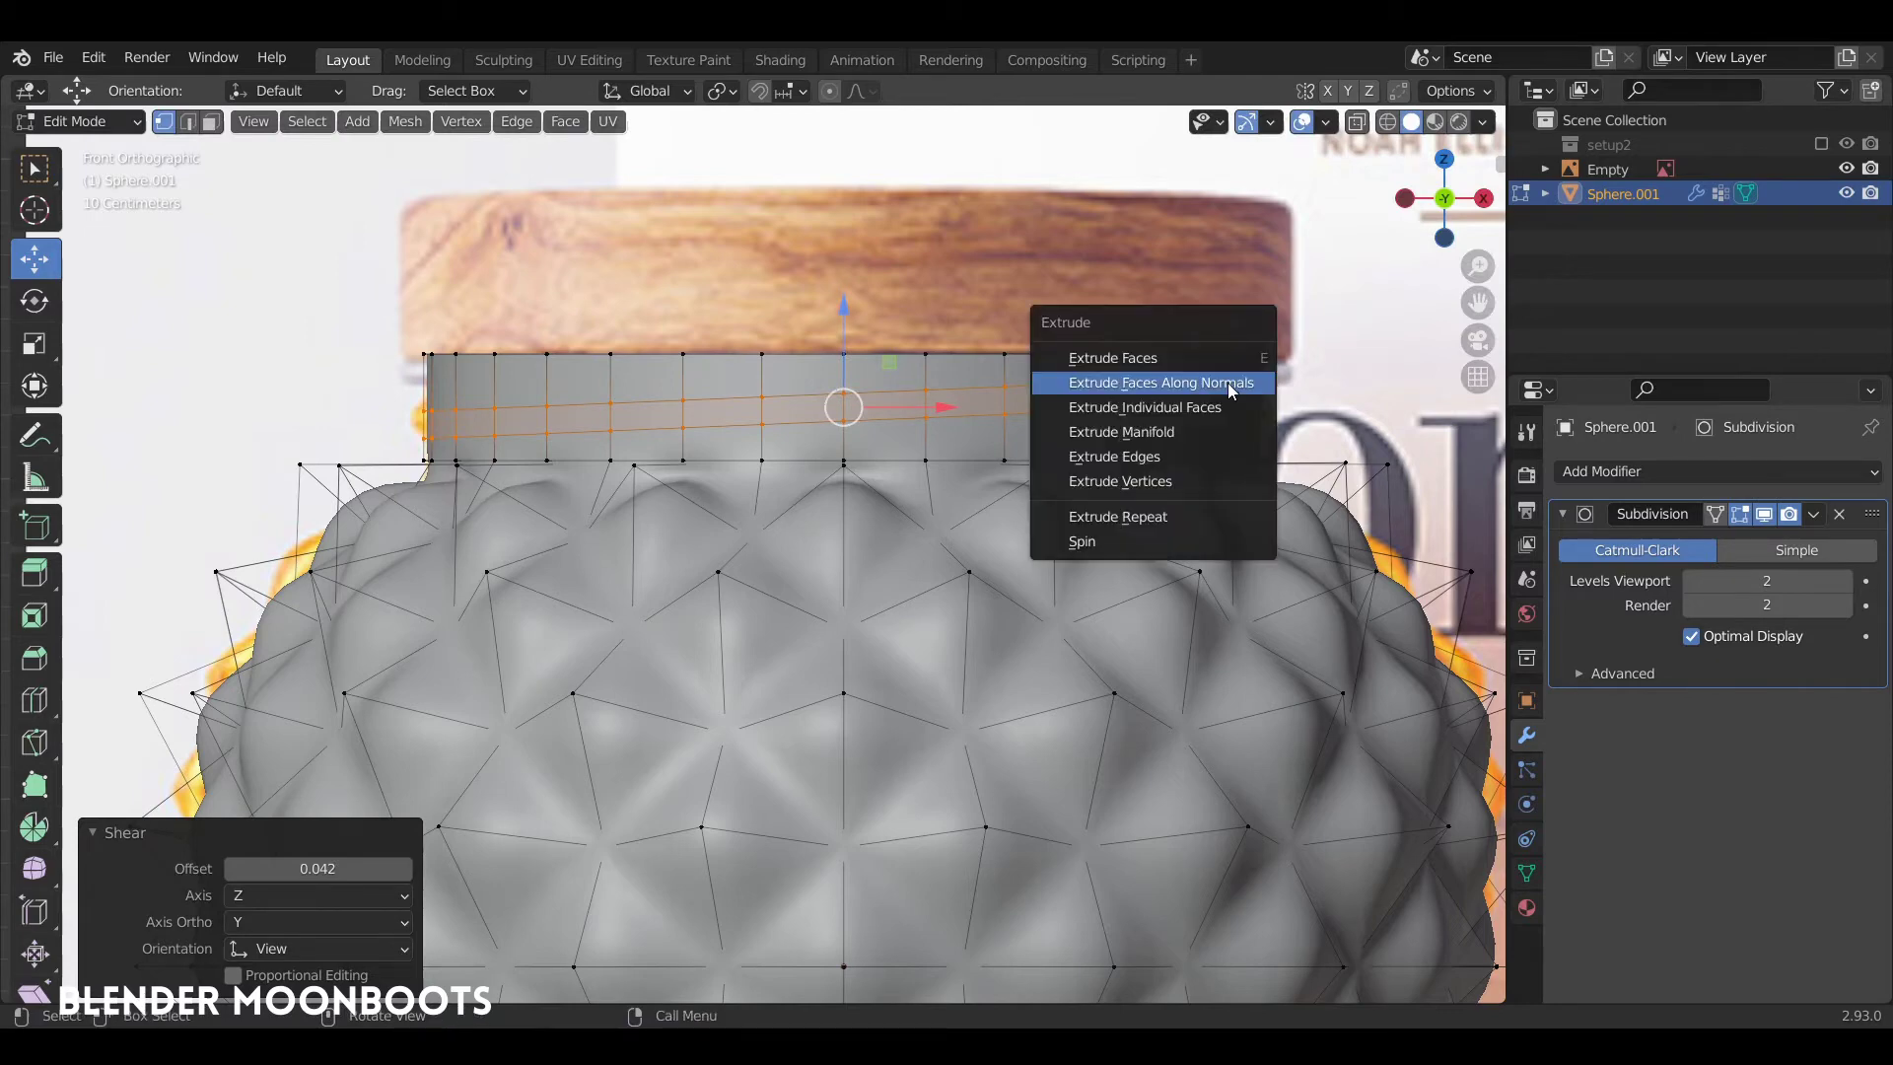
click(1232, 381)
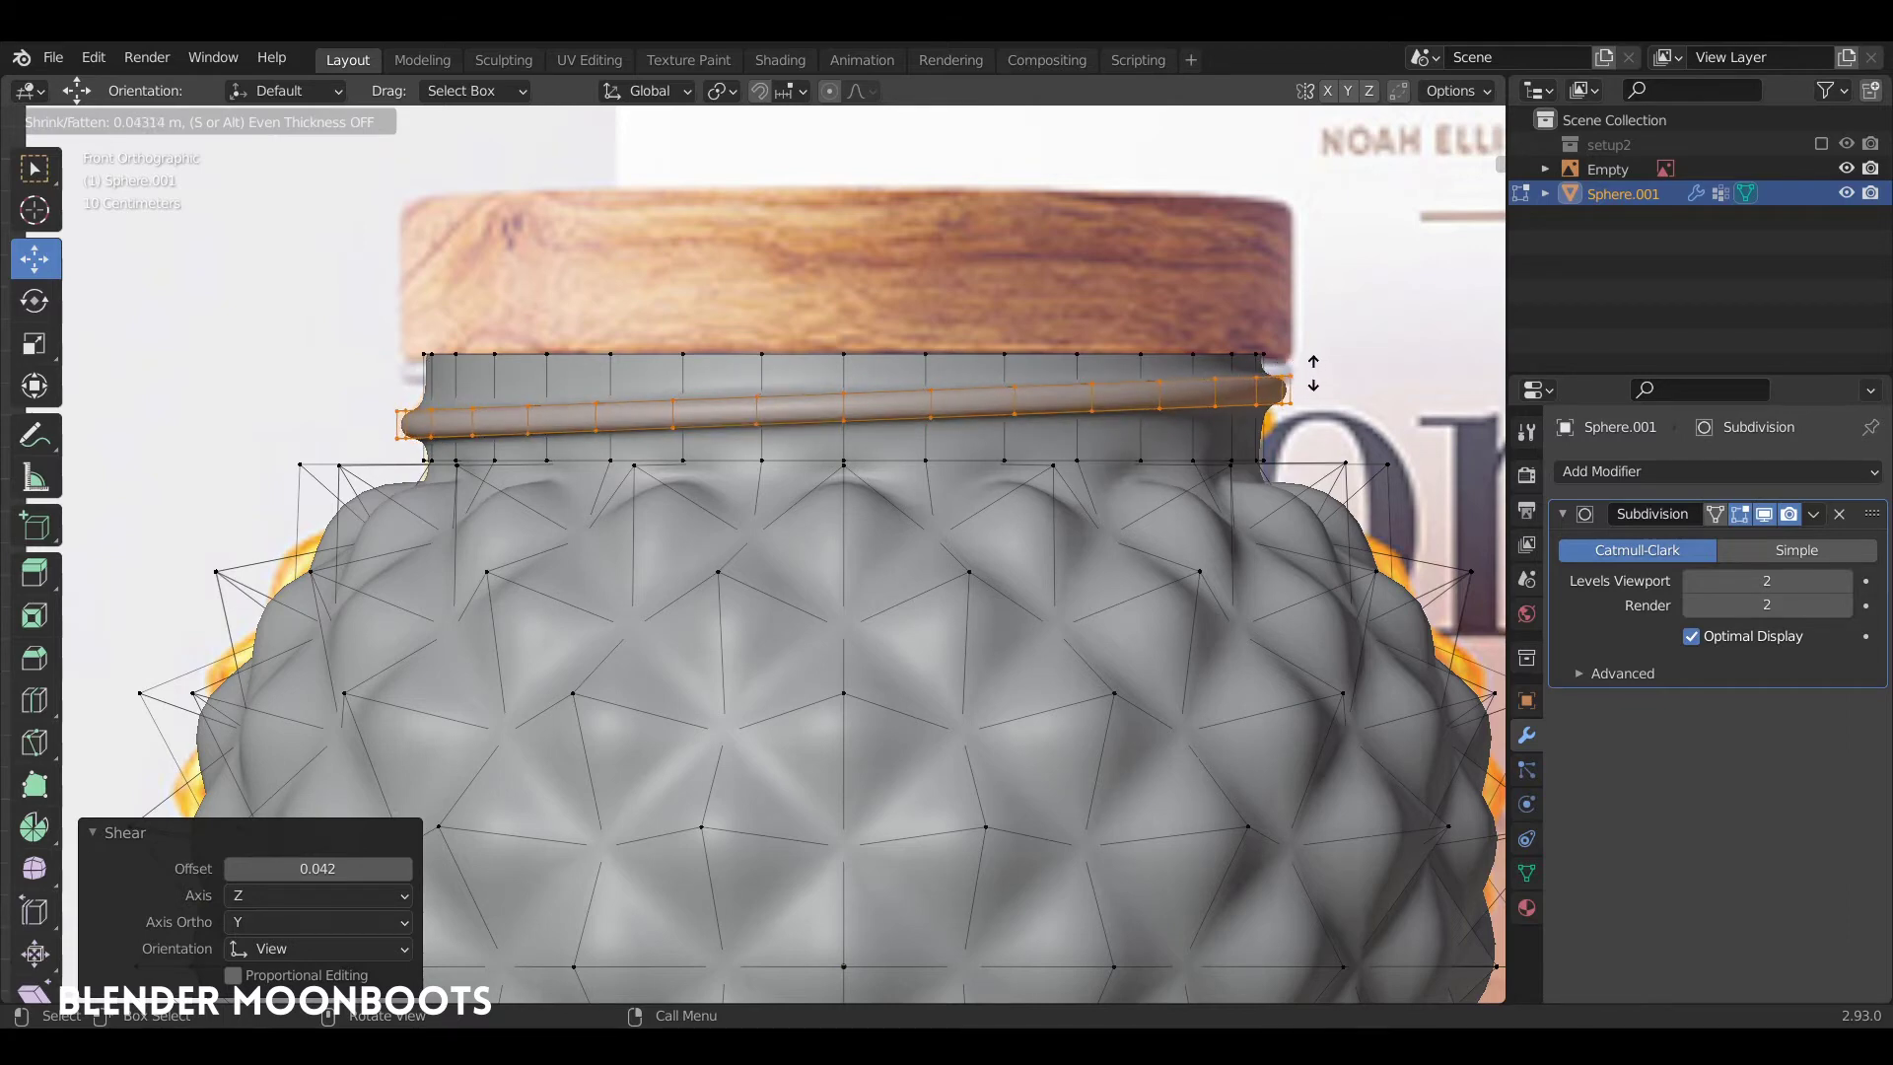
click(1309, 375)
scroll(1246, 381, down, 3)
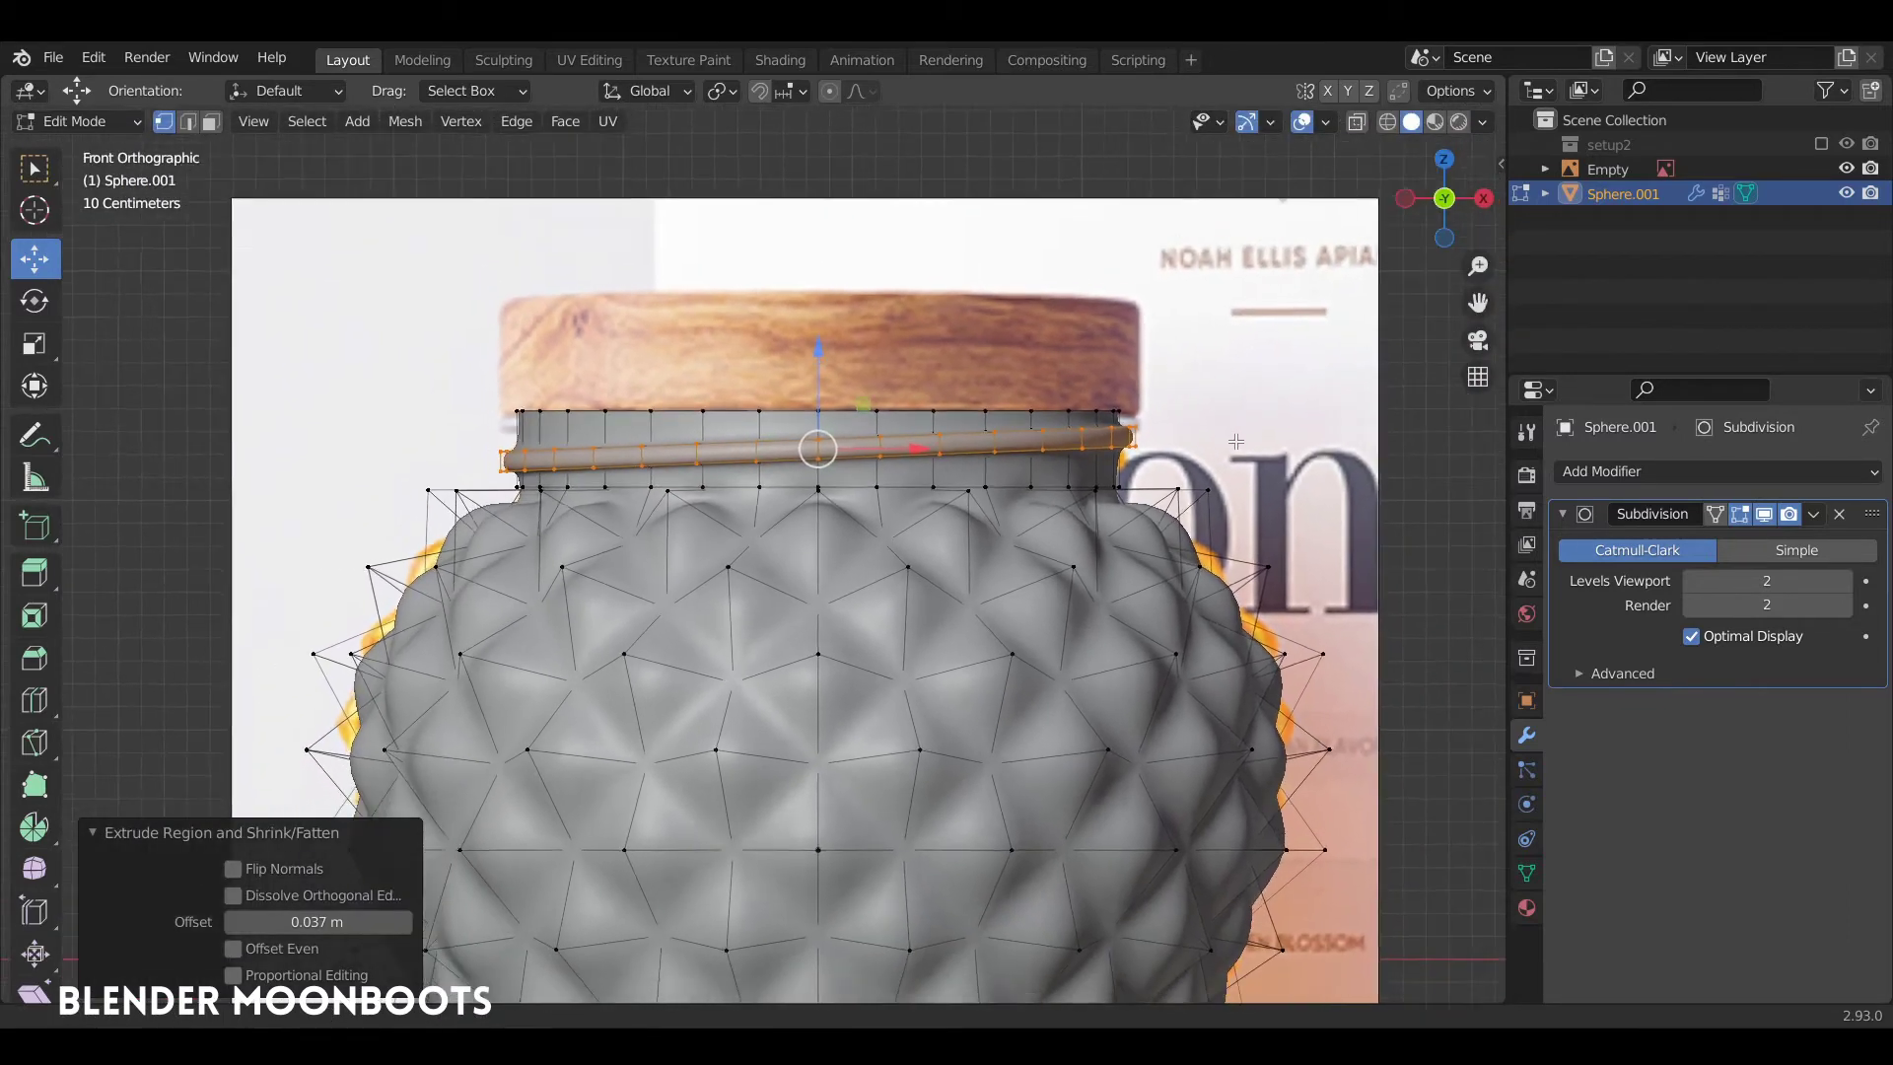
scroll(1245, 381, down, 1)
key(Tab)
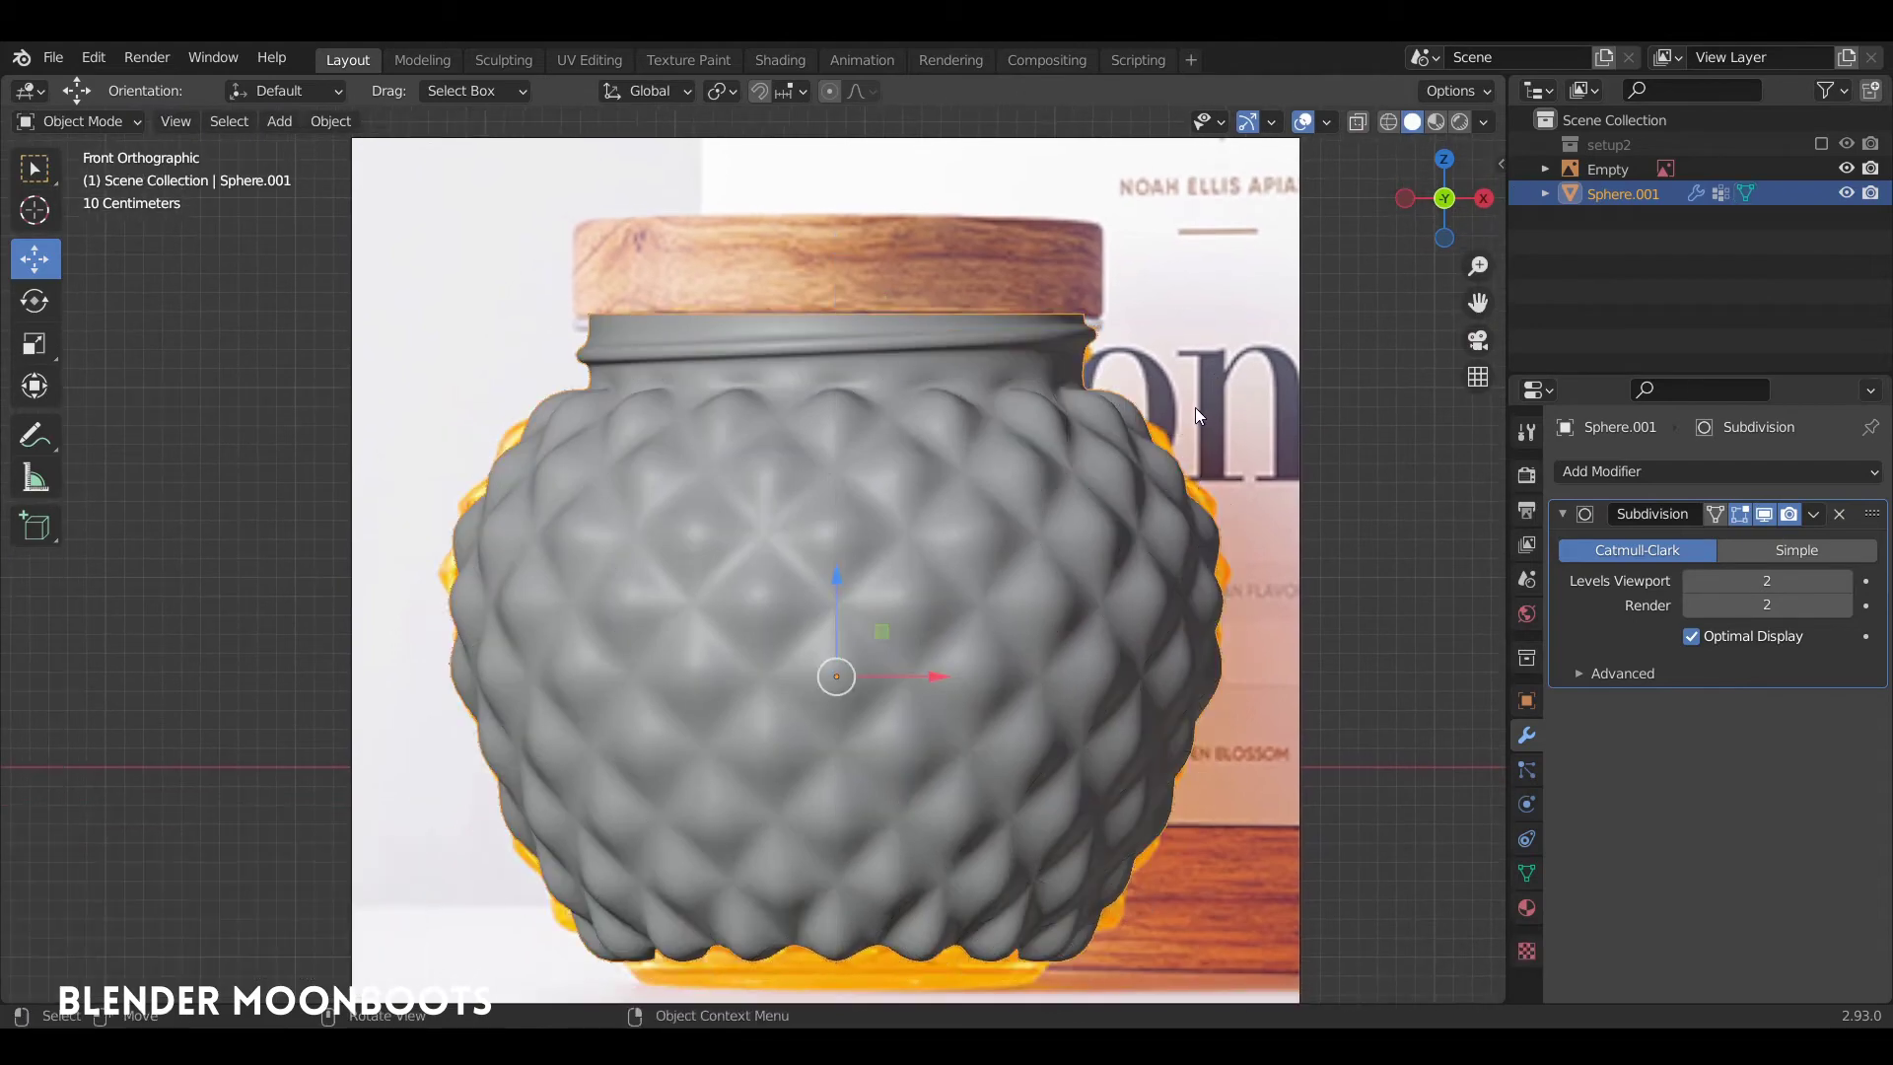
Select the jar mesh's bottom edge loop in Edit Mode from the front view
shift+middle_drag(1122, 501, 1121, 174)
click(945, 495)
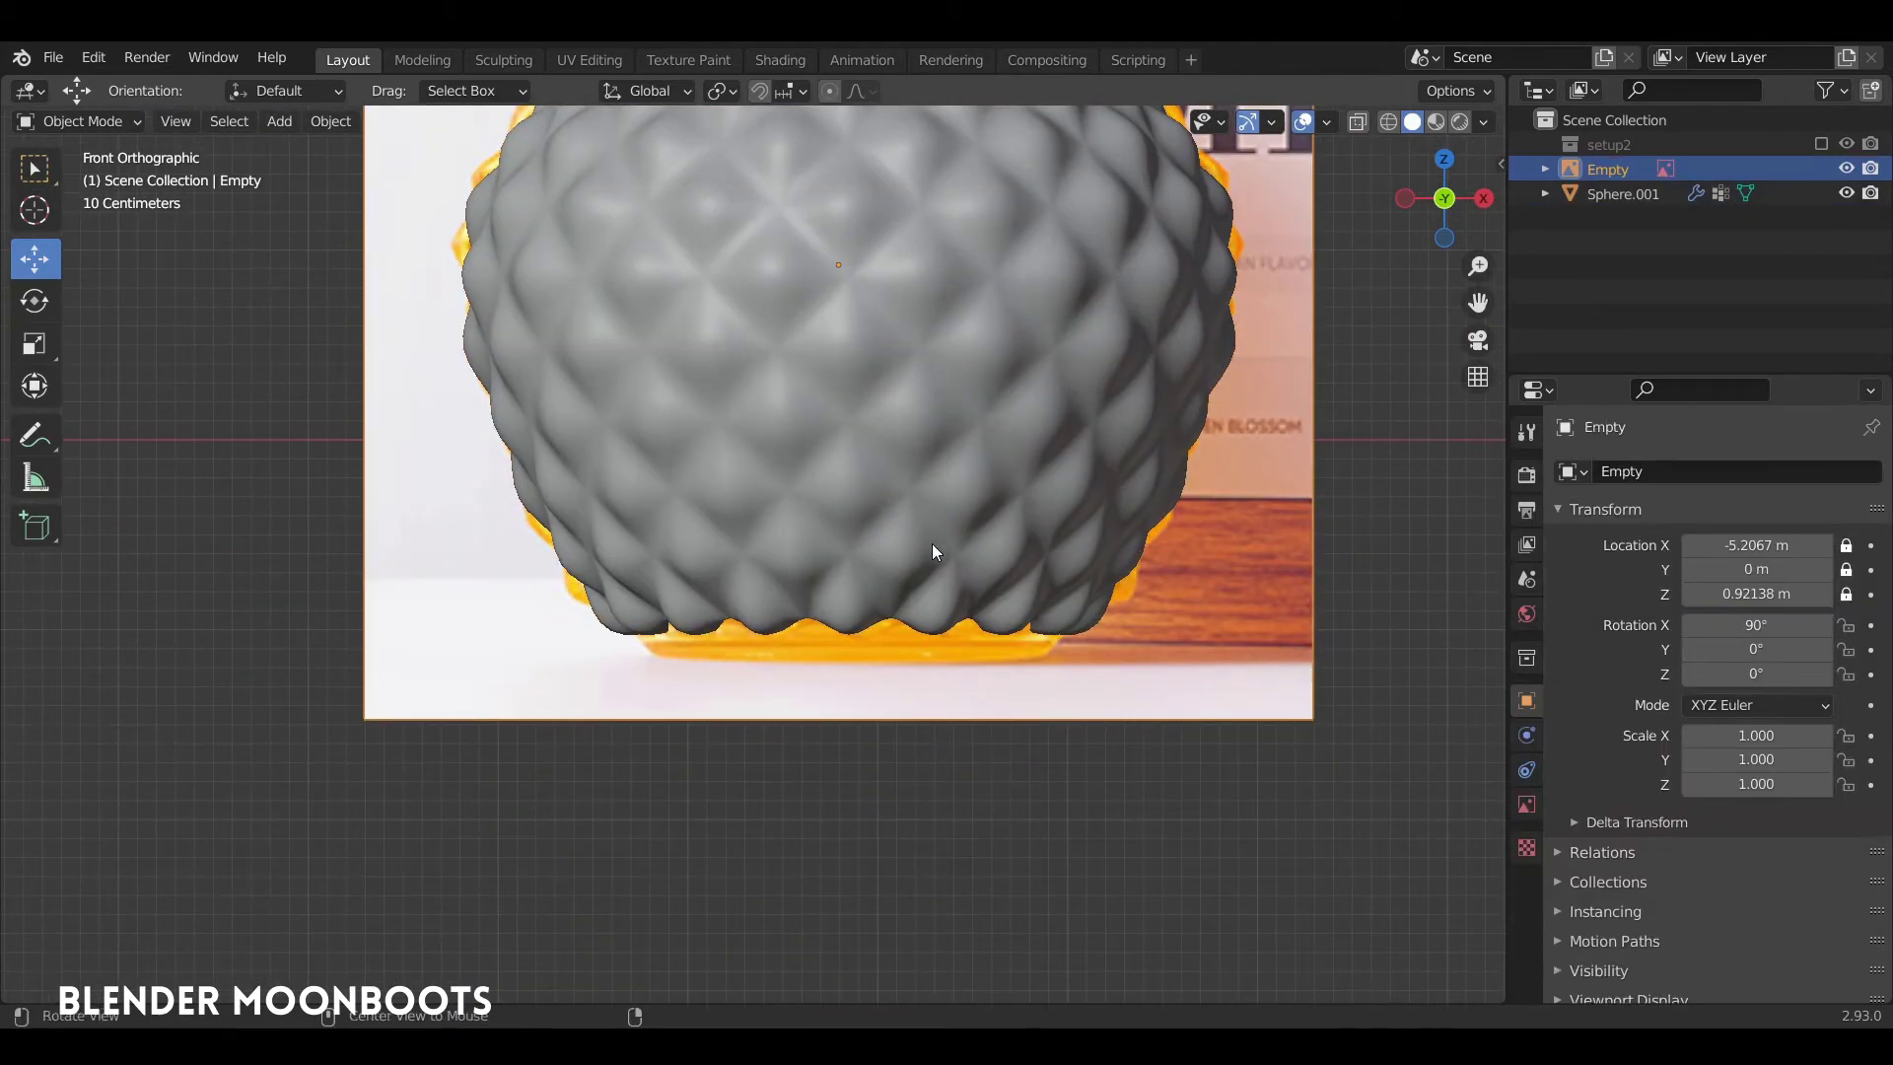
scroll(935, 542, up, 1)
click(943, 519)
key(Tab)
middle_drag(943, 519, 828, 491)
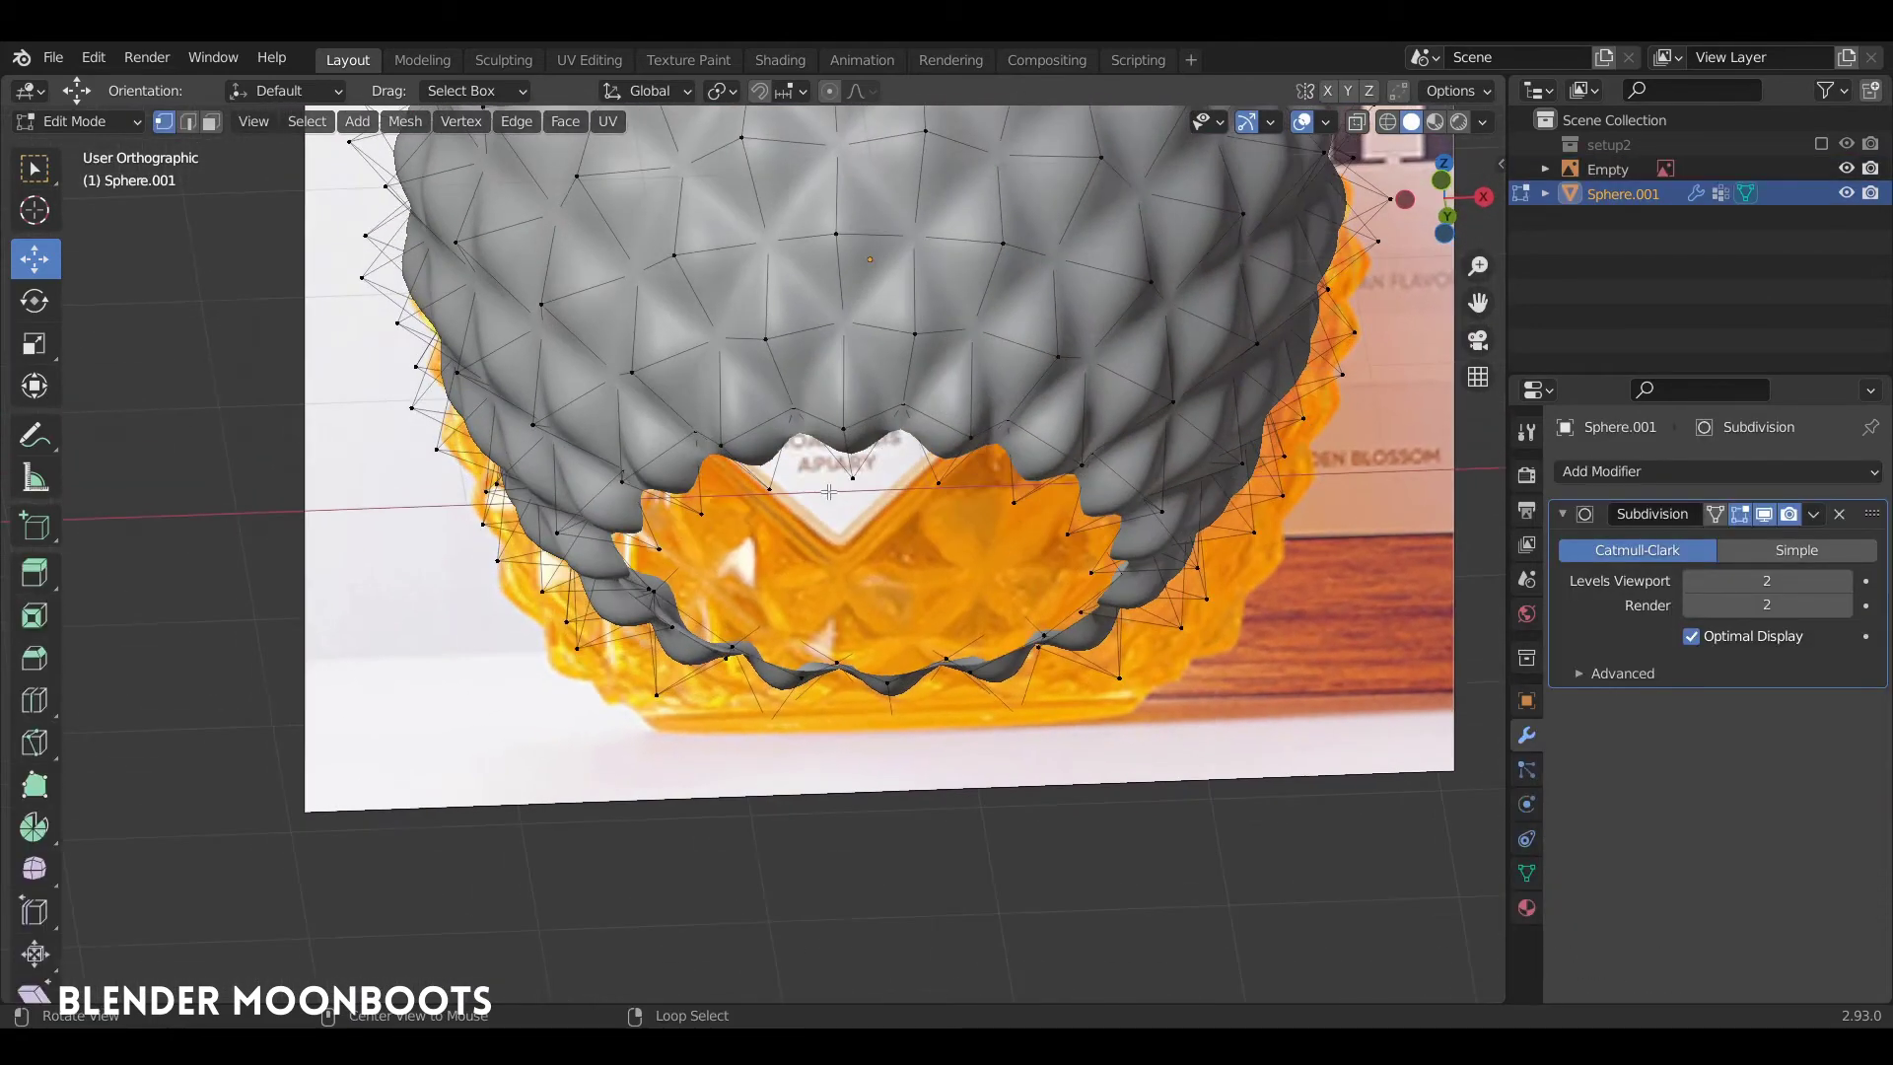
click(870, 459)
key(KP_1)
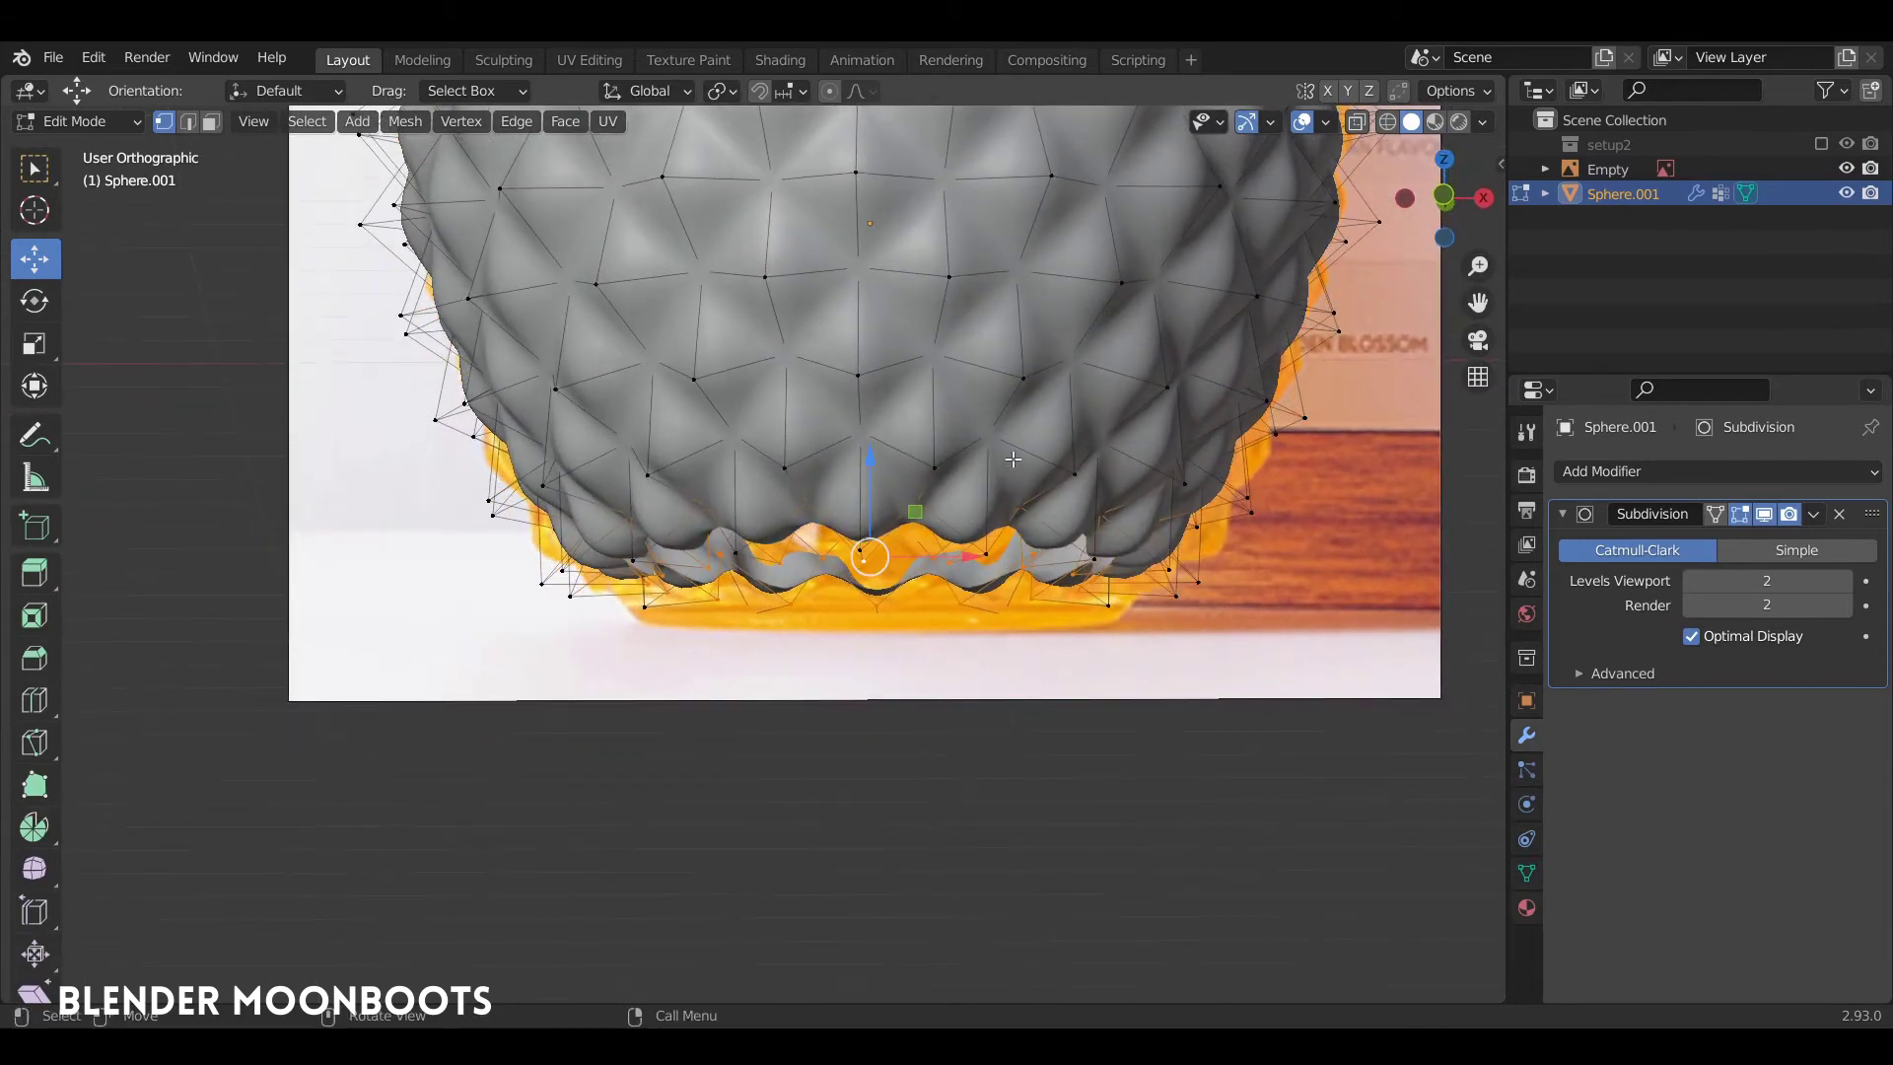
Extrude the bottom loop down on Z and flatten it with scale Z 0
key(g)
key(z)
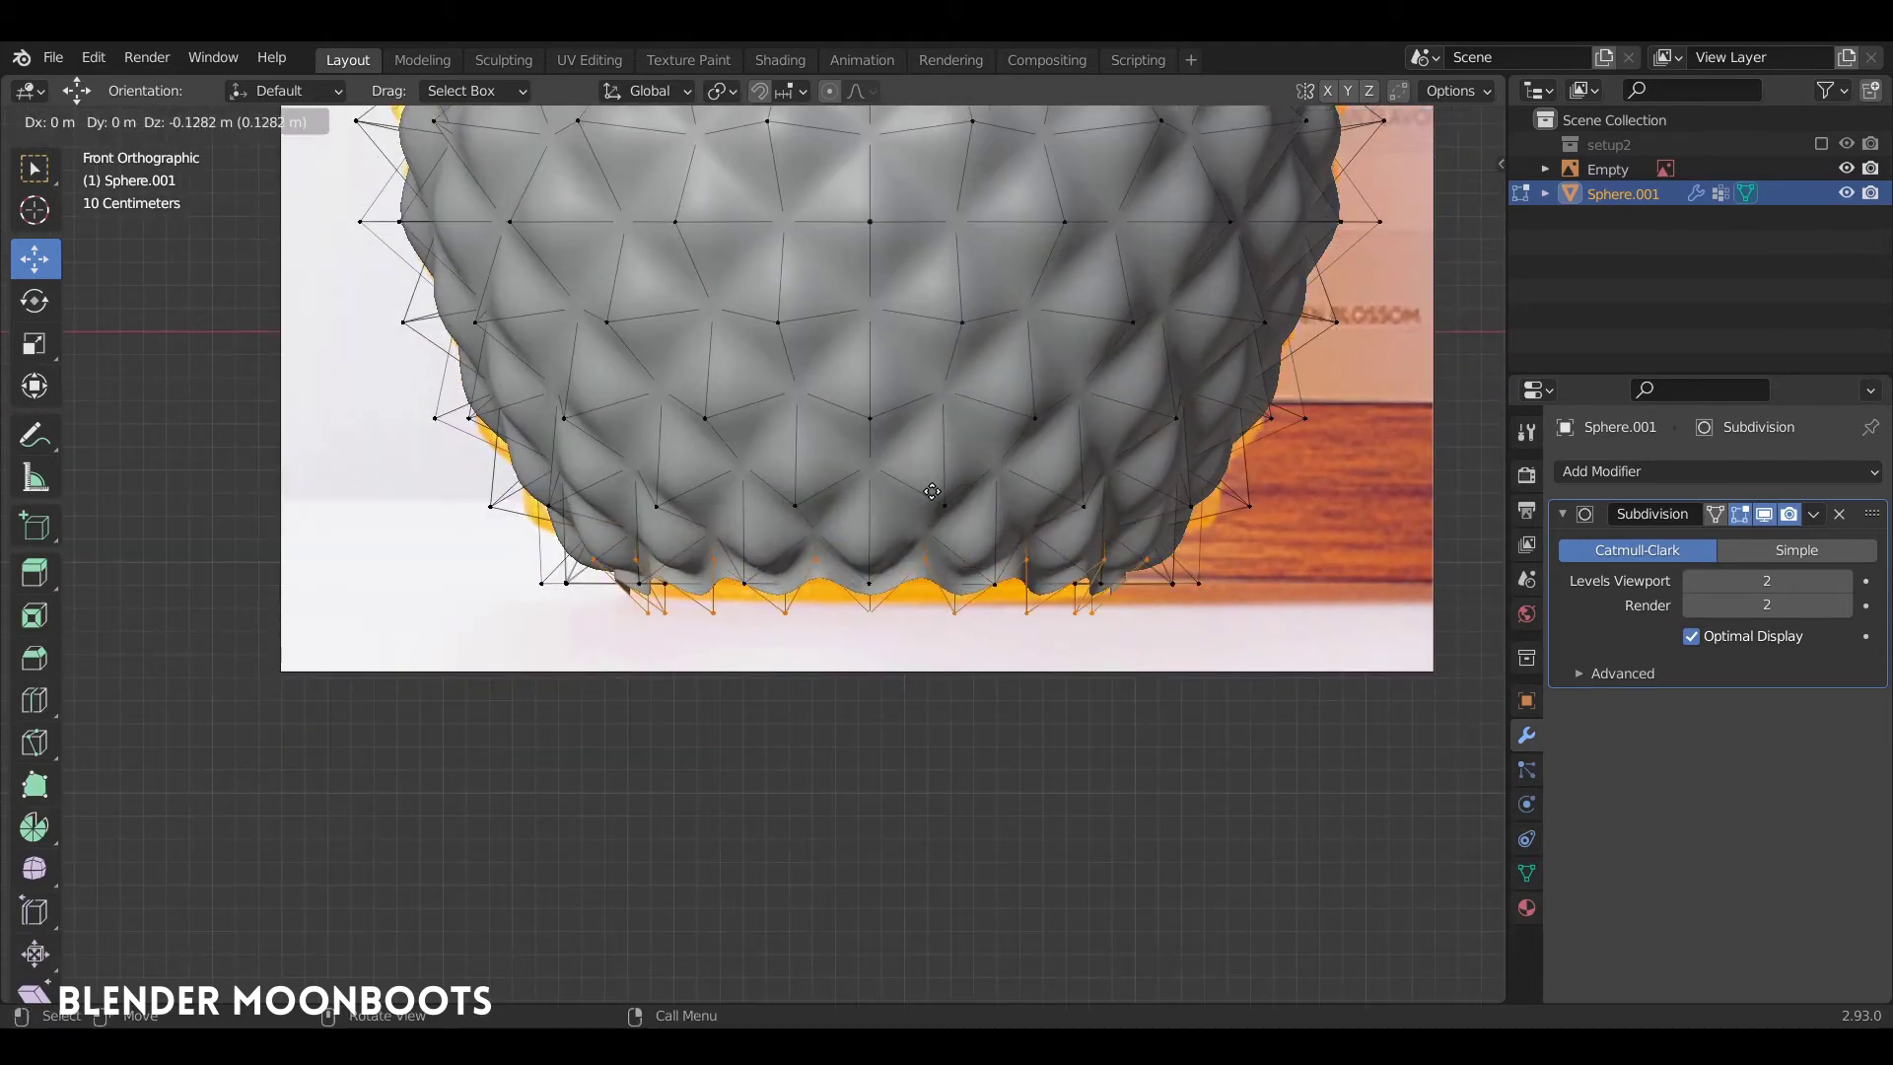
click(936, 493)
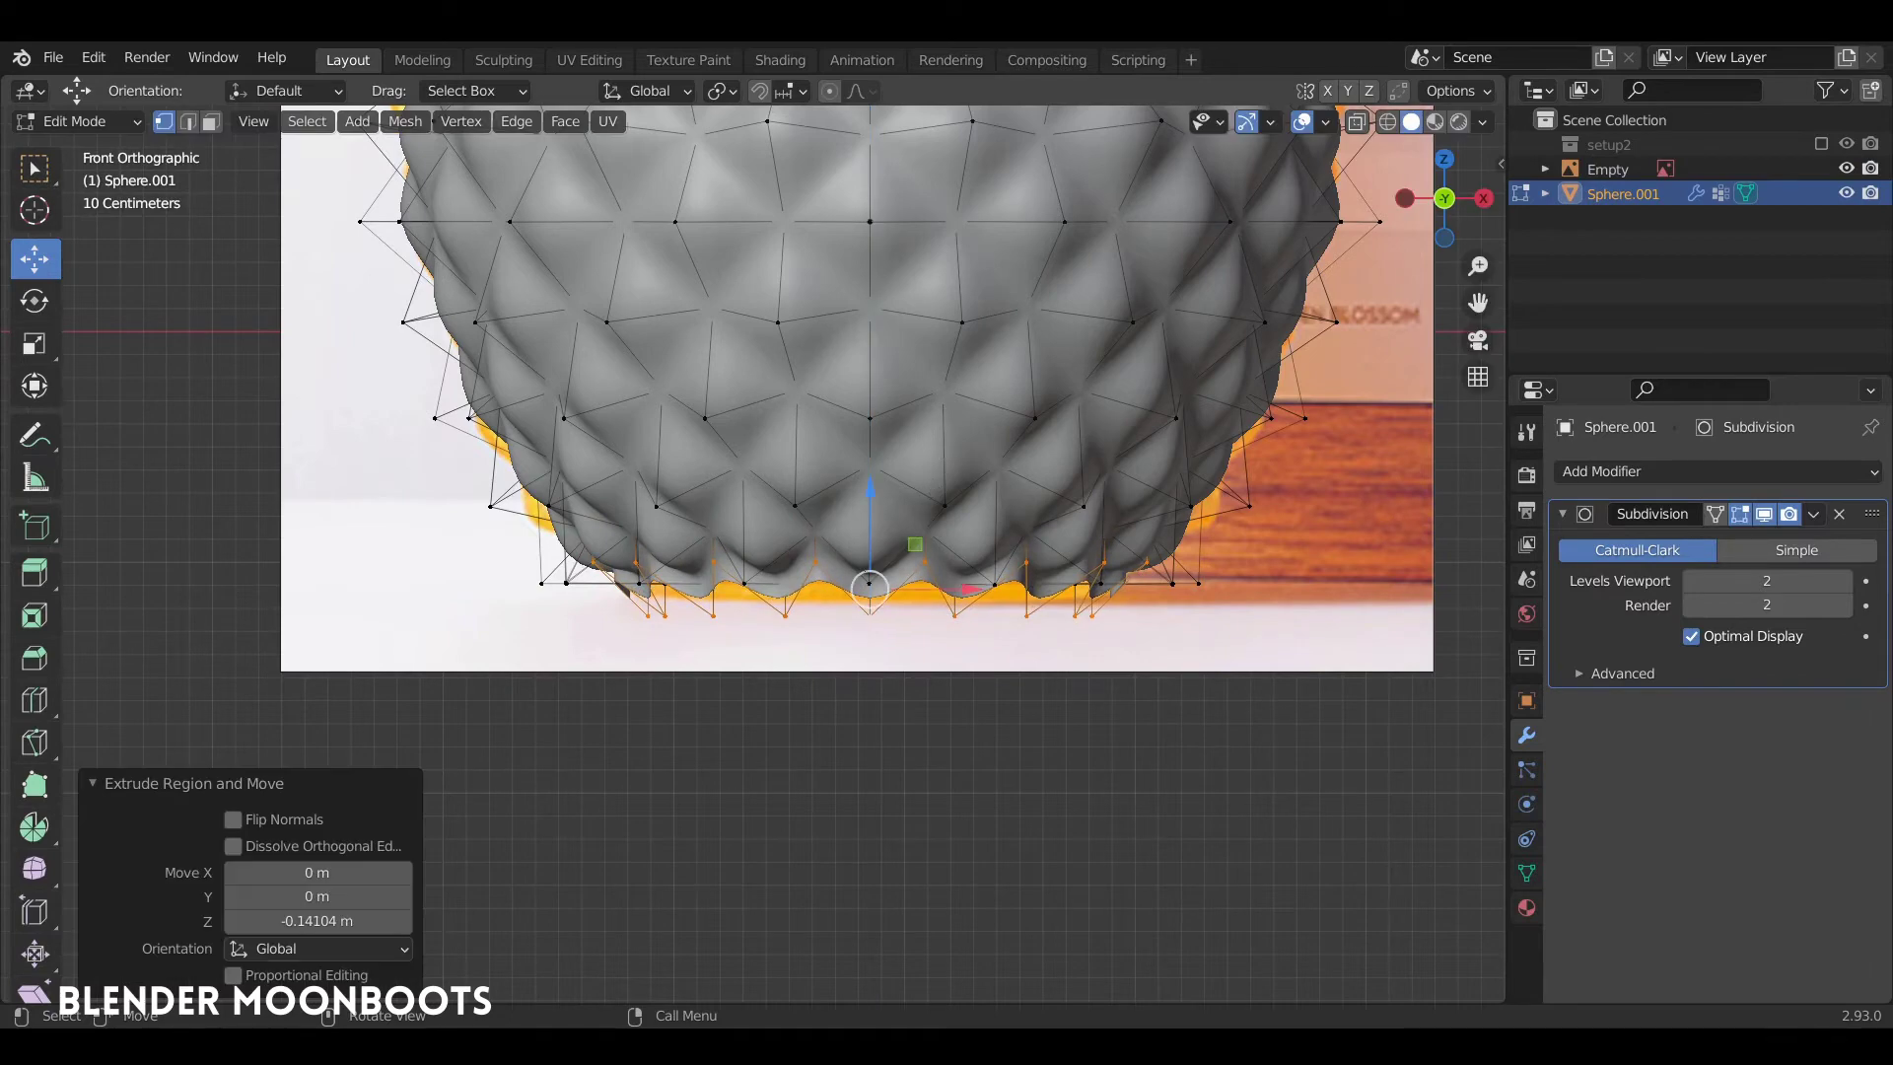
key(s)
key(z)
key(0)
key(Return)
Round the bottom loop with LoopTools Circle, lower it slightly and scale it to 0.88
middle_drag(868, 495, 892, 419)
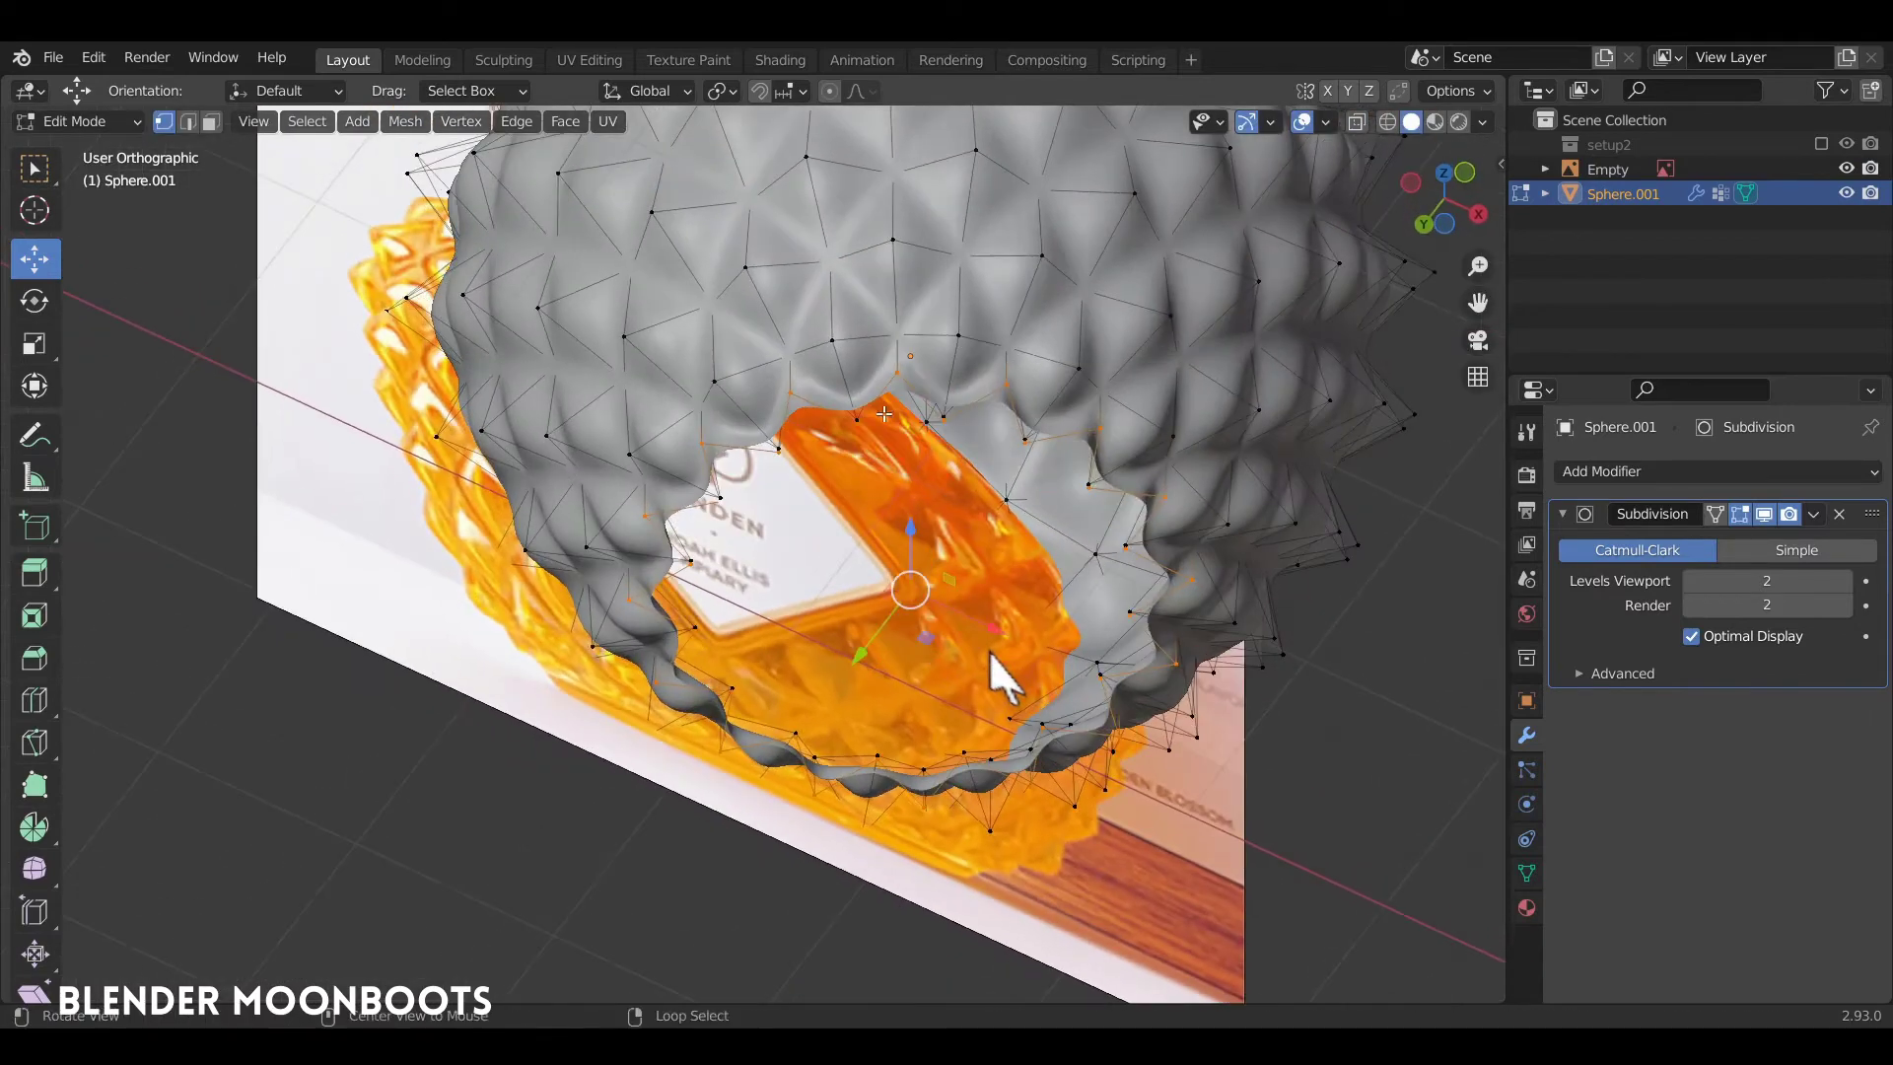
right_click(915, 418)
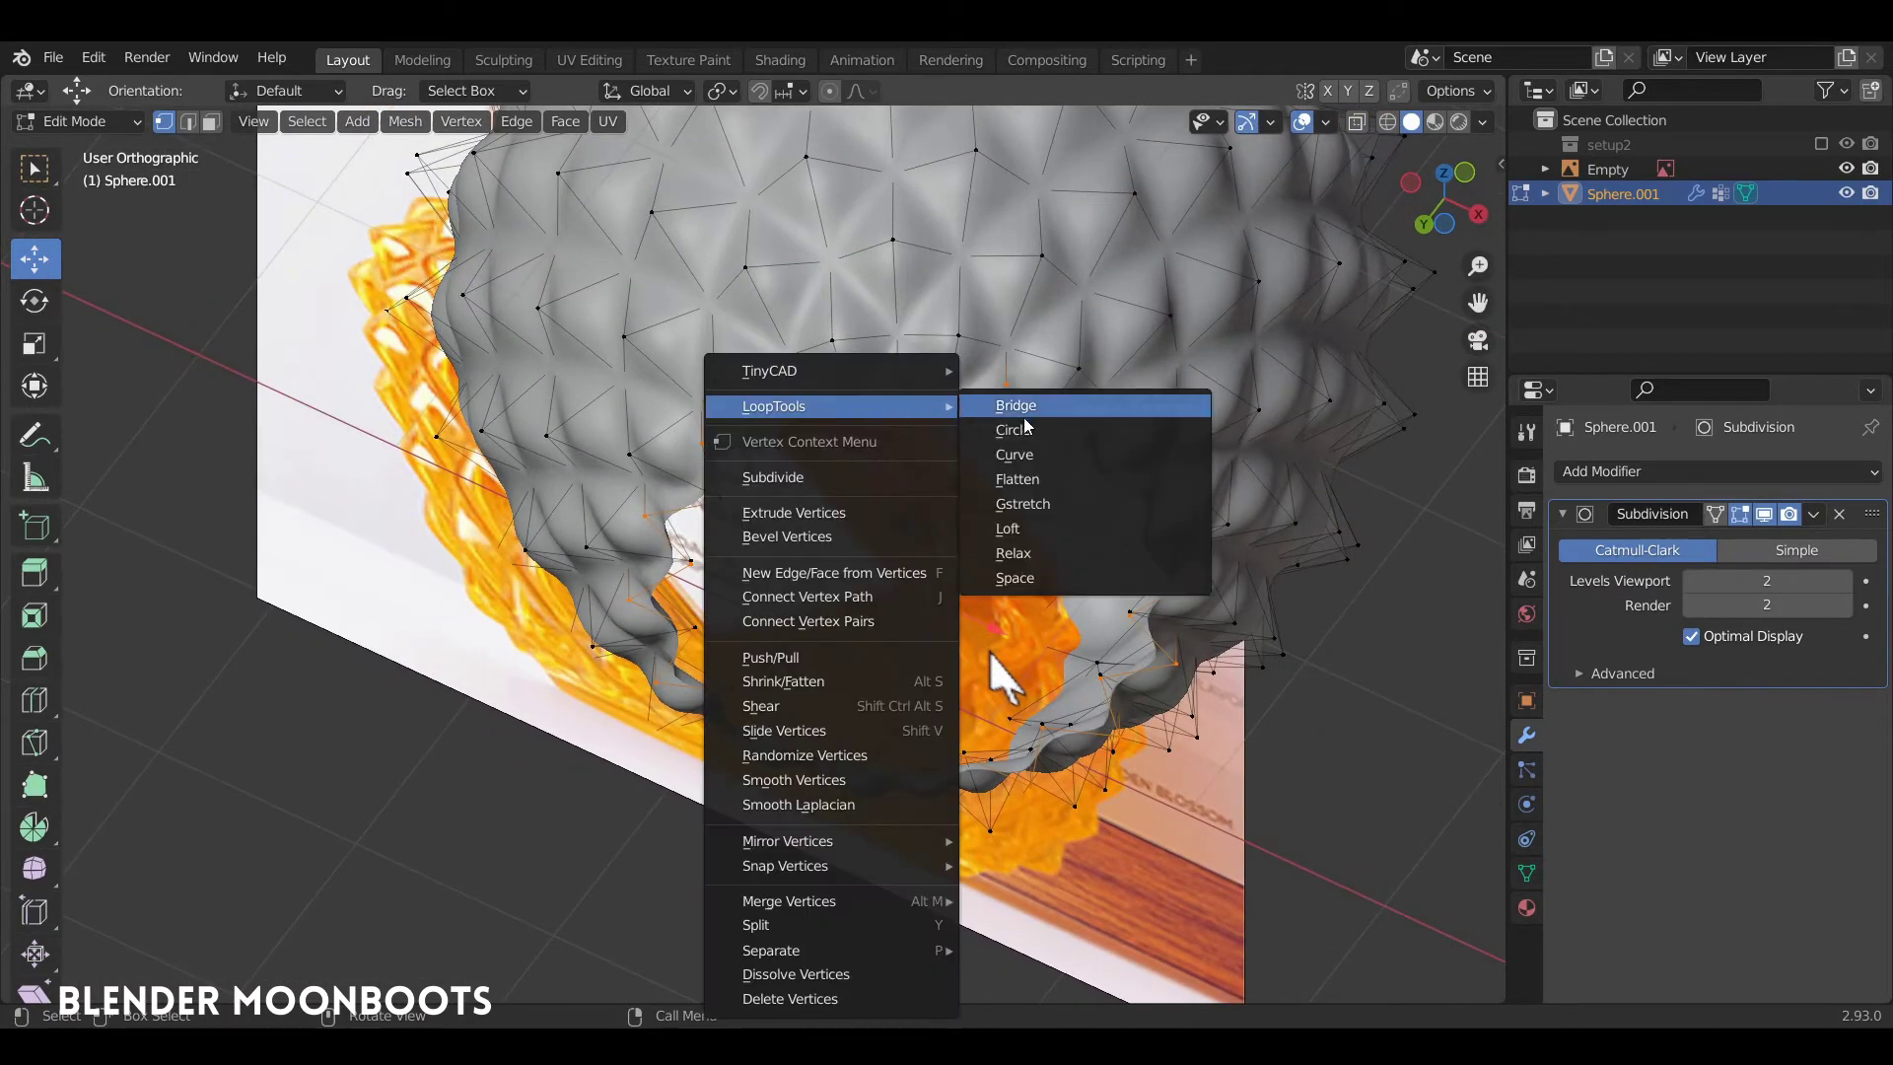
click(1056, 427)
mouse_move(1035, 528)
middle_down()
mouse_move(971, 604)
mouse_move(1016, 451)
middle_up()
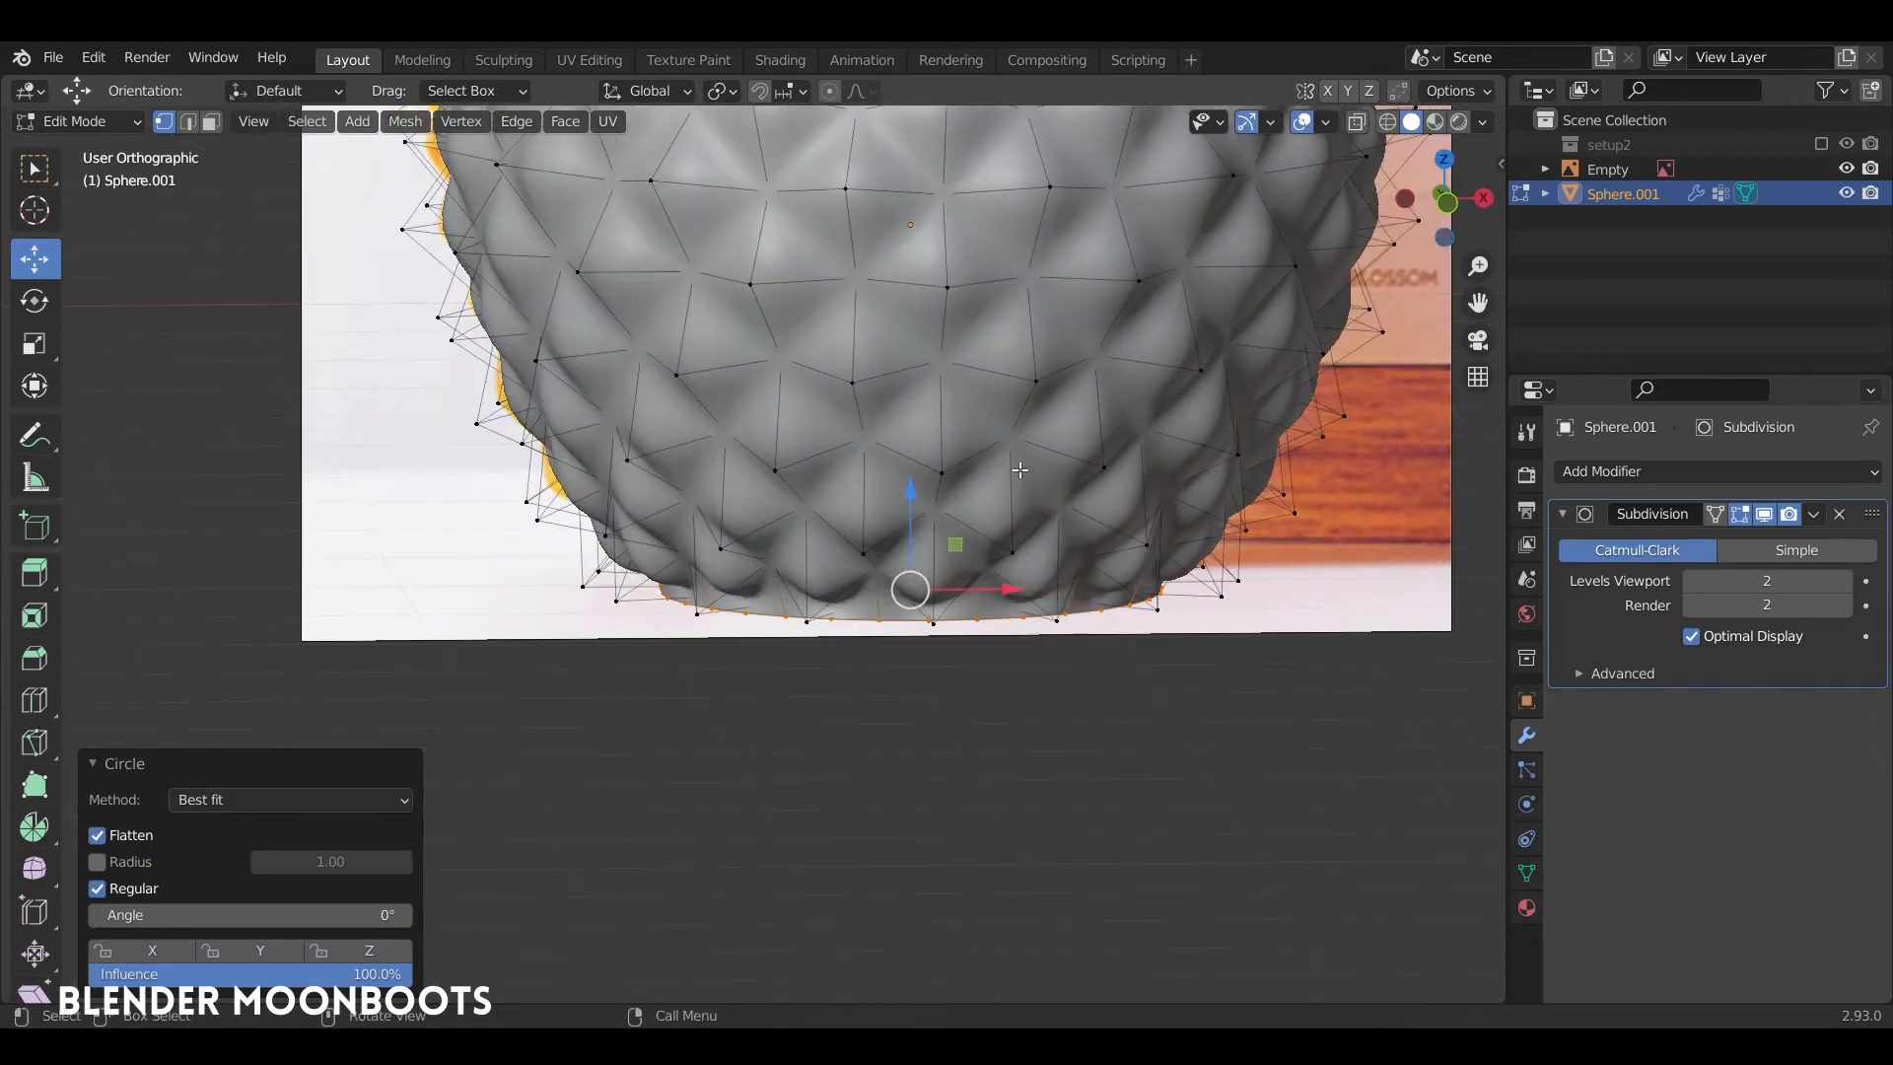
drag(910, 496, 926, 508)
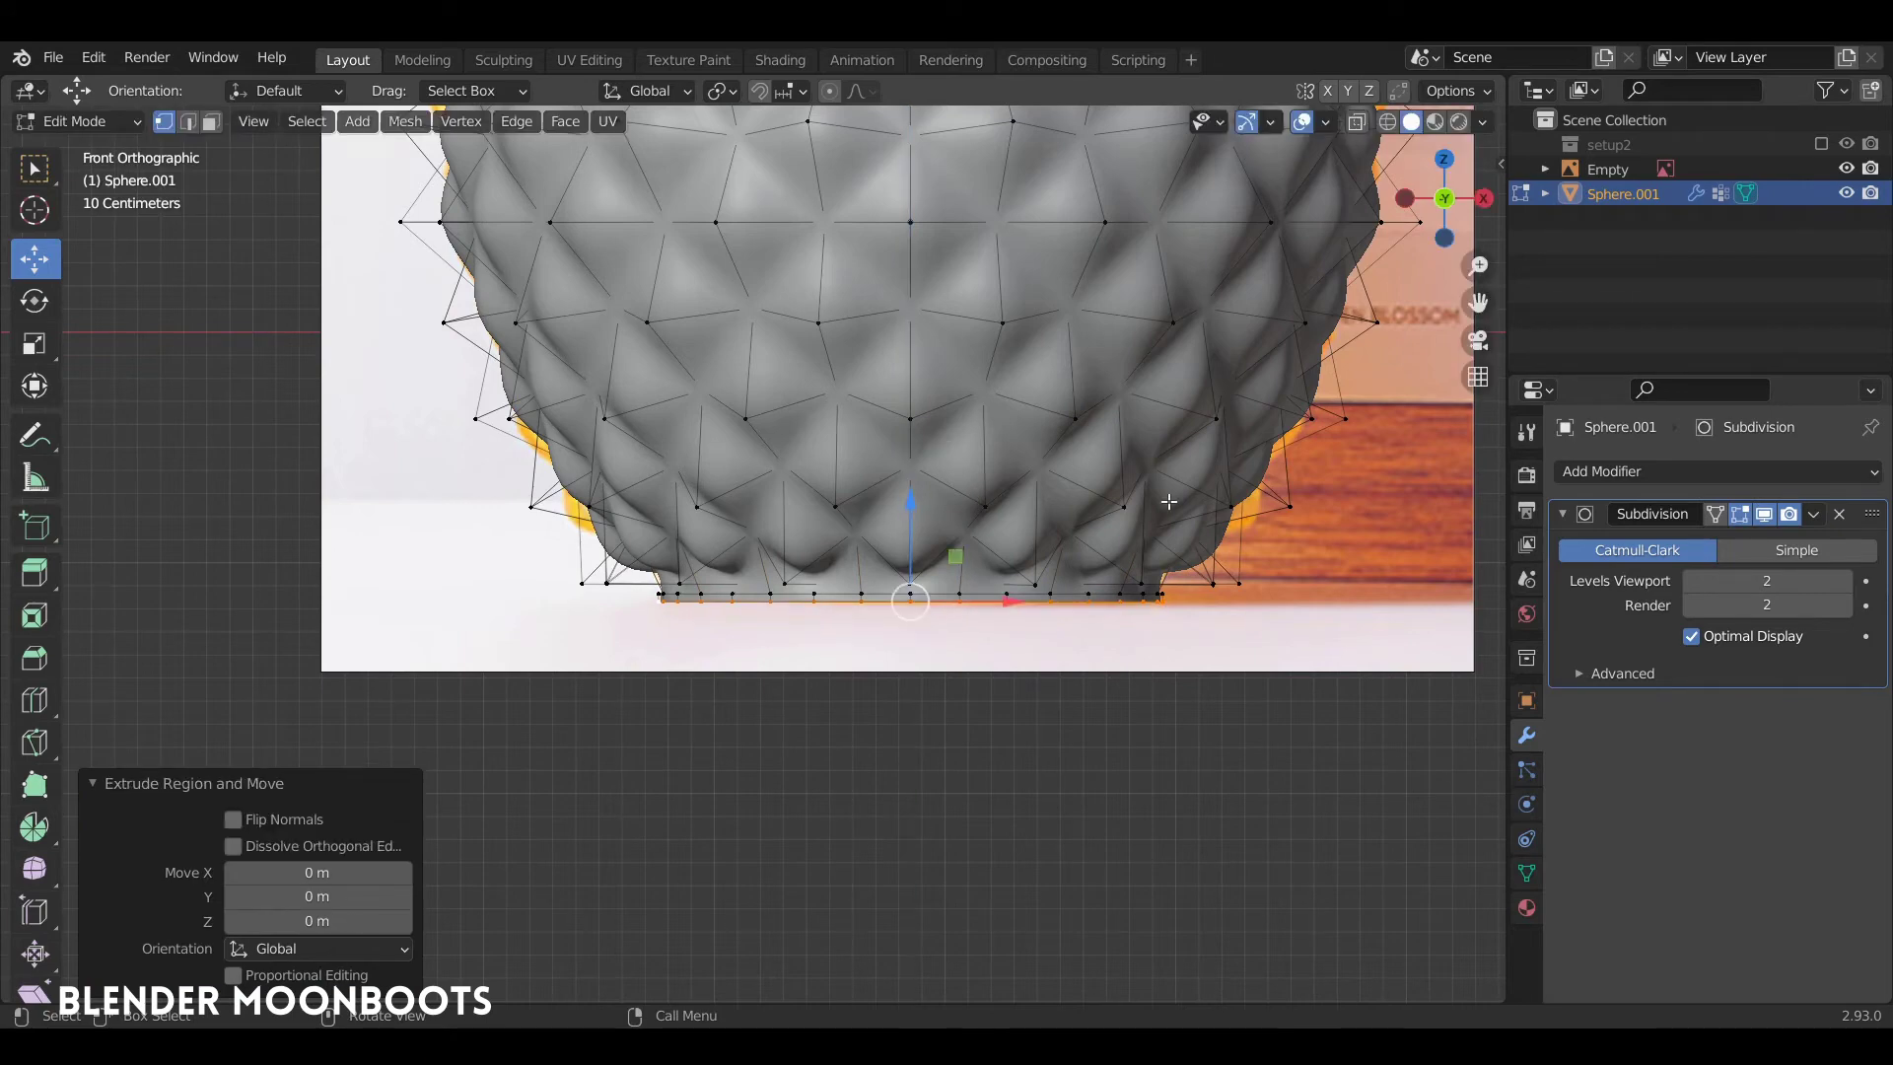
text(s.88)
key(Return)
Extrude the bottom loop in place, inset it, and scale it to 0 to close the base
mouse_move(1168, 501)
middle_down()
mouse_move(1075, 397)
mouse_move(1089, 419)
middle_up()
key(e)
right_click(1127, 477)
key(s)
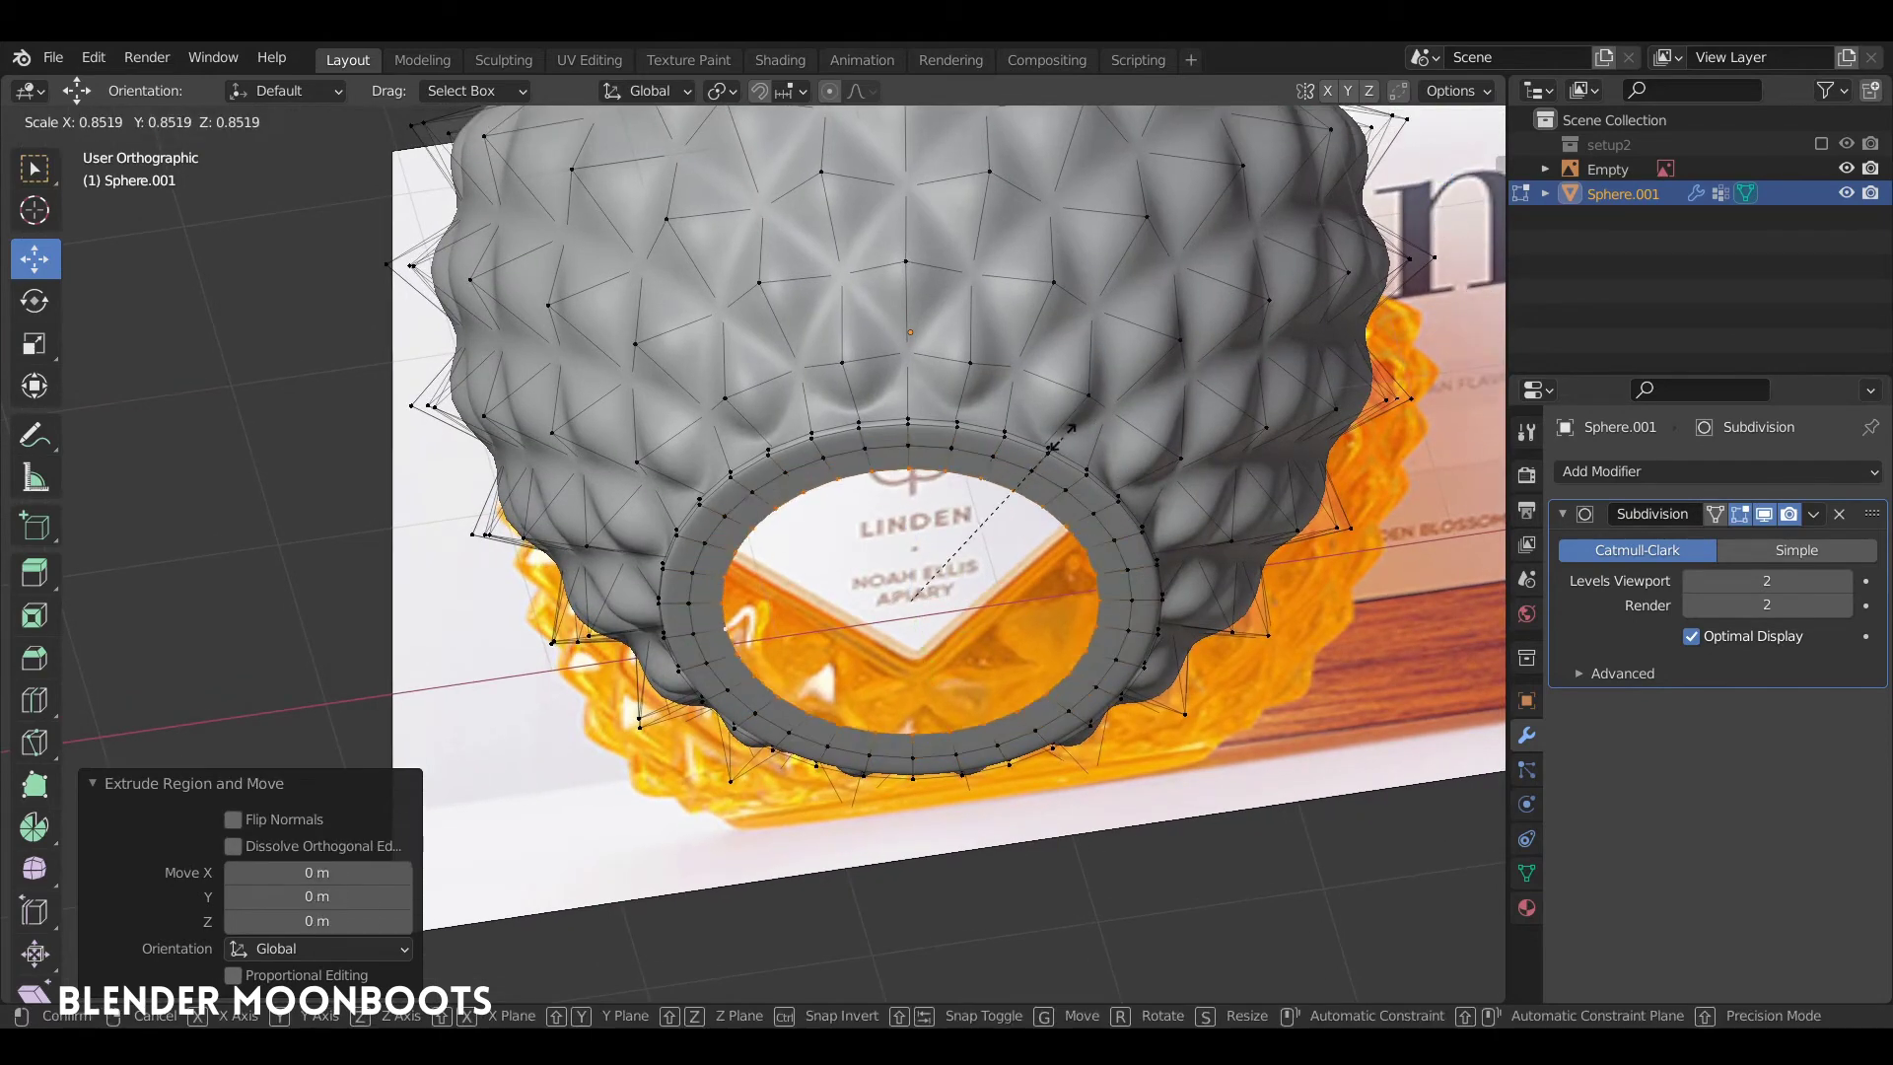
click(892, 519)
text(s0)
key(Return)
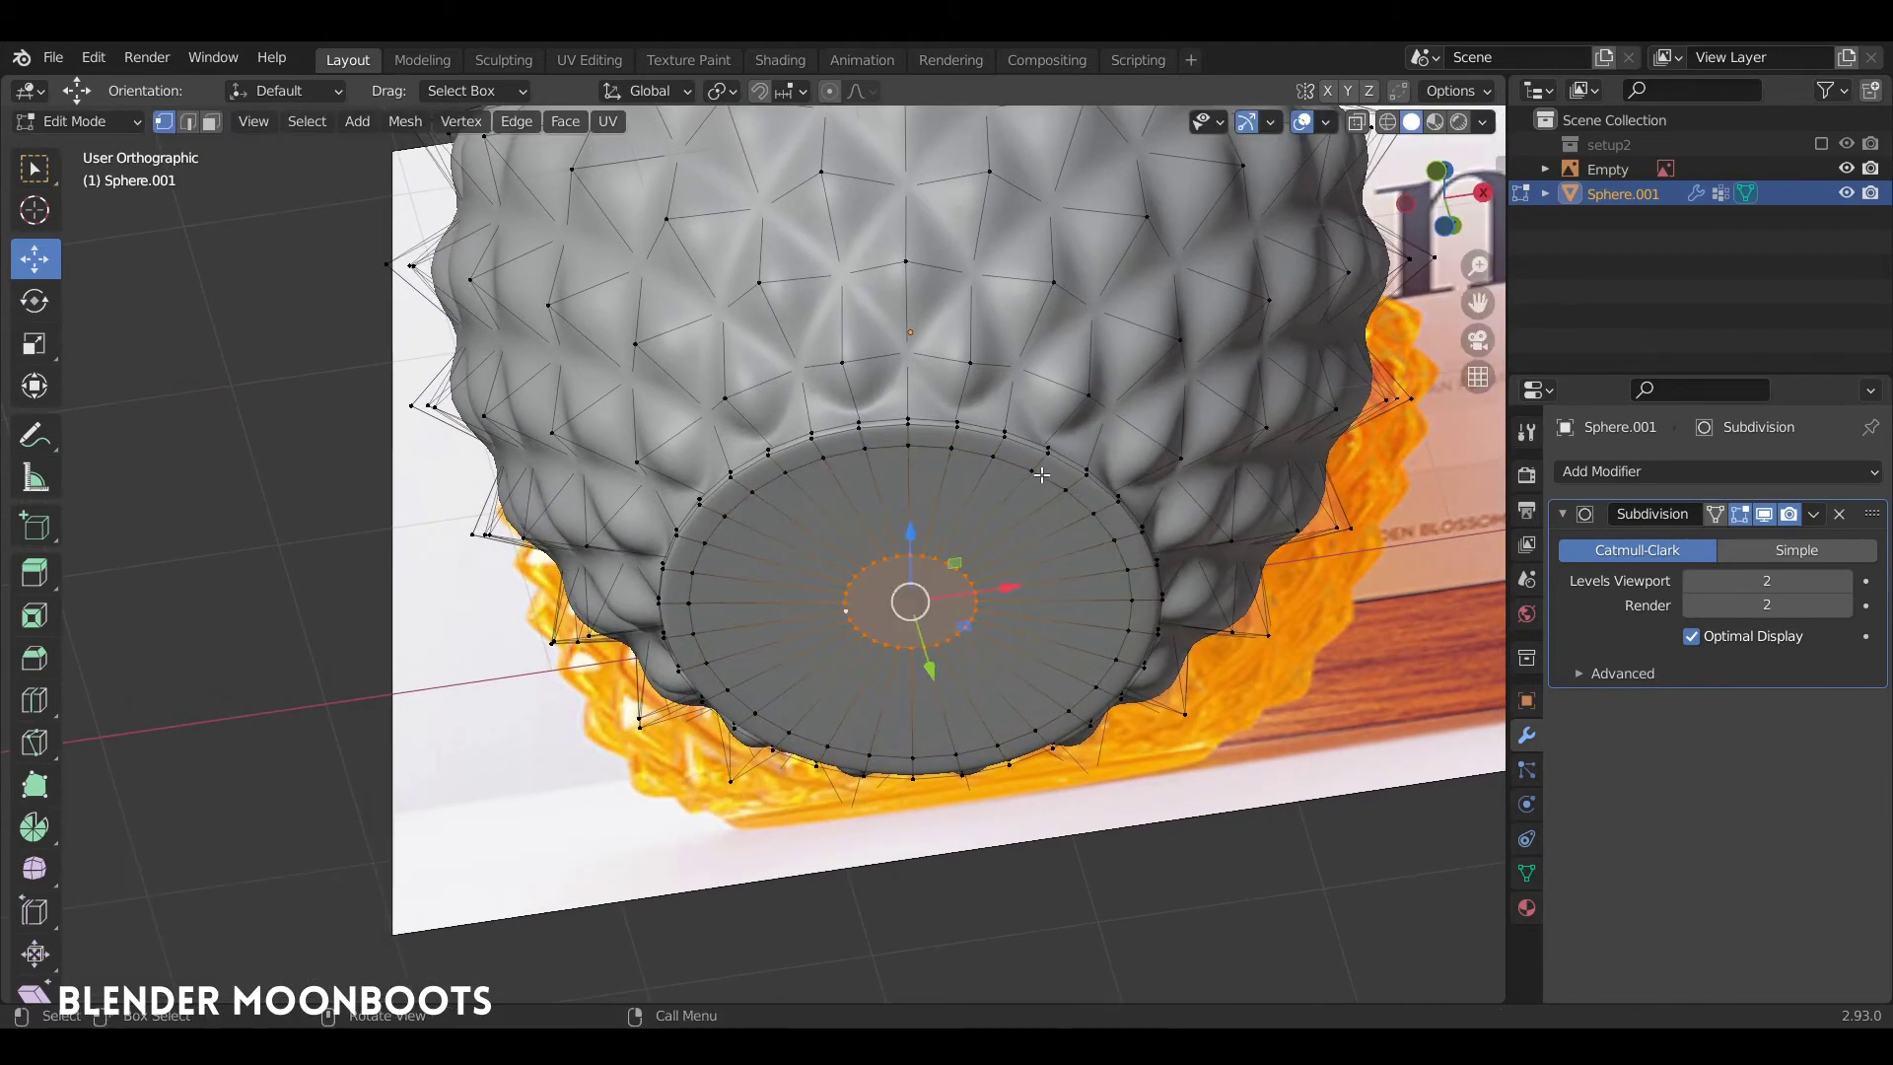
Dissolve the extra edge ring just below the jar's rim
mouse_move(1024, 488)
middle_down()
mouse_move(1087, 493)
mouse_move(1067, 504)
mouse_move(1126, 446)
mouse_move(1071, 500)
mouse_move(670, 422)
middle_up()
scroll(1087, 493, down, 5)
key(Tab)
key(Tab)
scroll(1072, 505, up, 6)
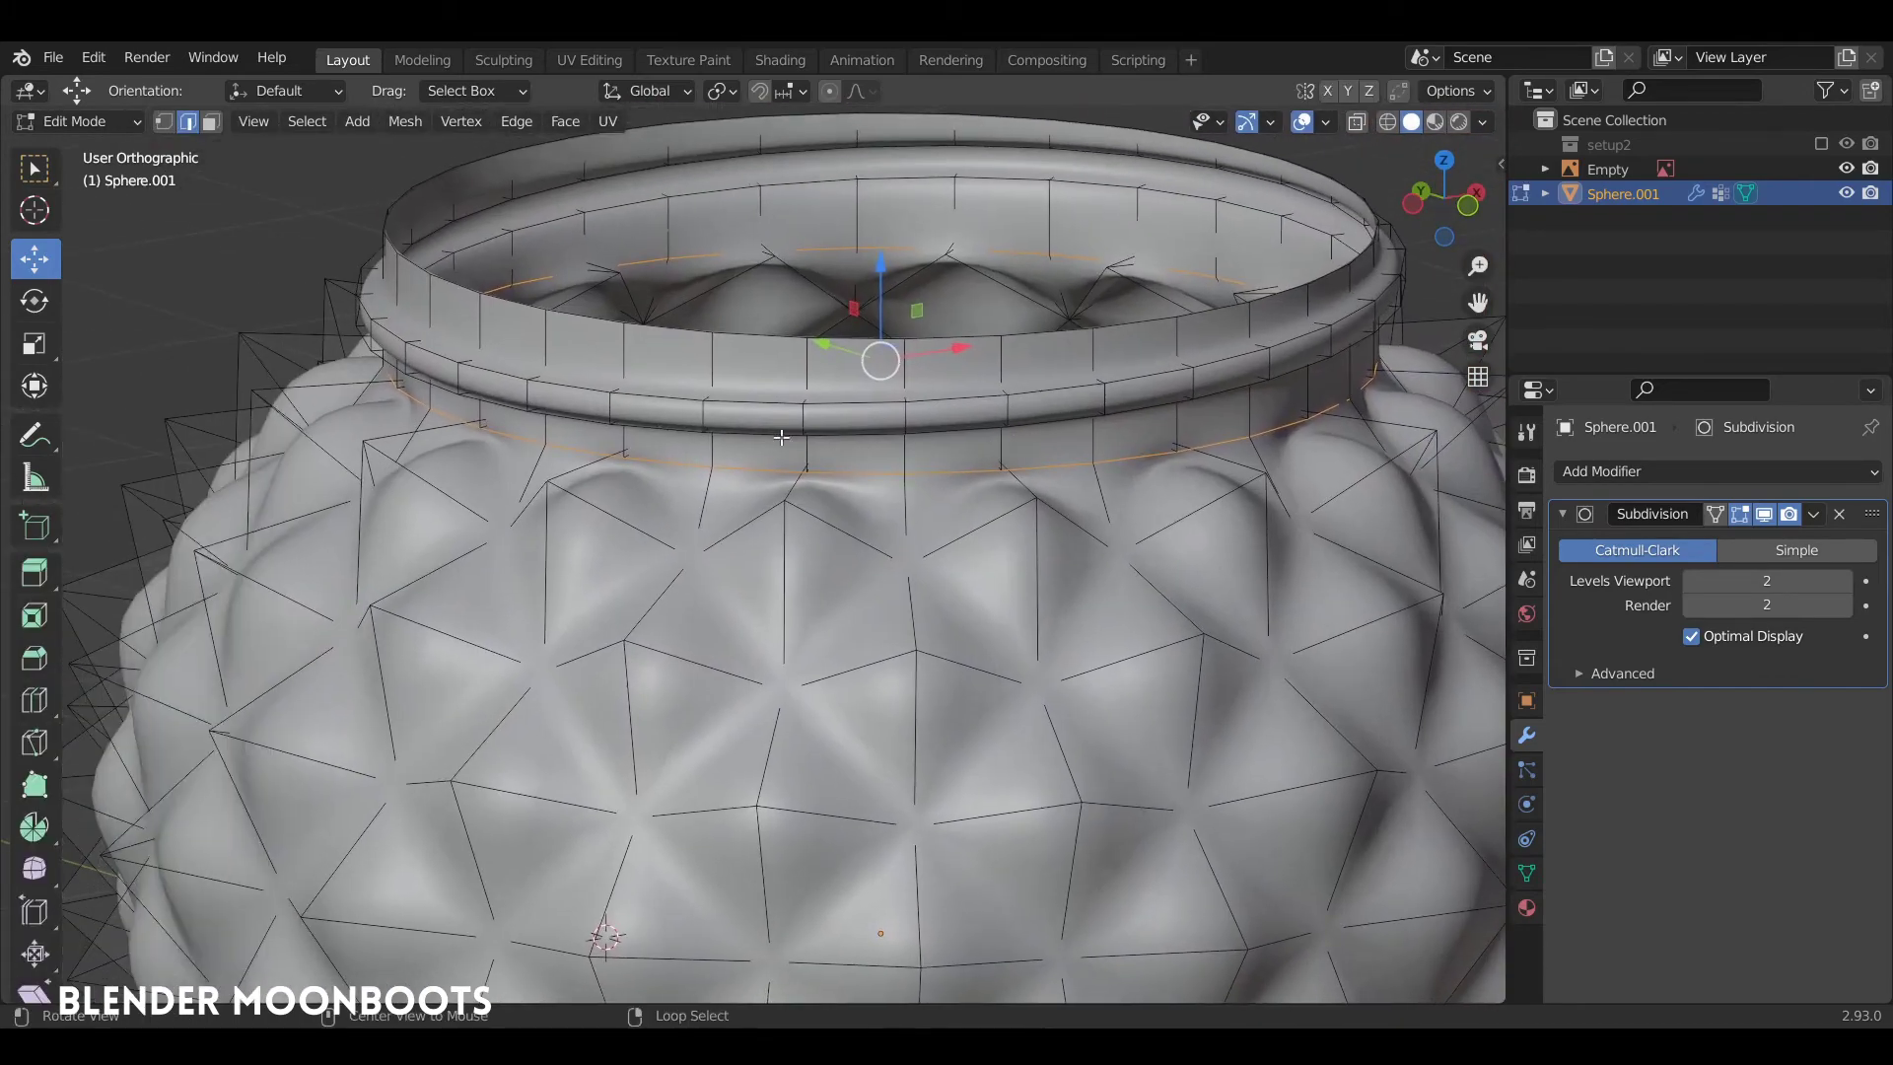
middle_drag(835, 432, 723, 457)
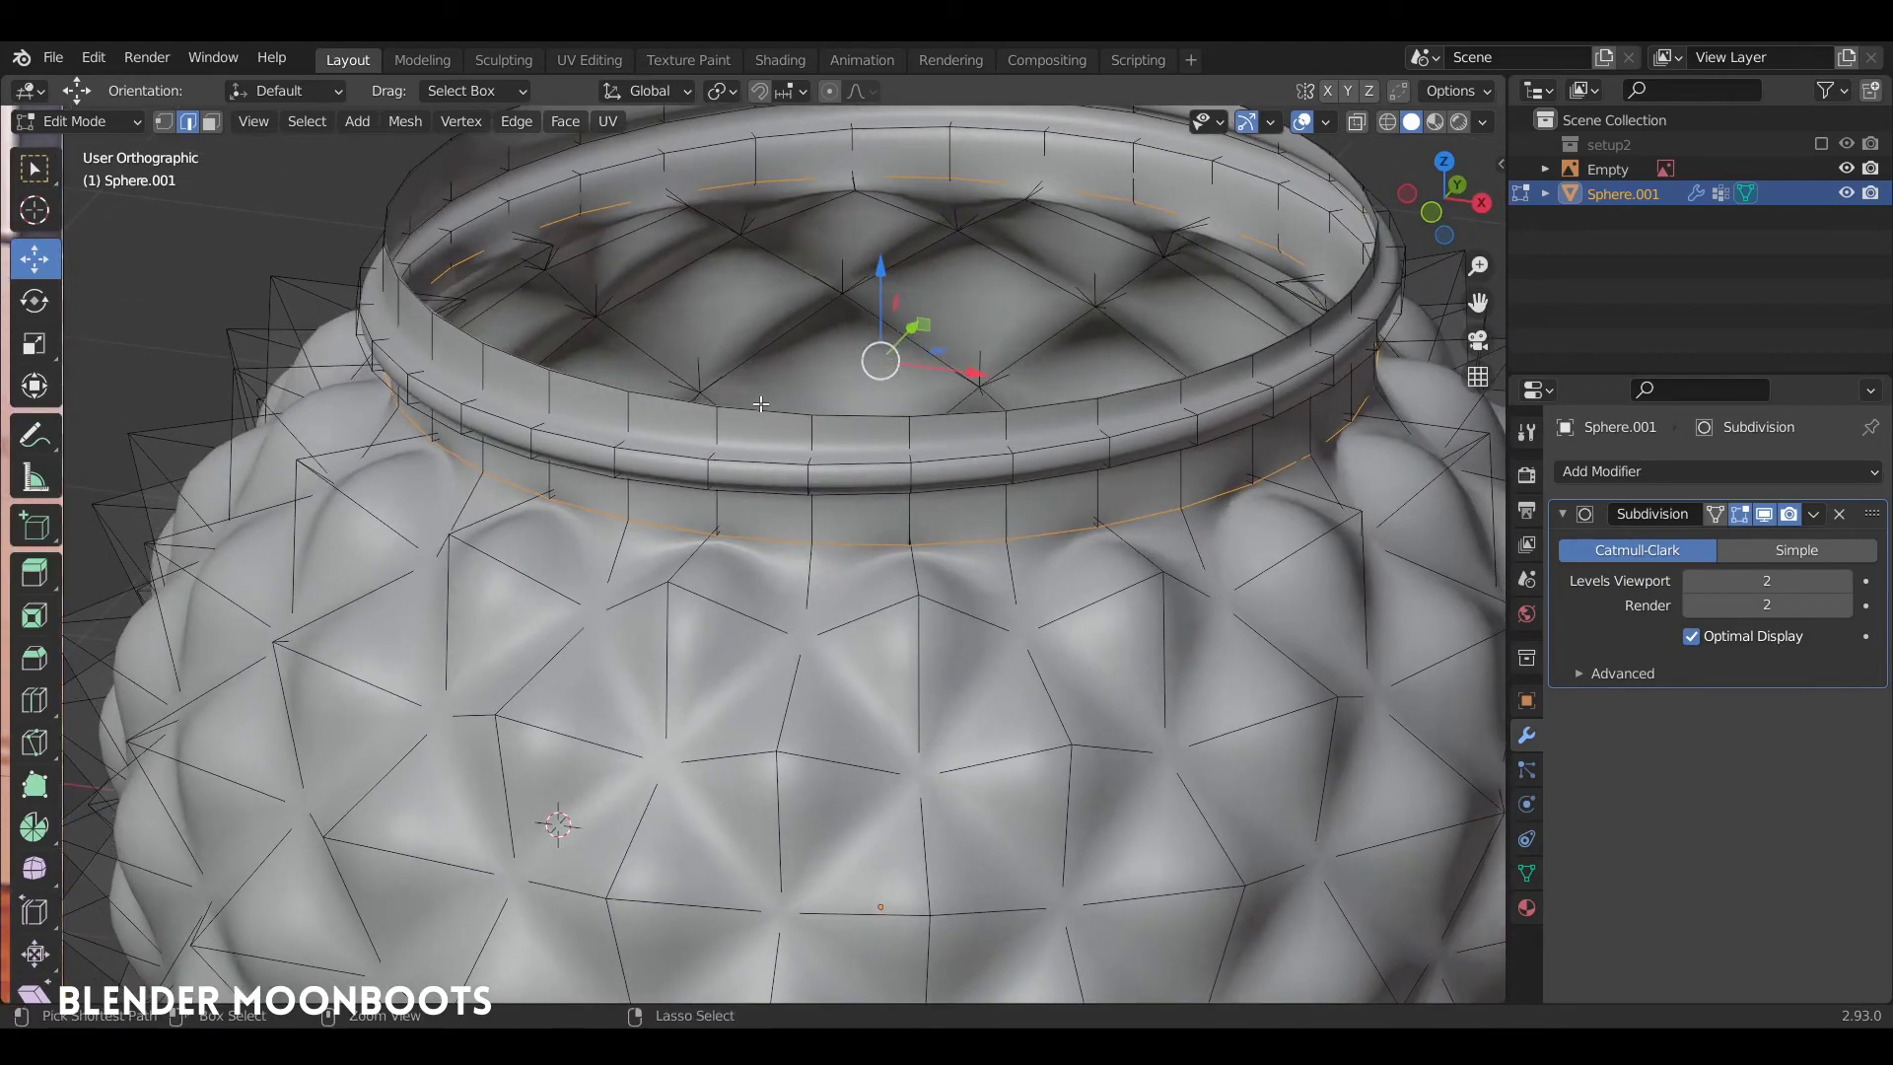
key(ctrl+x)
mouse_move(762, 399)
middle_down()
mouse_move(861, 396)
mouse_move(665, 416)
middle_up()
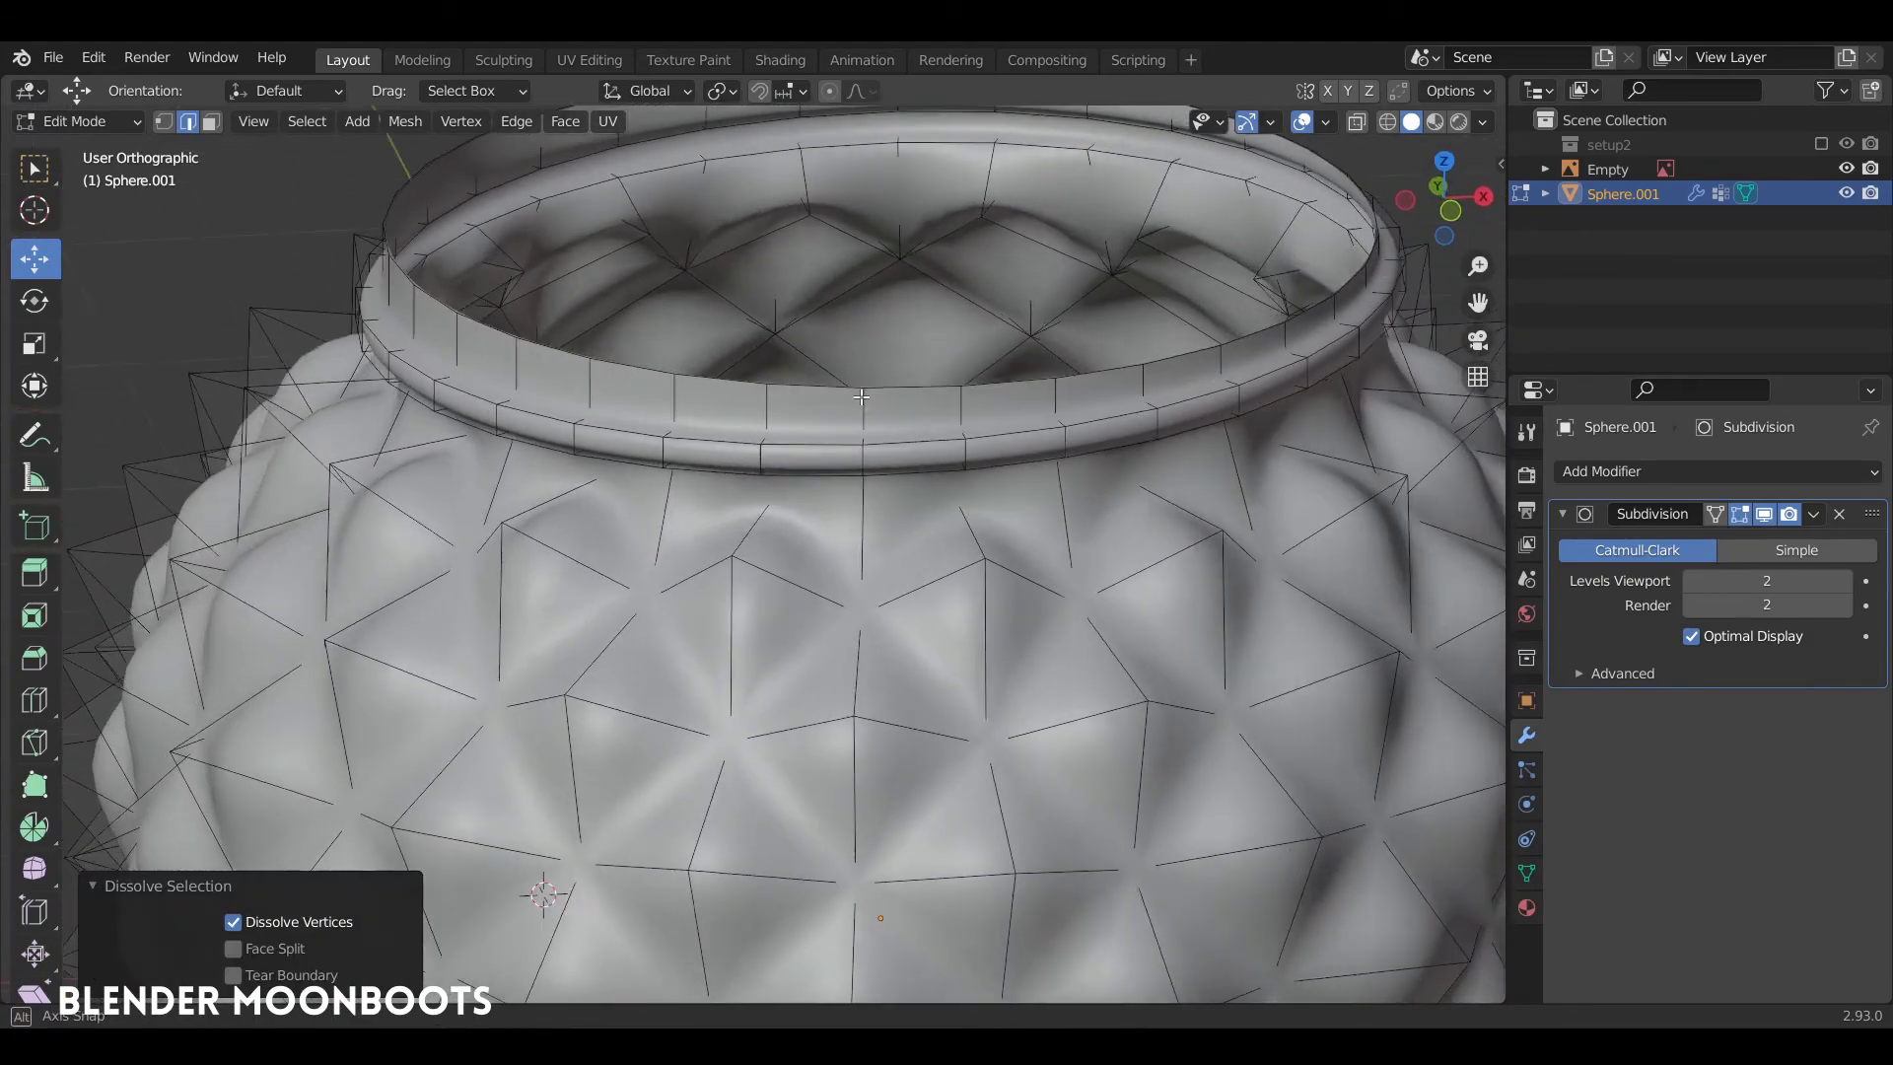
In vertex mode, scale the vertices inside the top opening outward by about 1.21
key(1)
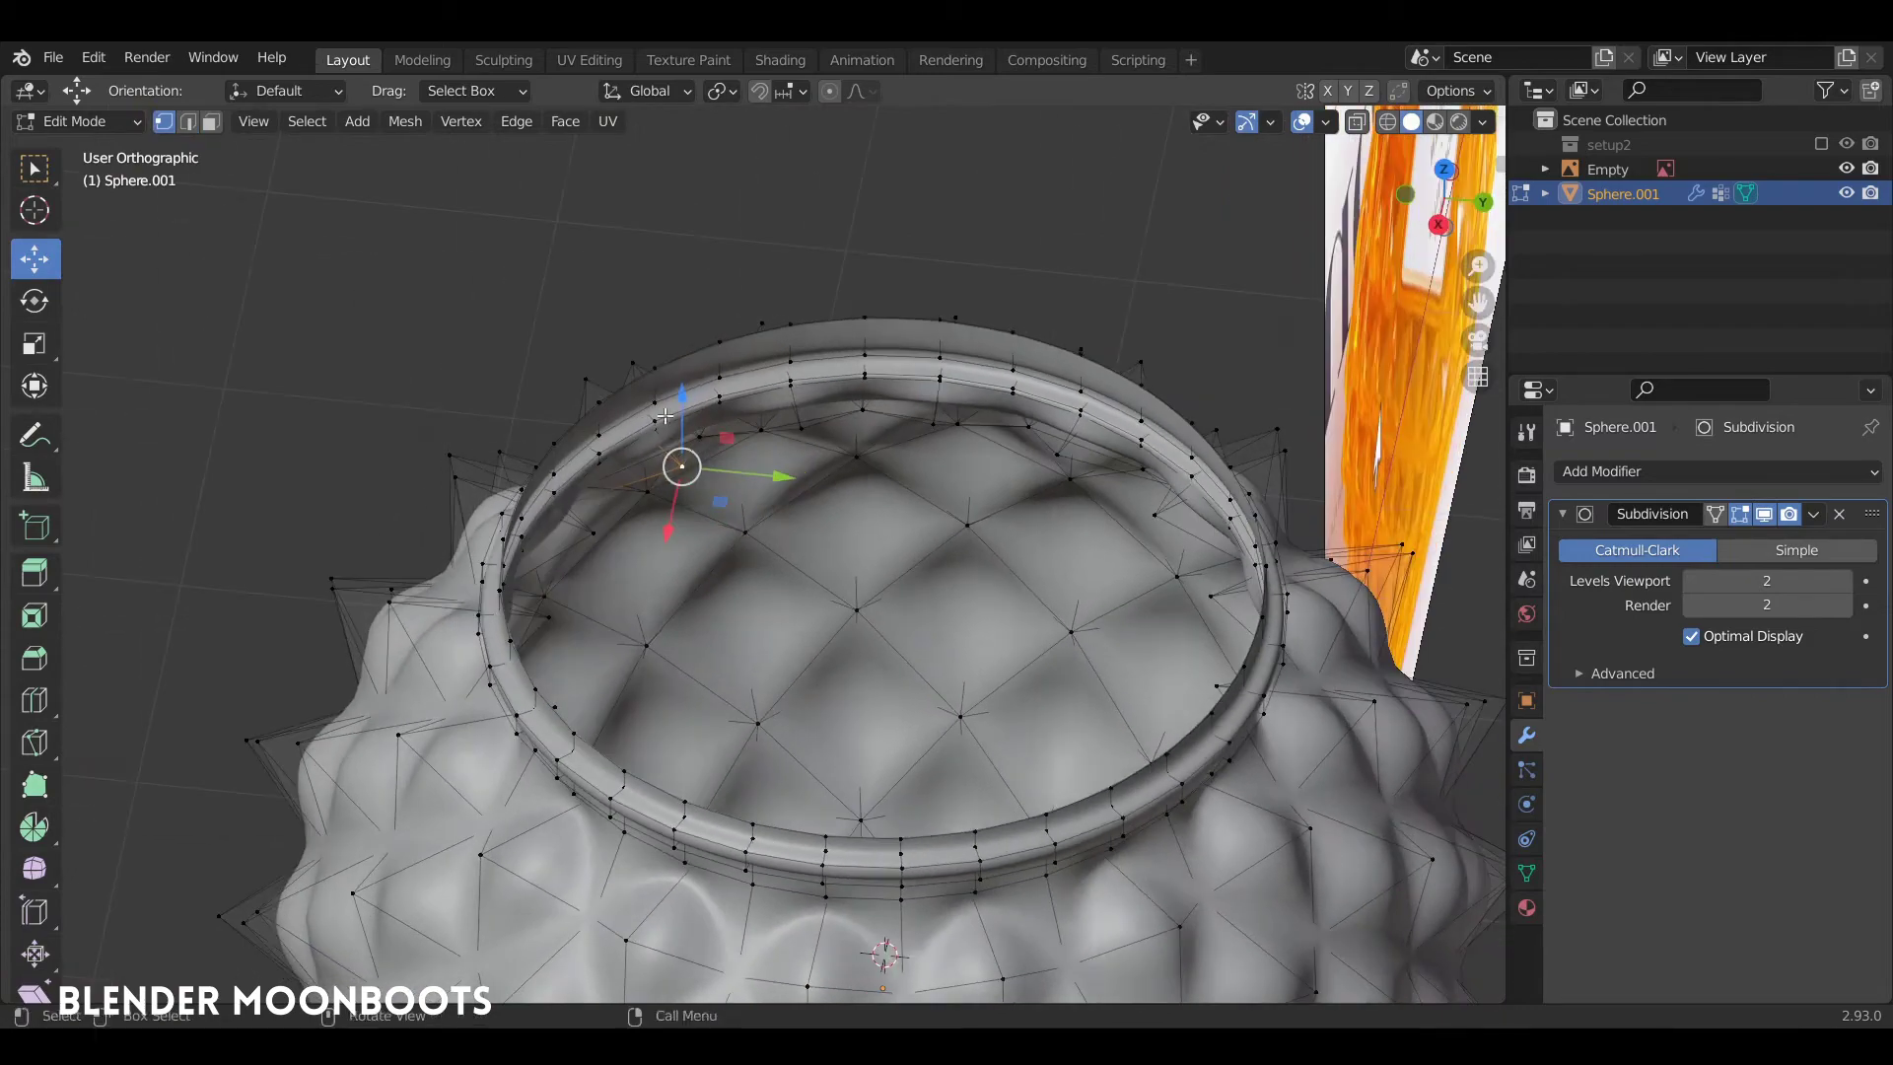
mouse_move(981, 428)
middle_down()
mouse_move(940, 392)
mouse_move(1252, 314)
mouse_move(1083, 343)
mouse_move(1108, 391)
middle_up()
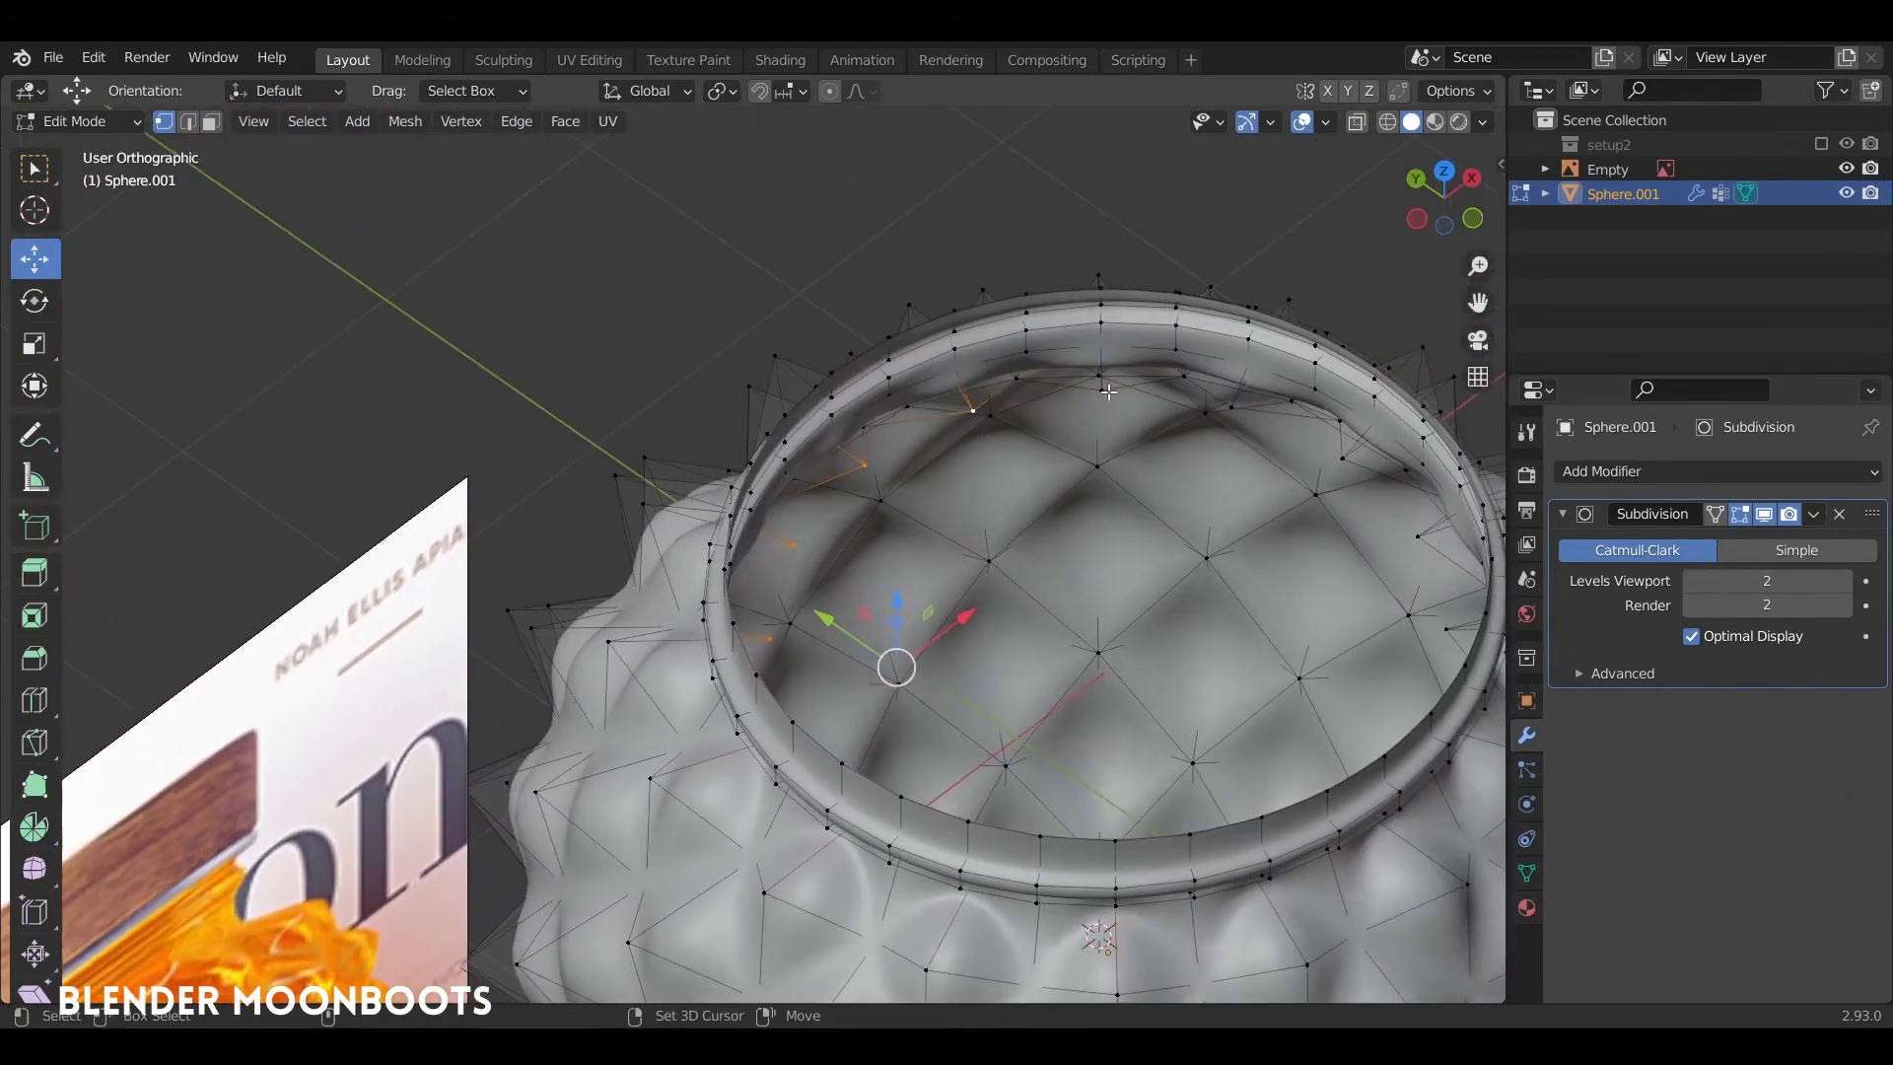
middle_drag(1421, 540, 1131, 480)
mouse_move(1222, 540)
middle_down()
mouse_move(1214, 479)
mouse_move(1143, 476)
mouse_move(1156, 511)
middle_up()
key(s)
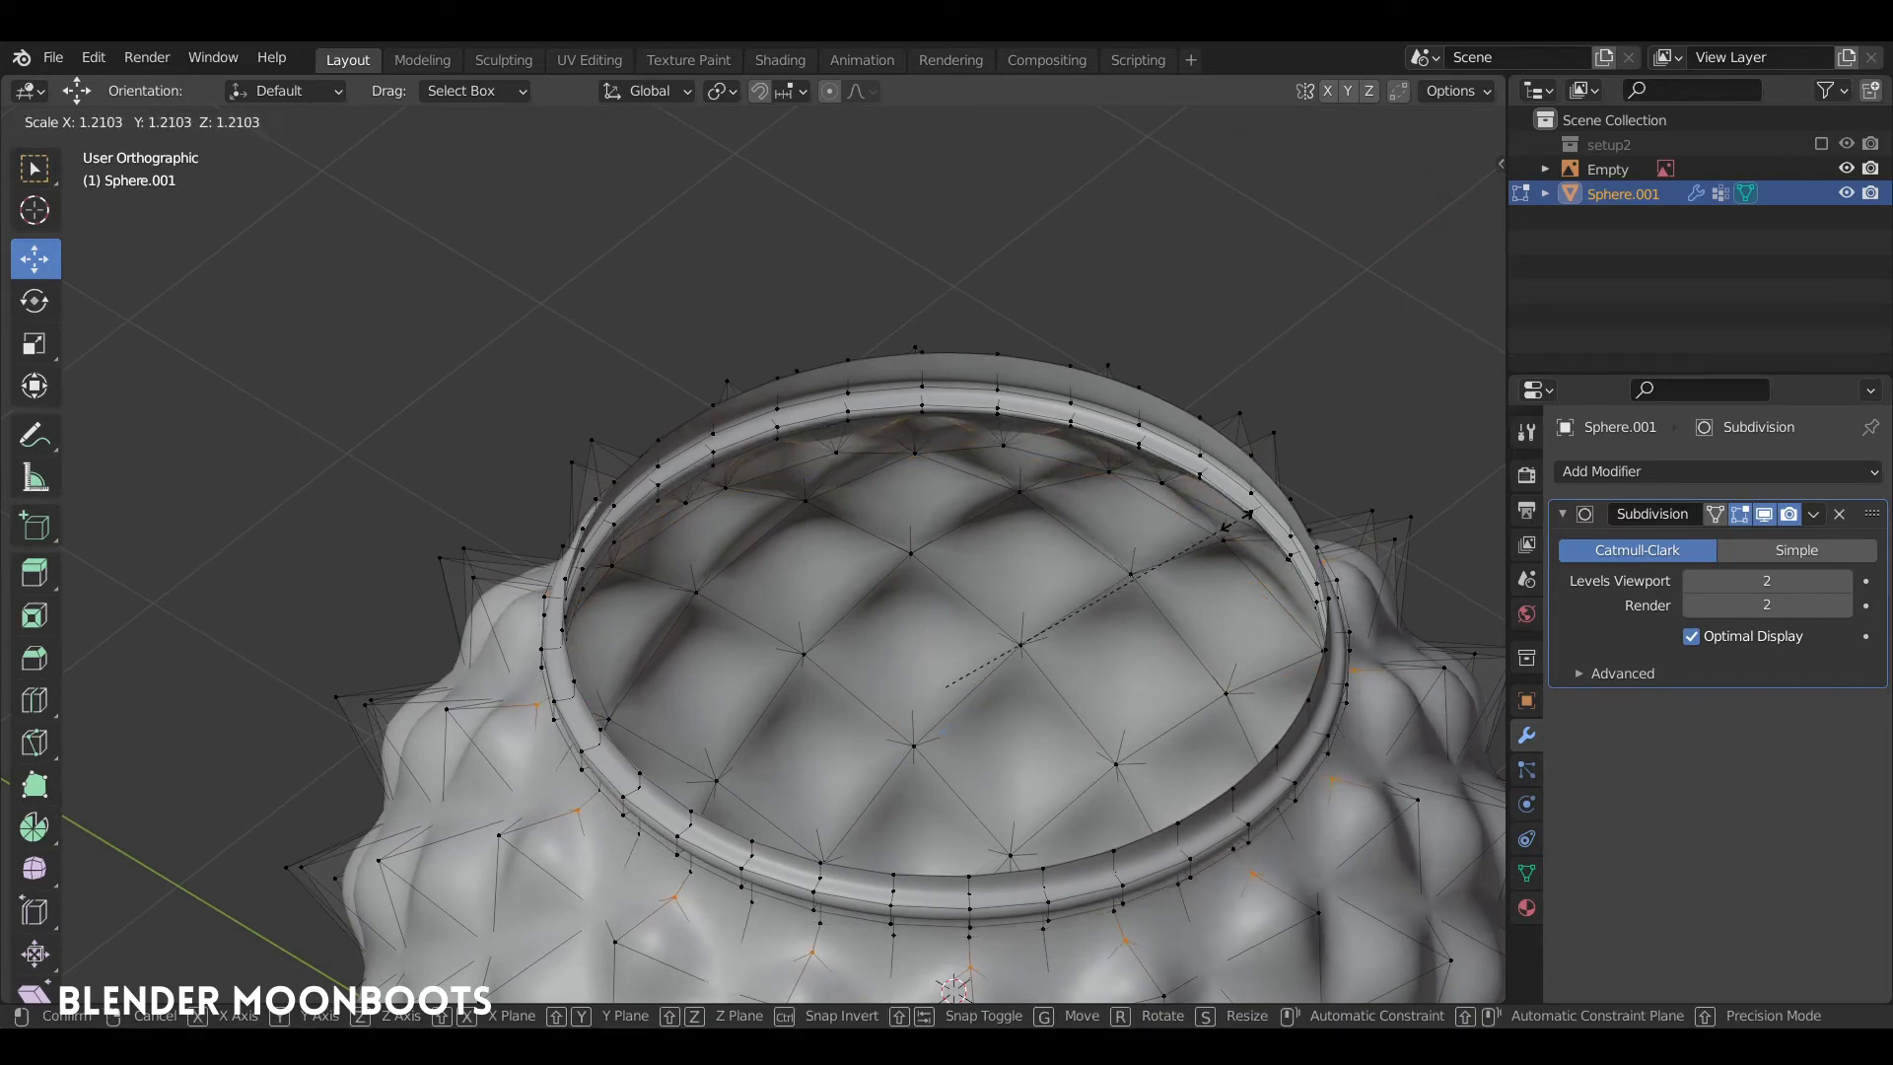
click(1248, 513)
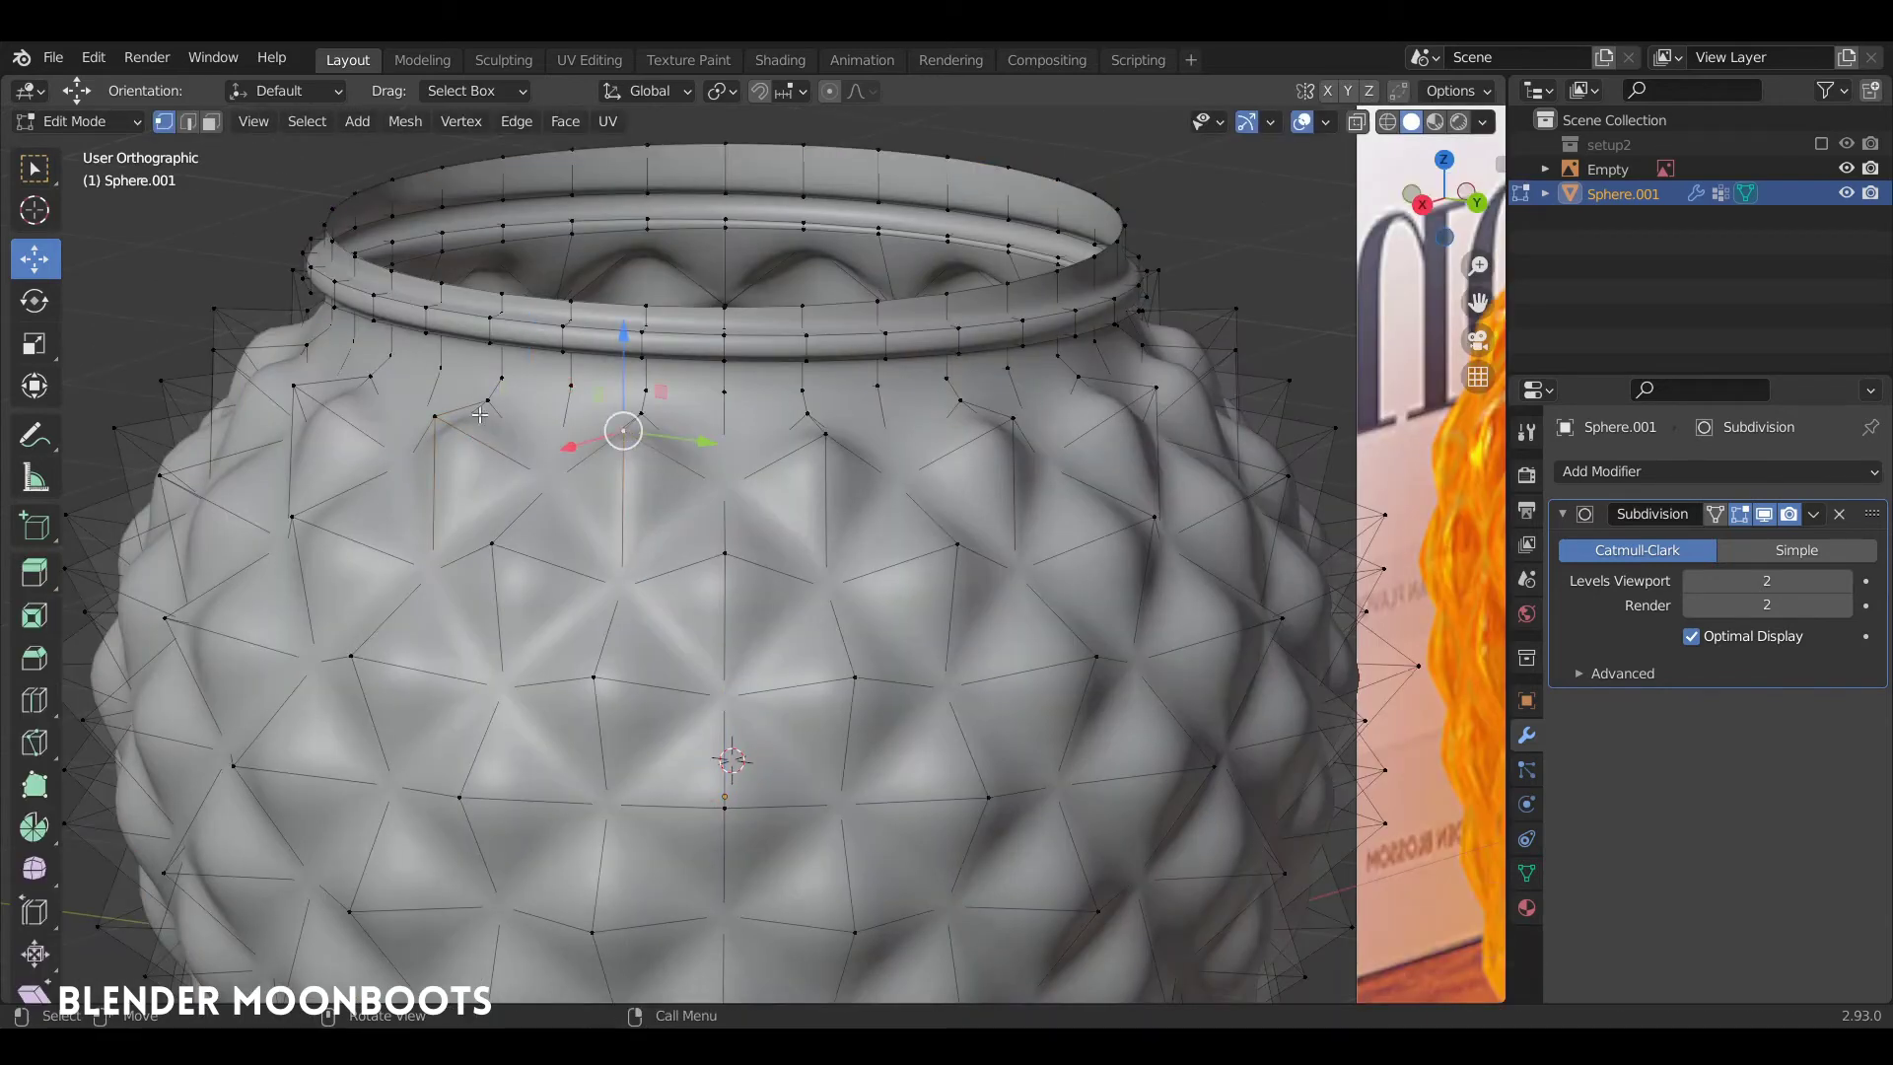
Scale the outer diamond points near the neck inward to 0.977 and reposition them
shift+click(437, 412)
mouse_move(212, 291)
middle_down()
mouse_move(356, 283)
mouse_move(928, 431)
middle_up()
middle_drag(526, 421, 873, 435)
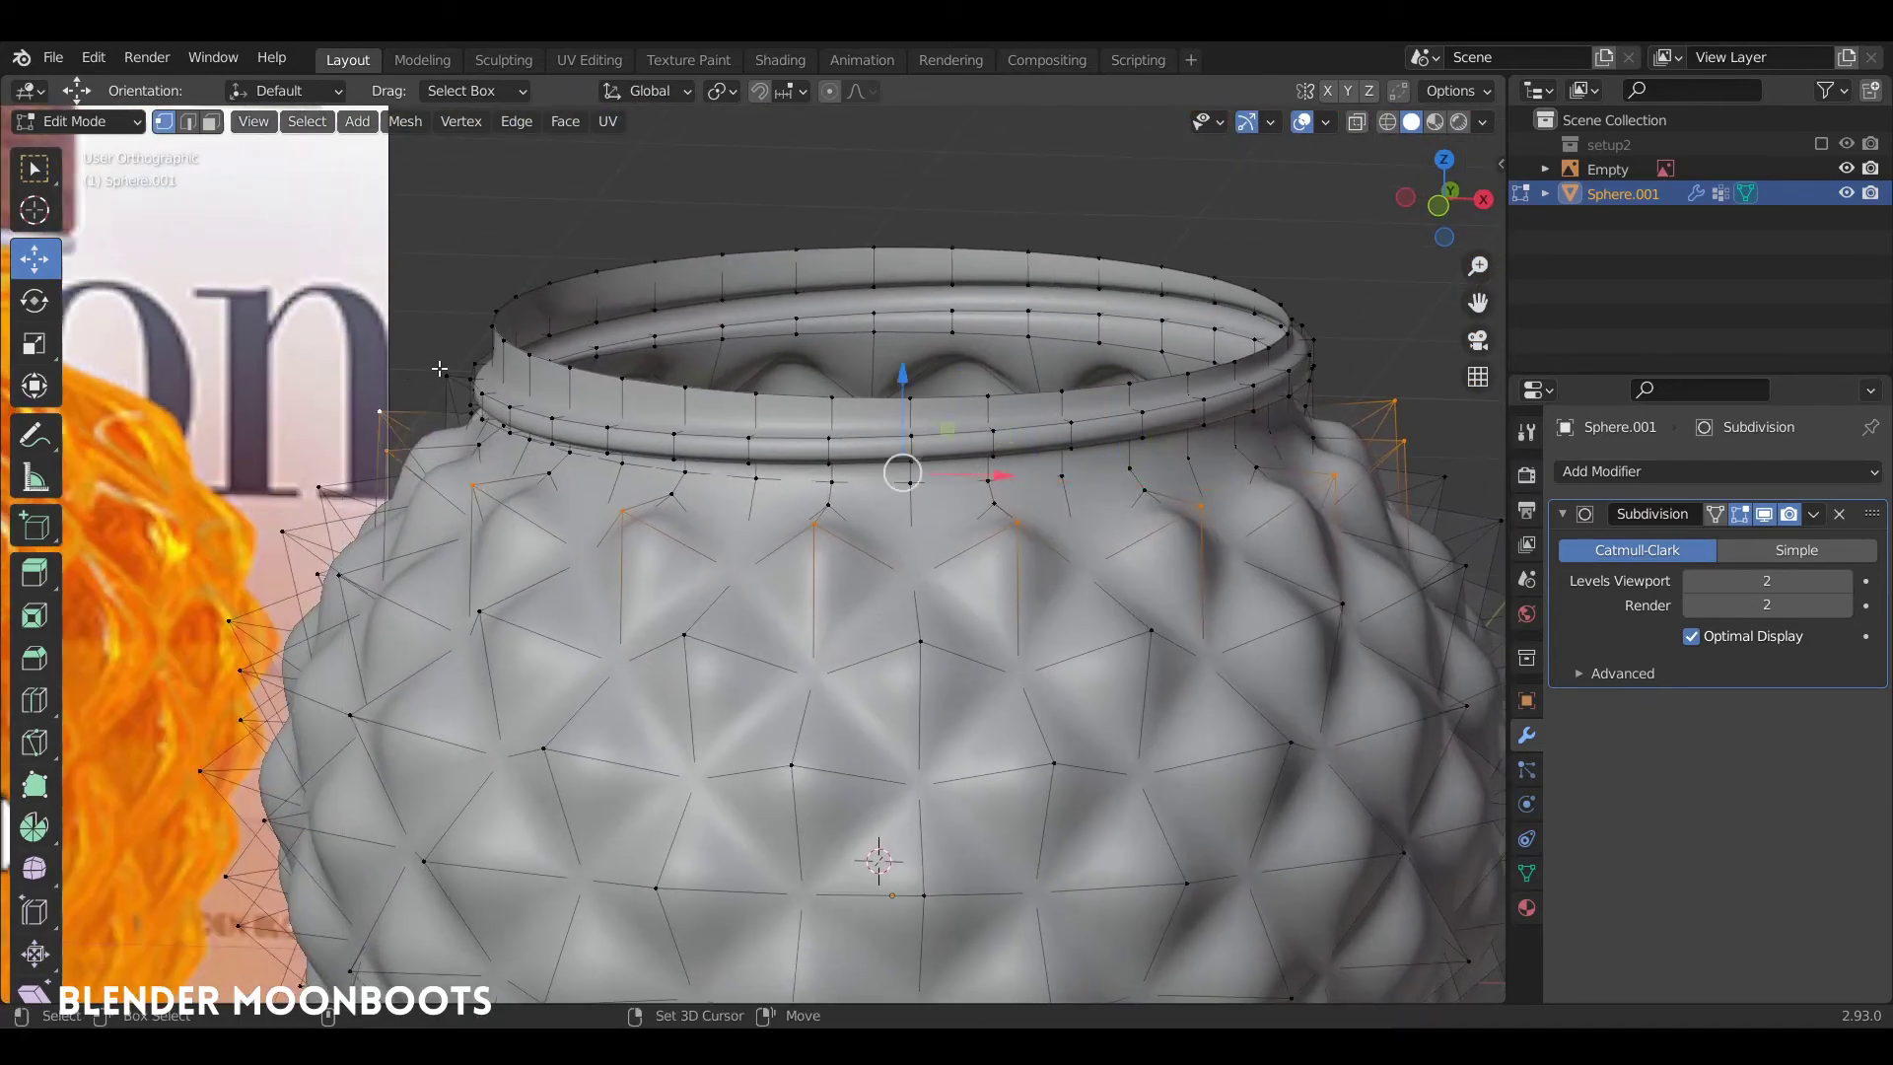
middle_drag(440, 369, 893, 504)
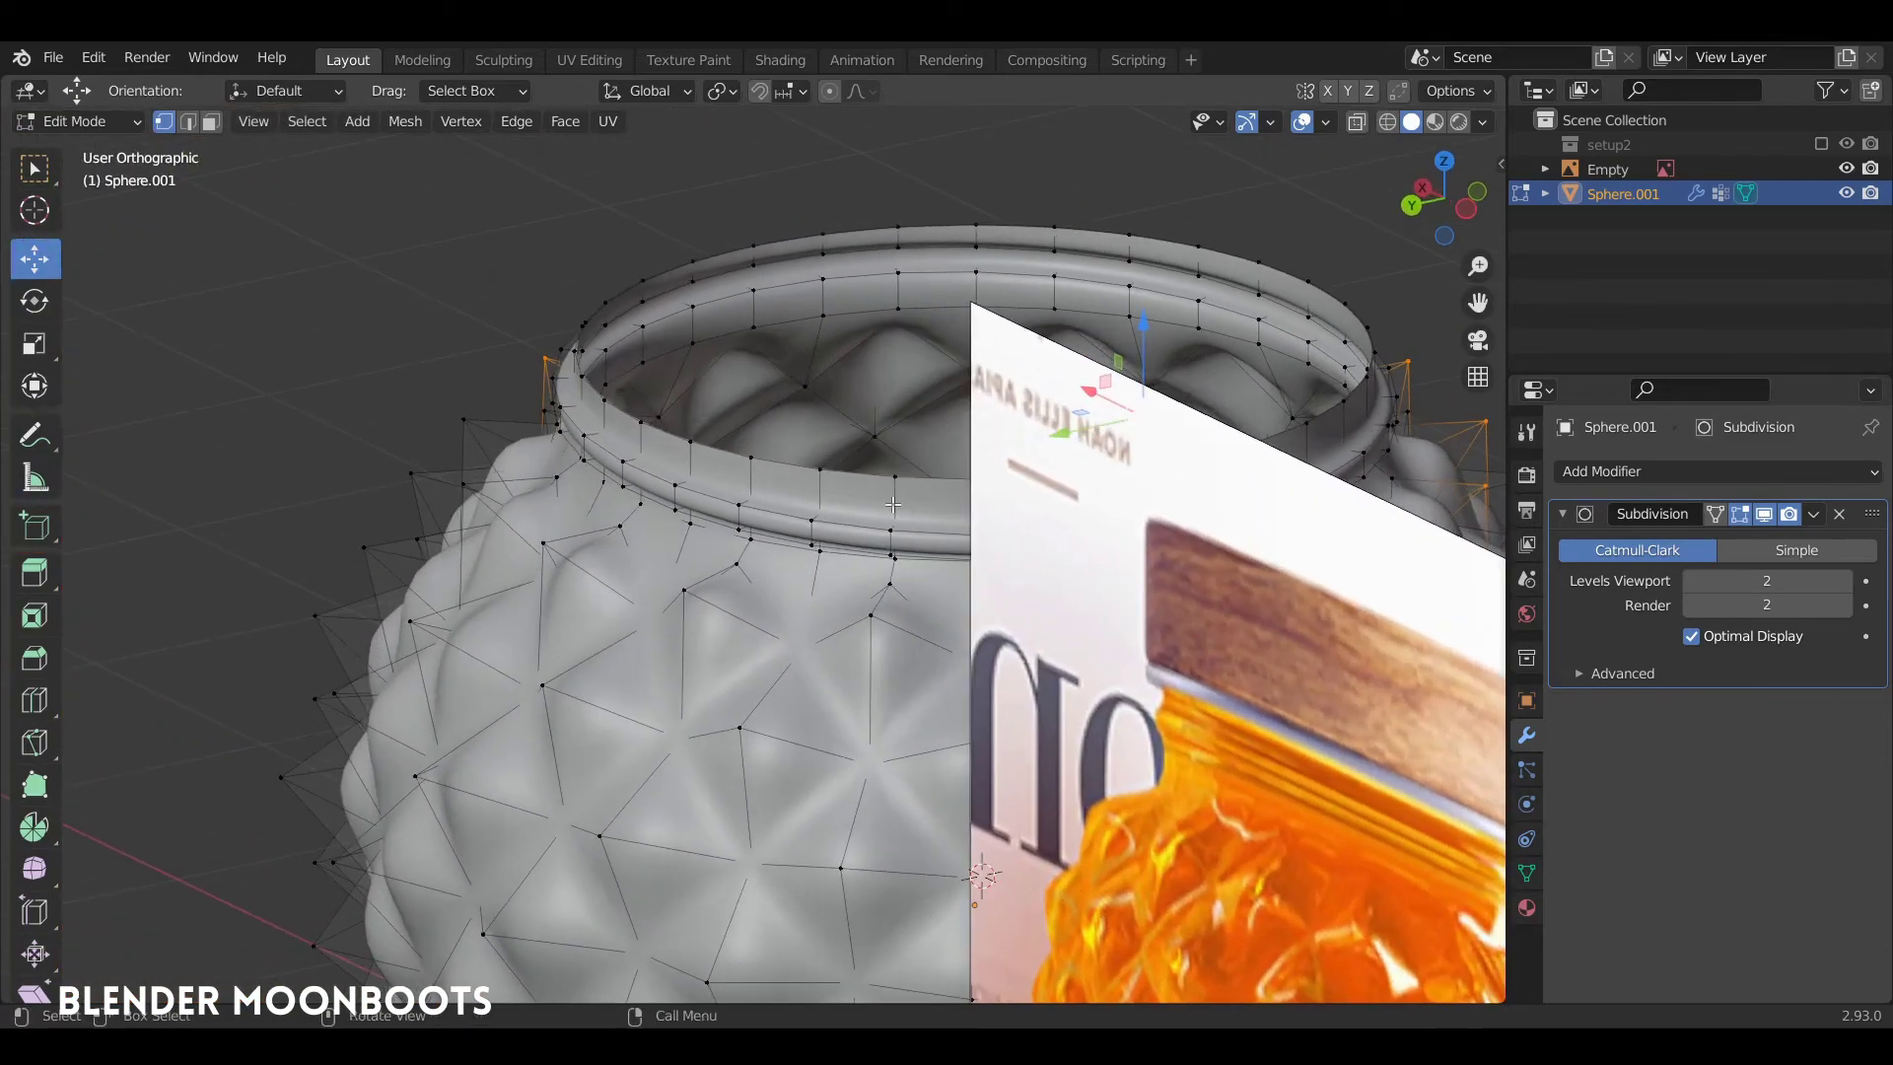
shift+click(684, 590)
mouse_move(471, 452)
middle_down()
mouse_move(637, 528)
mouse_move(1076, 475)
middle_up()
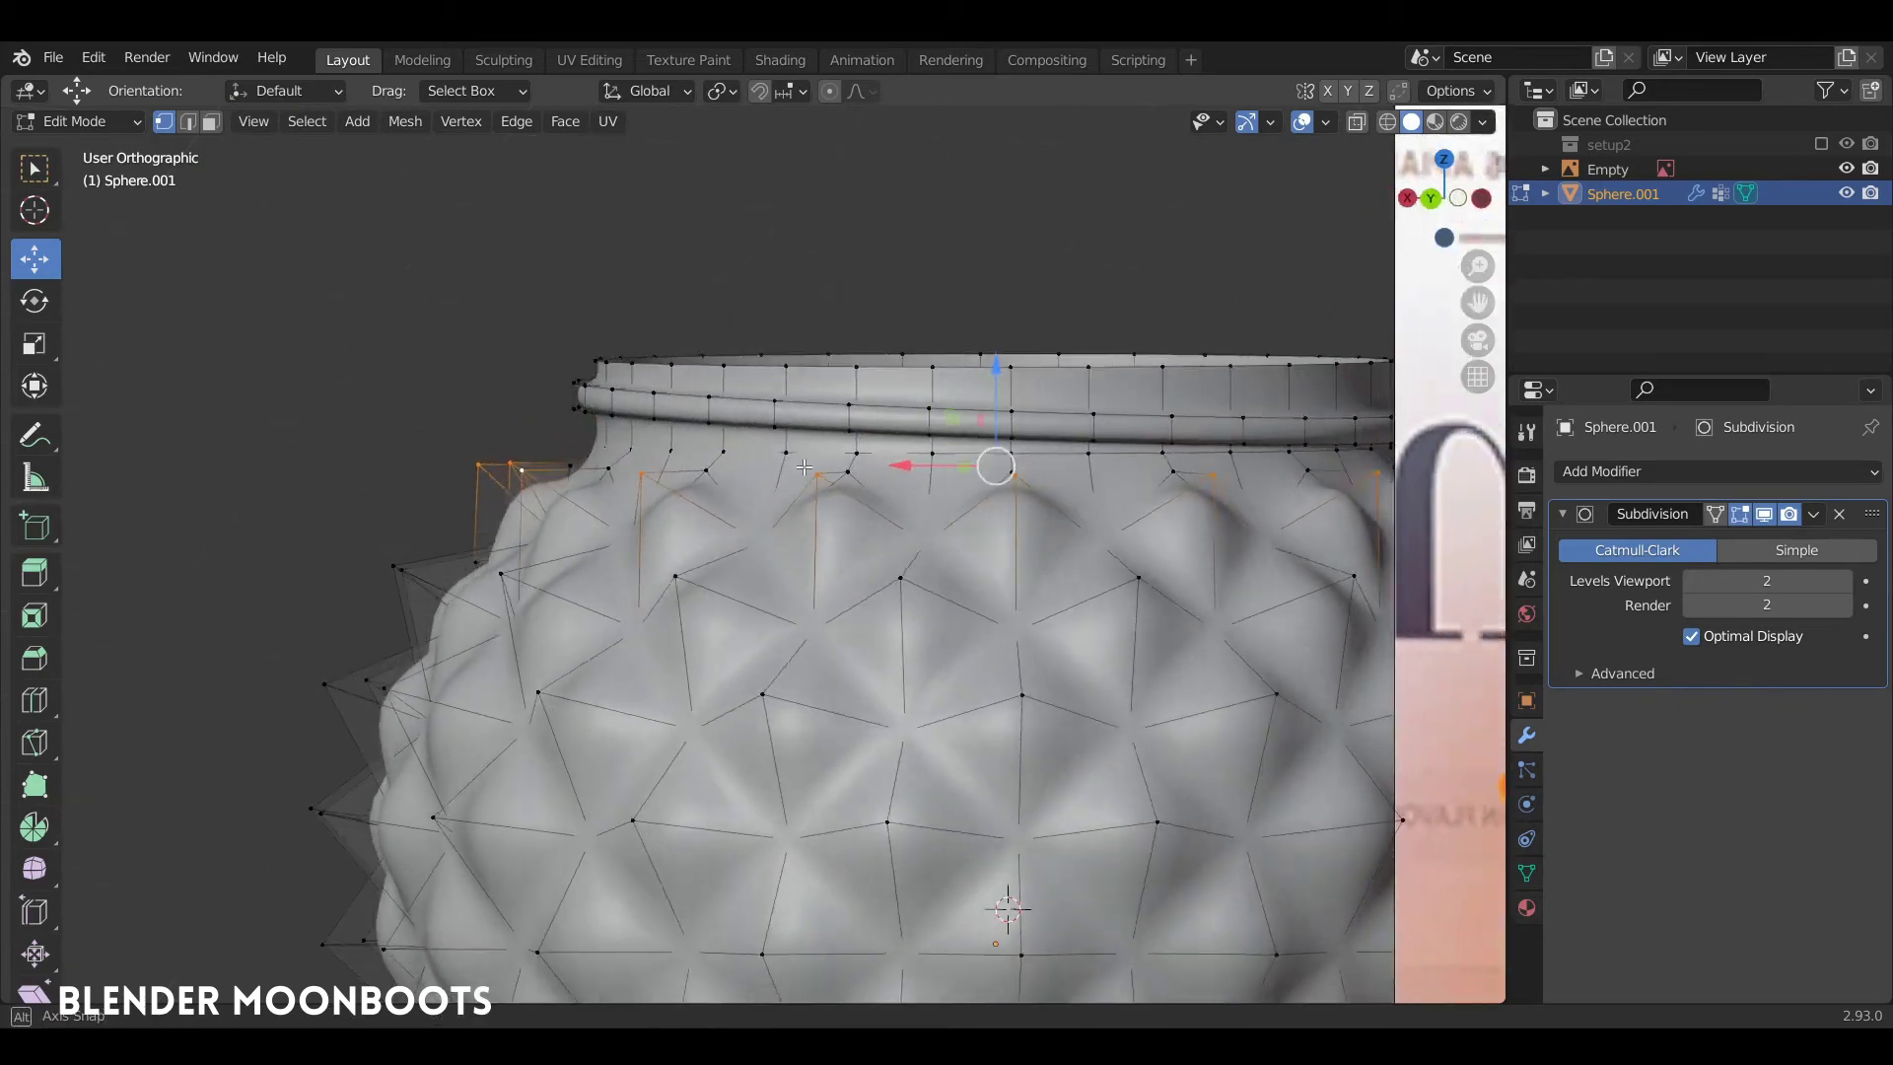
key(s)
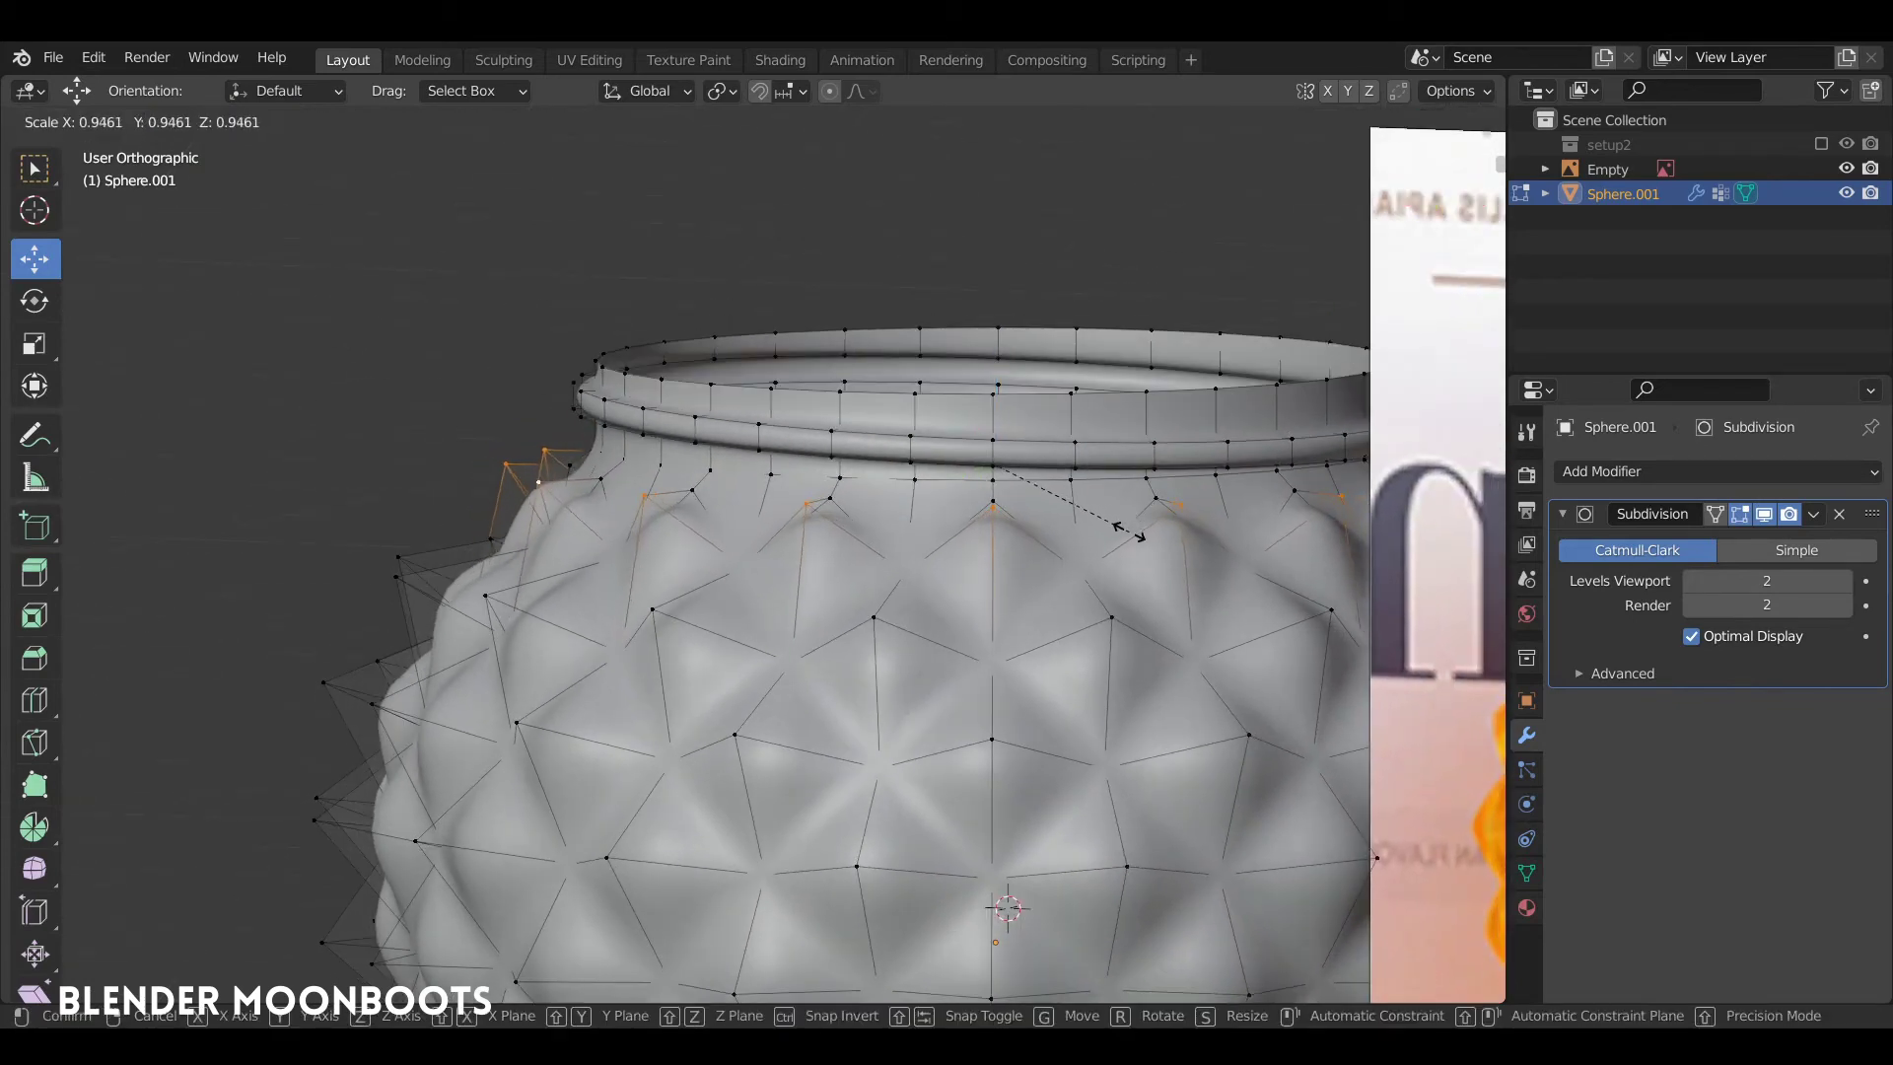
click(1039, 442)
key(g)
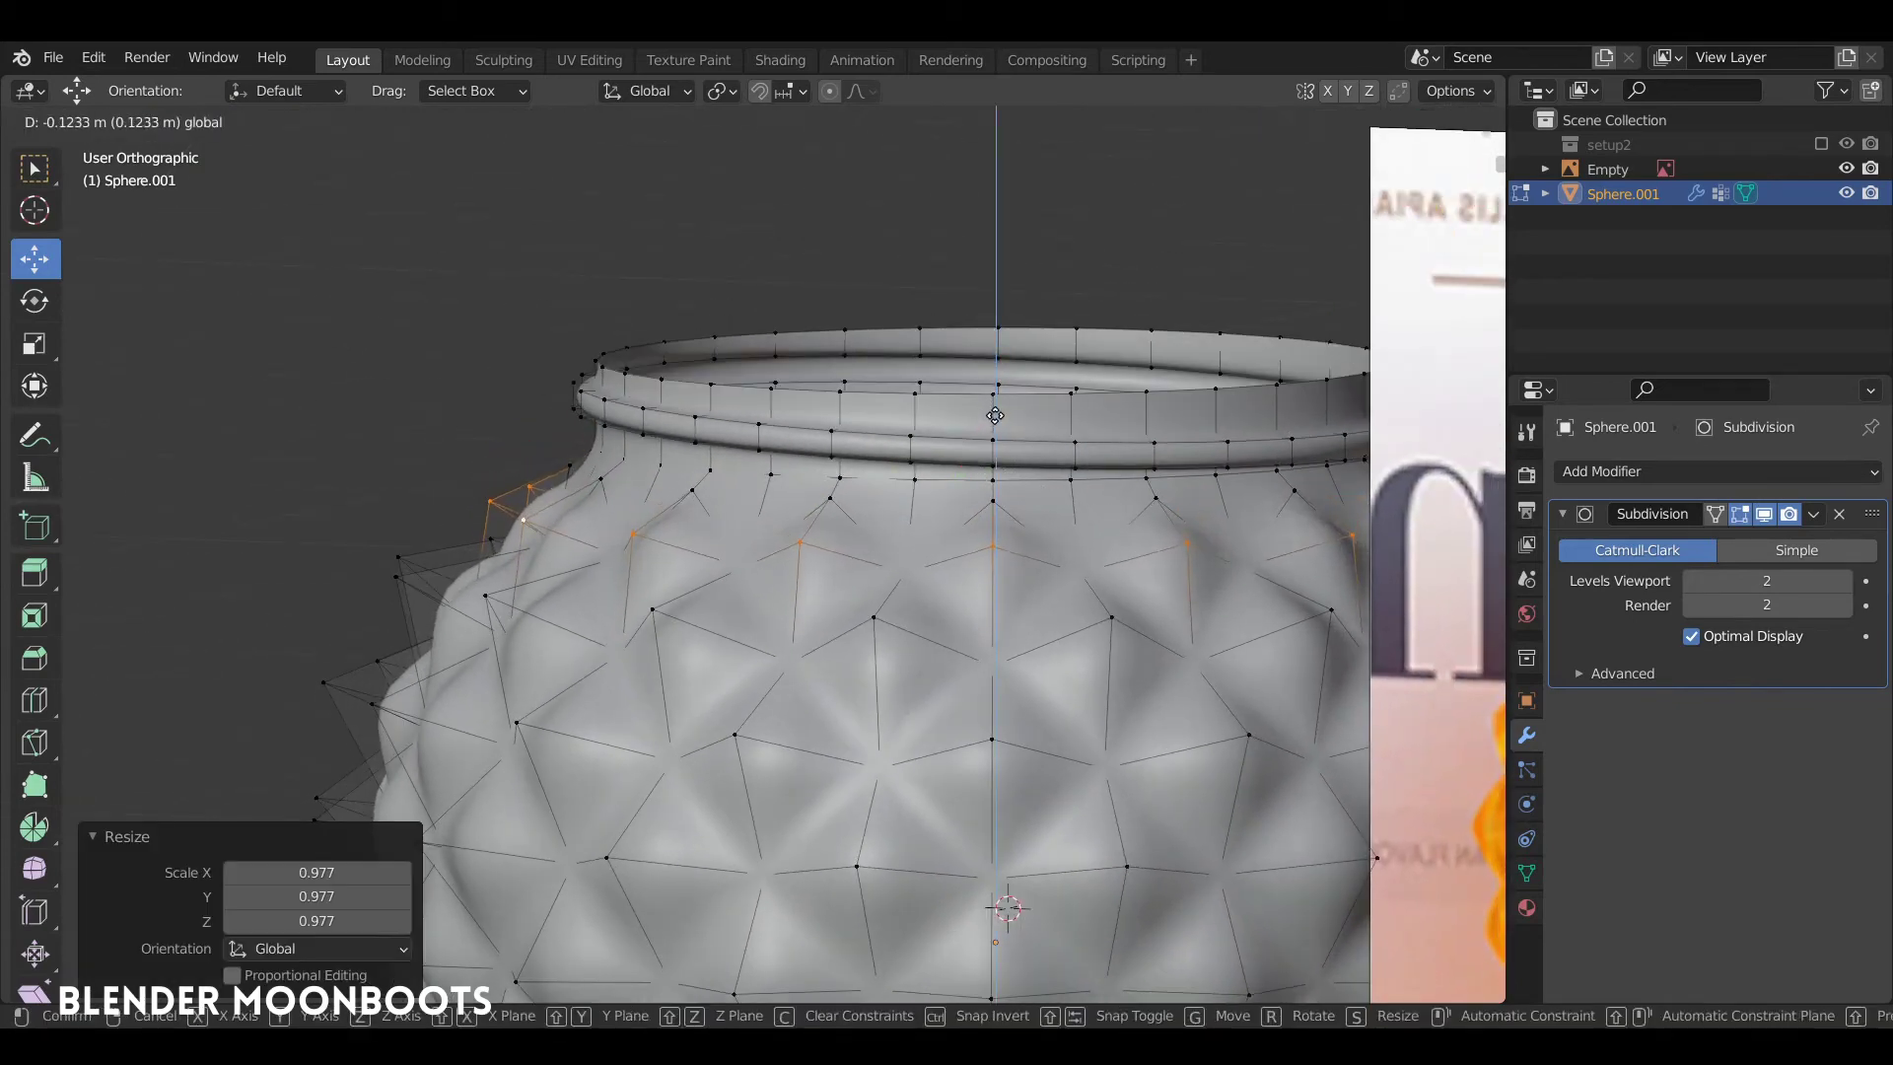
click(1083, 469)
key(Tab)
Raise the lower diamond points 0.1183 m, scale them to 0.952, and return to Object Mode
scroll(1083, 471, down, 4)
mouse_move(1042, 680)
middle_down()
mouse_move(1013, 389)
mouse_move(1039, 408)
middle_up()
key(Tab)
scroll(982, 456, up, 6)
drag(1053, 473, 1075, 412)
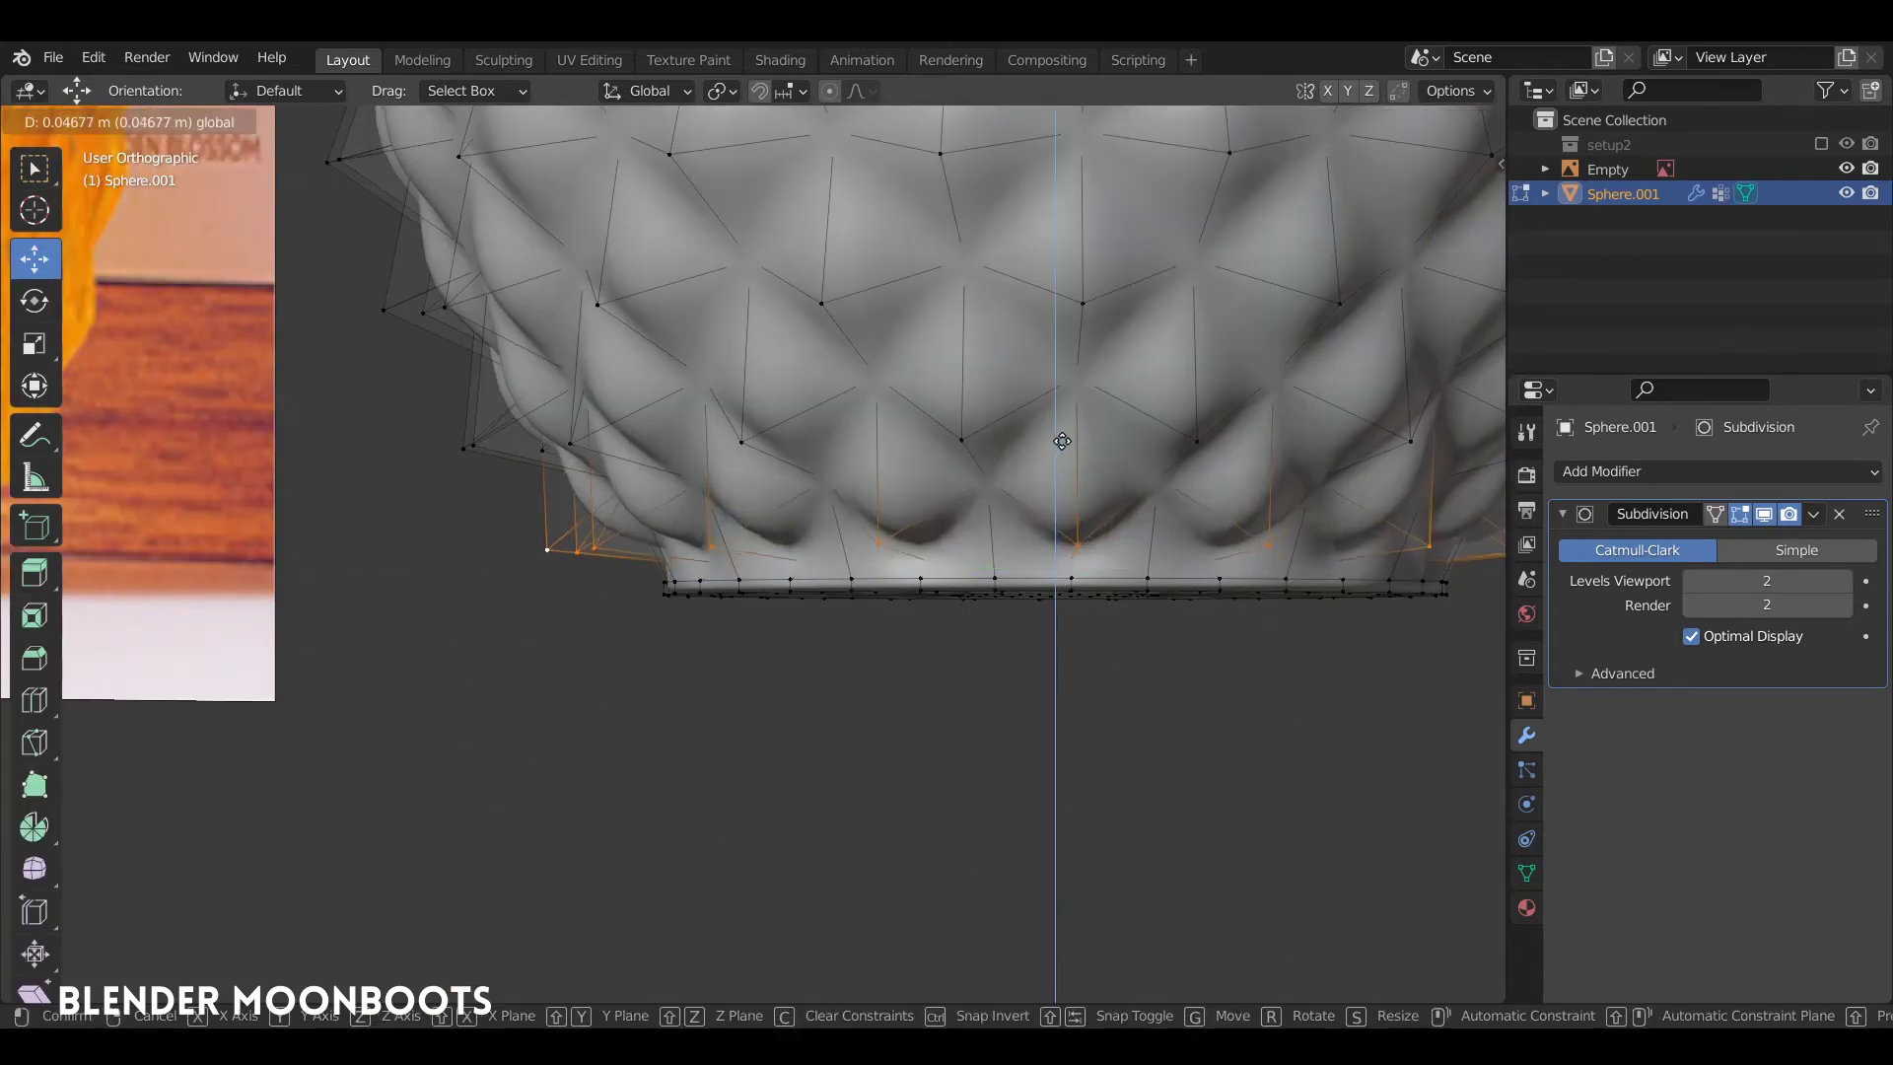
key(s)
click(1213, 456)
scroll(1134, 464, down, 4)
mouse_move(1134, 463)
middle_down()
mouse_move(1039, 559)
mouse_move(976, 481)
mouse_move(1120, 493)
middle_up()
key(Tab)
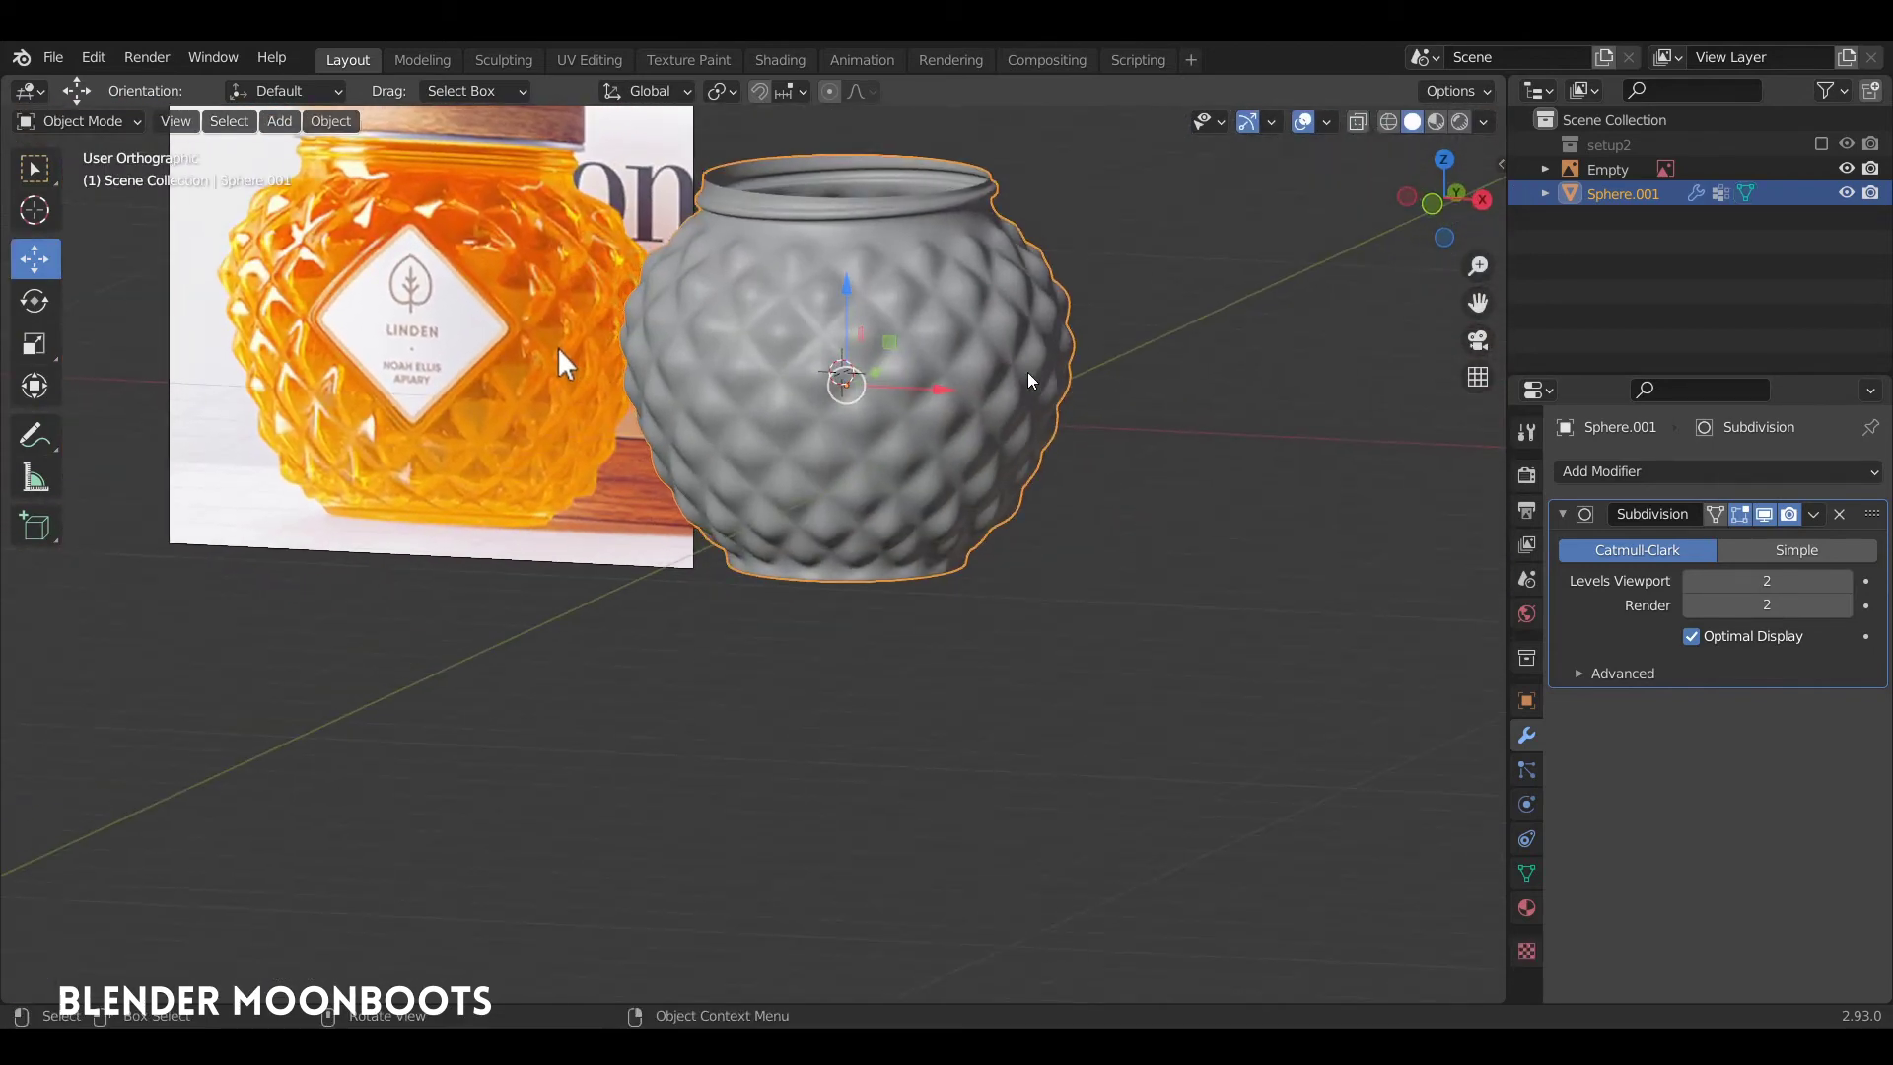
Save the blend file and orbit around the jar on the wooden table
scroll(1028, 380, up, 2)
middle_drag(1027, 380, 1141, 368)
key(ctrl+s)
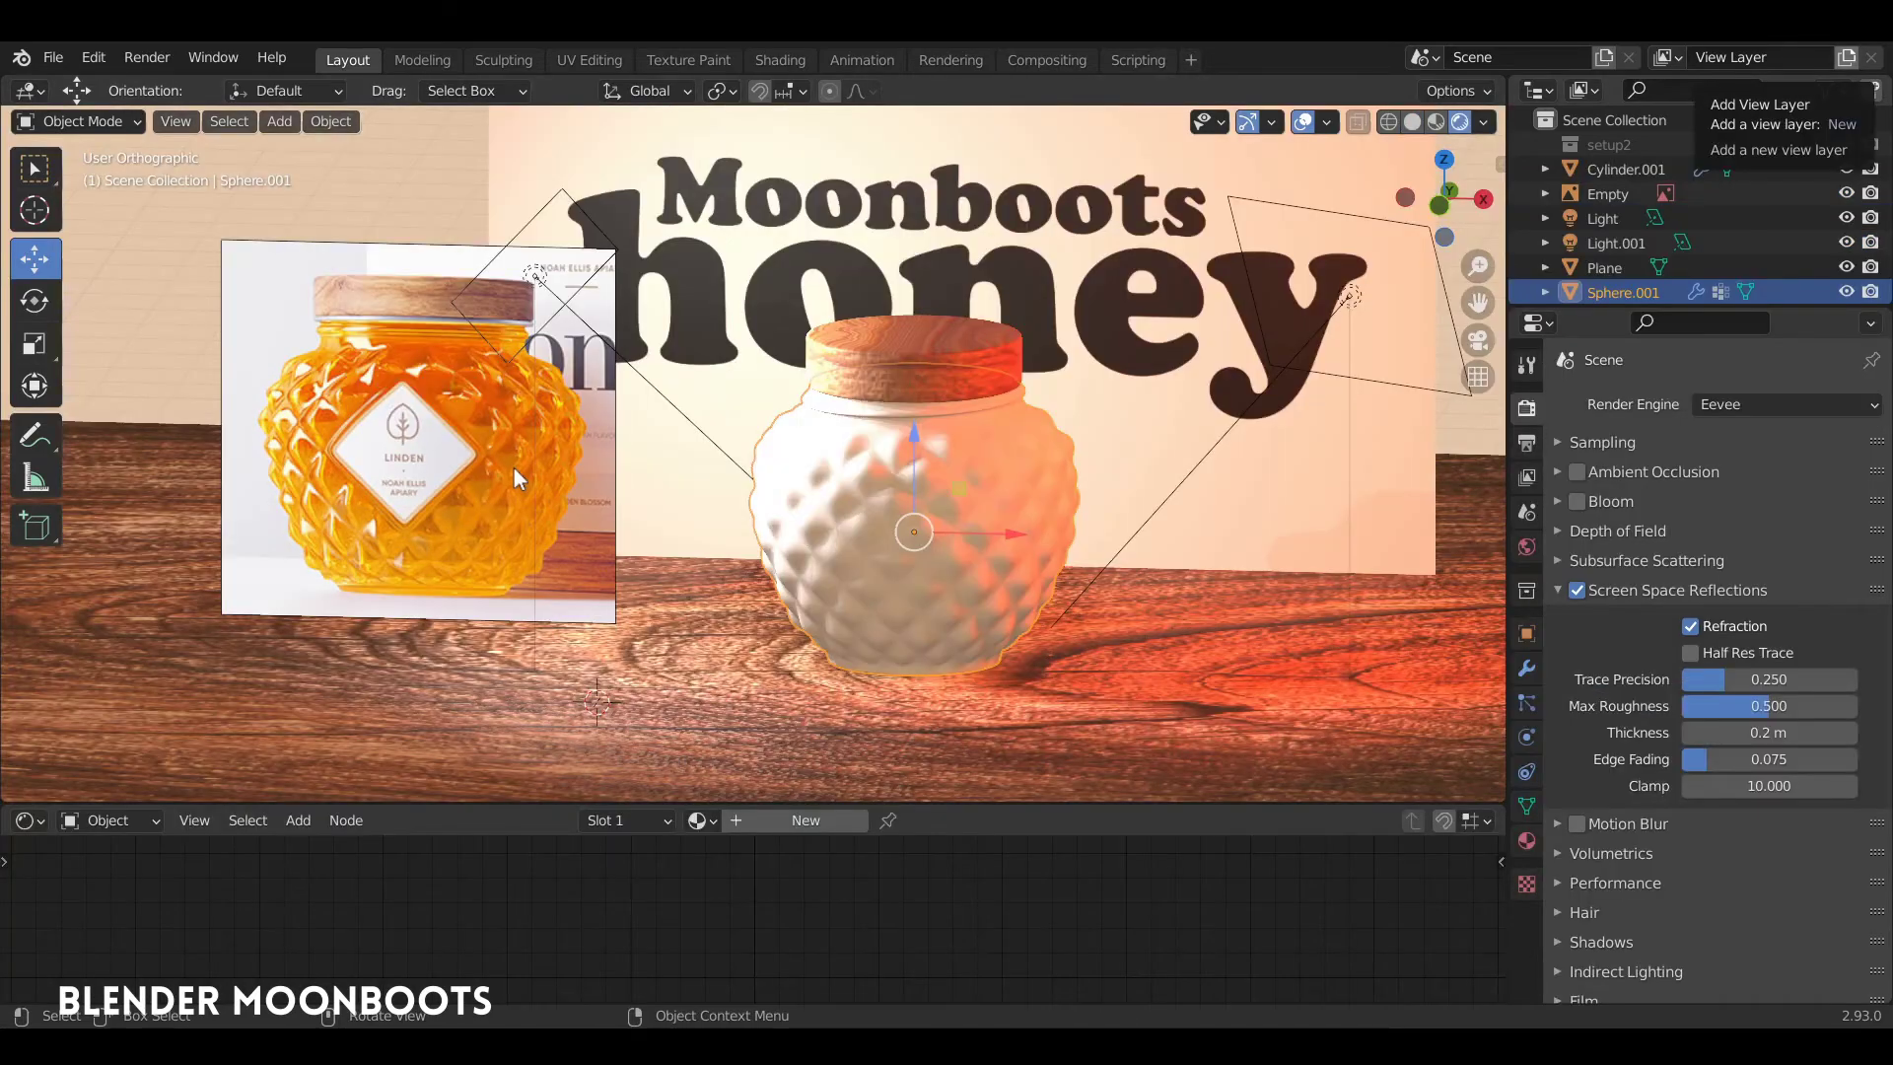
click(909, 729)
mouse_move(909, 530)
middle_down()
mouse_move(955, 464)
mouse_move(932, 490)
middle_up()
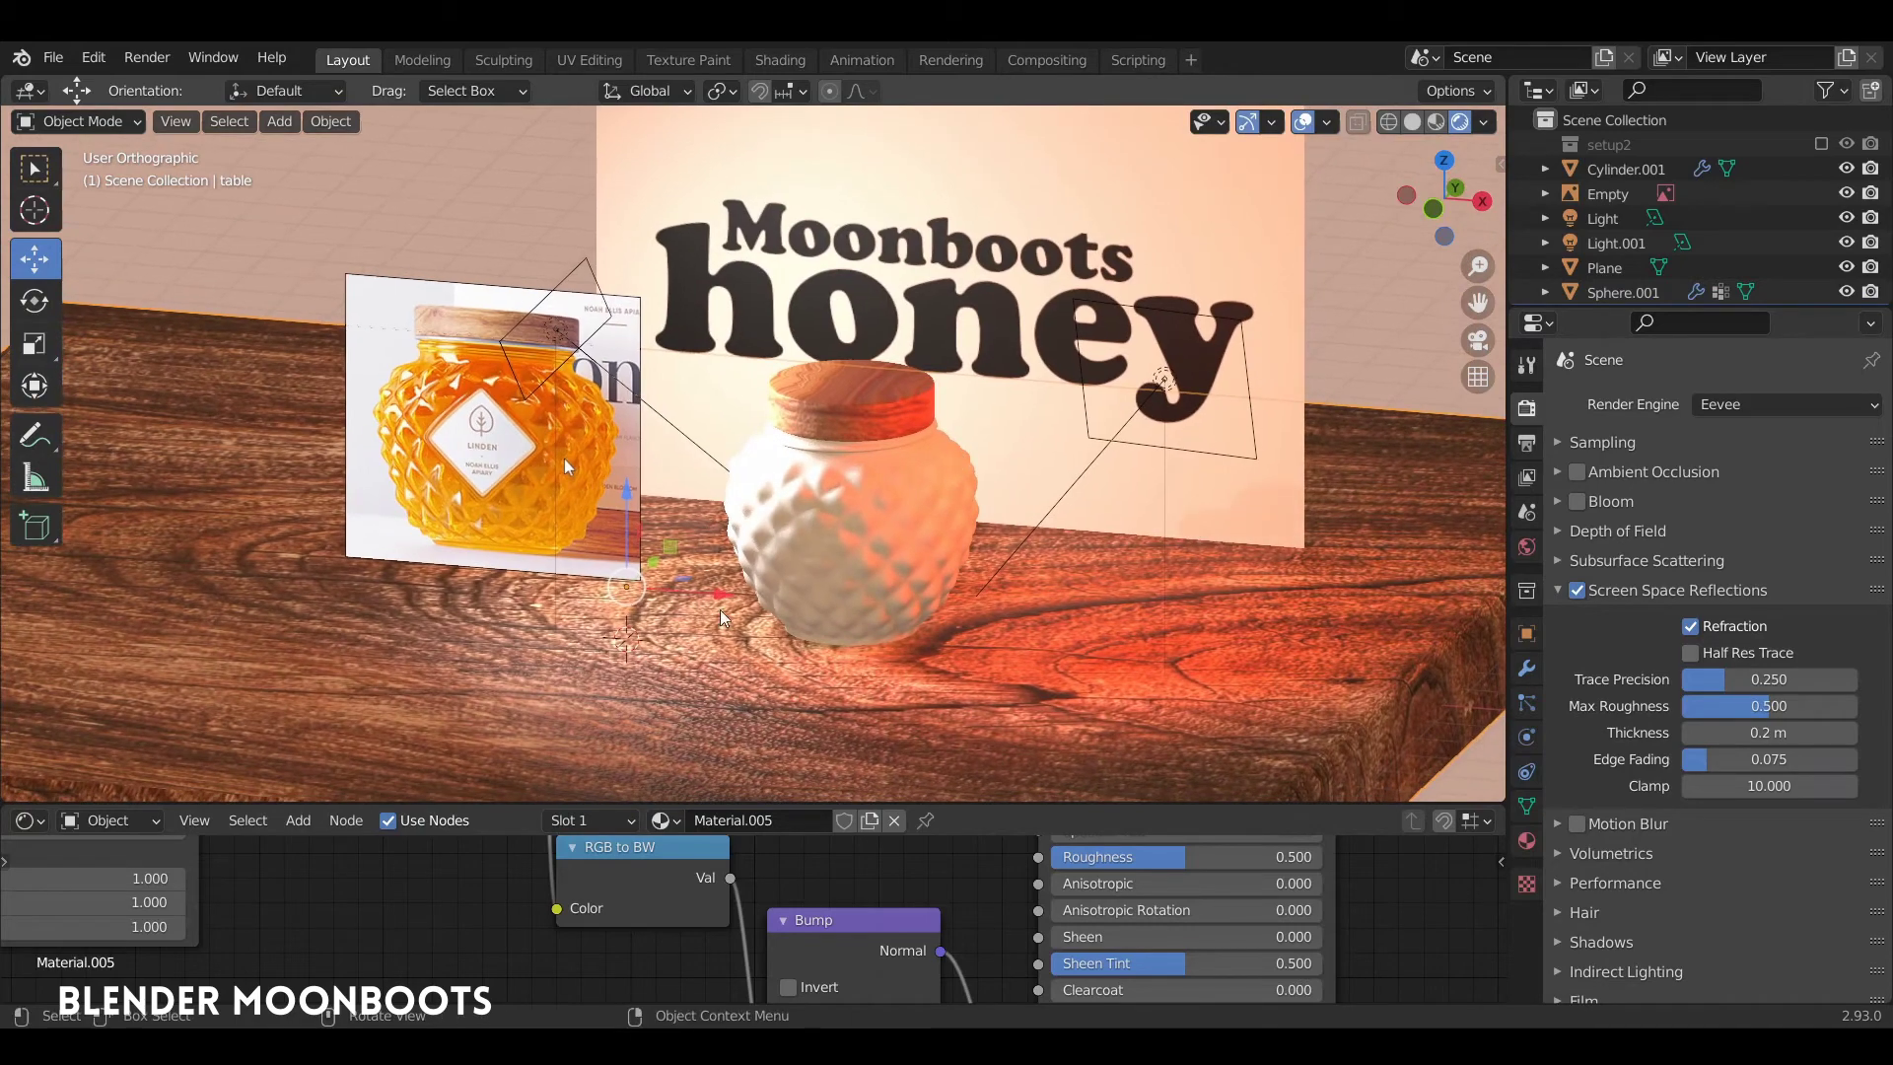
mouse_move(784, 611)
middle_down()
mouse_move(901, 614)
mouse_move(836, 641)
mouse_move(885, 624)
mouse_move(765, 621)
mouse_move(691, 512)
middle_up()
Set the area light to an orange-red colour at 1000 W power
click(568, 311)
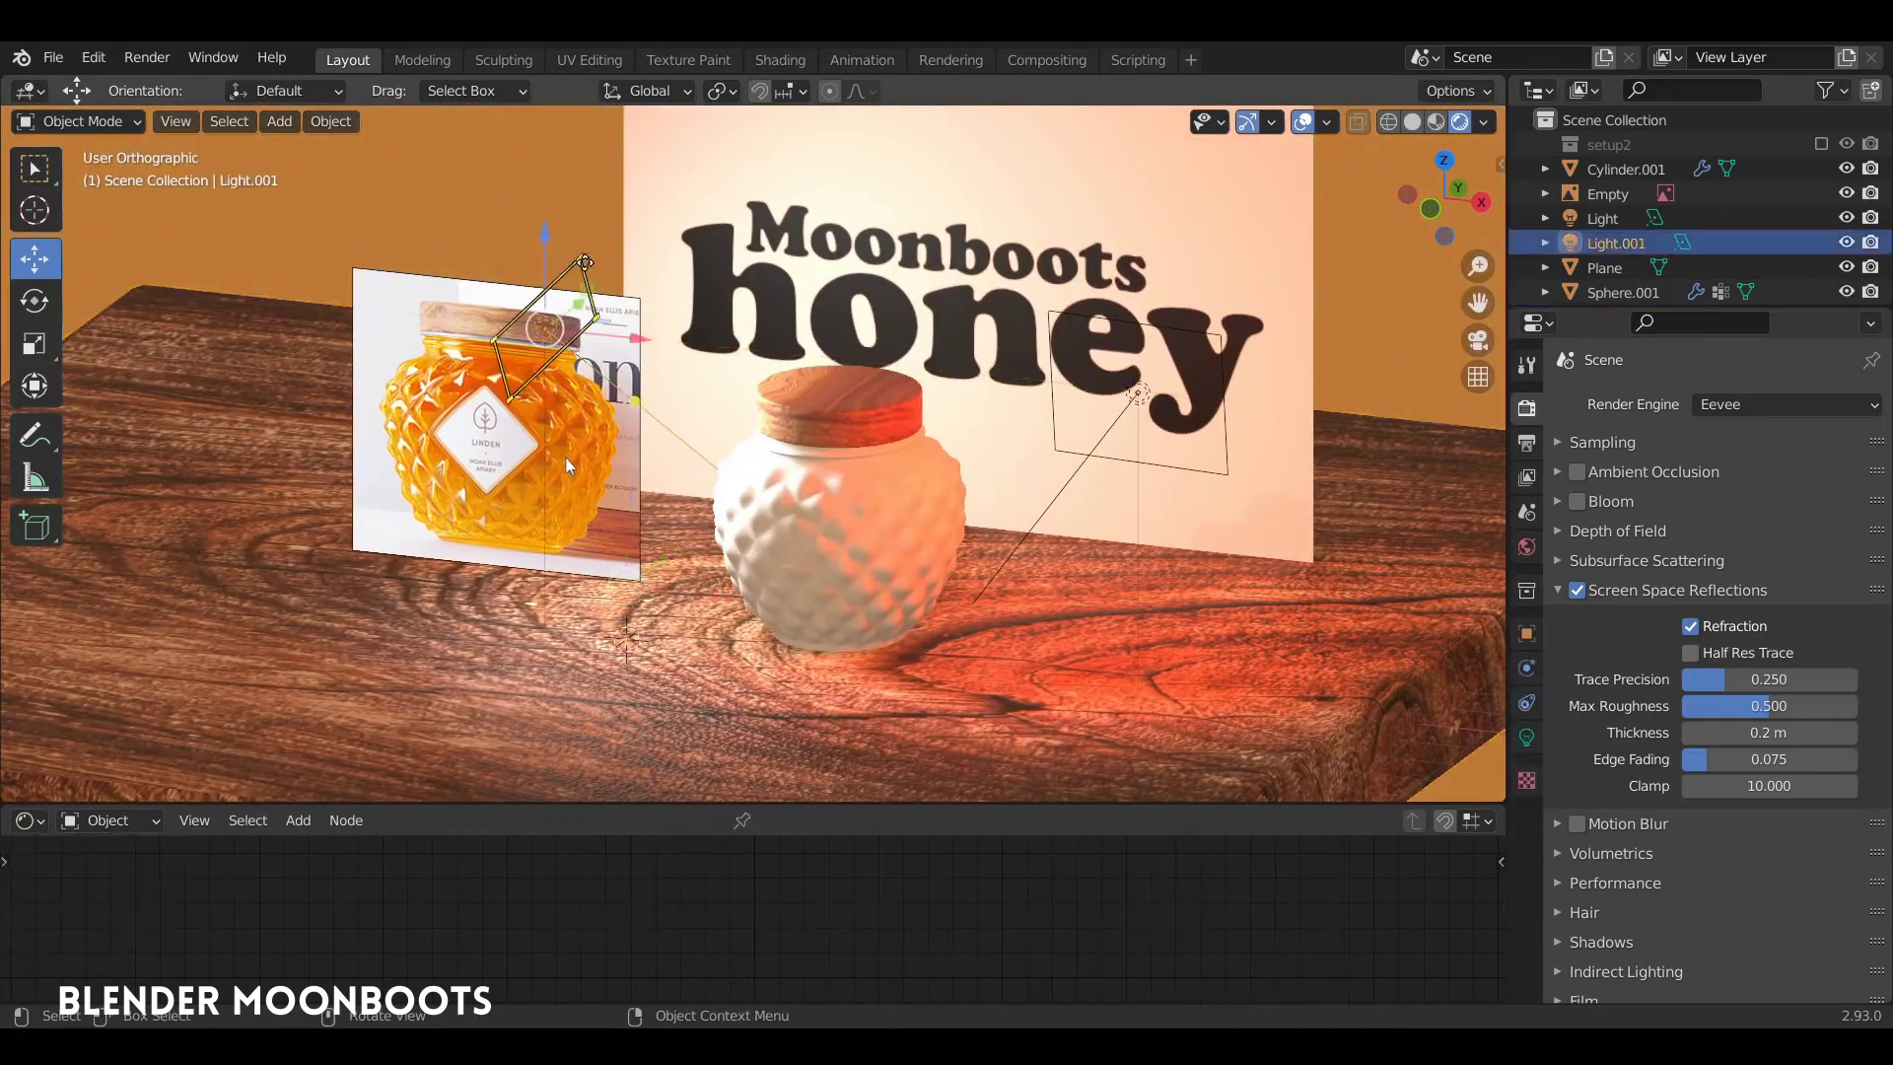
mouse_move(566, 459)
middle_down()
mouse_move(614, 493)
mouse_move(913, 306)
mouse_move(810, 308)
middle_up()
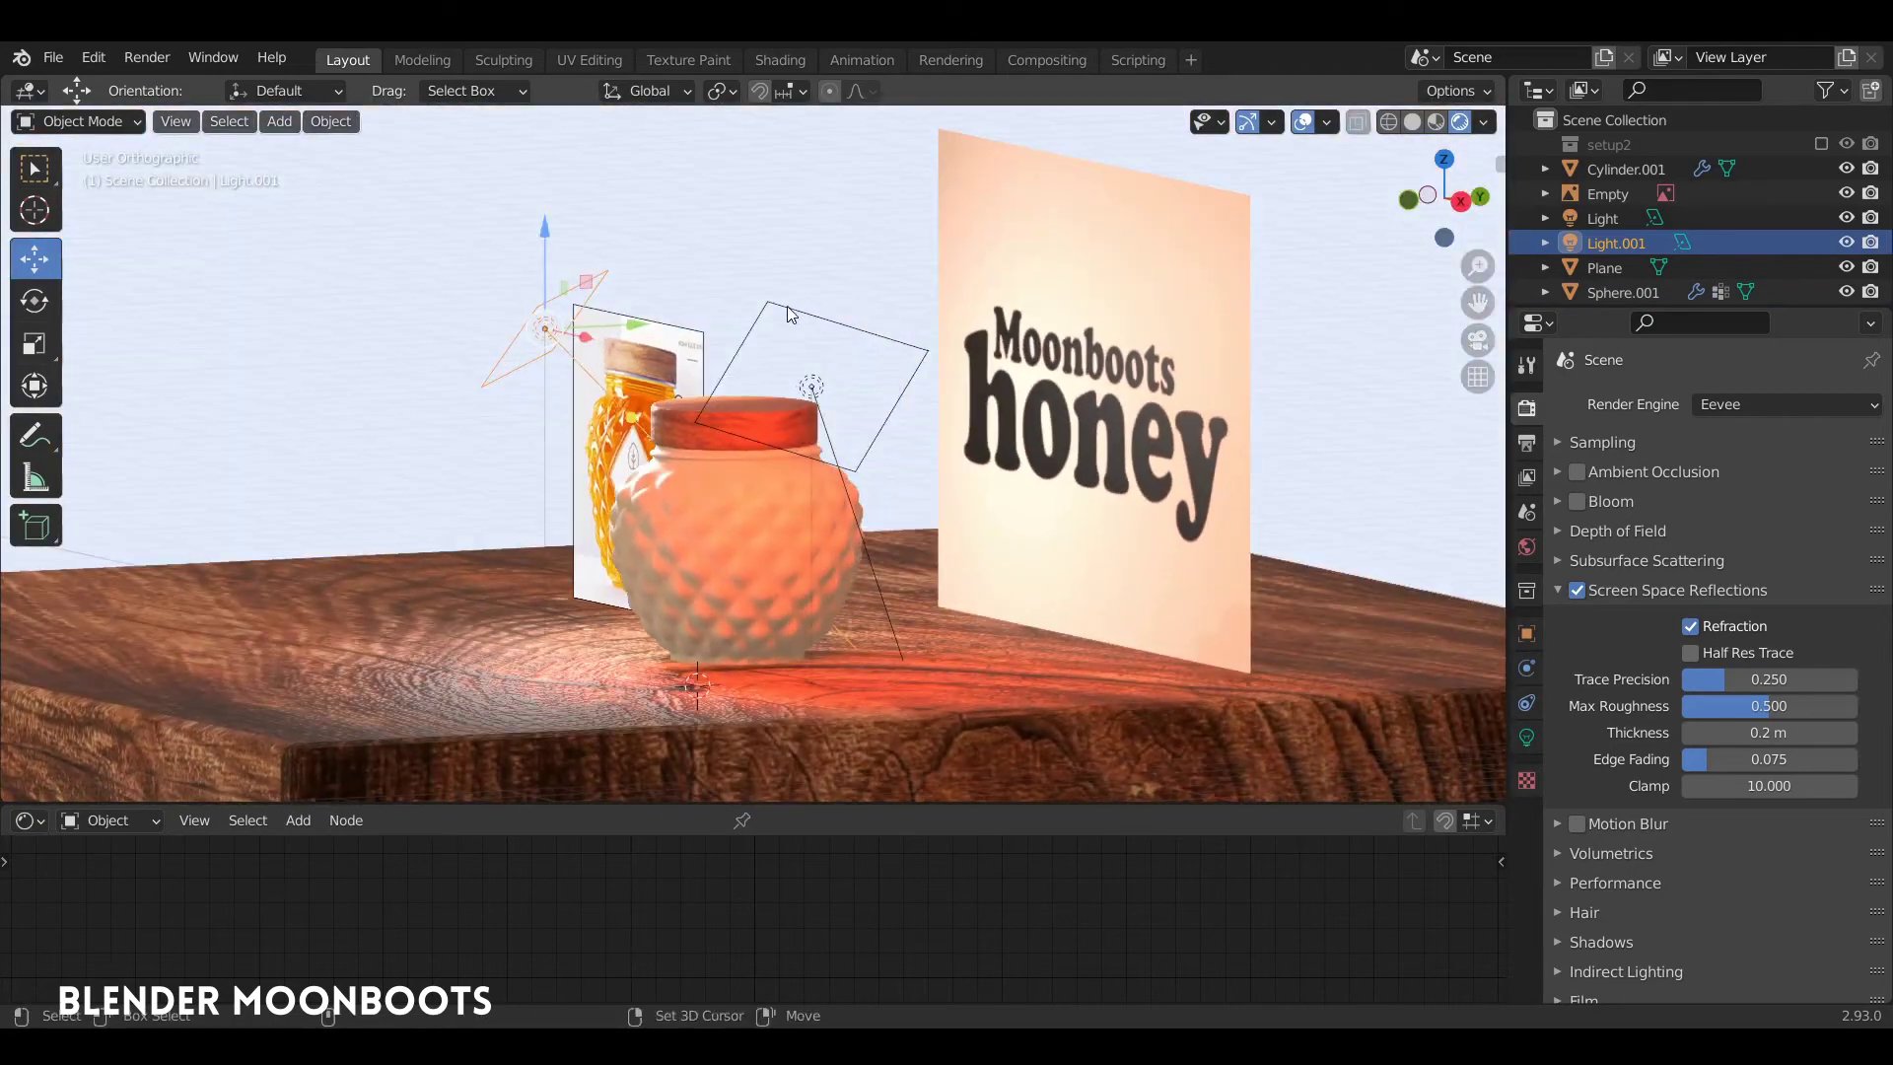
shift+click(810, 308)
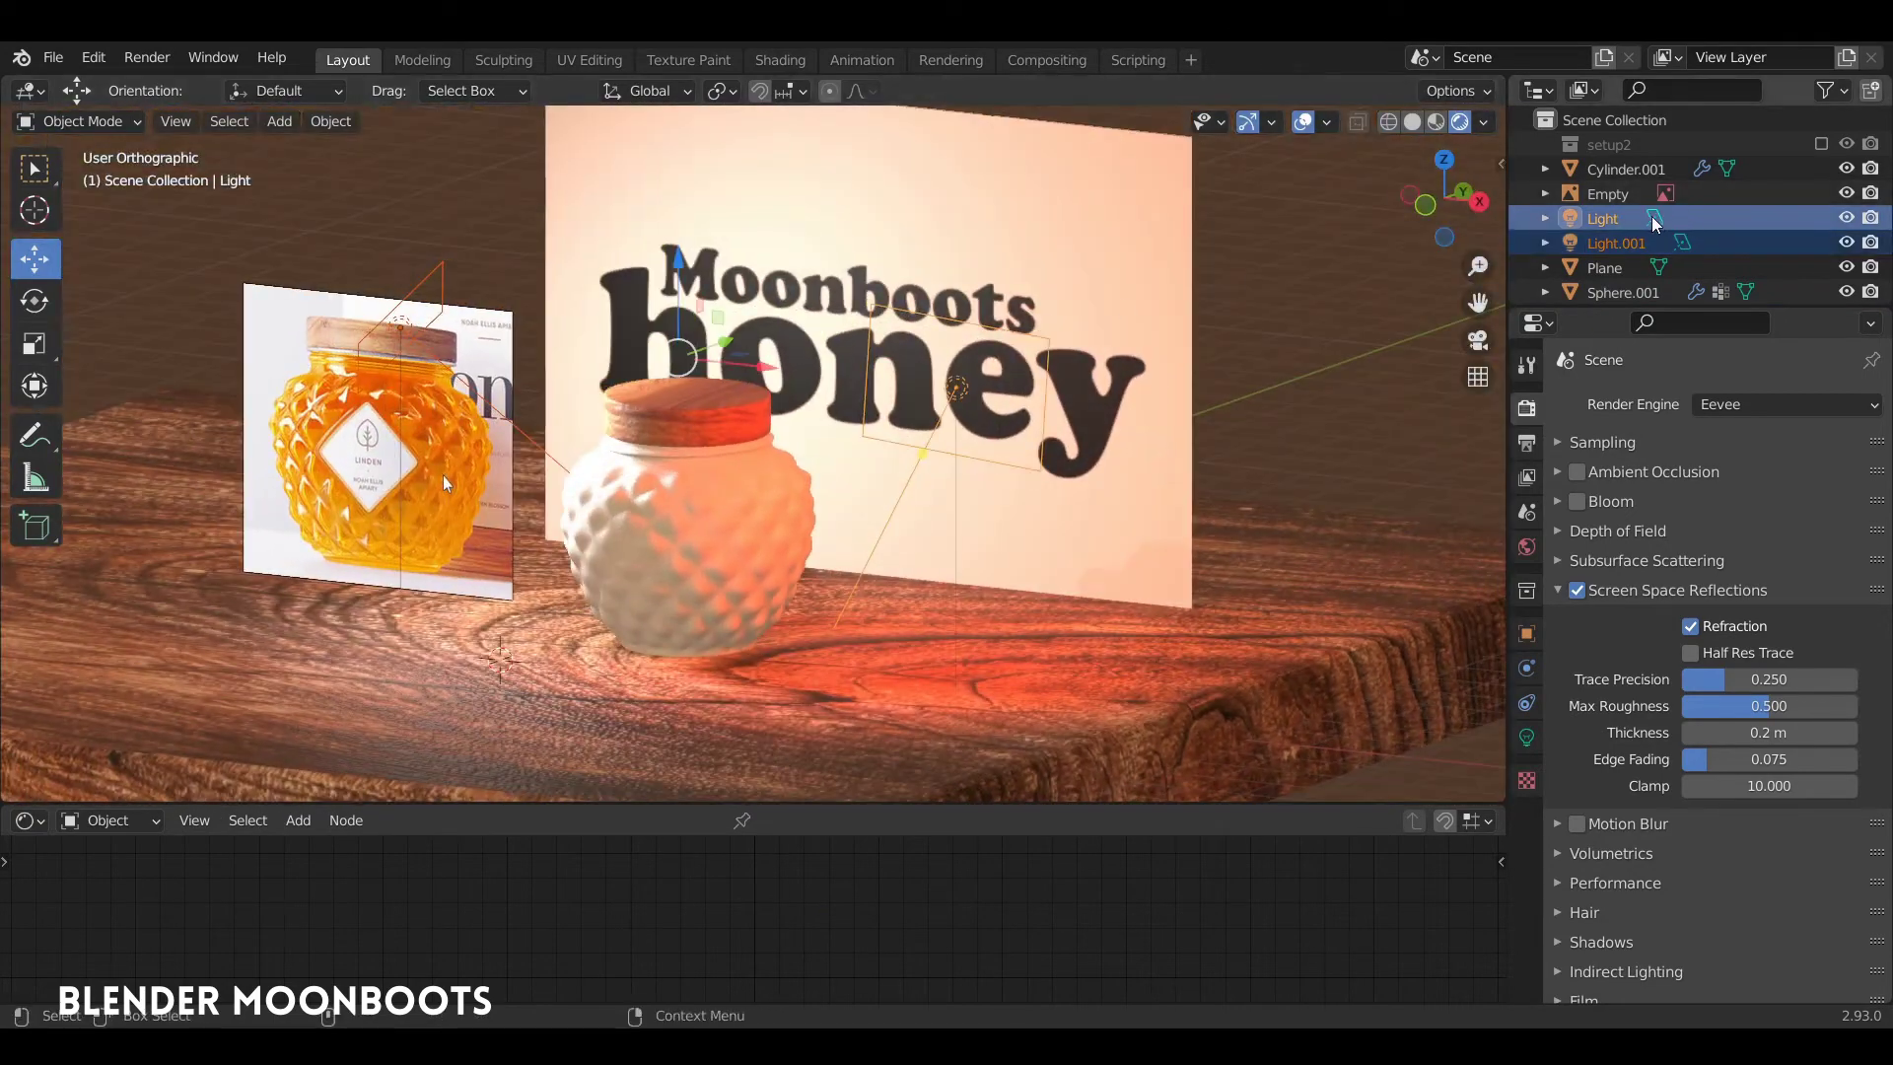
click(1657, 221)
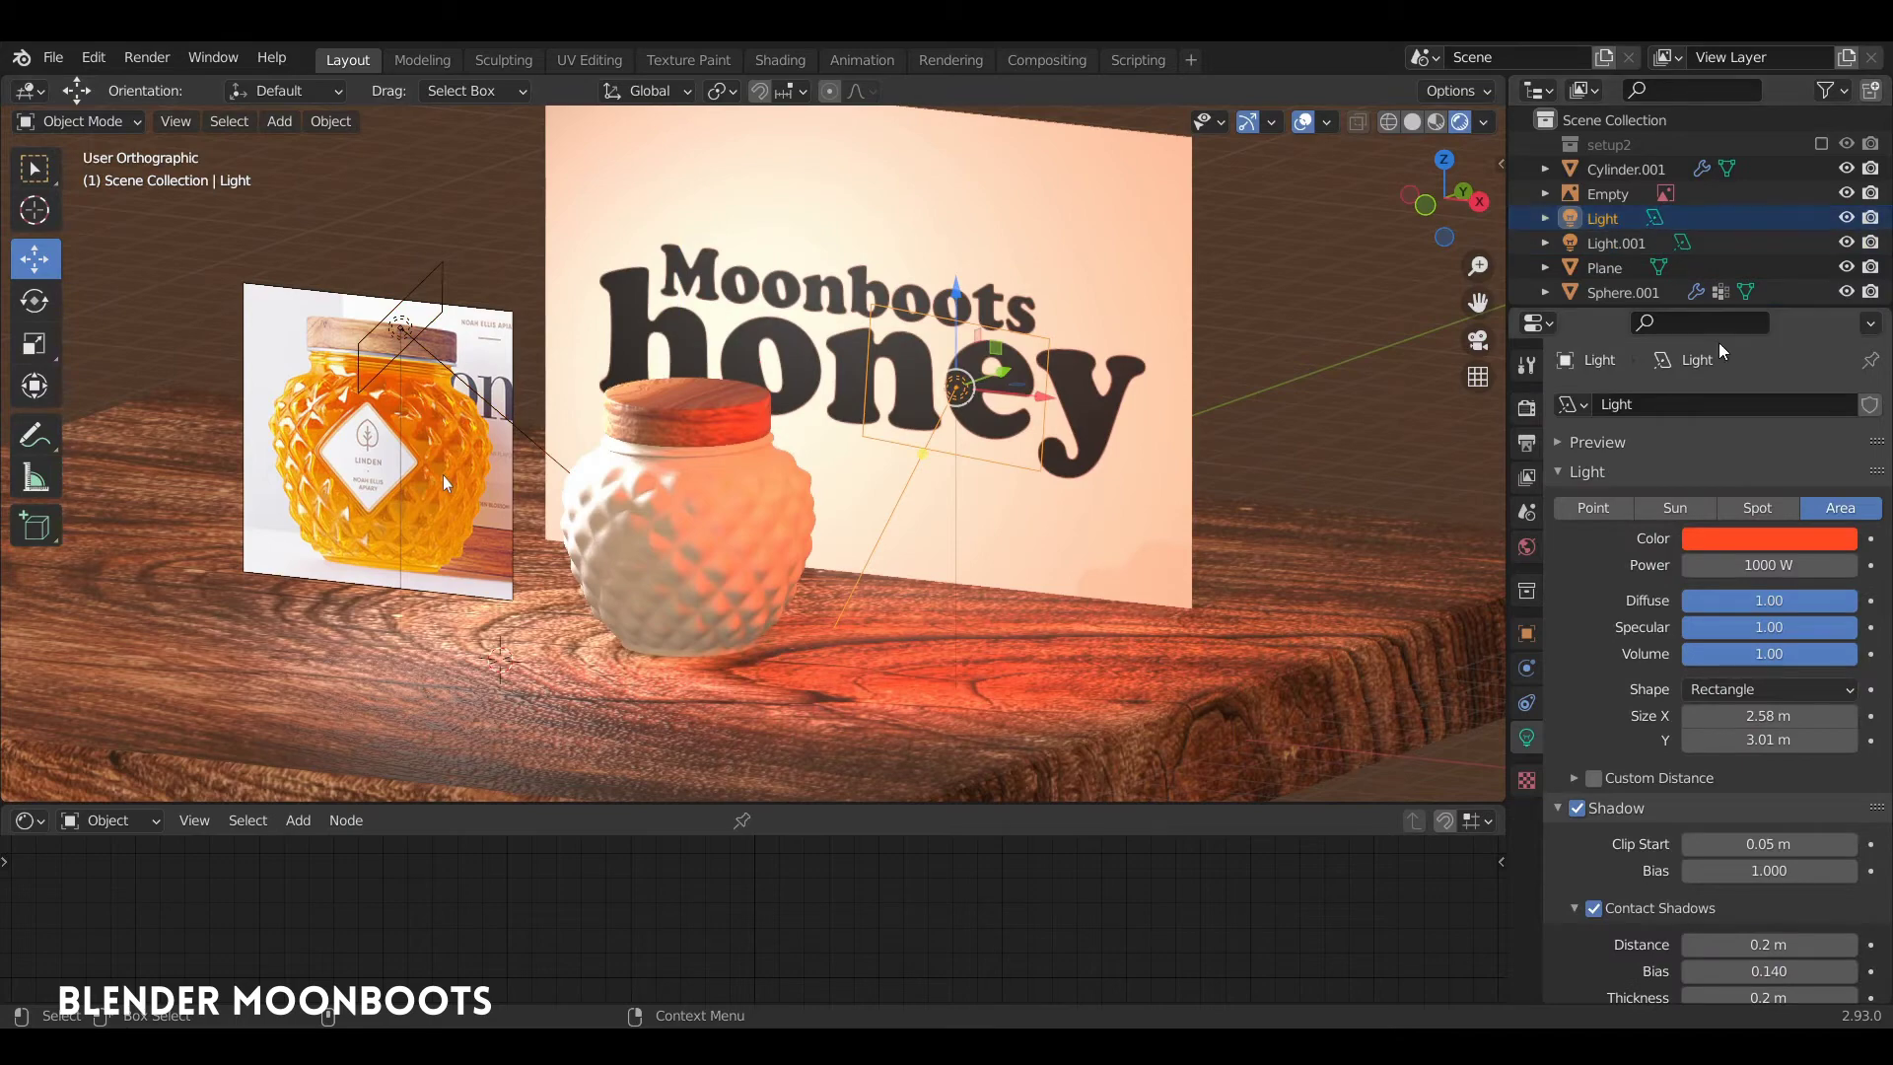
mouse_move(442, 475)
middle_down()
mouse_move(269, 543)
mouse_move(269, 564)
middle_up()
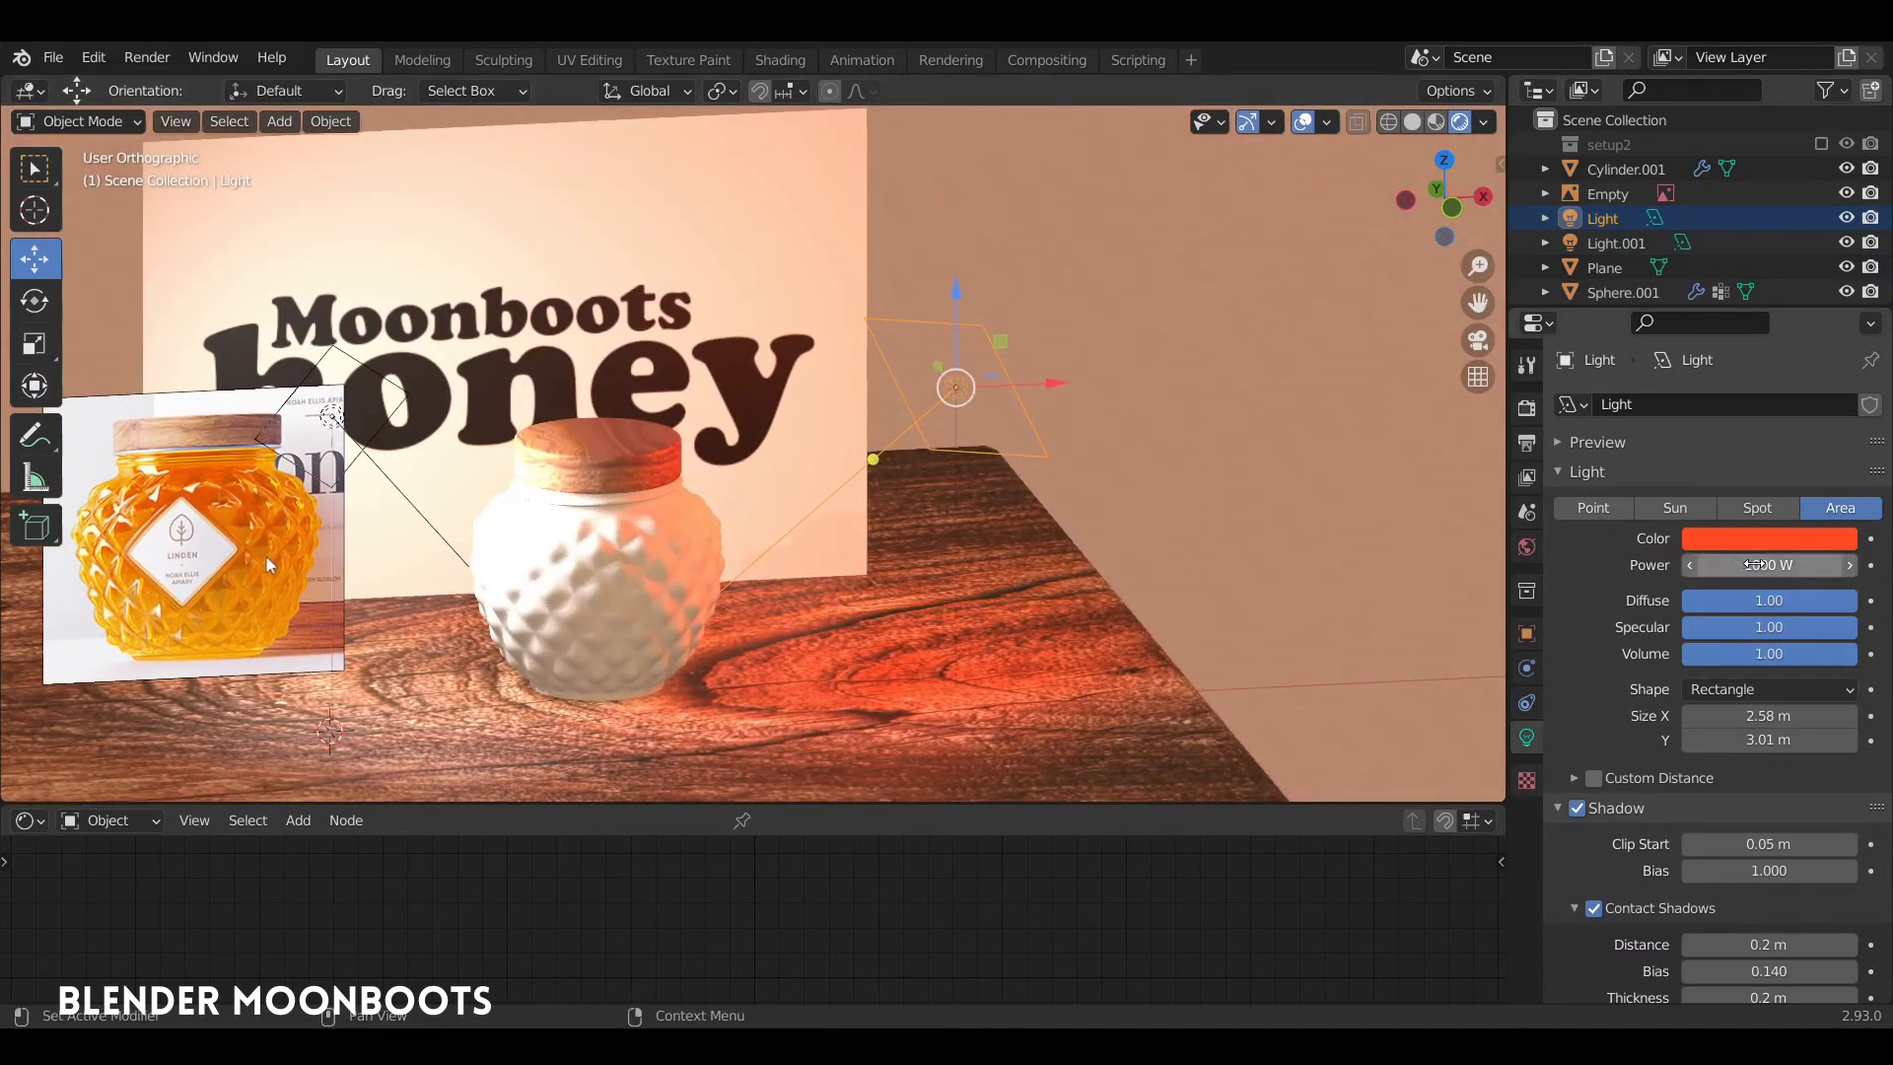
mouse_move(1114, 487)
middle_down()
mouse_move(1139, 475)
mouse_move(980, 482)
middle_up()
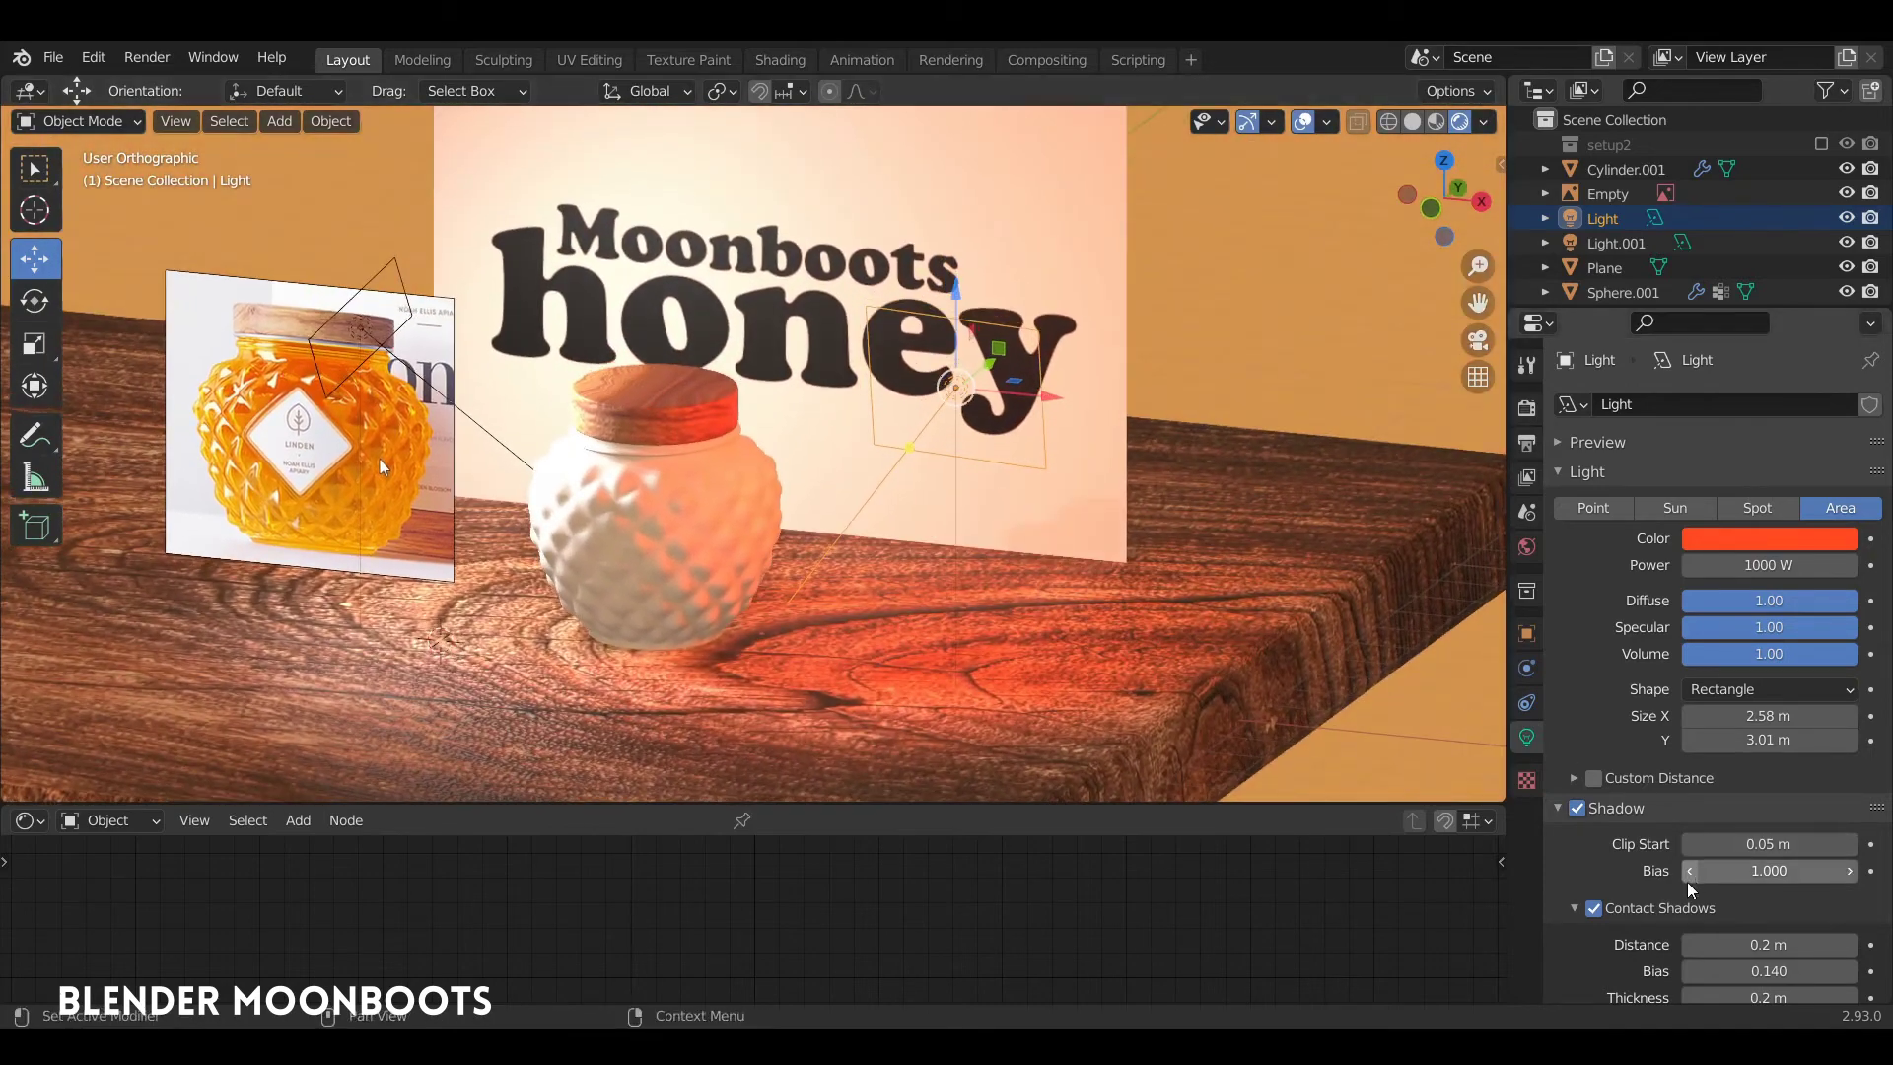
Select the second, white 700 W area light and enlarge the node editor
middle_drag(981, 485, 418, 494)
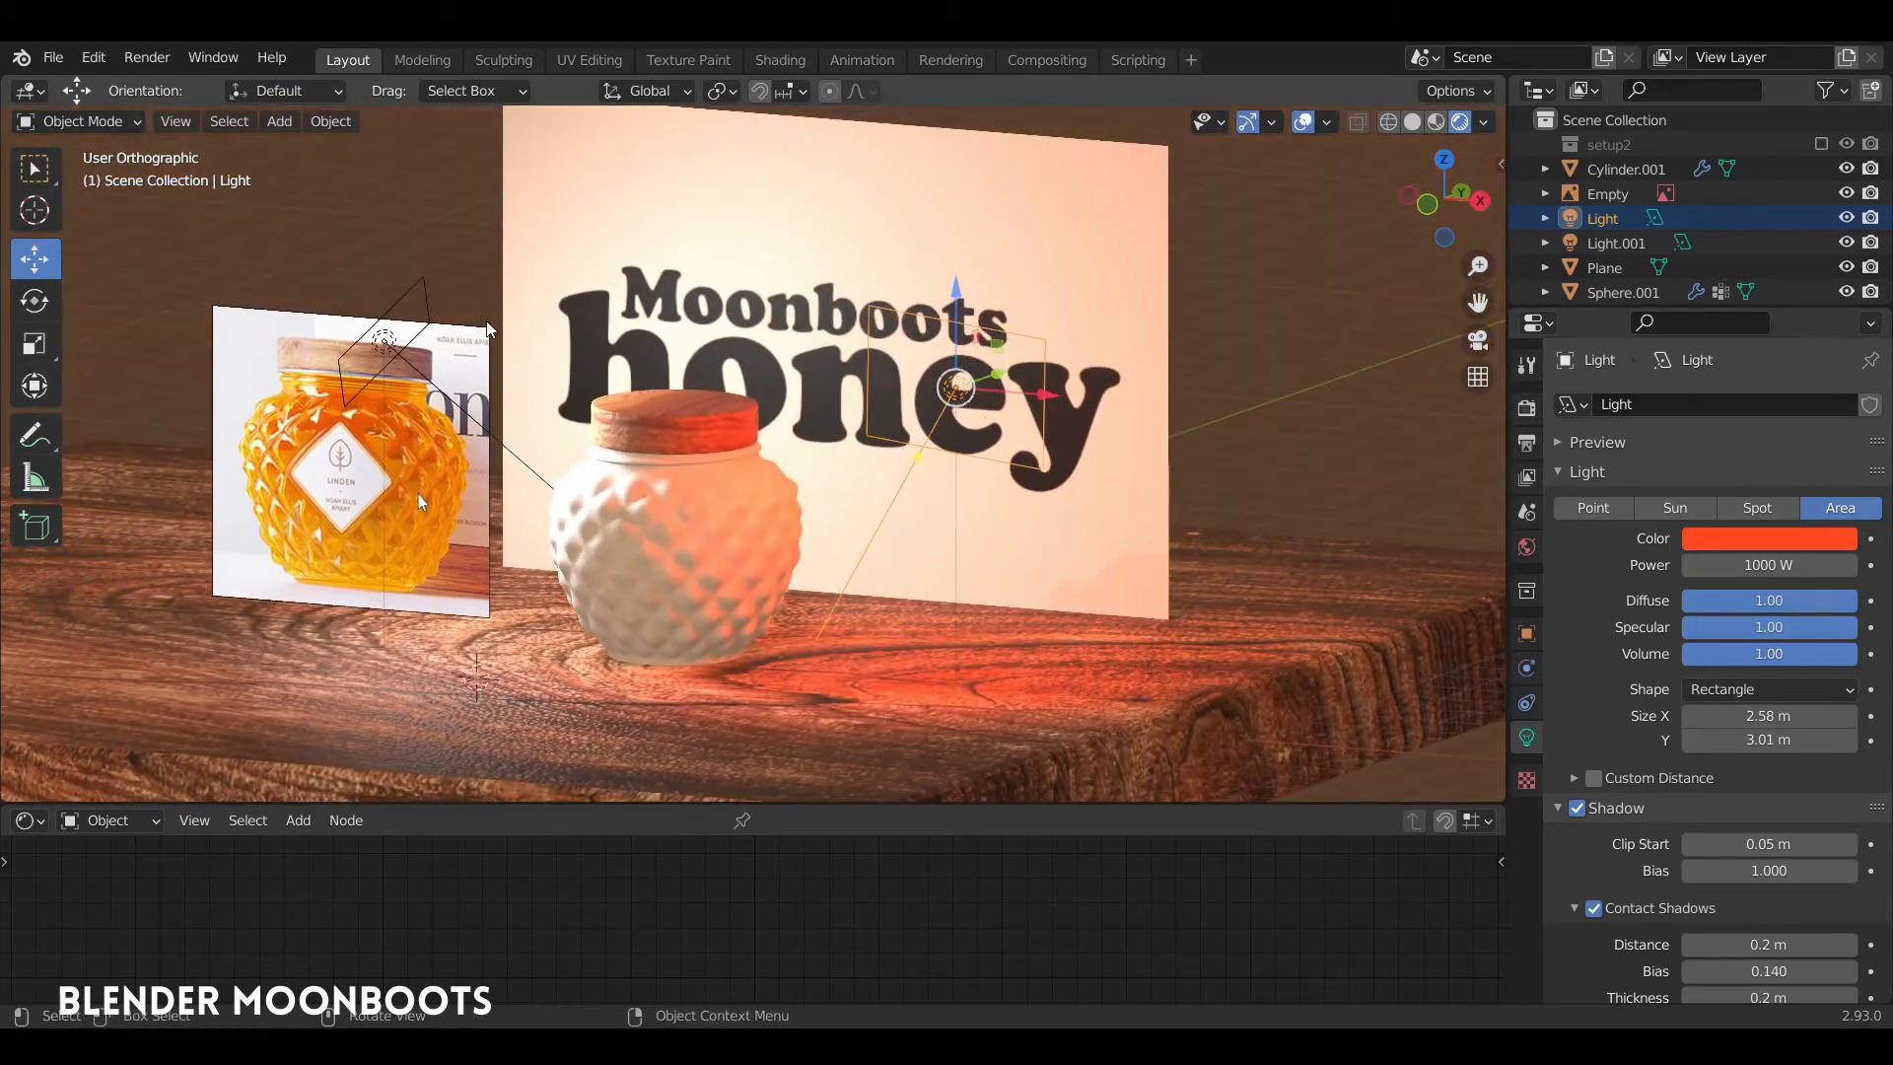
click(418, 496)
middle_drag(769, 434, 902, 414)
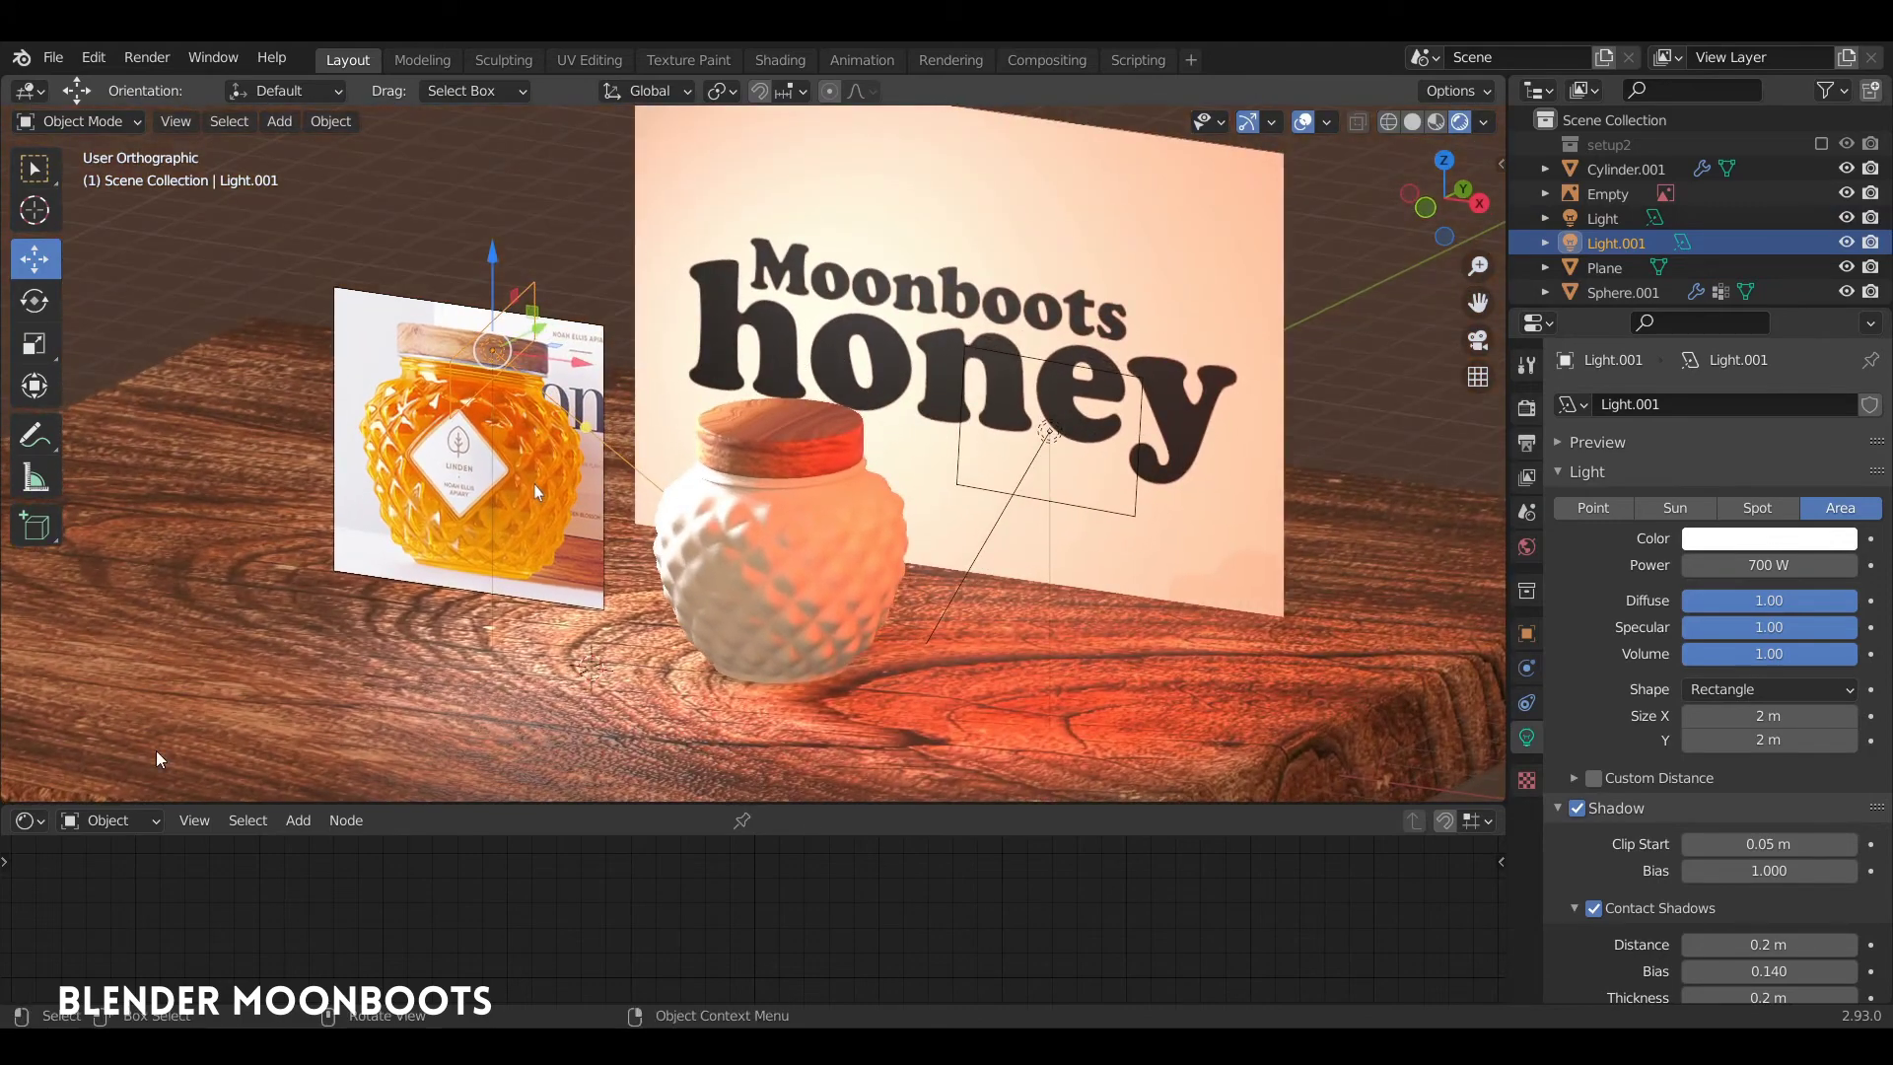
drag(106, 801, 24, 712)
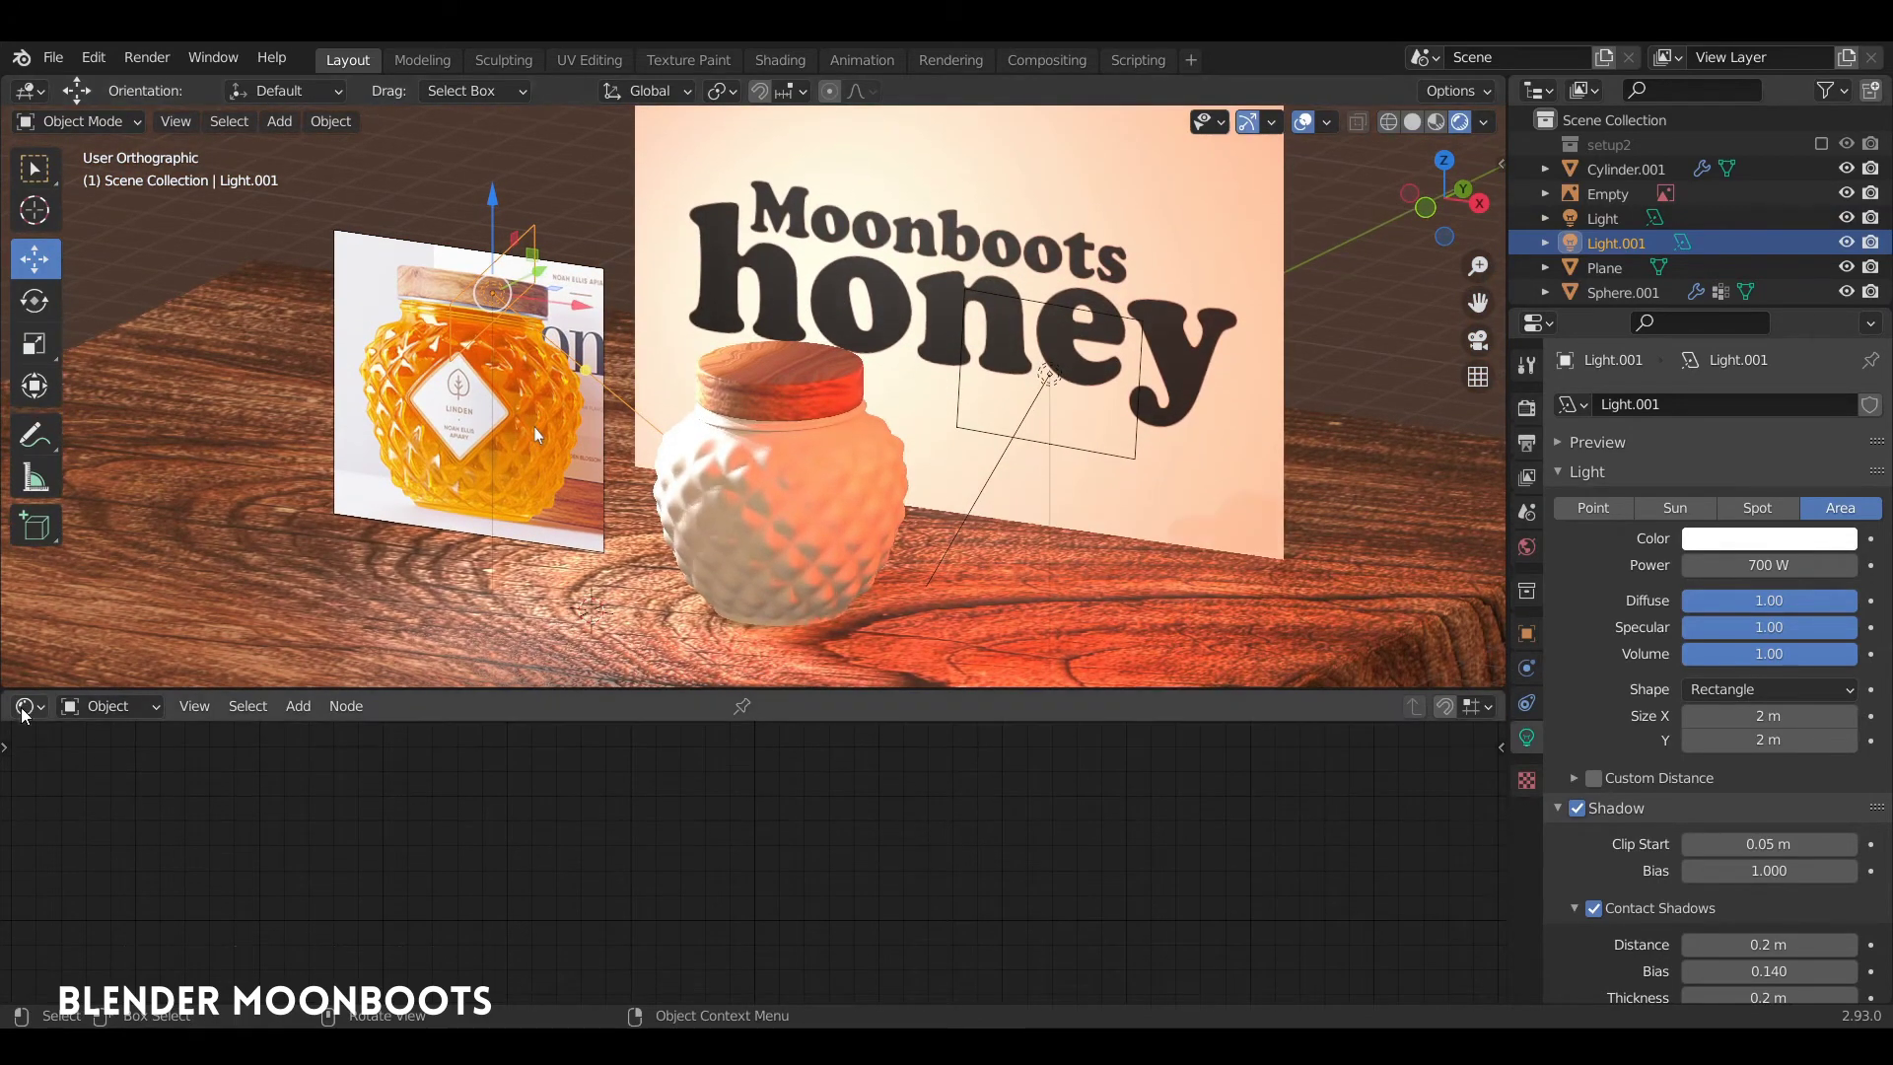
Show the World shader nodes in a larger editor, fit them to view, and nudge the Background node
click(109, 706)
click(118, 760)
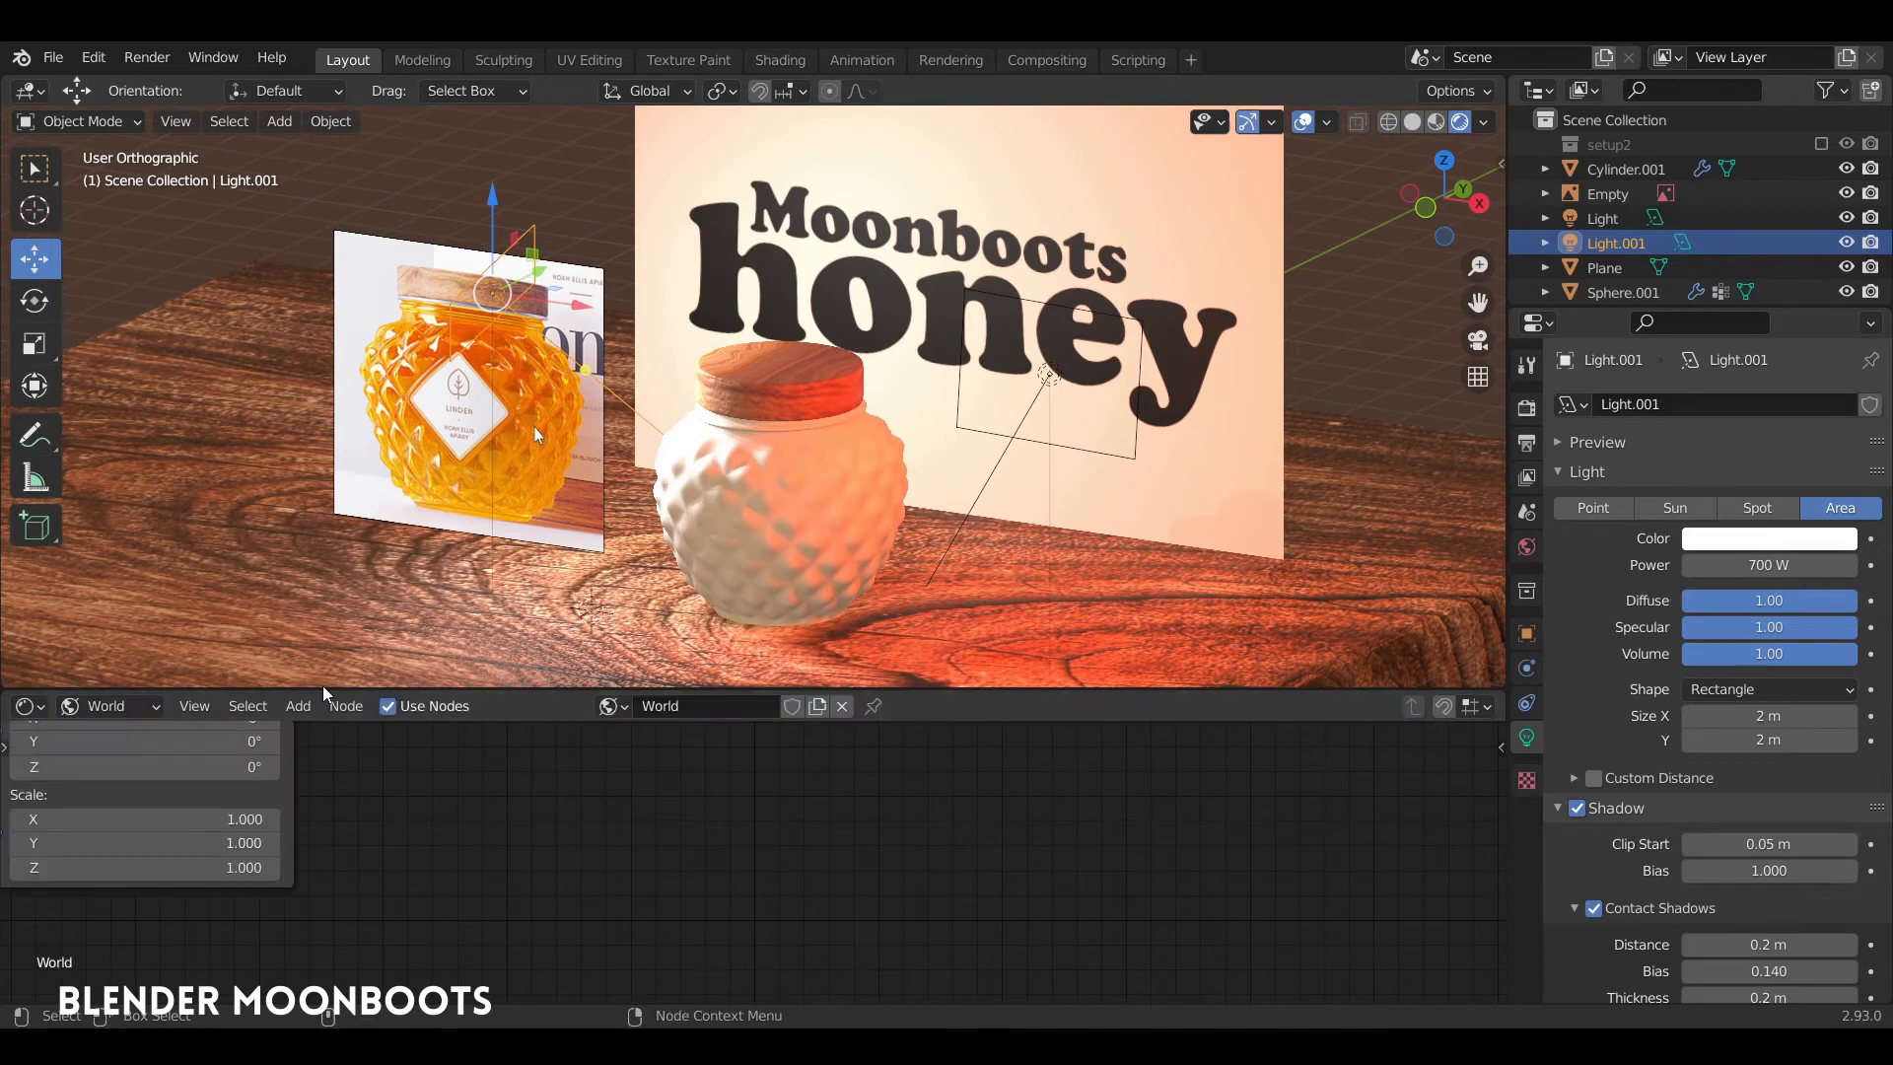
drag(326, 688, 326, 455)
key(Home)
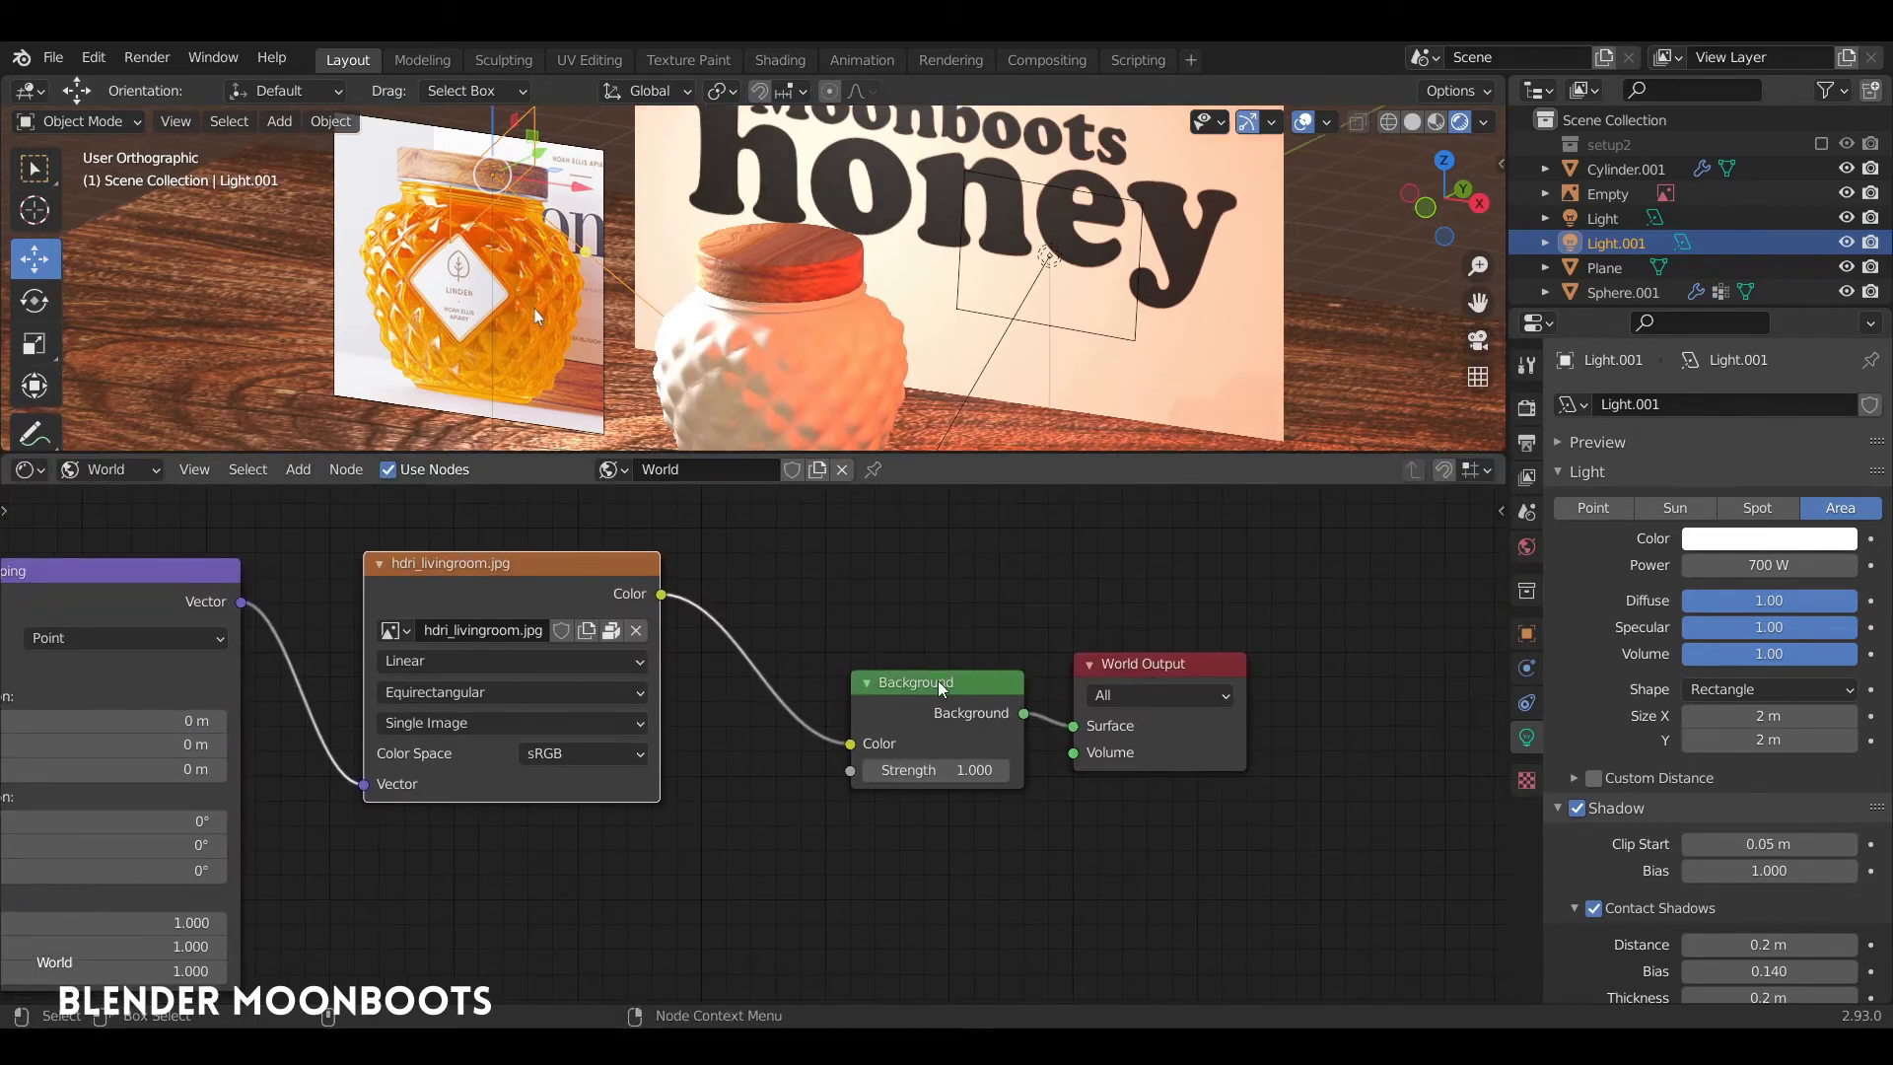
drag(941, 678, 944, 668)
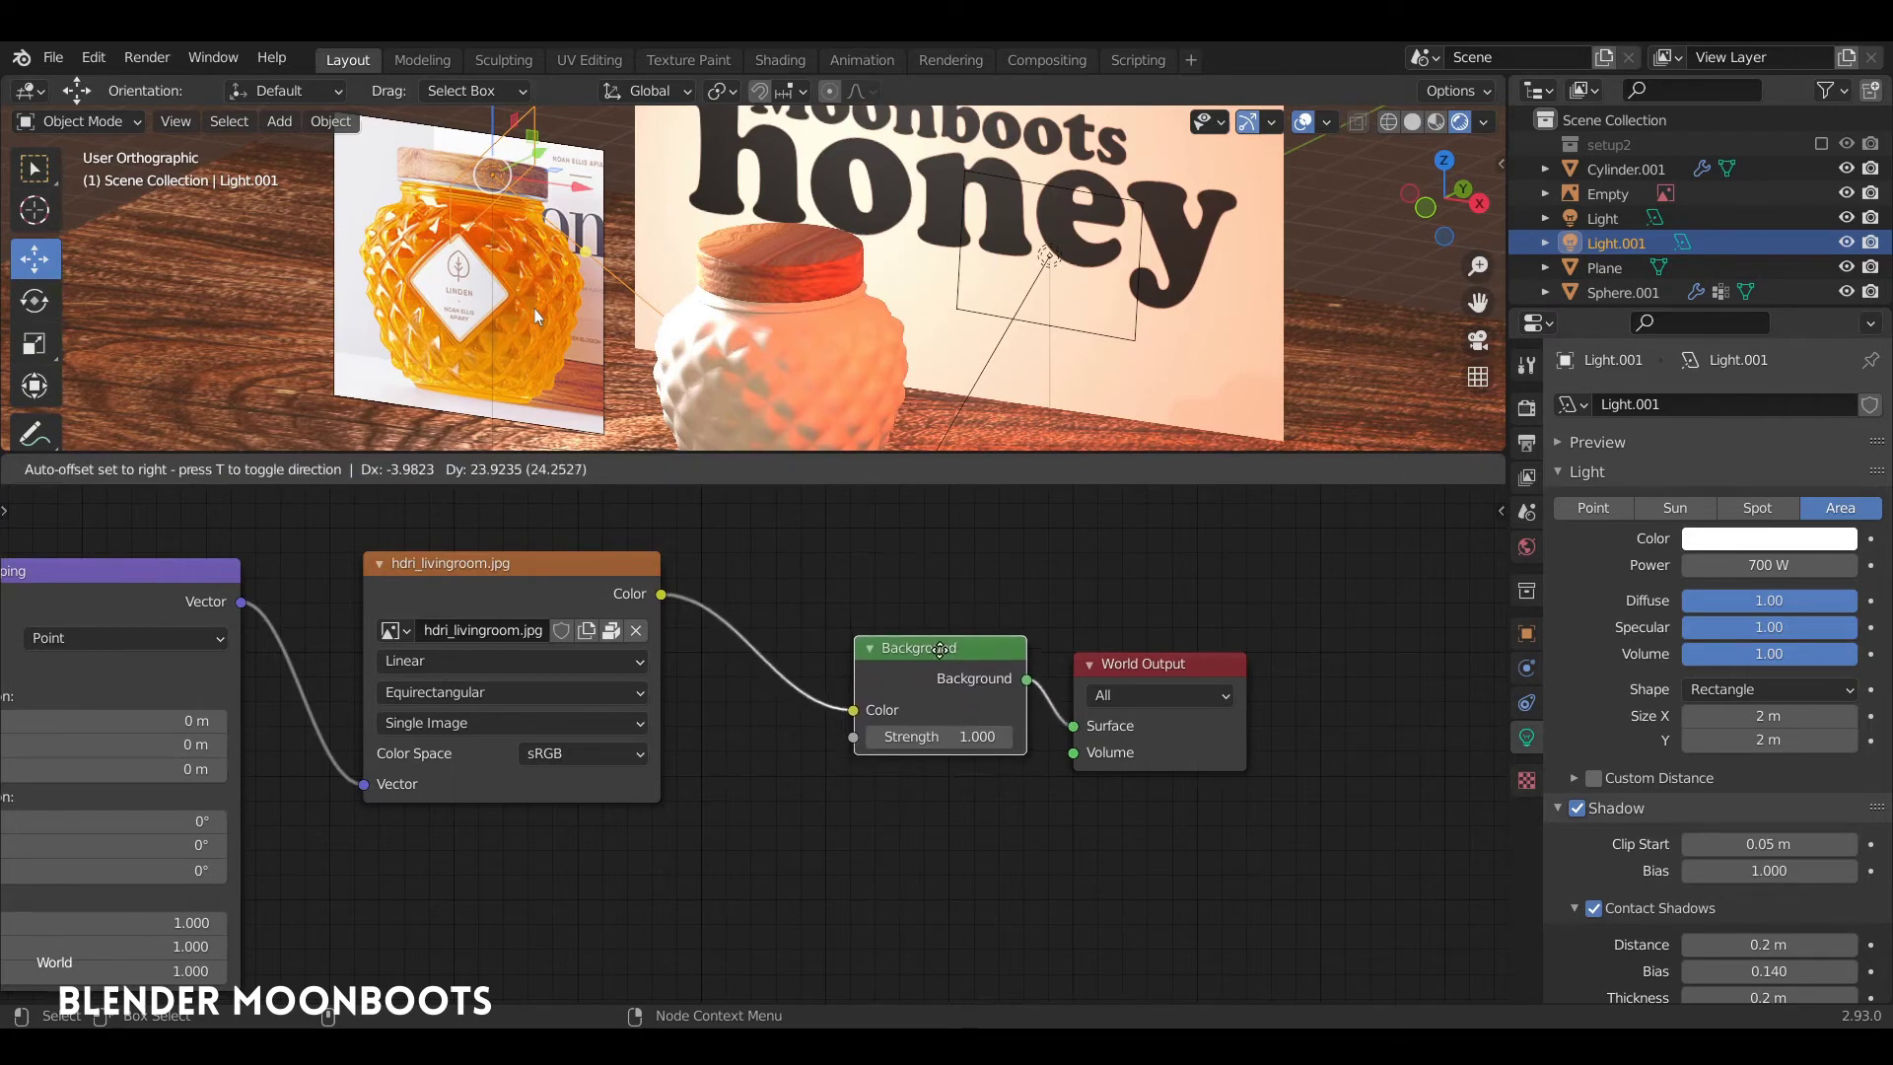
key(Home)
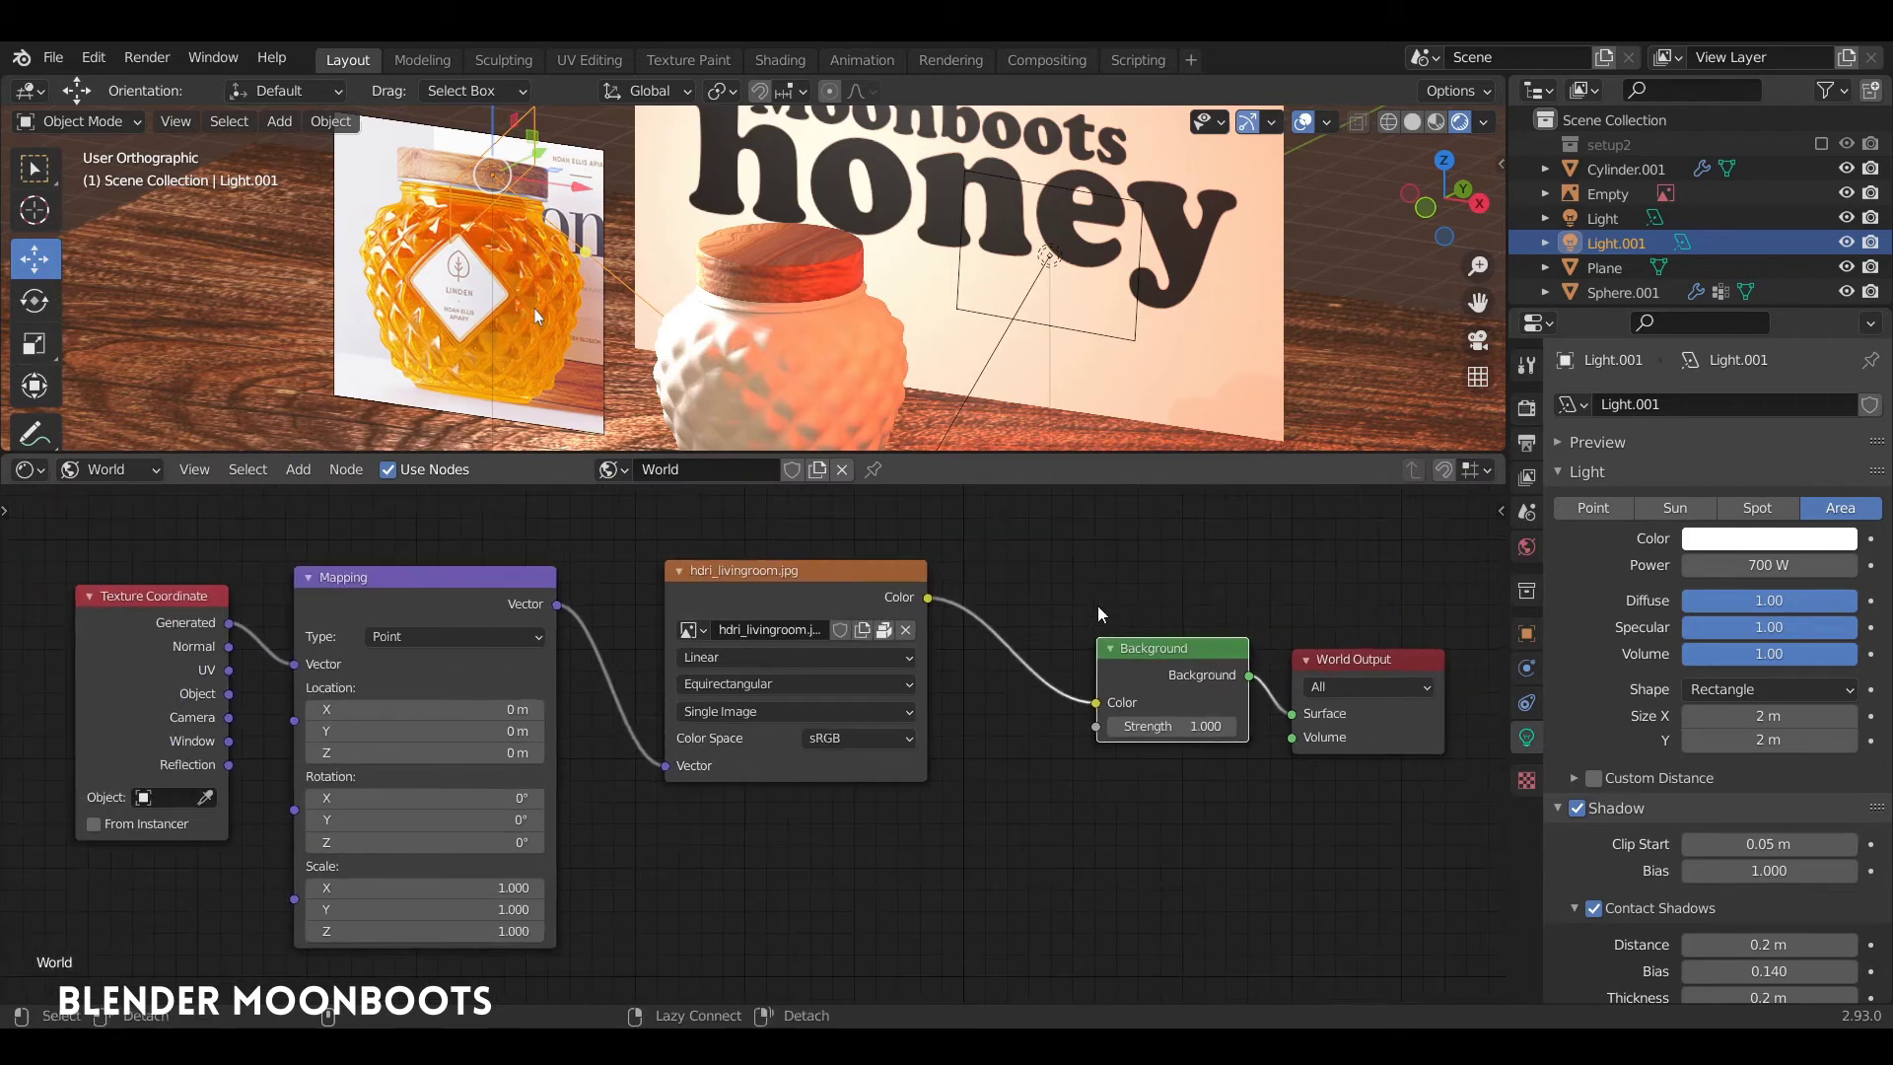
Reposition the hdri_livingroom.jpg image node and move the area light to a new spot
drag(828, 572, 828, 548)
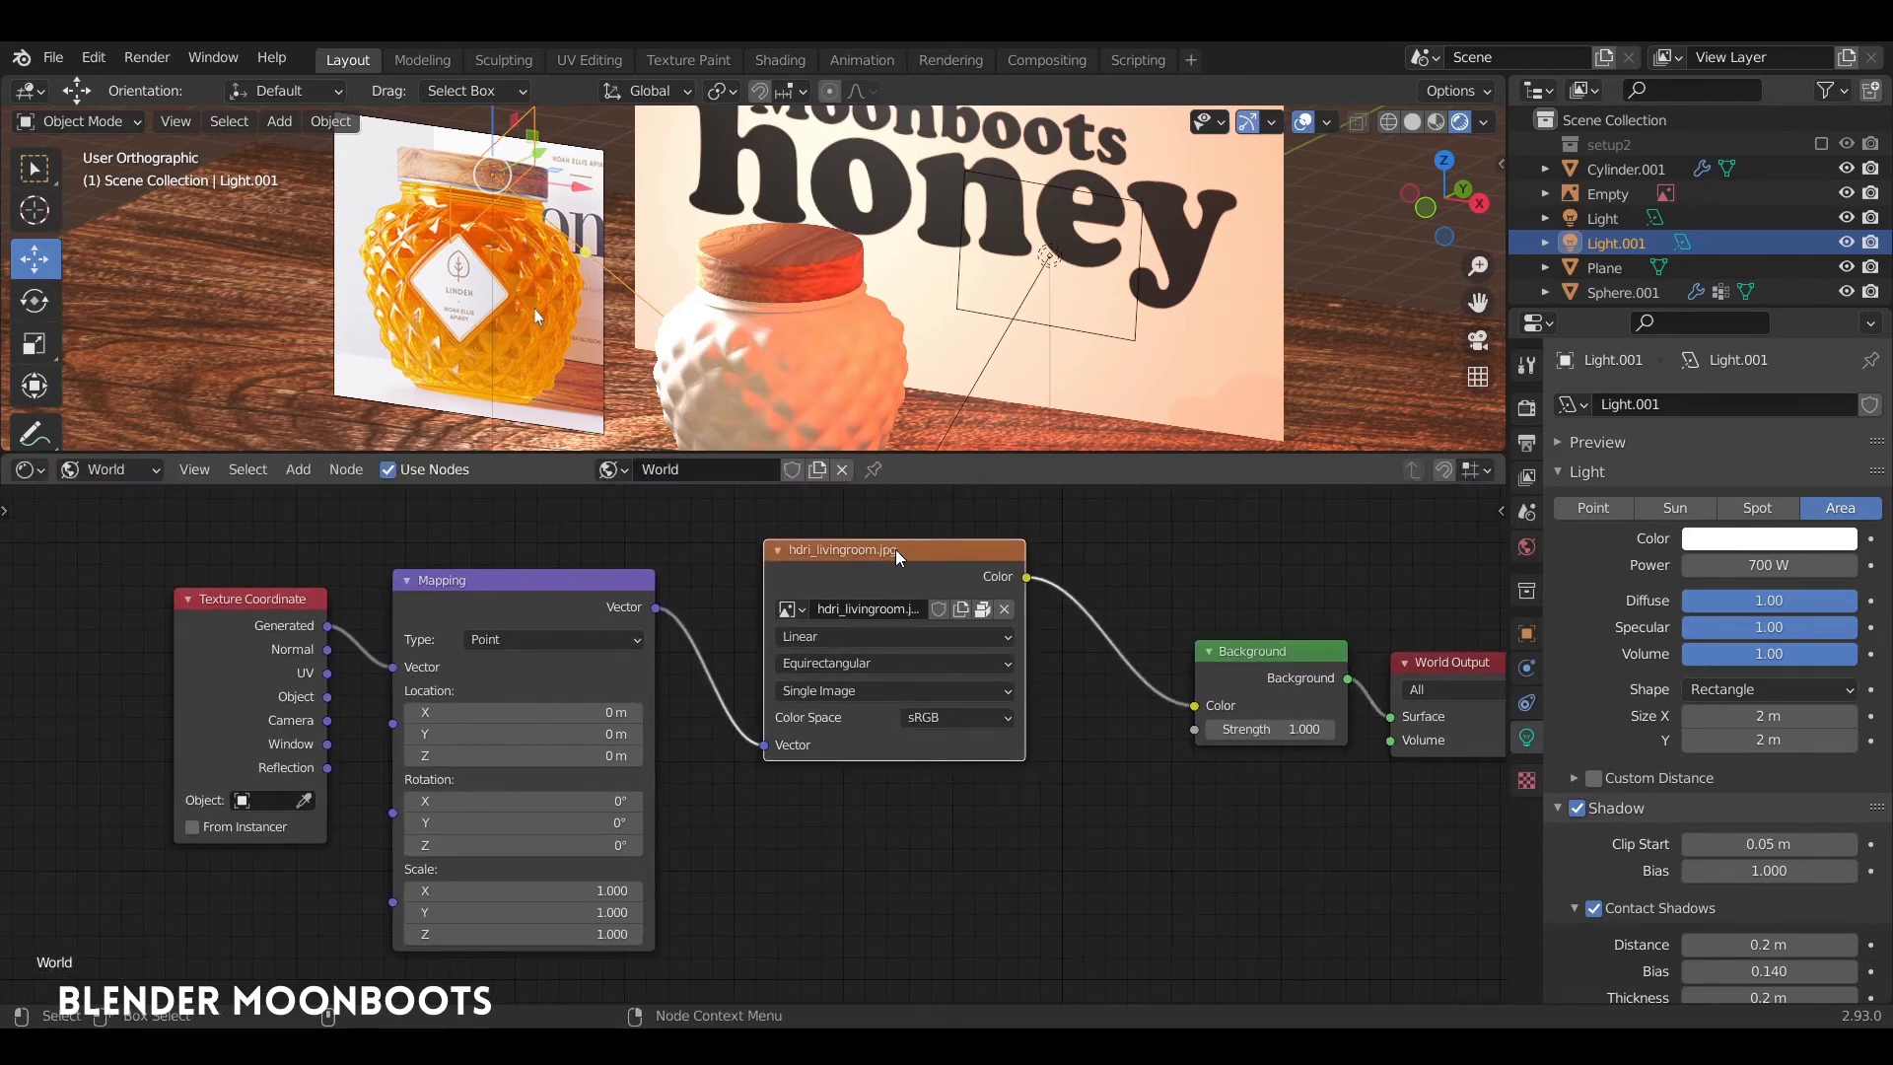
drag(927, 565, 915, 580)
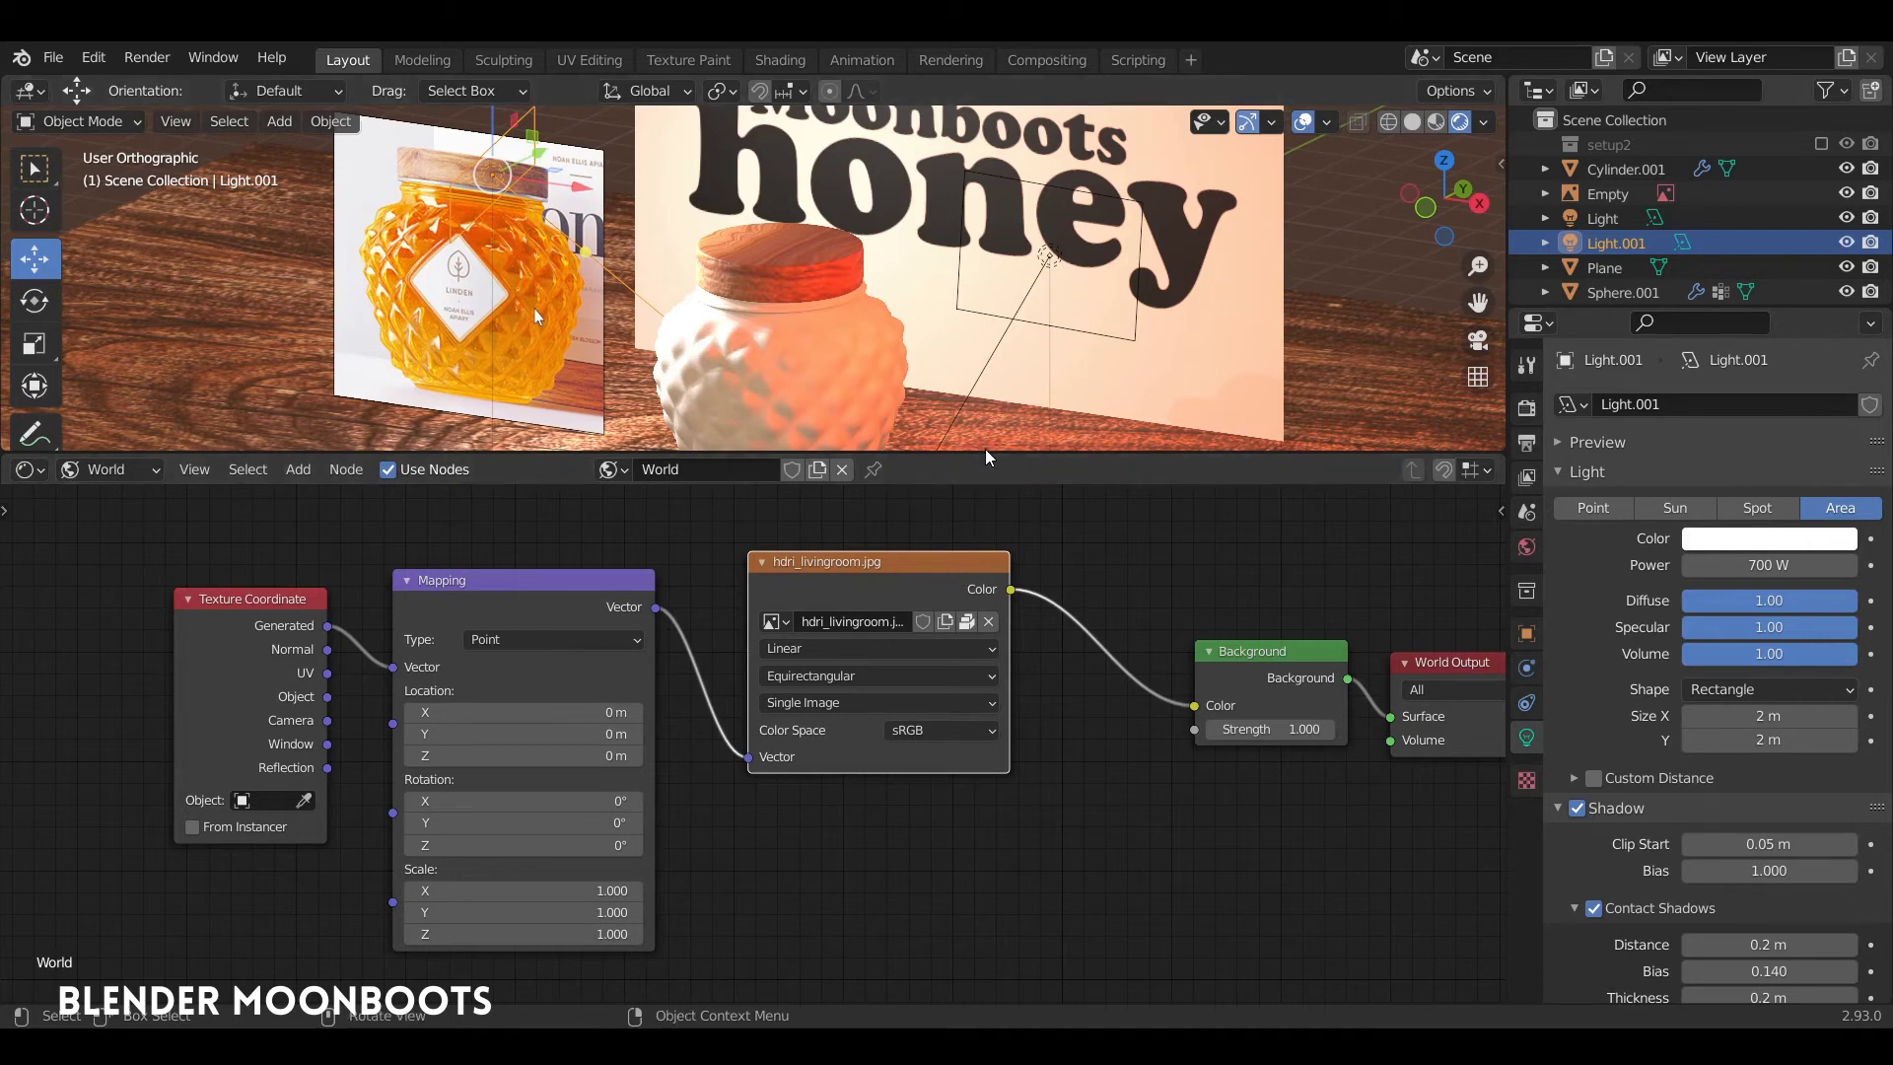
key(b)
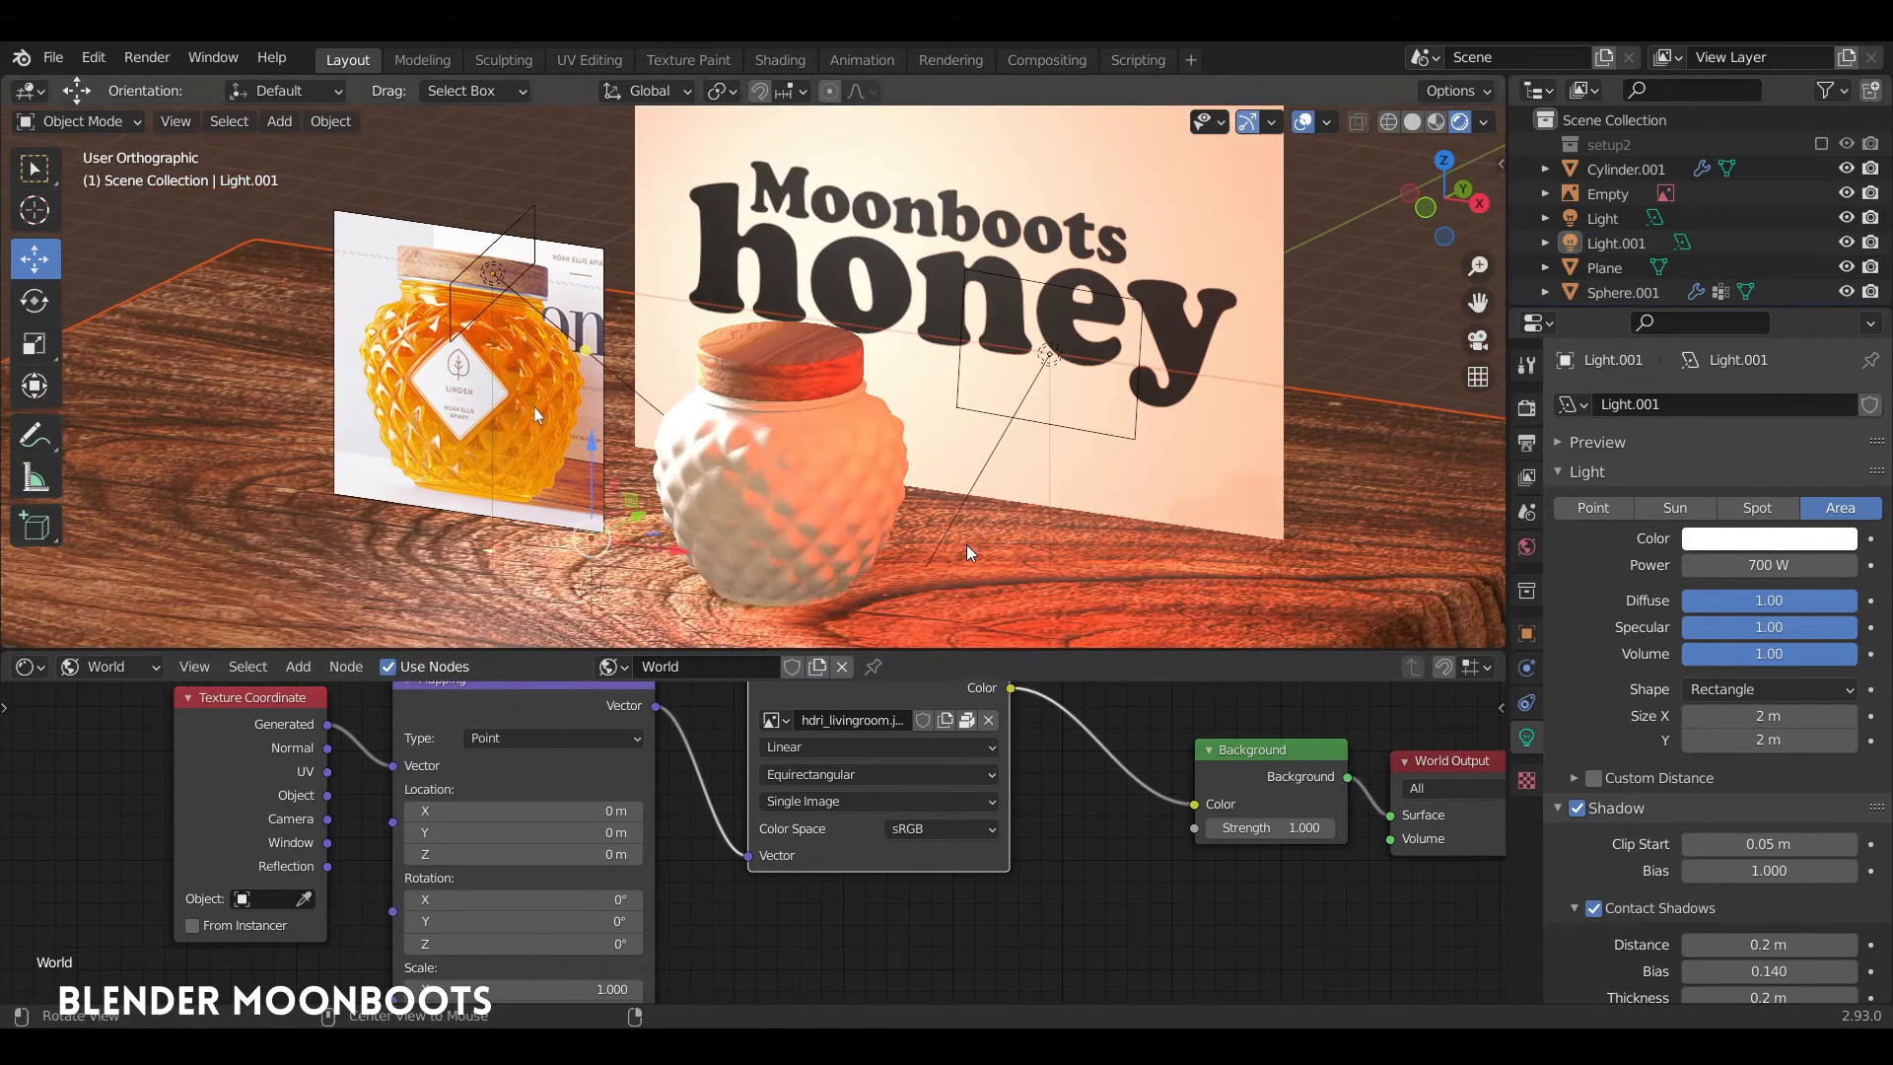
click(972, 505)
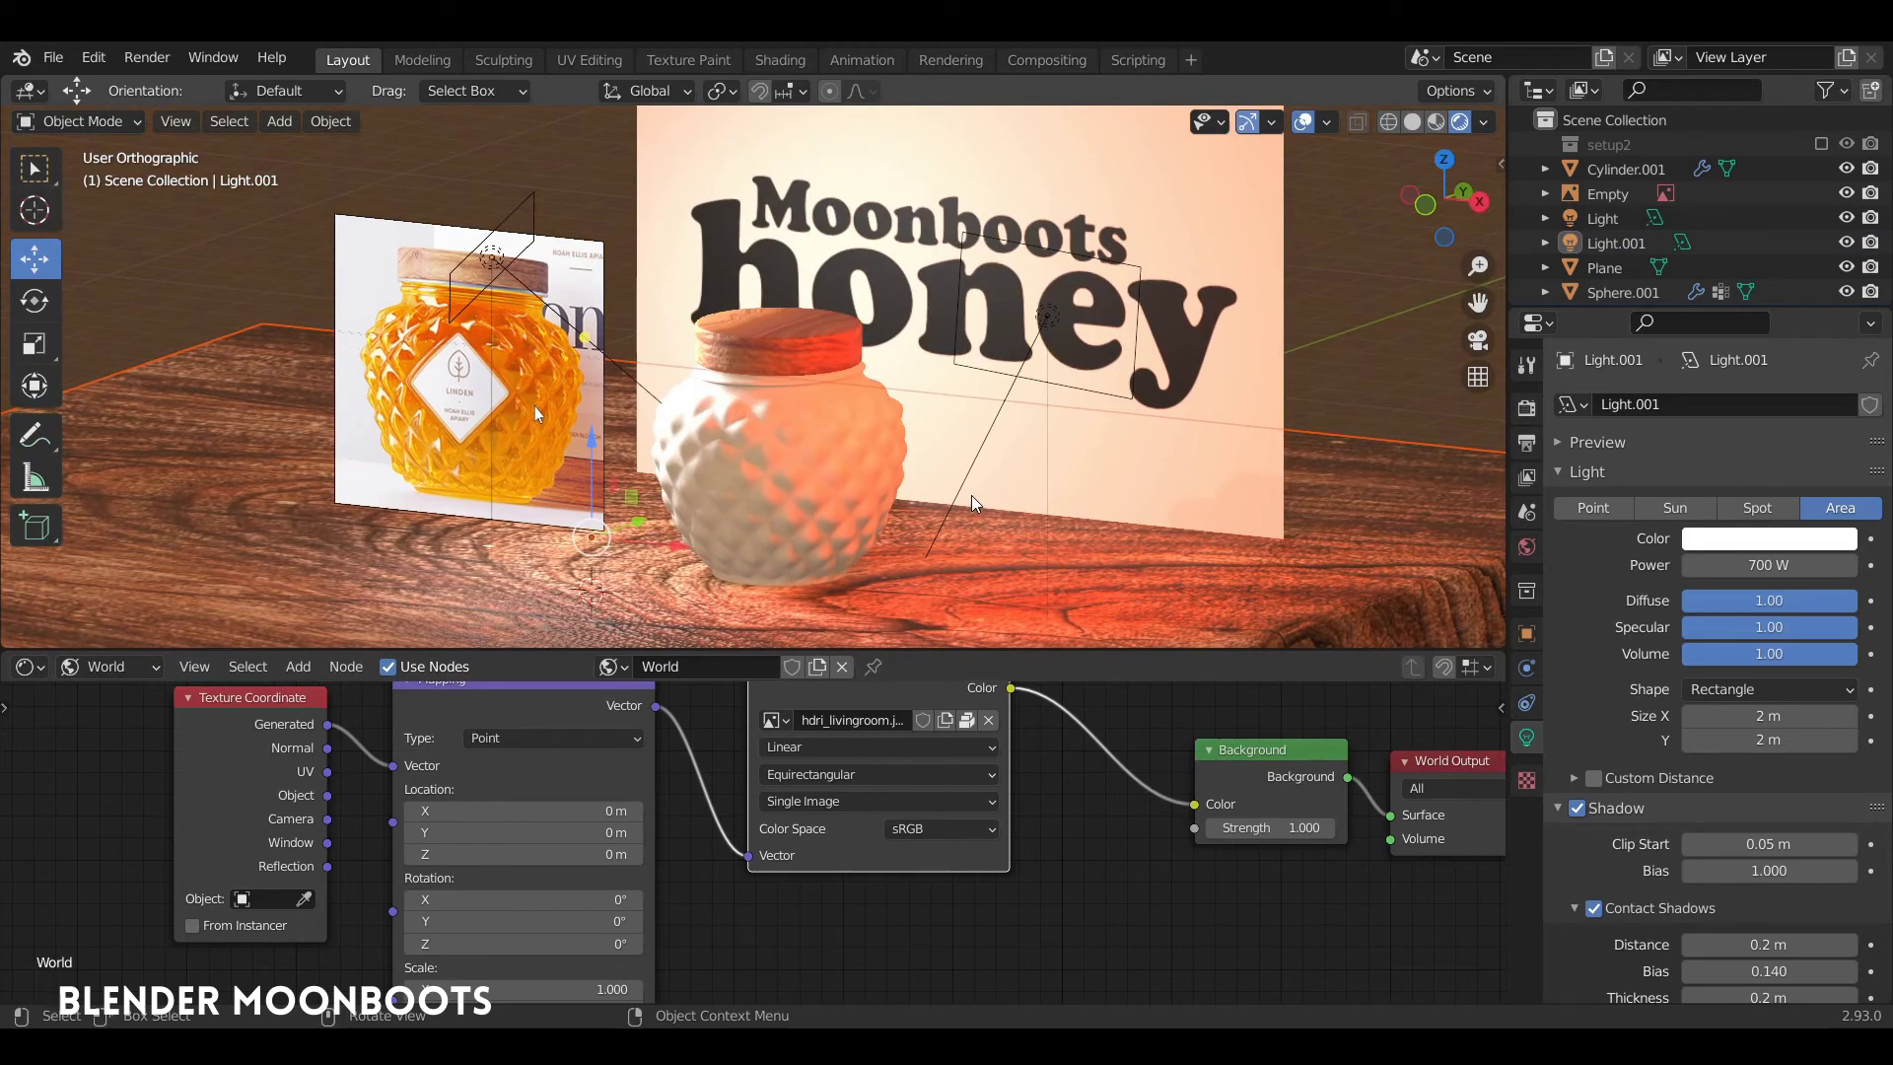
Orbit in perspective to reveal the HDRI room behind the set, then return to orthographic
mouse_move(1006, 454)
middle_down()
mouse_move(1043, 424)
mouse_move(1003, 426)
mouse_move(1010, 394)
middle_up()
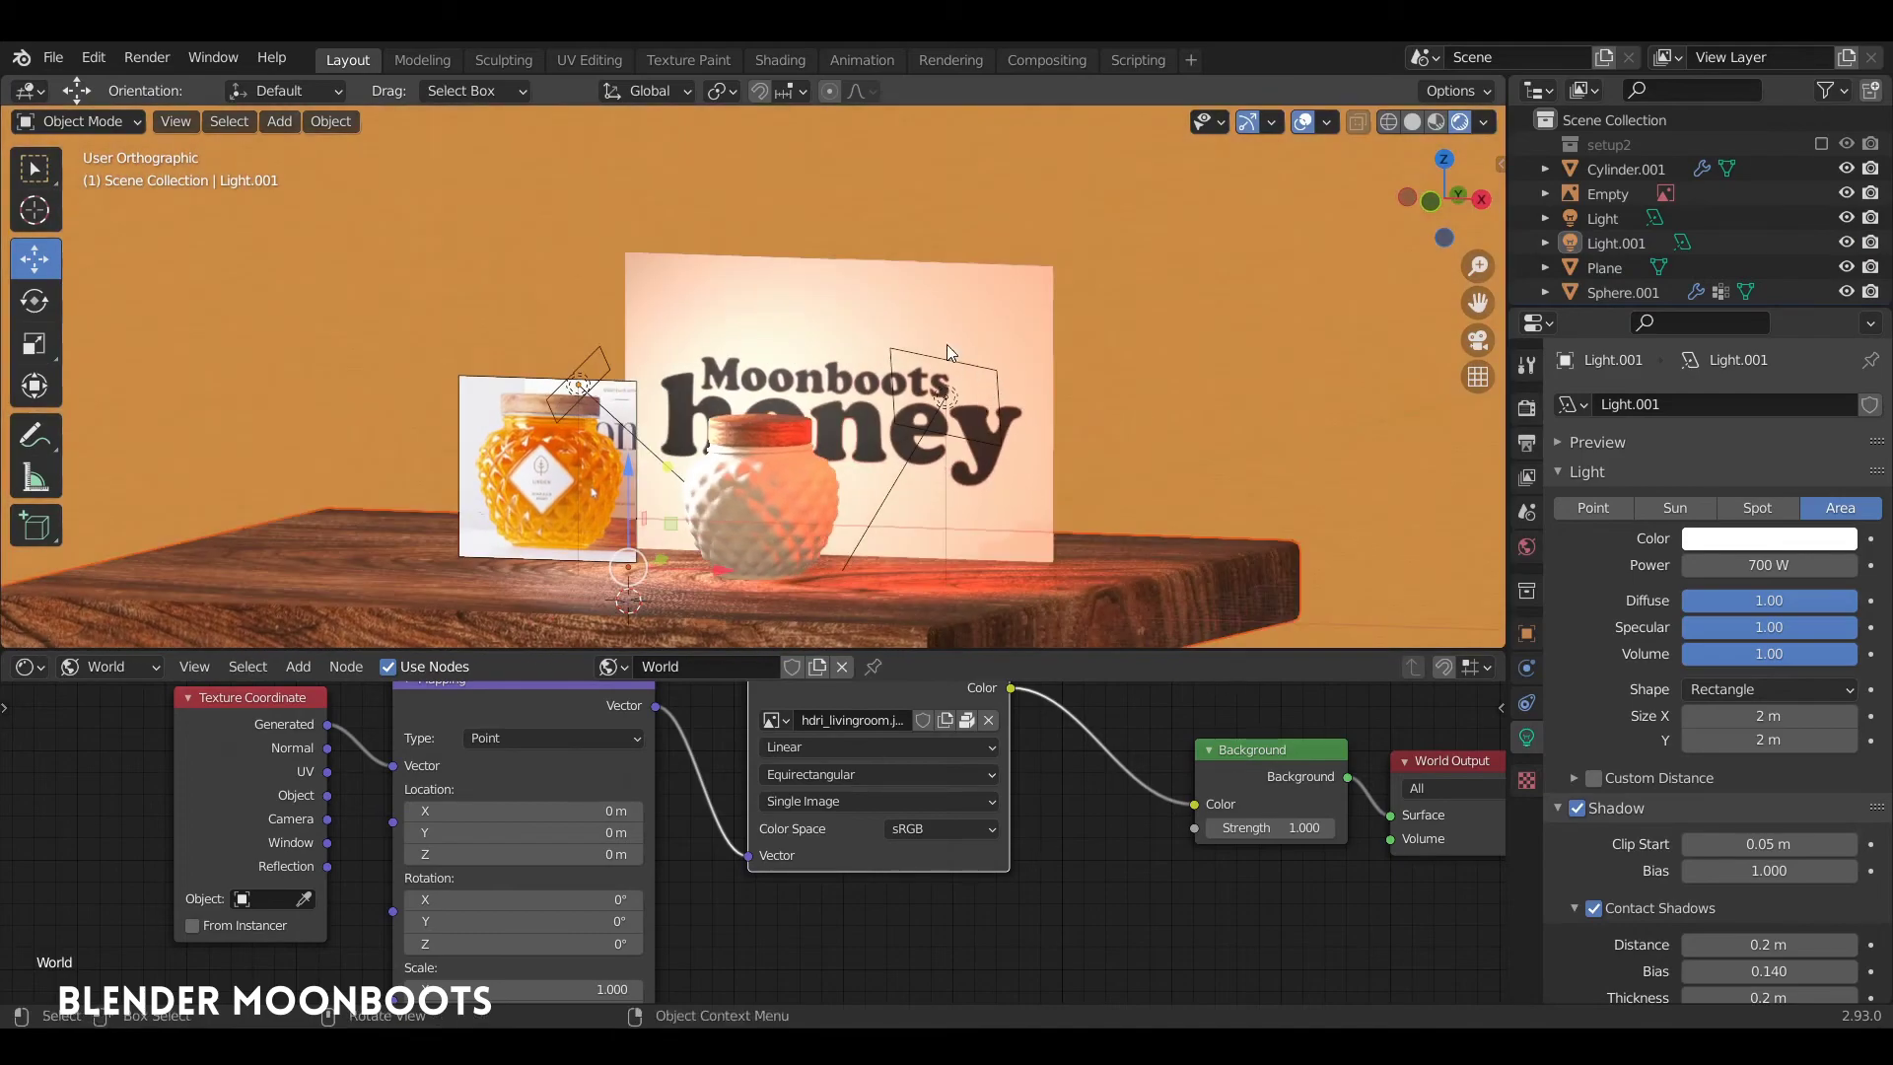
key(KP_5)
mouse_move(932, 320)
middle_down()
mouse_move(1128, 308)
mouse_move(1179, 263)
mouse_move(1142, 284)
mouse_move(747, 318)
mouse_move(783, 312)
mouse_move(749, 316)
mouse_move(866, 398)
mouse_move(1132, 420)
mouse_move(1069, 428)
mouse_move(1061, 370)
mouse_move(990, 347)
mouse_move(899, 363)
mouse_move(832, 439)
middle_up()
key(KP_5)
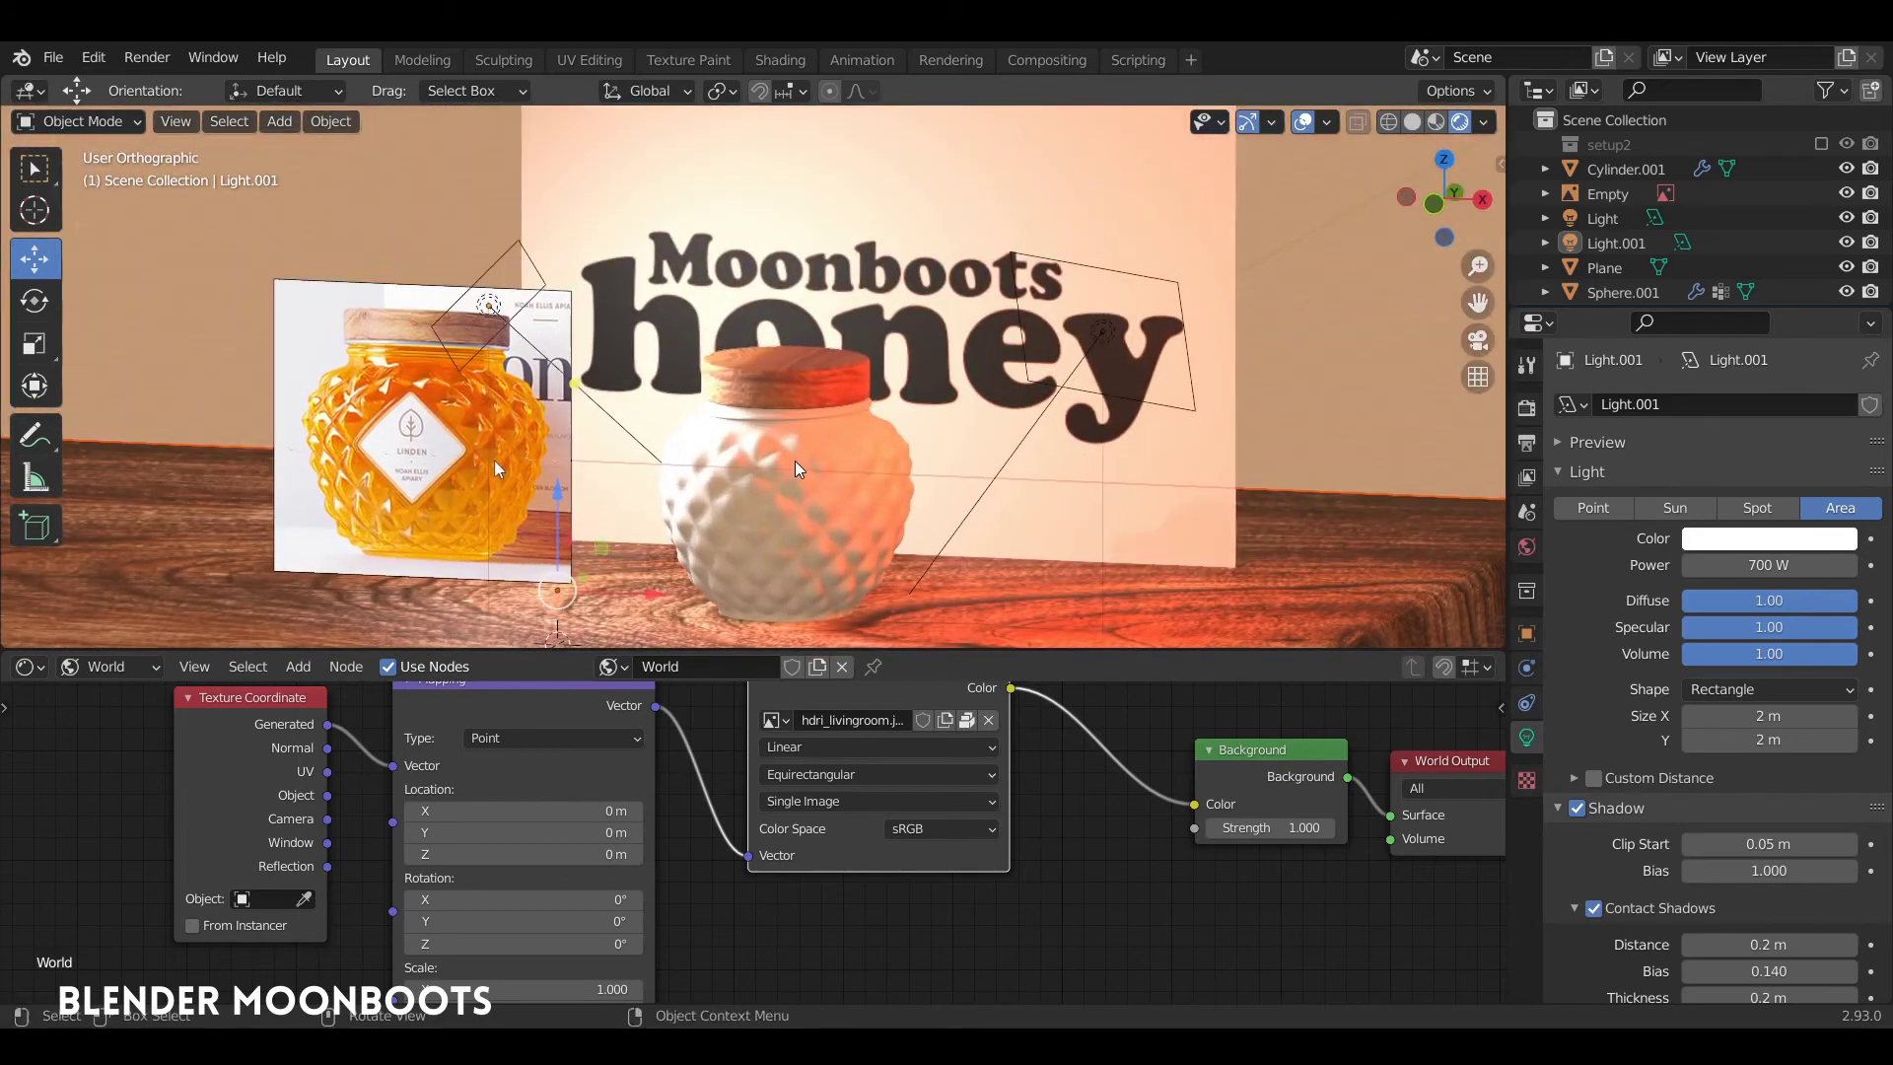
Select the white jar and give it a new material in an enlarged Shader Editor
click(802, 501)
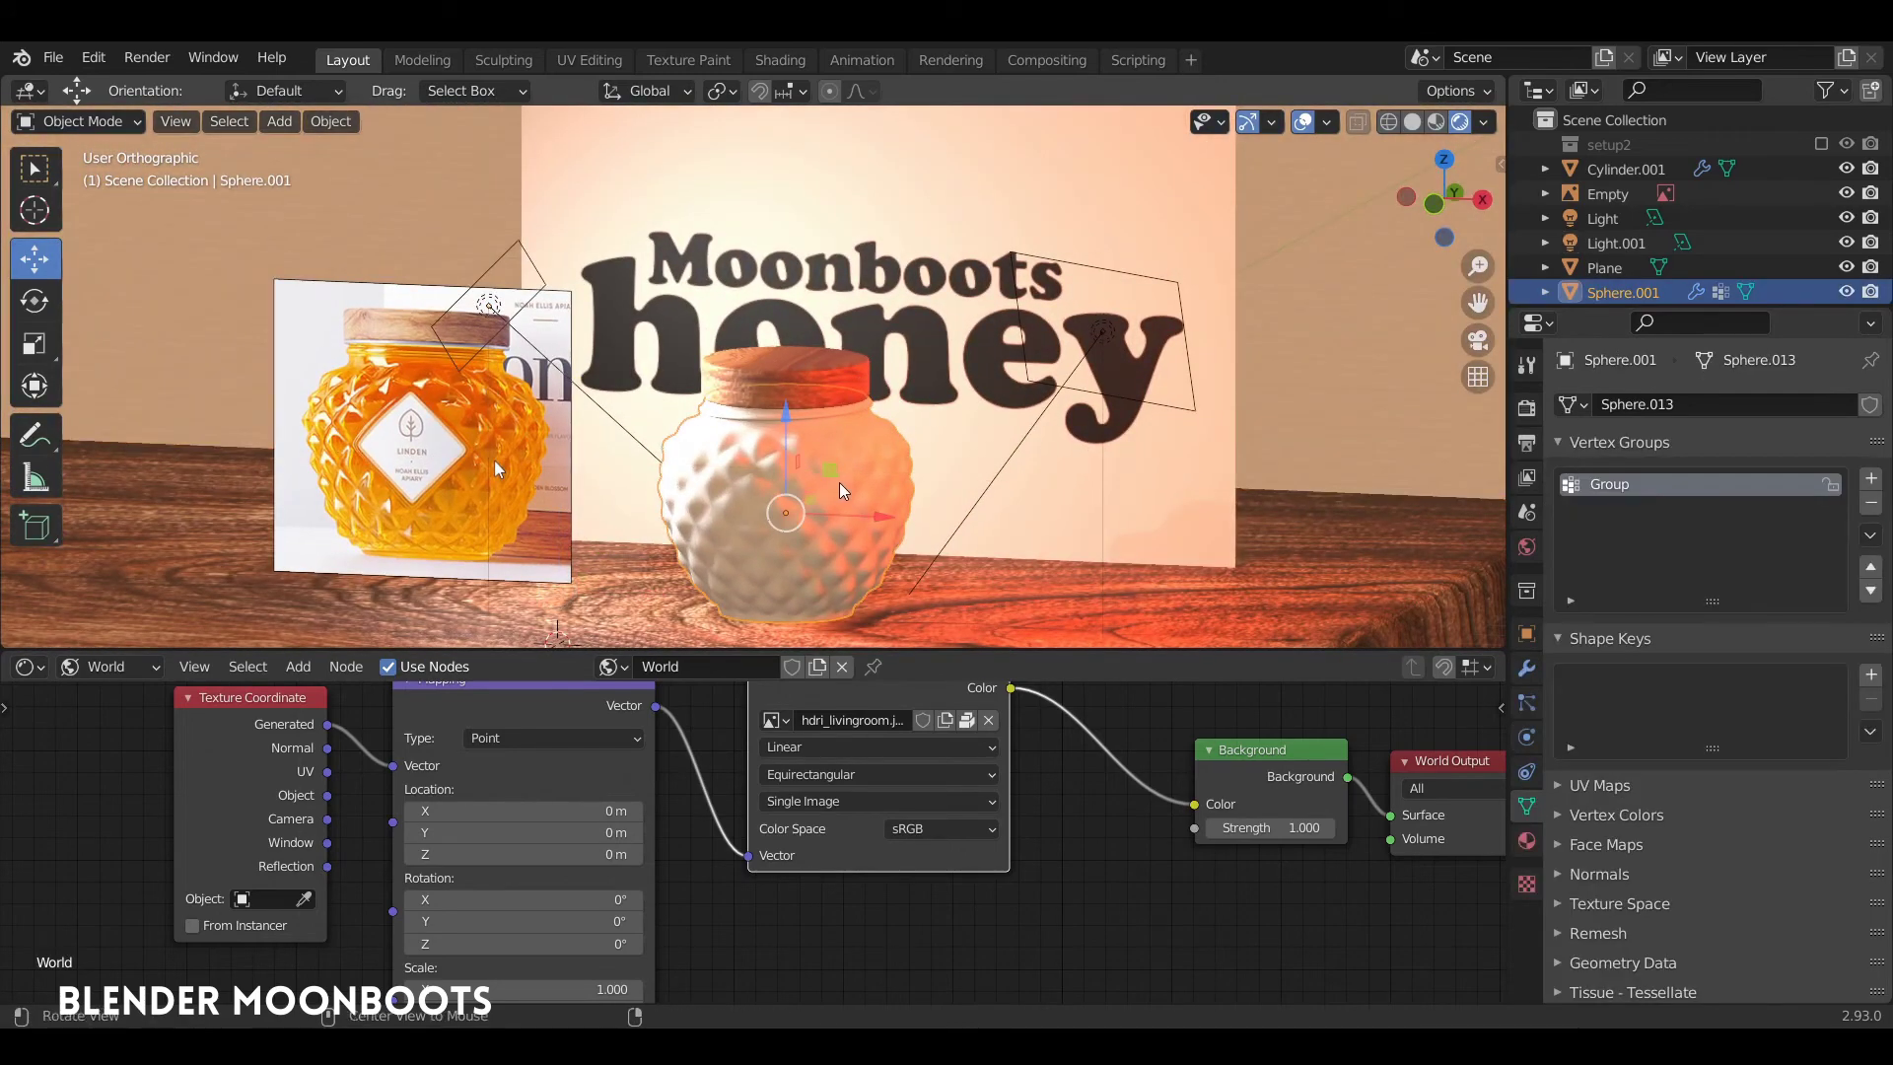
middle_drag(838, 483, 808, 471)
click(103, 667)
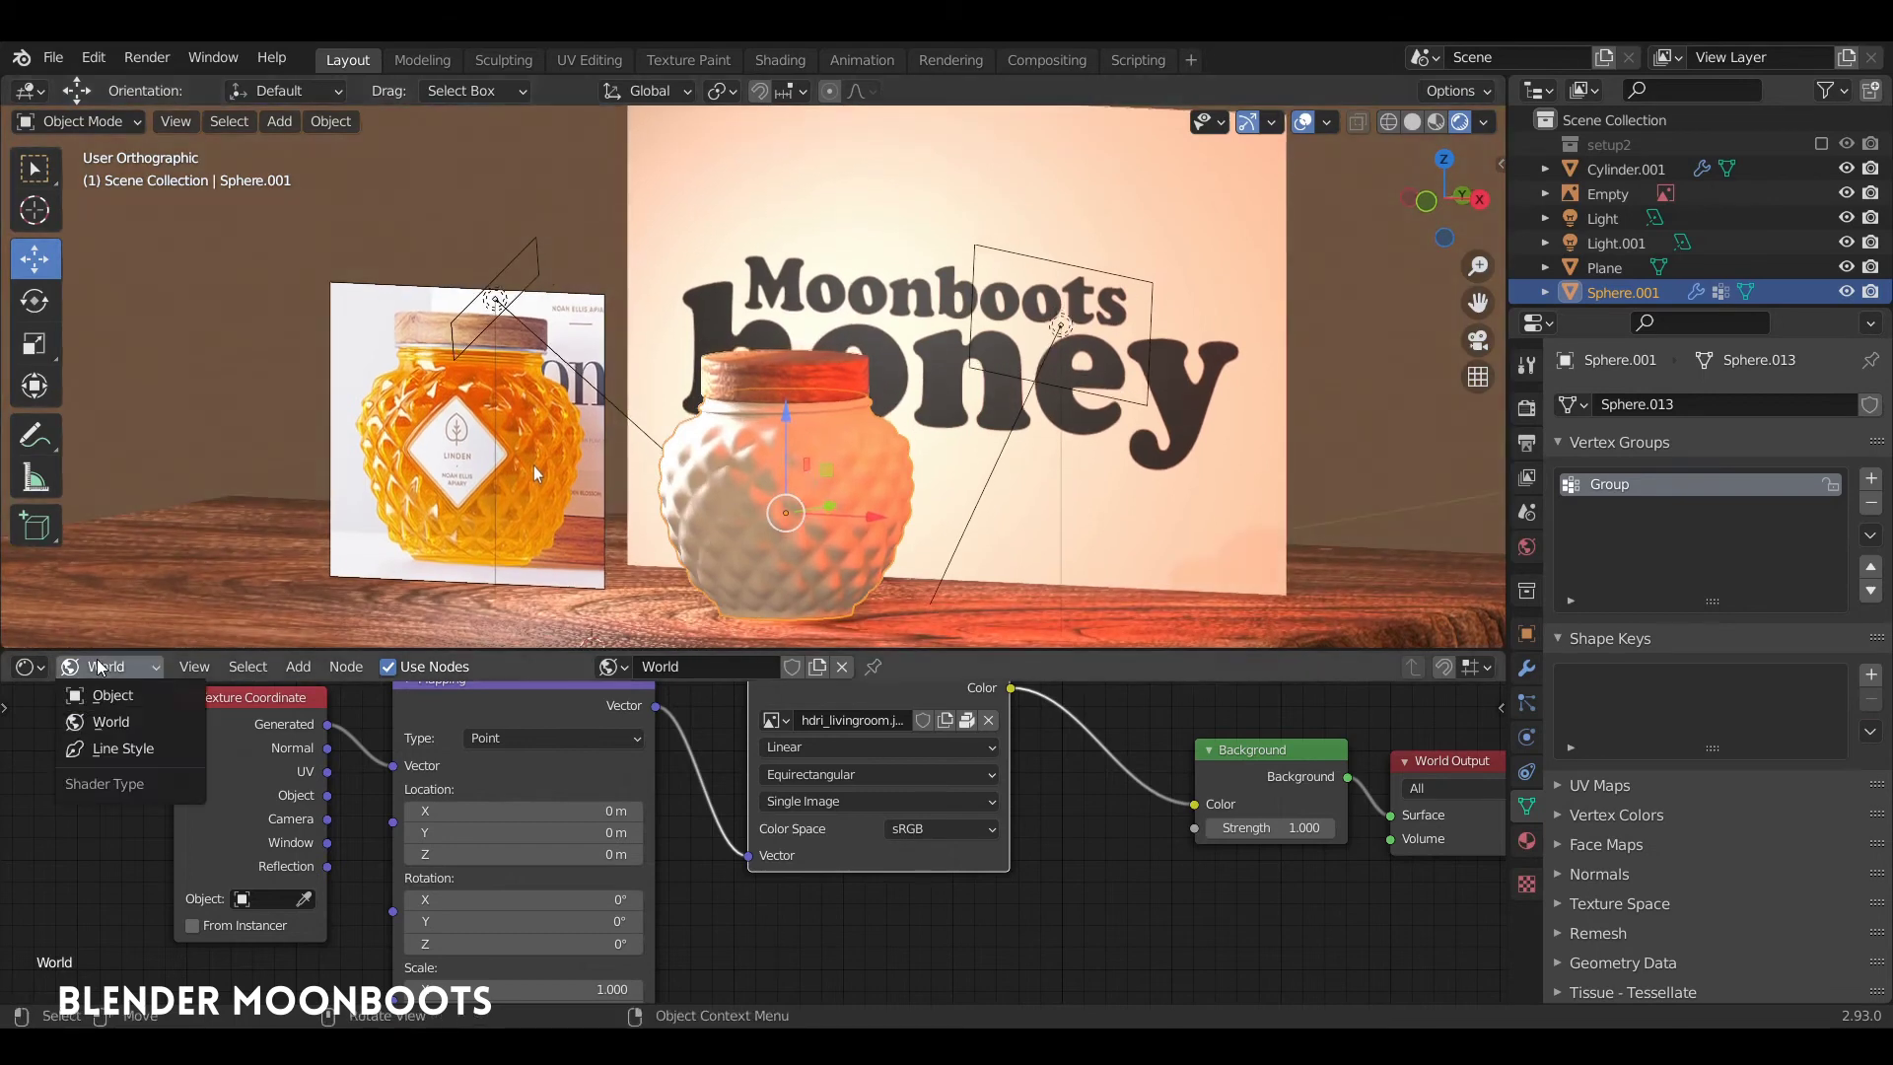
click(114, 698)
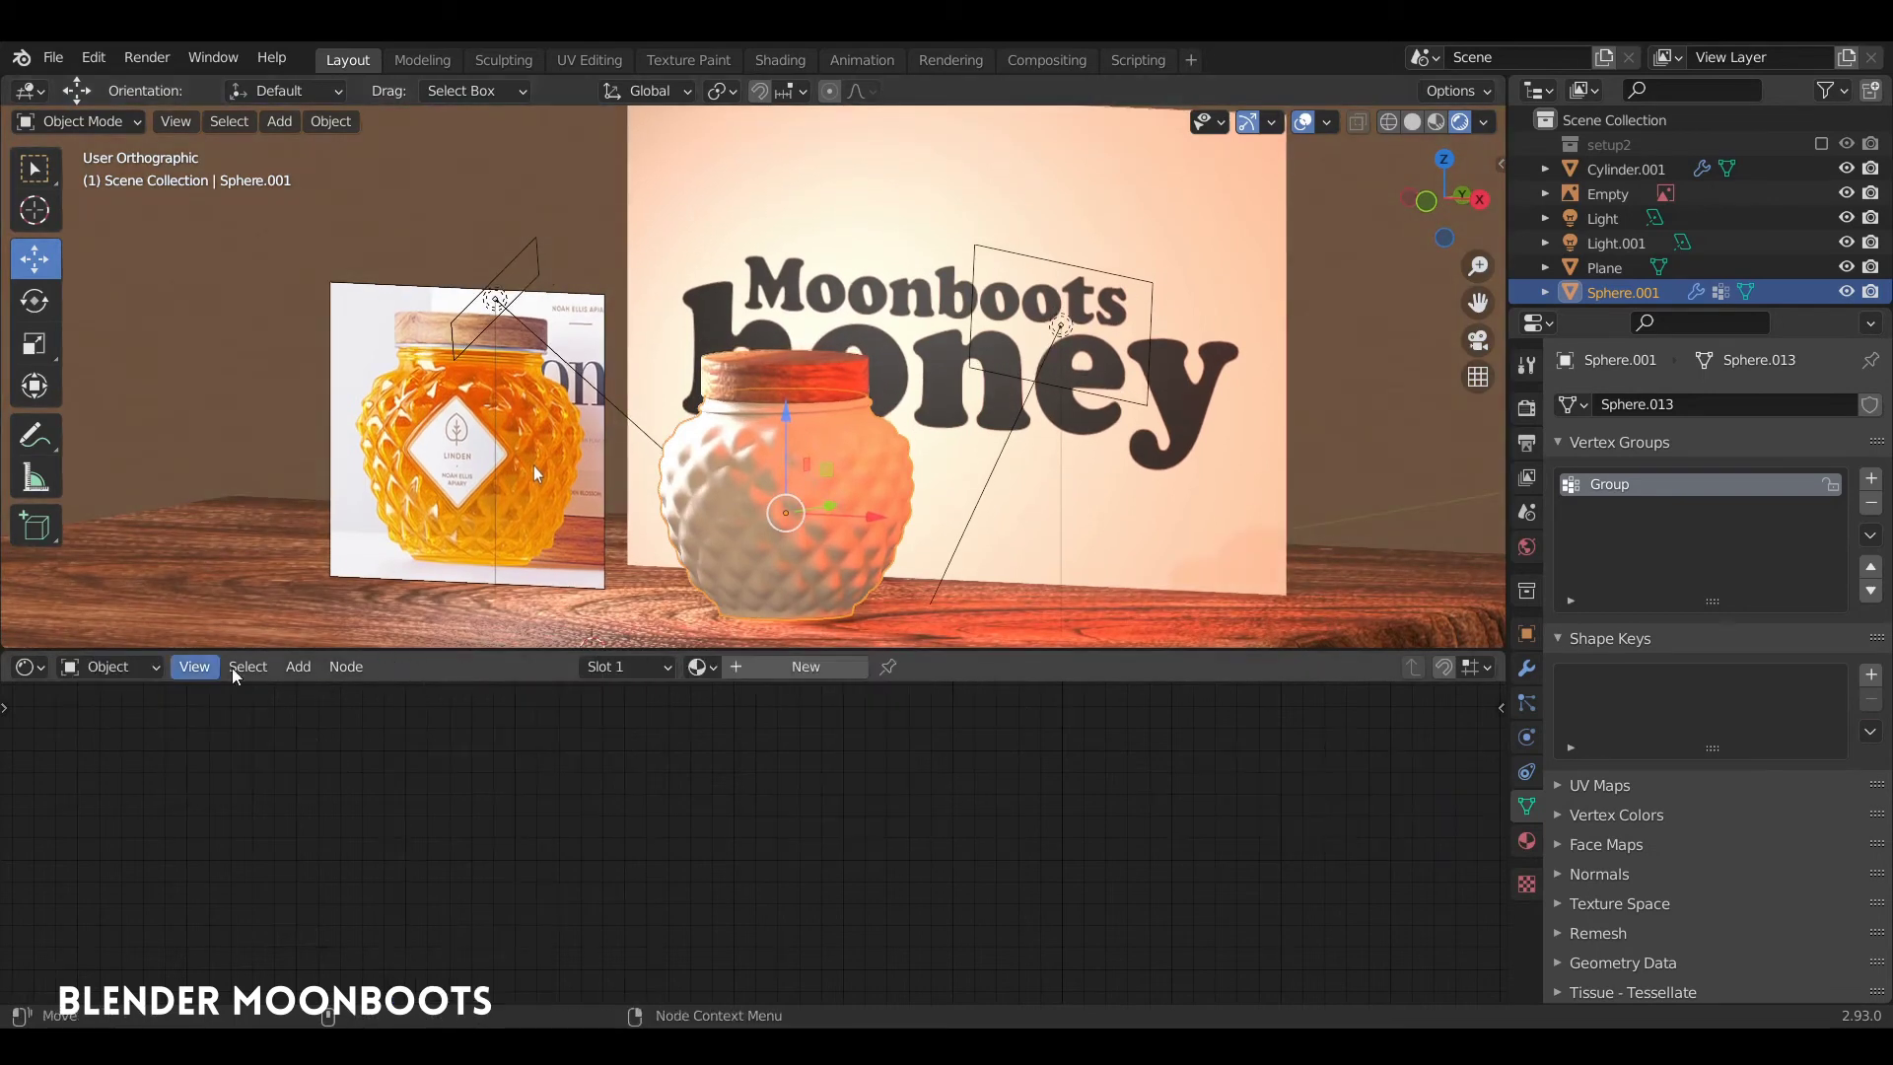
click(805, 667)
drag(816, 647, 817, 543)
middle_drag(1159, 710, 739, 639)
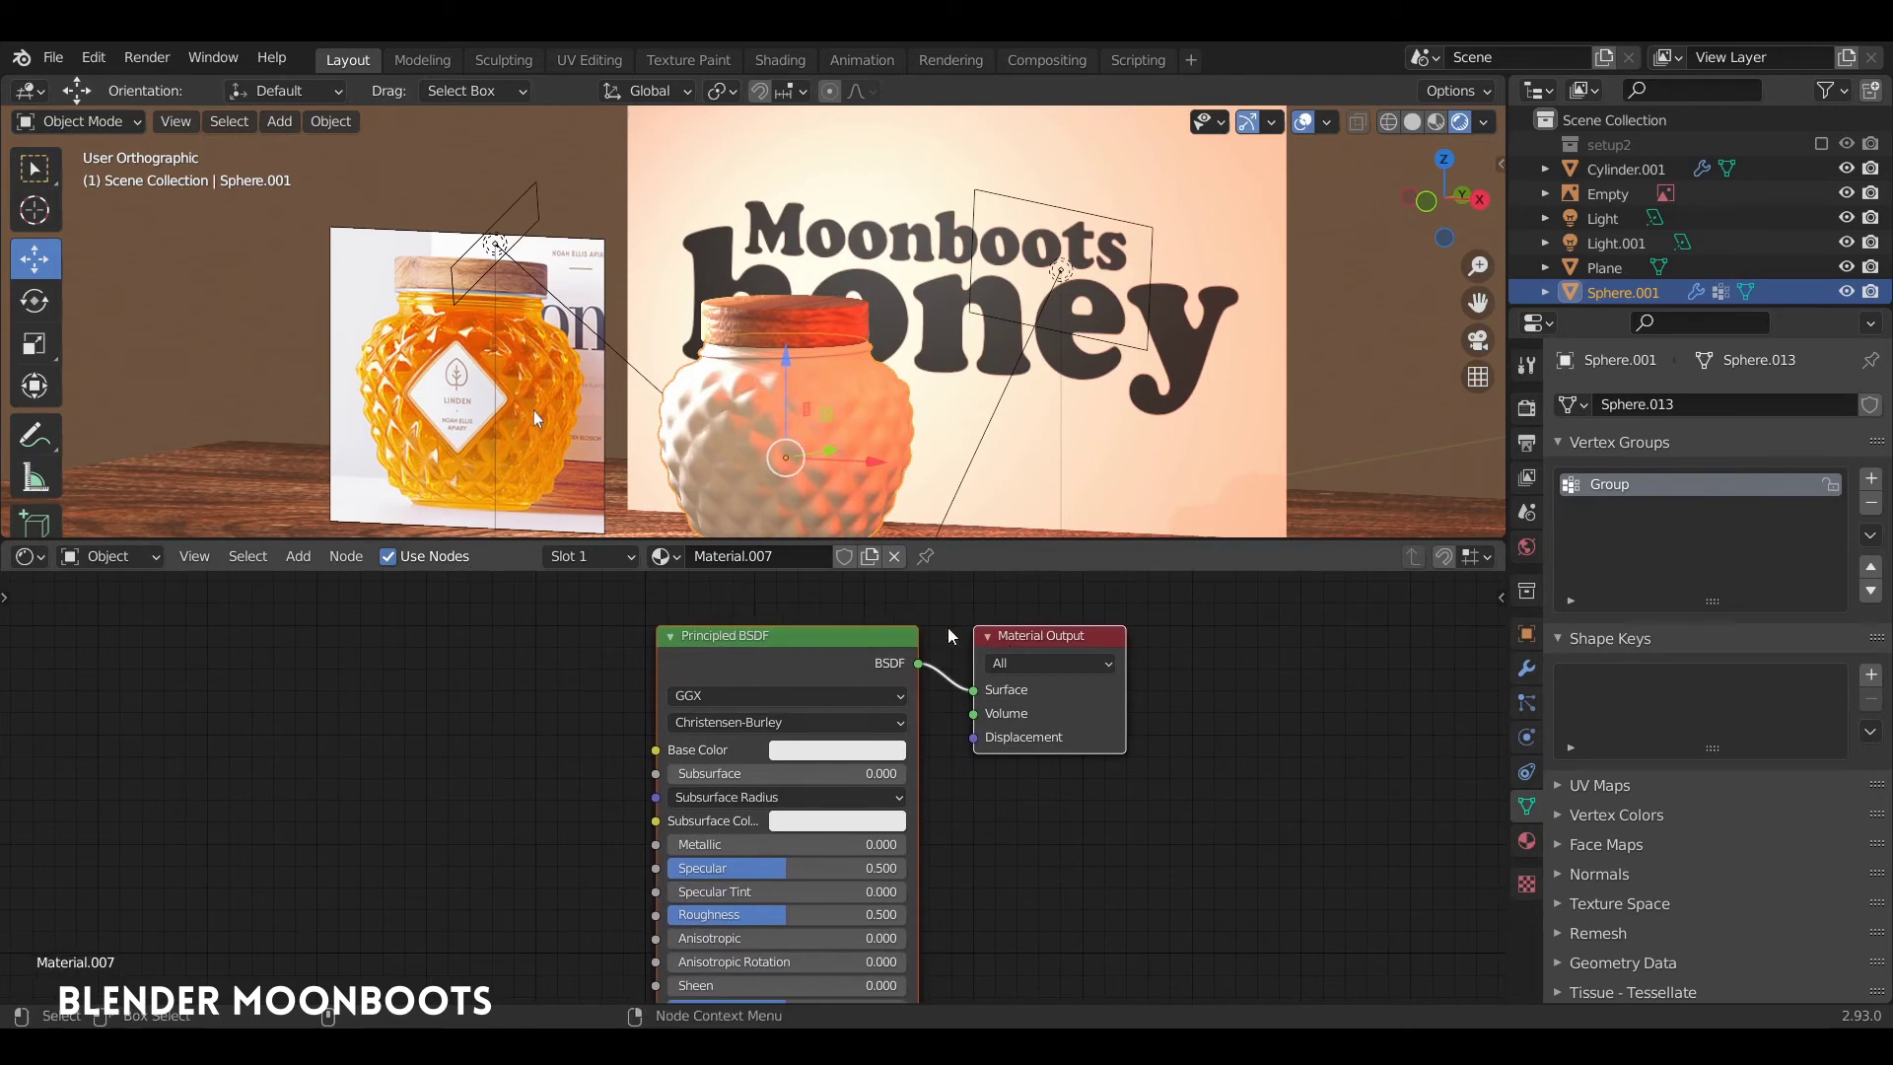
Sample the amber honey colour from the reference photo as the jar's base colour
scroll(986, 532, up, 1)
scroll(986, 533, up, 2)
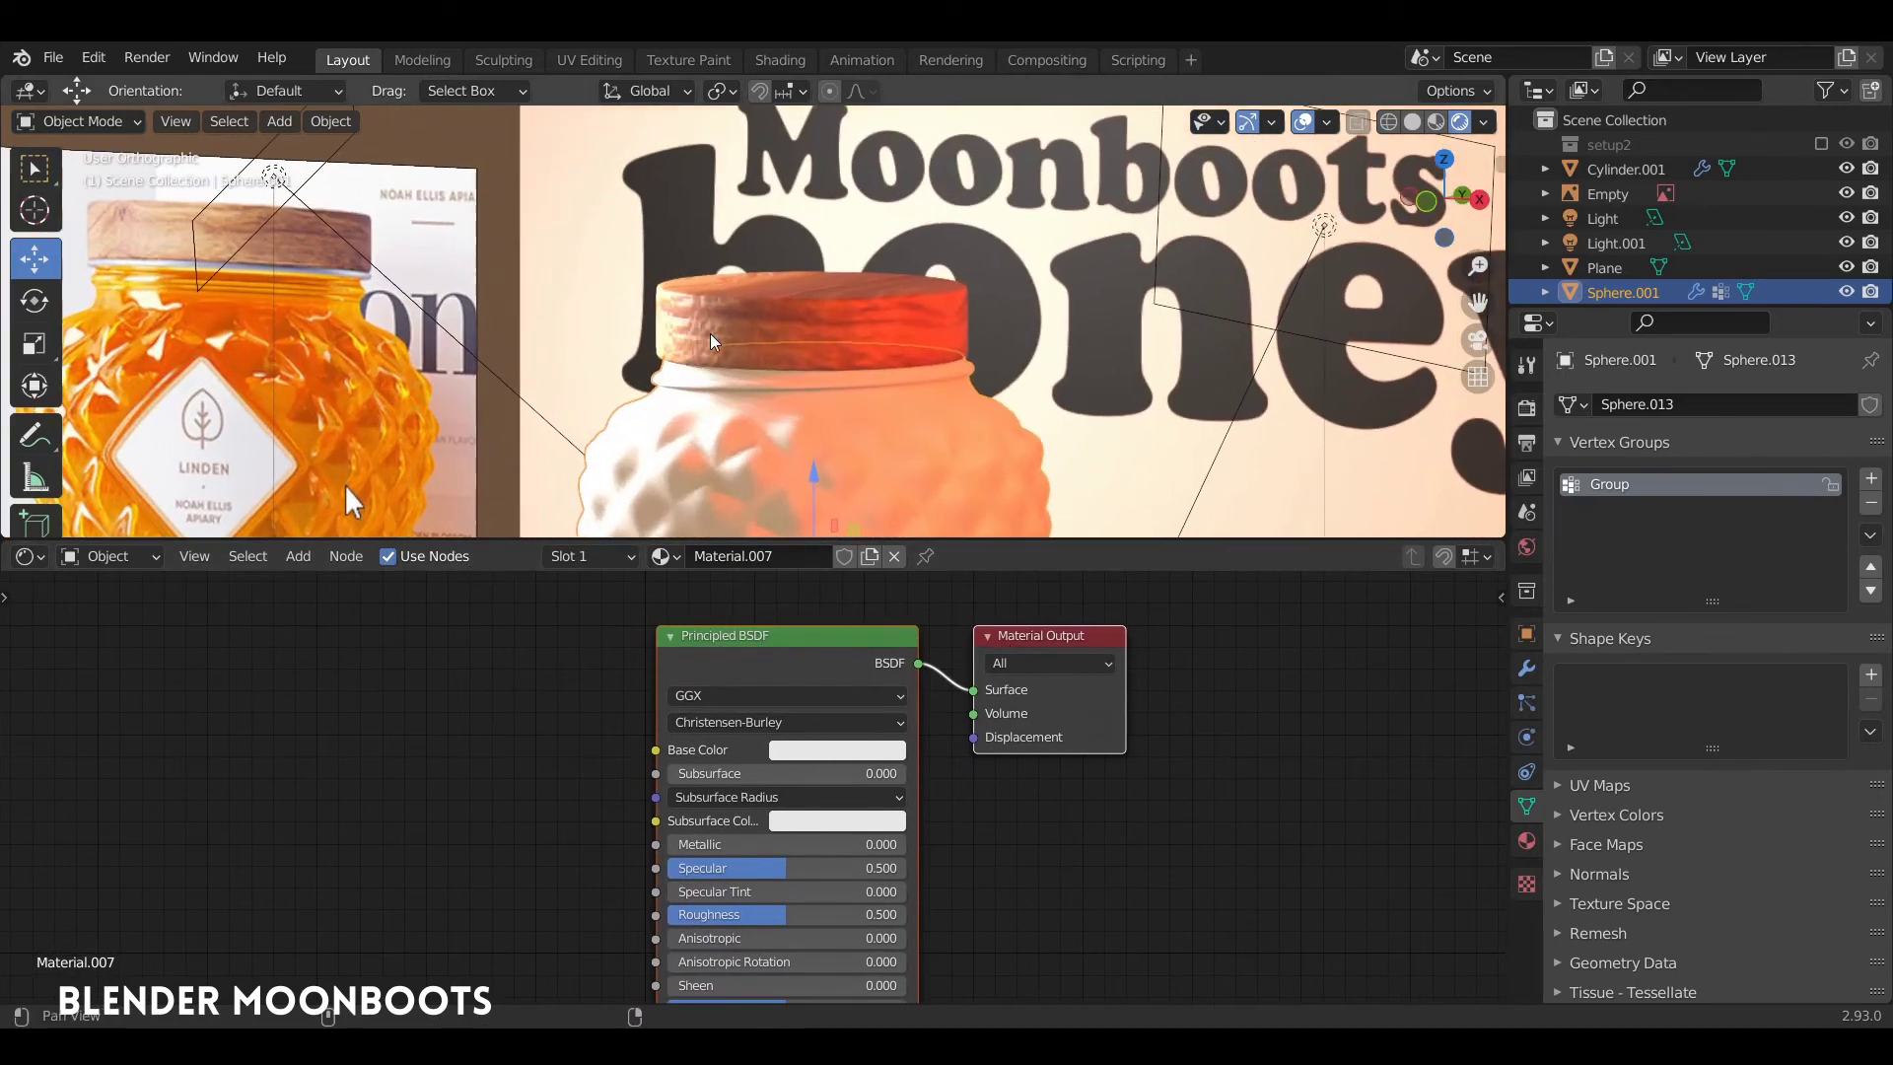
scroll(986, 533, up, 2)
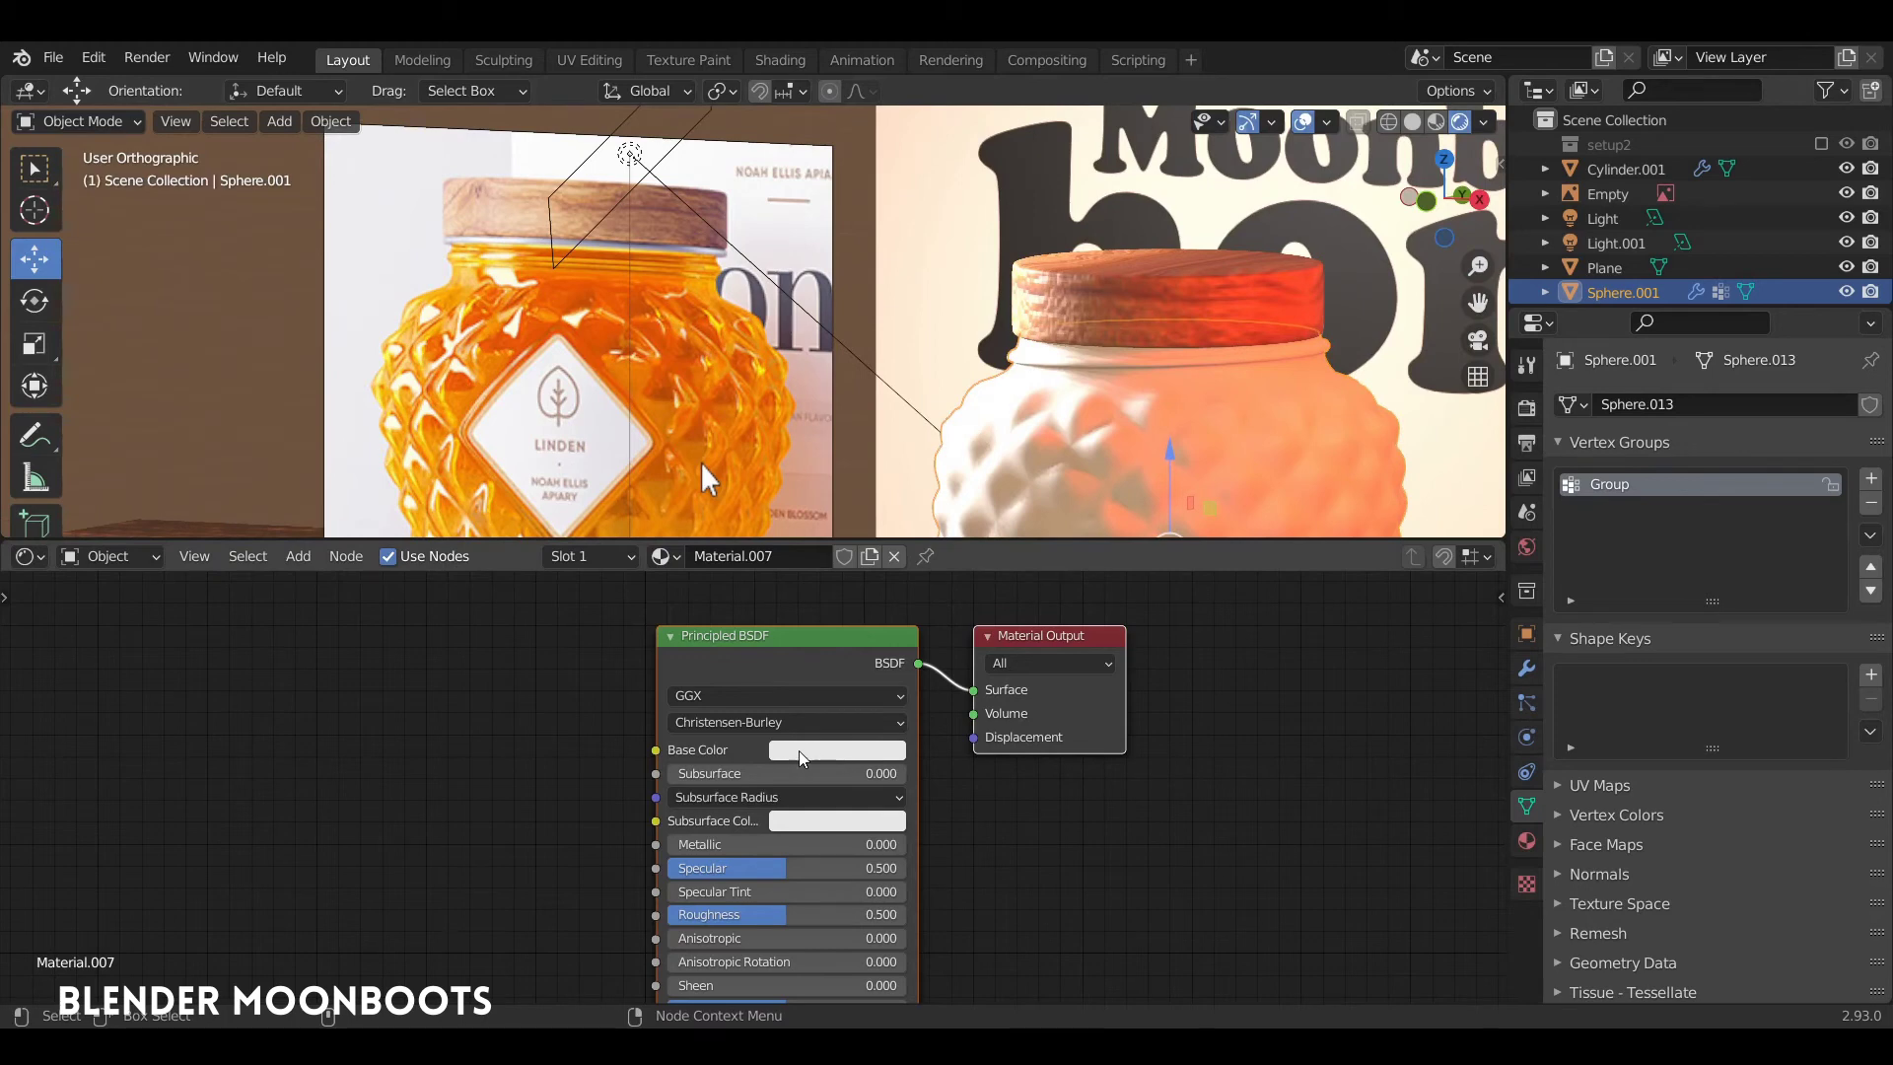
key(e)
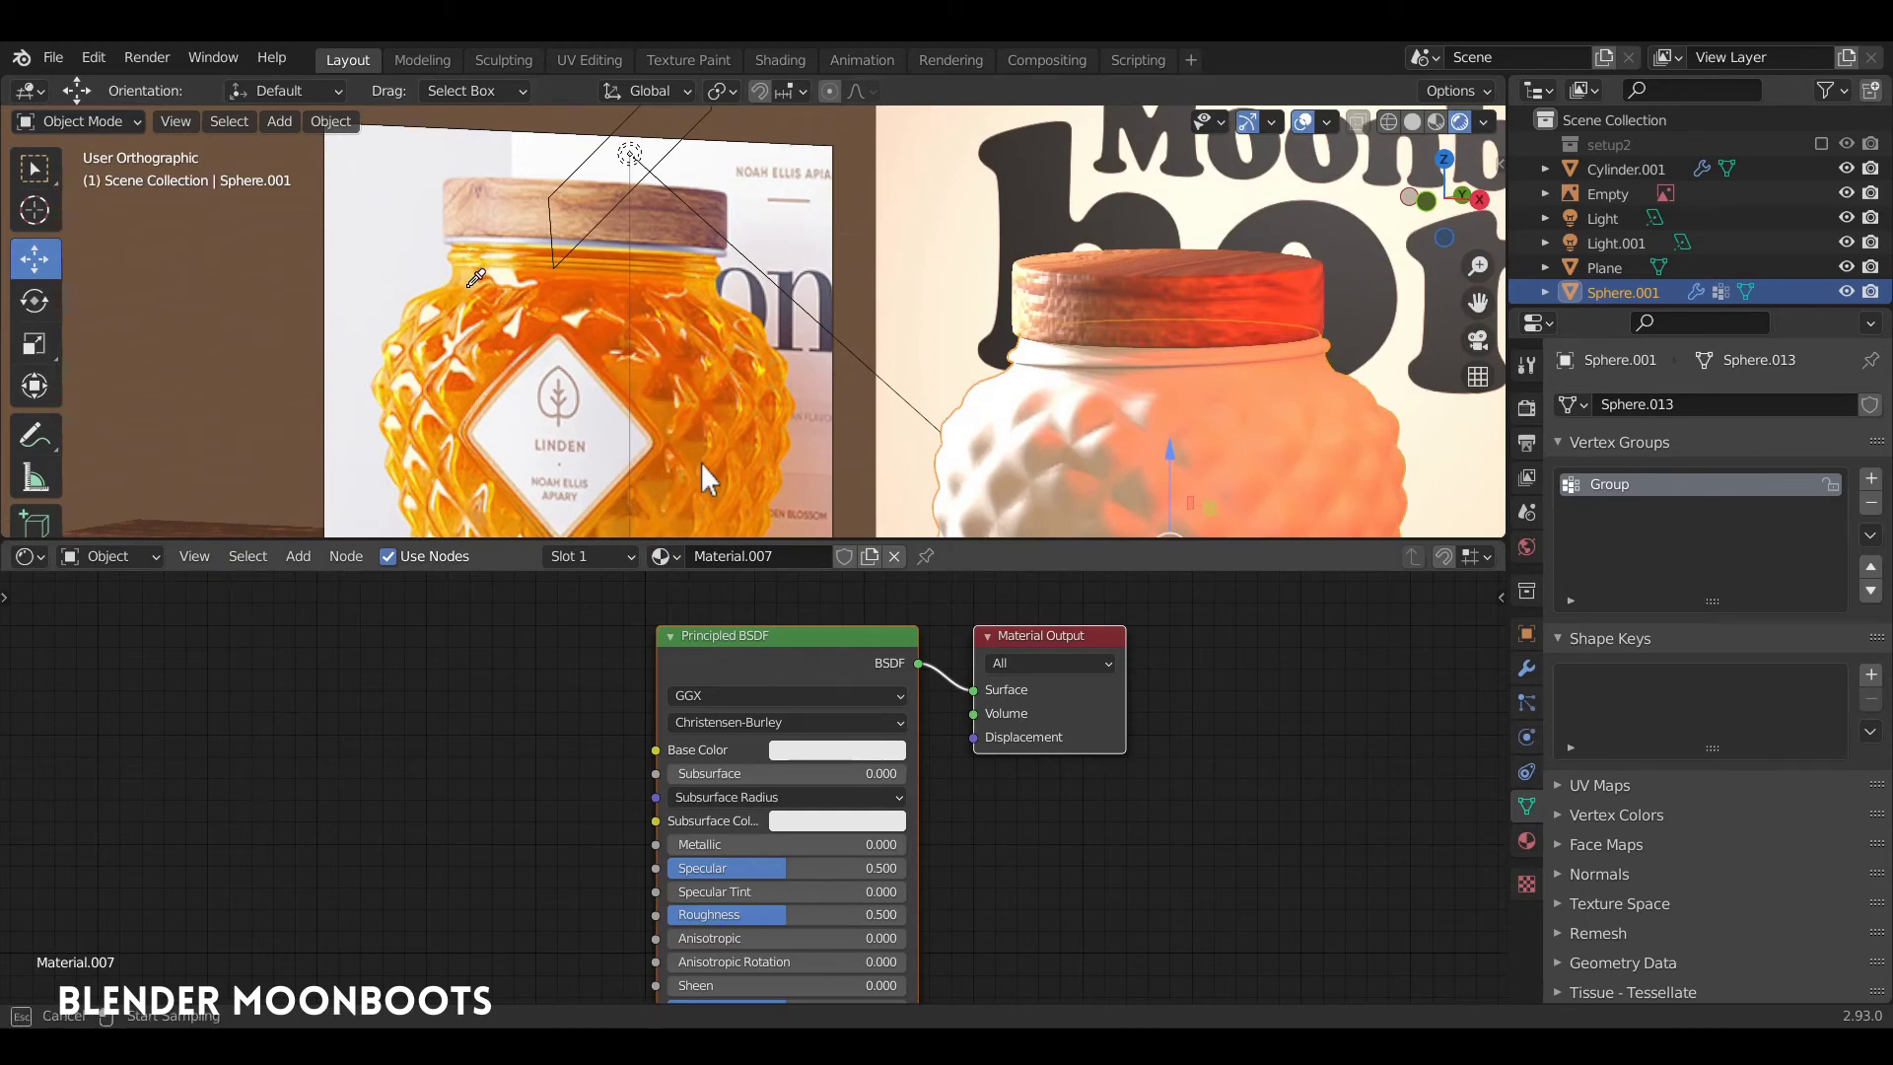
click(468, 286)
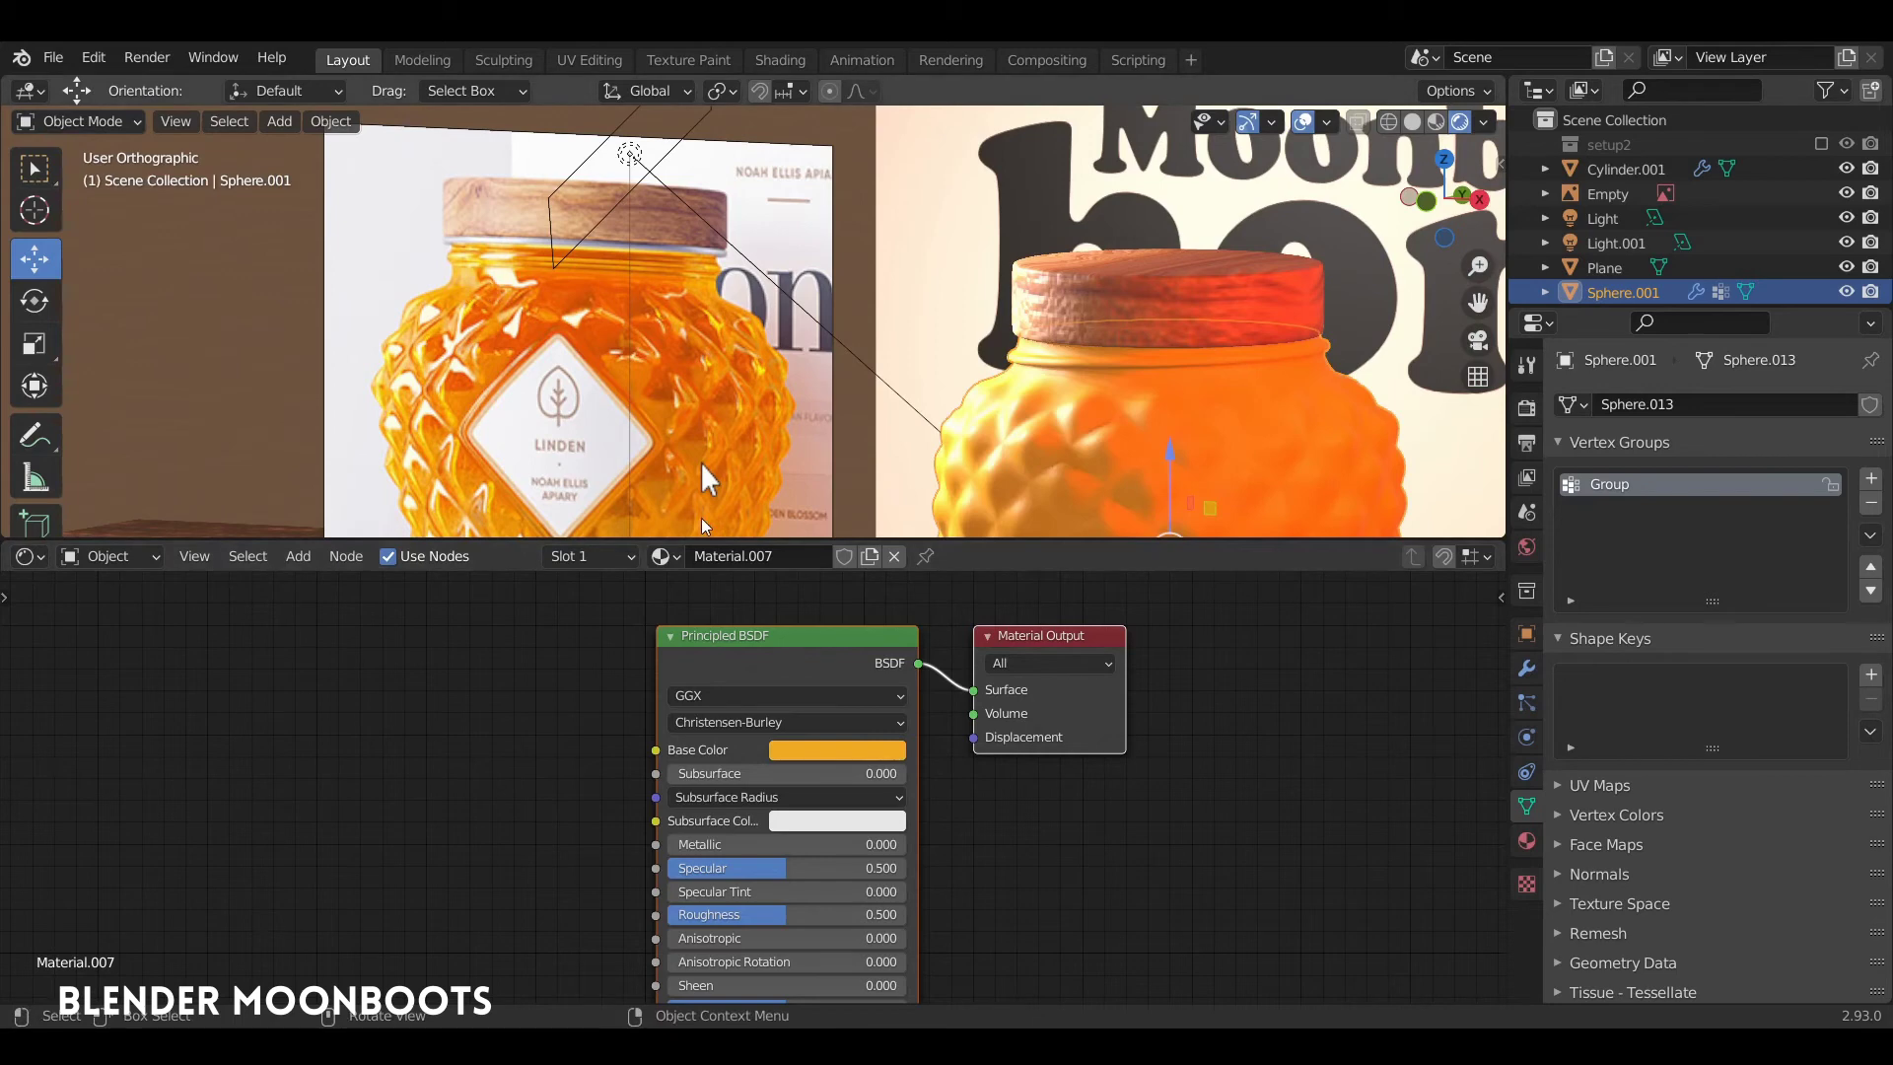
Raise the jar material's Transmission to 1.000 and set its IOR to 1.5
drag(700, 542, 700, 639)
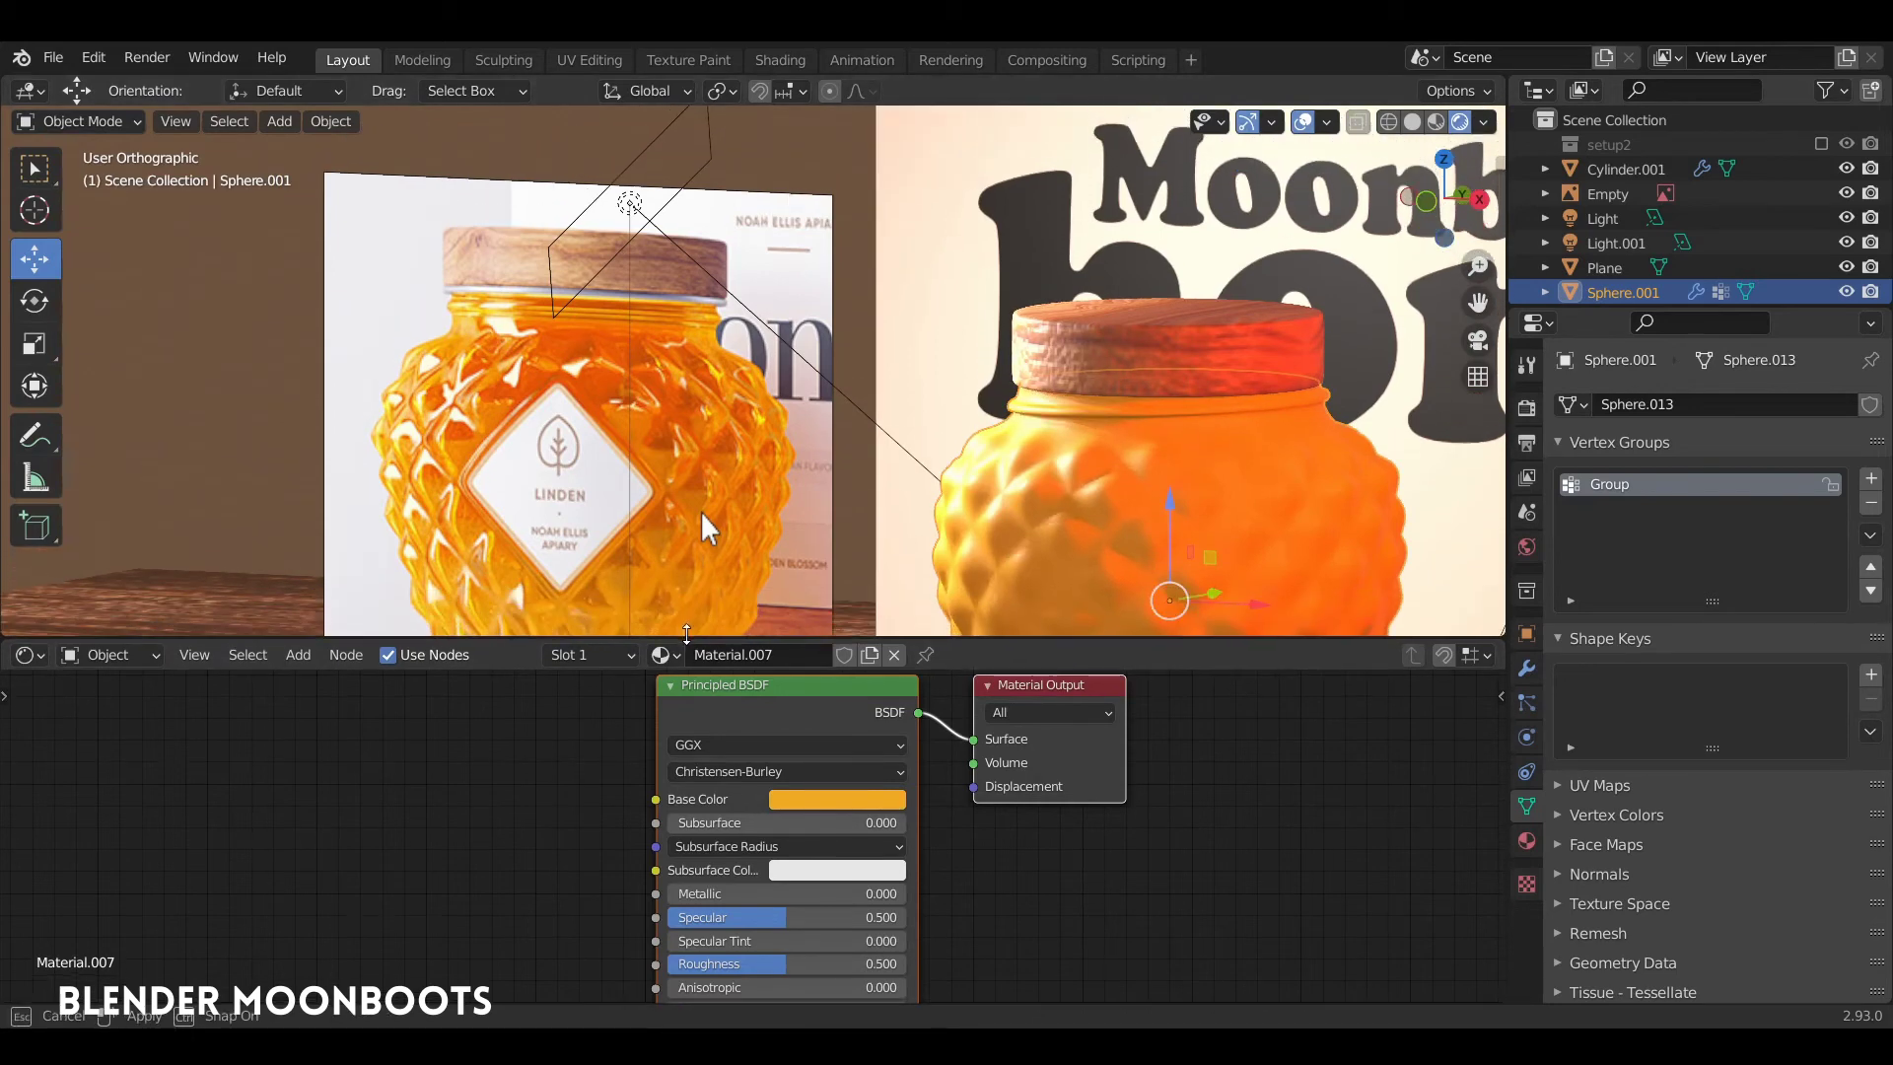
shift+middle_drag(936, 473, 803, 325)
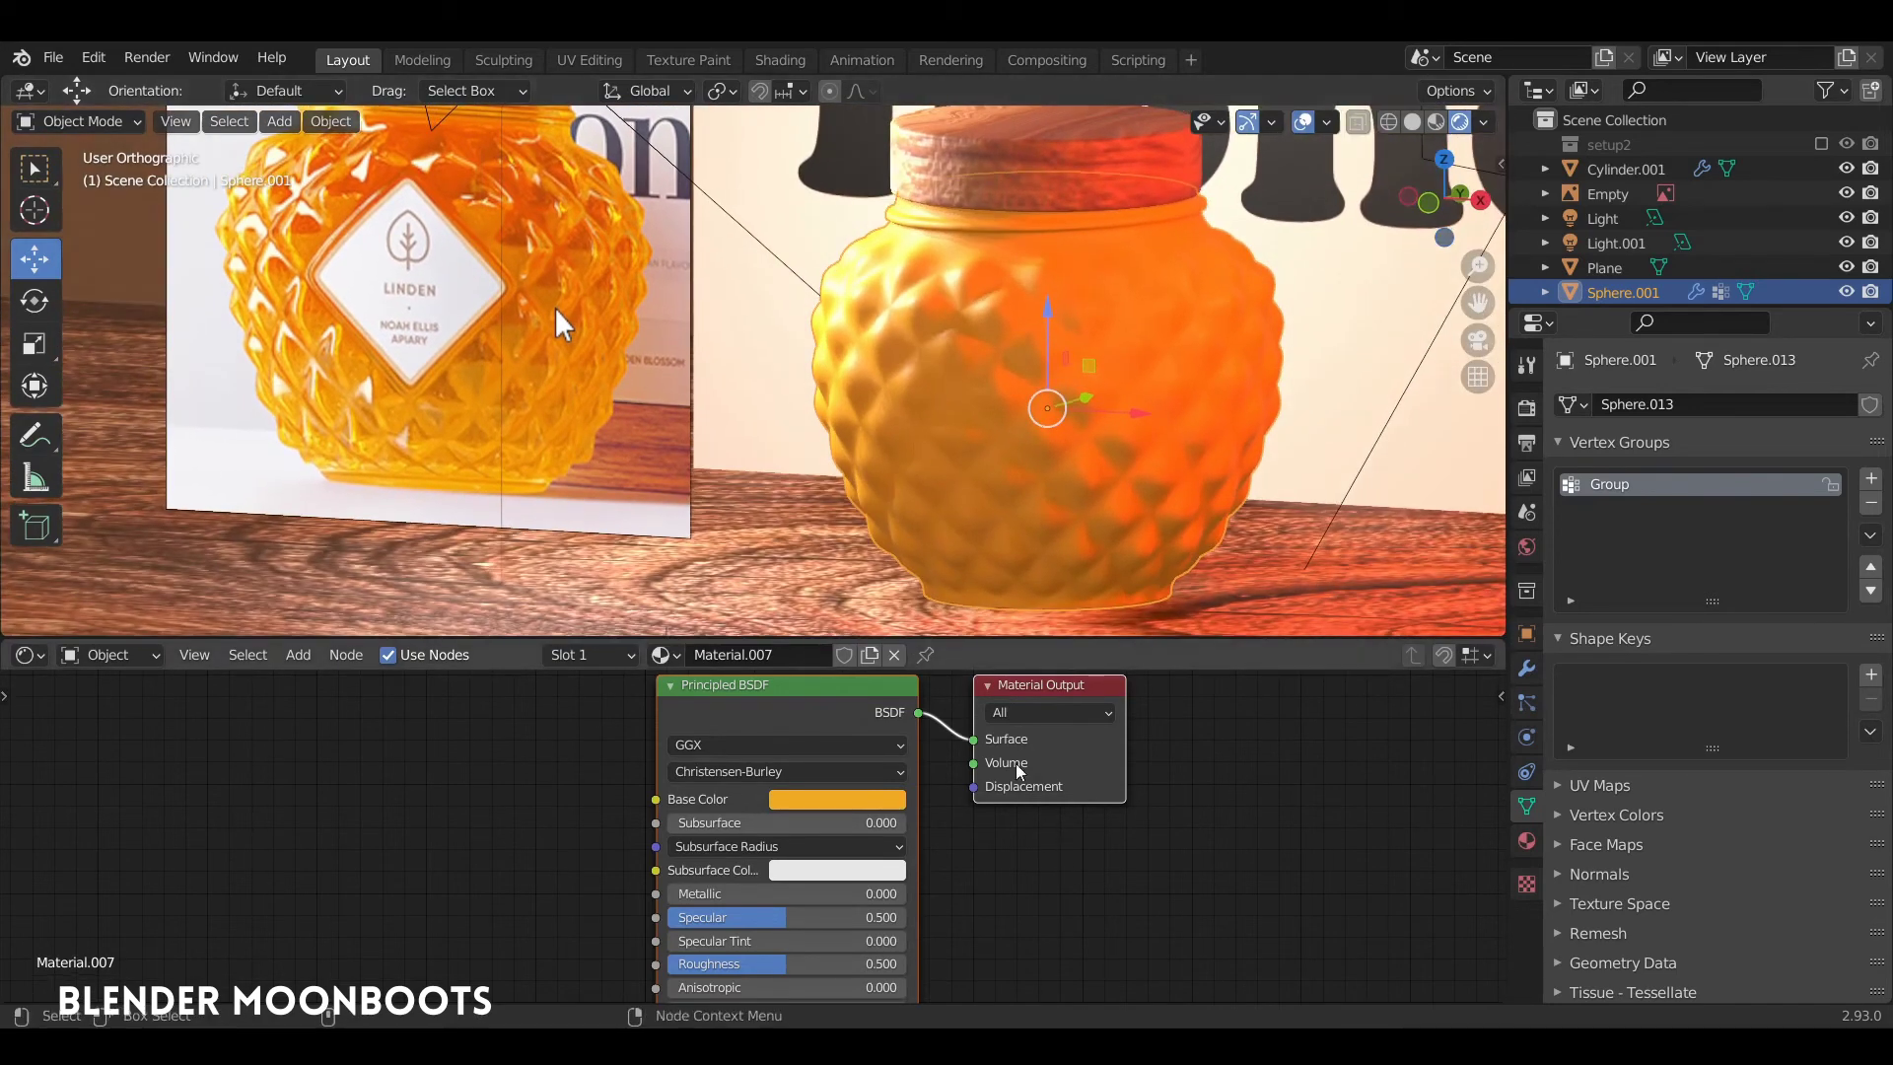
drag(905, 642, 906, 499)
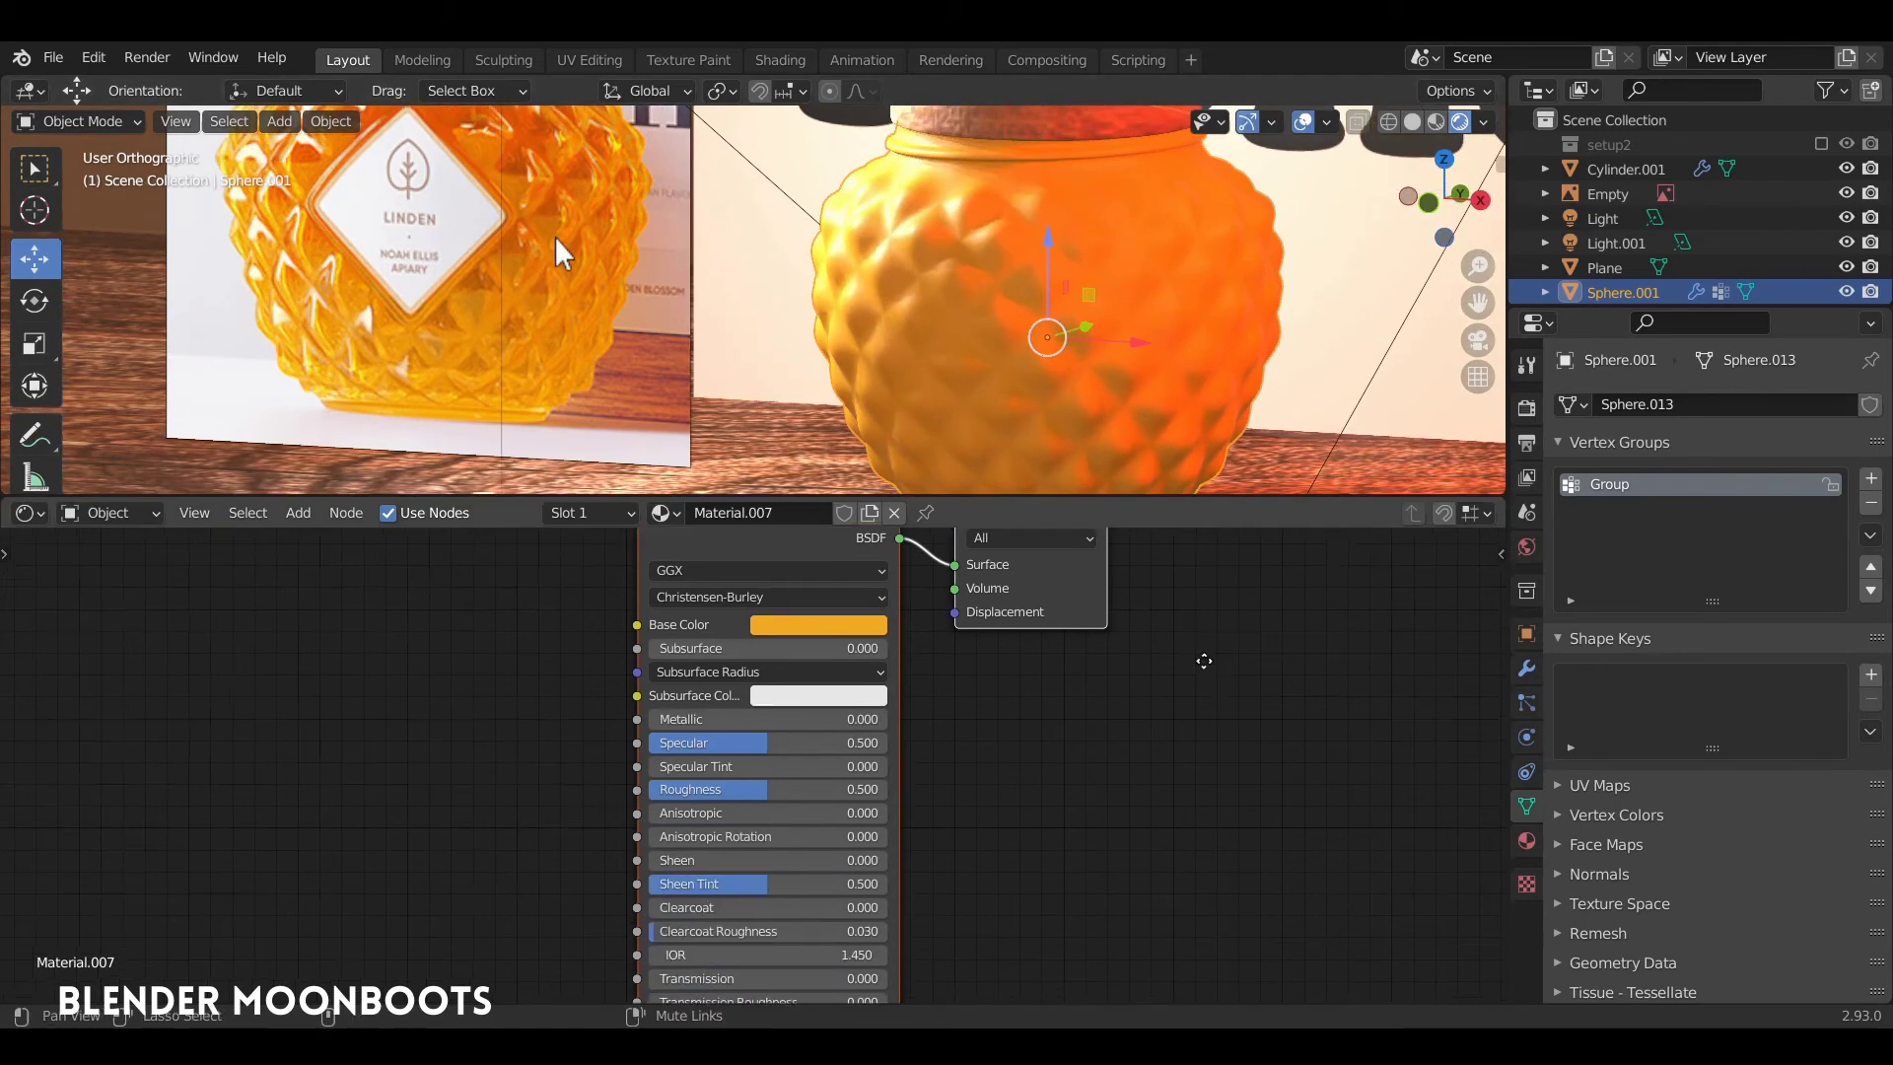
scroll(1175, 652, down, 5)
scroll(1175, 652, down, 1)
drag(710, 786, 970, 798)
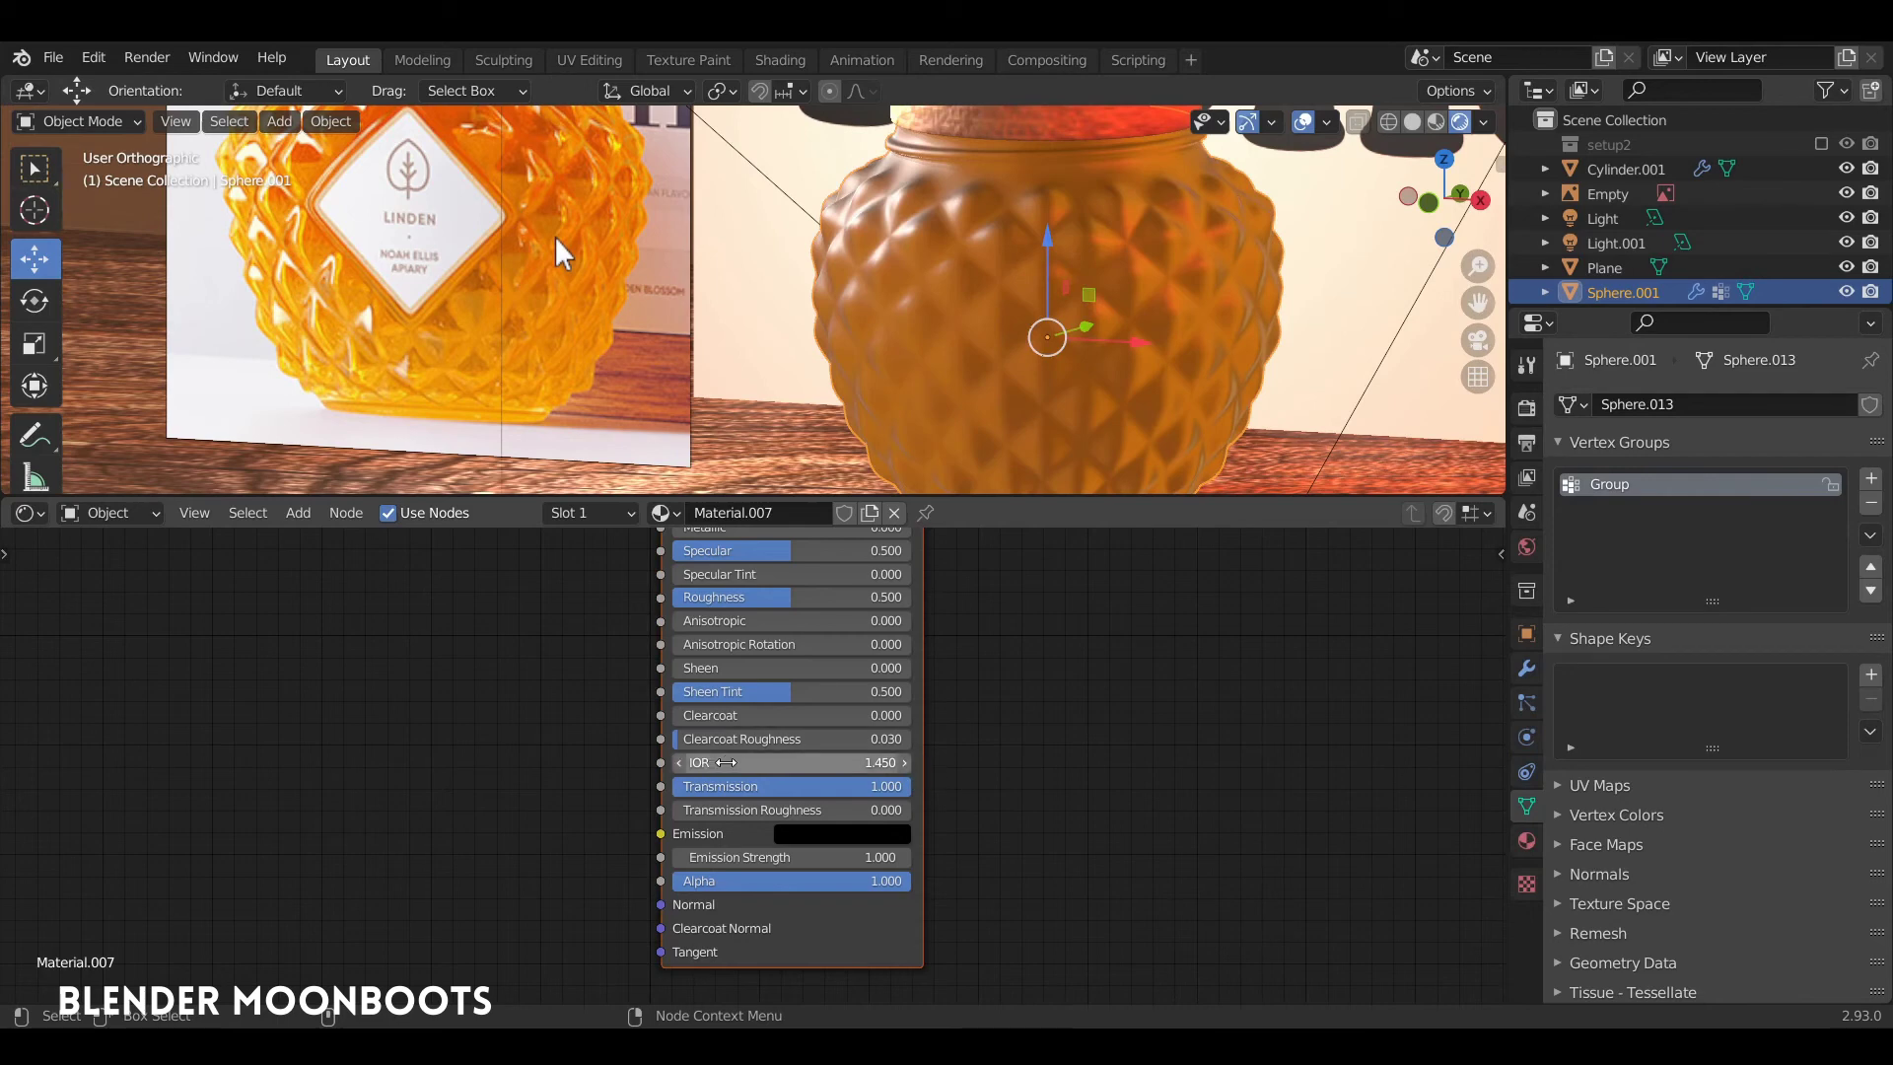
click(726, 762)
text(1)
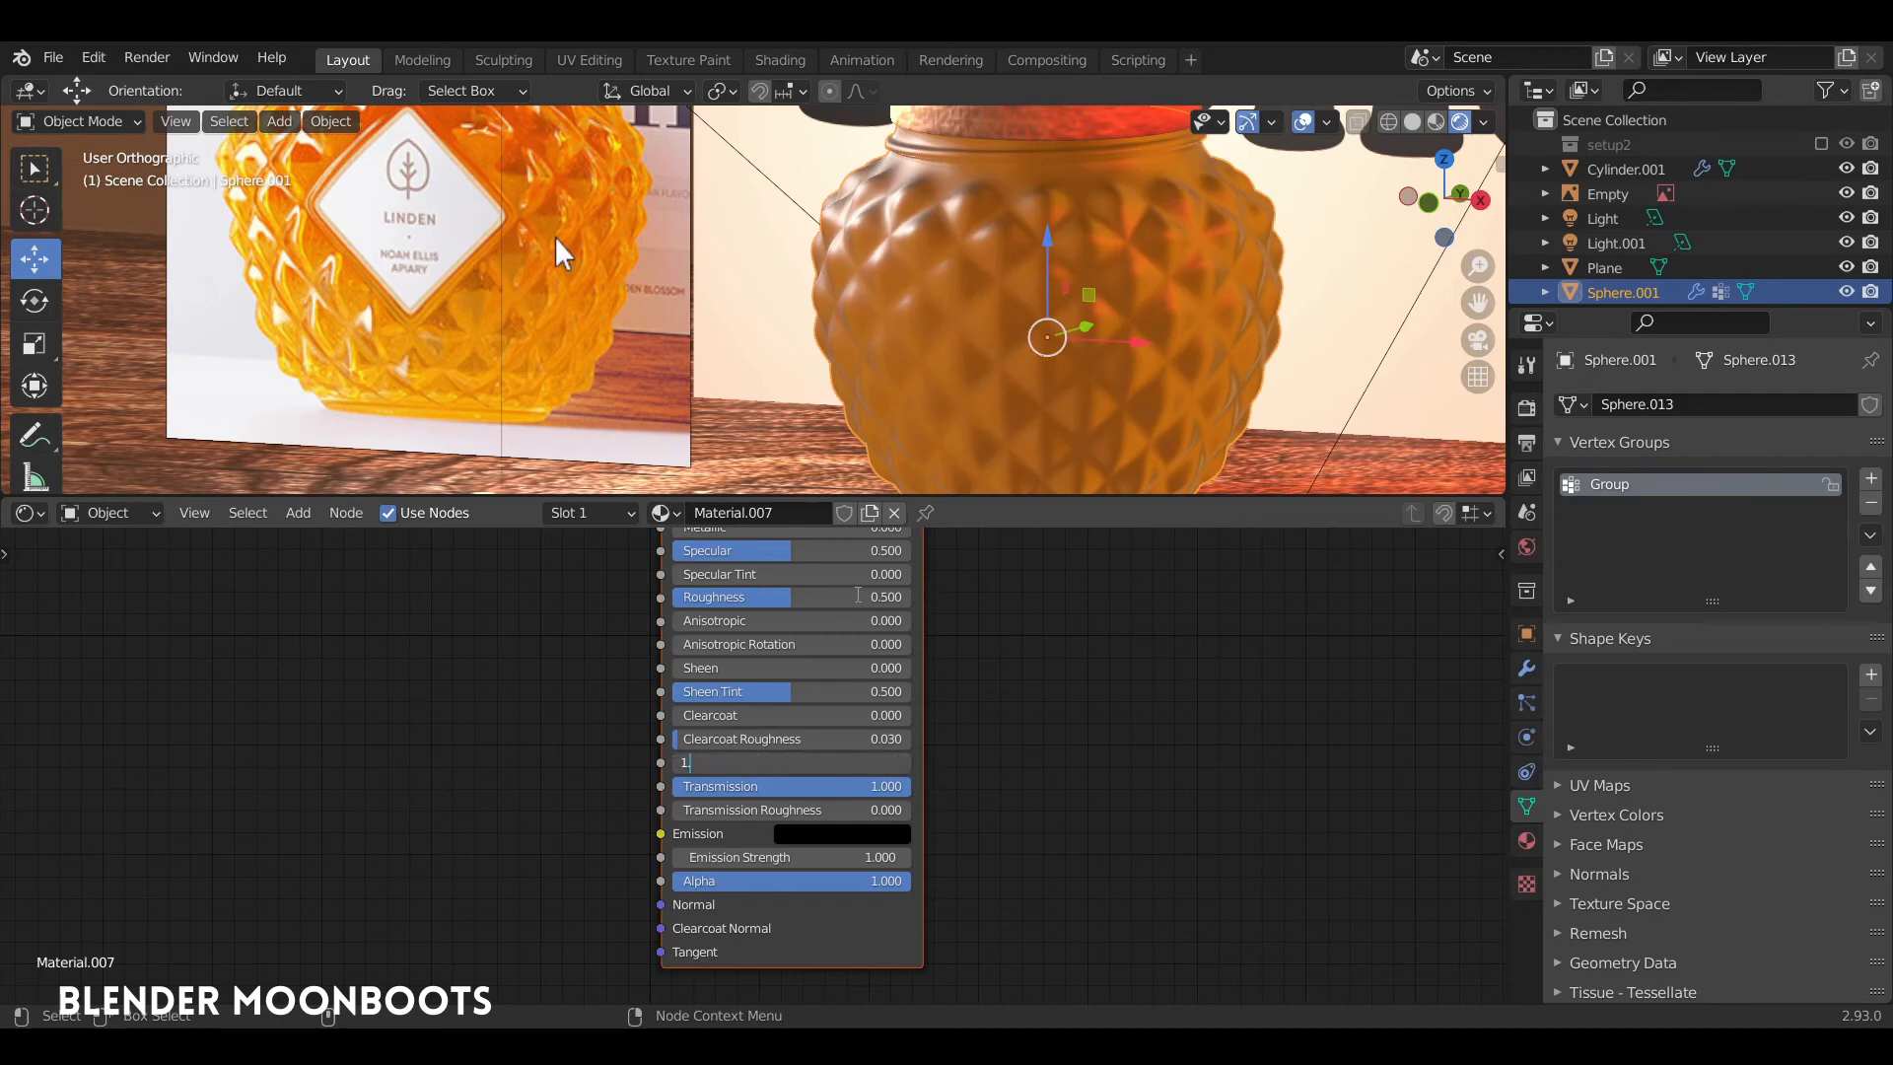
text(.5)
click(860, 597)
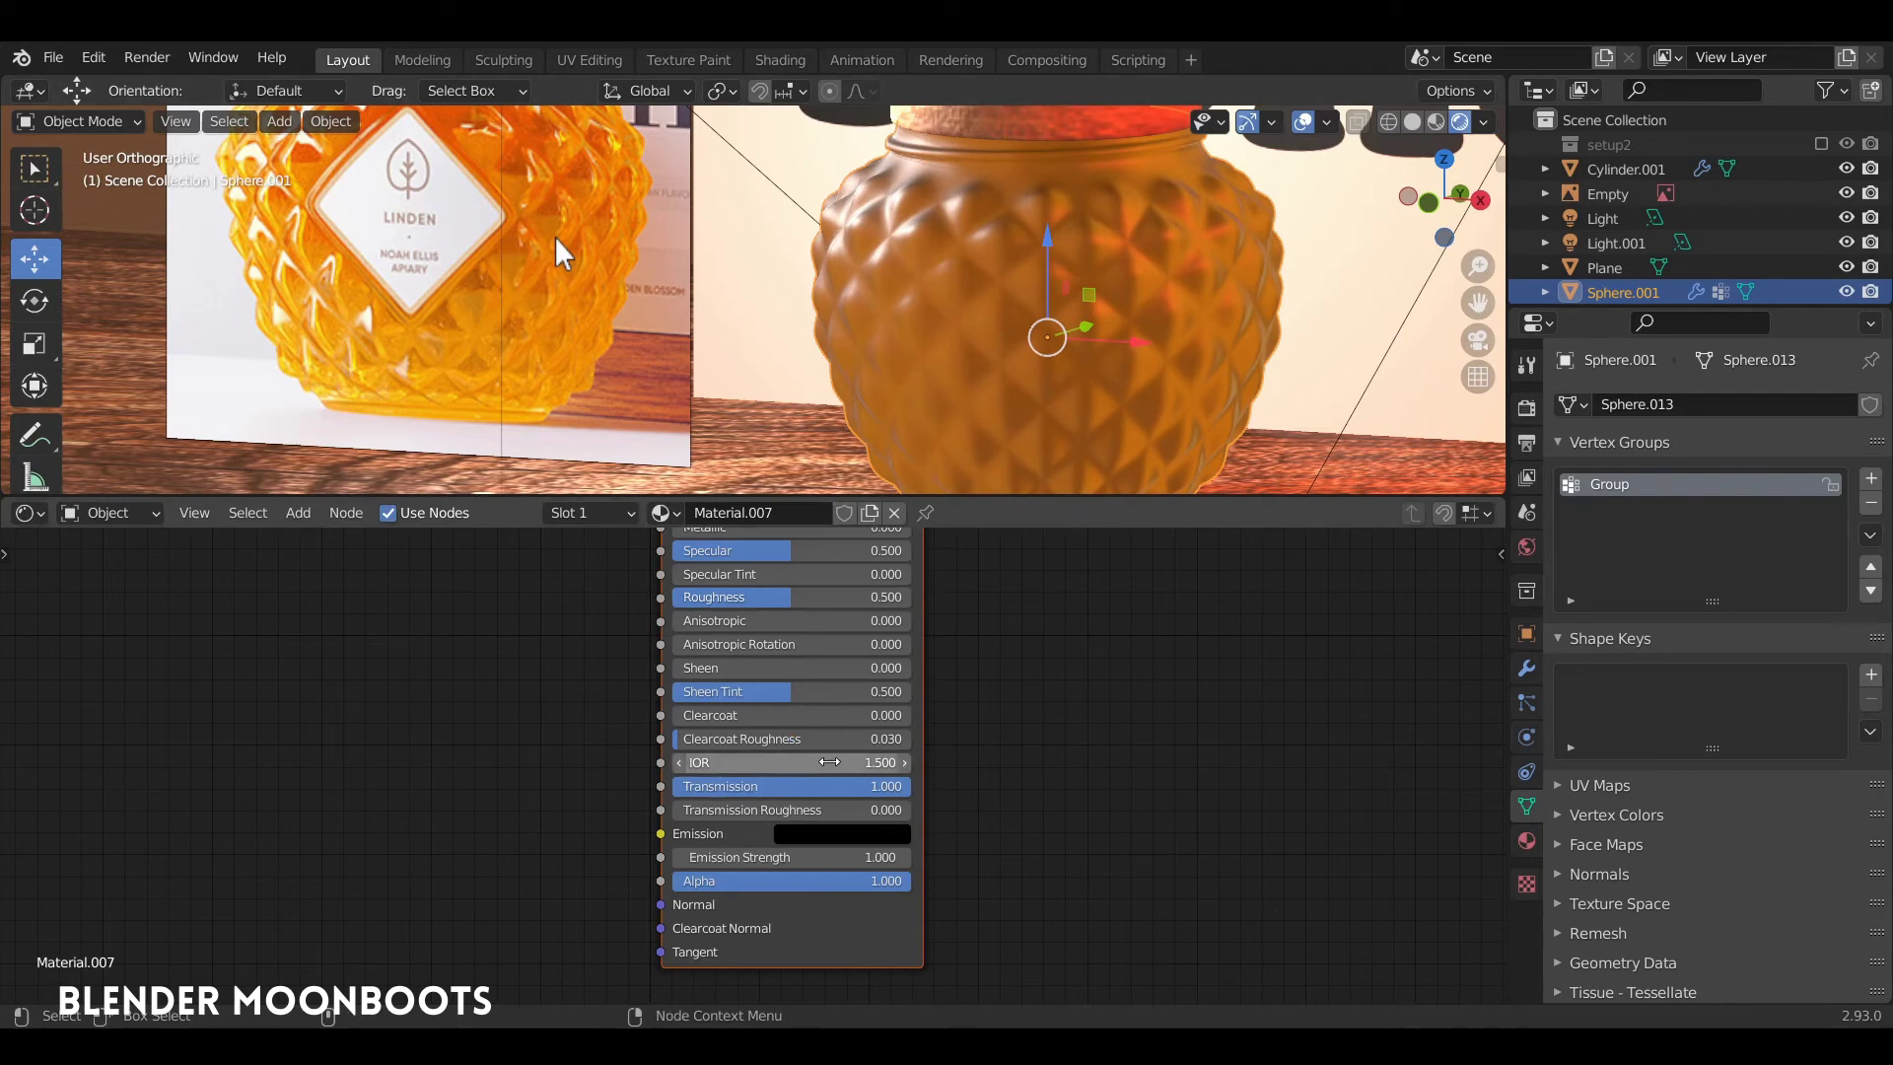
Set the jar's Roughness to 0.000 for clear glass and reframe the jars frontally
click(975, 660)
middle_drag(1003, 648, 984, 774)
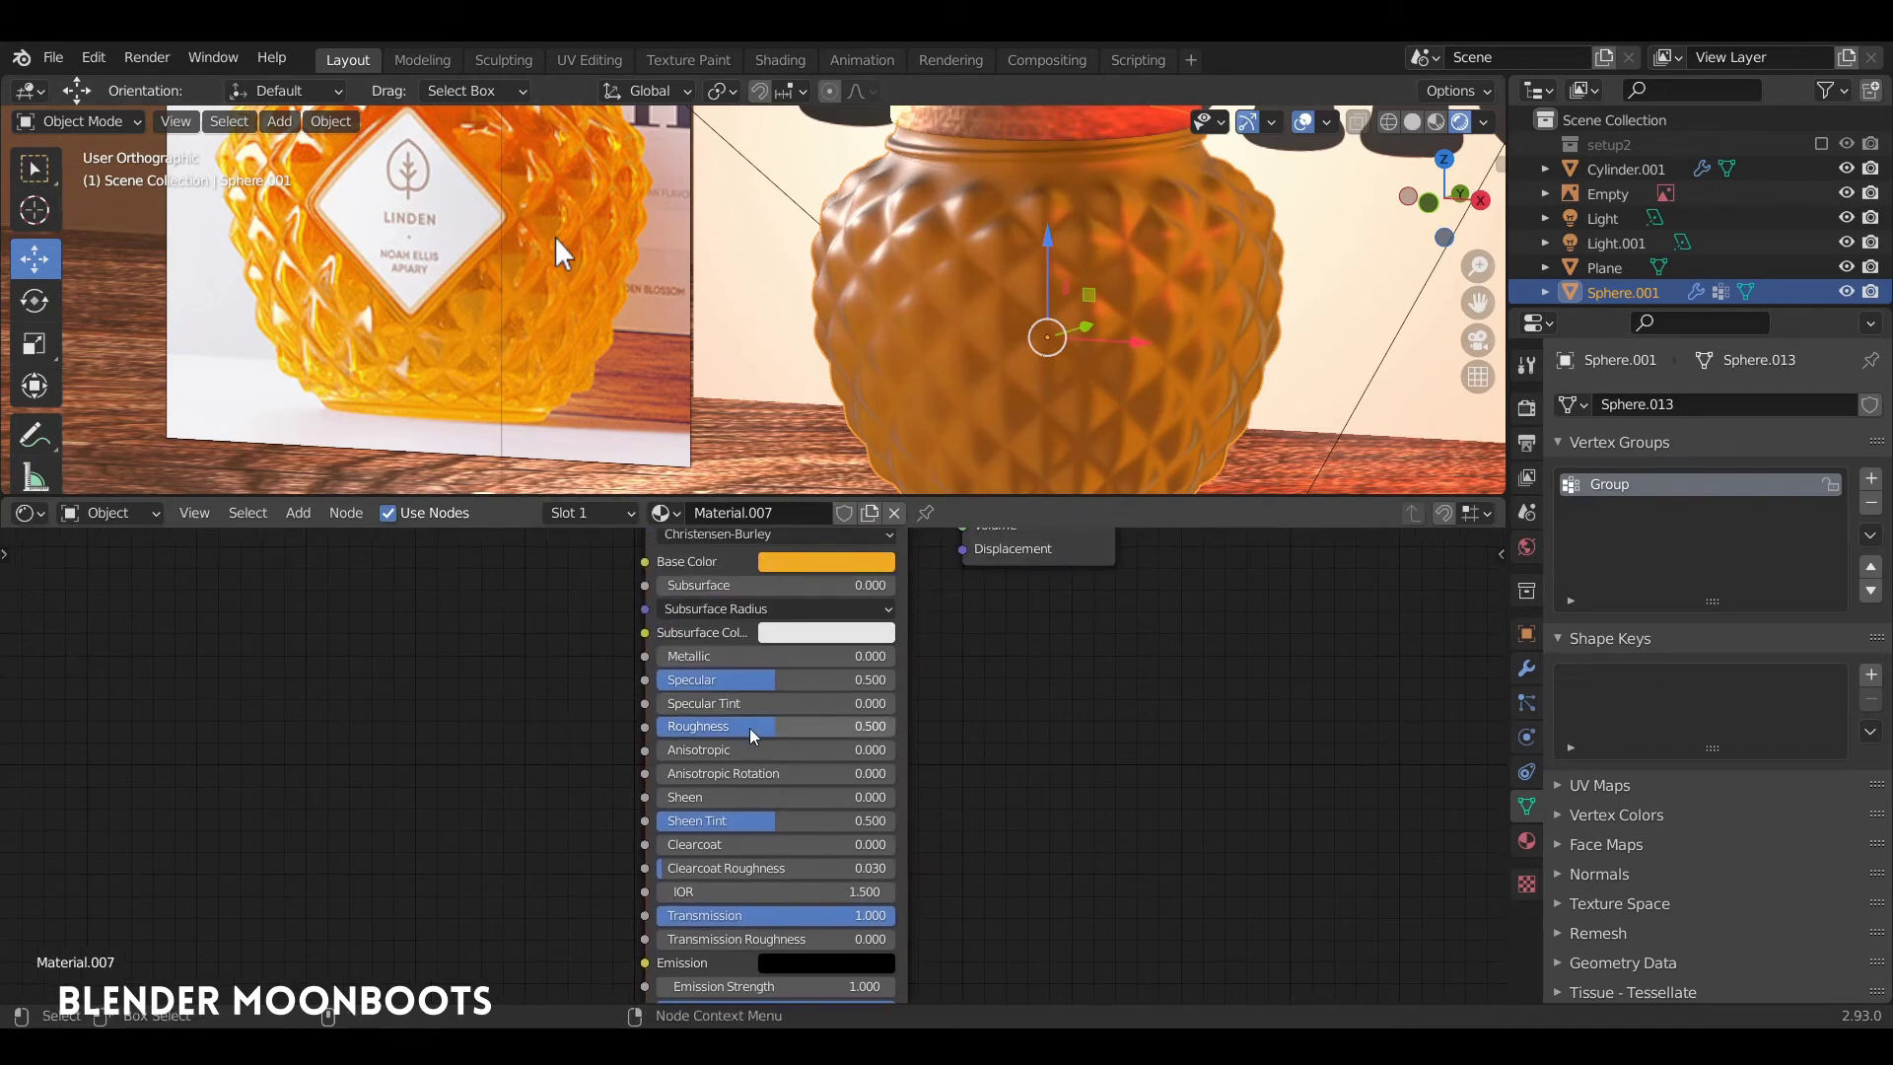
drag(752, 730, 655, 732)
middle_drag(937, 296, 942, 352)
mouse_move(533, 336)
middle_down()
mouse_move(536, 284)
mouse_move(581, 291)
middle_up()
drag(891, 492, 891, 729)
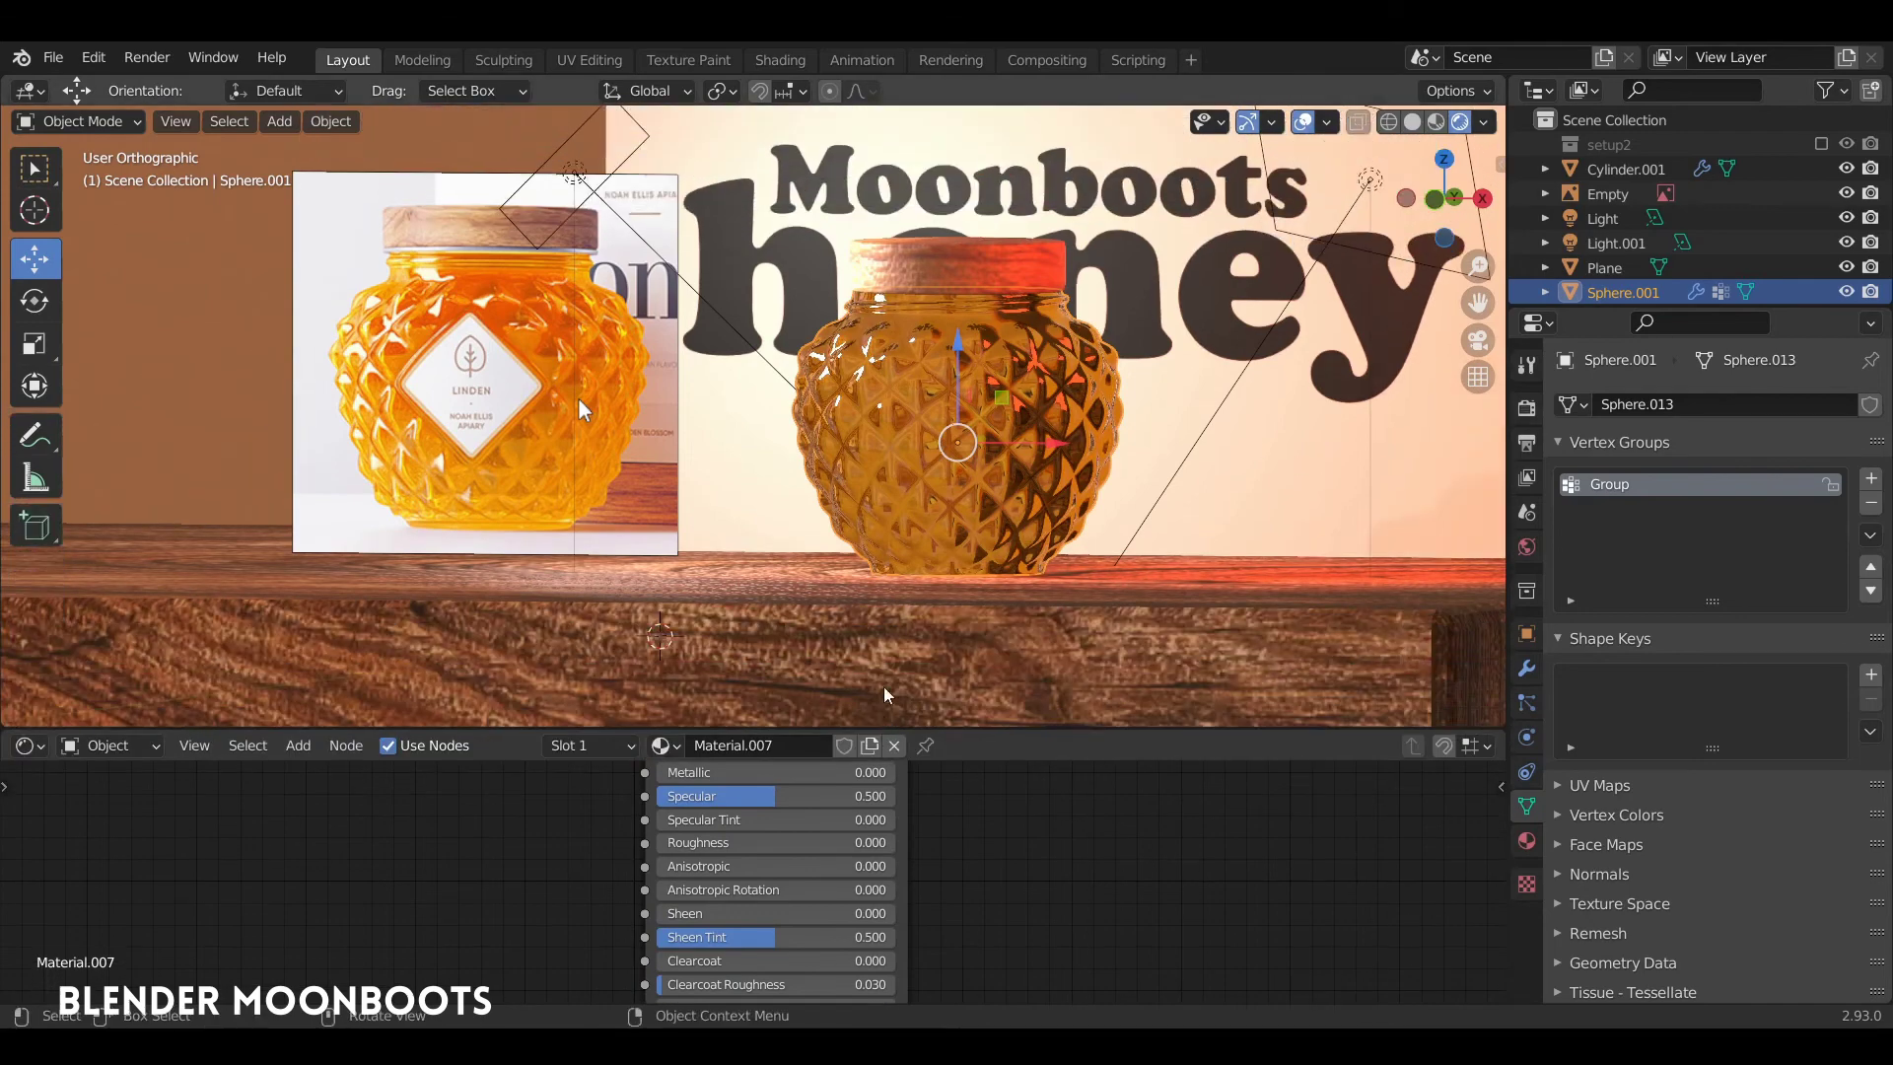
middle_drag(578, 398, 540, 393)
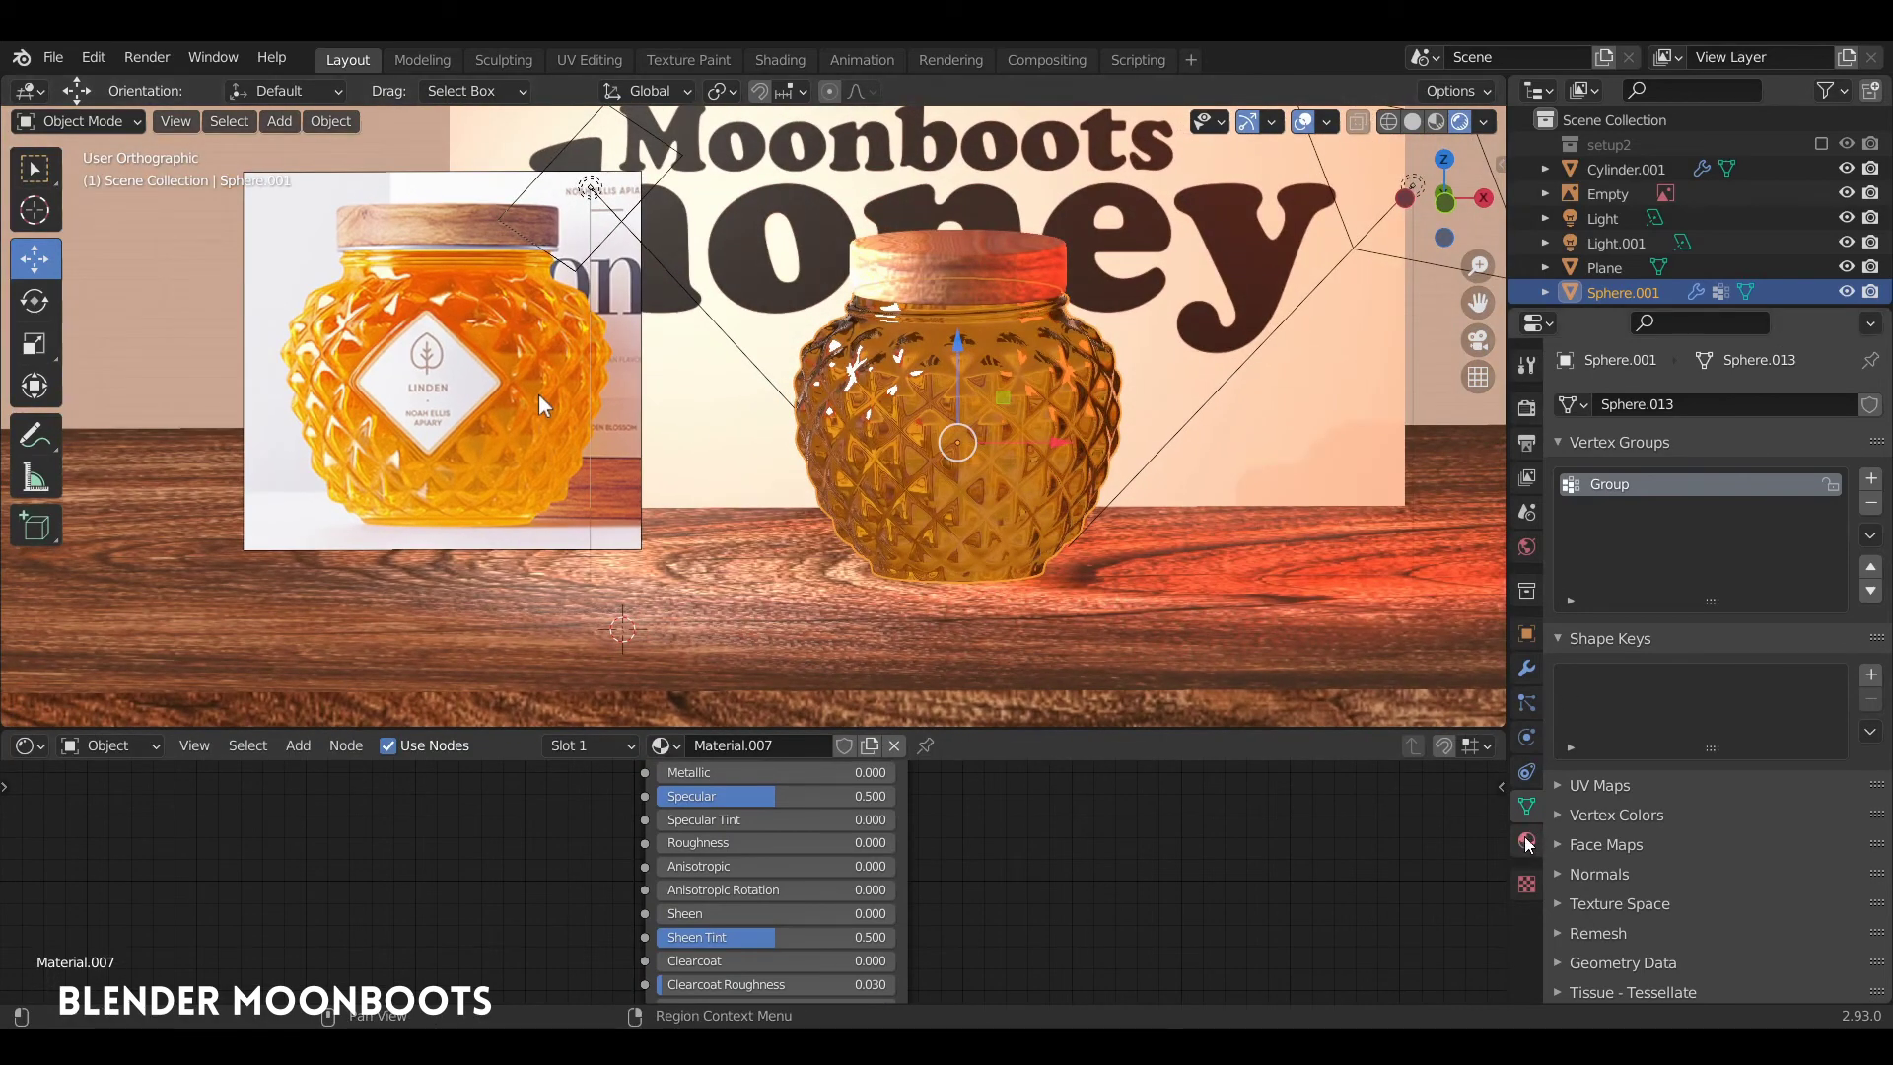
Set the jar material to Alpha Blend with Alpha Hashed shadows and Show Backface off
click(1528, 842)
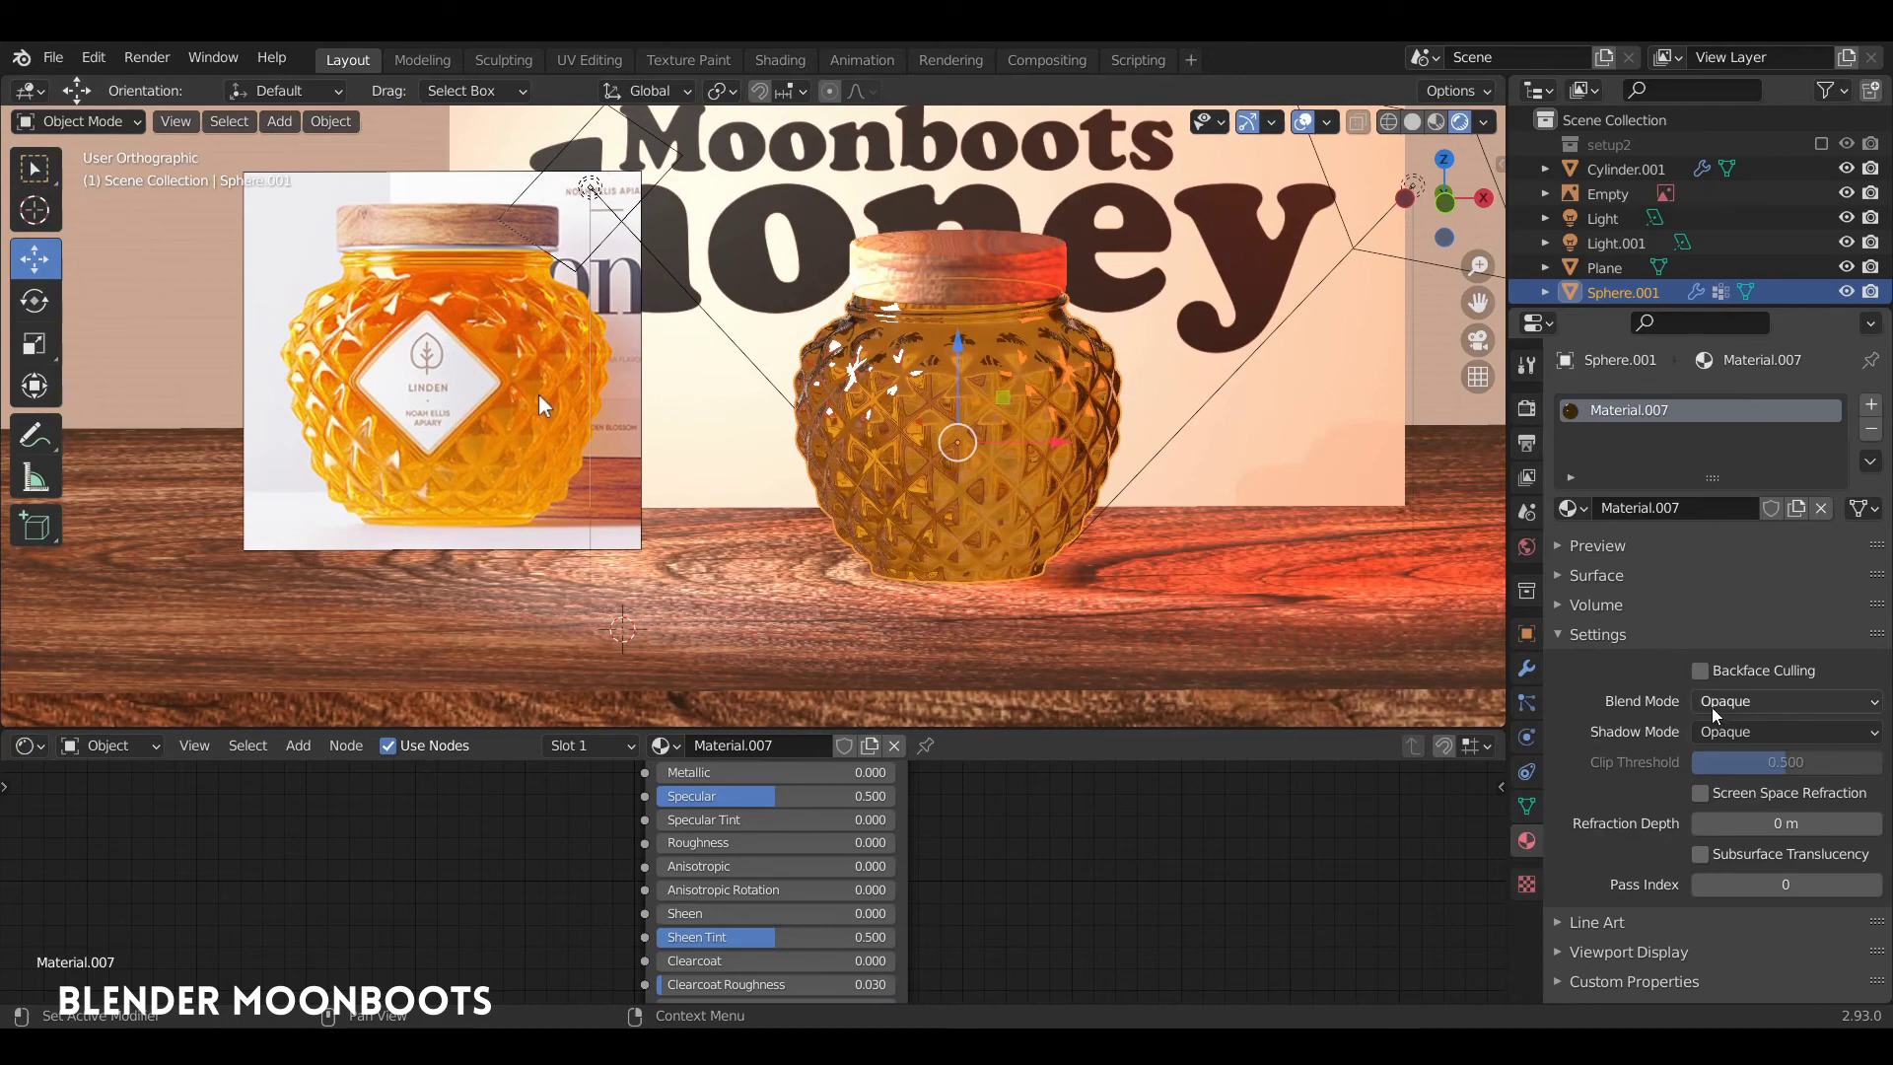
click(1755, 704)
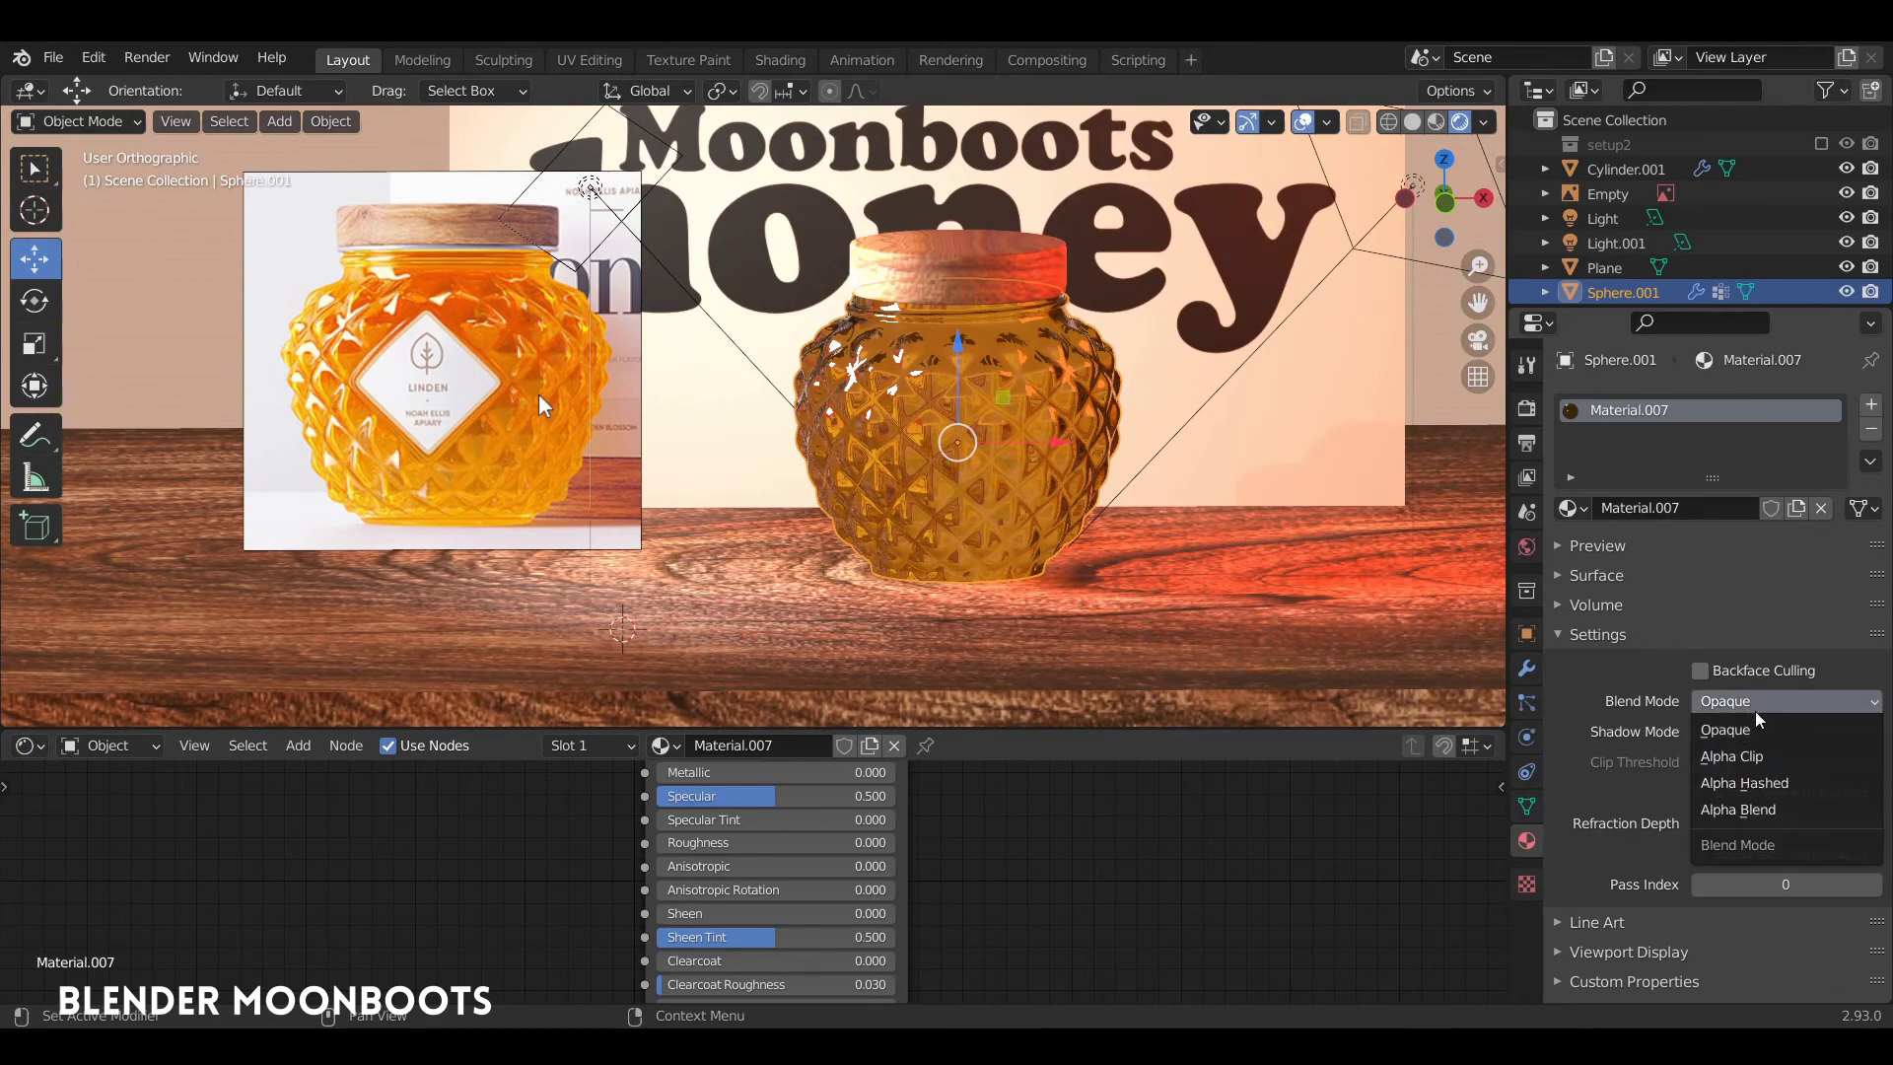
click(1739, 810)
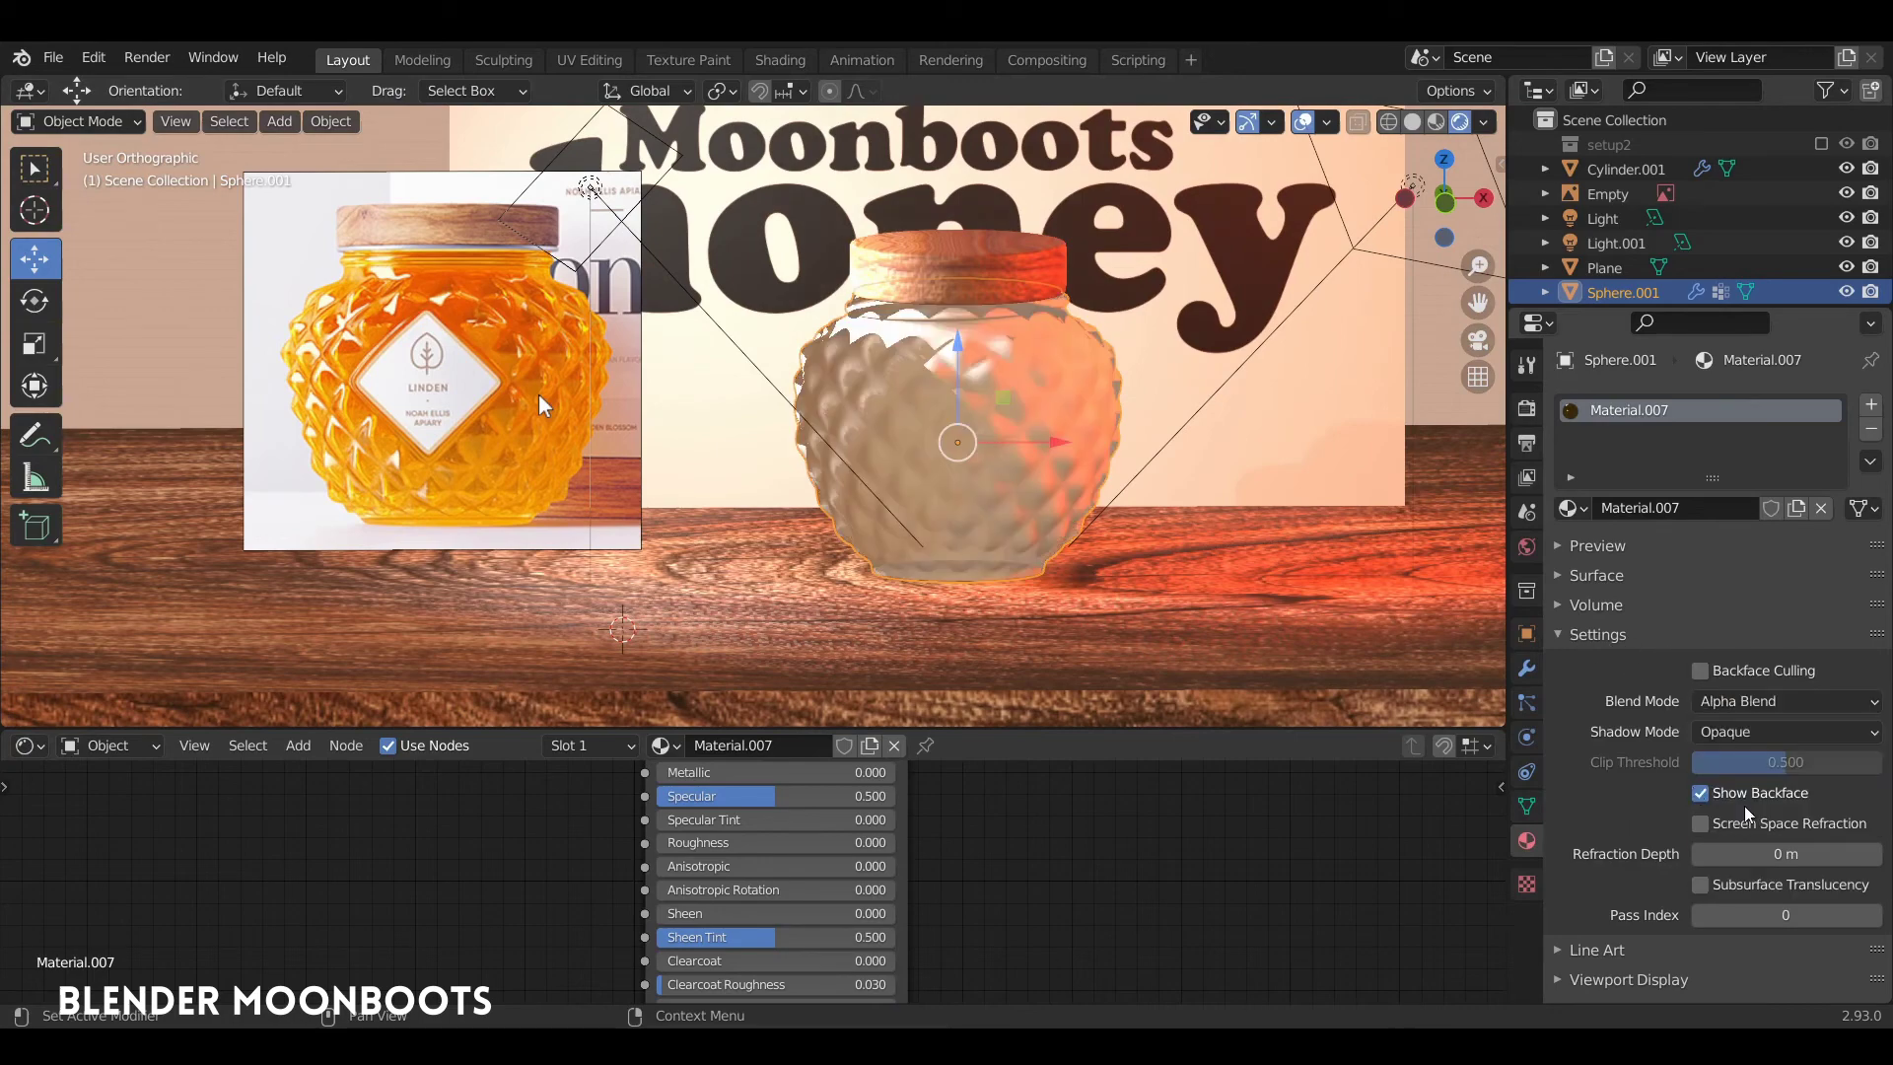
click(1755, 738)
click(1757, 848)
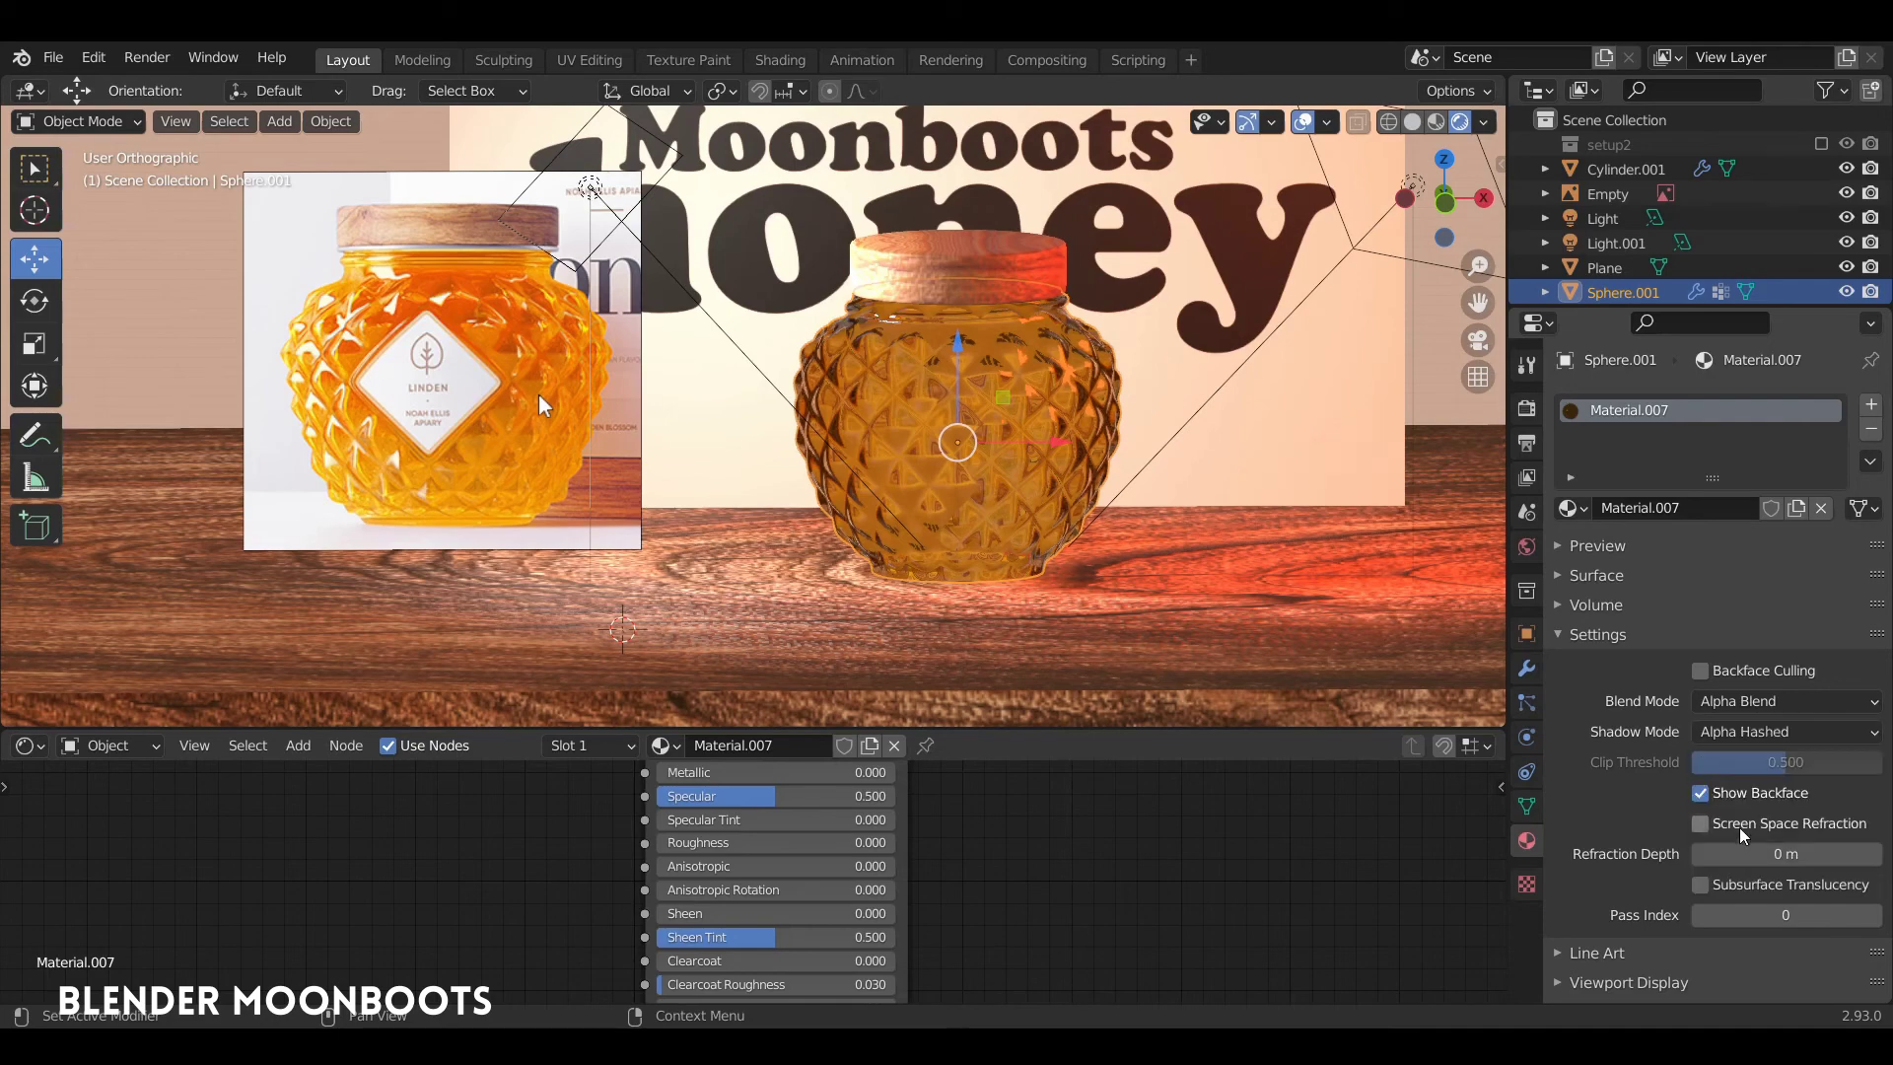
middle_drag(1361, 602, 1304, 584)
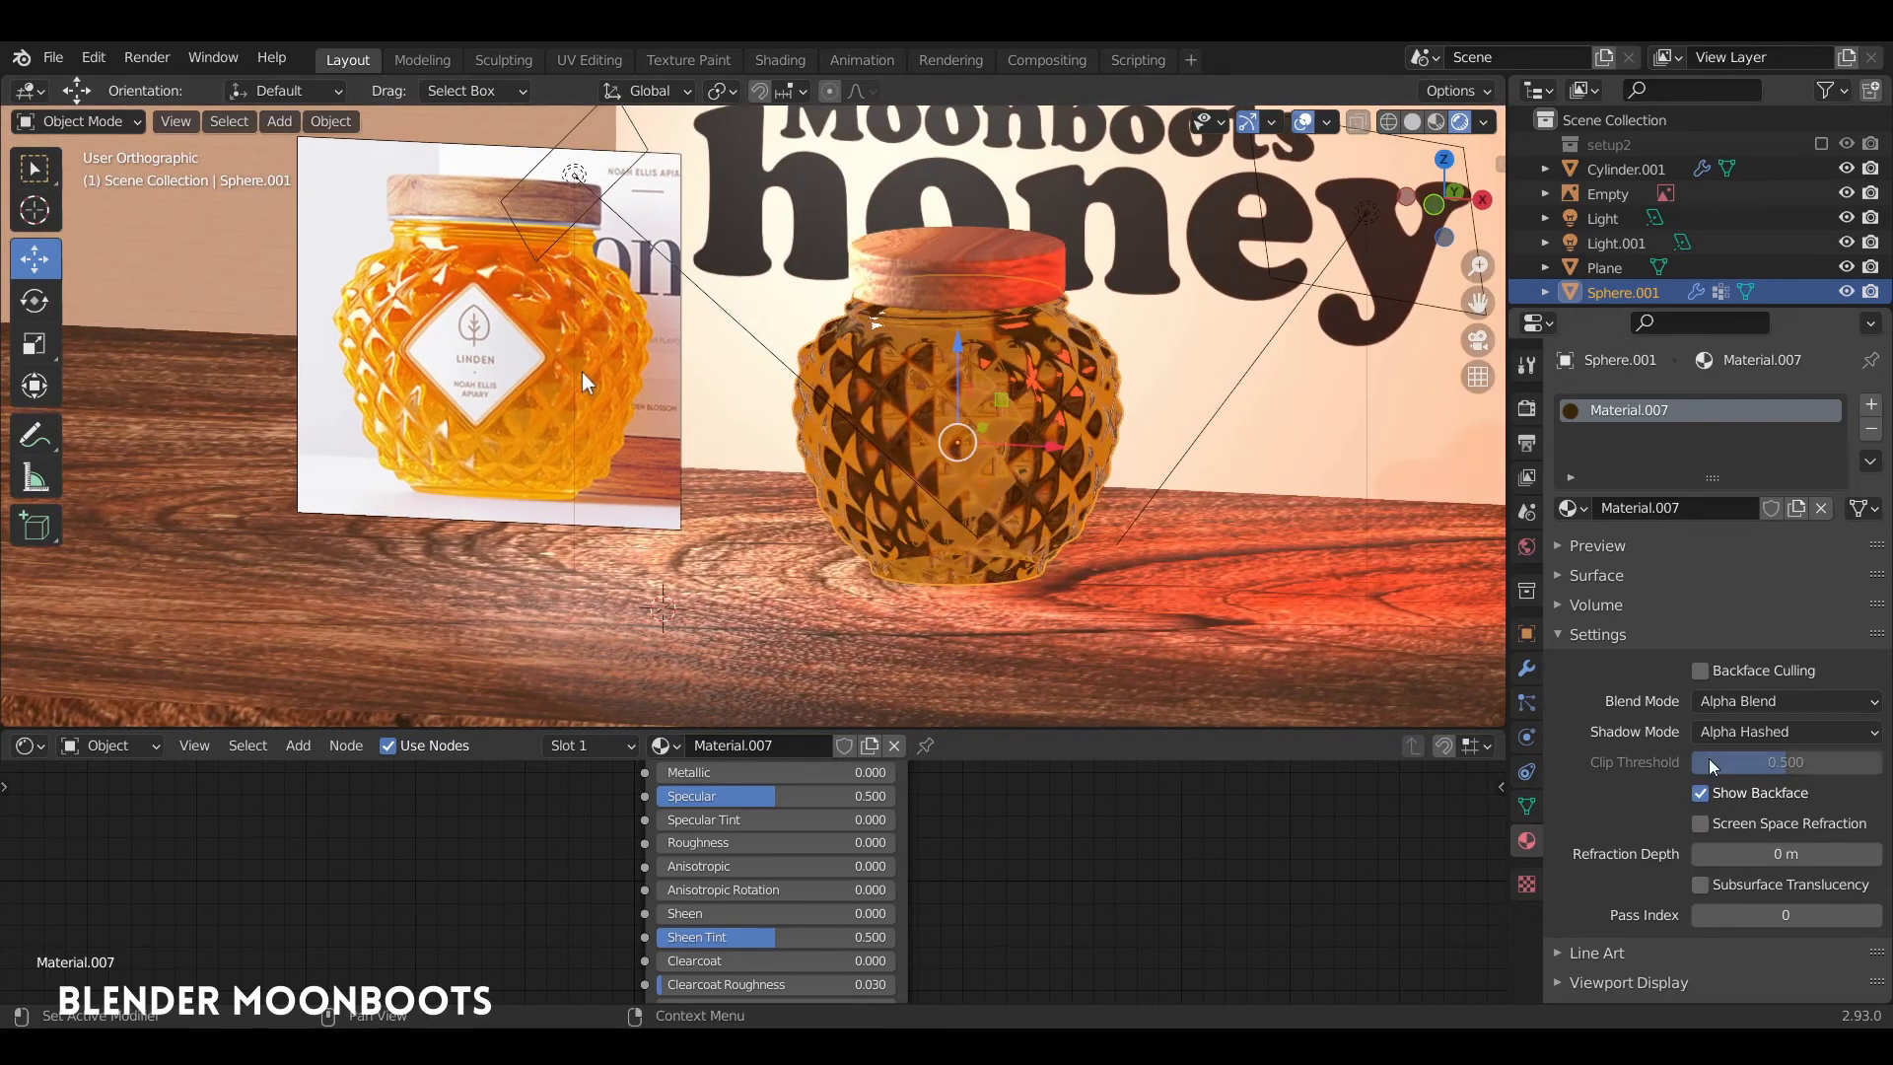
click(1700, 794)
Enable Screen Space Refraction on the jar material and bring up the render settings
middle_drag(986, 424, 1078, 407)
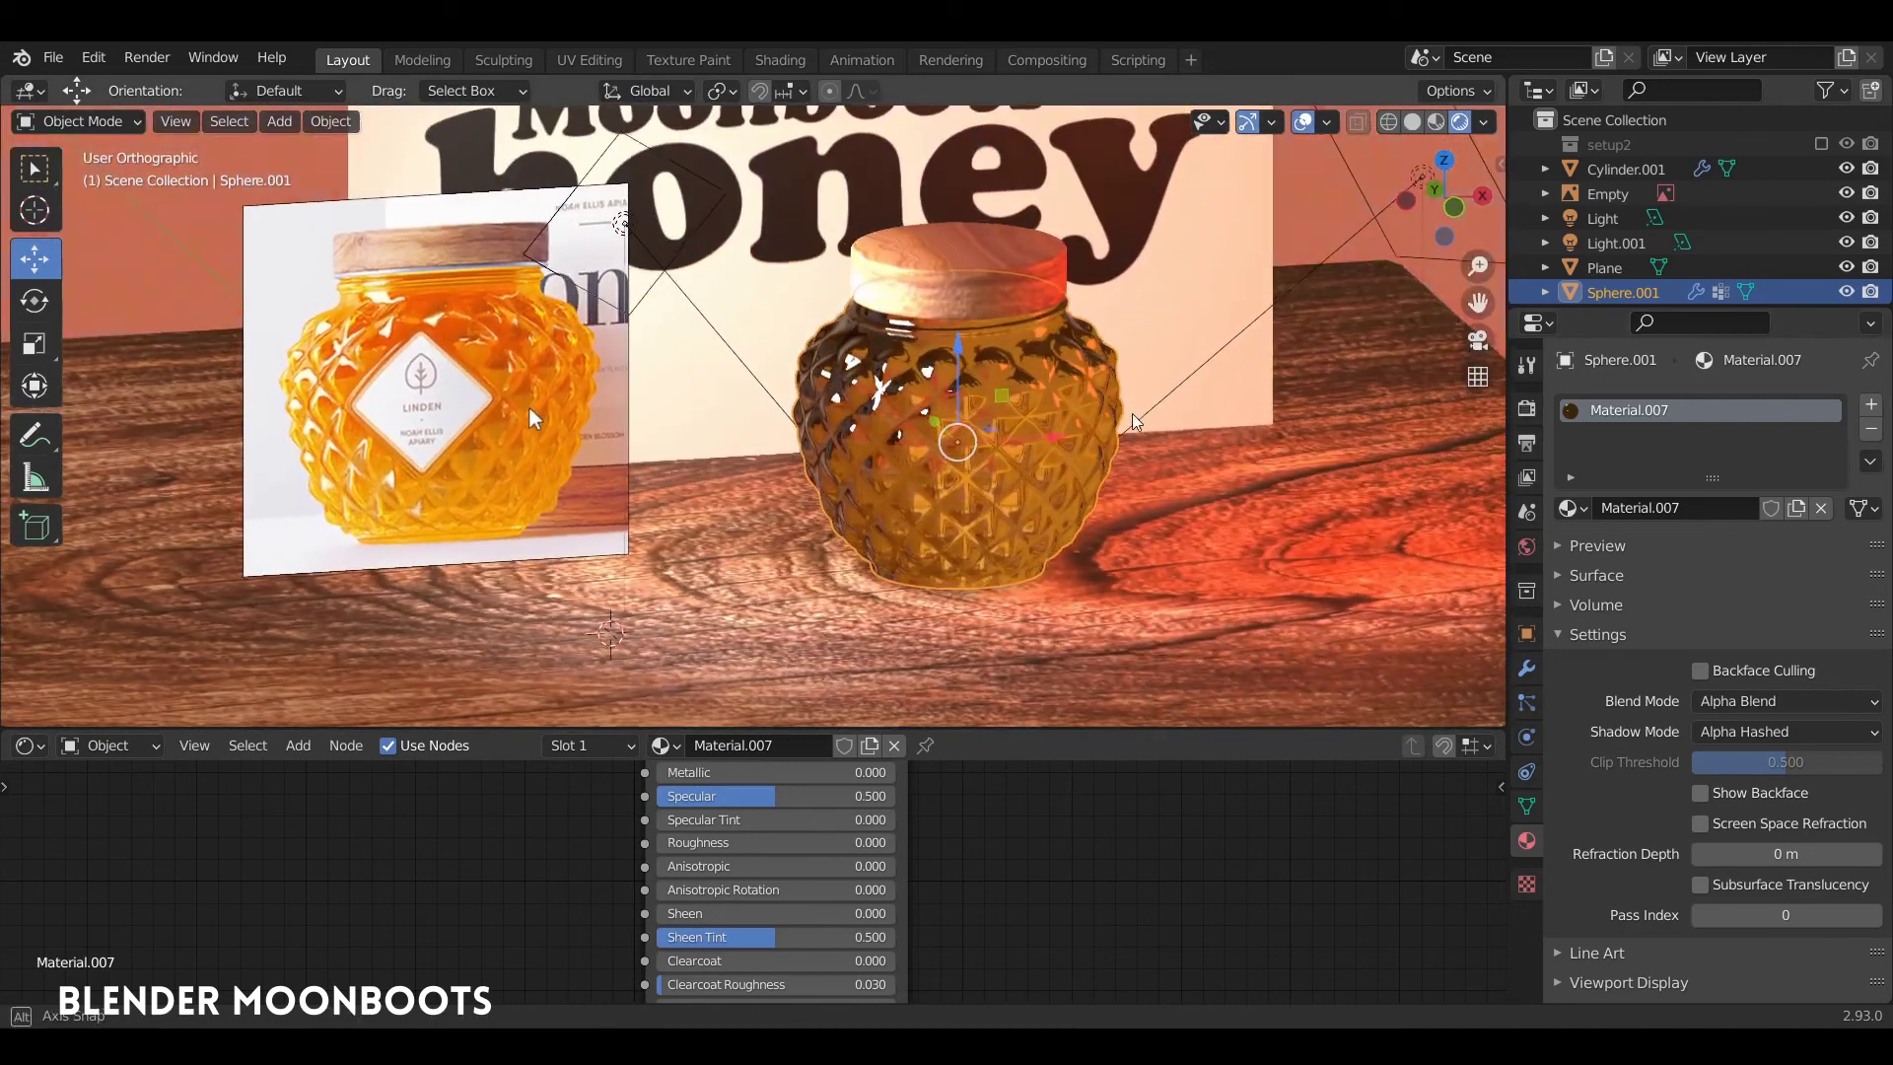
middle_drag(1078, 407, 1065, 404)
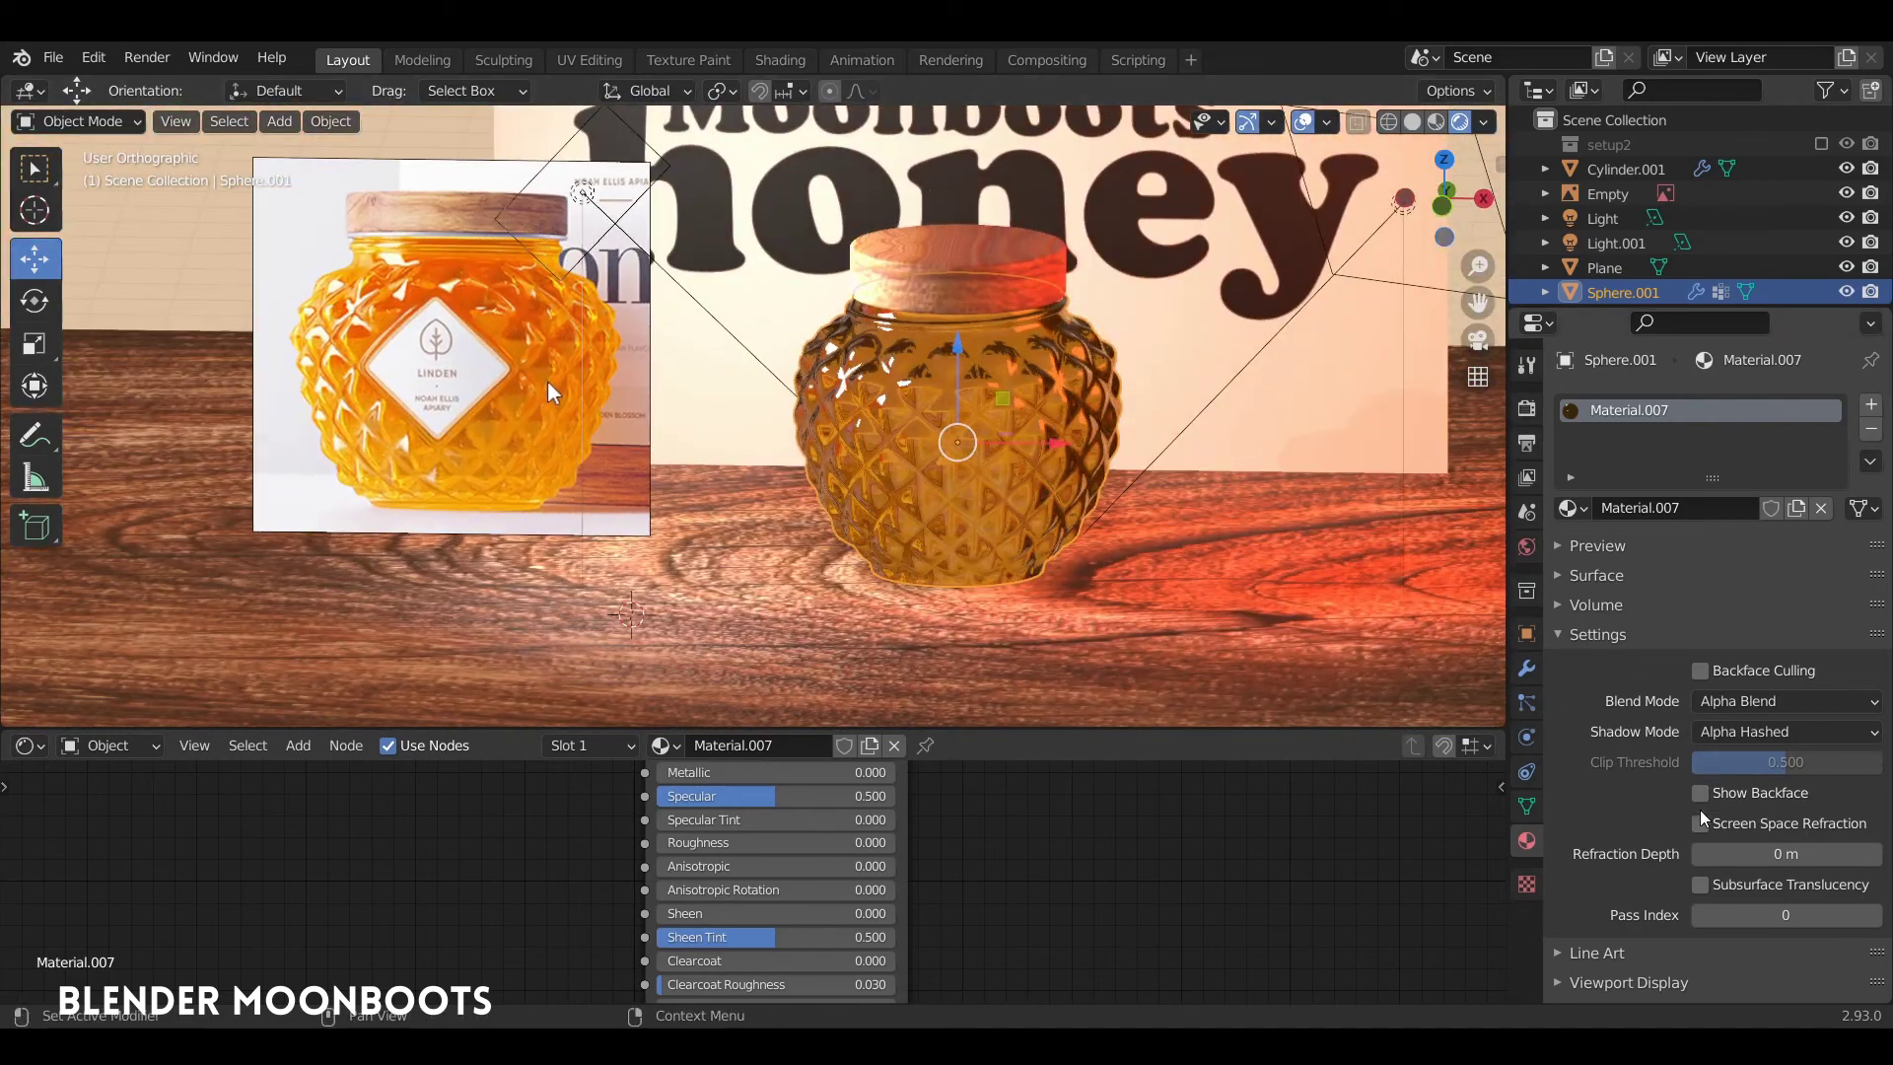
click(1702, 825)
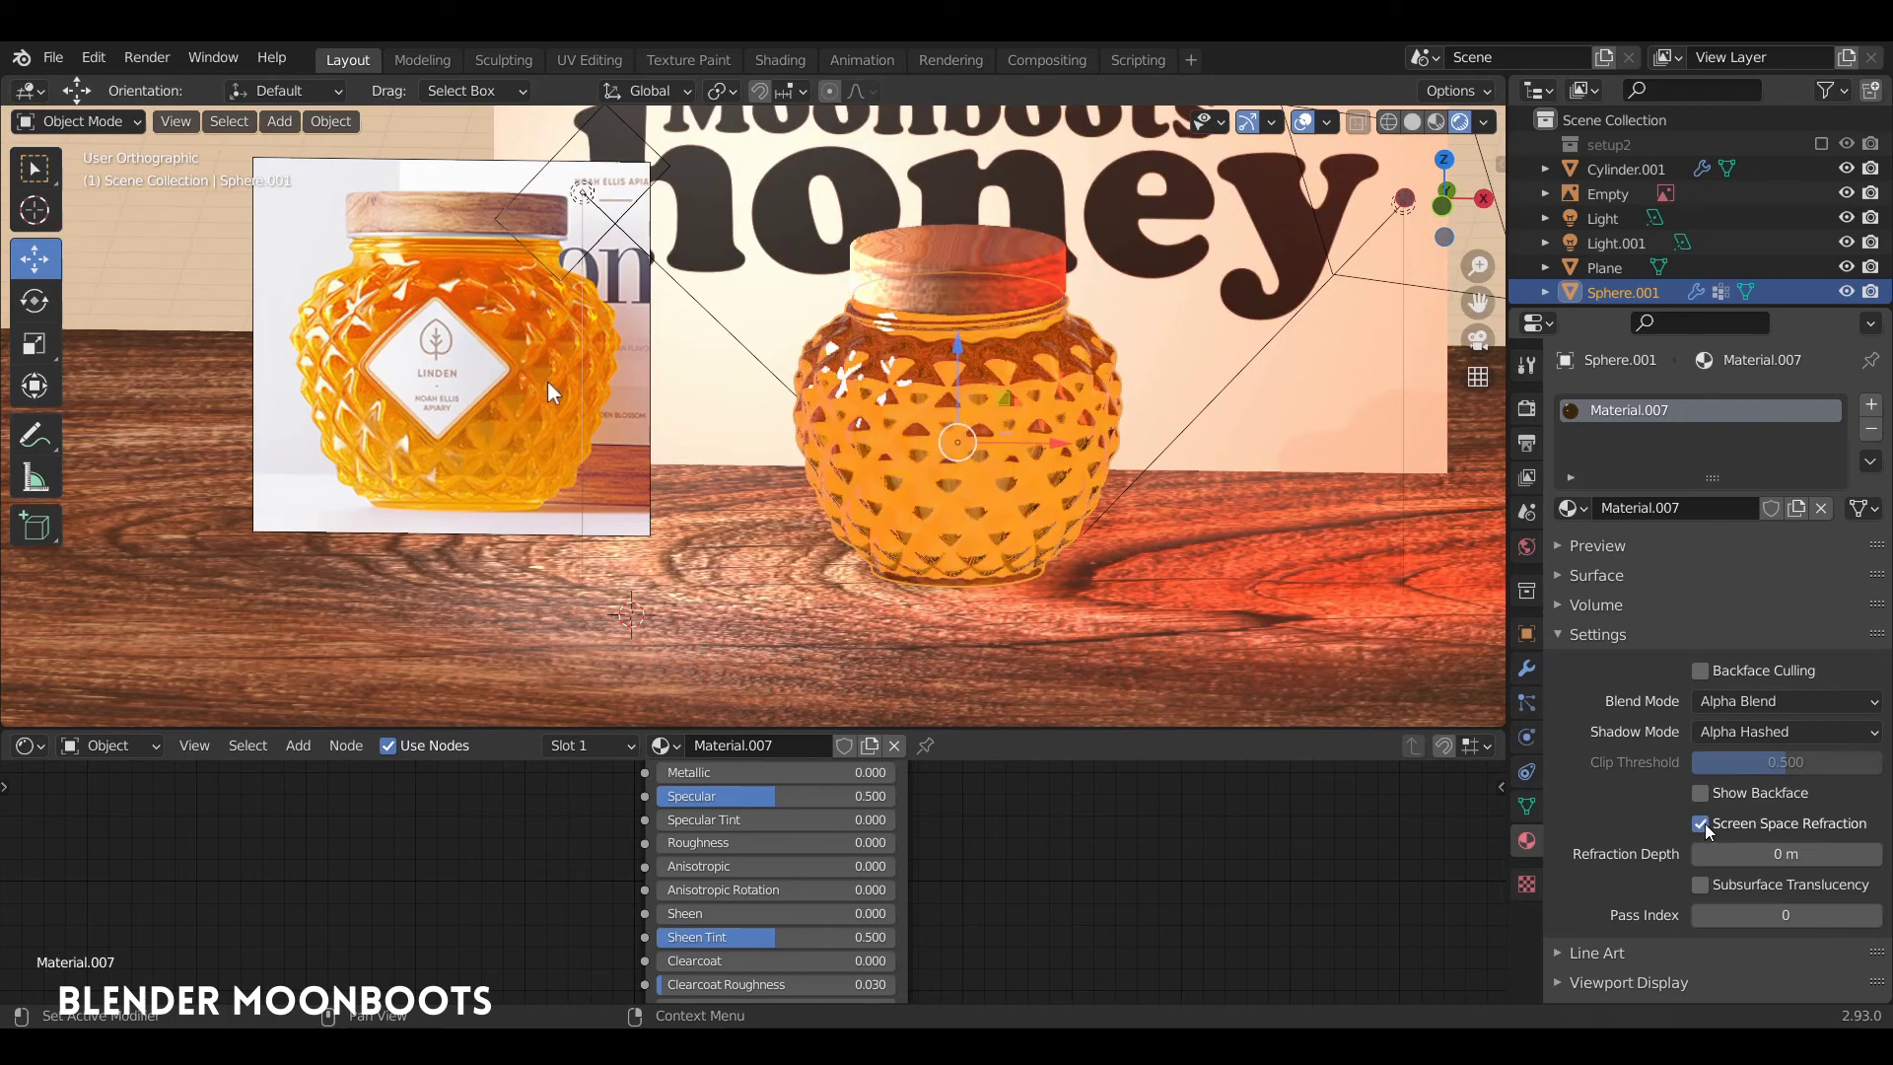
click(1525, 409)
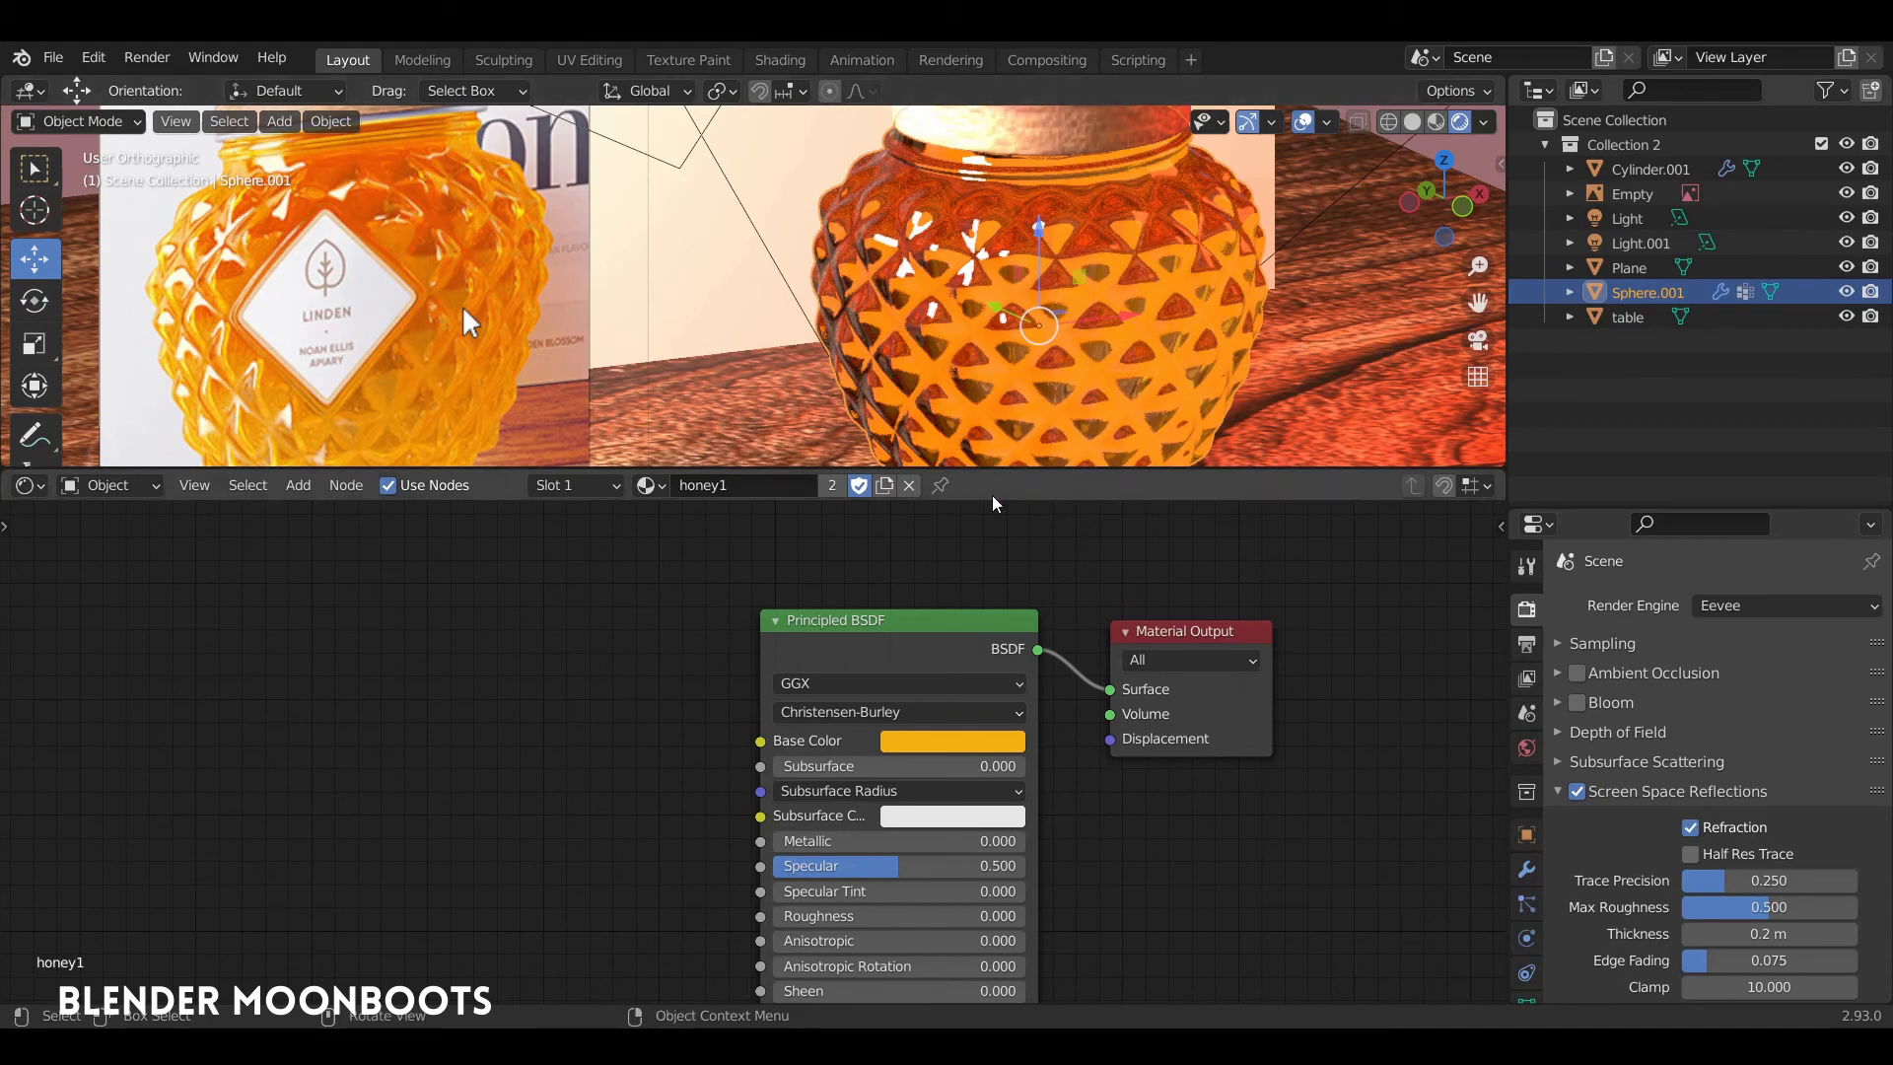
Add Texture Coordinate, Mapping and Image Texture nodes to the Principled BSDF's Base Color, using Object coordinates
middle_drag(994, 577, 1181, 530)
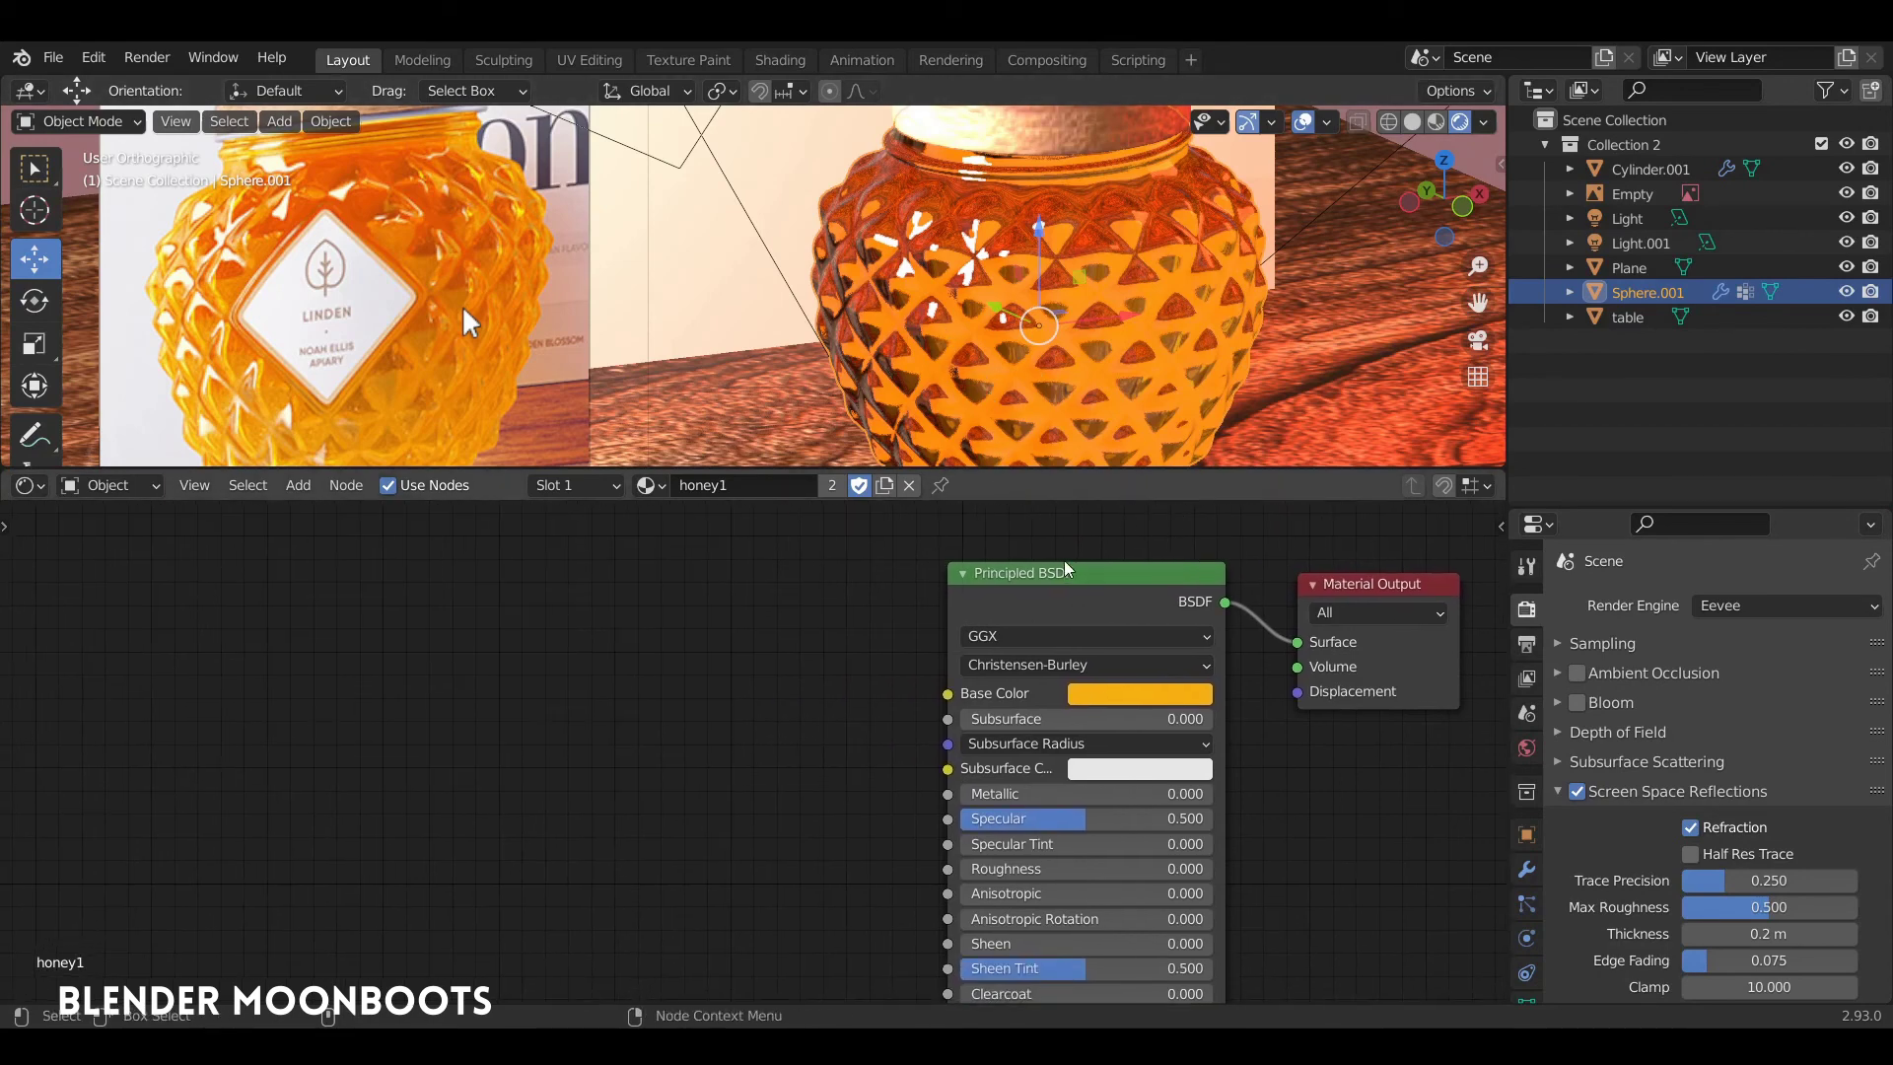
click(1028, 599)
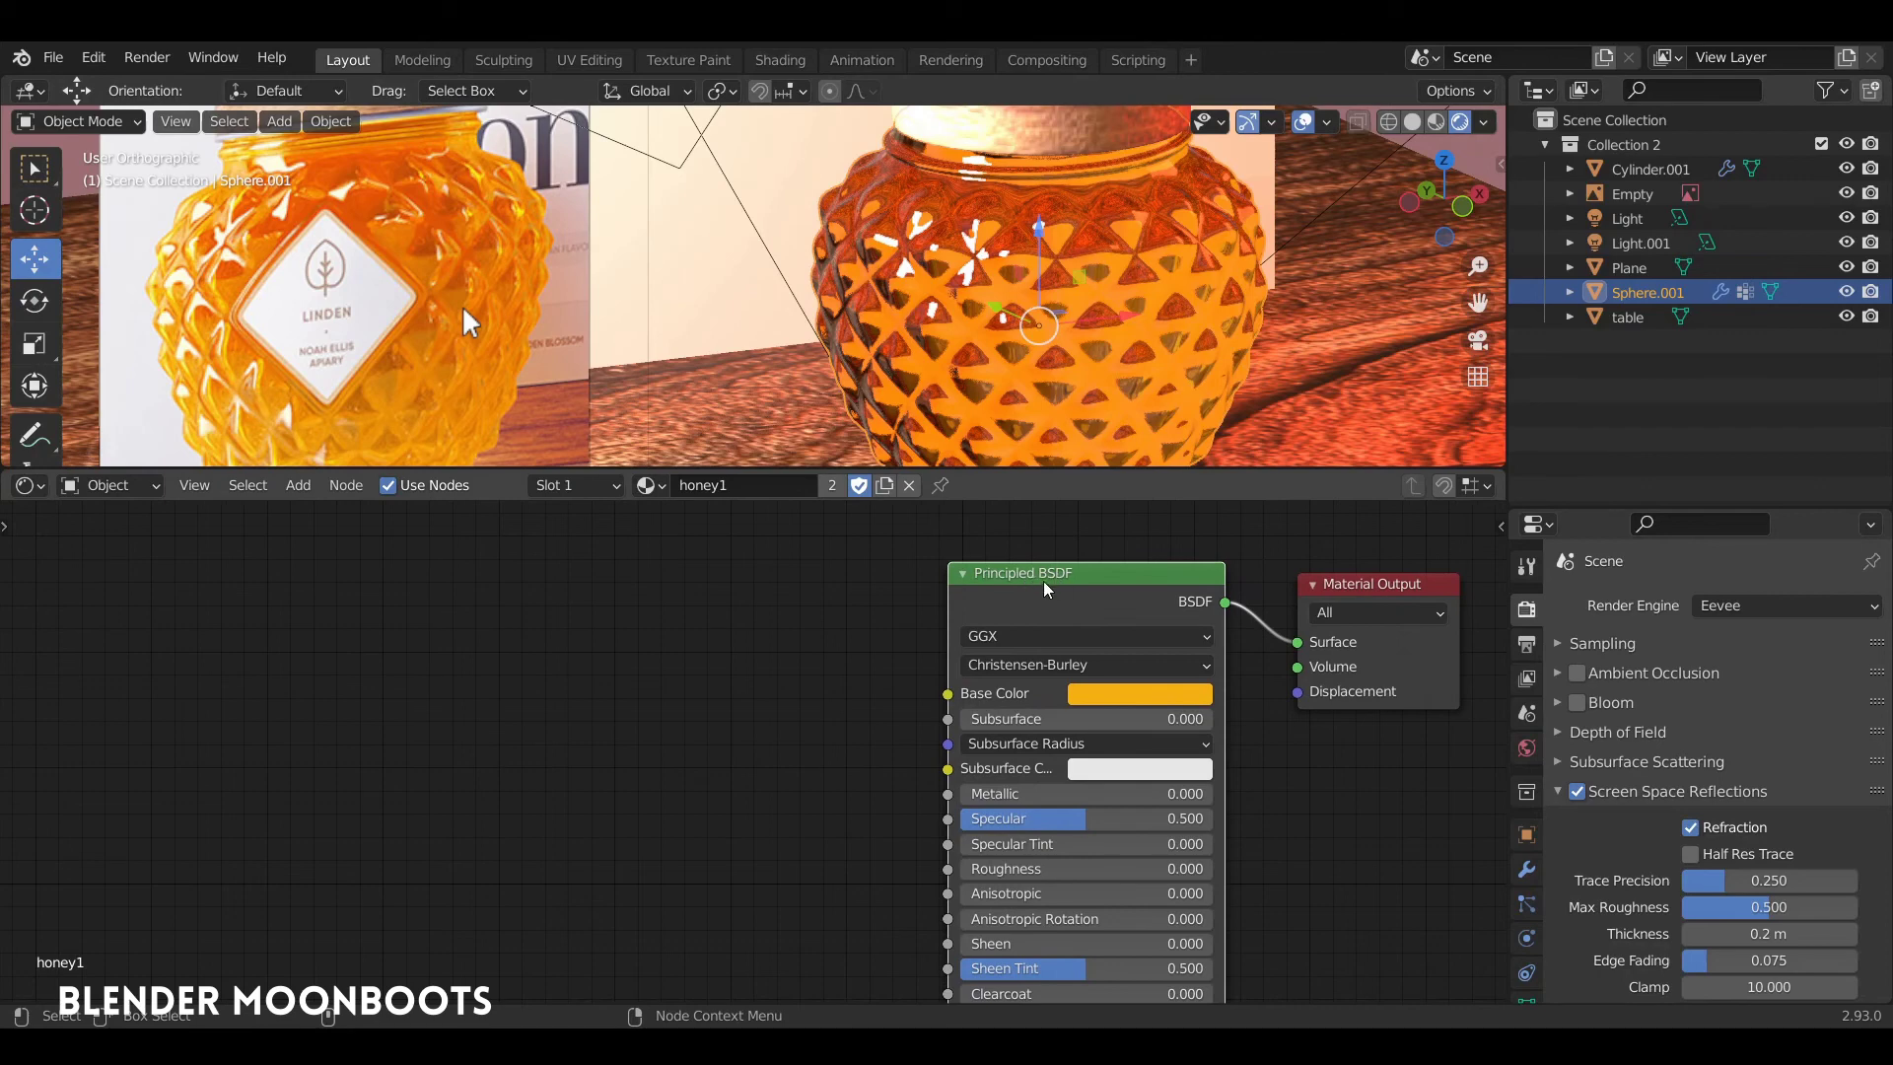
key(ctrl+t)
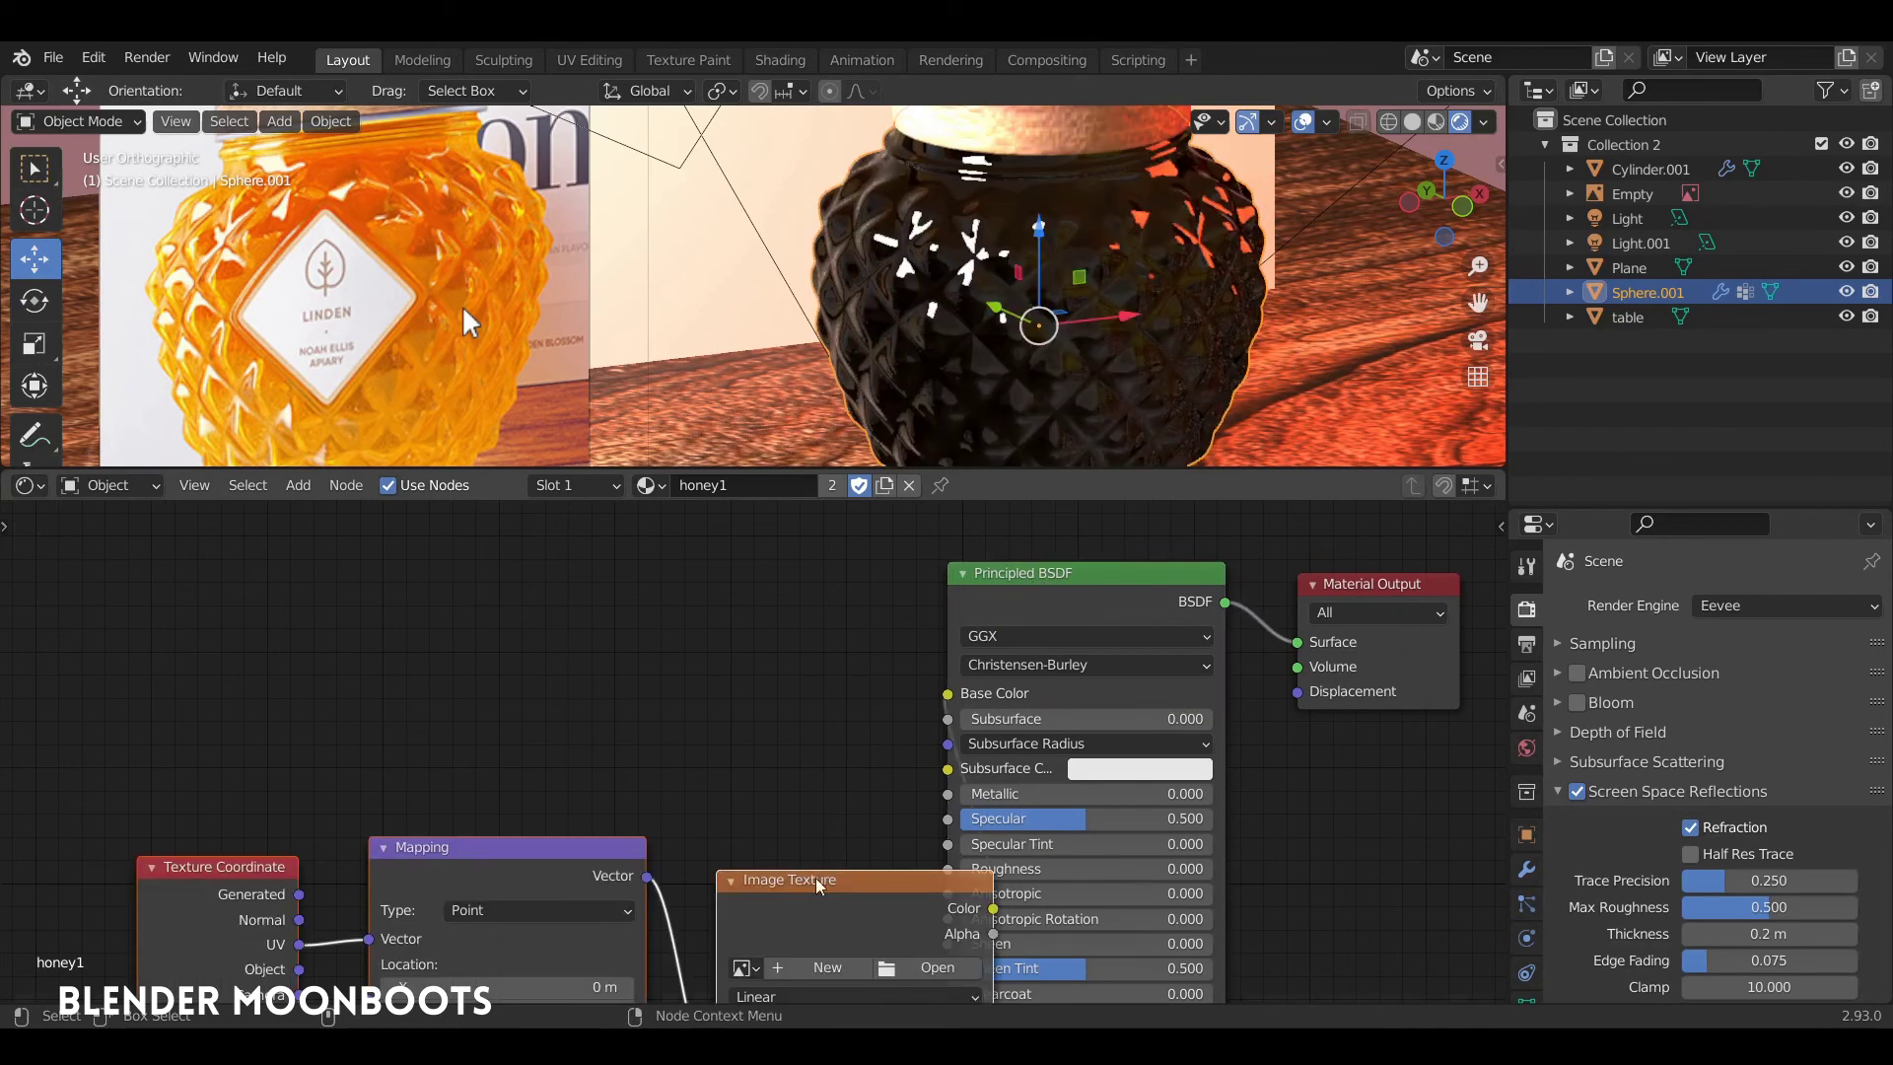
mouse_move(797, 899)
mouse_down()
mouse_move(762, 880)
mouse_move(679, 630)
mouse_up()
middle_drag(687, 639, 1003, 639)
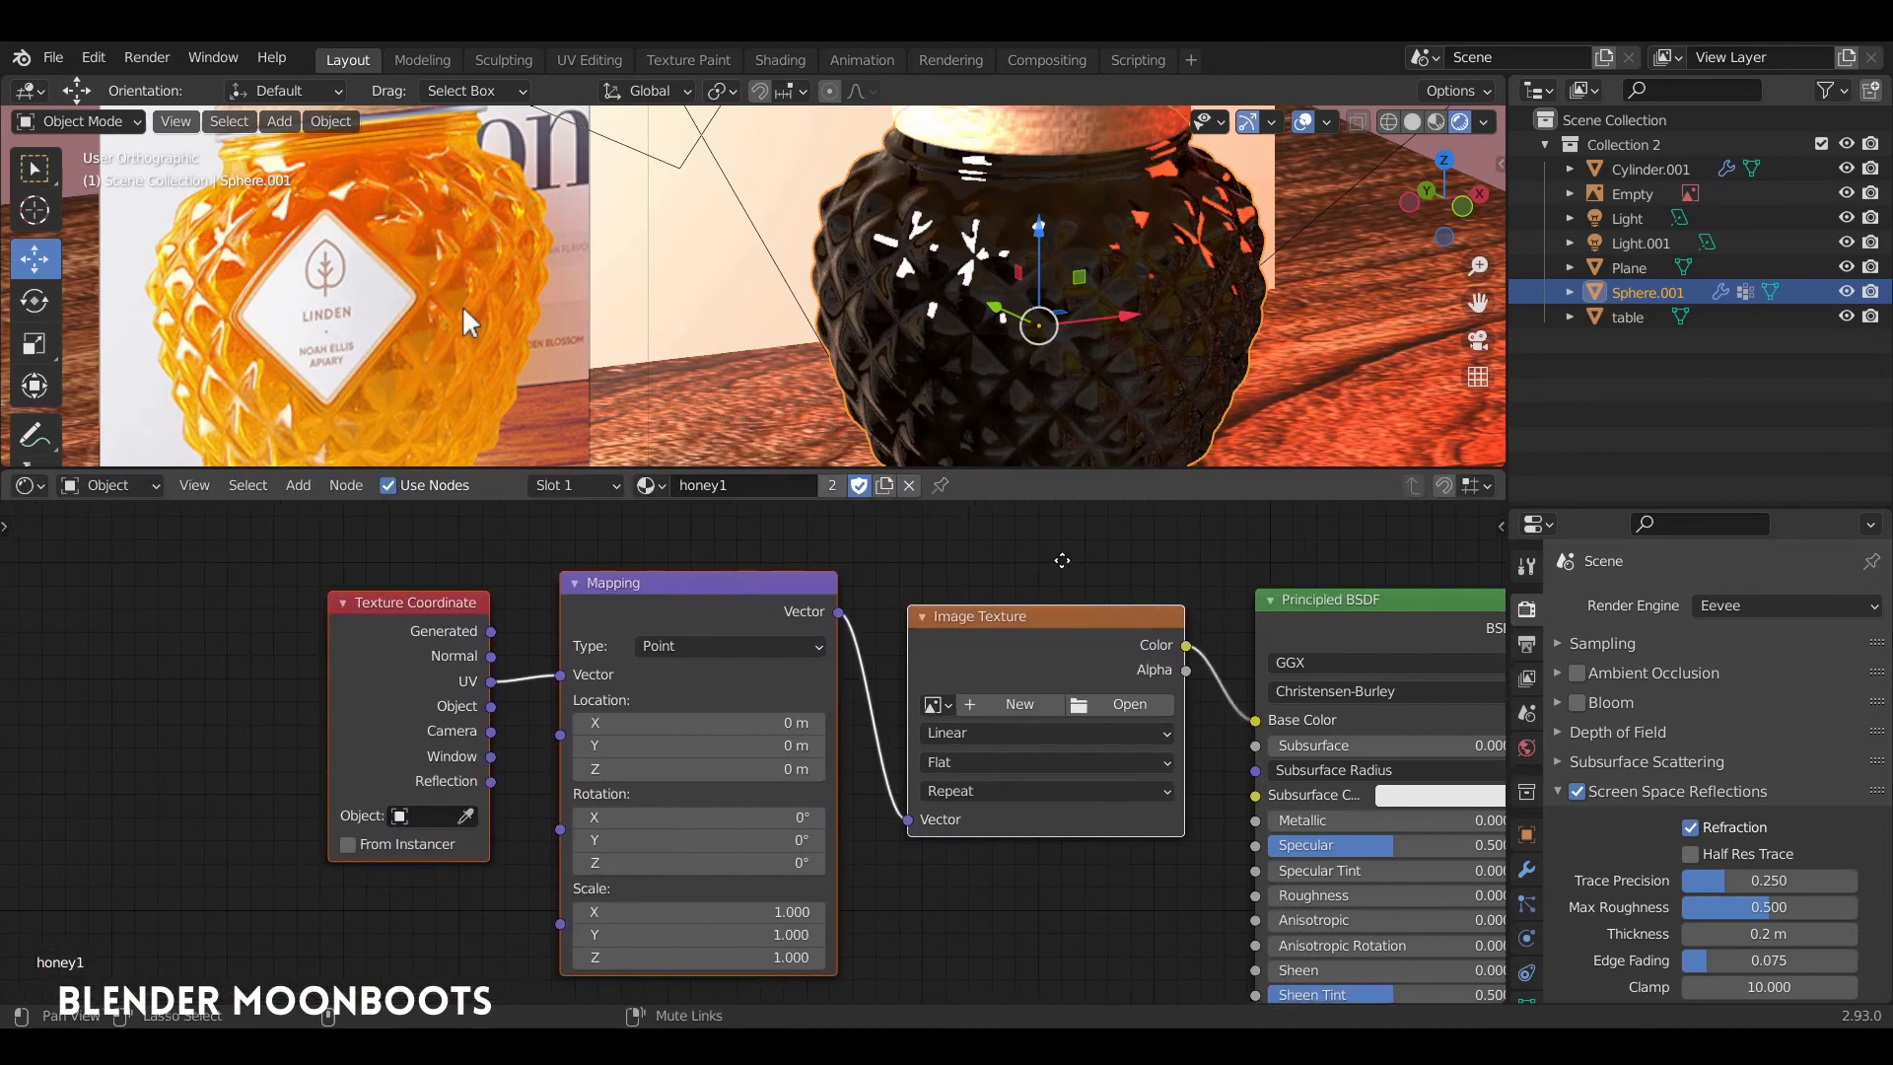
drag(1005, 639, 725, 605)
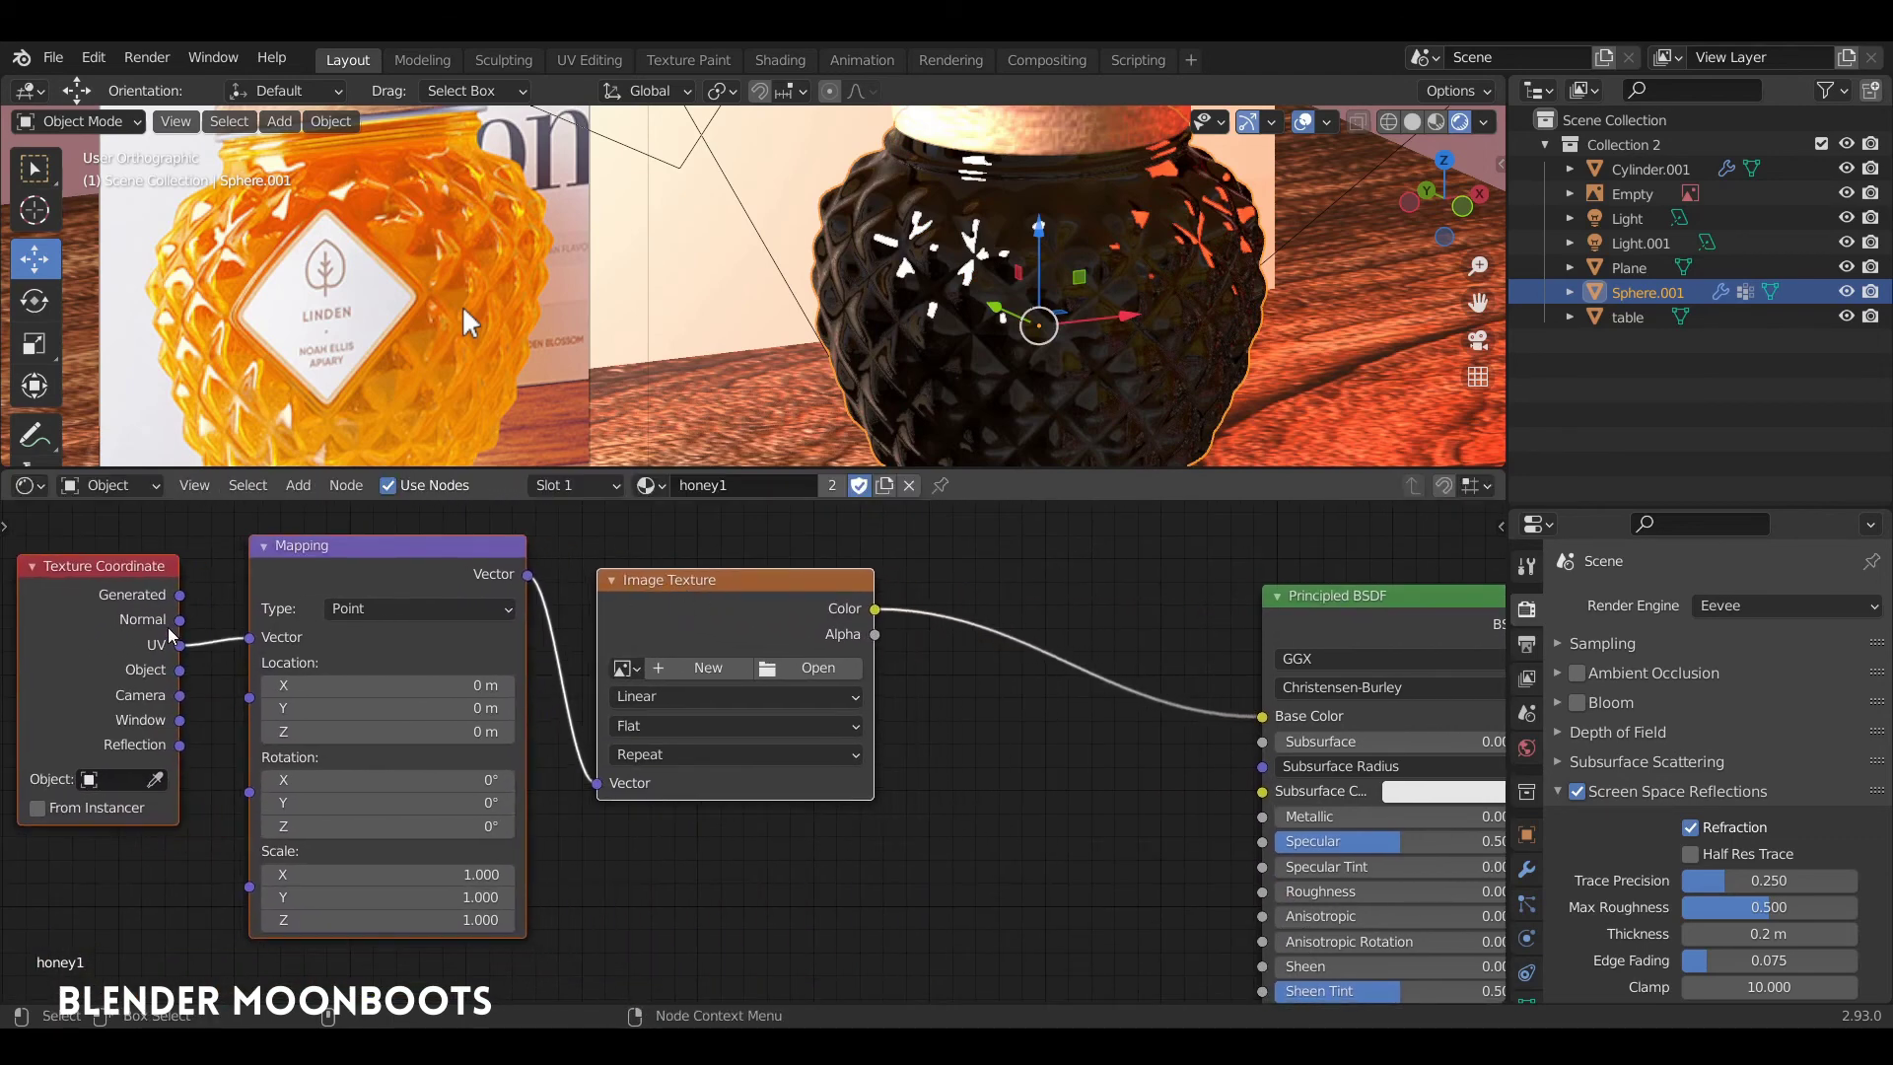
drag(181, 671, 249, 638)
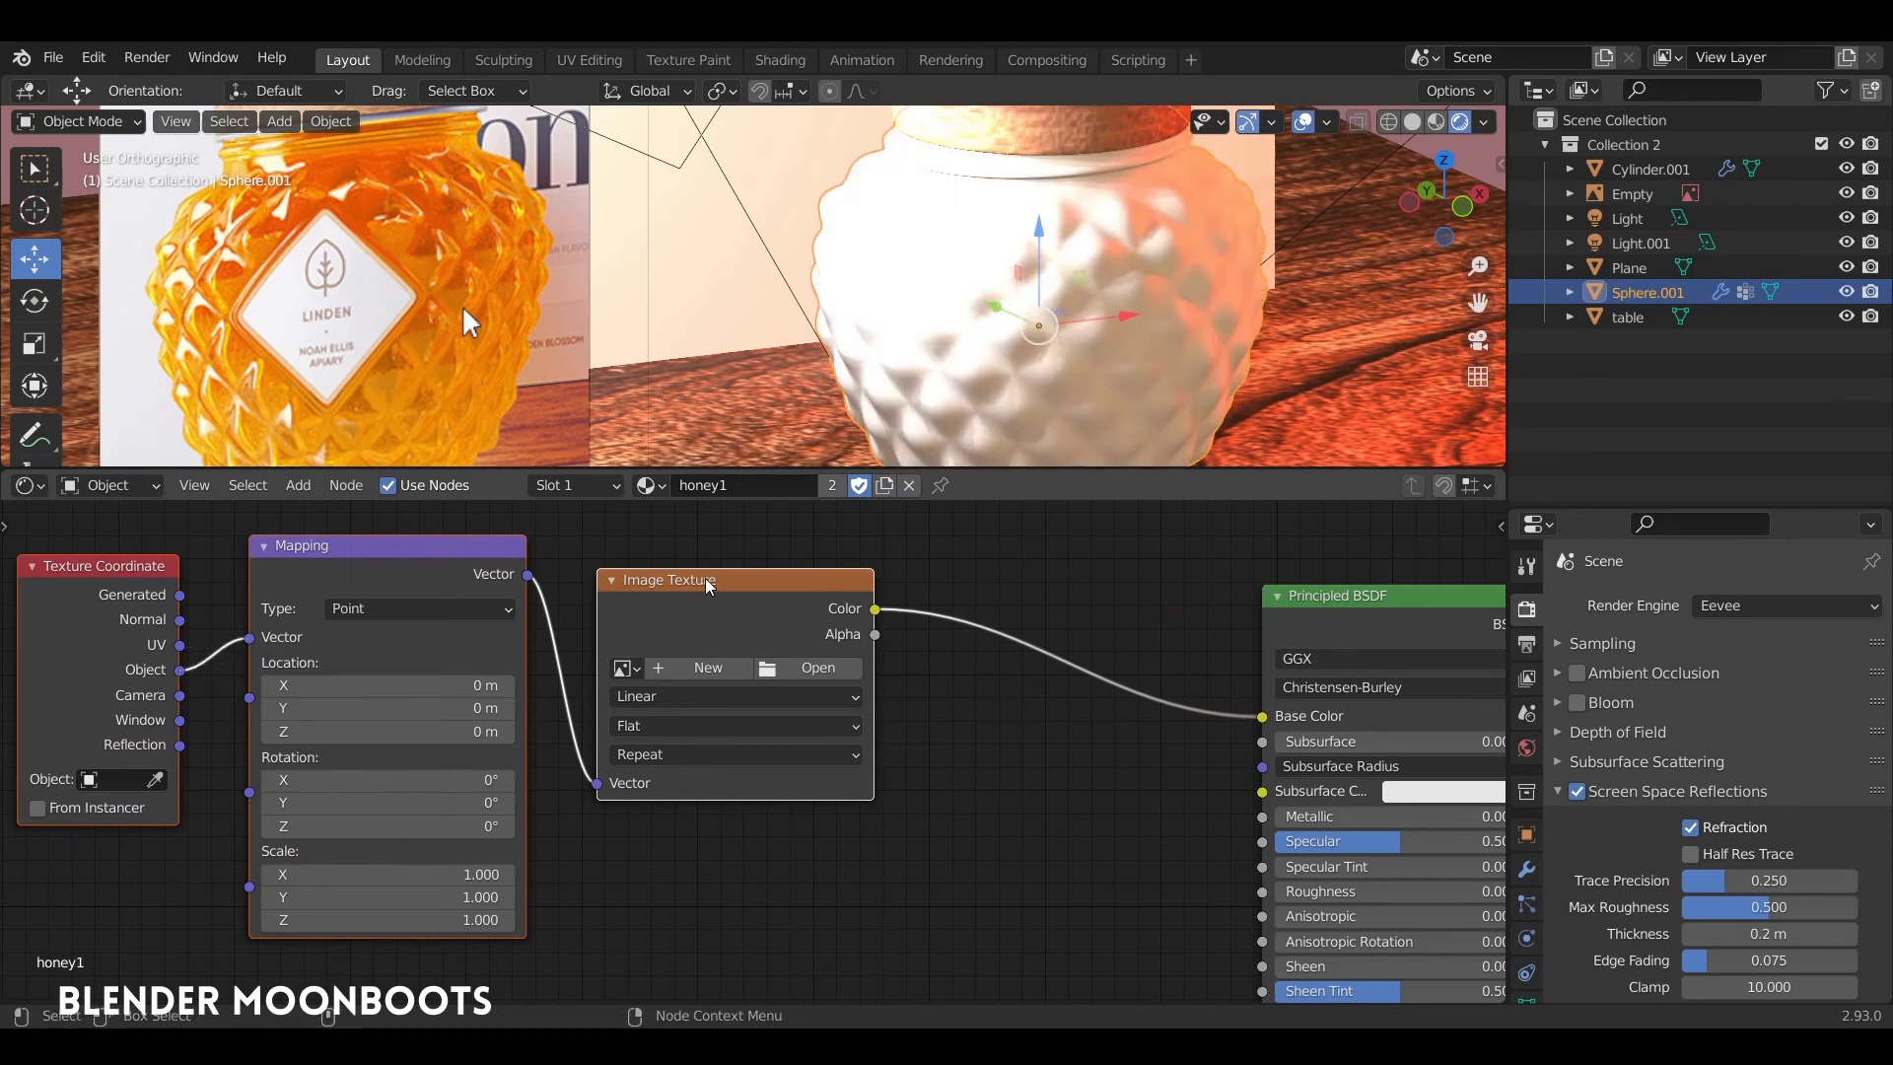
drag(710, 581, 696, 578)
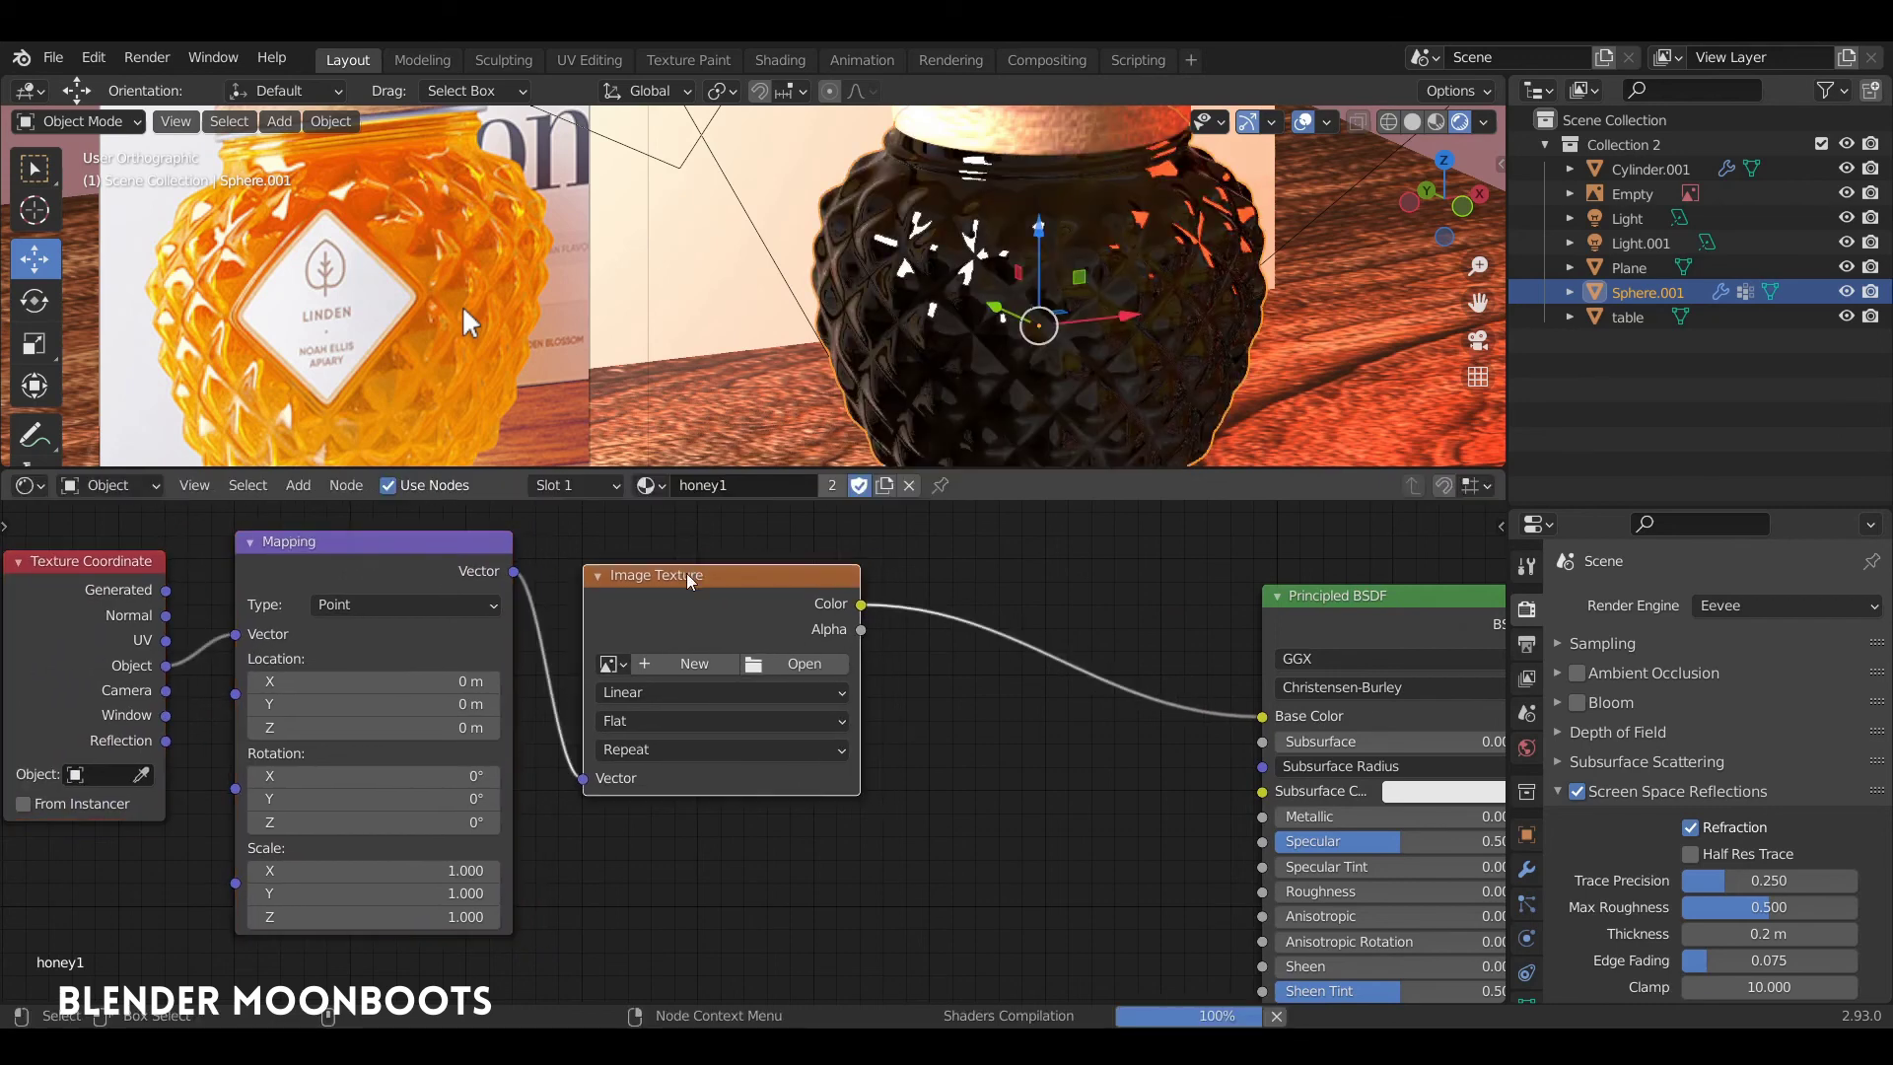
Turn the Image Texture into a Noise Texture and feed its Fac into a new Bump node's Height
key(shift+s)
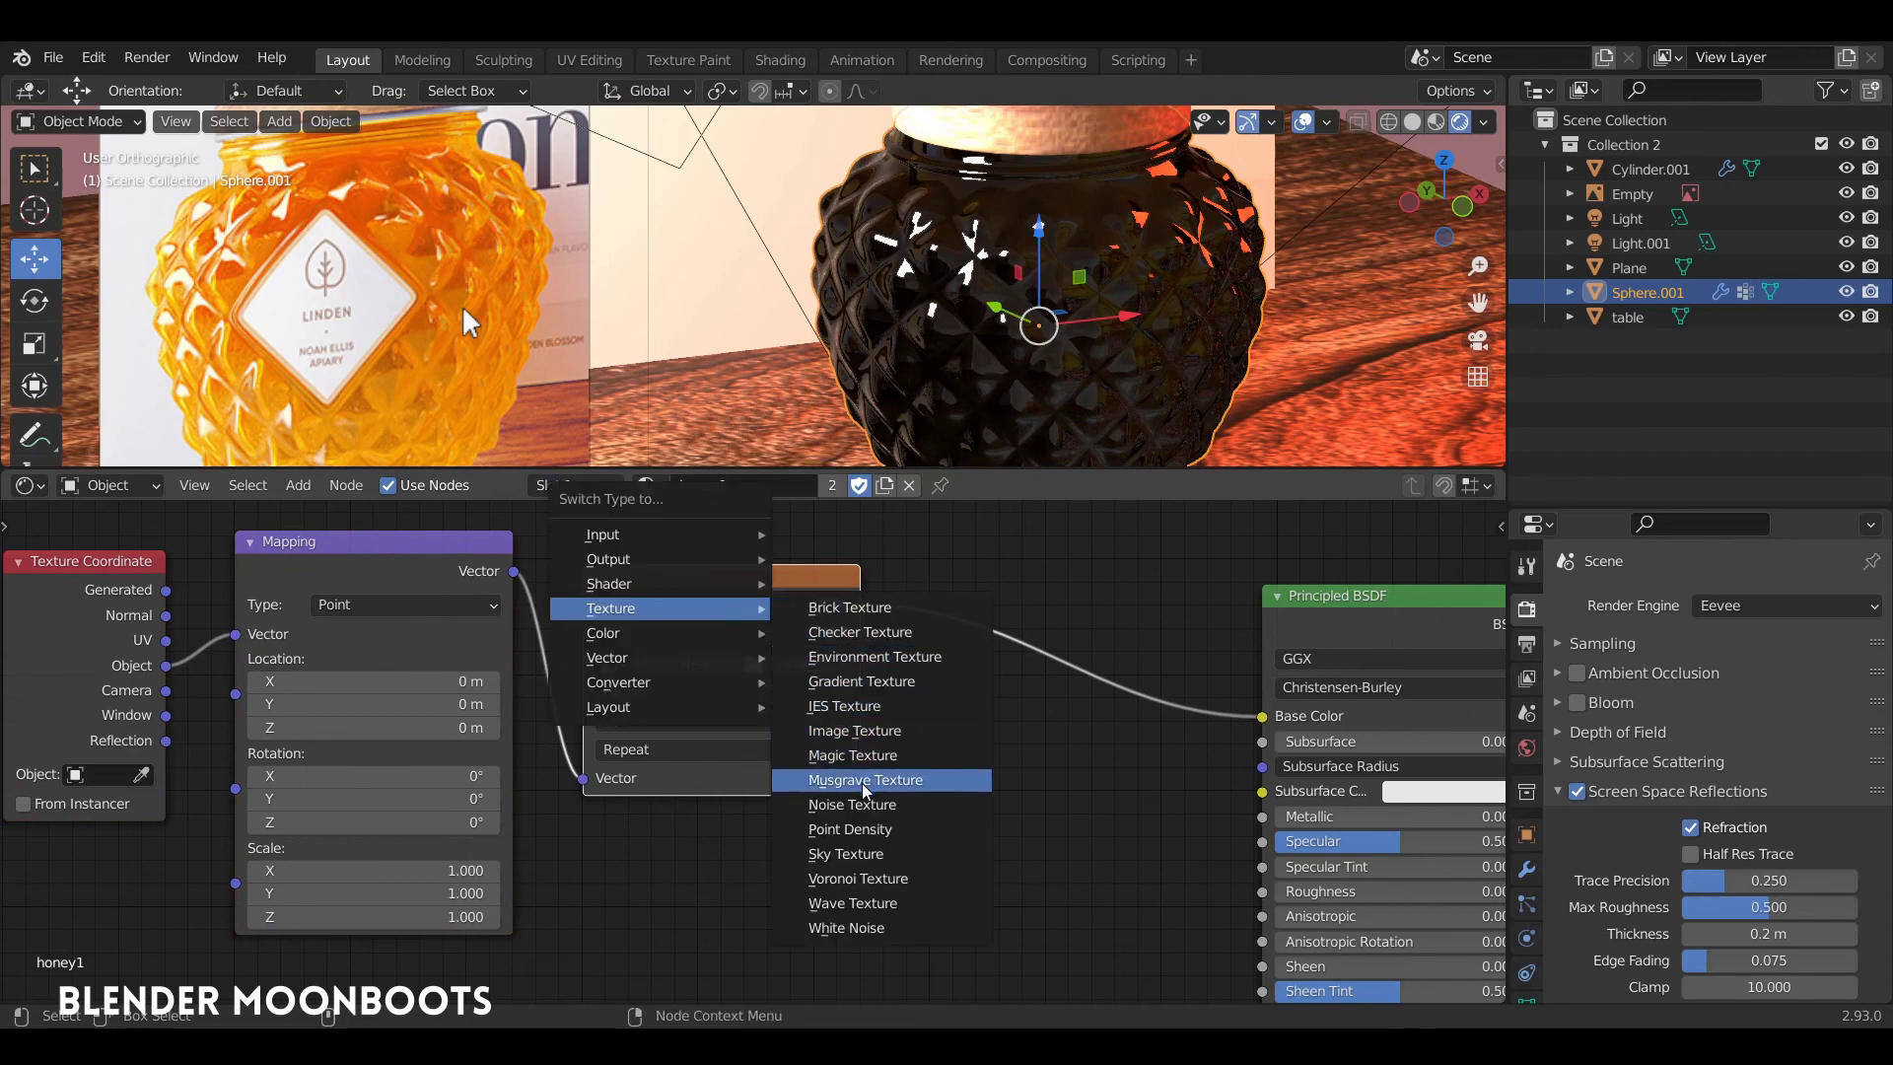
click(864, 804)
ctrl+right_drag(967, 680, 991, 596)
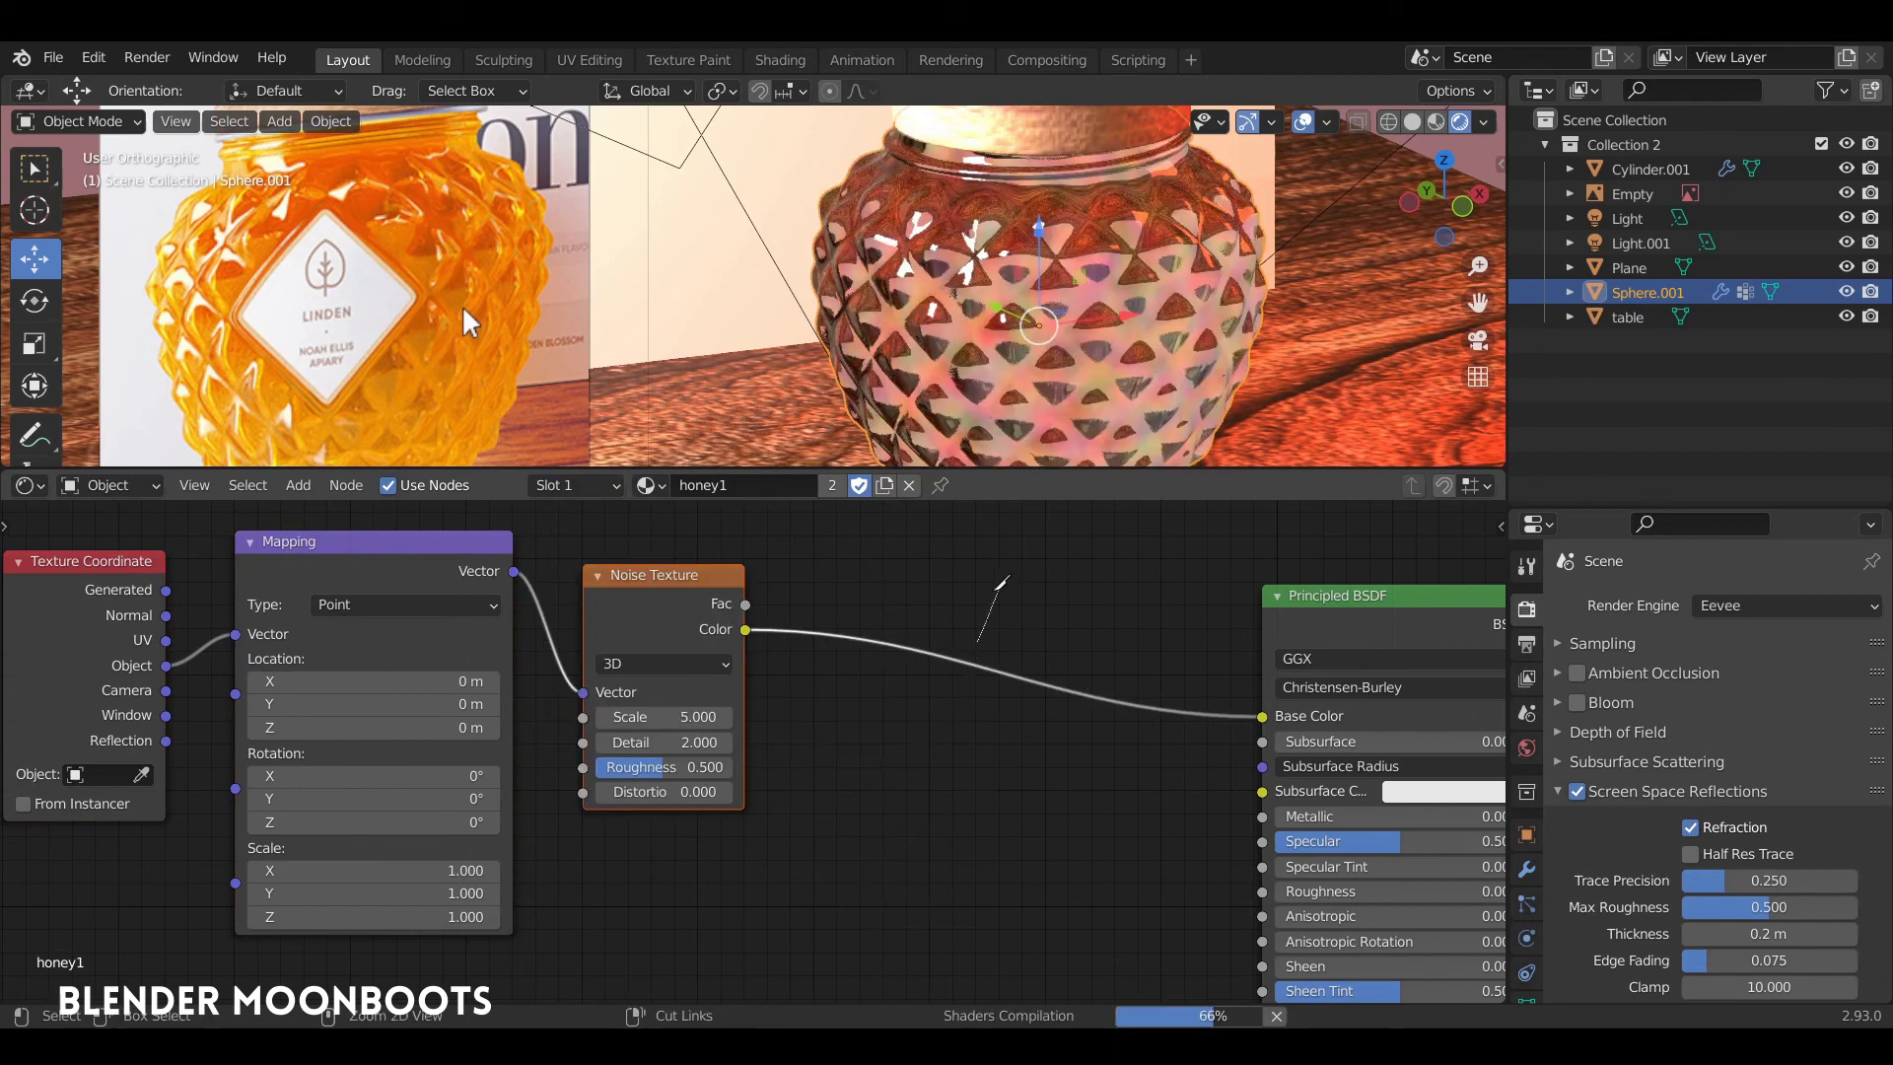
key(shift+a)
mouse_move(932, 772)
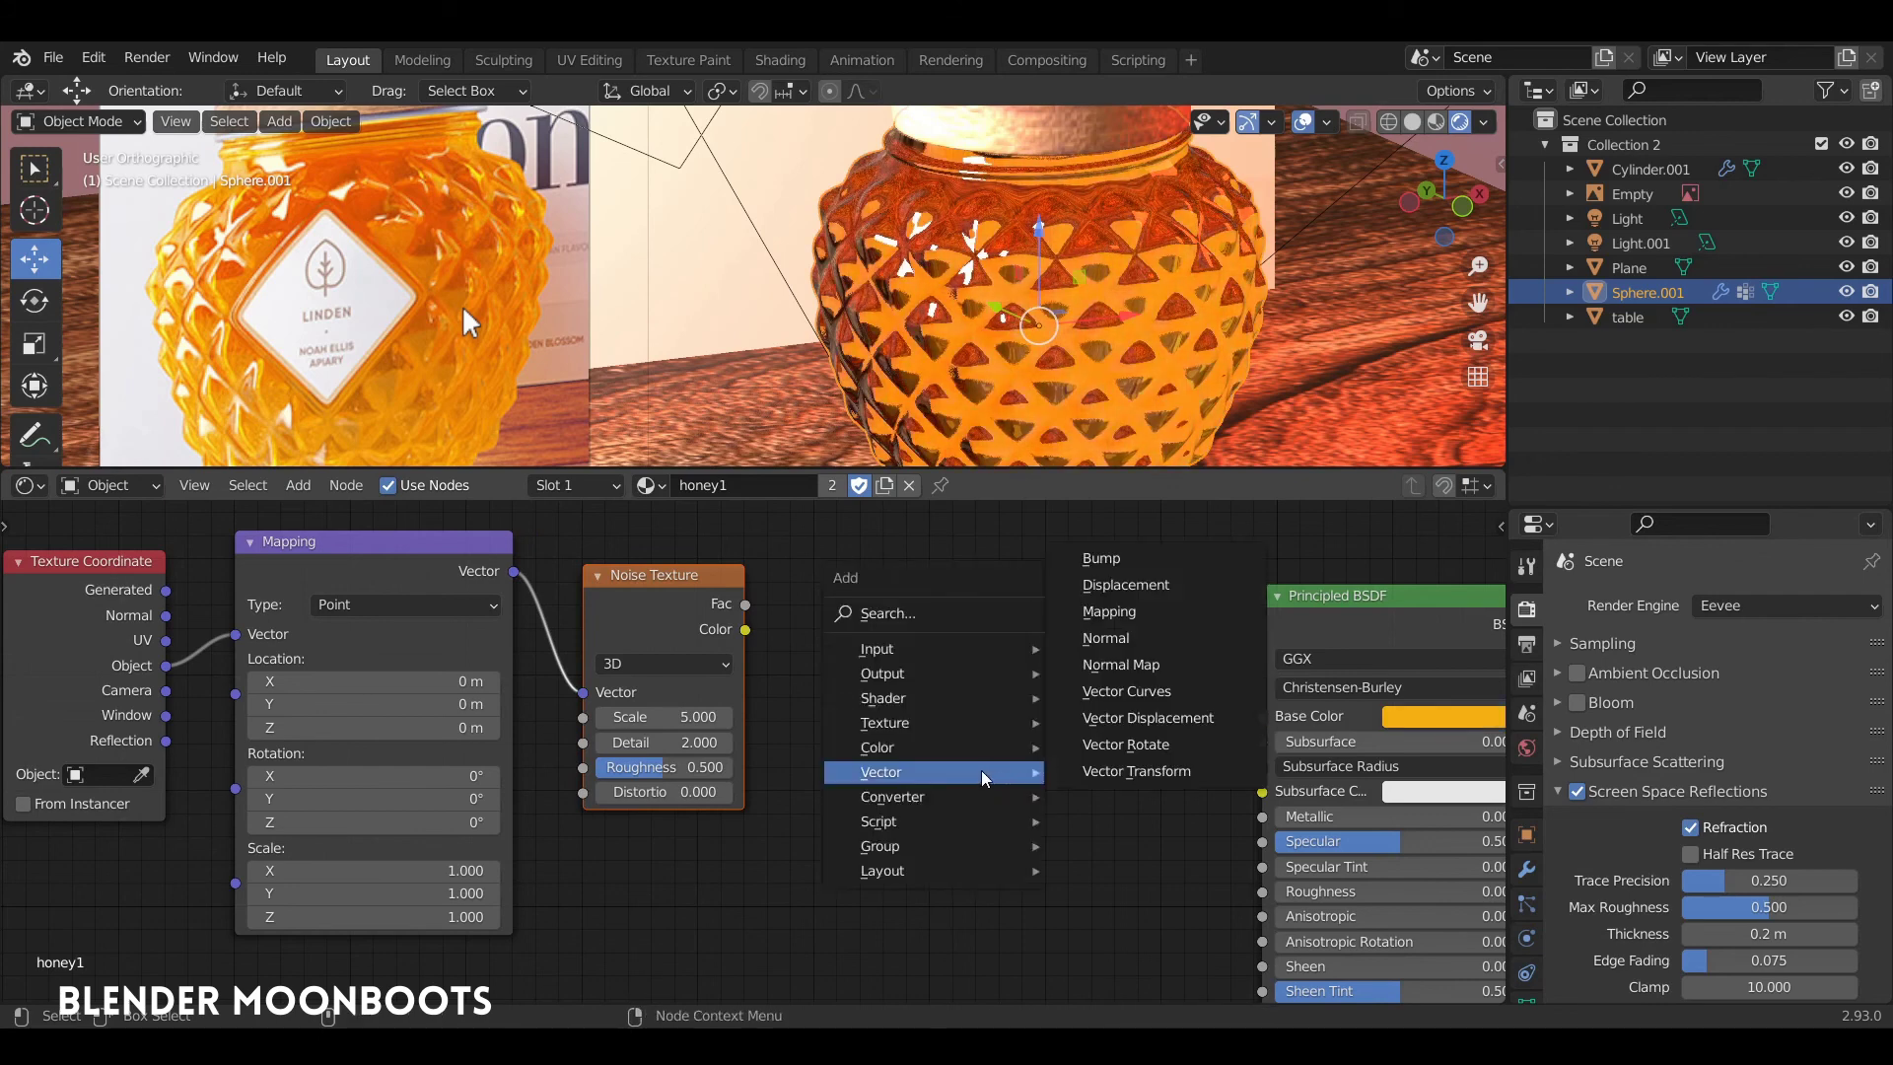
click(1101, 558)
click(927, 671)
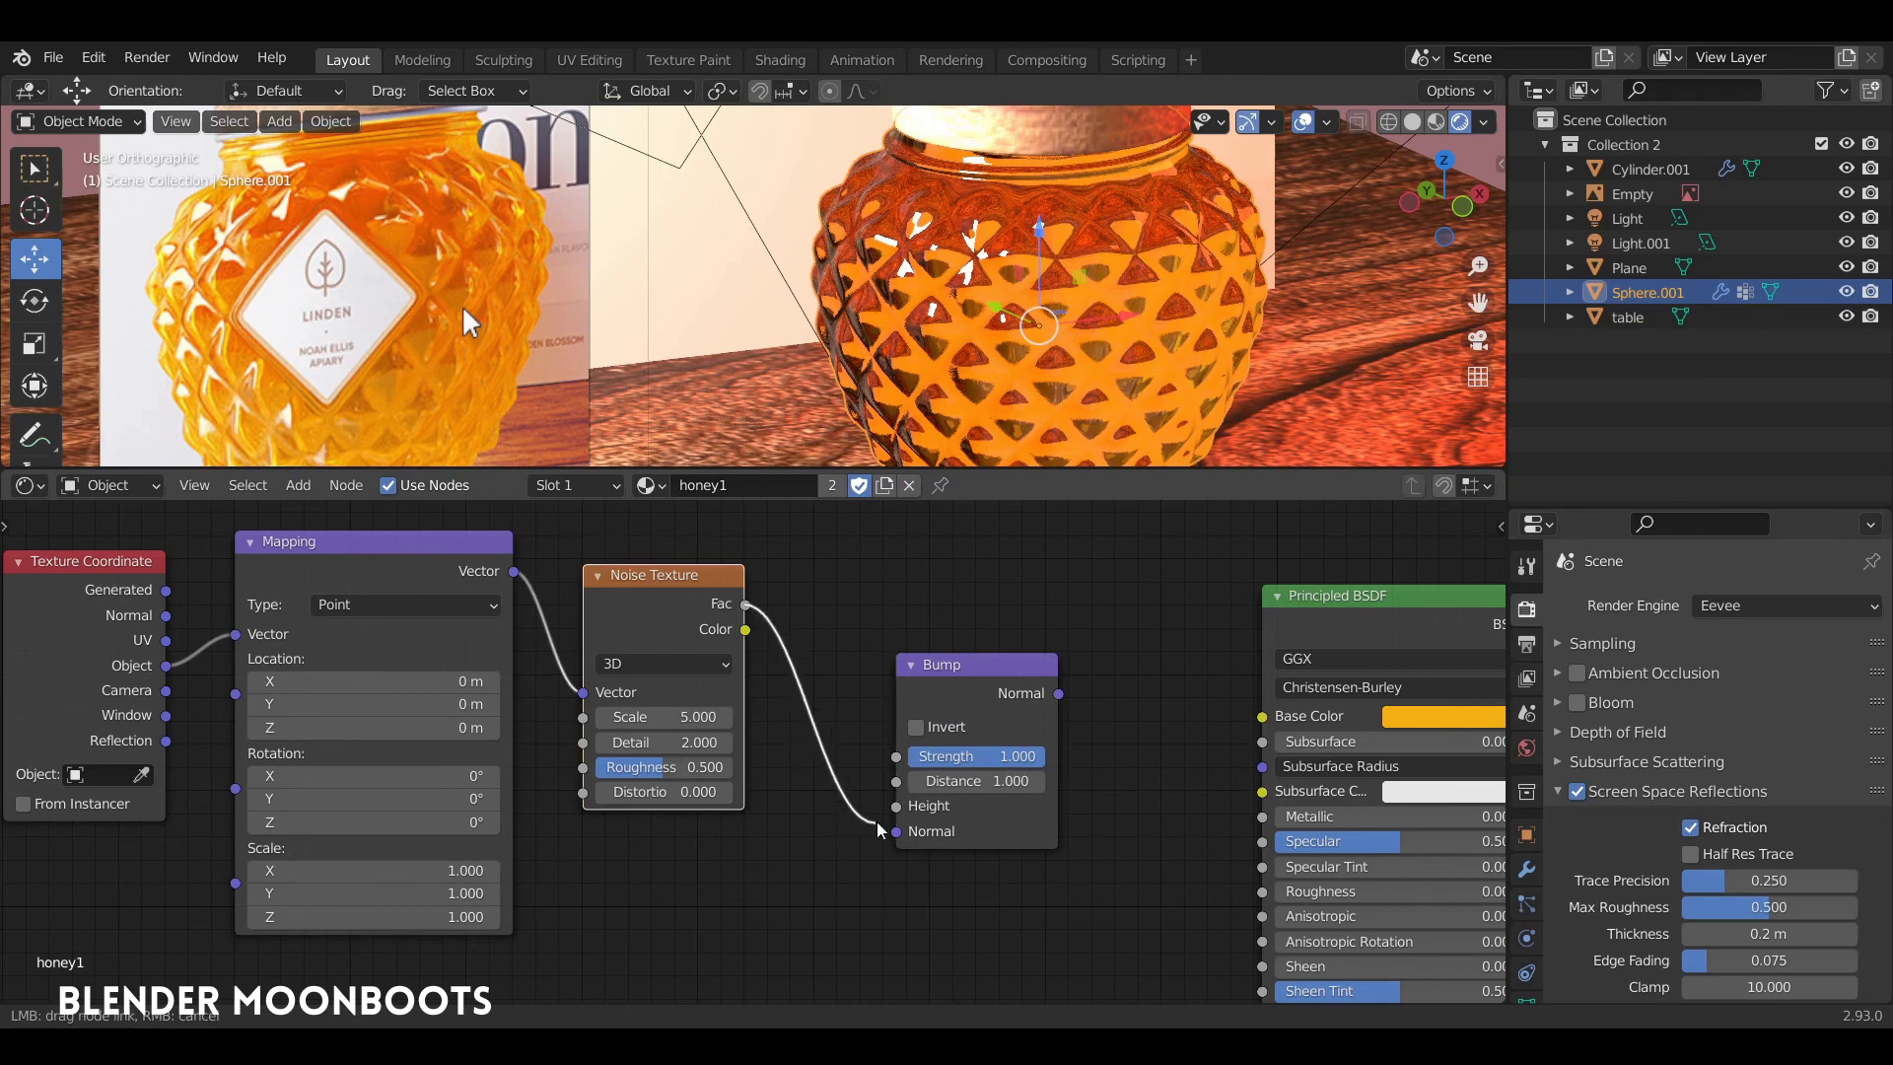
drag(744, 604, 895, 805)
Connect the Bump to the shader's Normal, with Strength 0.100 and noise Scale 2.000
mouse_move(1104, 773)
middle_down()
mouse_move(866, 689)
mouse_move(921, 612)
mouse_move(892, 574)
middle_up()
drag(895, 566, 1179, 953)
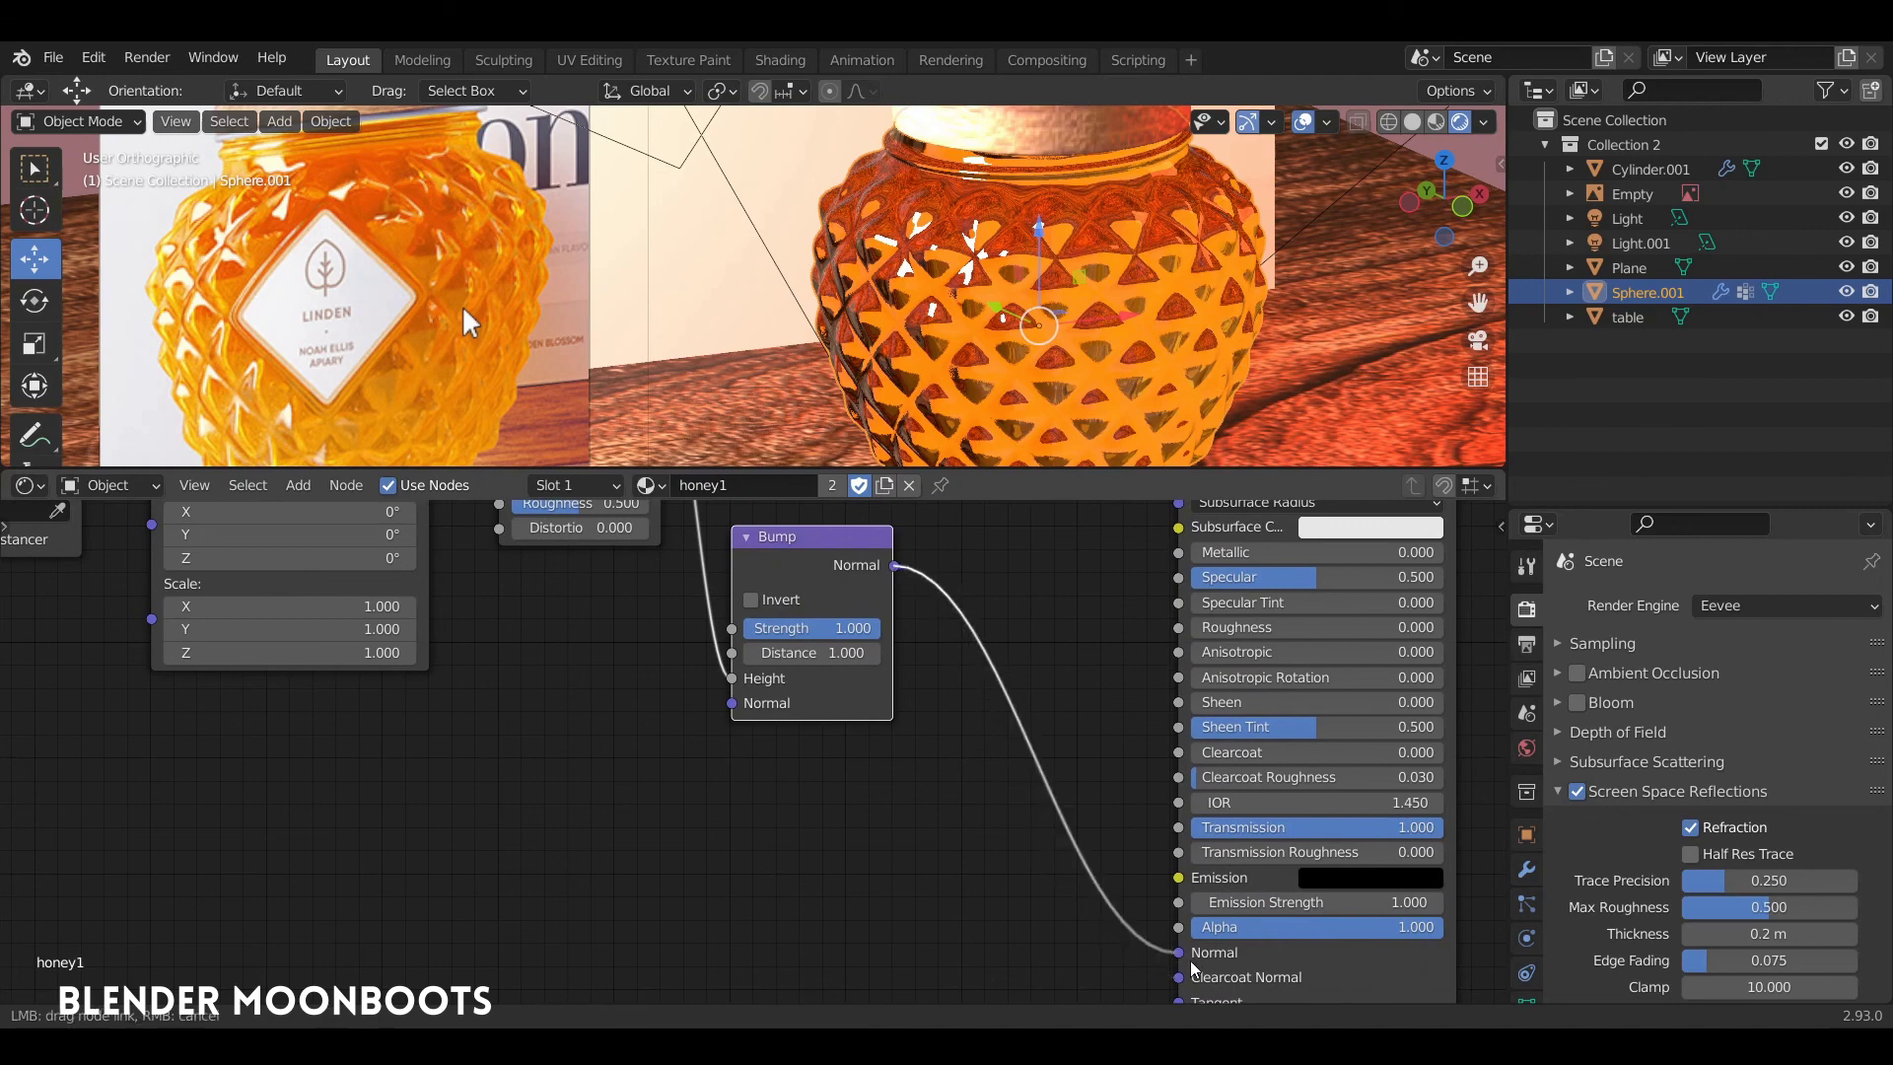
middle_drag(815, 638, 1058, 871)
drag(1058, 871, 980, 871)
middle_drag(983, 875, 1160, 939)
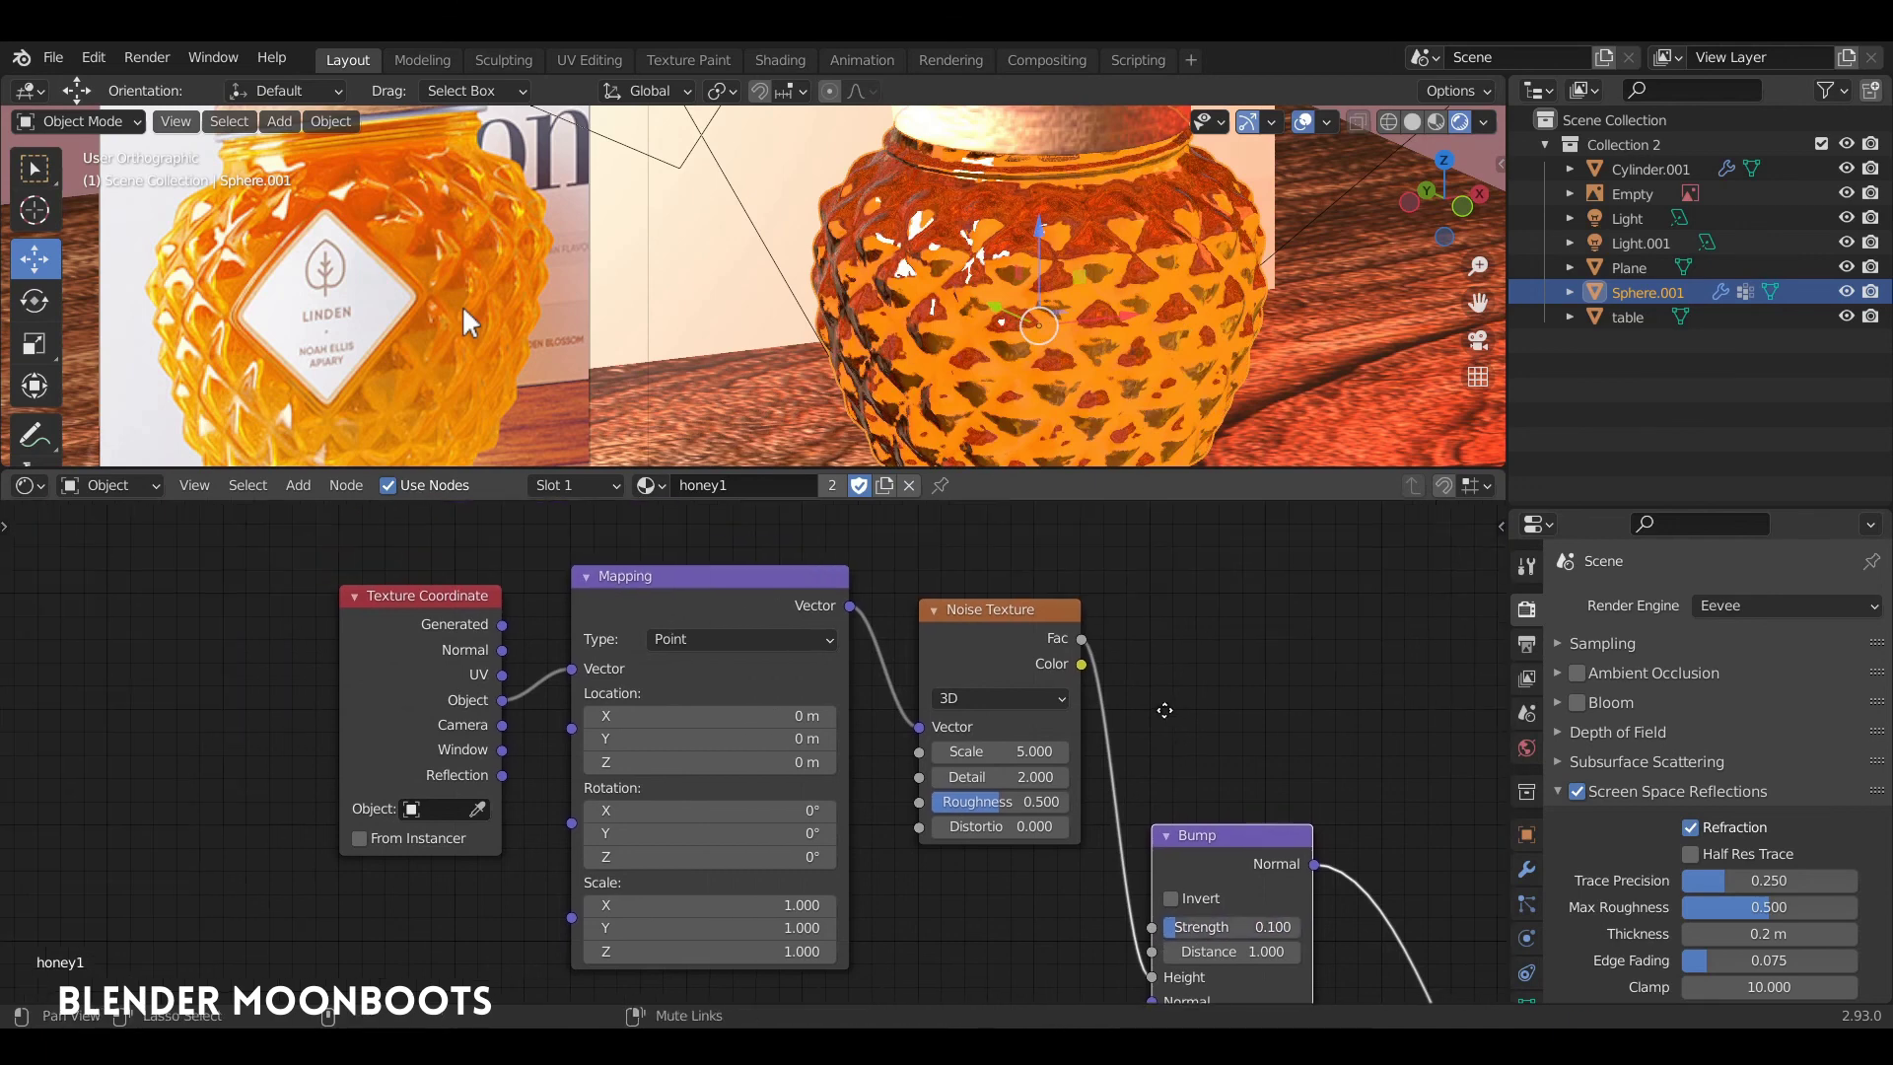
drag(938, 759, 904, 769)
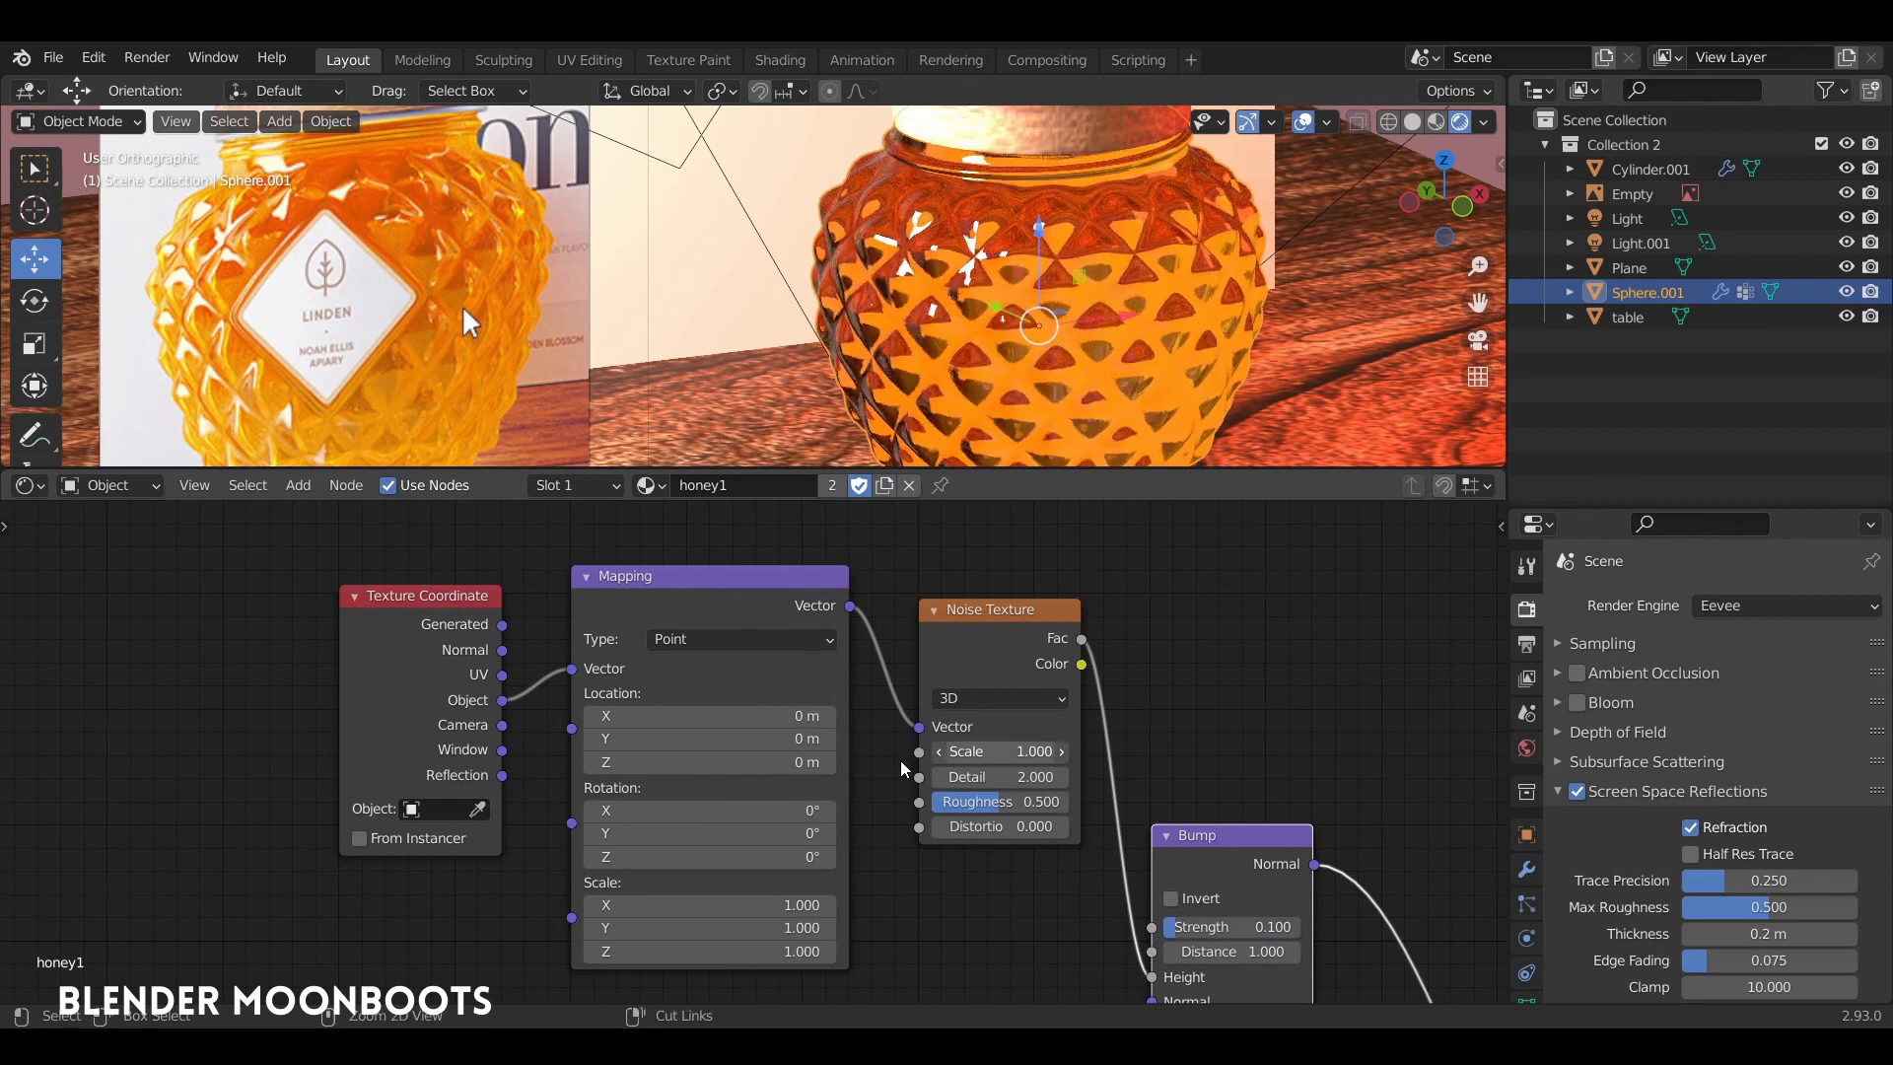
ctrl+drag(901, 768, 907, 768)
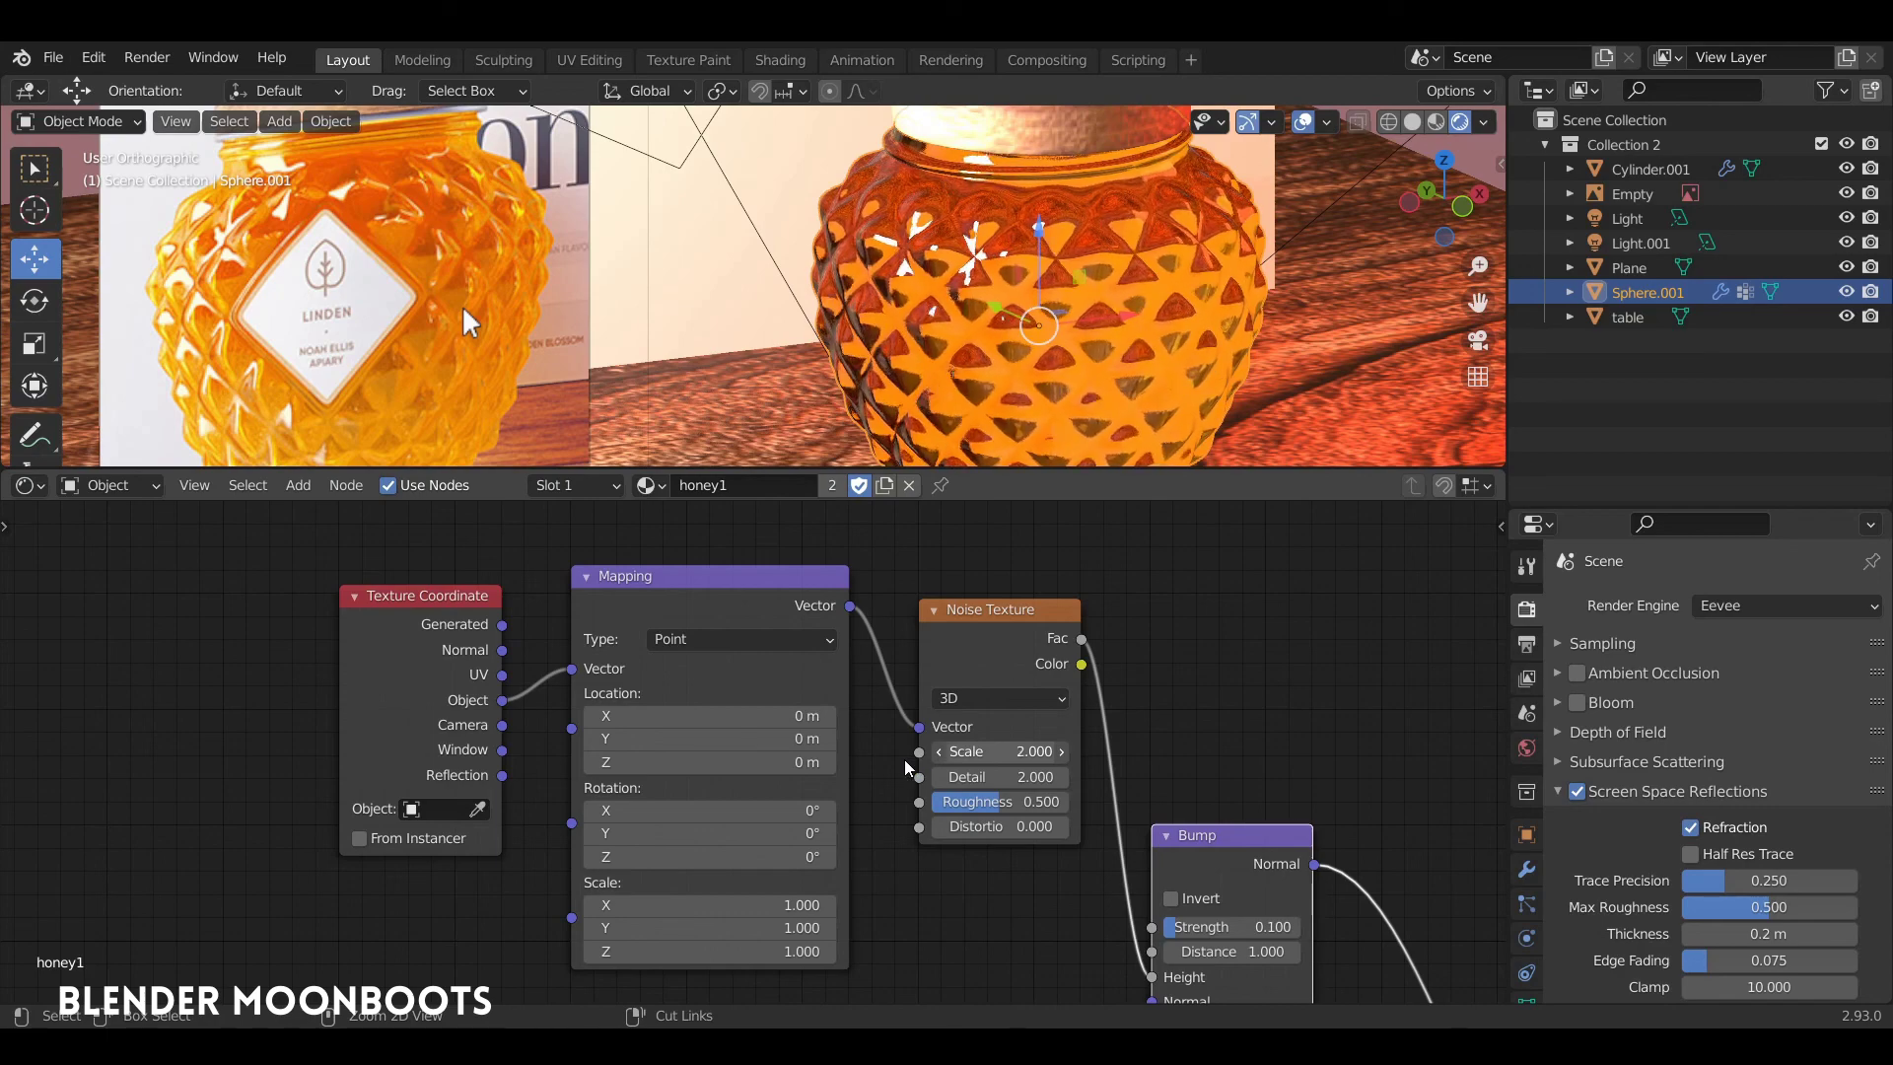
key(ctrl+space)
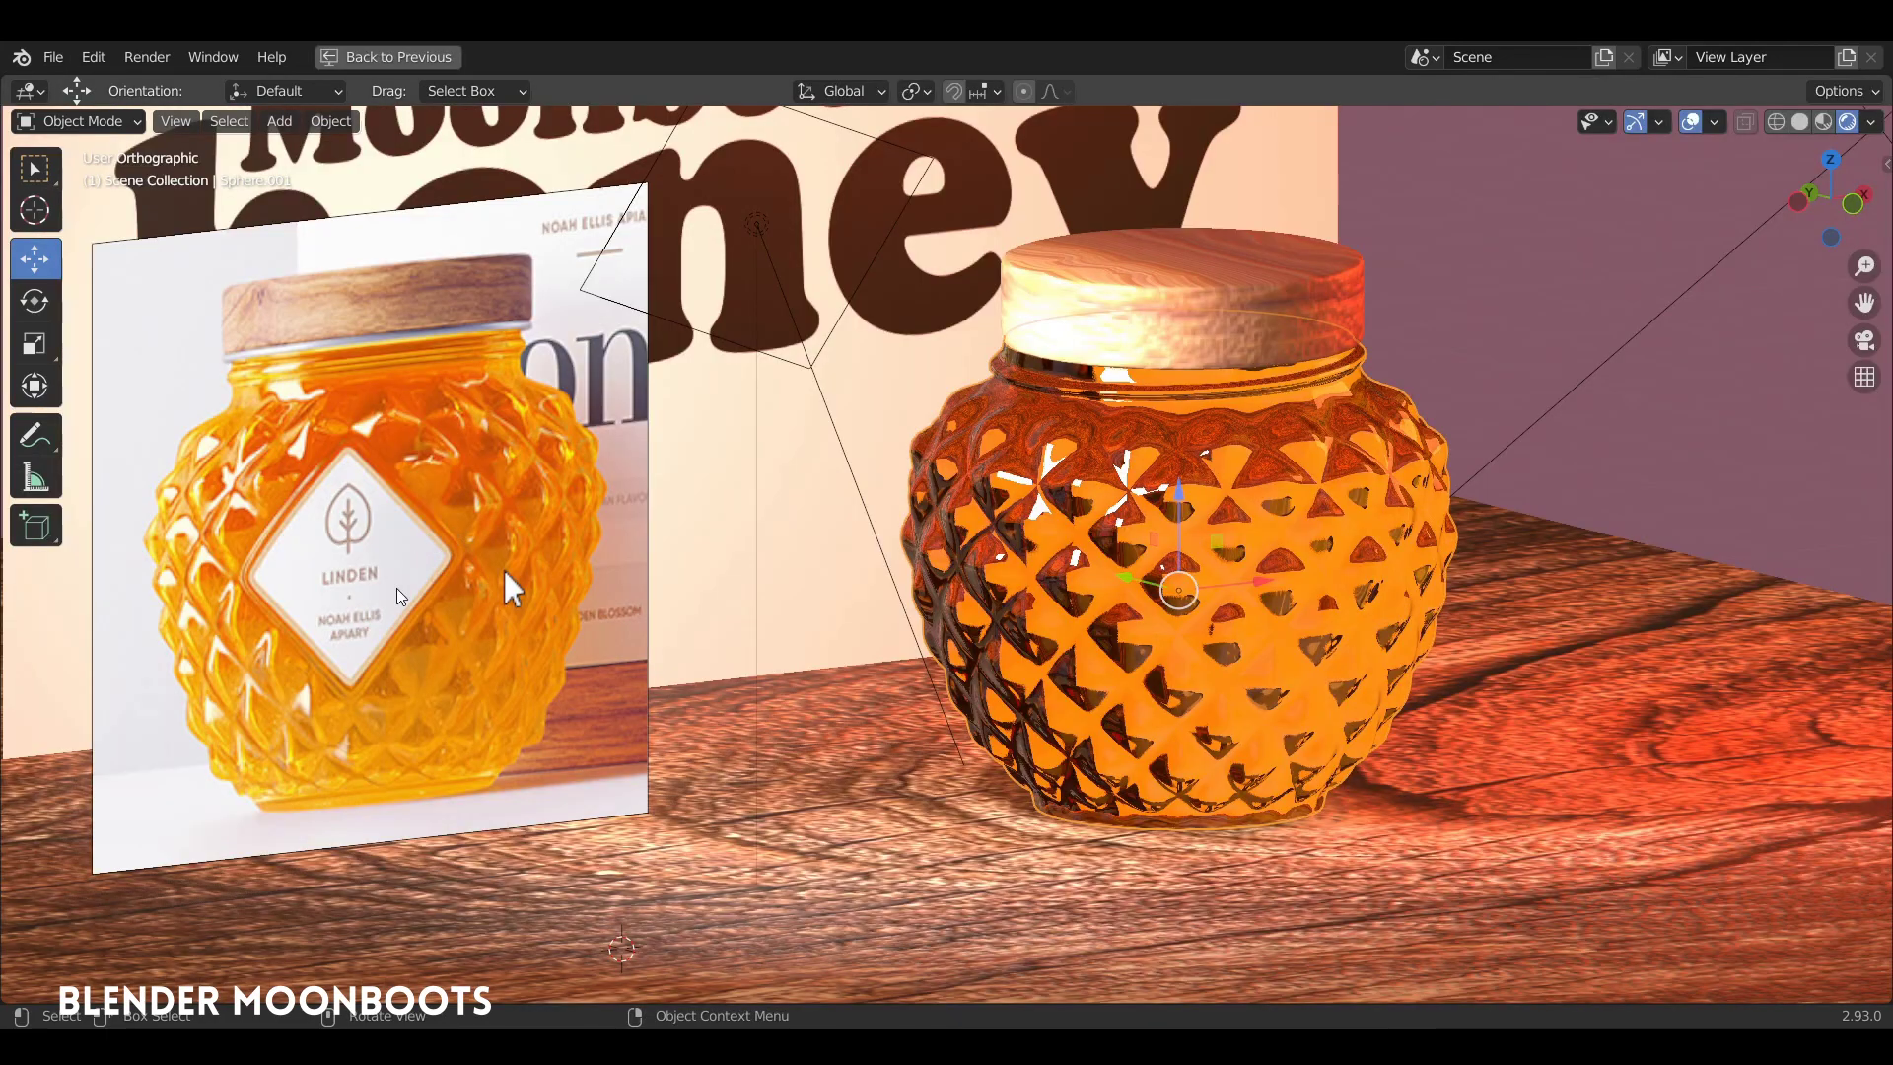